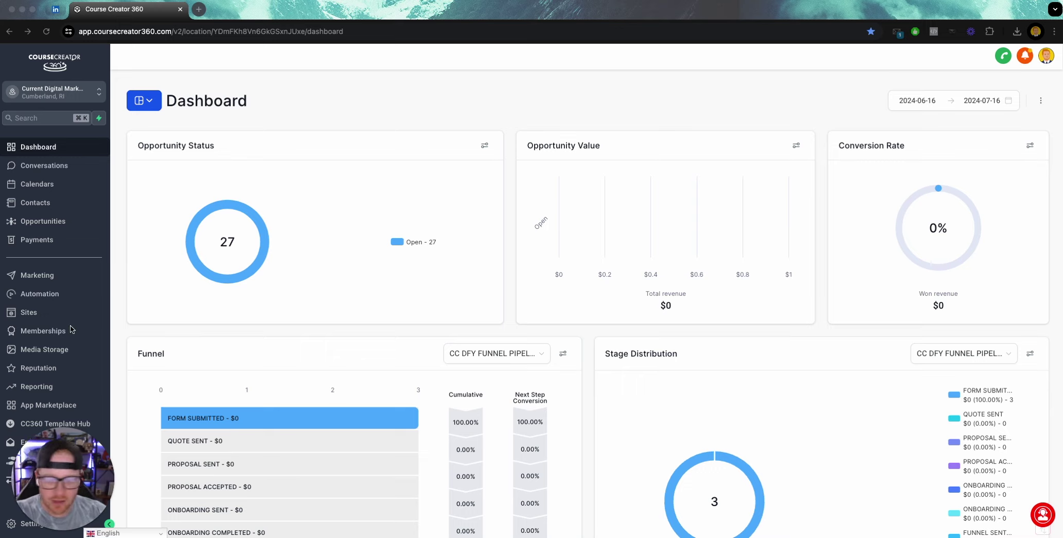
Open the FMF folder in the funnels list of the Sites area.
click(21, 318)
click(21, 318)
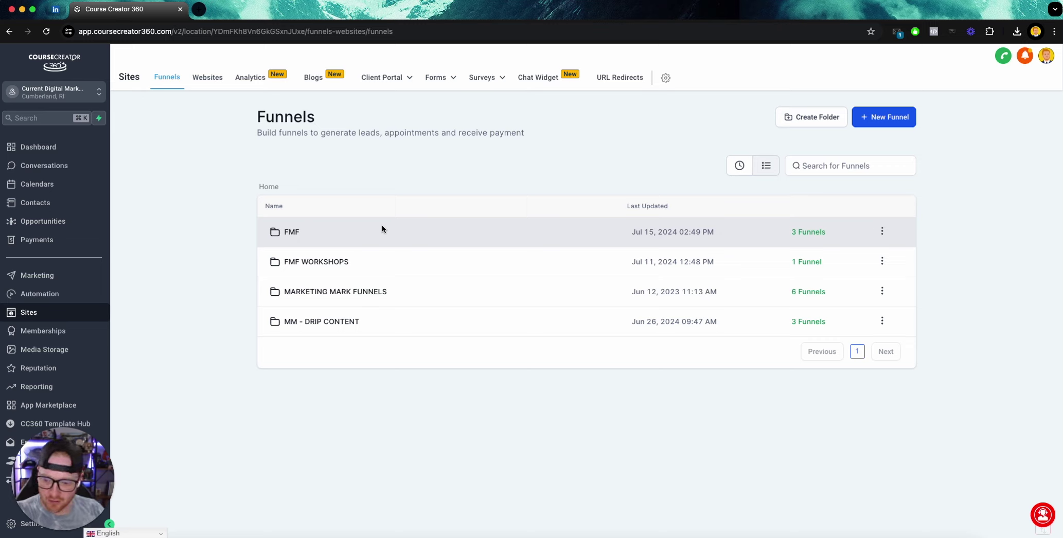
click(290, 234)
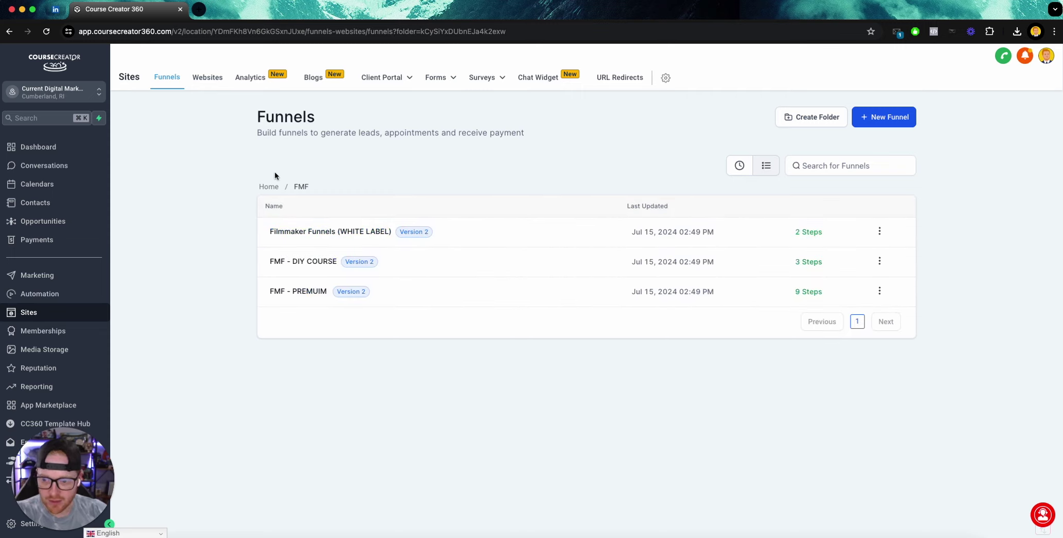
Create a new blank funnel named FMF Community Funnel and dismiss the notification.
click(870, 122)
click(414, 304)
text(F)
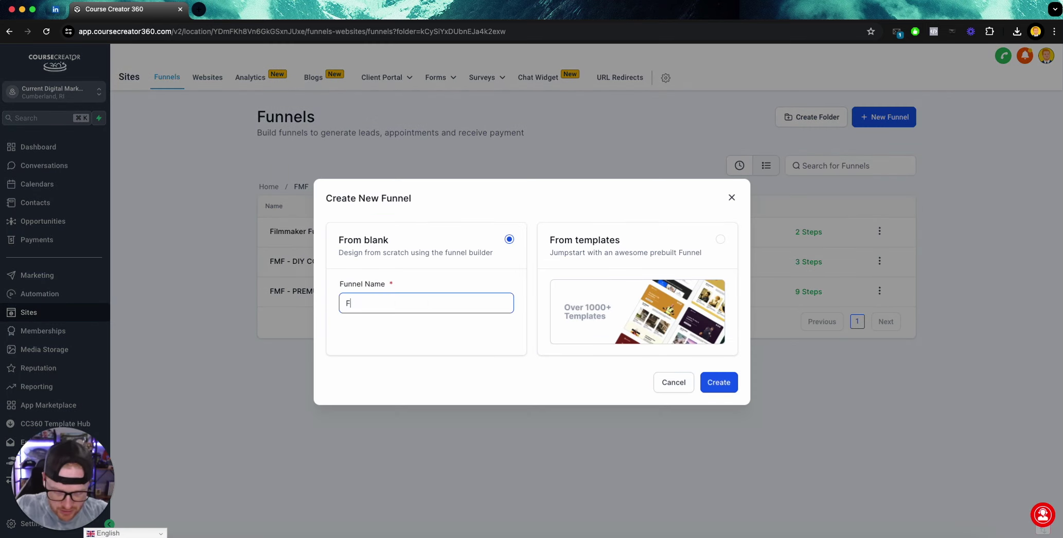
text(MF Communit)
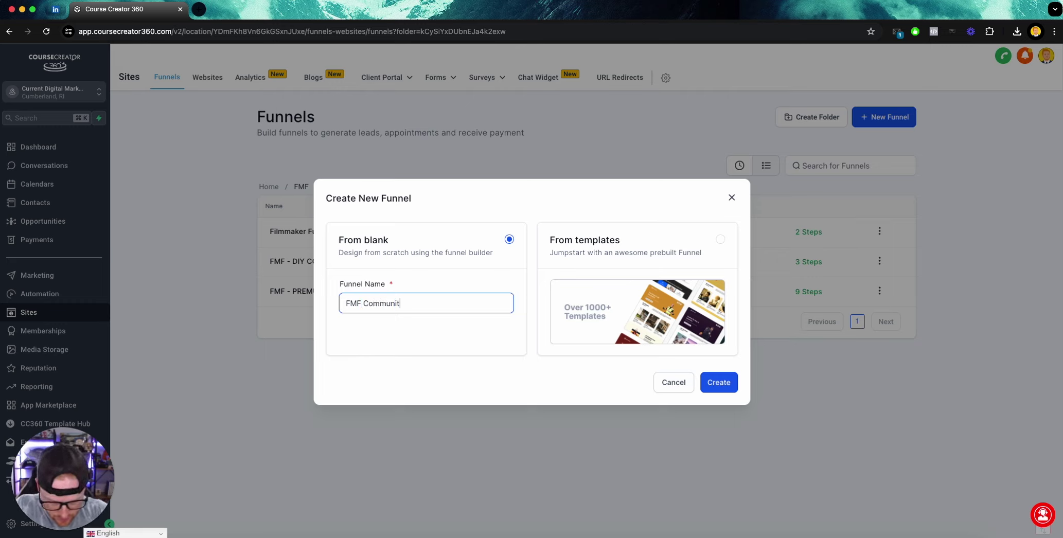
text(y Funnel)
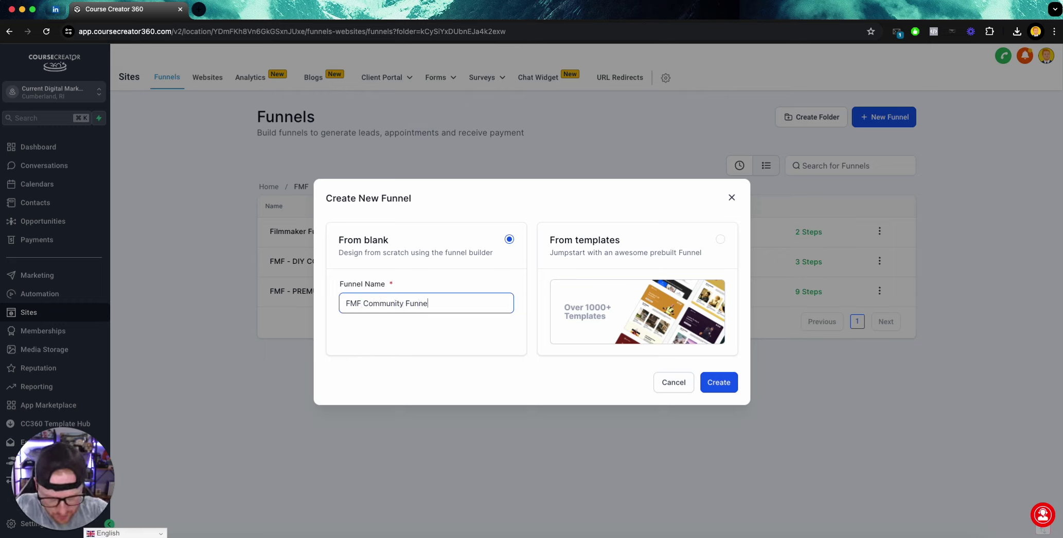
click(730, 382)
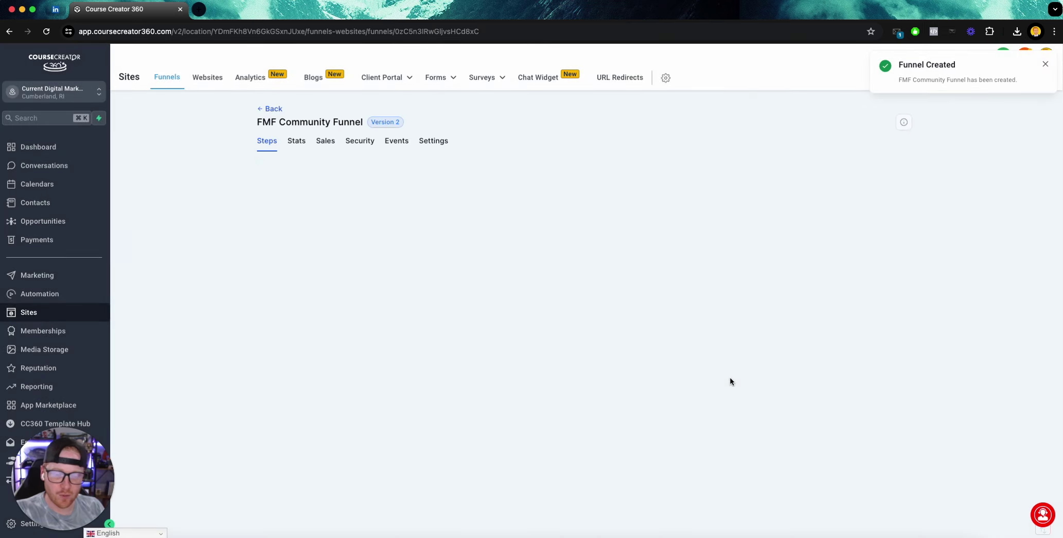
click(1045, 65)
click(427, 147)
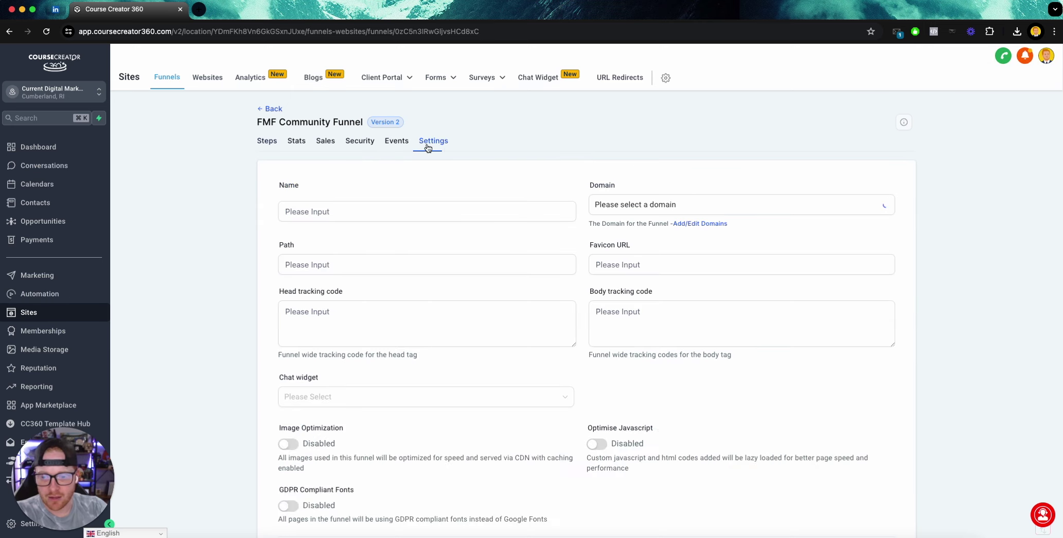
click(658, 204)
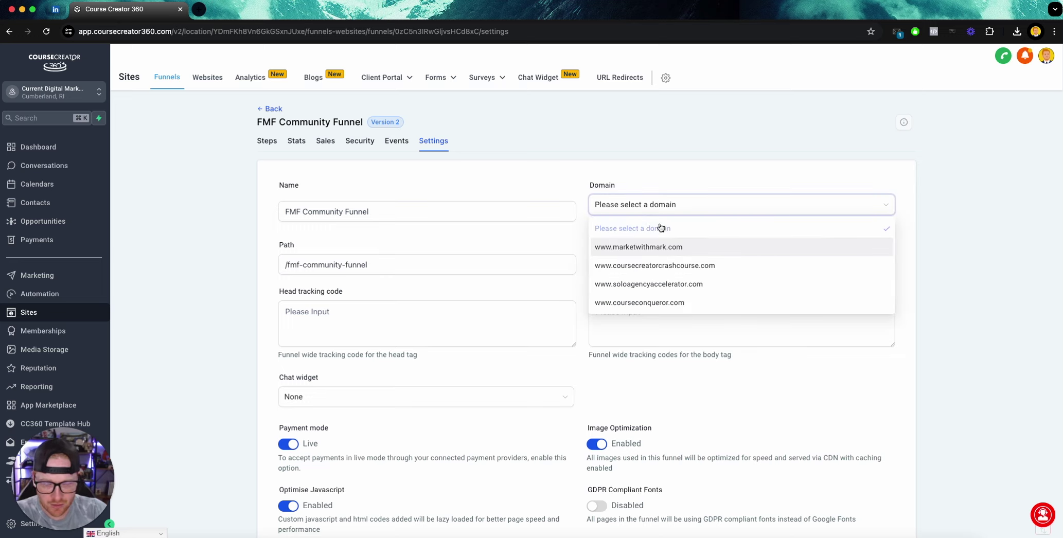
click(648, 247)
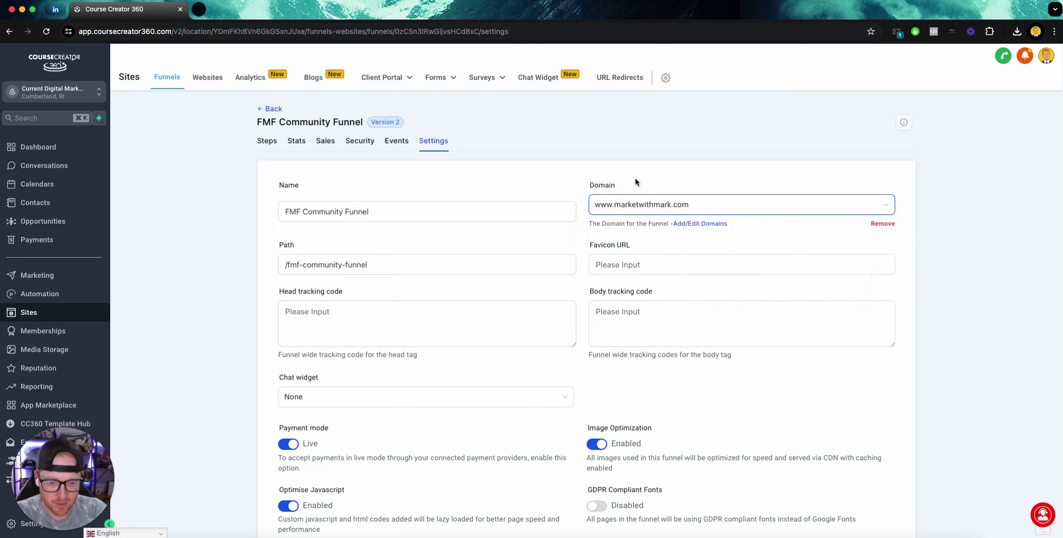
scroll(690, 191, down, 1)
click(679, 180)
scroll(682, 242, up, 1)
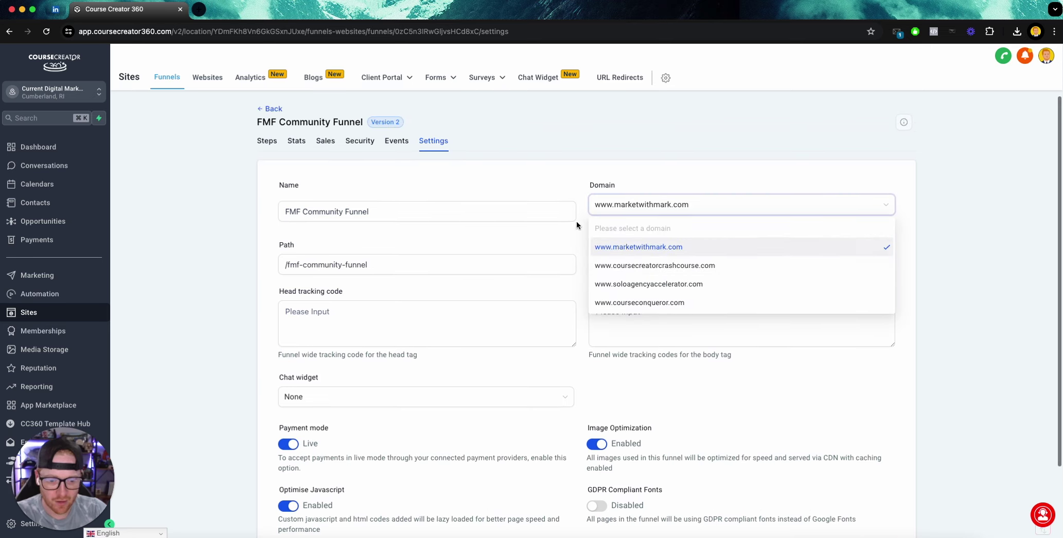
click(657, 247)
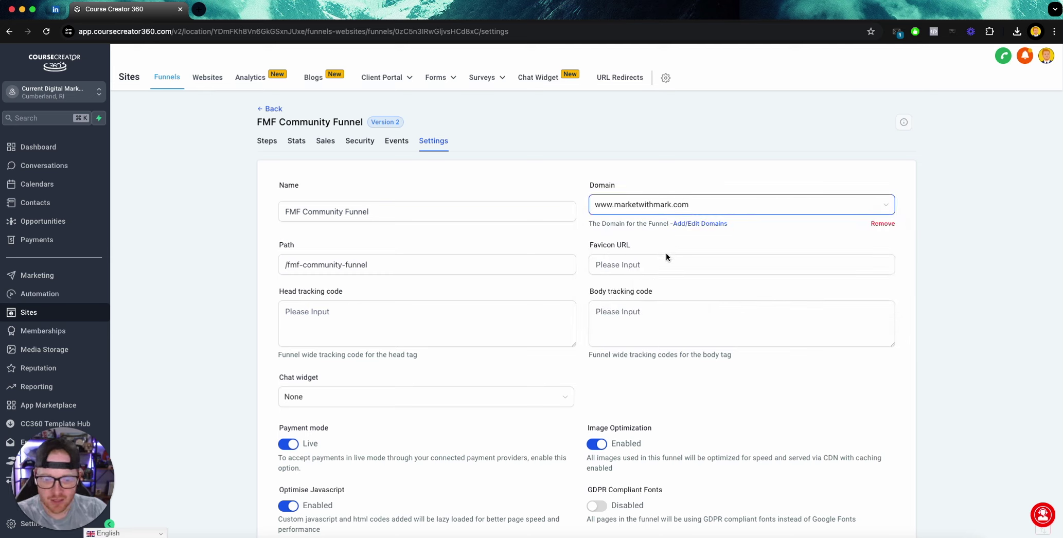
click(302, 266)
click(391, 322)
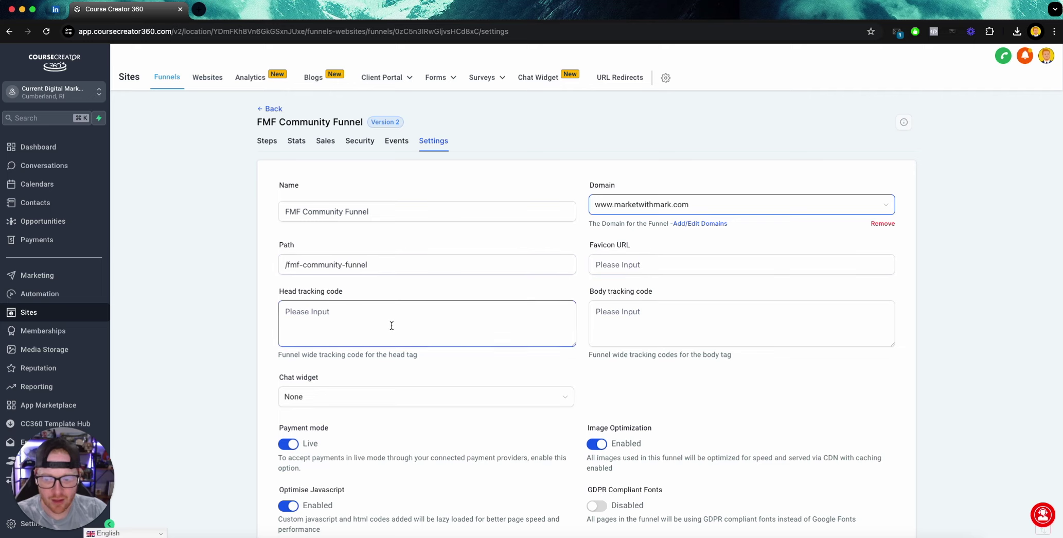
Open the settings of the FMF - PREMUIM funnel from the FMF folder in a second browser tab.
click(198, 8)
click(289, 210)
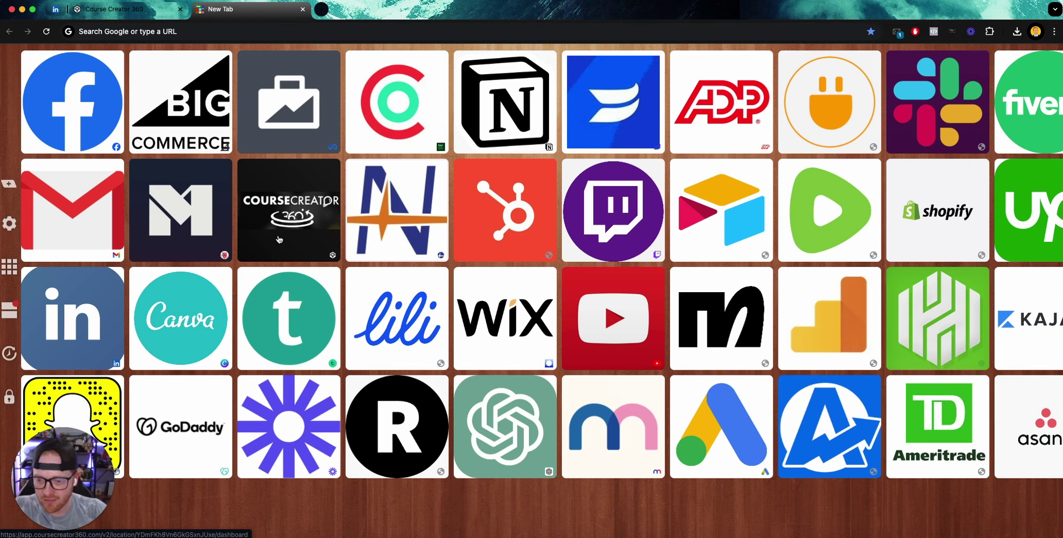
click(135, 10)
click(245, 10)
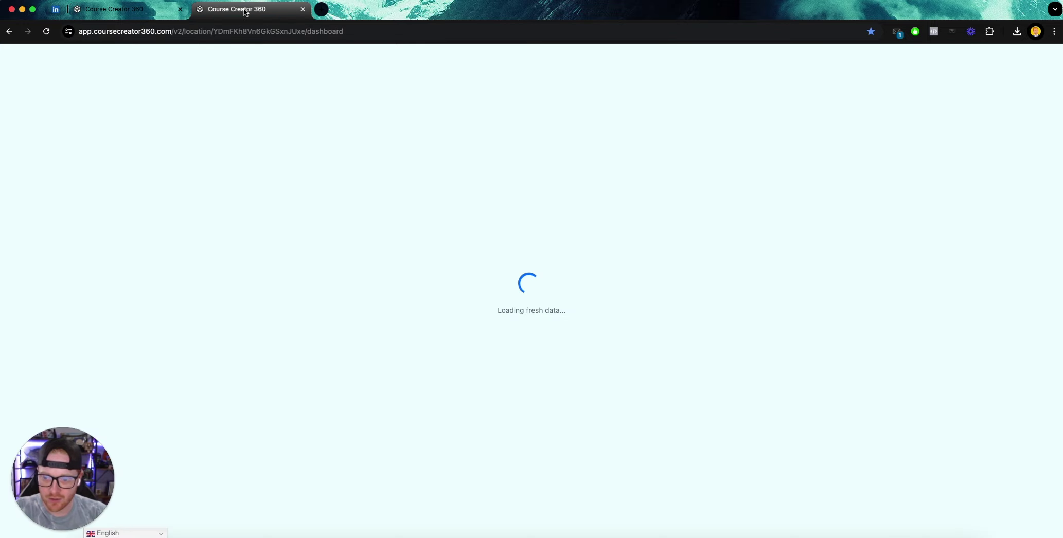
click(38, 311)
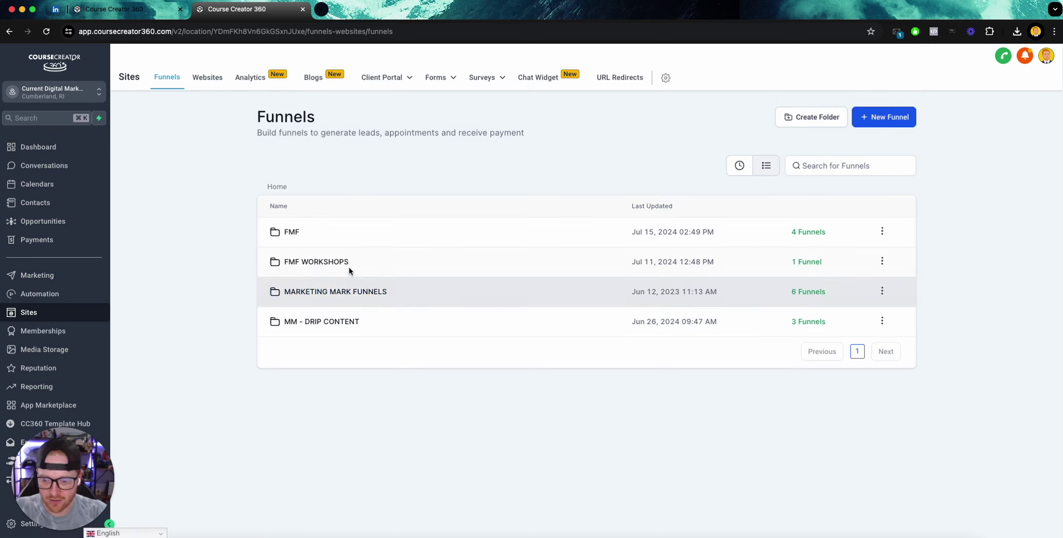
click(283, 232)
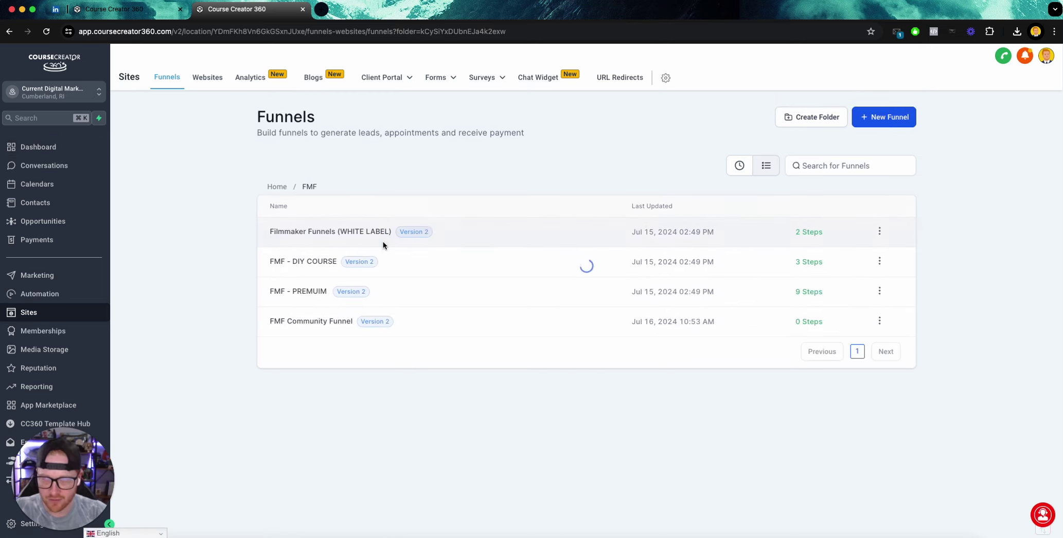
click(316, 288)
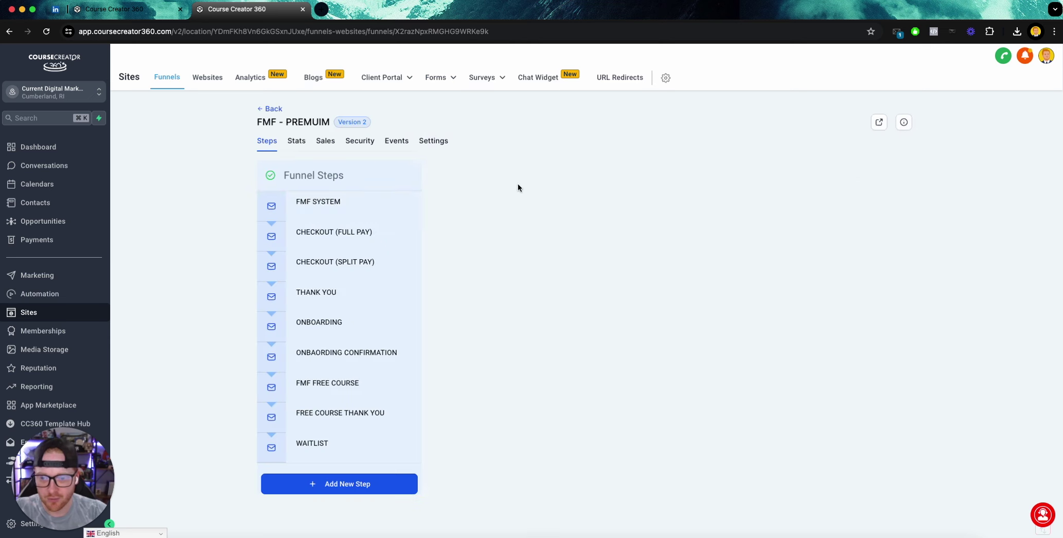
click(434, 141)
Copy the favicon URL from the FMF - PREMUIM funnel into the FMF Community Funnel's favicon field.
triple_click(663, 264)
key(super+c)
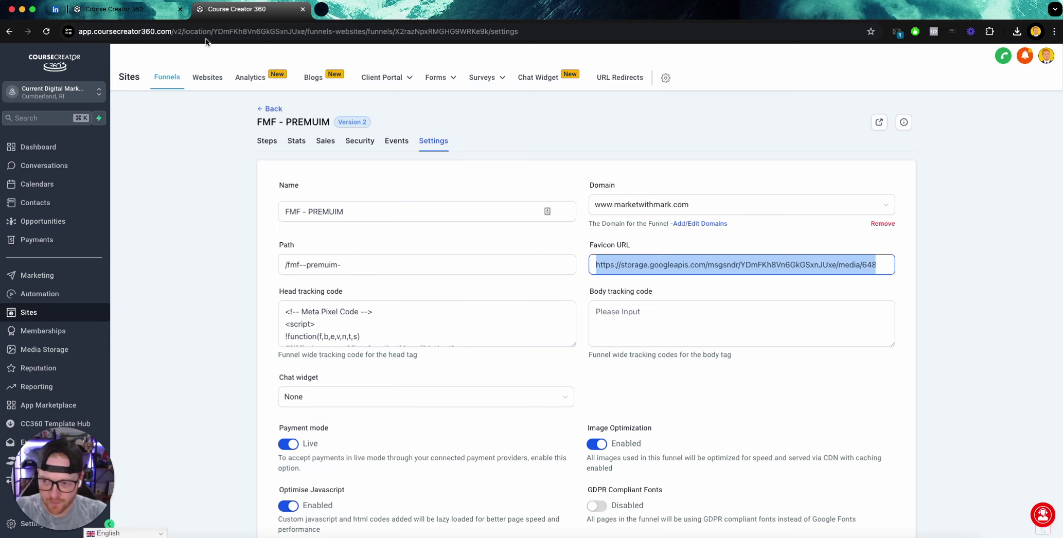
click(164, 15)
click(597, 264)
key(super+v)
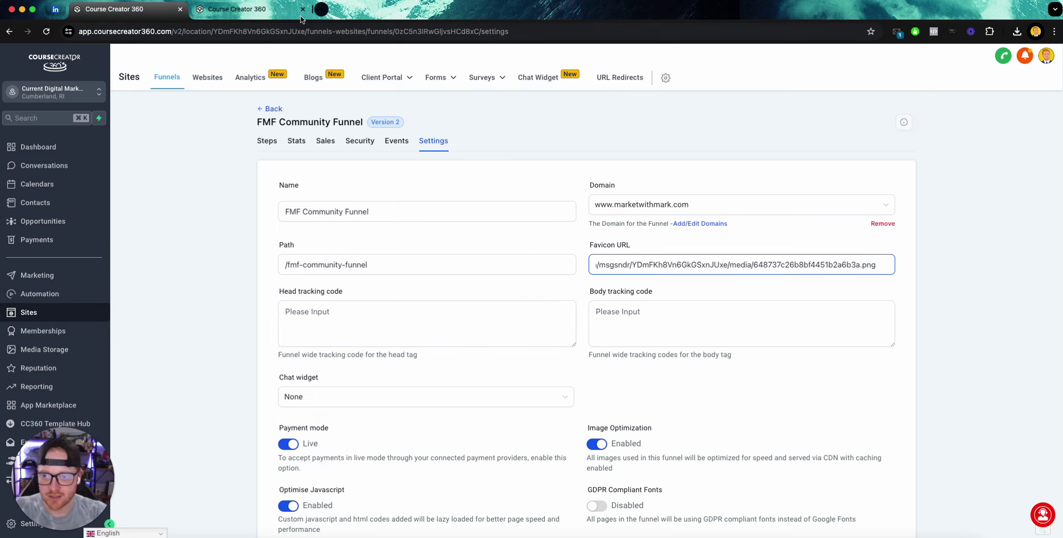
Copy the Meta Pixel head tracking code from FMF - PREMUIM into the FMF Community Funnel's settings and save them.
key(ctrl+Tab)
click(333, 305)
key(super+a)
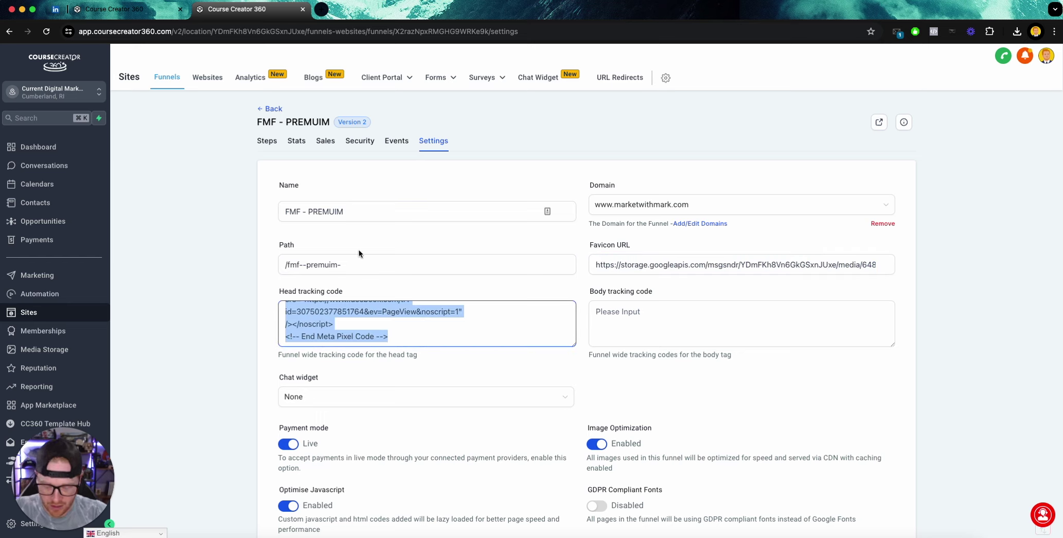
key(ctrl+shift+Tab)
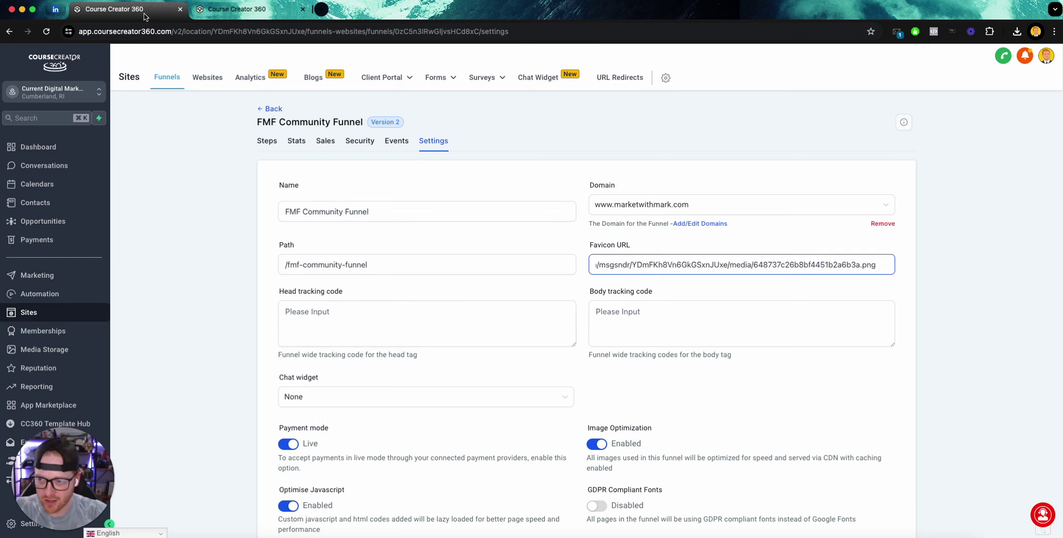
click(311, 304)
key(super+v)
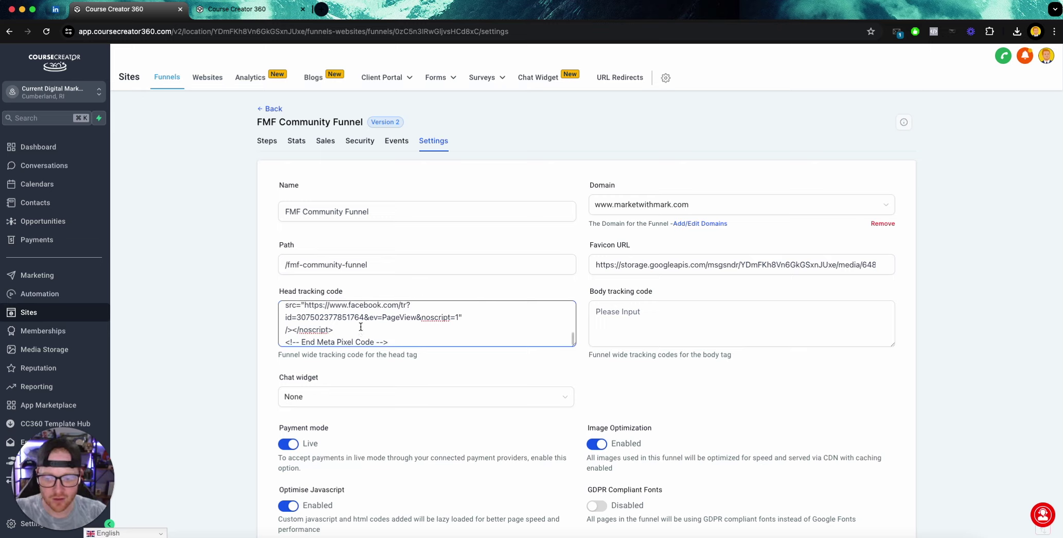
scroll(788, 390, down, 3)
click(881, 478)
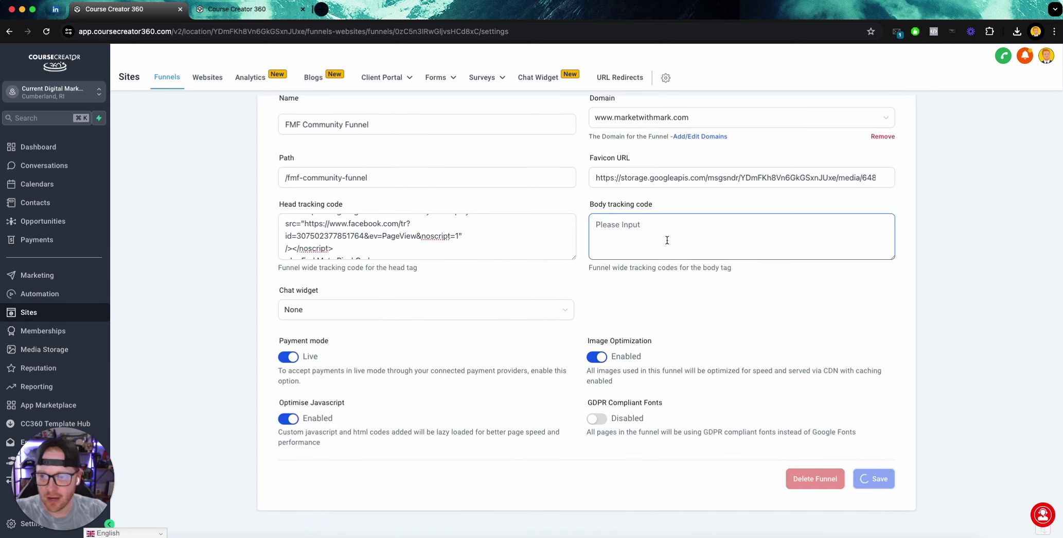
Copy the link of the Market With Mark logo from the GHL funnel masterclass folder in media storage.
click(237, 9)
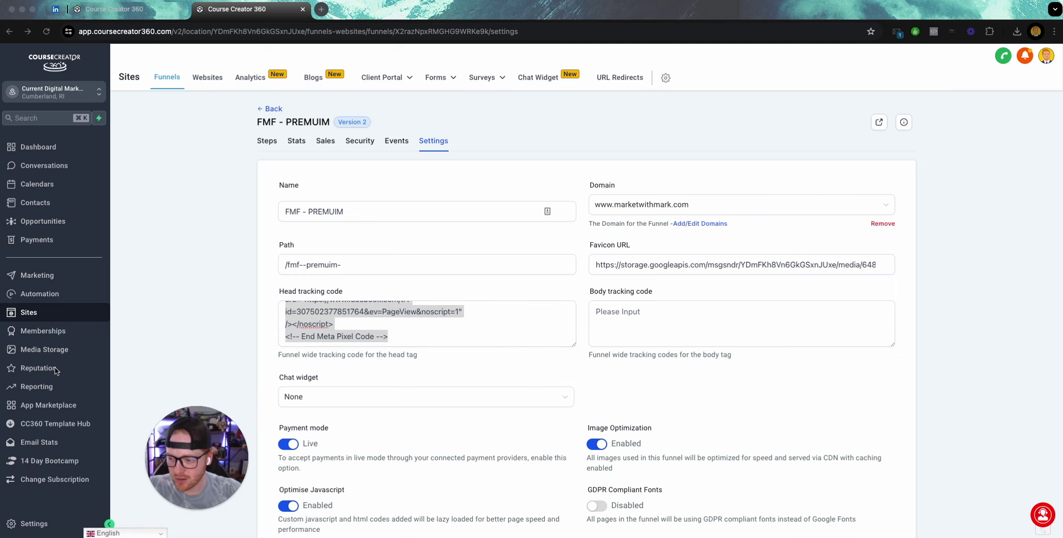
click(47, 351)
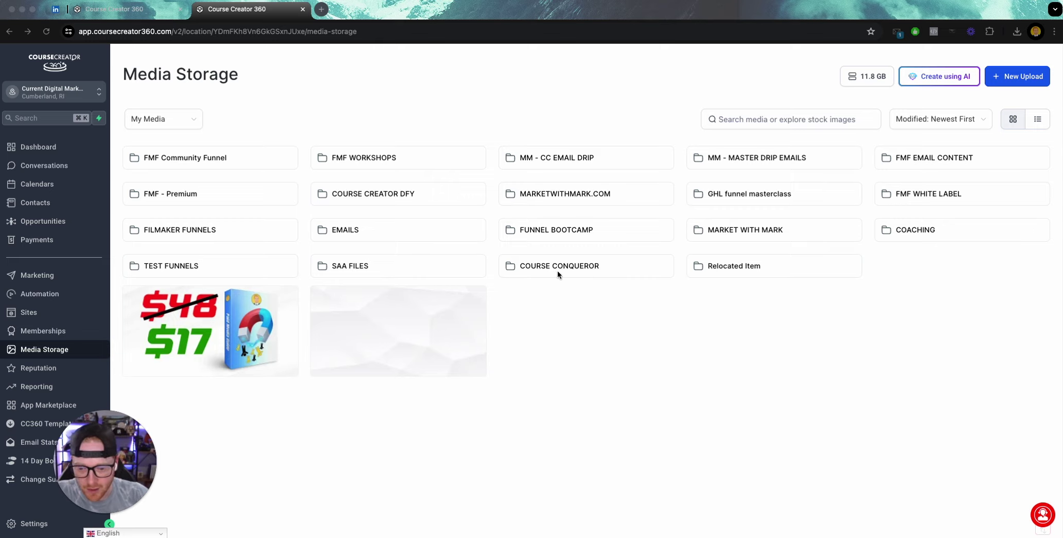
click(742, 196)
scroll(592, 412, down, 5)
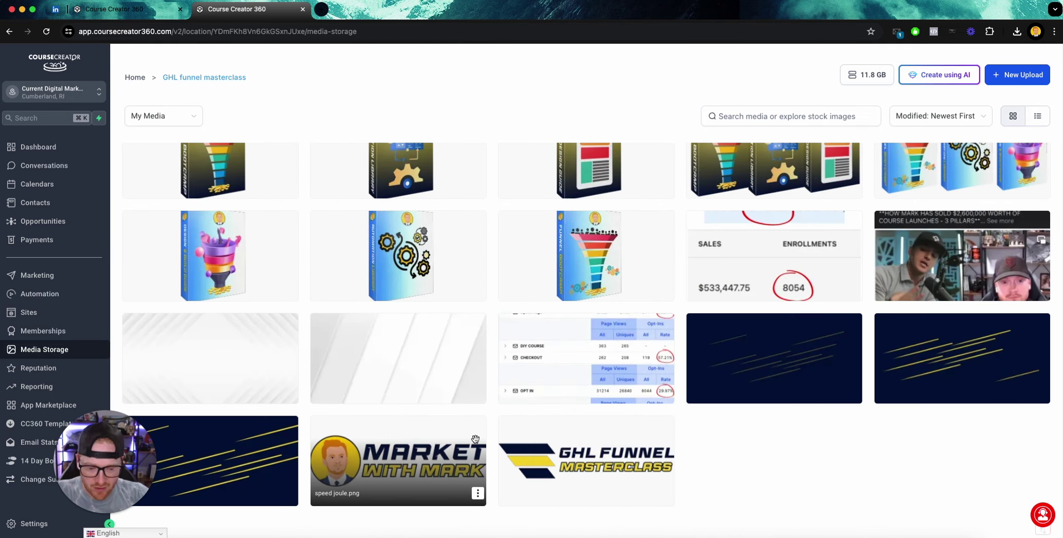
click(477, 493)
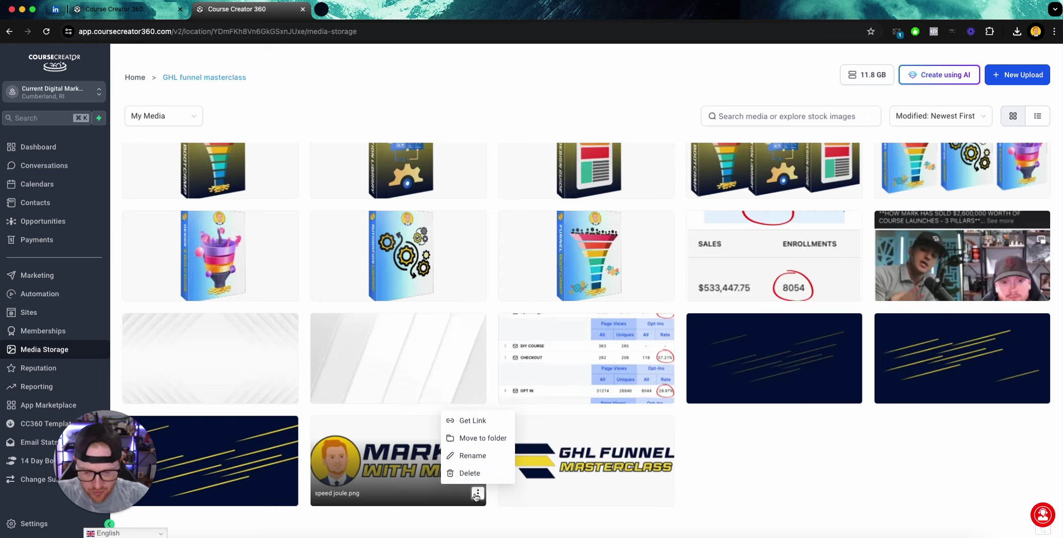
click(475, 422)
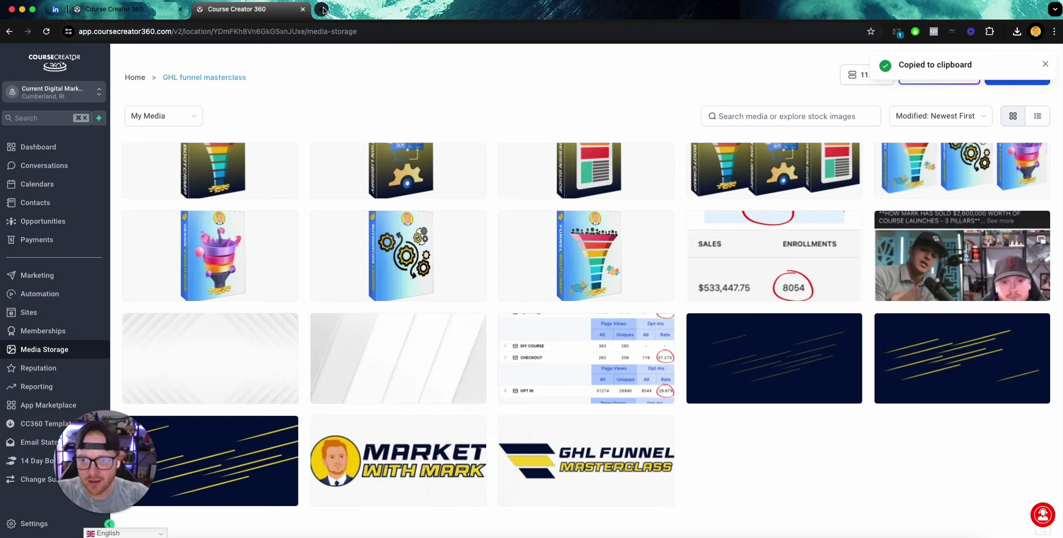
View the image behind the copied link in a new browser tab and close that tab.
click(322, 10)
key(cmd+v)
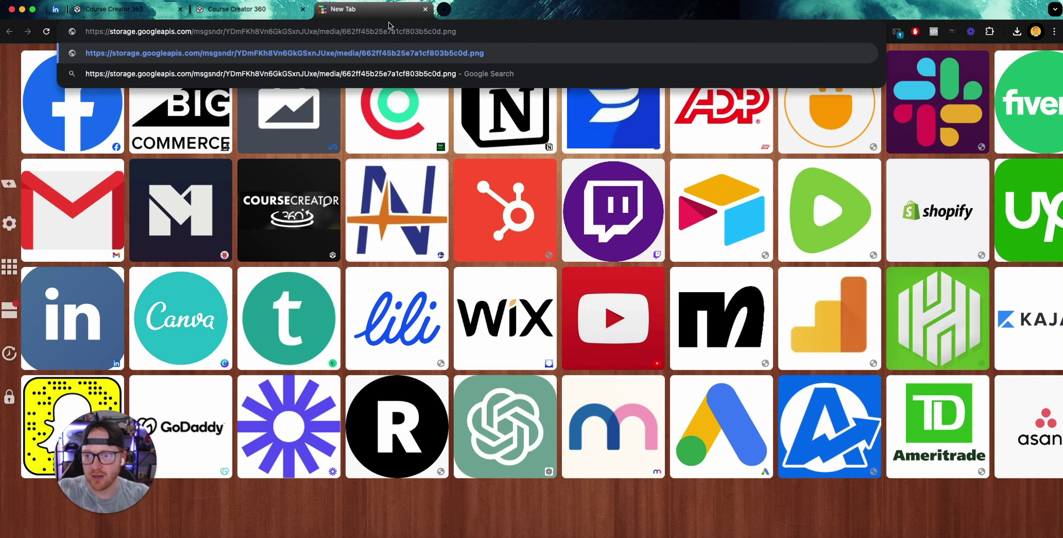
key(Return)
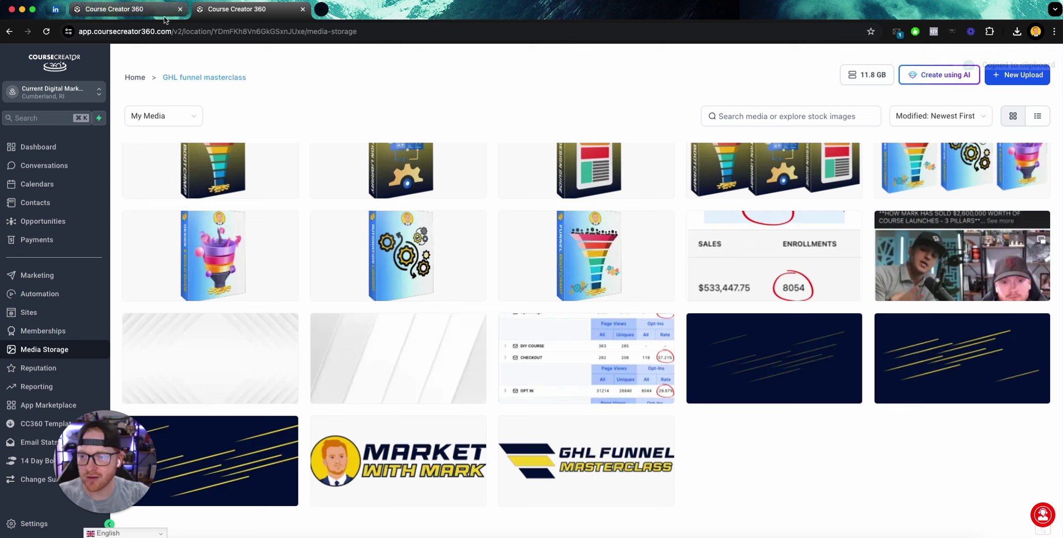
click(425, 9)
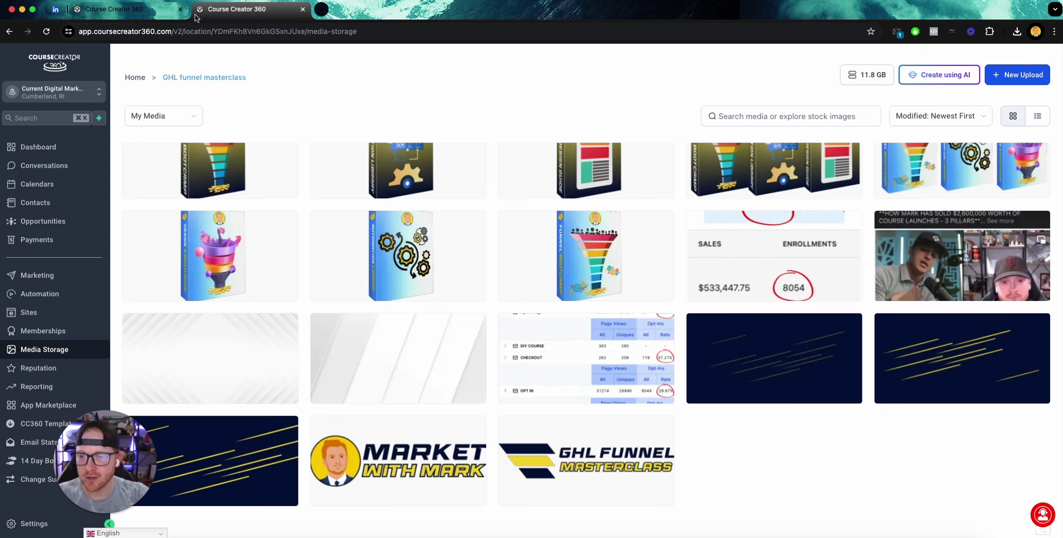
Switch to Canva in a new browser tab and search the recent designs page for "favicon".
click(322, 10)
click(221, 278)
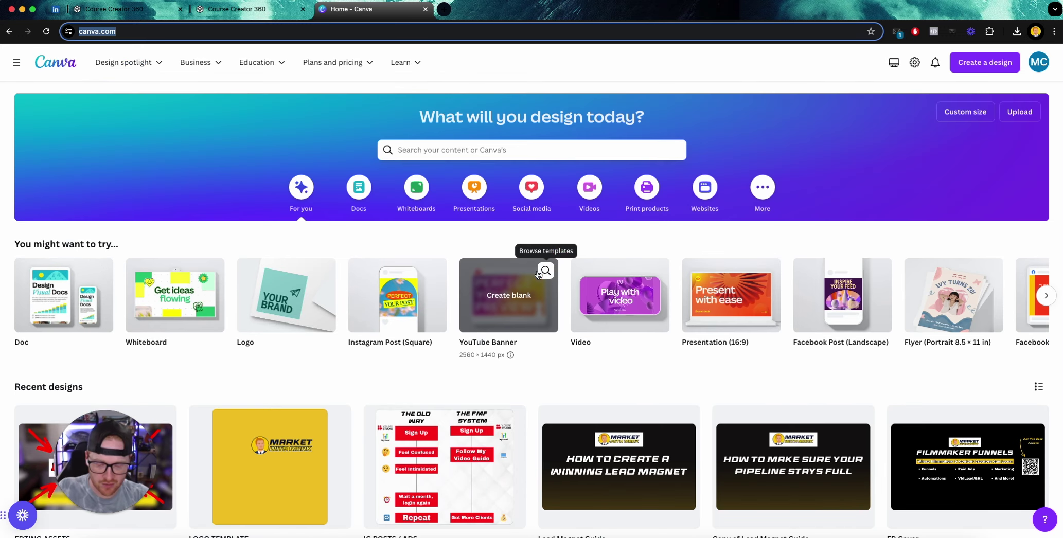
key(ctrl+f)
text(favicon)
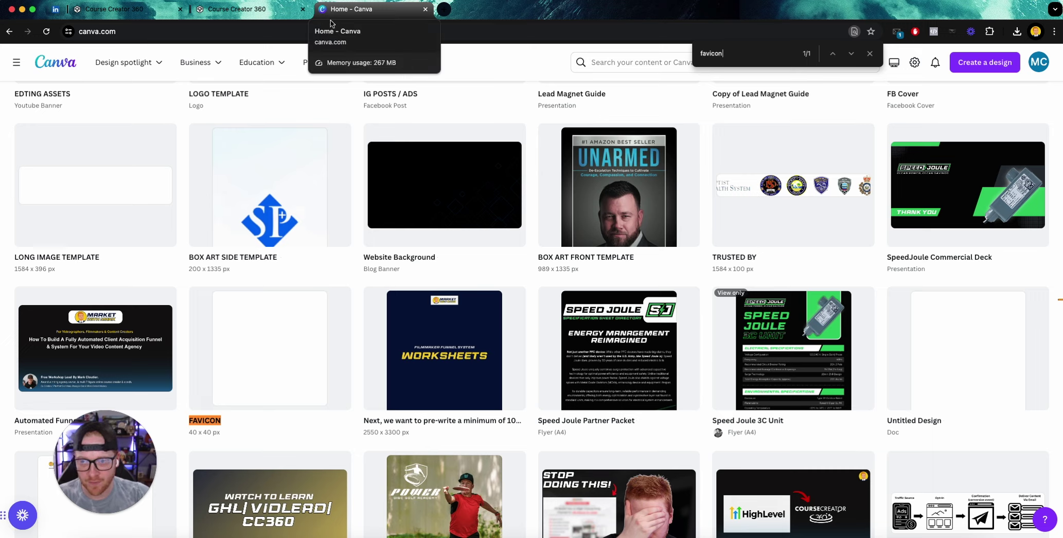
Switch back to Course Creator 360 and reopen the FMF Community Funnel's settings.
click(141, 15)
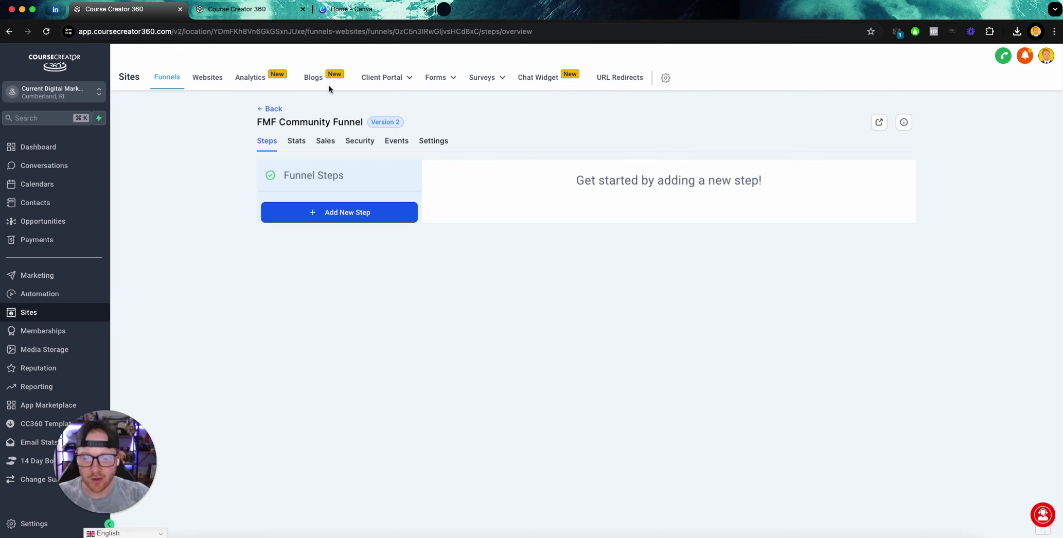
click(434, 141)
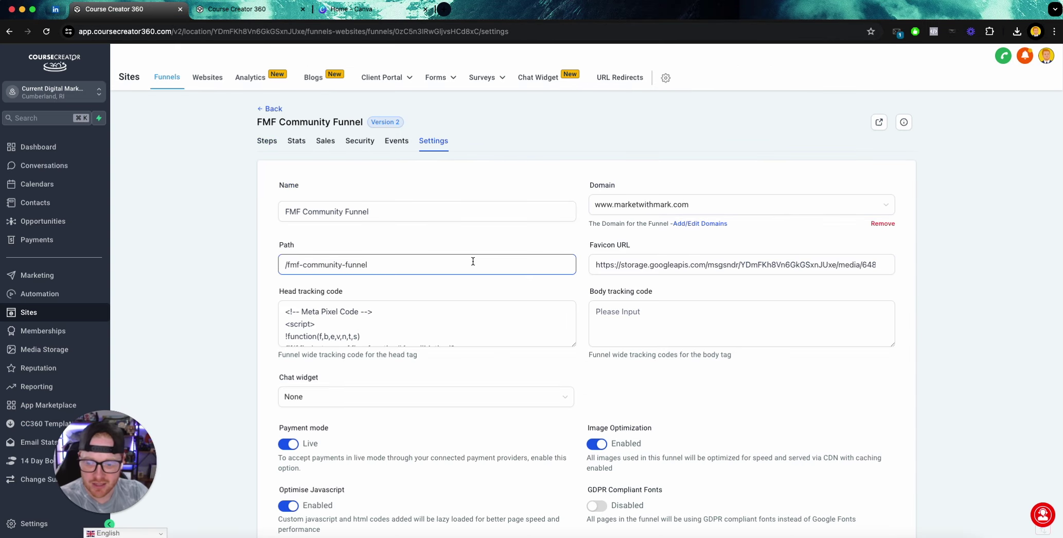
Add a funnel step named "OPT-IN PAGE" to the FMF Community Funnel.
click(266, 141)
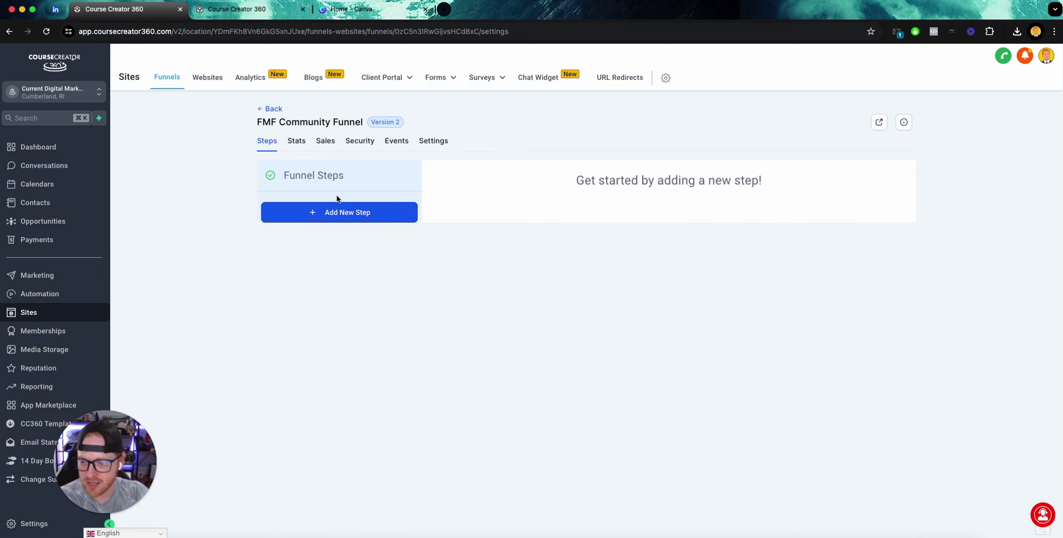
click(340, 213)
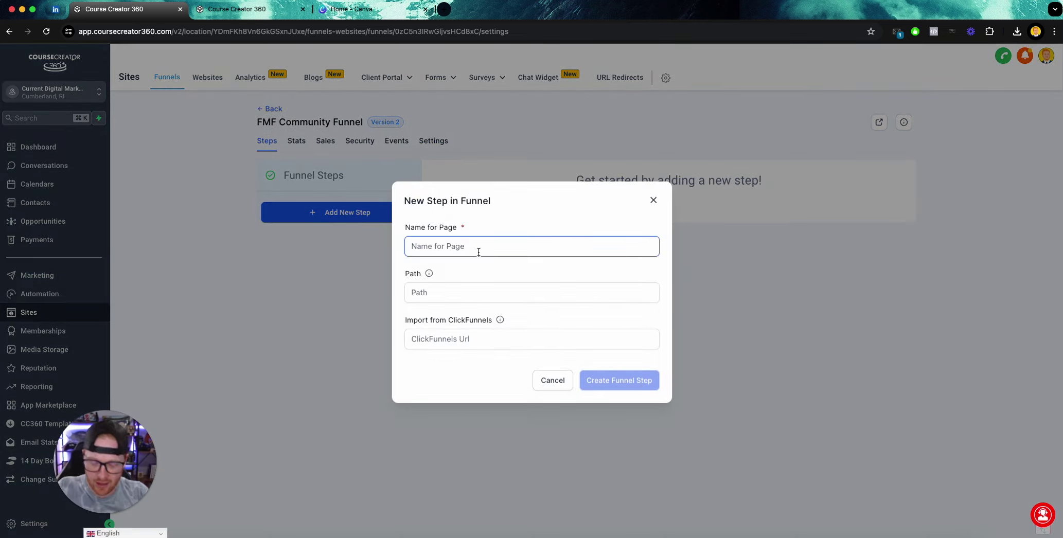
text(O)
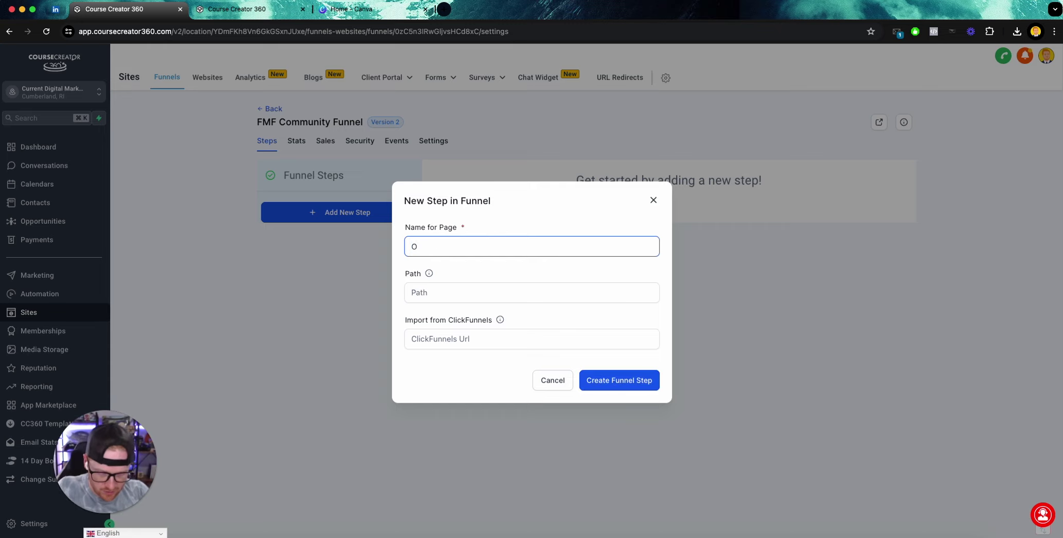
text(PT-IN PAGe)
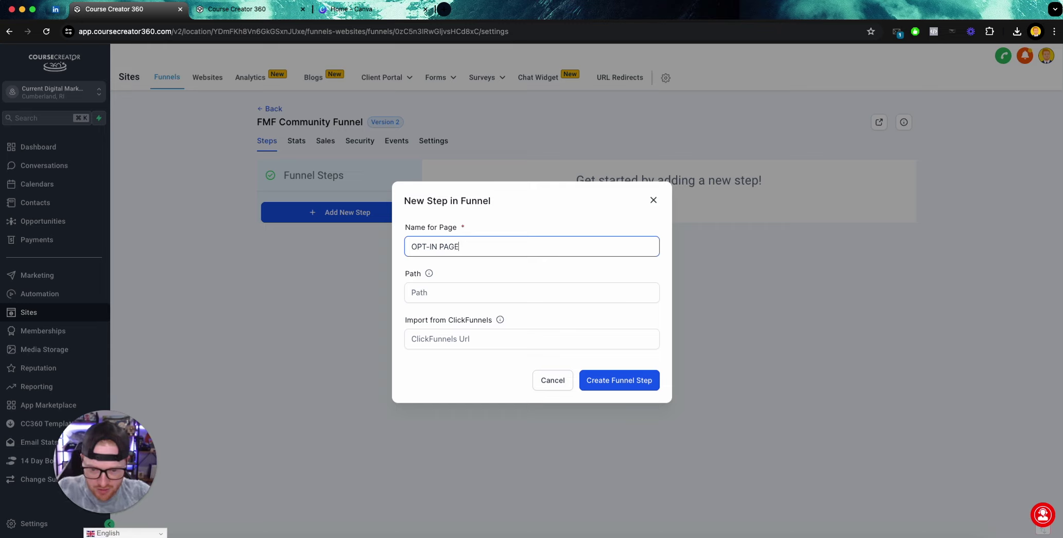
click(606, 385)
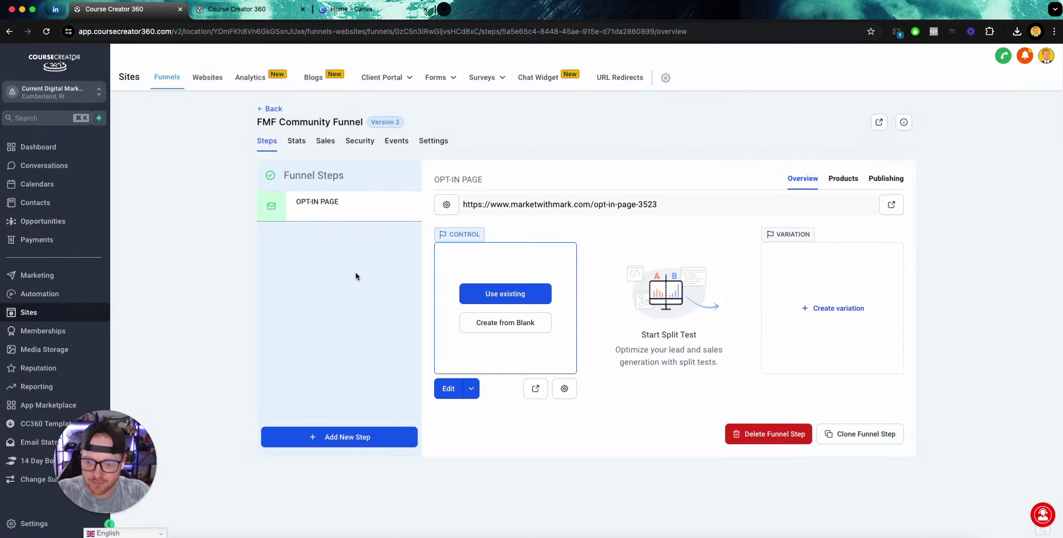
Add a second funnel step named "THANK YOU PAGE" and reselect the OPT-IN PAGE step.
click(357, 443)
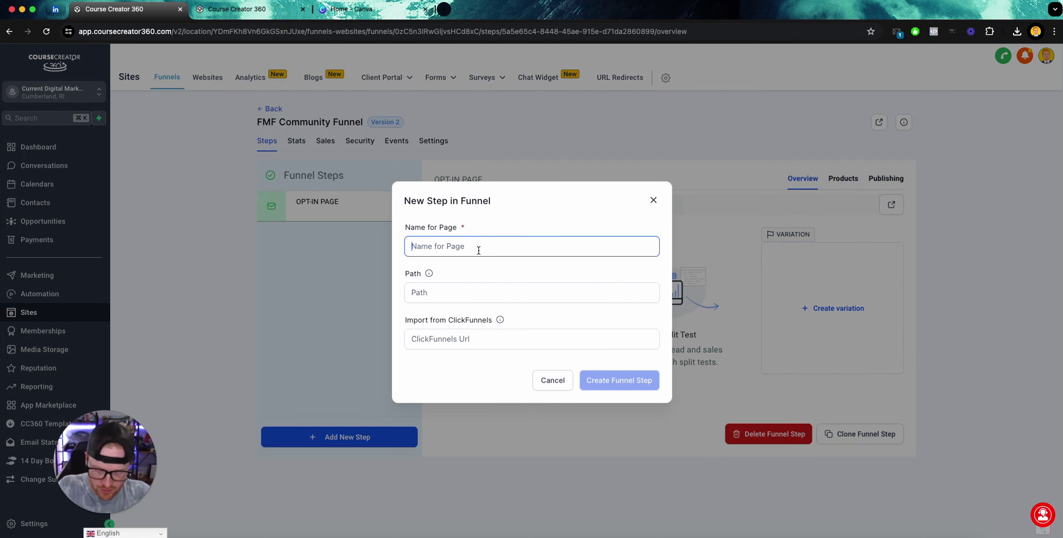
text(THANK YOU PAGE)
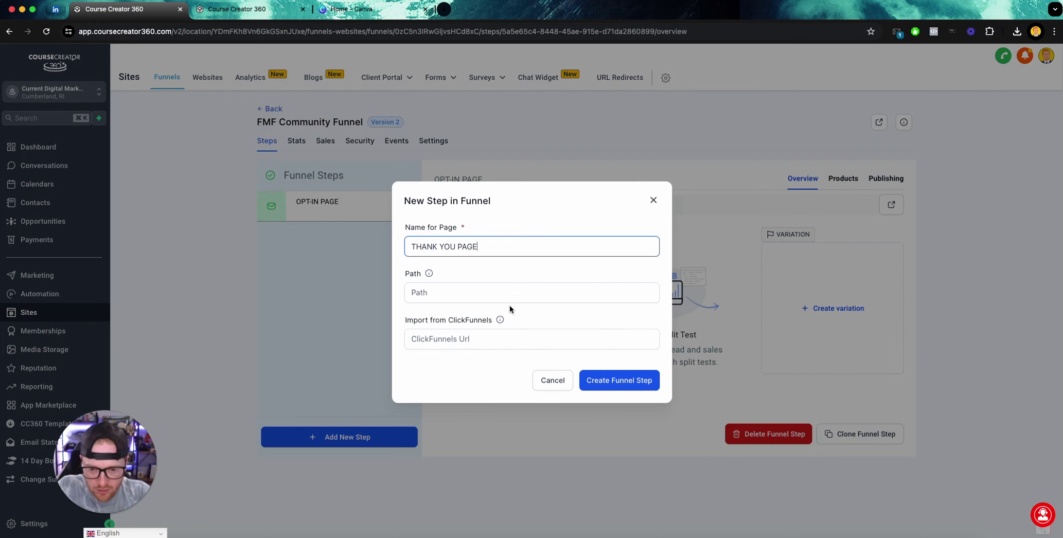
click(619, 381)
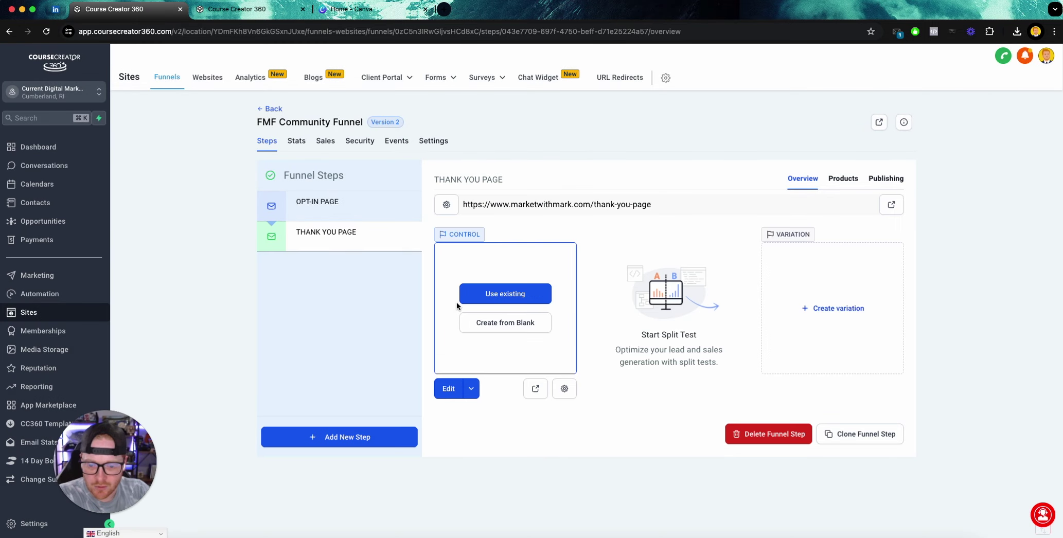
click(308, 210)
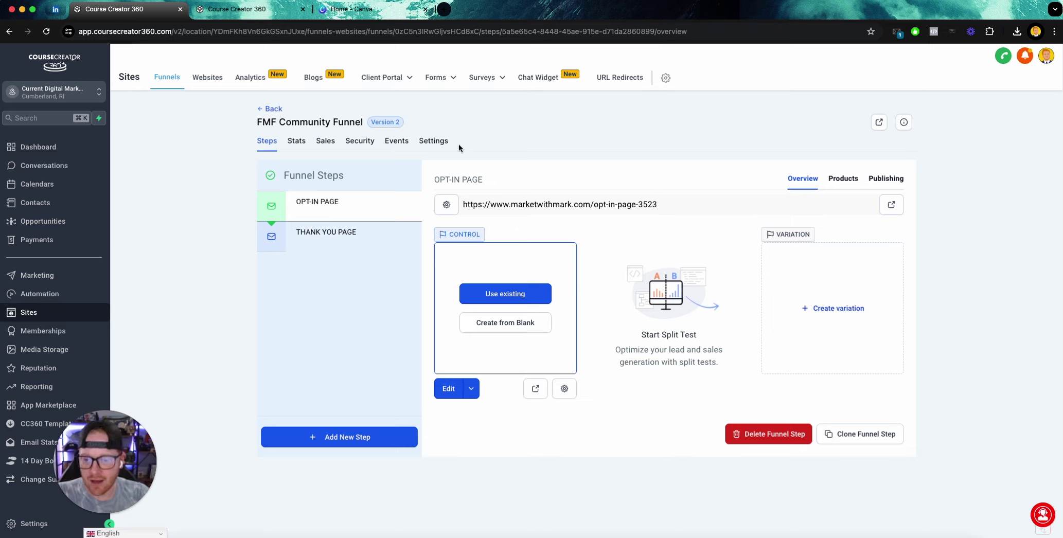
click(508, 307)
click(490, 295)
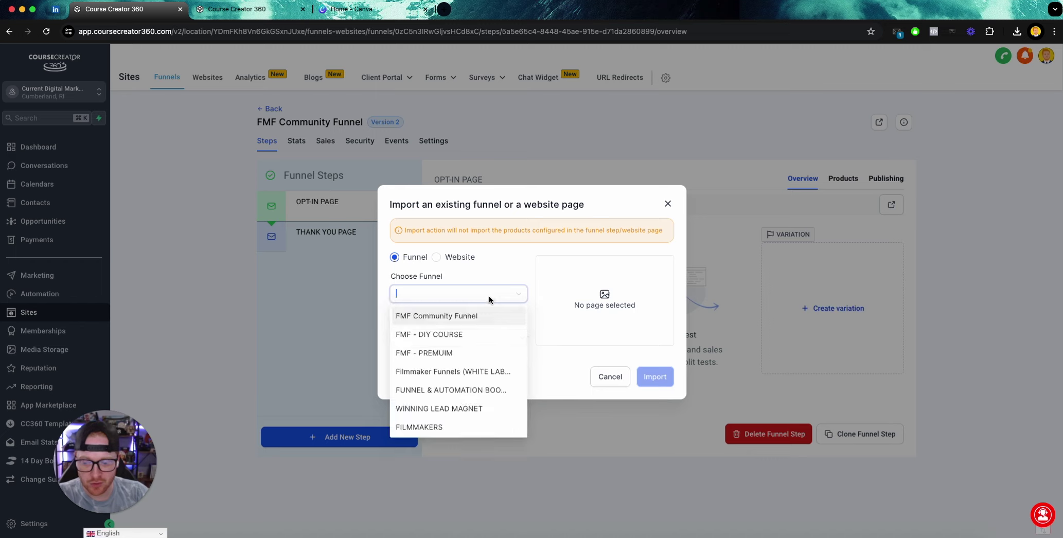
click(432, 335)
click(447, 294)
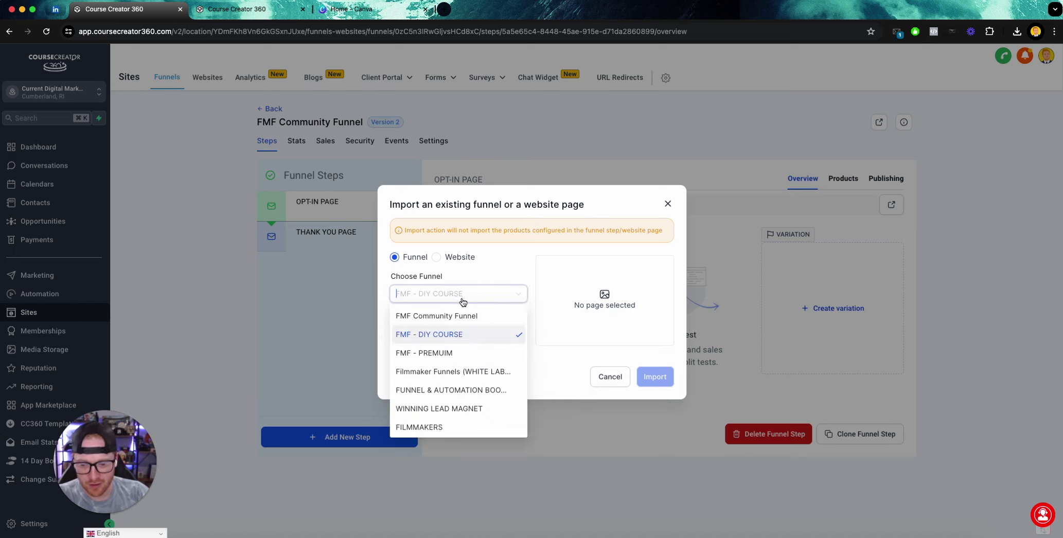
click(435, 349)
click(423, 297)
click(435, 335)
click(439, 338)
click(438, 358)
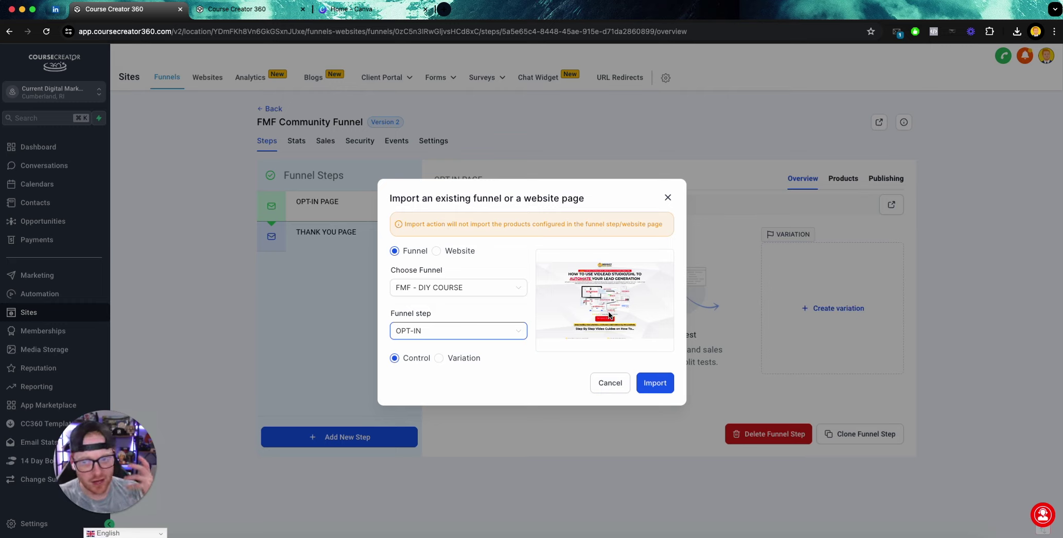
click(667, 197)
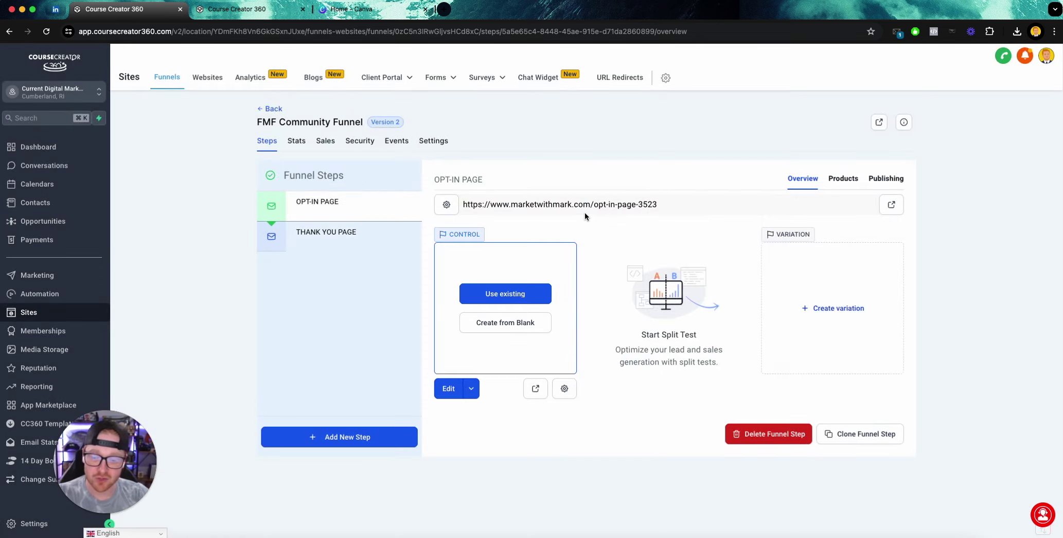
Create the OPT-IN PAGE from blank and add a full-width section to the empty page.
click(501, 325)
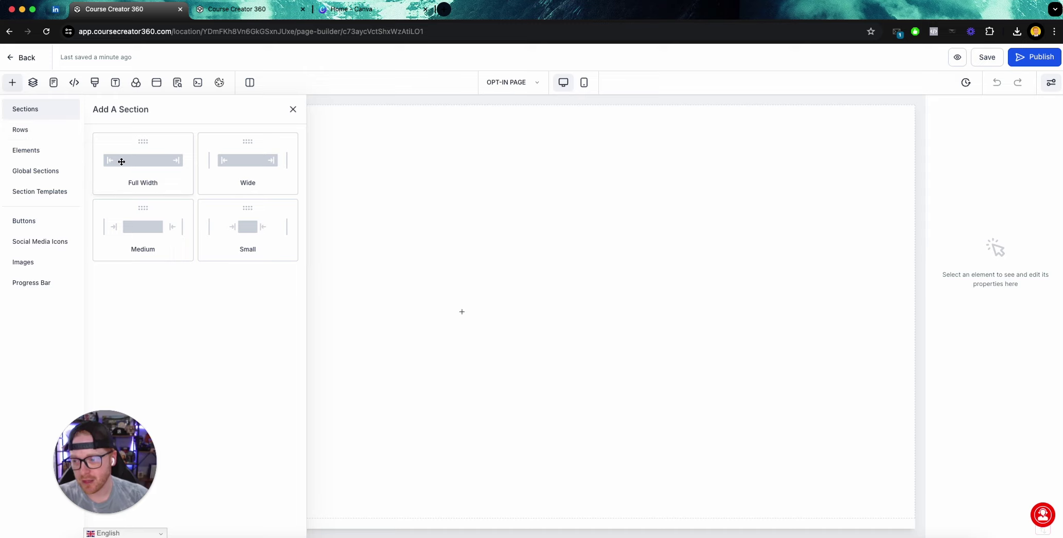
drag(130, 162, 427, 163)
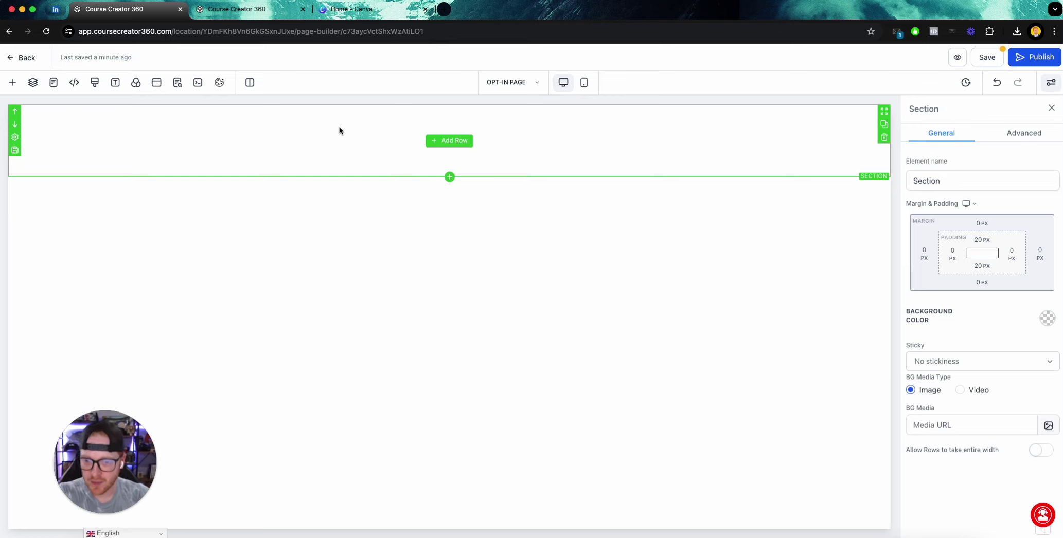
Add a one-column row to the full-width section and delete it again.
click(447, 140)
click(370, 120)
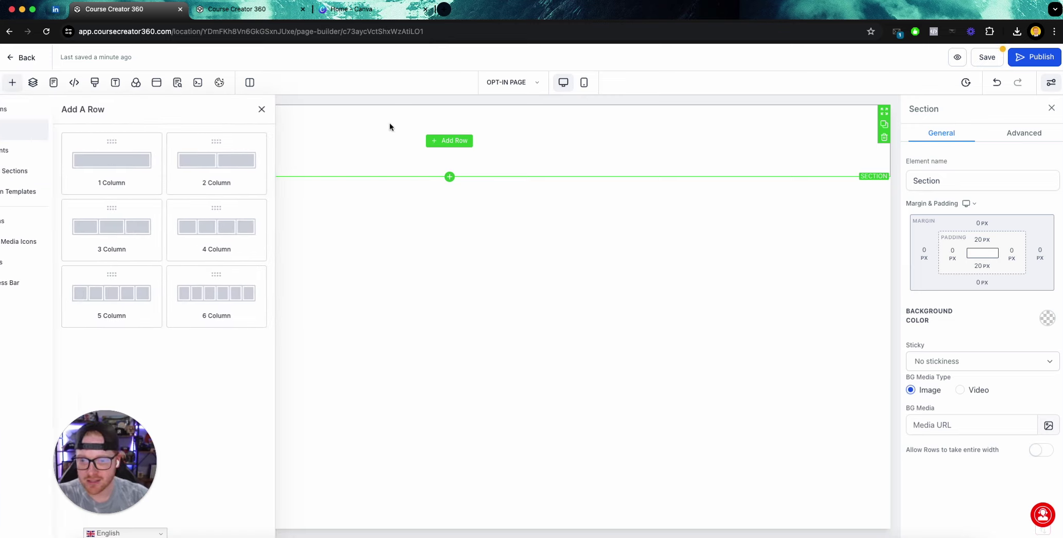
click(435, 145)
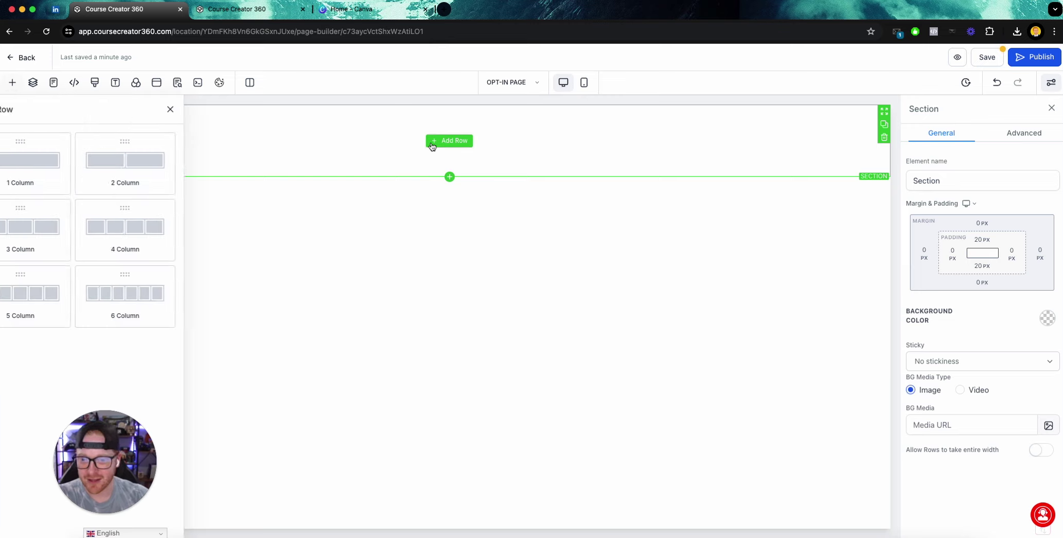
drag(143, 160, 501, 145)
click(474, 158)
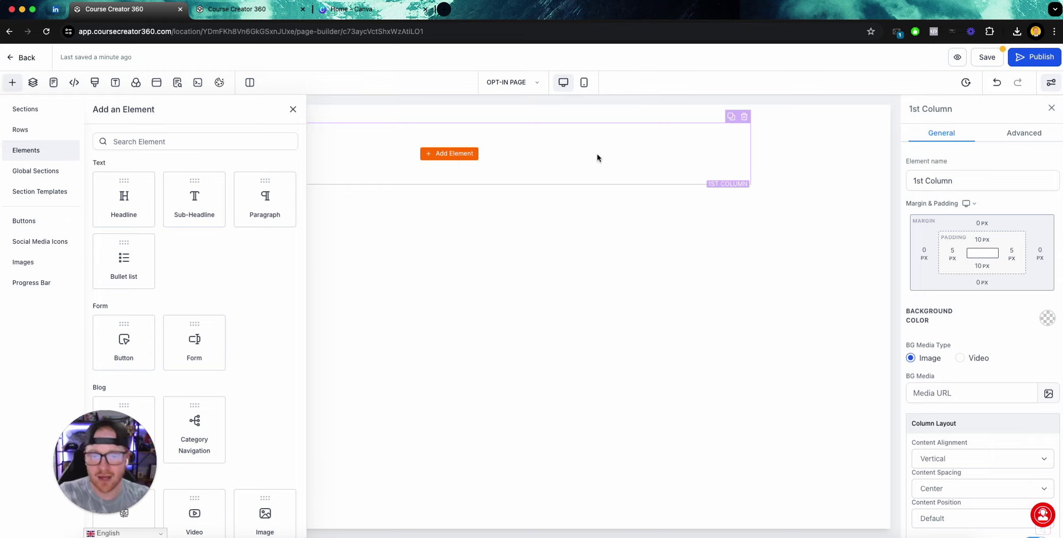
click(808, 155)
click(293, 110)
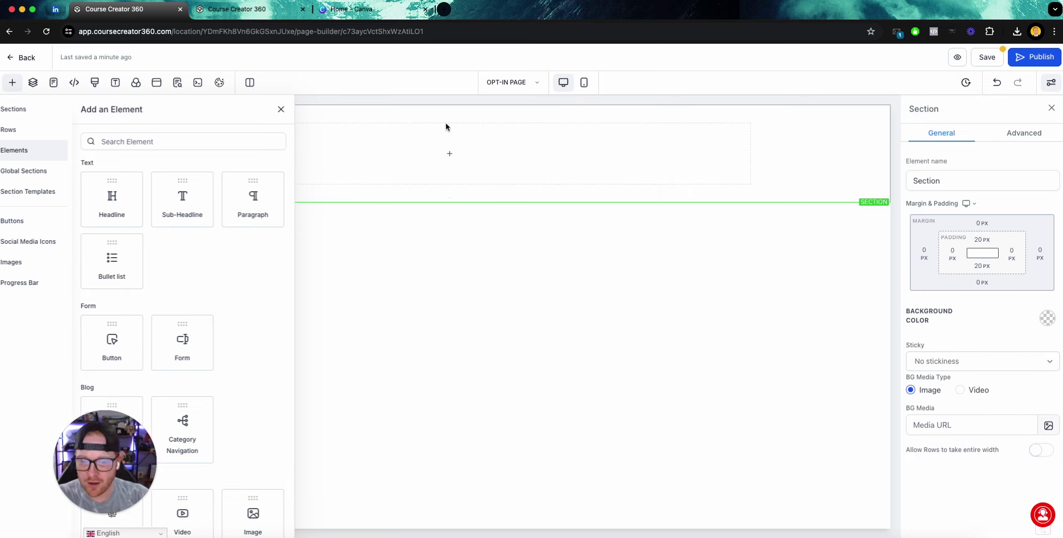
click(745, 117)
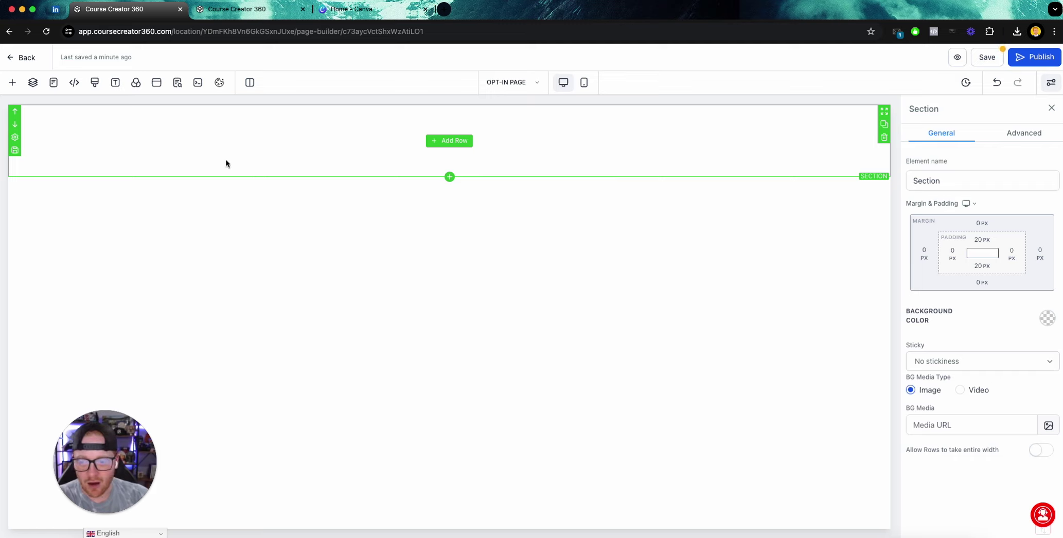
Set the section's background to the pale gradient image "Purple Yellow Gradient Meet..." from media storage.
click(1049, 427)
click(1024, 84)
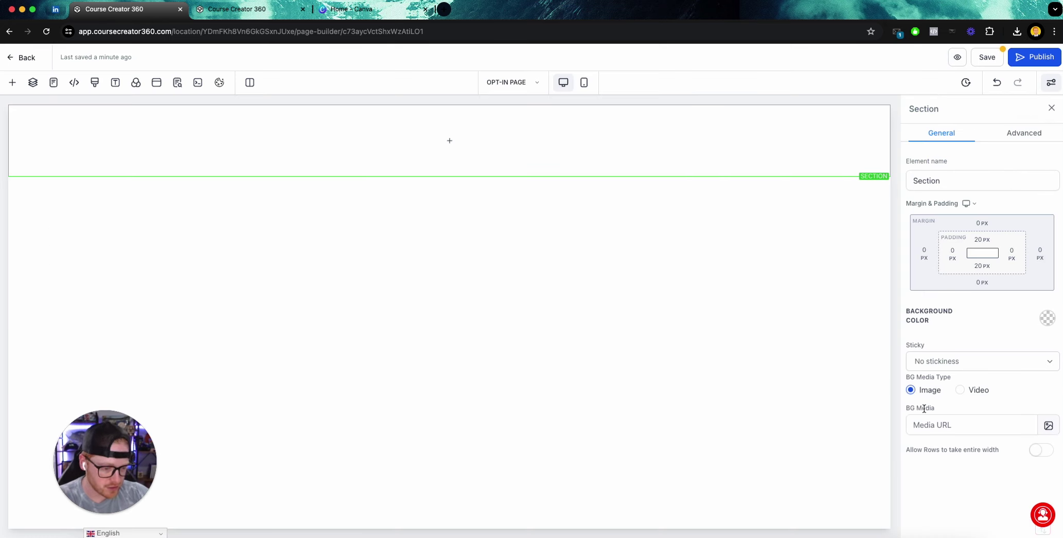
click(1049, 426)
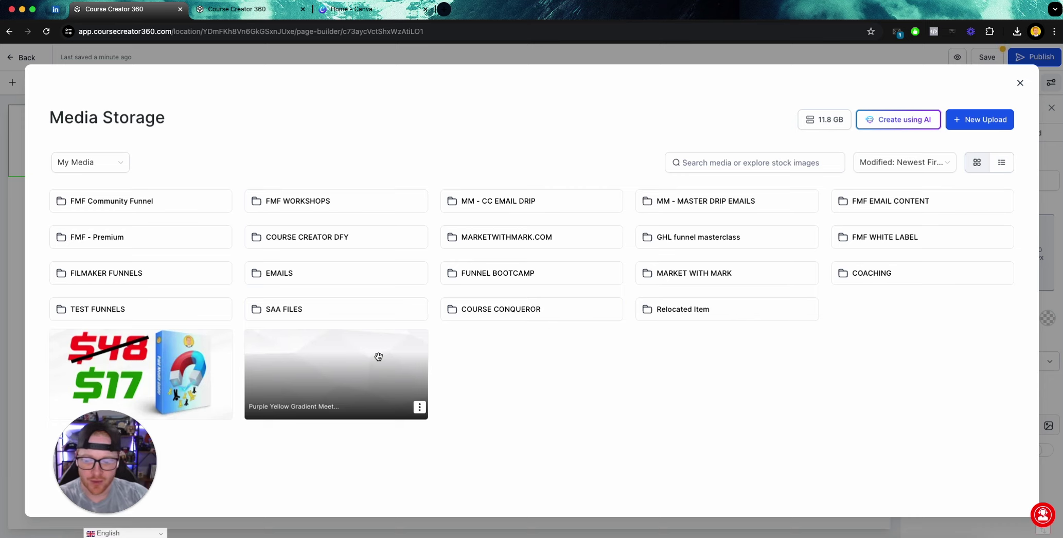
click(379, 357)
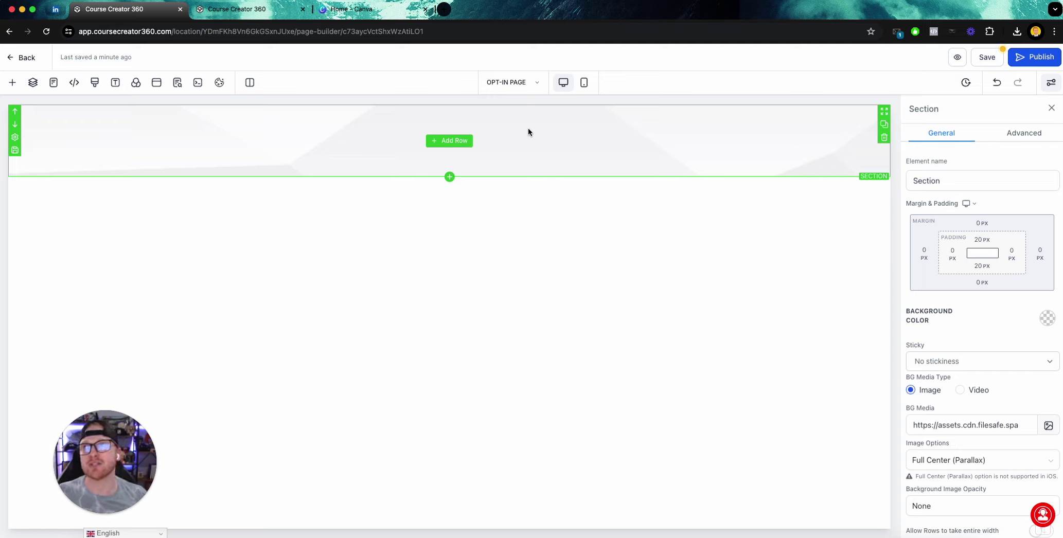
Add a one-column row to the section and place an image element inside it.
click(447, 142)
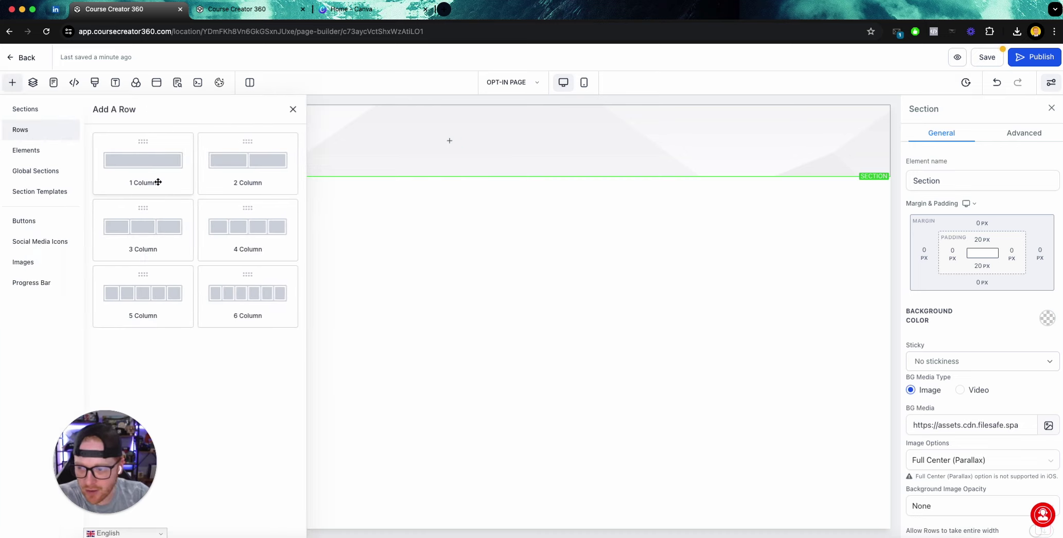
click(155, 178)
click(437, 154)
scroll(185, 340, down, 2)
click(273, 464)
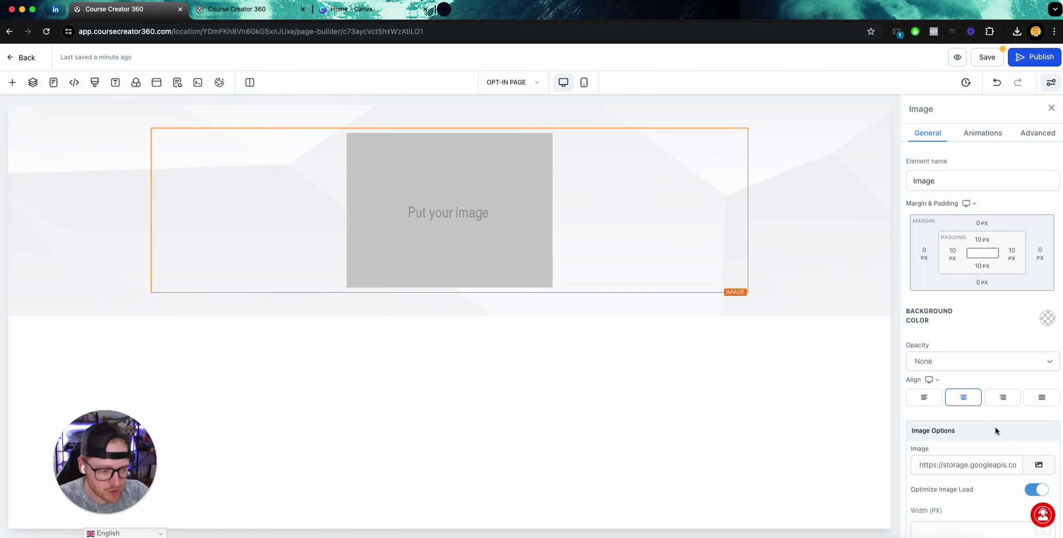
Fill the image element with the Market With Mark logo from the GHL funnel masterclass folder in media storage.
scroll(995, 428, down, 1)
click(1038, 442)
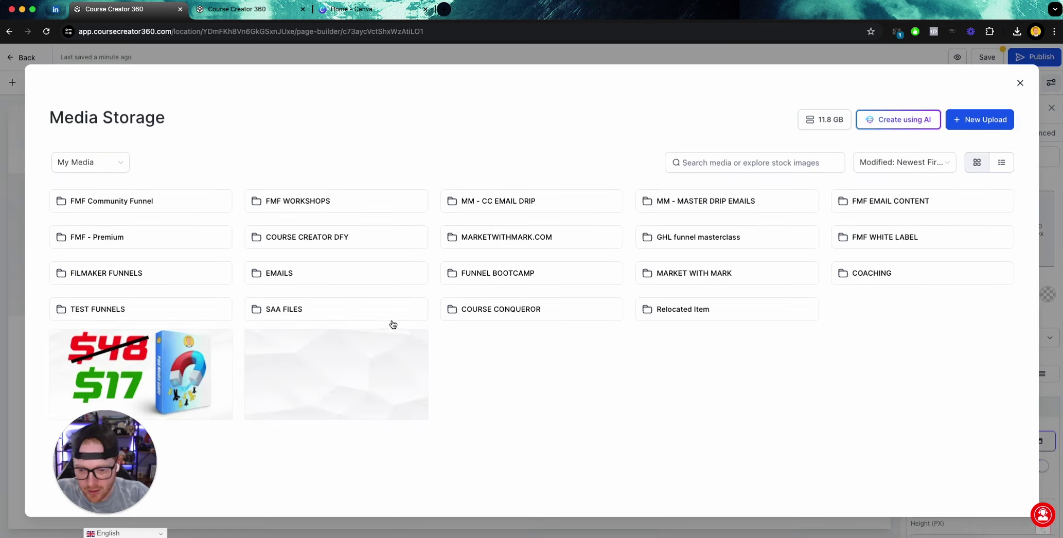
click(686, 241)
scroll(447, 319, down, 5)
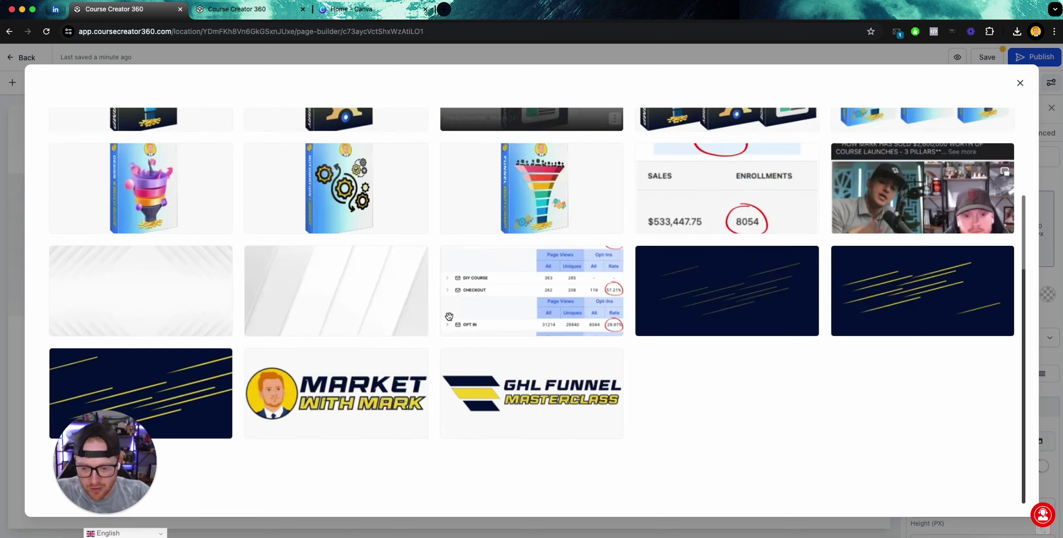
click(336, 394)
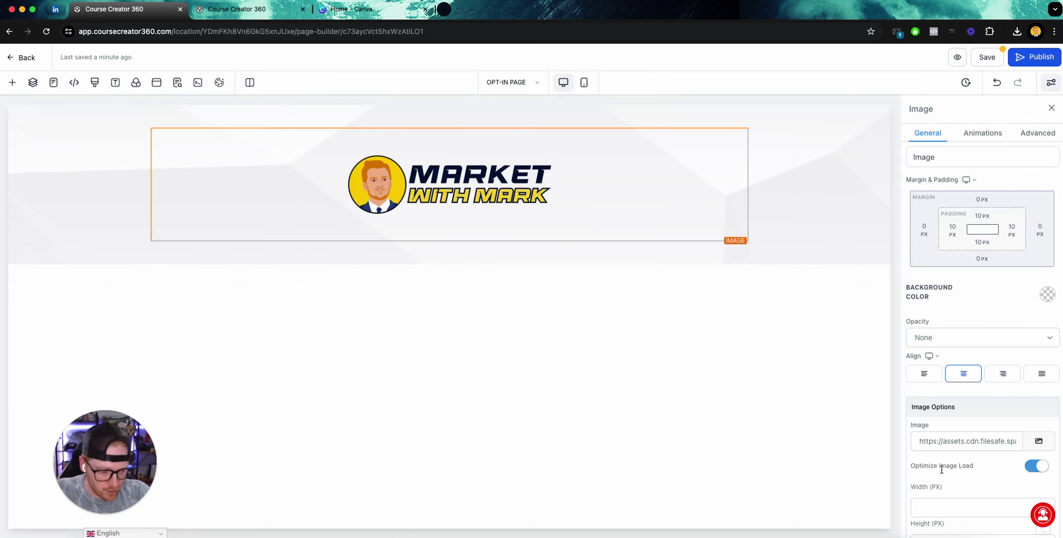
Set the Market With Mark logo's width to 150 px.
scroll(942, 469, down, 1)
click(994, 462)
text(150)
drag(937, 447, 895, 442)
click(913, 444)
scroll(922, 444, down, 1)
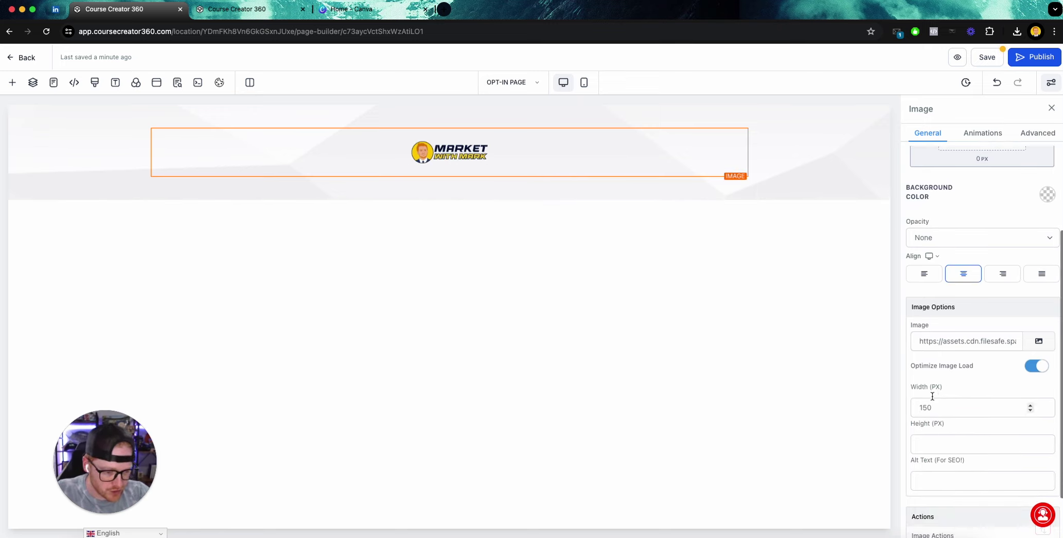
Set the logo image's top margin to -50 px.
scroll(942, 426, up, 3)
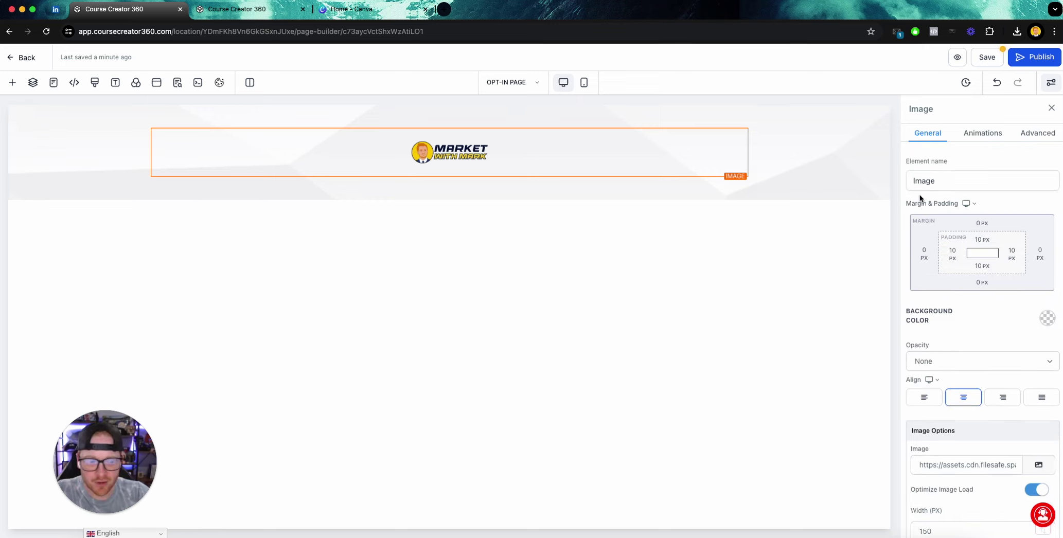
click(982, 224)
drag(950, 248, 910, 254)
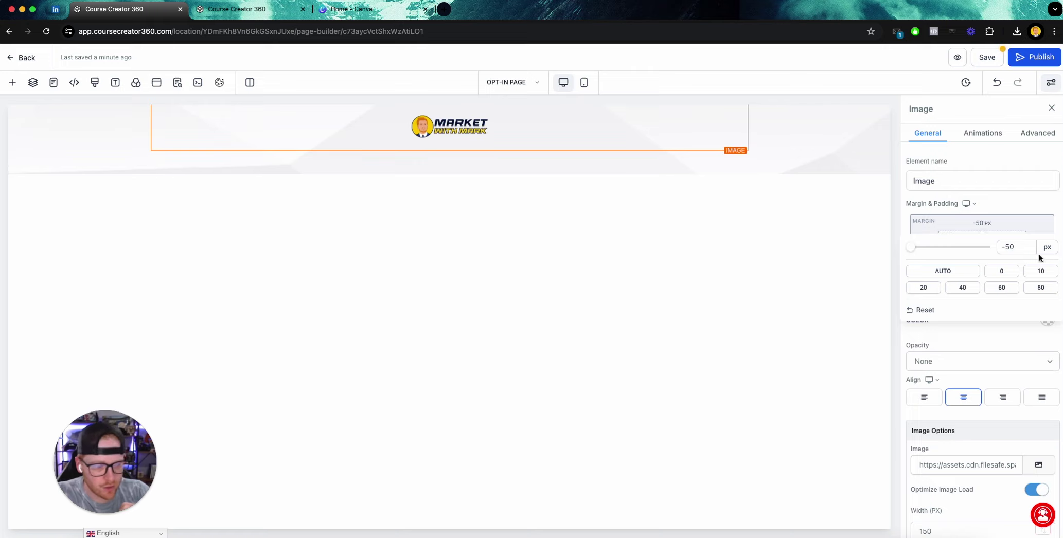
Try a top margin of -100 px on the logo image.
click(1030, 243)
double_click(1010, 248)
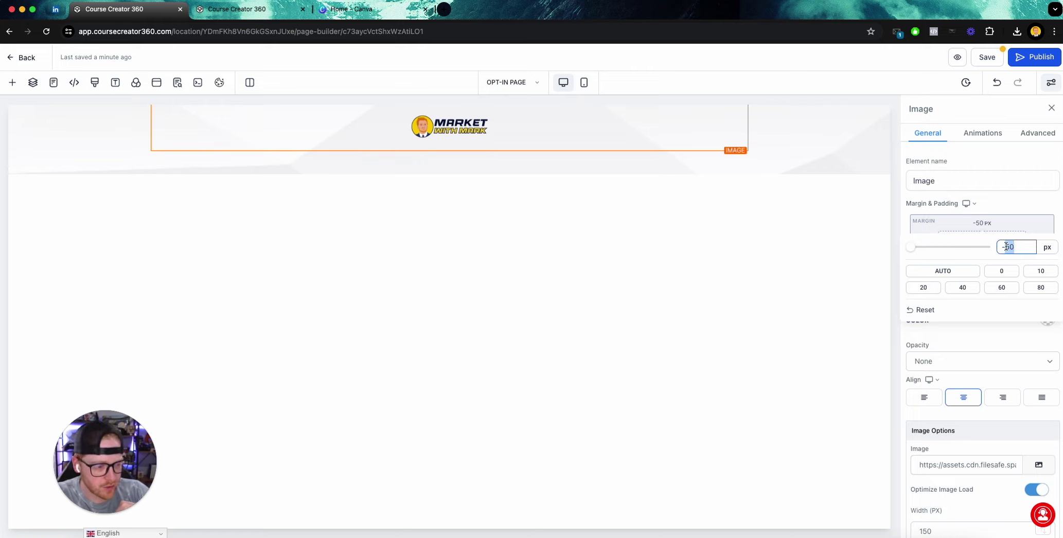
text(100)
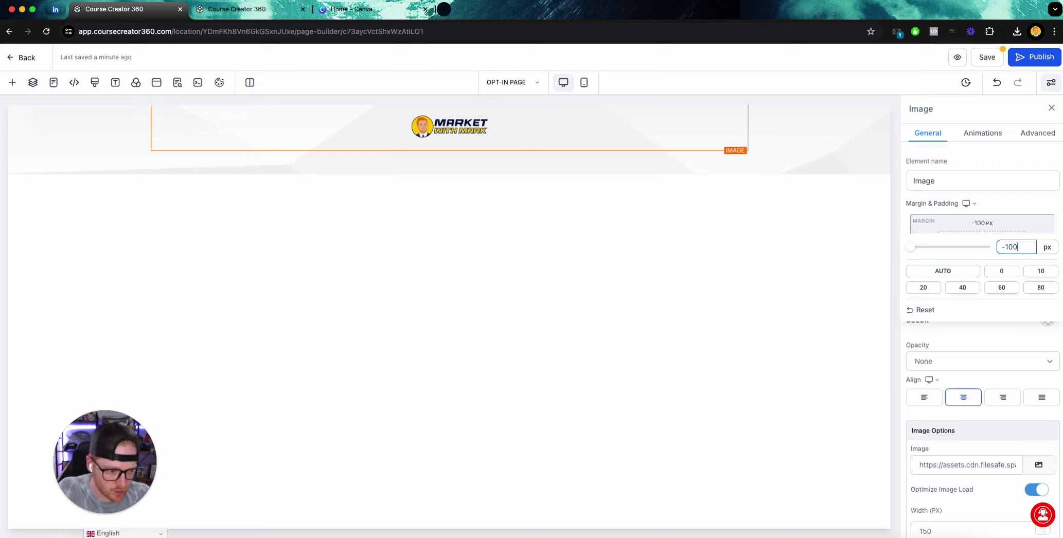
click(1019, 207)
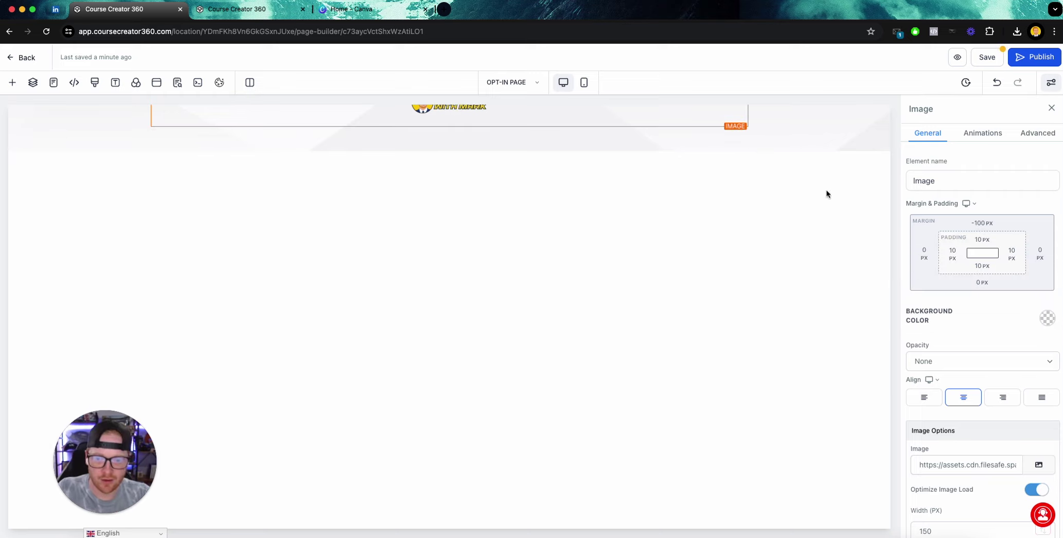
Return the logo image's top margin to -50 px.
click(986, 224)
double_click(1009, 248)
text(50)
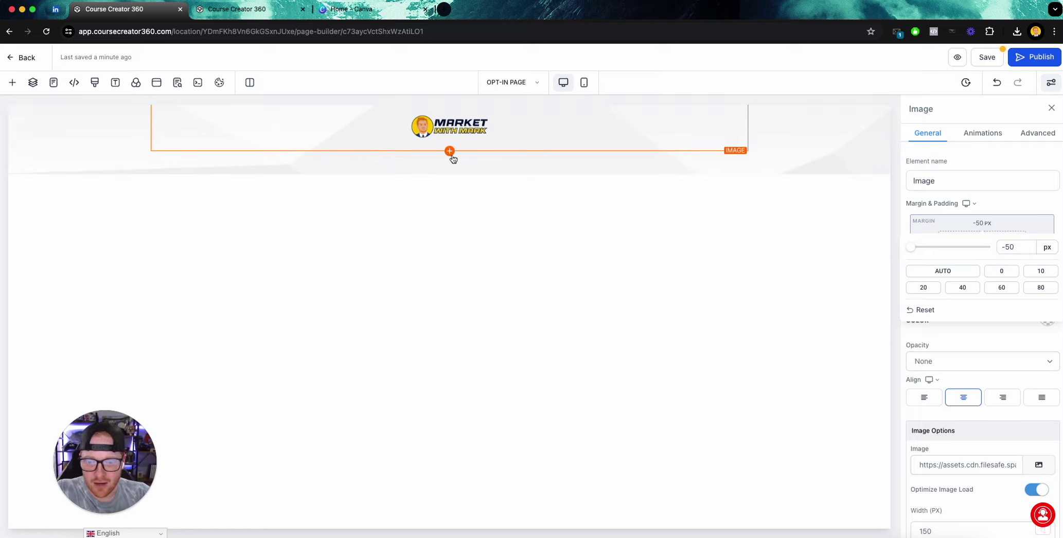
Add a sub-headline, a headline and a paragraph, in that order, below the Market With Mark logo.
click(450, 151)
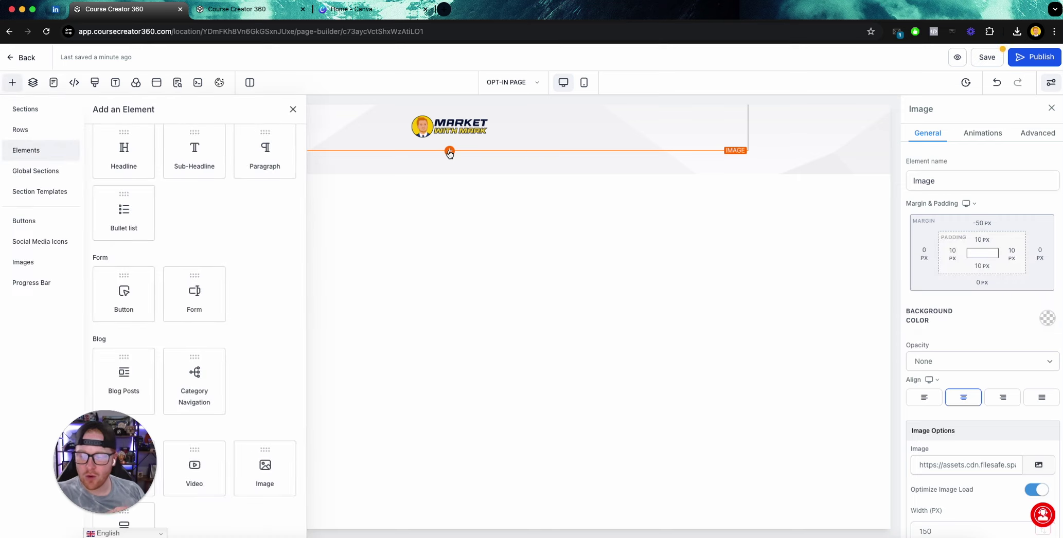
scroll(199, 209, up, 2)
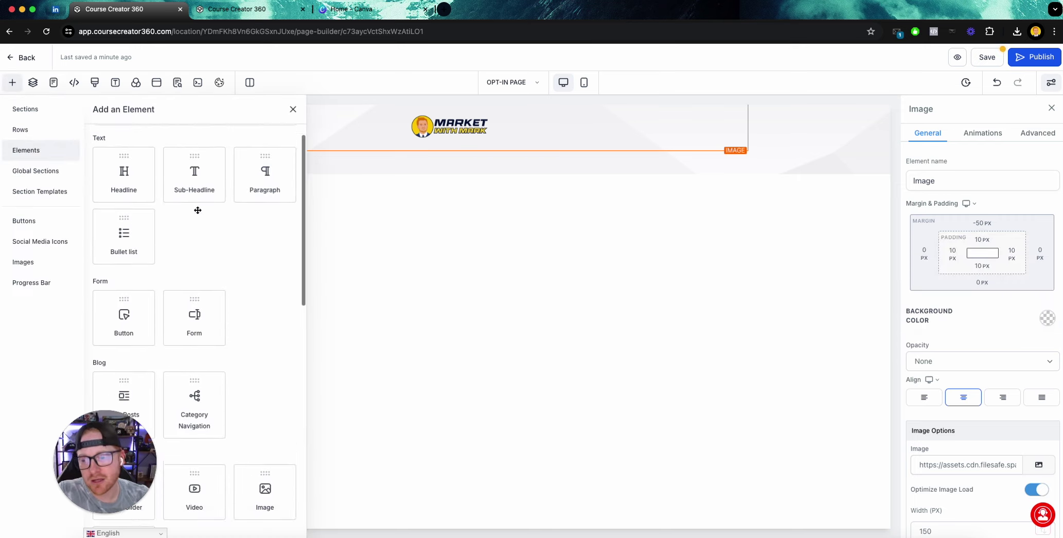
click(206, 205)
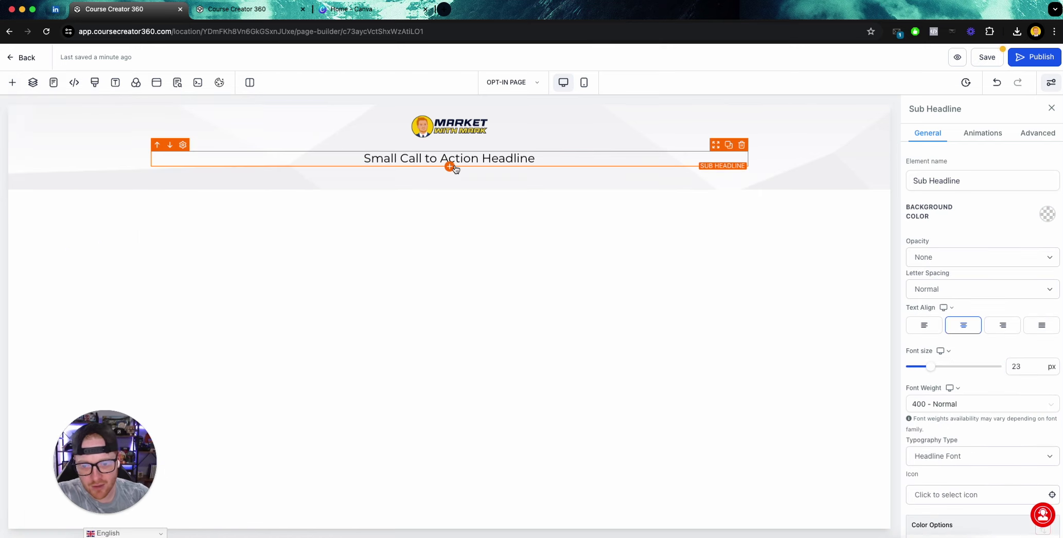
click(13, 82)
drag(138, 199, 446, 185)
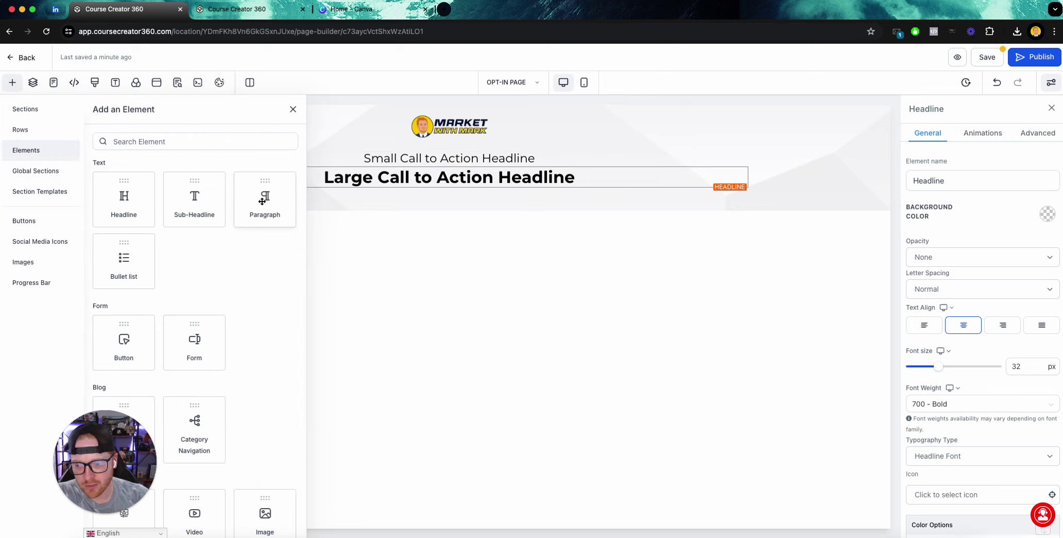
click(234, 201)
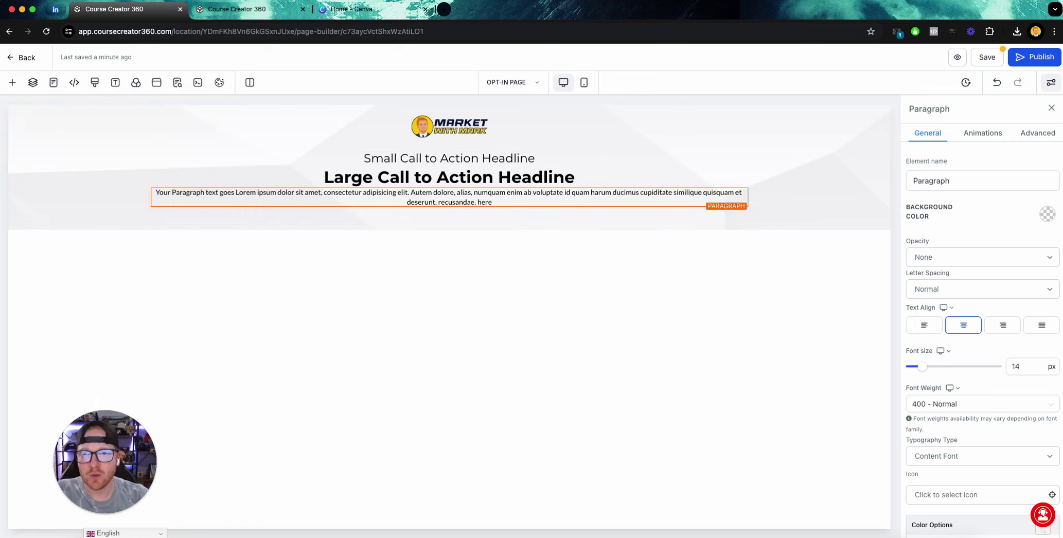
Replace the sub-headline's placeholder text with "Filmmakers, Content Creators & Video Agencies".
click(584, 158)
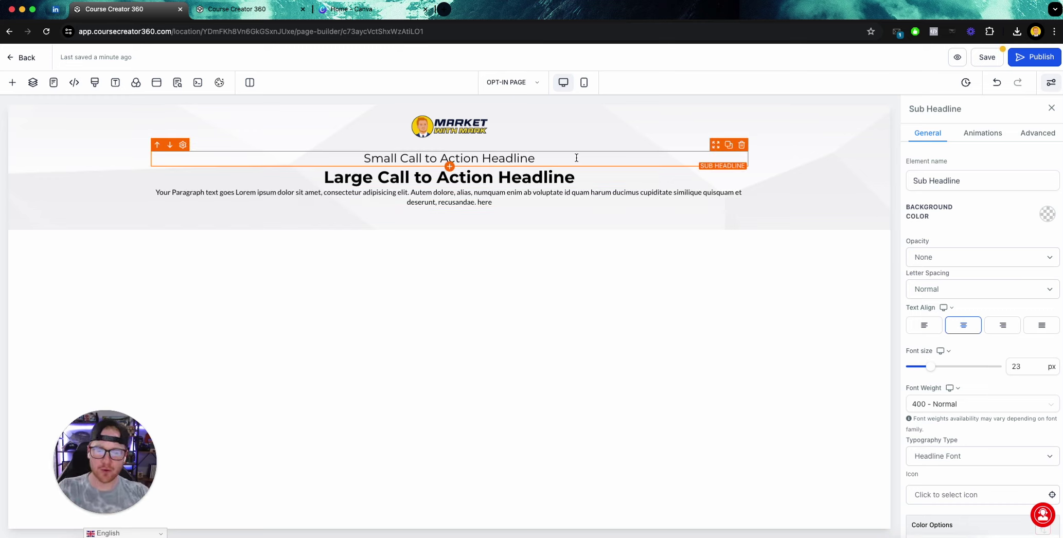
triple_click(577, 158)
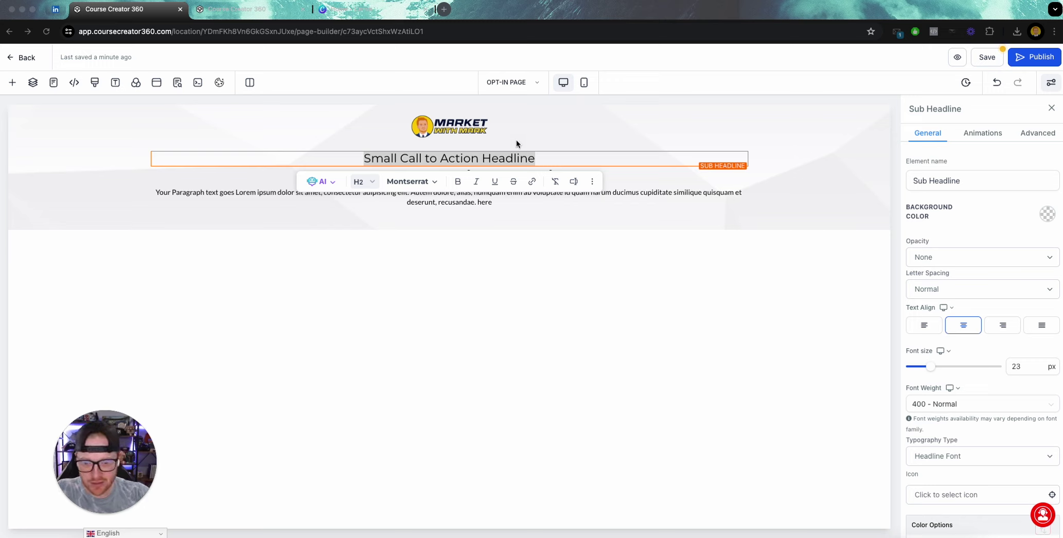
key(super+Tab)
double_click(509, 158)
text(Filmmakers, Content Creators & Video Agencies)
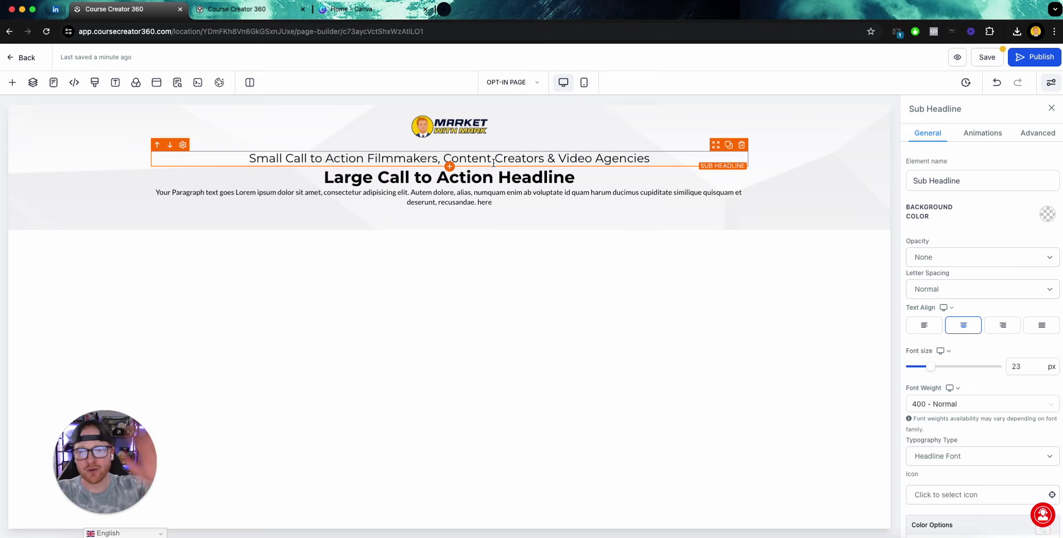
triple_click(505, 158)
text(Filmmakers, Content Creators & Video Agencies)
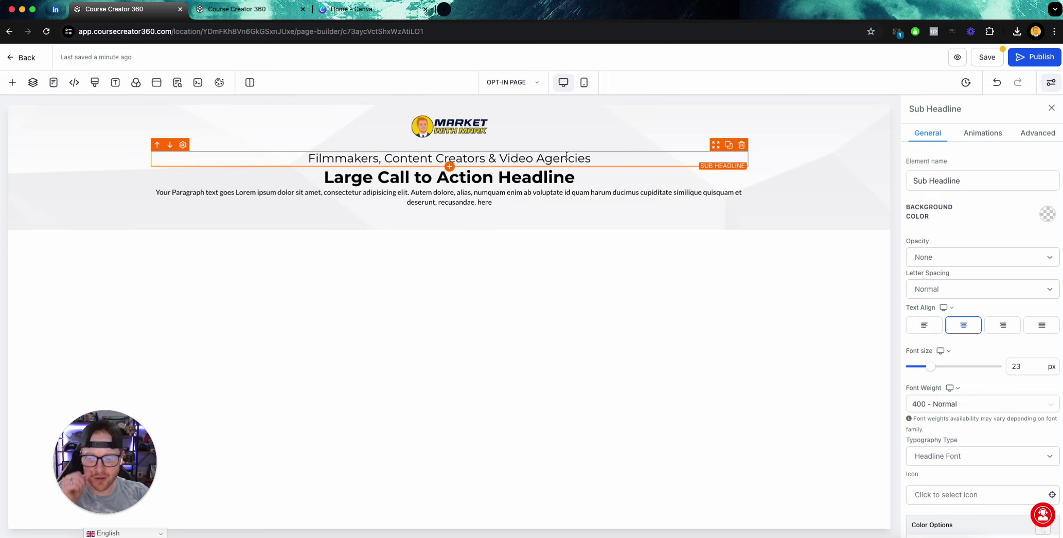
Select the sub-headline and add a custom color to its background color palette.
triple_click(503, 159)
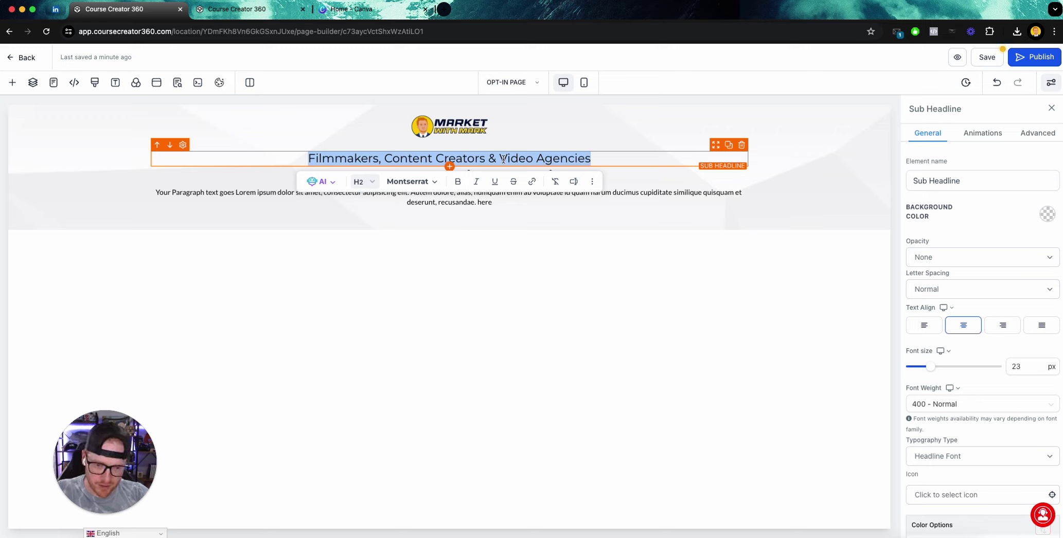
click(672, 149)
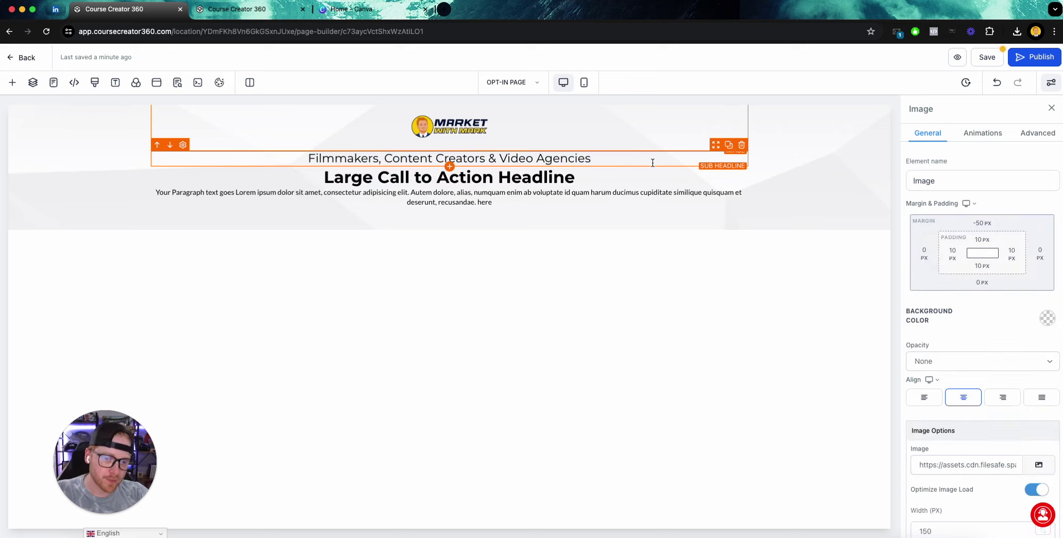
click(653, 163)
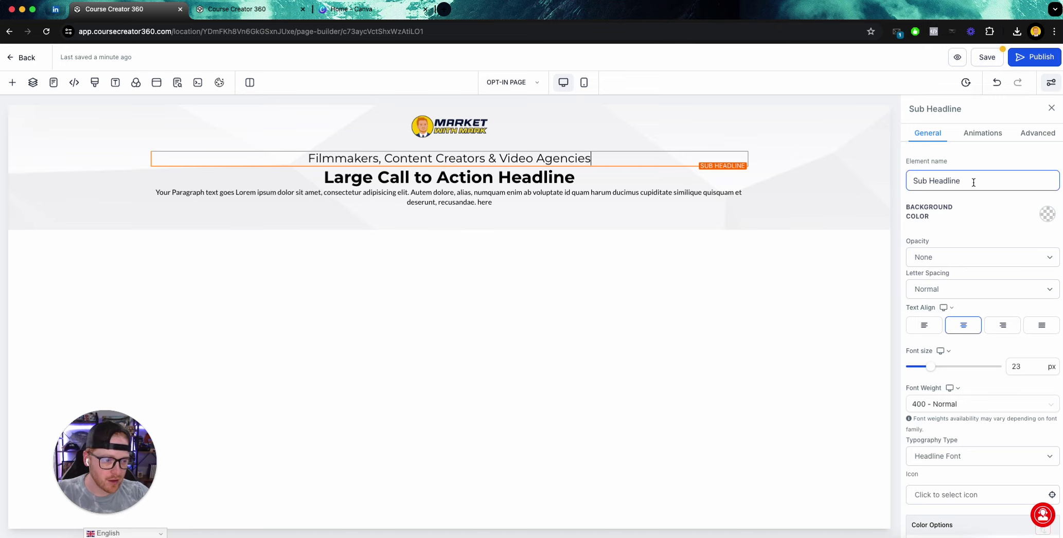
click(1048, 215)
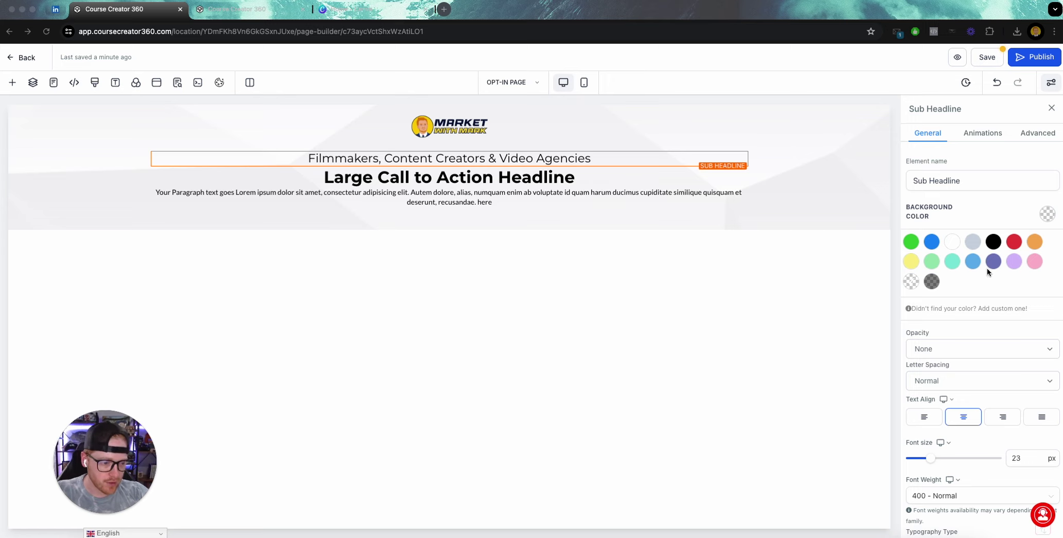
click(963, 309)
double_click(919, 348)
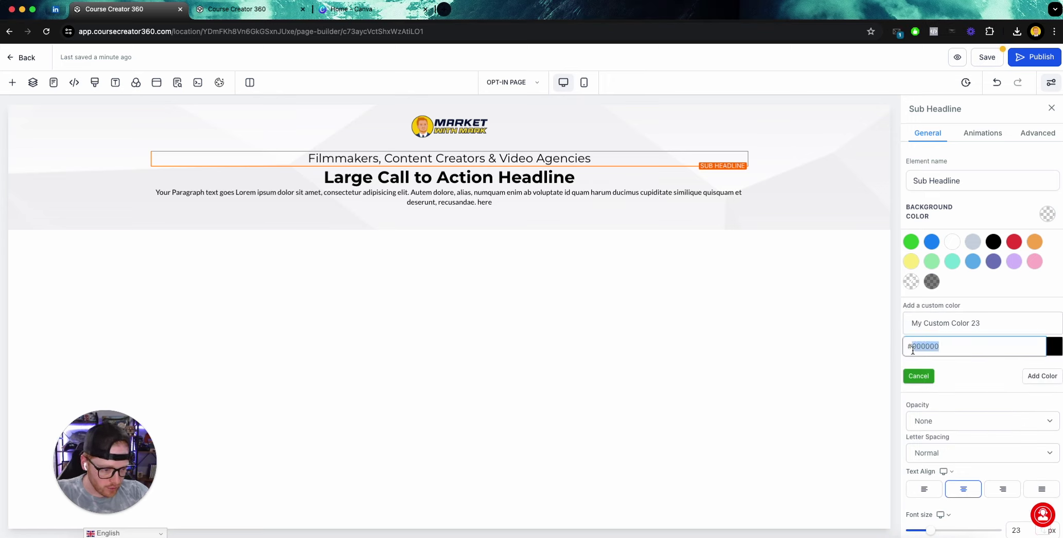
click(1038, 376)
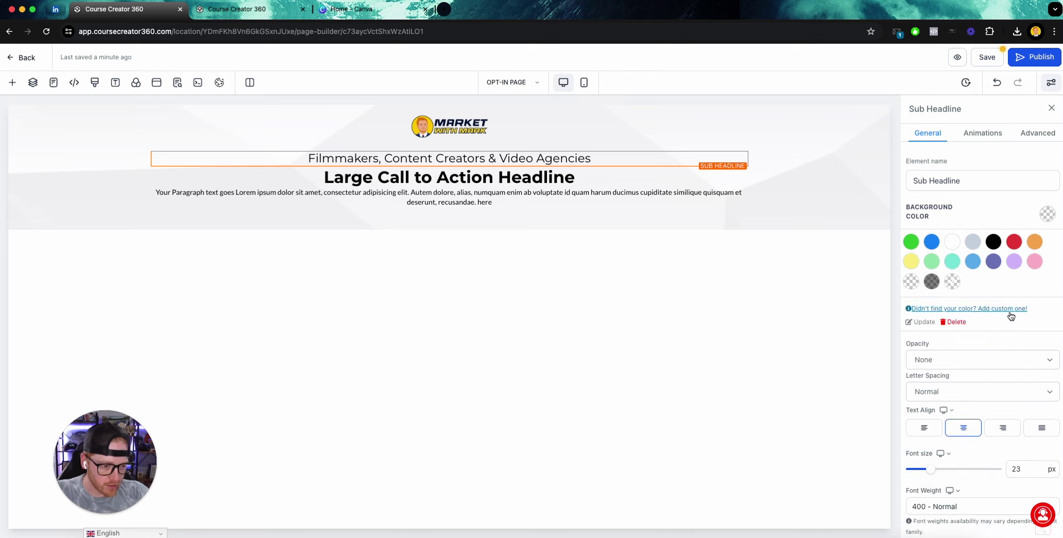
Try adding #FF0000 as a custom color and apply the preset red as the sub-headline's background.
click(950, 308)
click(938, 346)
drag(922, 347, 974, 356)
click(996, 346)
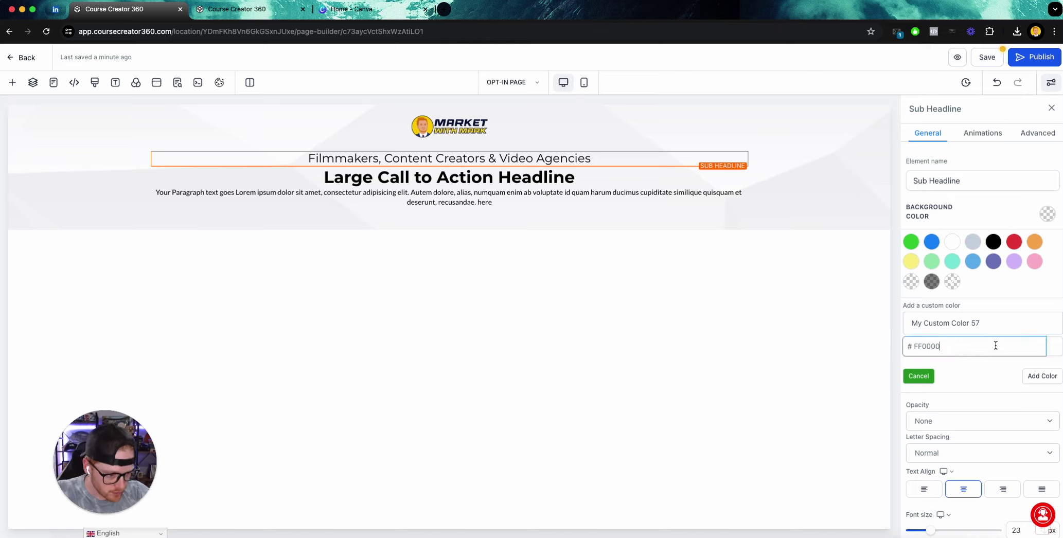
click(1041, 377)
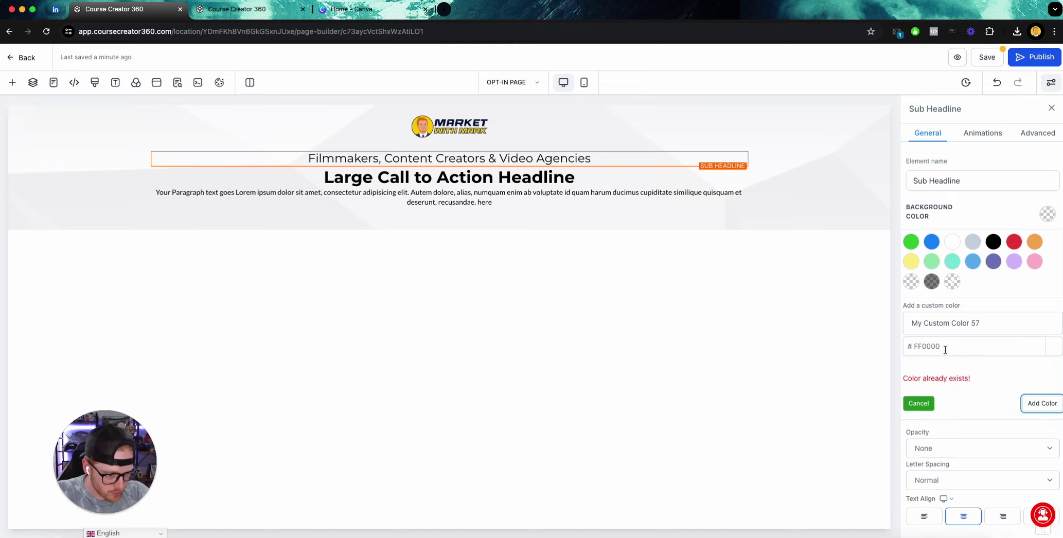
click(1014, 242)
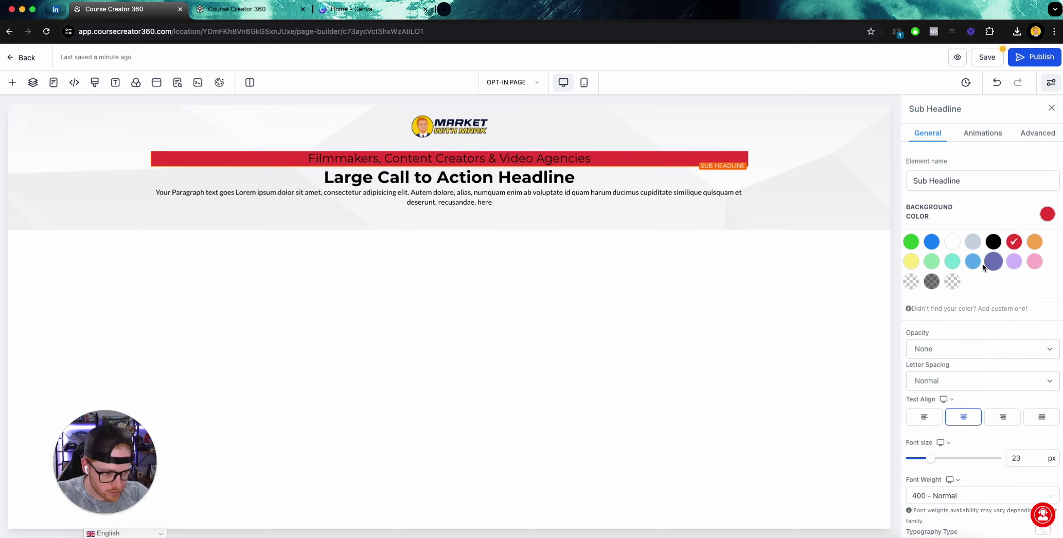
Try again to add #FF0000 as a custom background color for the sub-headline, and cancel the entry.
click(931, 309)
drag(939, 347, 916, 348)
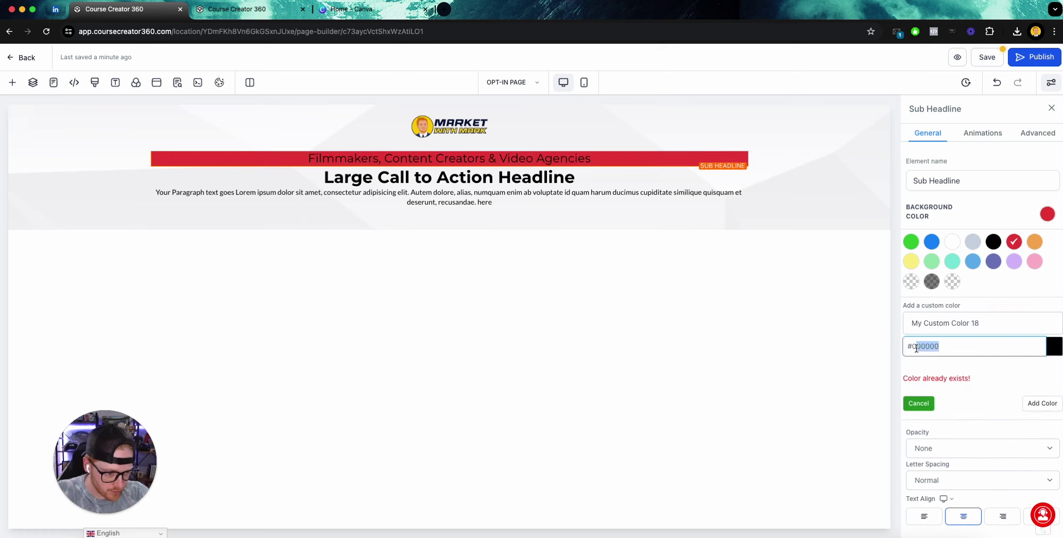
text(FF0000)
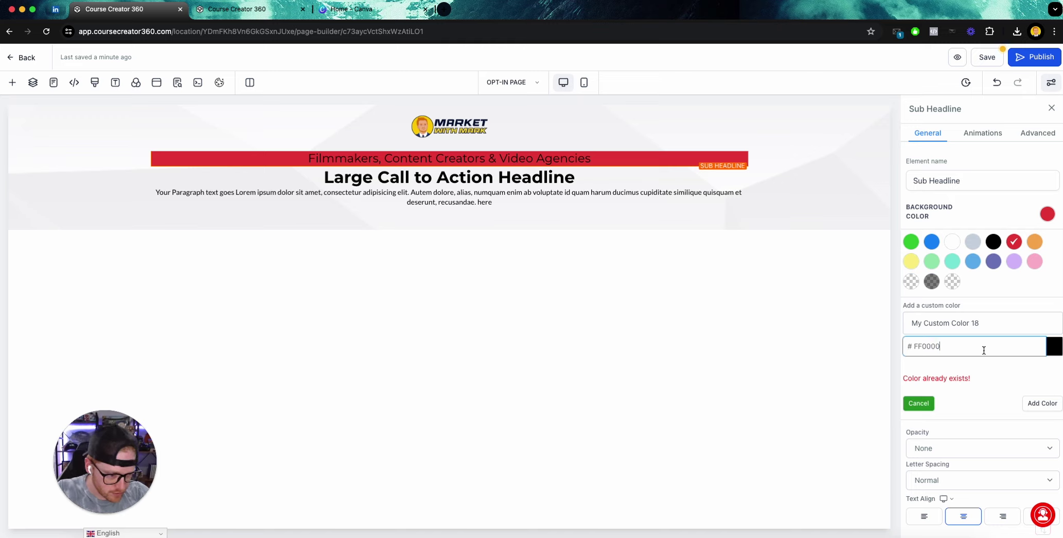
click(1045, 405)
click(951, 351)
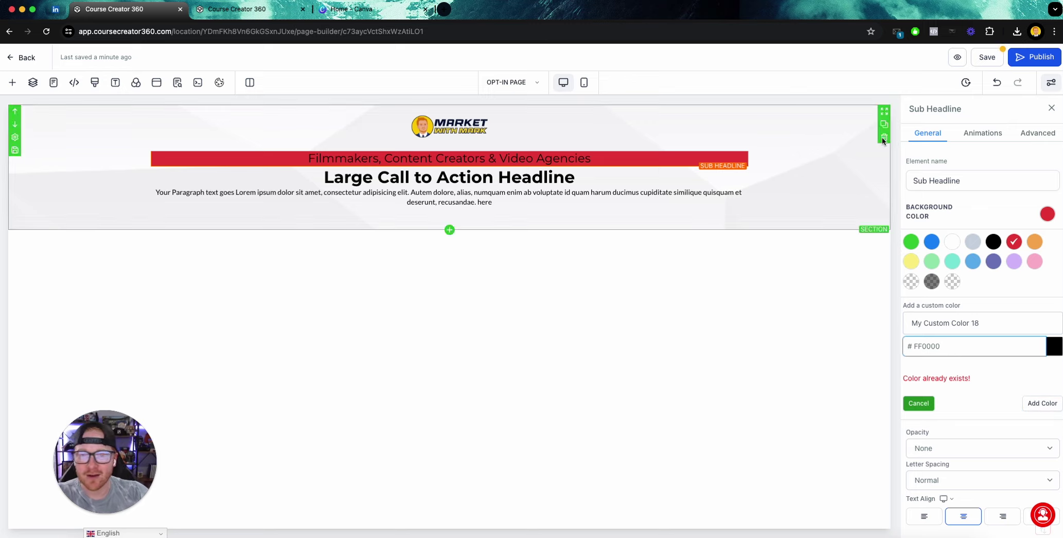
click(920, 405)
click(974, 135)
click(930, 134)
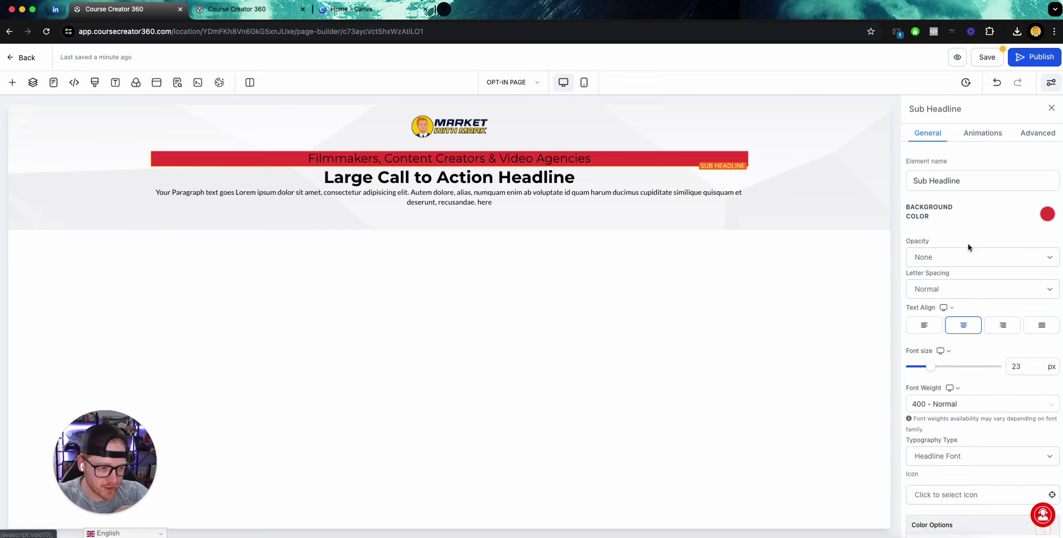
Switch to Canva and open the 40 x 40 px FAVICON design.
click(401, 11)
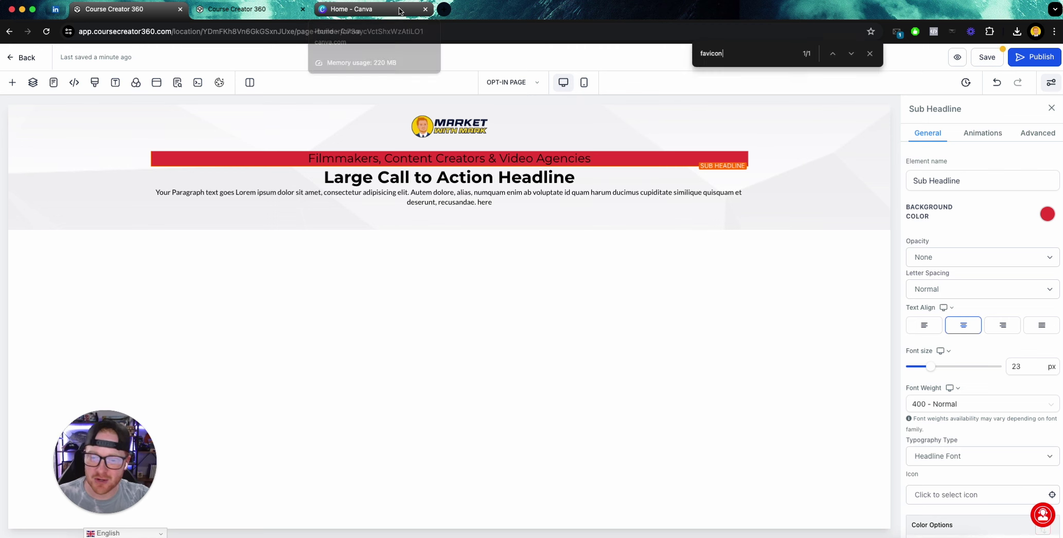
mouse_move(242, 361)
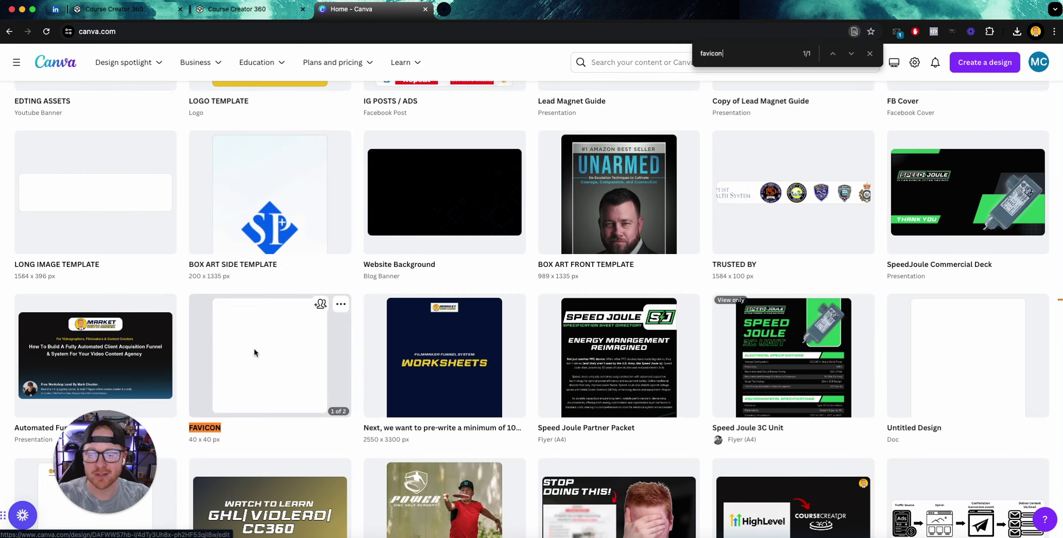
click(260, 345)
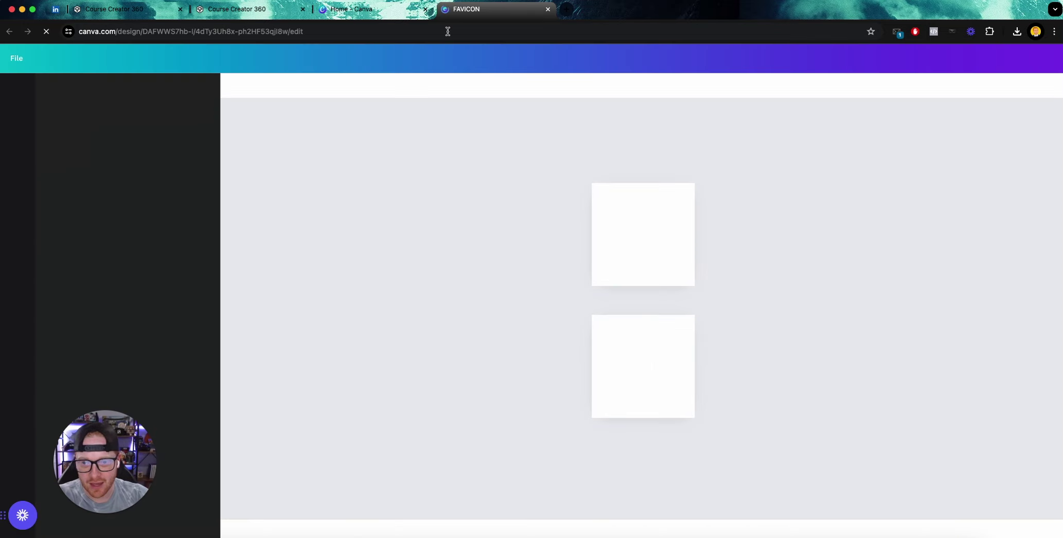
Shift the portrait on page 2 of the design and open that page's background color choices.
click(637, 359)
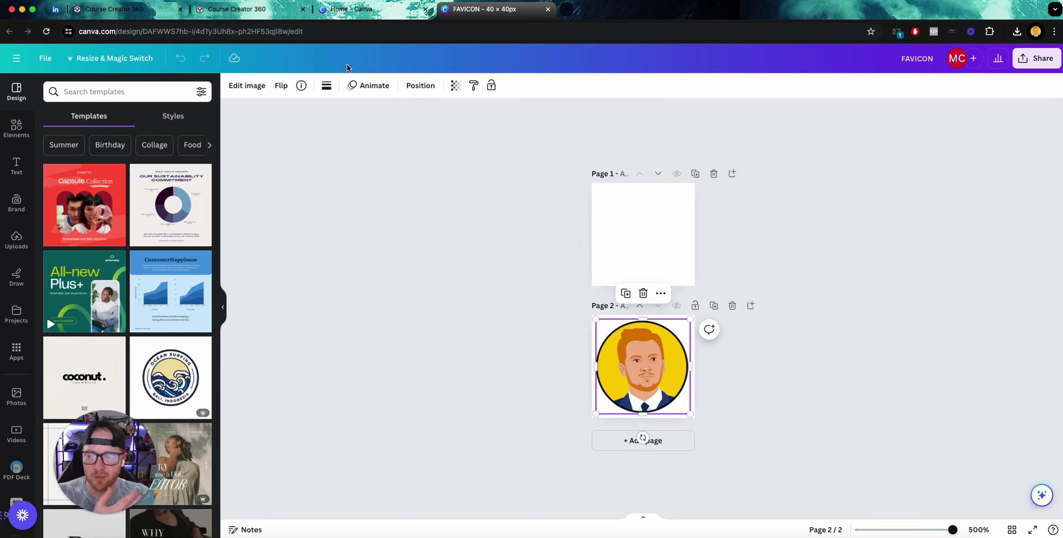
drag(660, 408, 673, 413)
click(603, 354)
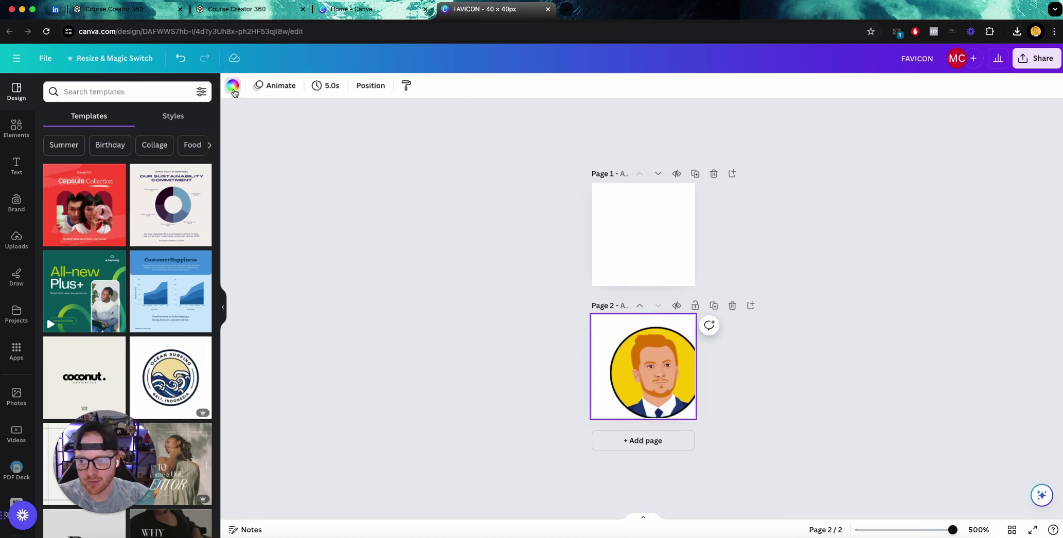
click(233, 86)
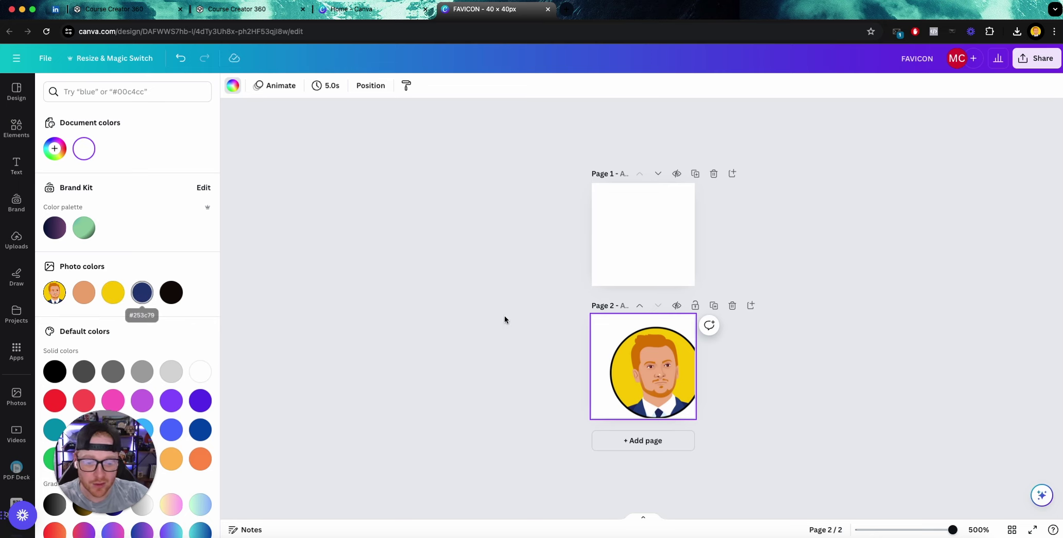
click(652, 370)
Fill the blank first page with pure red #FF0000 using a custom solid color.
click(654, 234)
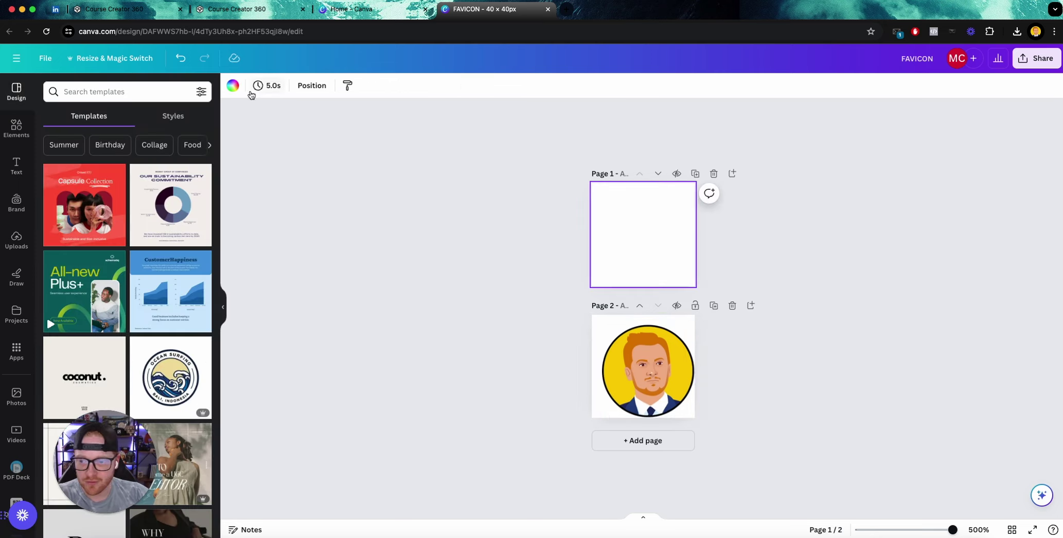
click(232, 86)
click(55, 150)
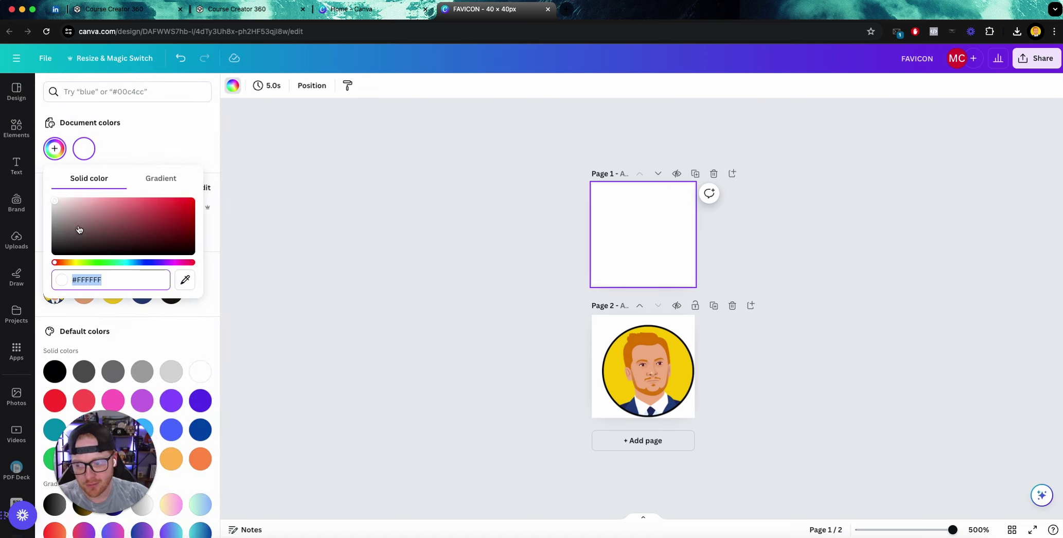
drag(55, 203, 228, 199)
drag(56, 264, 256, 266)
drag(172, 228, 231, 195)
Adjust the first page's custom color to the red #FD0808.
click(111, 280)
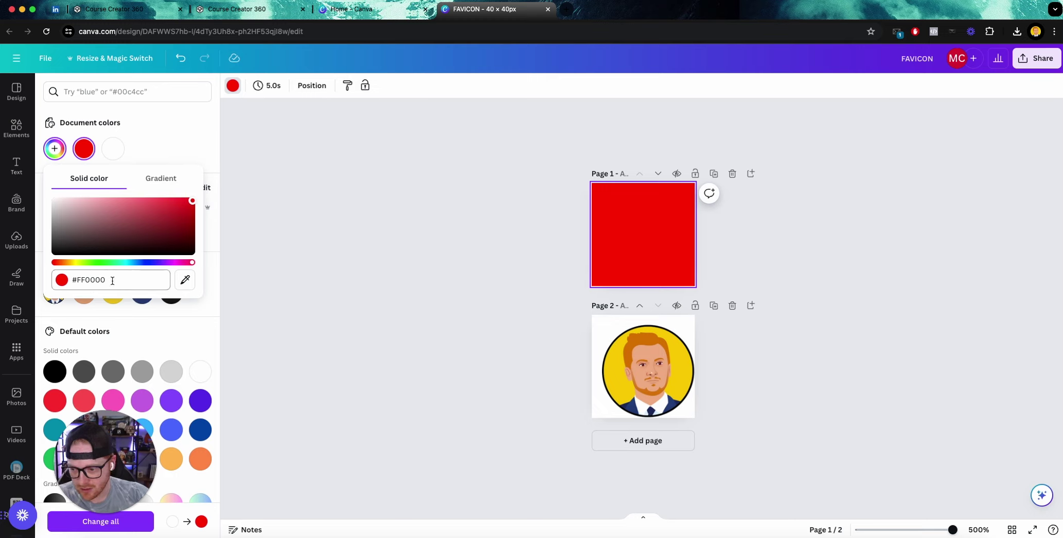
triple_click(106, 282)
click(106, 282)
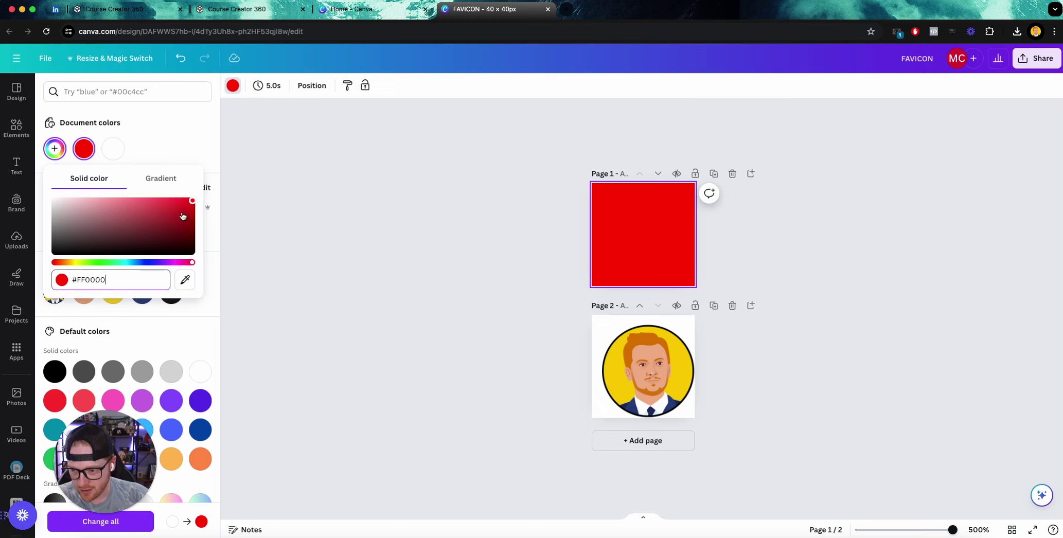
click(190, 201)
click(119, 263)
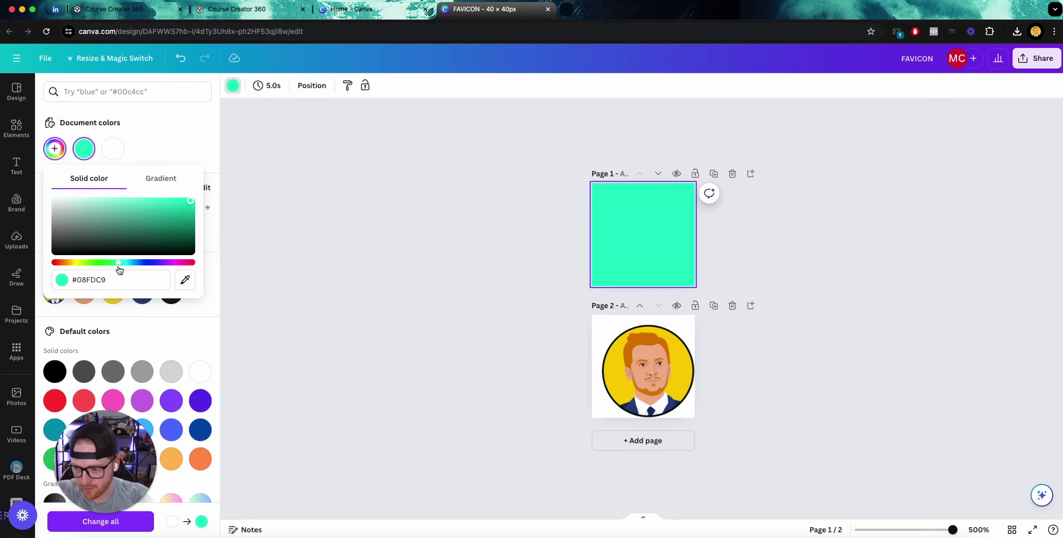
click(157, 262)
click(193, 263)
Copy the hex code FD0808 from the page's color and close the FAVICON design.
click(102, 282)
drag(102, 282, 76, 281)
key(super+c)
click(113, 281)
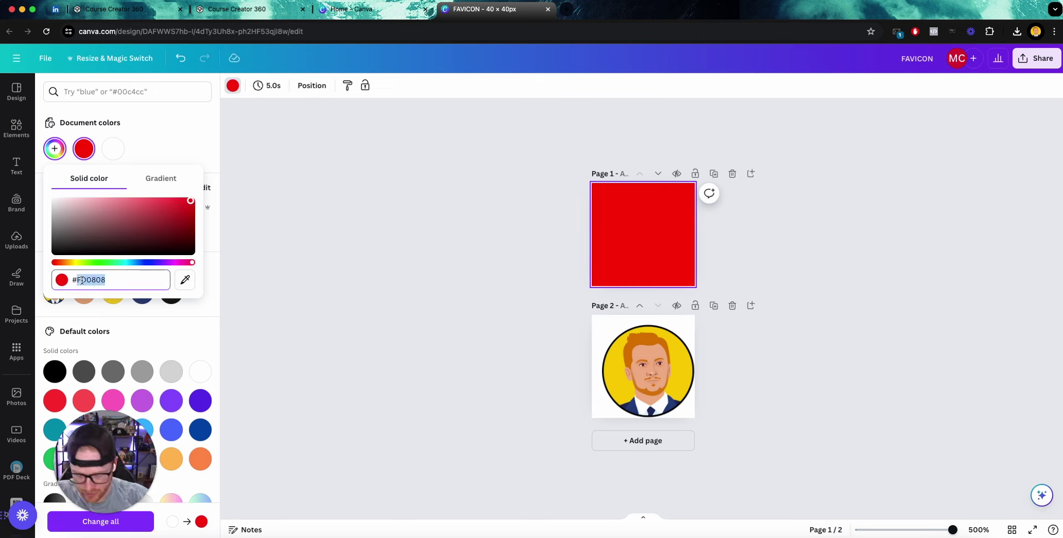
click(549, 9)
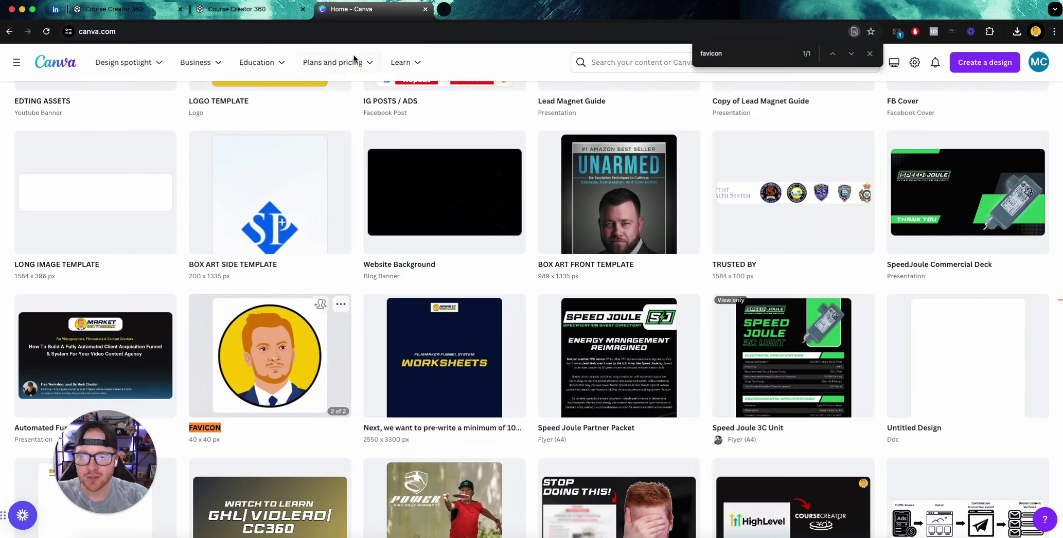
Return to the Course Creator 360 page builder and set the sub-headline's background to a new custom color, #FD0808.
click(206, 9)
click(135, 10)
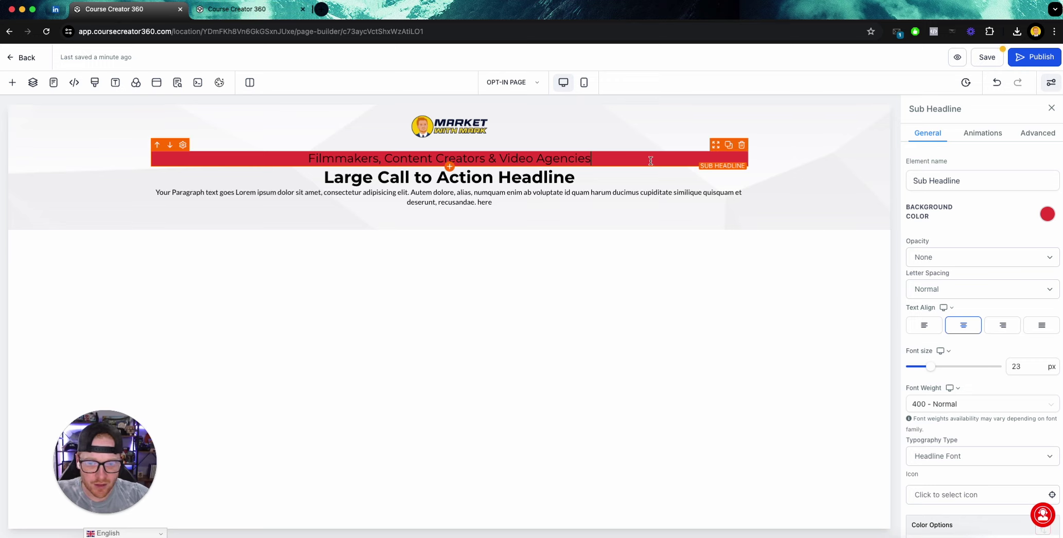
click(1050, 219)
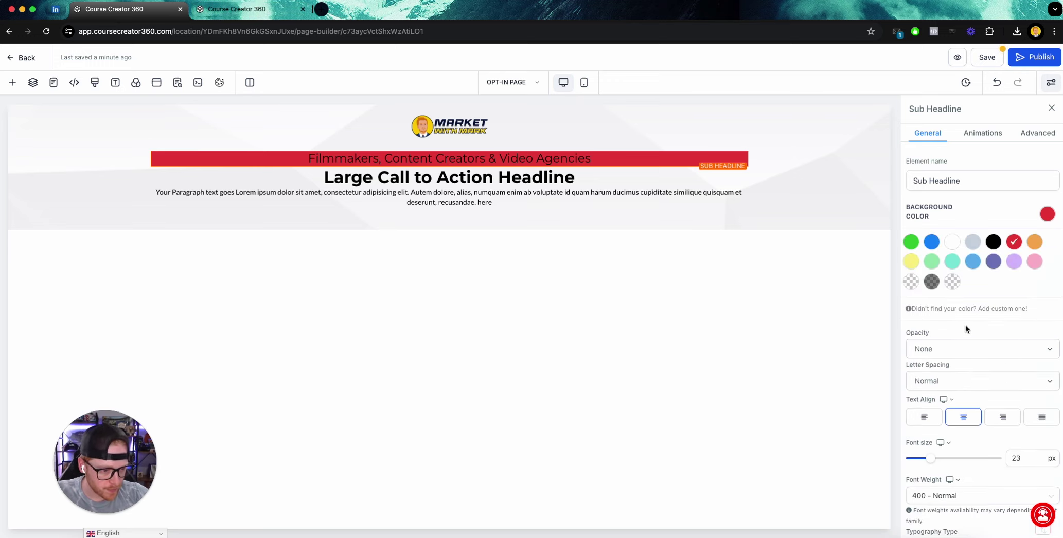
click(1013, 308)
drag(946, 347, 915, 348)
key(super+v)
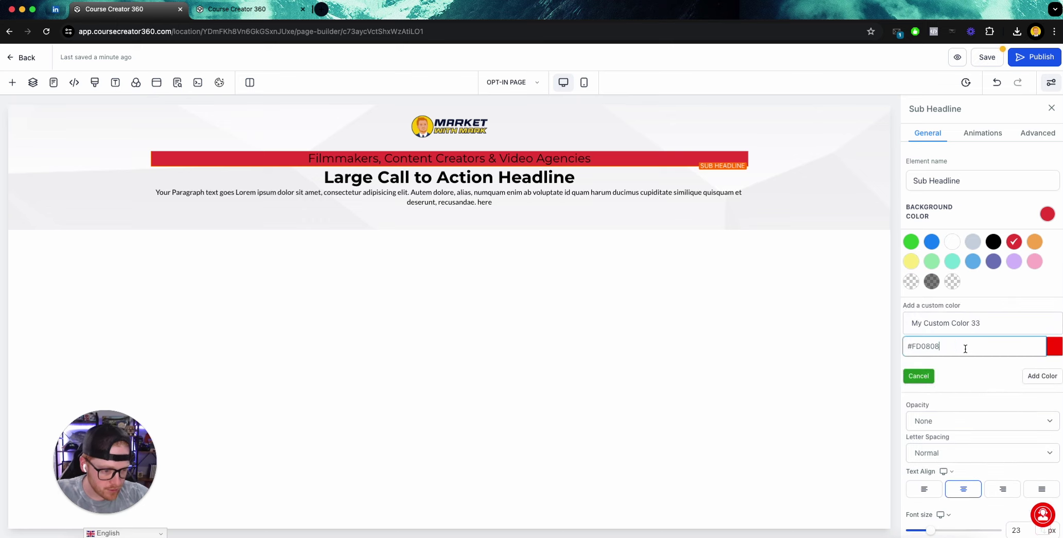
click(1031, 379)
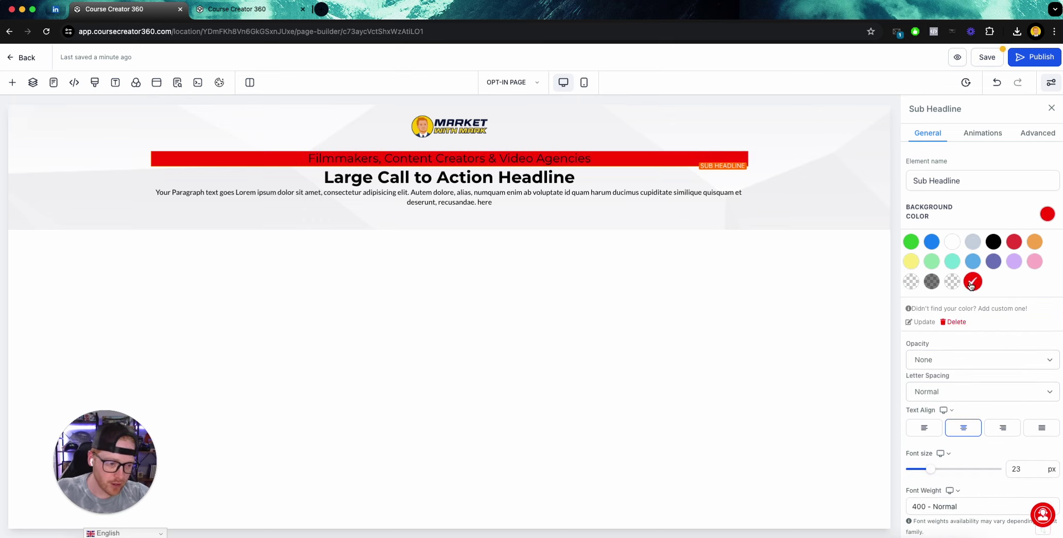
Make the whole sub-headline text bold and set its bold text color to white.
triple_click(600, 166)
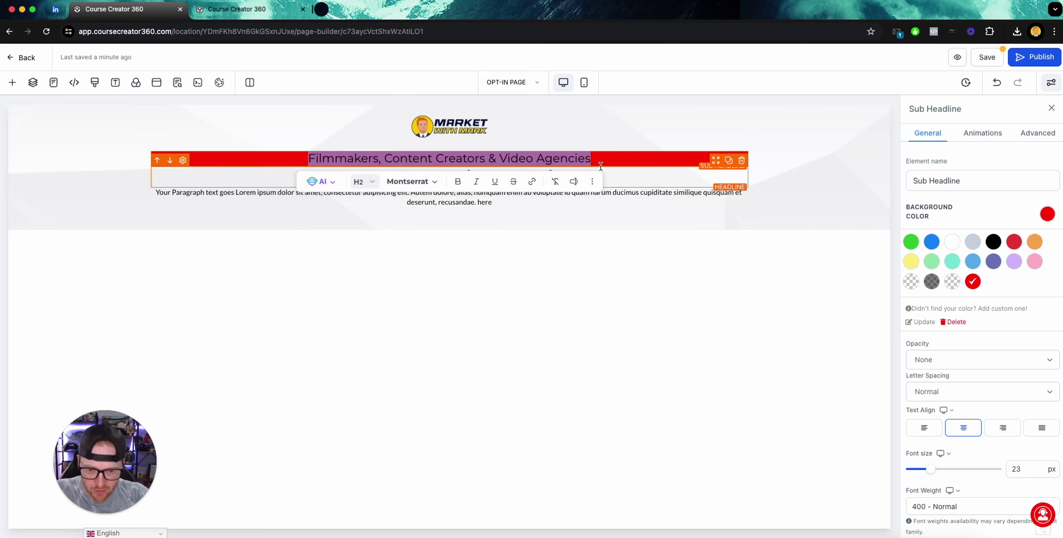
key(super+b)
scroll(994, 257, down, 5)
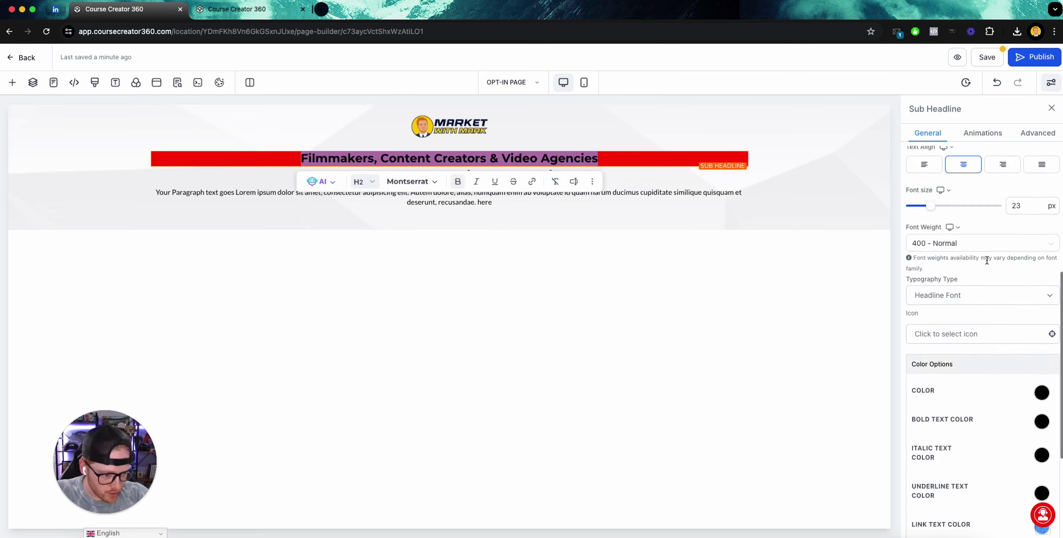
scroll(989, 260, down, 2)
click(1043, 328)
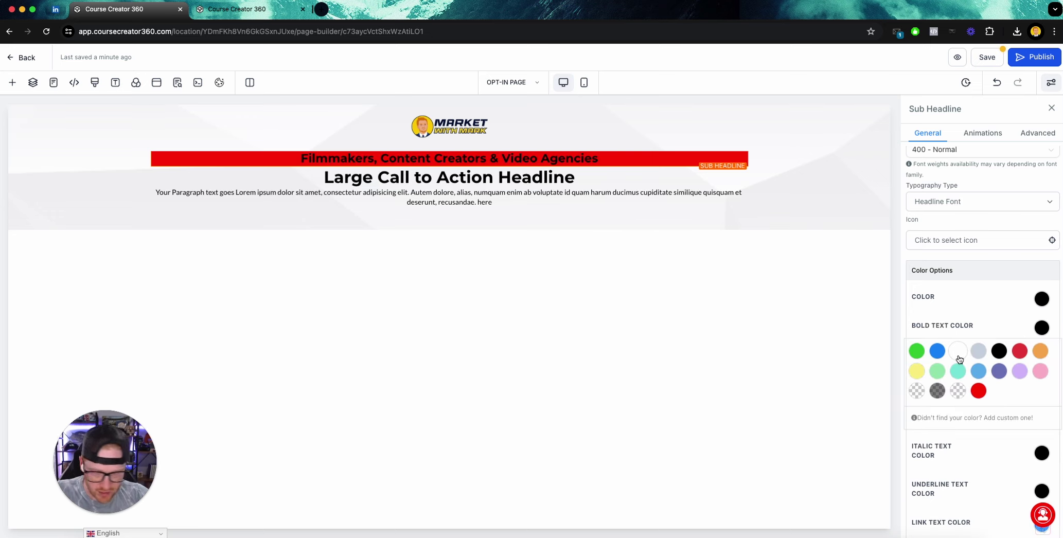
click(959, 352)
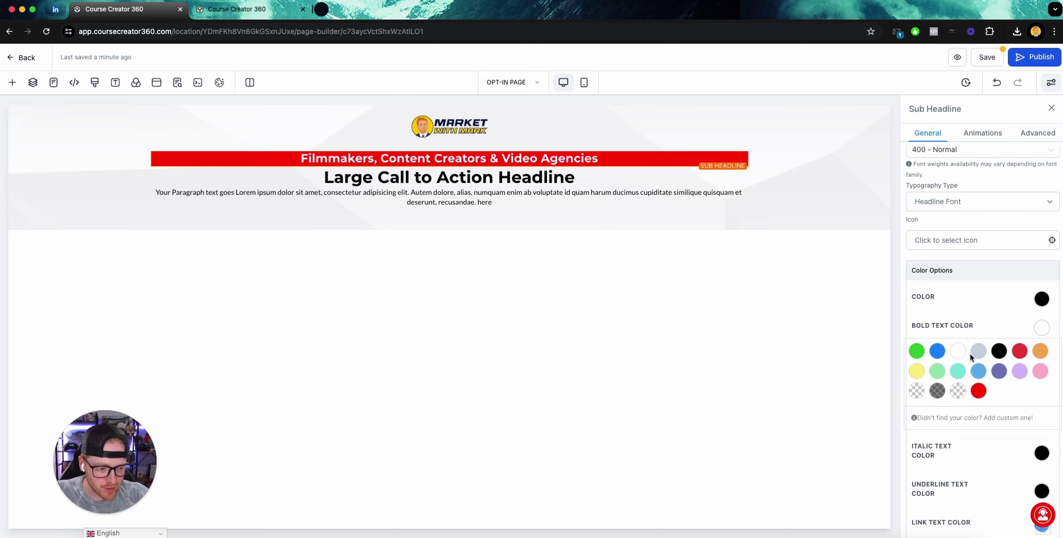
Set the sub-headline's icon color to white and add the exclamation-circle icon, found by searching for "alert".
scroll(1030, 459, down, 3)
click(1043, 379)
click(965, 408)
scroll(965, 408, down, 2)
scroll(958, 309, up, 5)
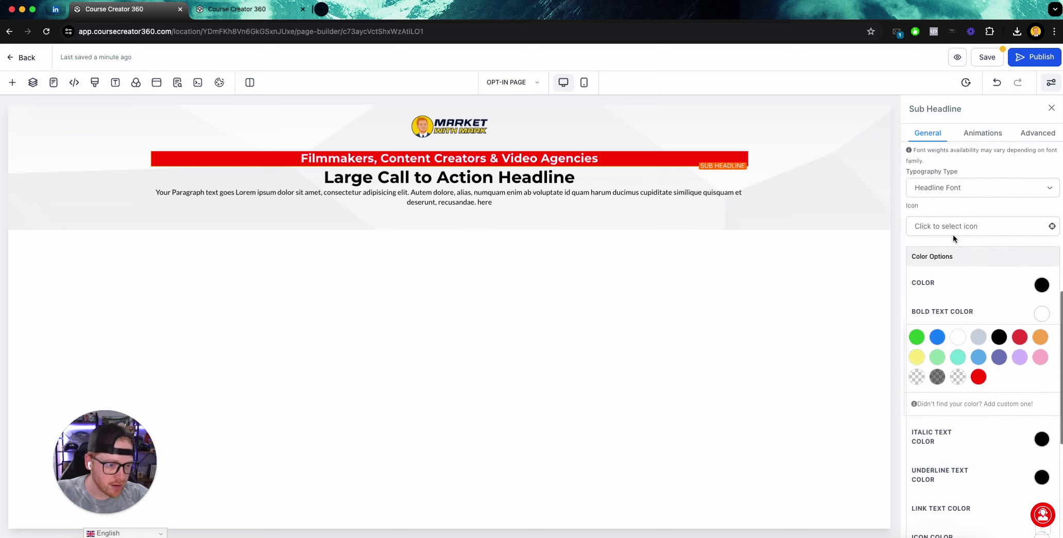
scroll(953, 237, up, 1)
click(941, 259)
text(alert)
click(939, 310)
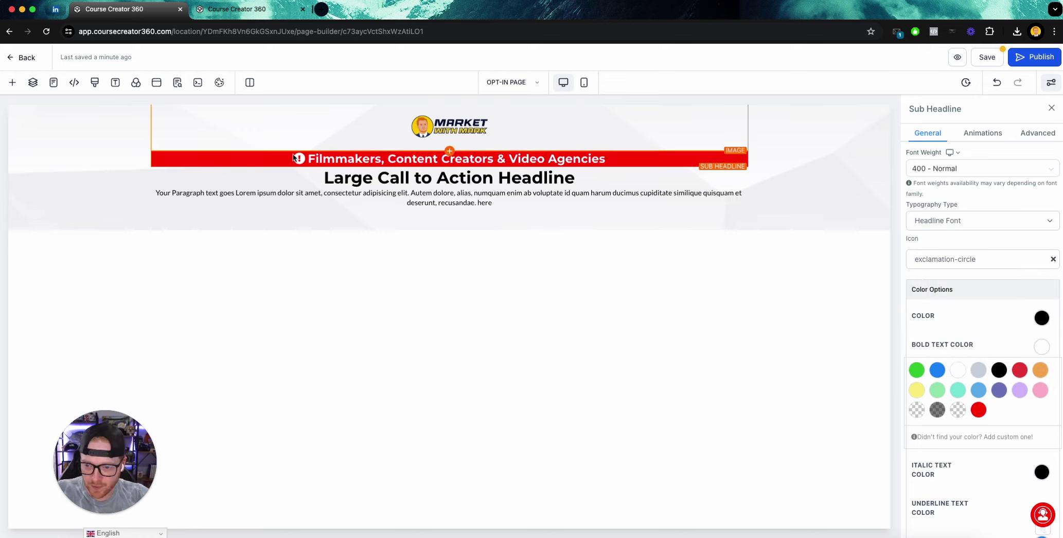
Insert "For" before "Filmmakers" so the sub-headline reads "For Filmmakers, Content Creators & Video Agencies".
click(310, 160)
text(For)
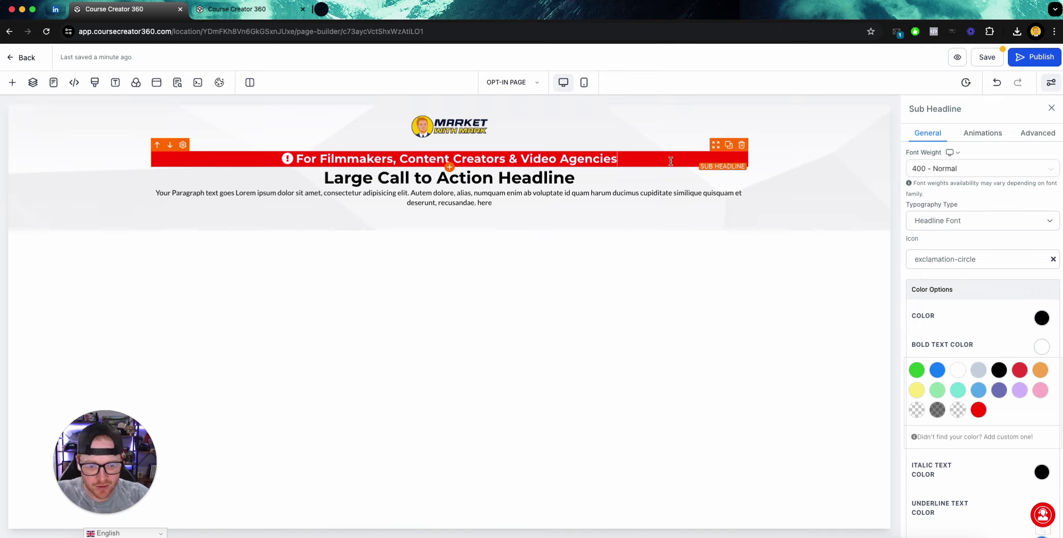
click(854, 164)
scroll(1026, 244, up, 1)
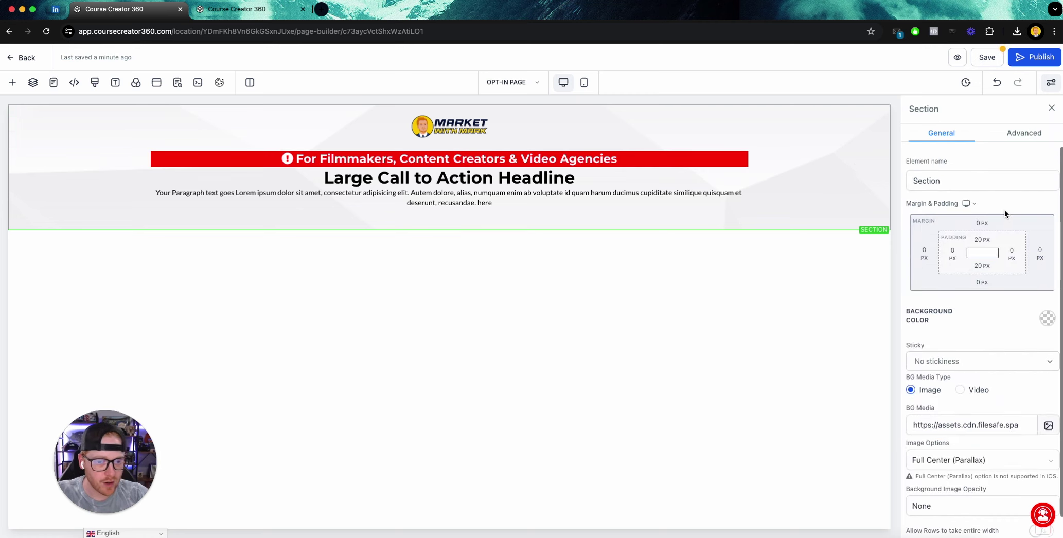
Add two outer box shadows of 2px 2px 2px 0px to the sub-headline.
click(726, 156)
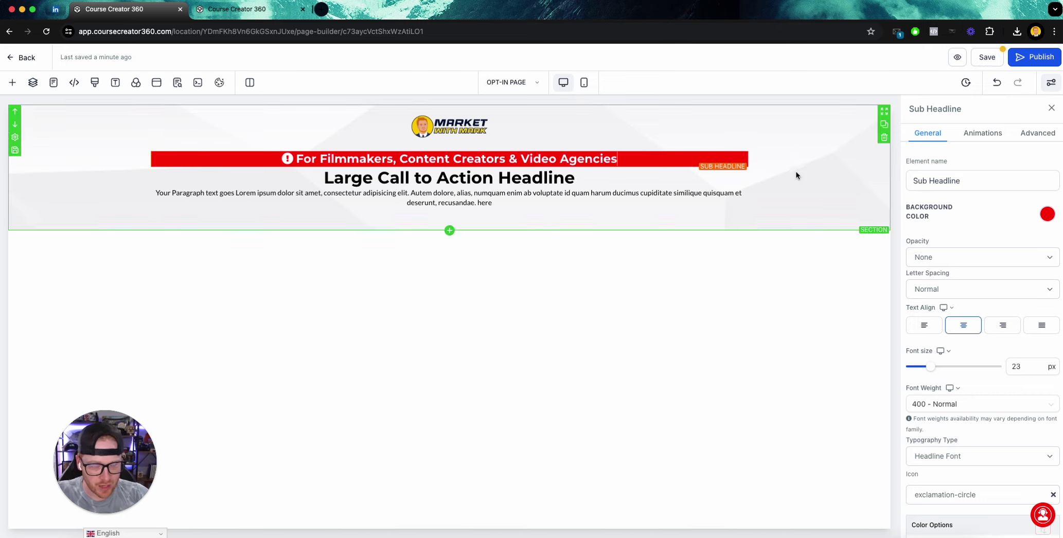
click(1034, 137)
click(1048, 194)
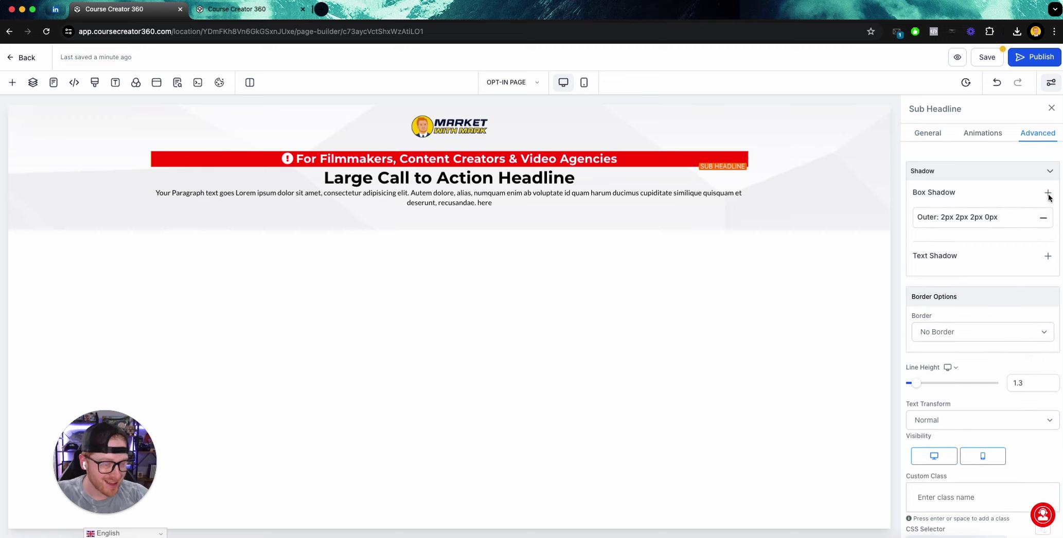
click(1049, 195)
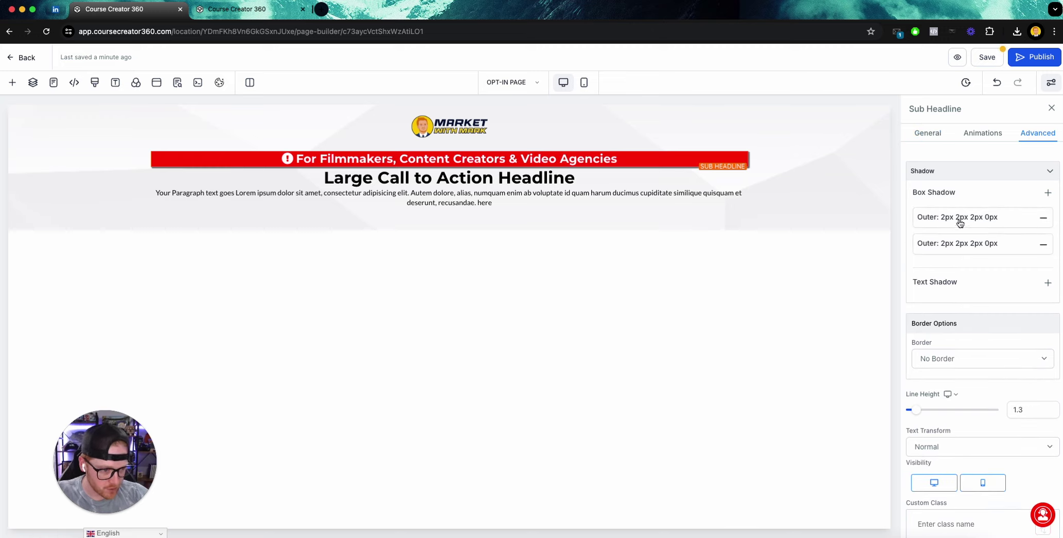
Set the second box shadow's X and Y offsets to -2 px.
click(950, 244)
click(1021, 307)
text(-)
click(1021, 329)
text(-)
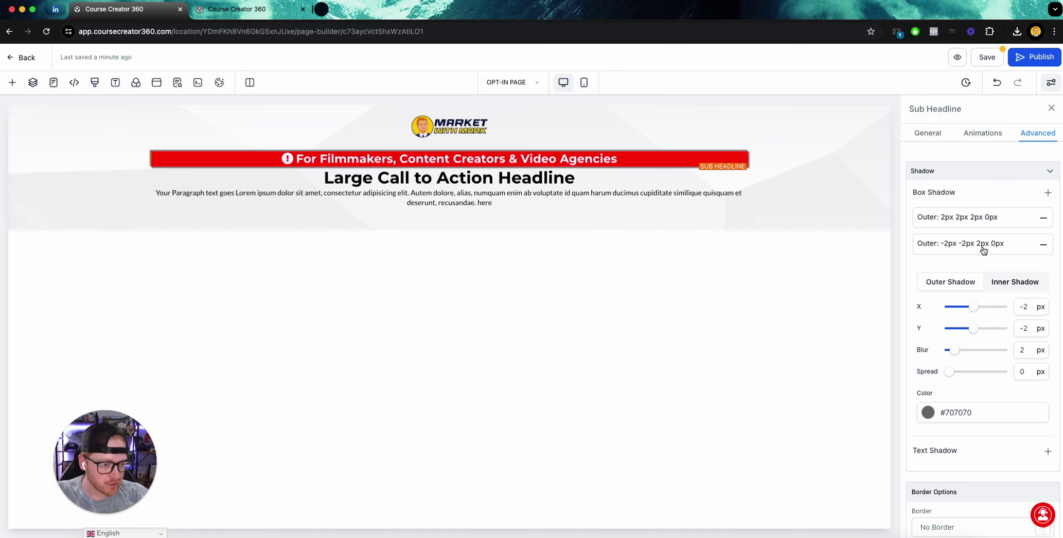
click(824, 155)
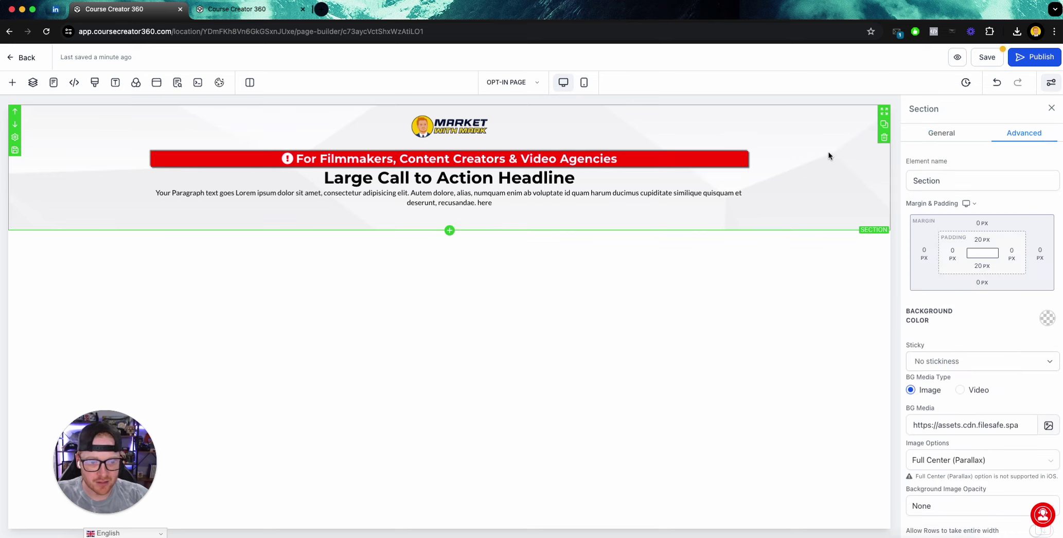
Try a full border with a 25px radius around the sub-headline.
click(716, 159)
click(1031, 138)
scroll(963, 317, down, 4)
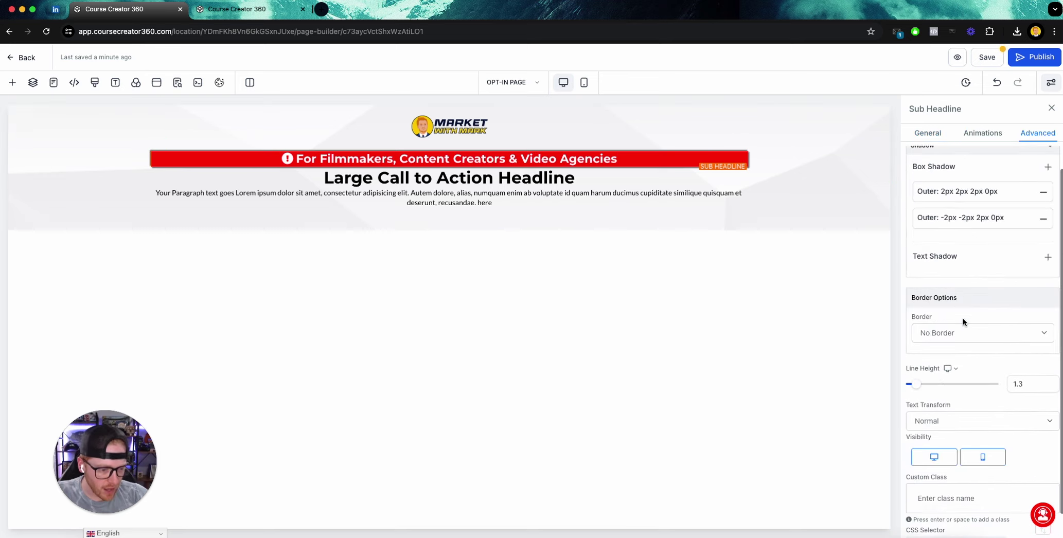
click(965, 298)
click(943, 312)
scroll(999, 332, down, 1)
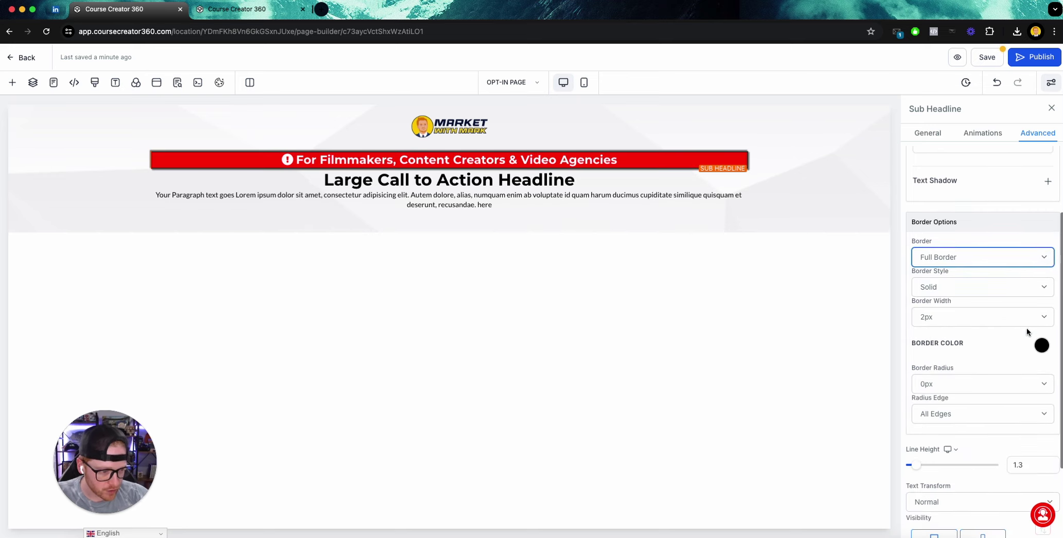
scroll(984, 284, down, 3)
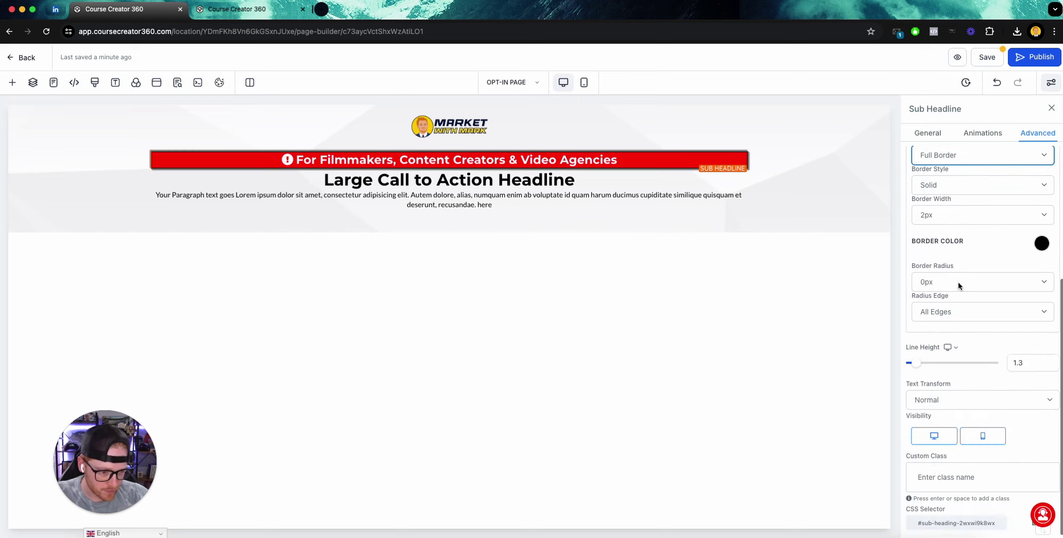
click(959, 283)
click(936, 390)
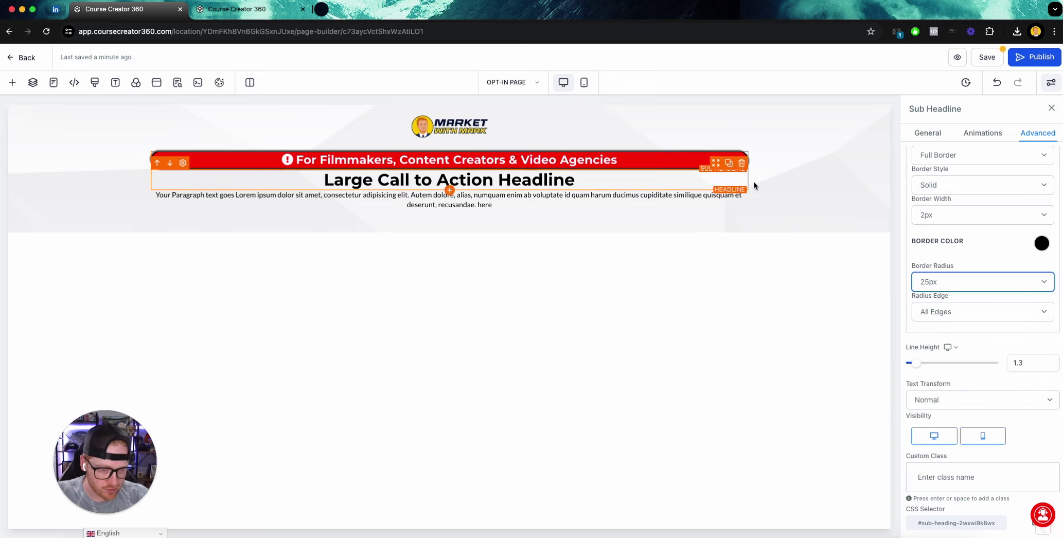
Reset the border radius to 0px and set the sub-headline back to No Border.
click(946, 286)
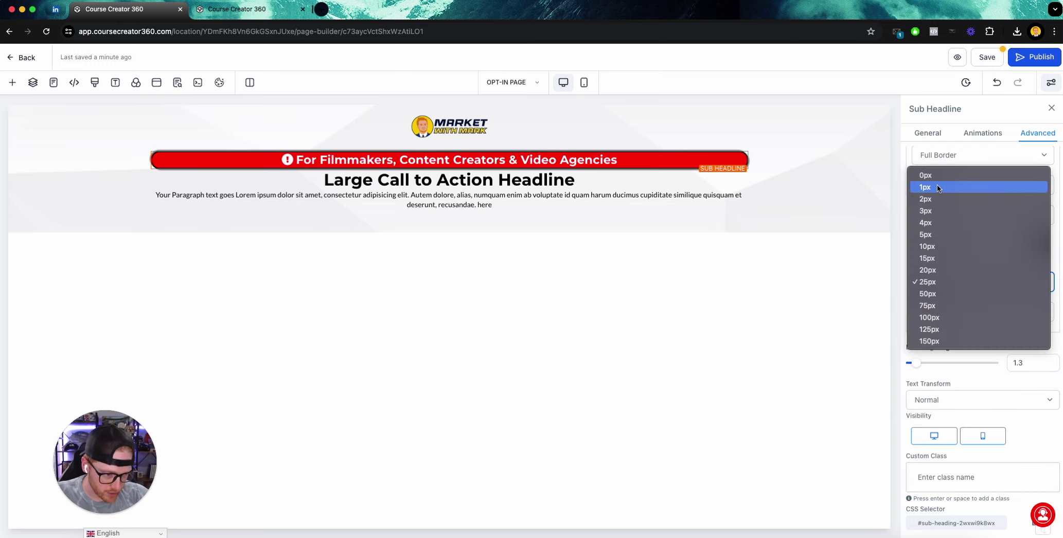
click(936, 175)
click(948, 158)
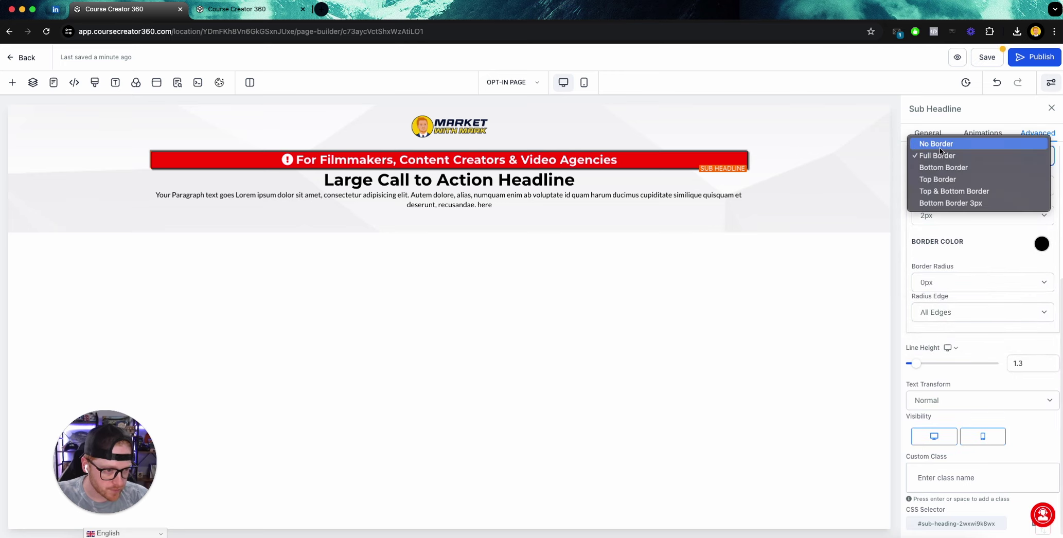
click(939, 145)
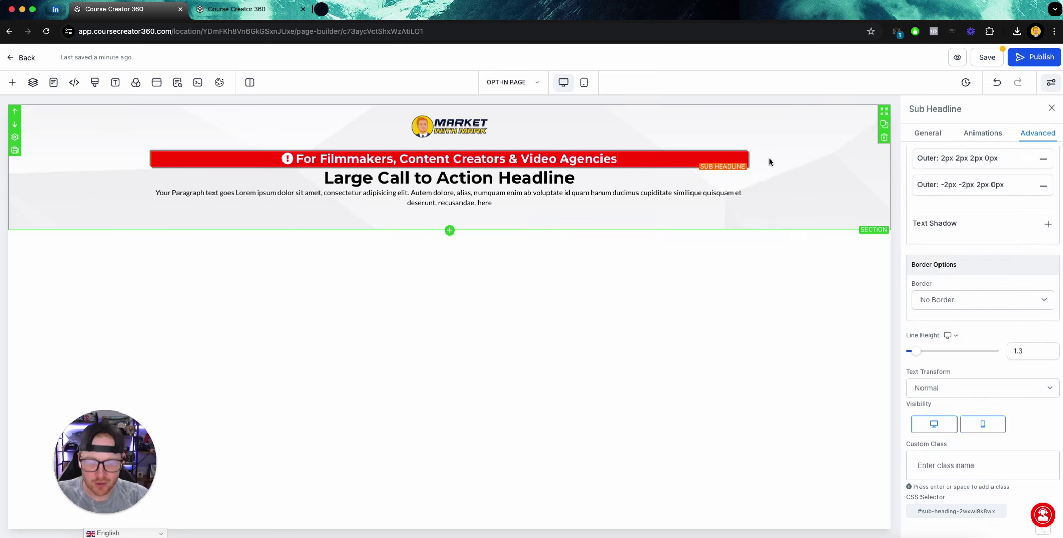
Set the sub-headline's right margin to 220 px.
click(679, 160)
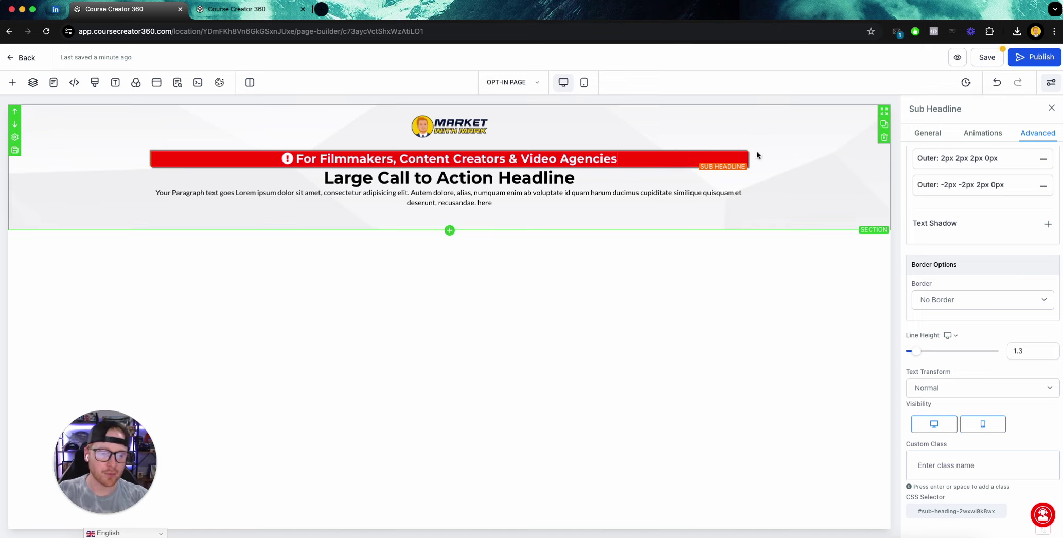
scroll(971, 214, up, 2)
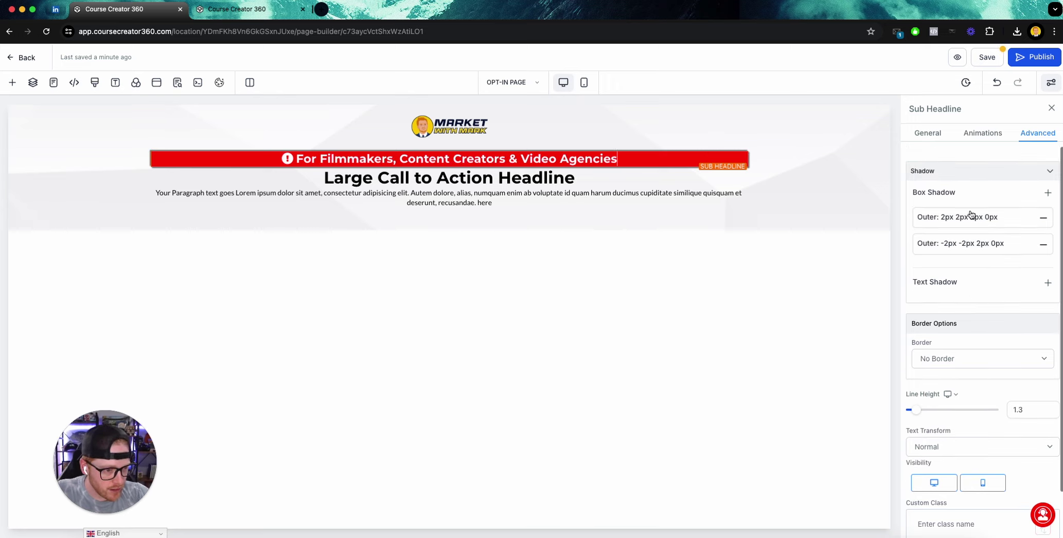
click(928, 132)
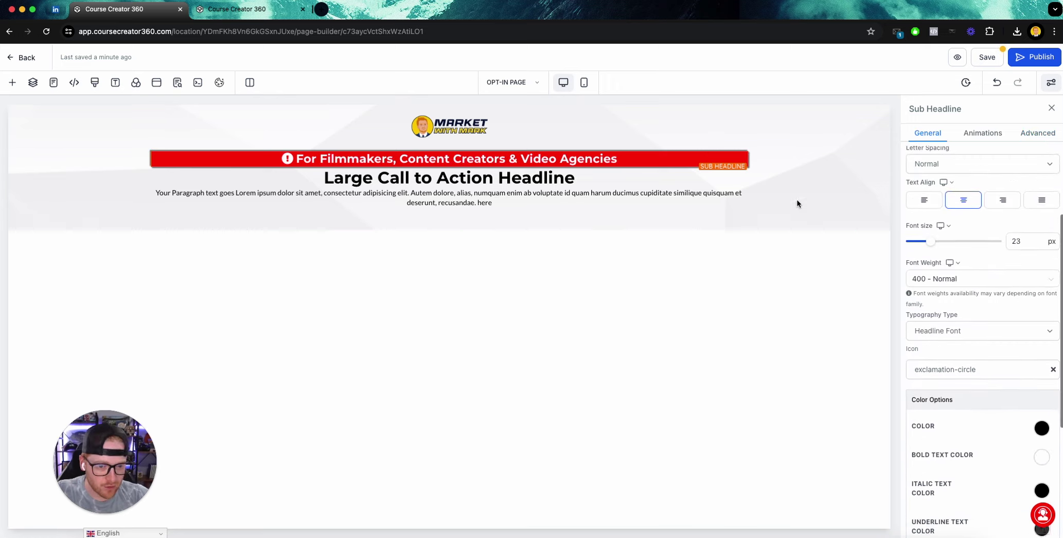
scroll(980, 342, down, 3)
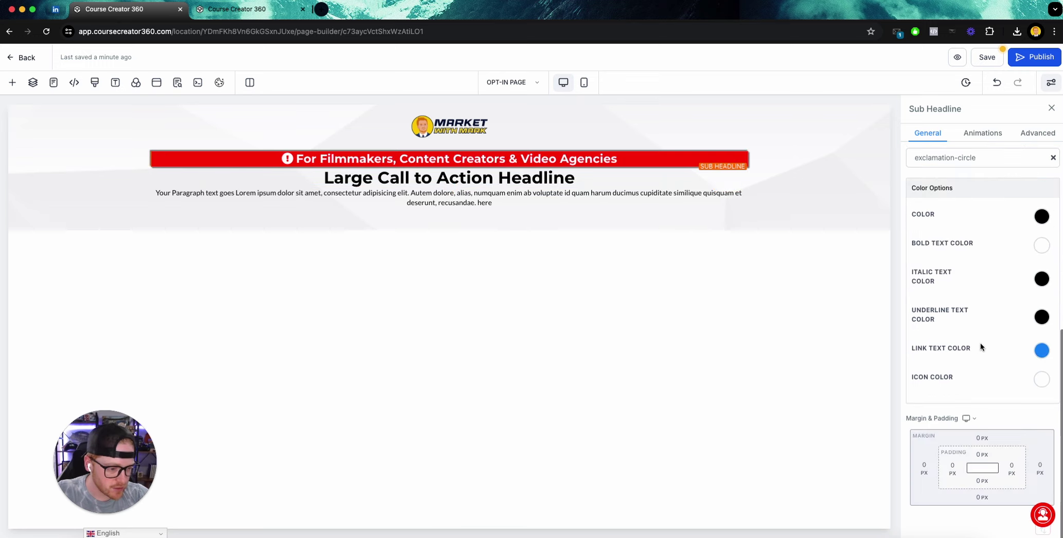
click(1041, 469)
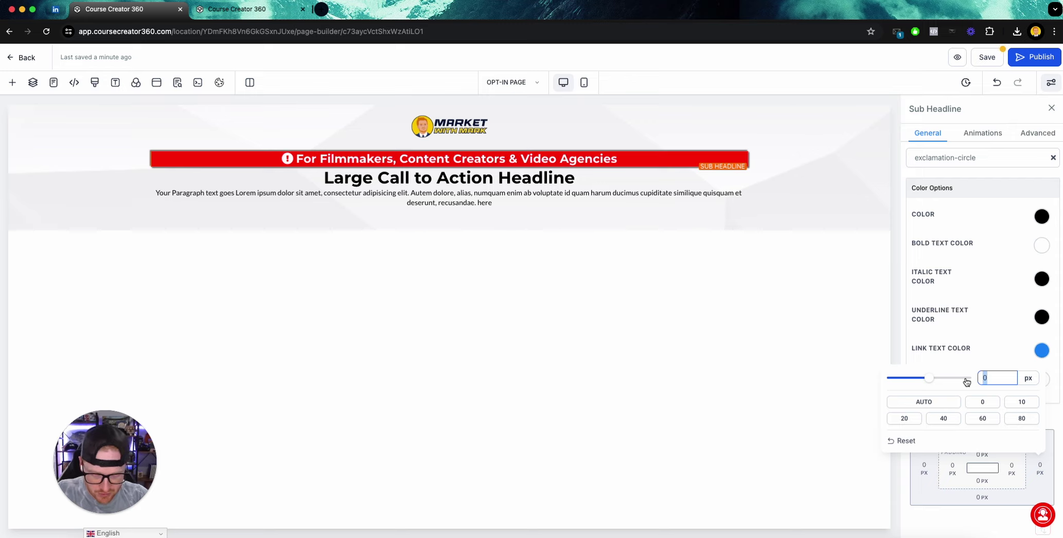
text(230)
key(BackSpace)
key(BackSpace)
text(30)
key(BackSpace)
key(BackSpace)
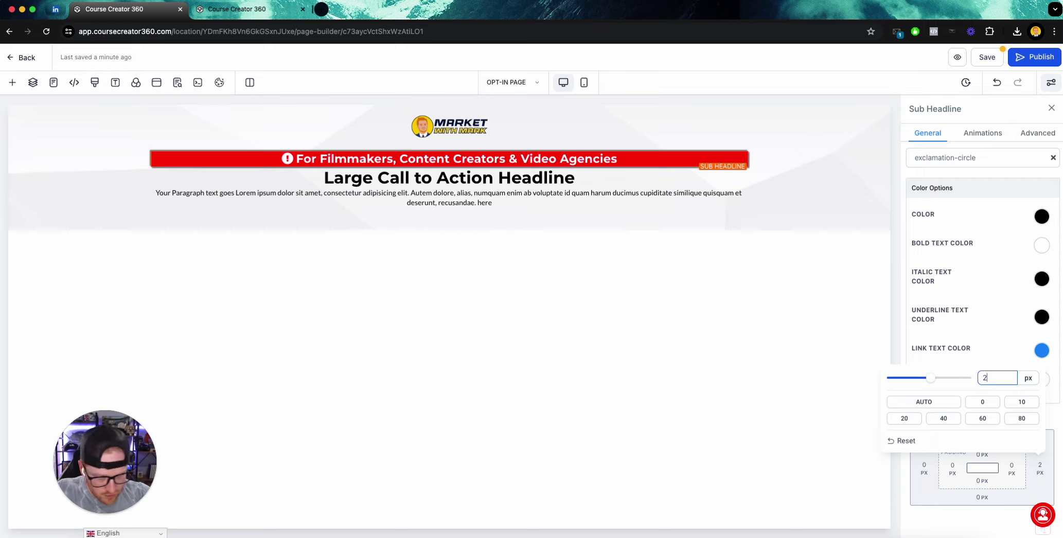
text(20)
double_click(992, 378)
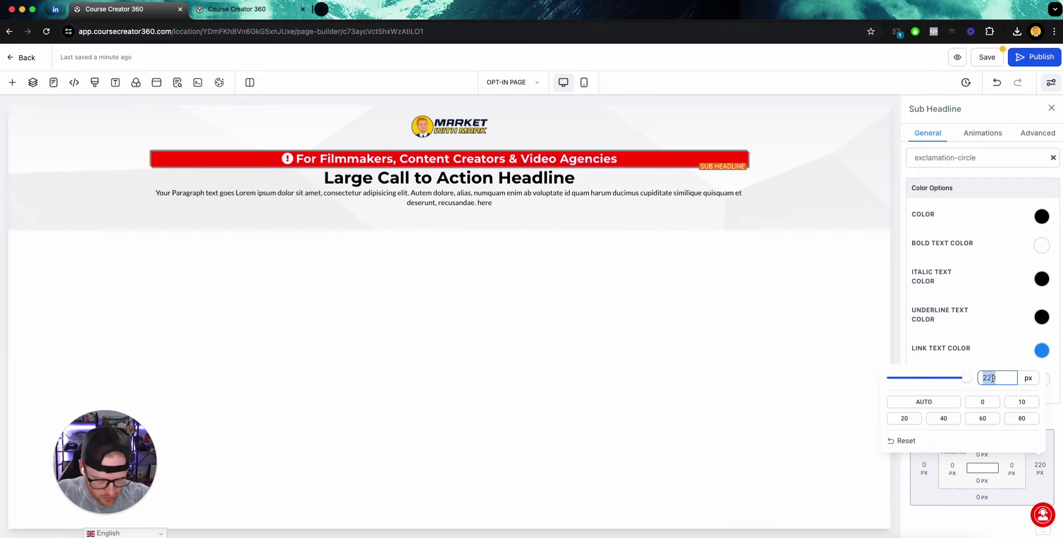
Set the sub-headline's left margin to 220 px and deselect the element.
click(925, 467)
text(220)
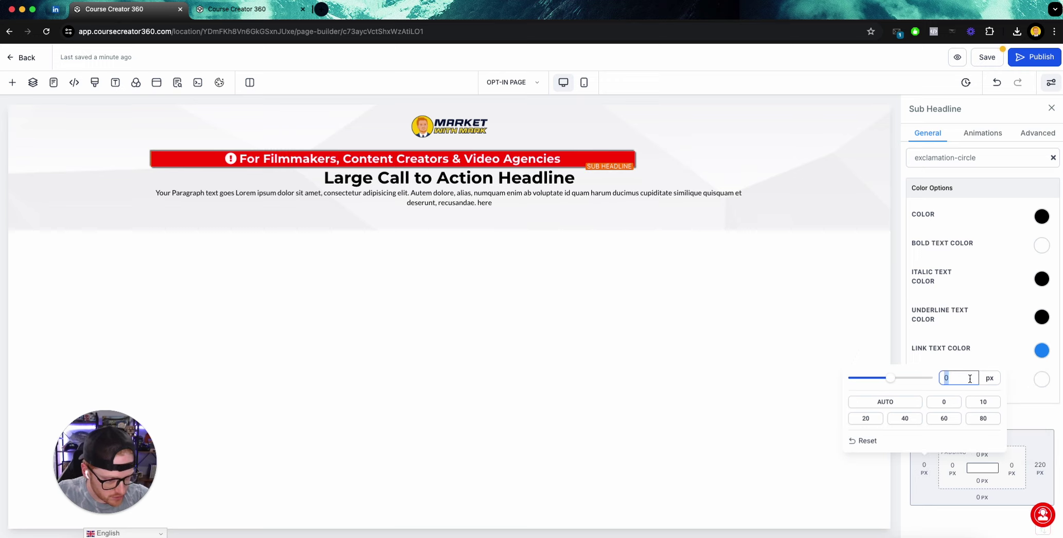
click(1035, 424)
click(782, 127)
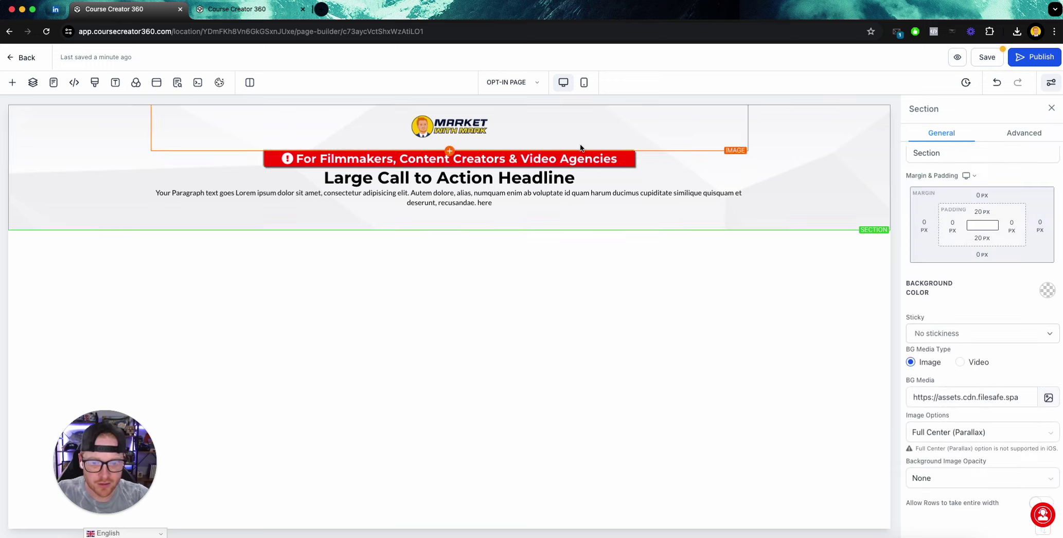
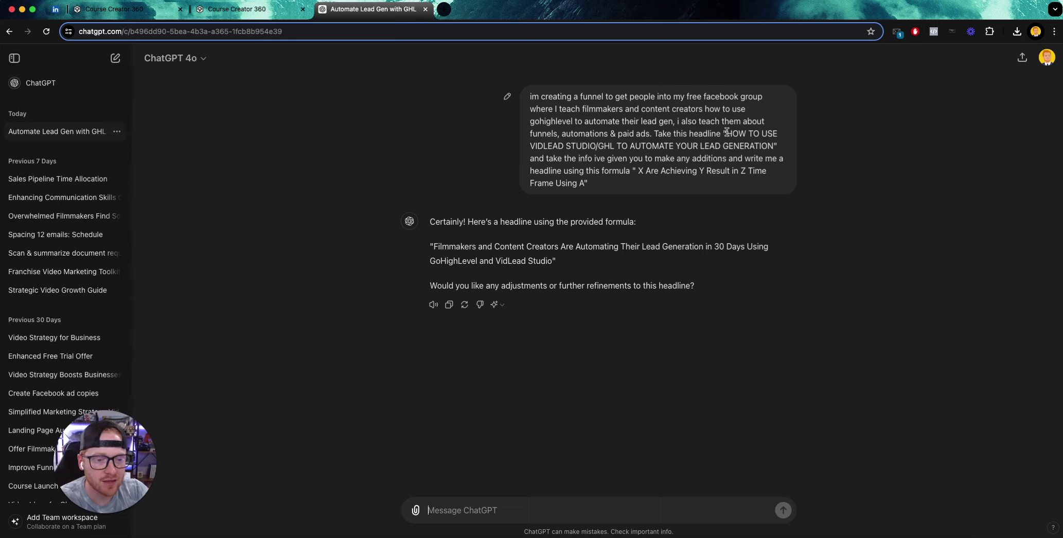
In the ChatGPT prompt, highlight the headline "HOW TO USE VIDLEAD STUDIO/GHL TO AUTOMATE YOUR LEAD GENERATION".
drag(726, 134, 774, 146)
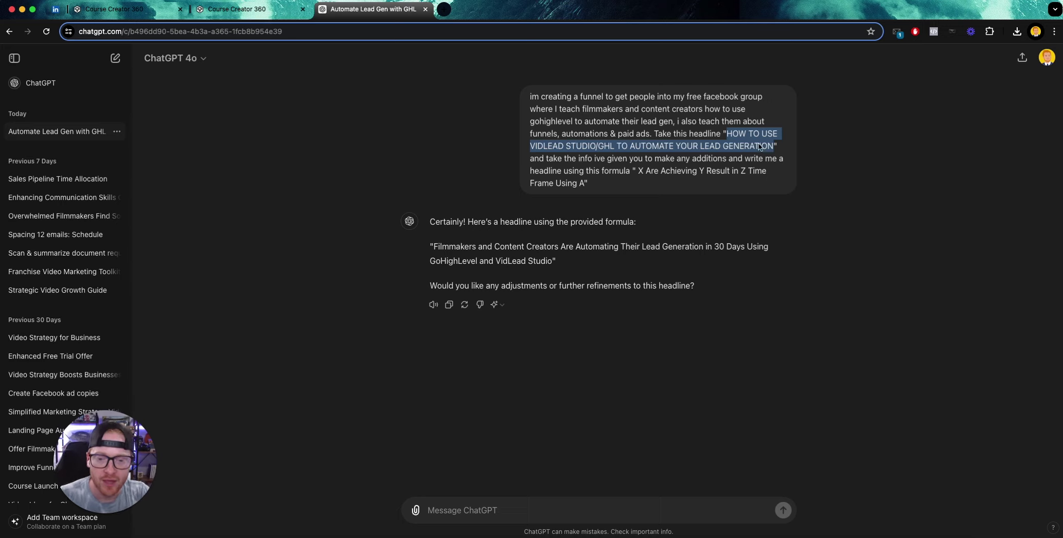
Highlight the formula "X Are Achieving Y Result in Z Time Frame Using A" in the prompt and reopen the Google Docs headline formula document.
click(621, 162)
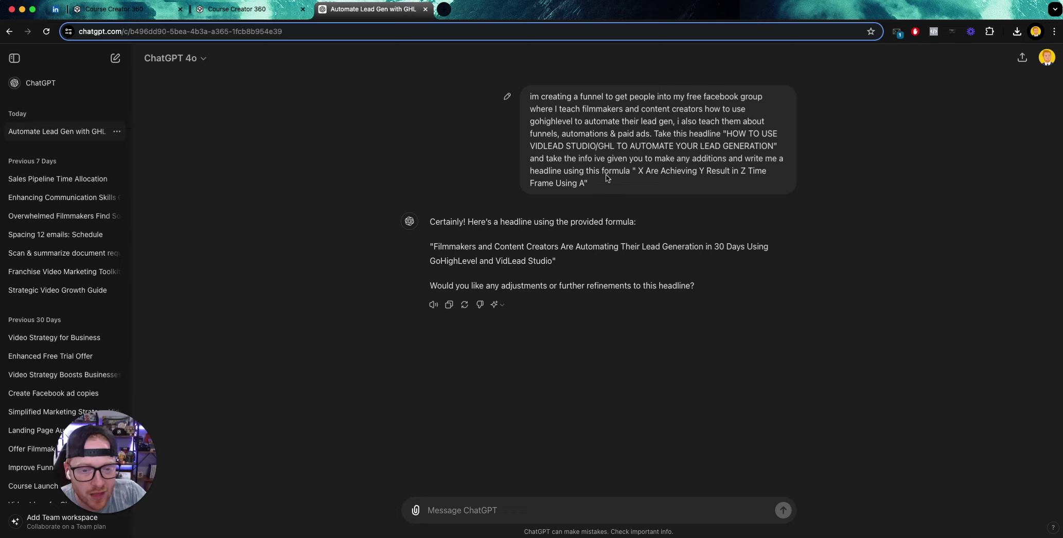
drag(639, 170, 656, 182)
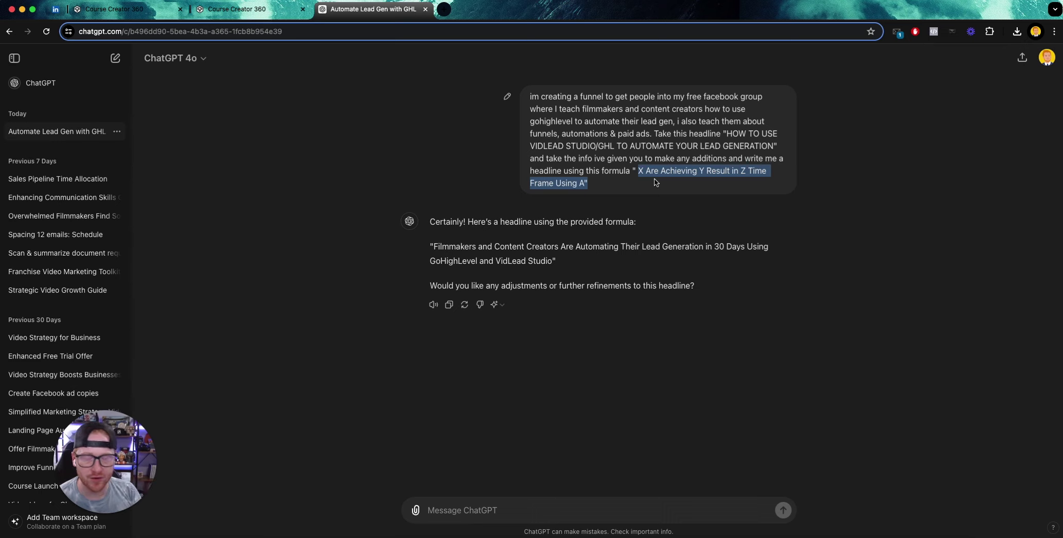
key(super+shift+t)
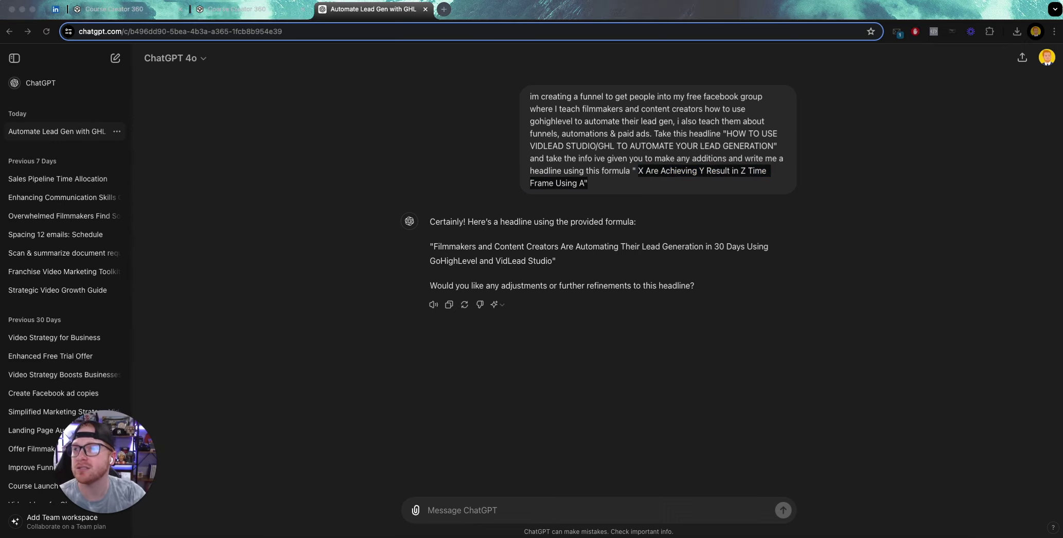
Look through the High Converting Headline Formulas list and highlight formula 2, "Achieve X Result in Y Time Without Doing Z".
scroll(494, 224, down, 2)
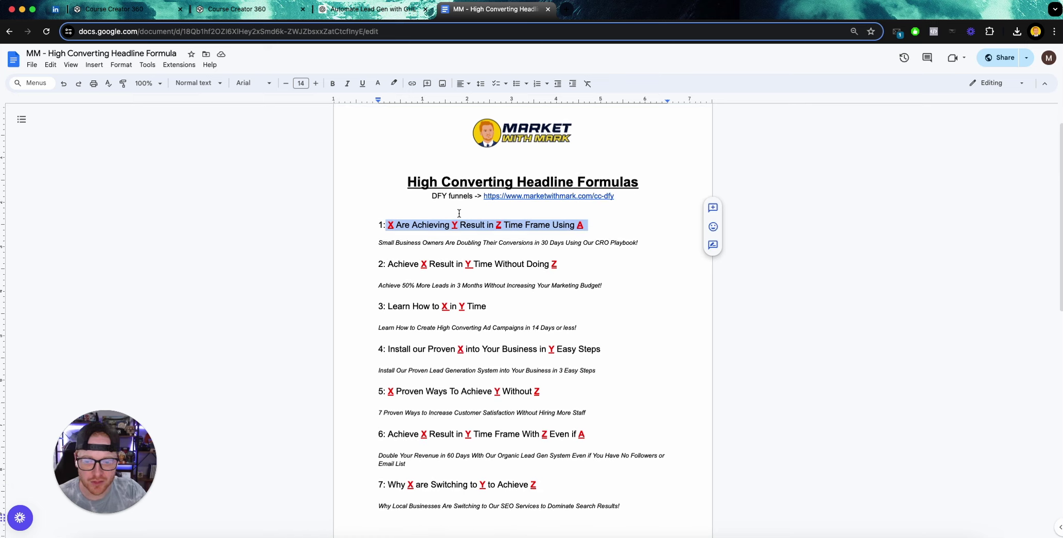
click(399, 202)
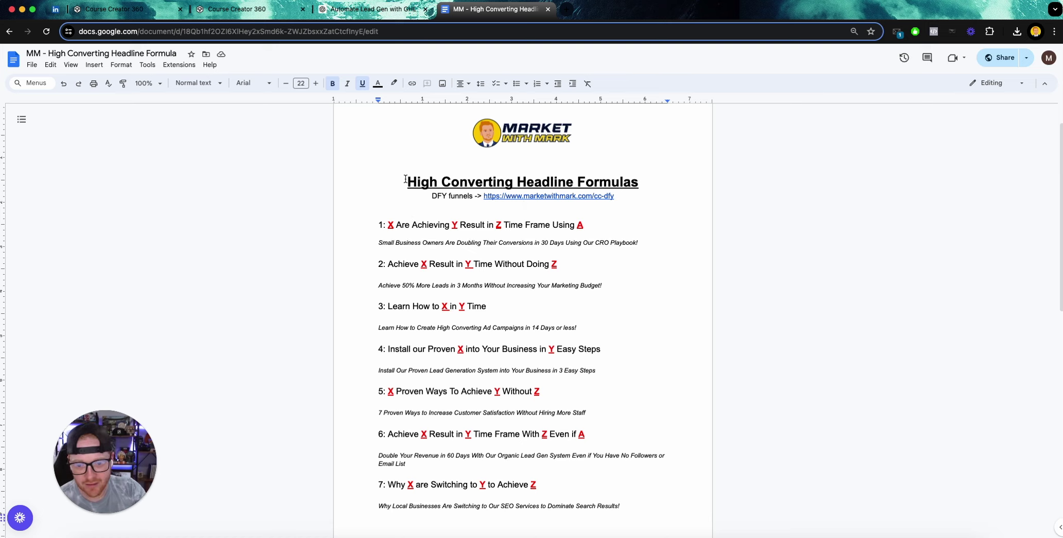
click(390, 179)
scroll(553, 212, down, 10)
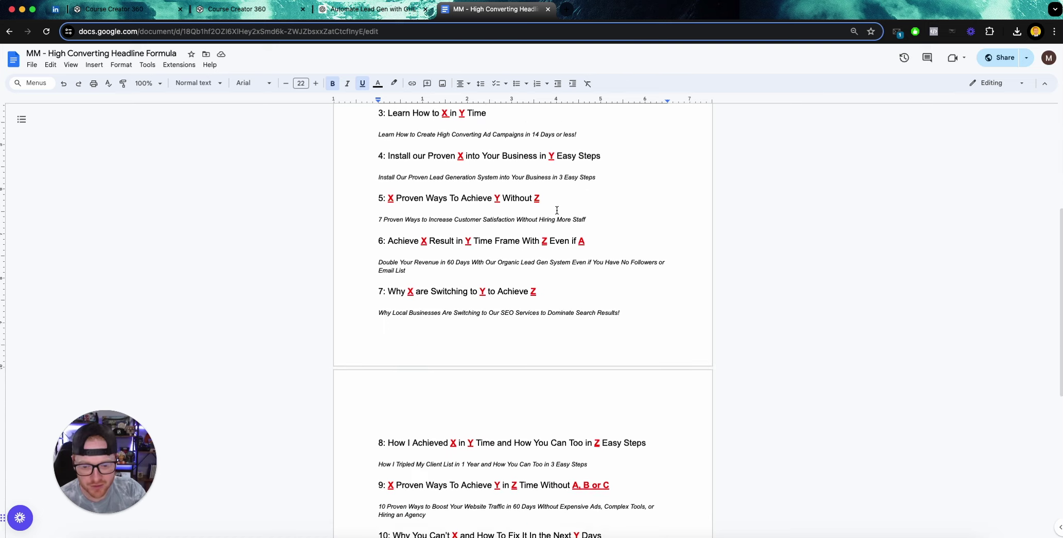
scroll(538, 224, up, 10)
scroll(400, 298, down, 7)
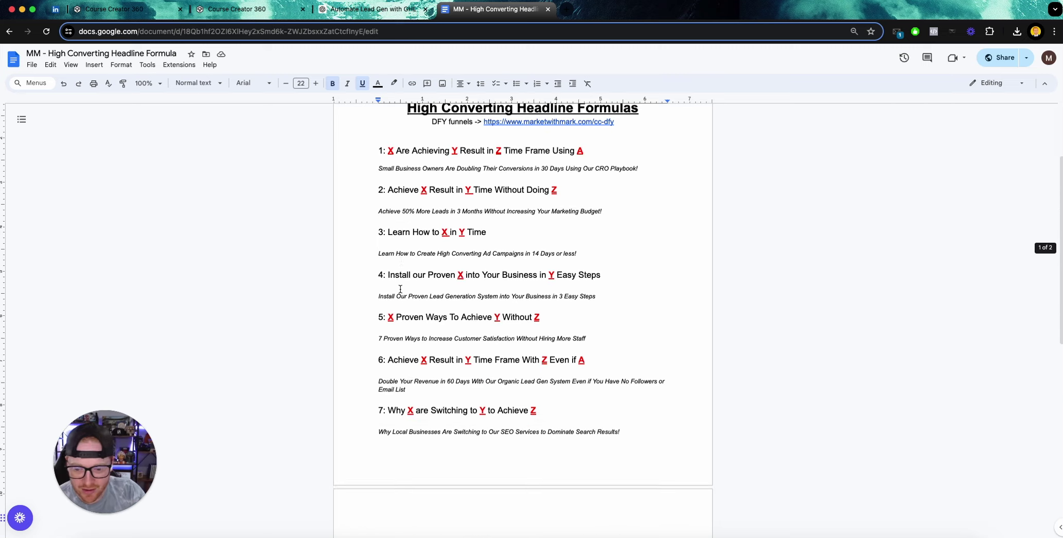
scroll(396, 288, up, 7)
drag(385, 268, 590, 263)
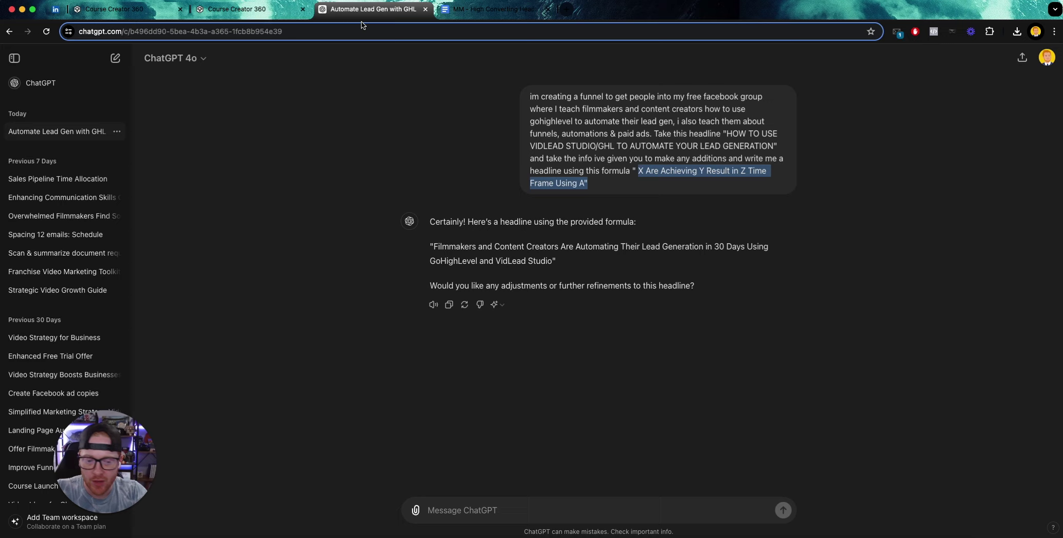
Close the ChatGPT and headline formula document tabs and return to the Course Creator 360 page builder.
click(368, 10)
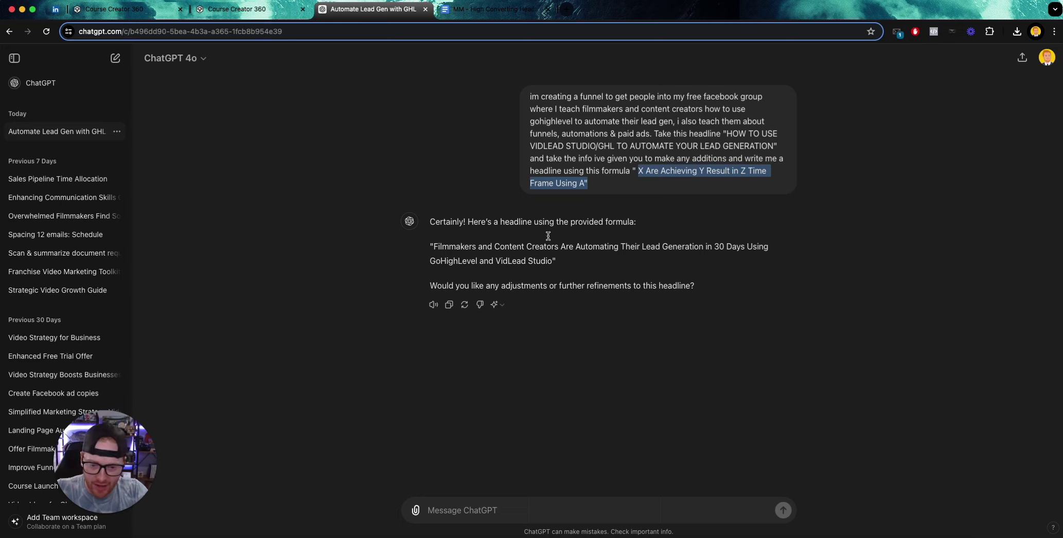
click(639, 187)
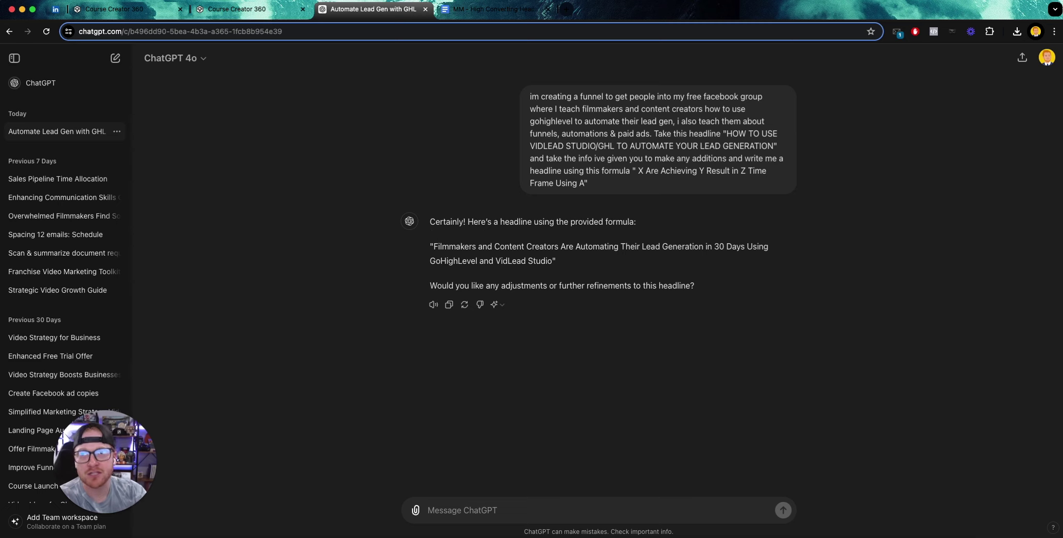
click(426, 9)
click(425, 9)
click(243, 13)
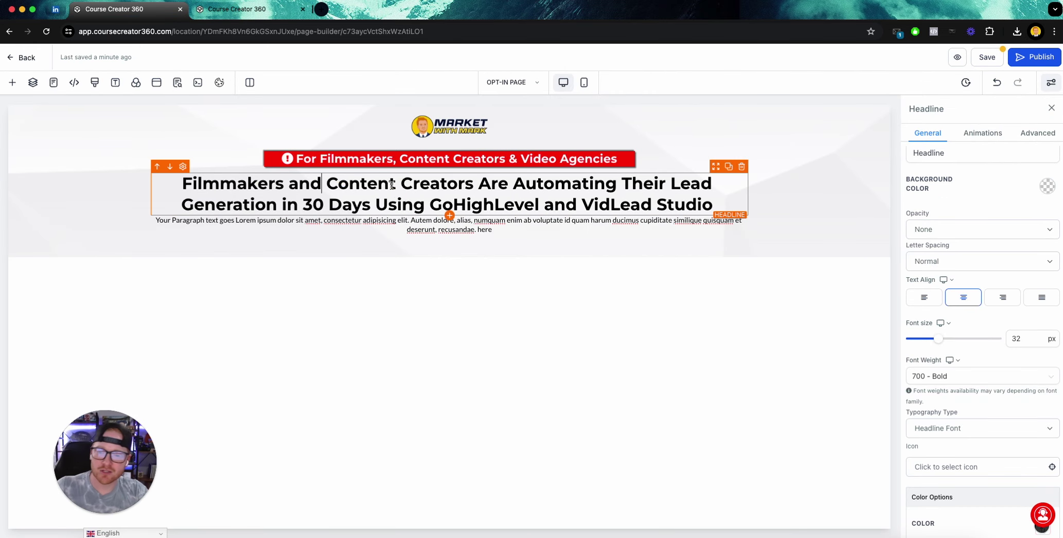
Add "How" at the start of the opt-in page headline and an exclamation mark after "VidLead Studio".
click(184, 184)
text(How)
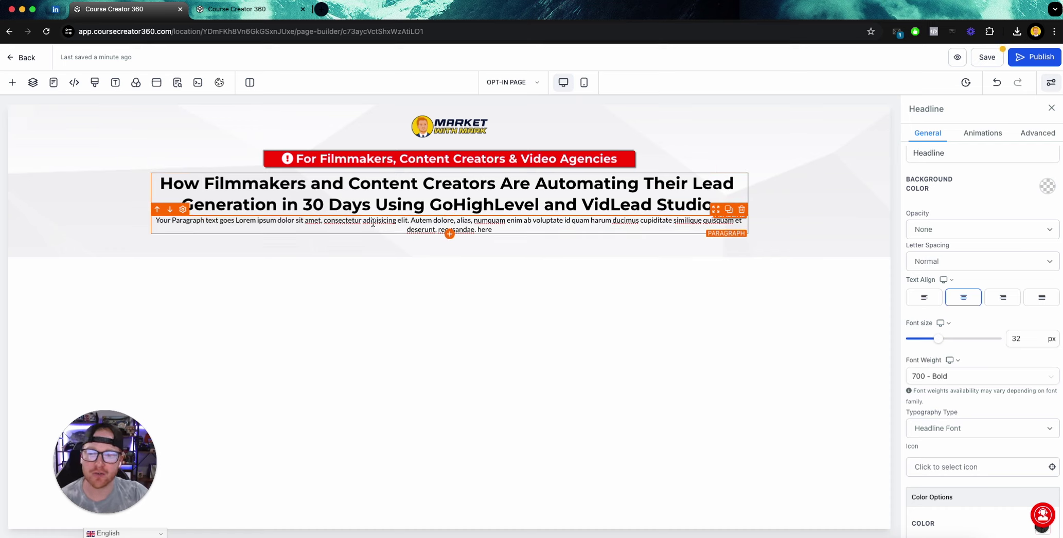
click(708, 205)
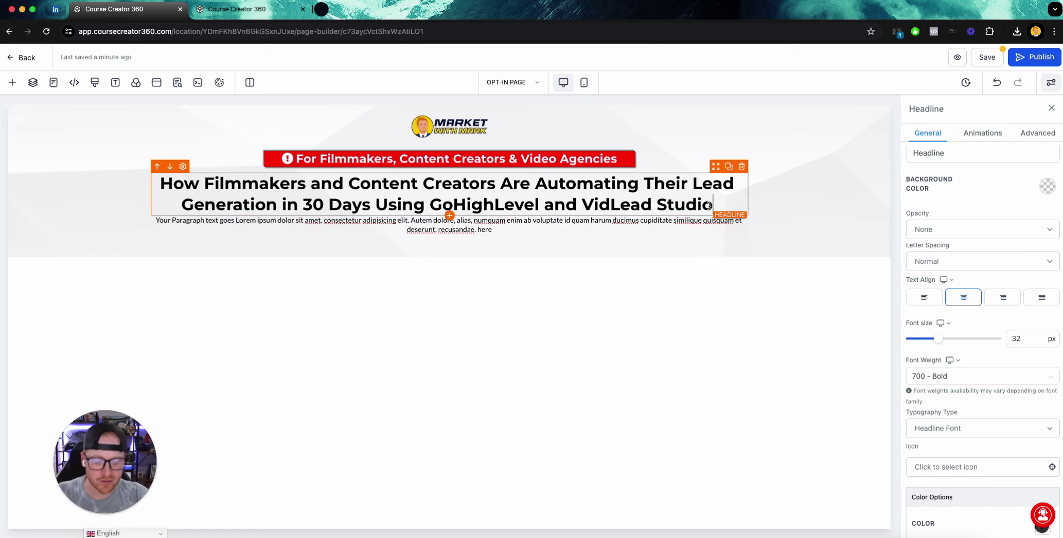
text(!)
click(816, 177)
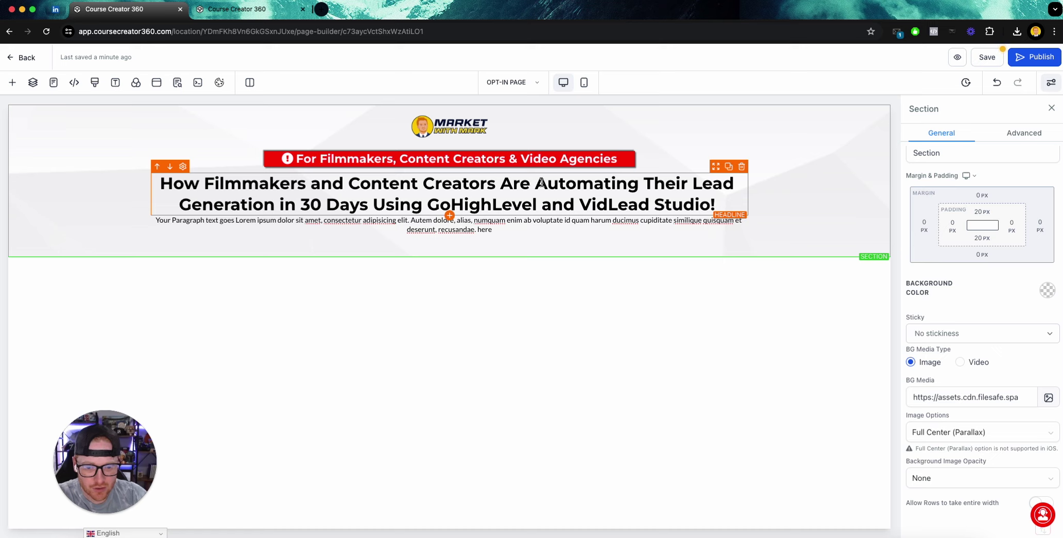
Underline "Automating Their Lead Generation" and "in 30 Days" in the headline.
drag(535, 184, 733, 183)
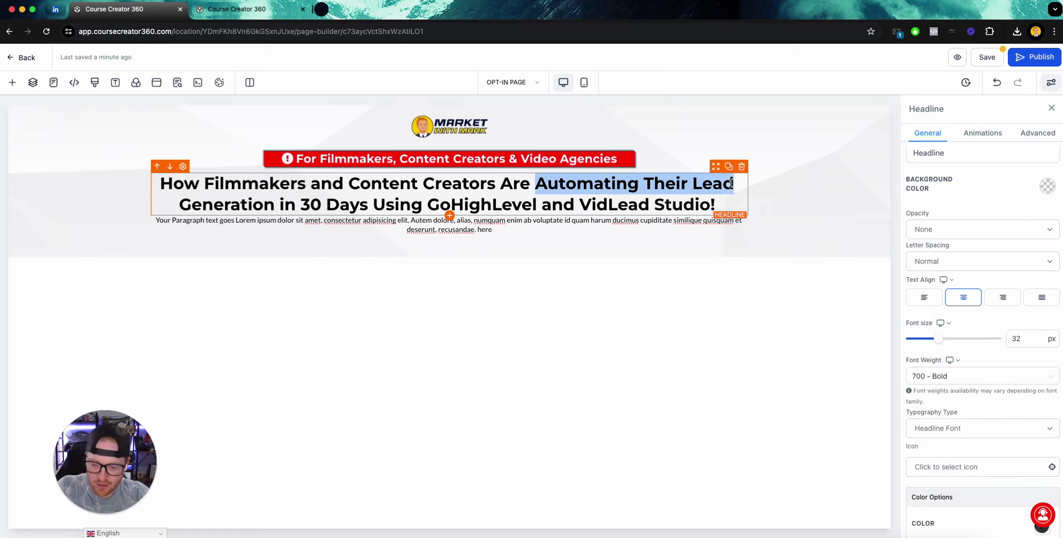
drag(274, 204, 541, 180)
key(super+u)
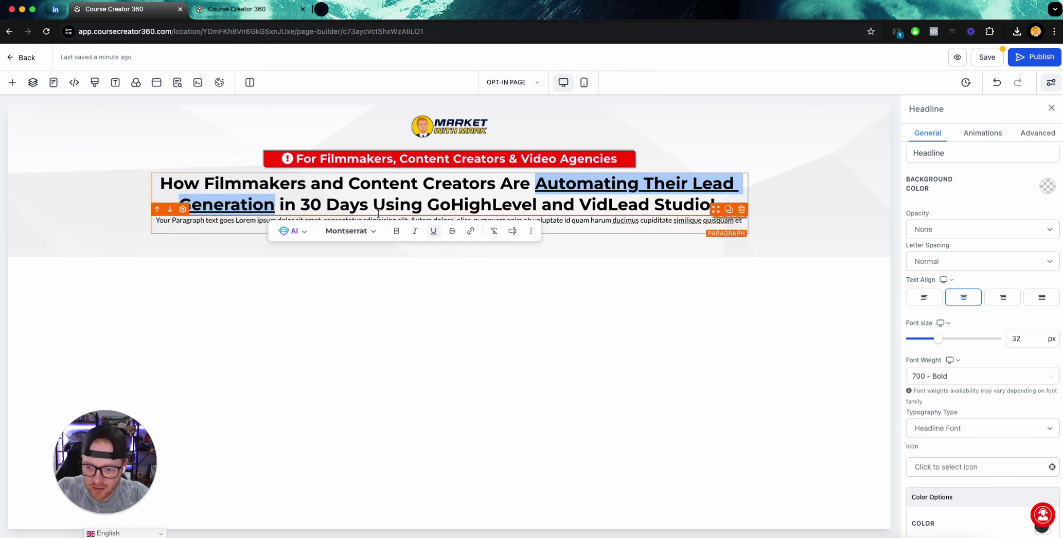
drag(303, 204, 329, 202)
click(302, 204)
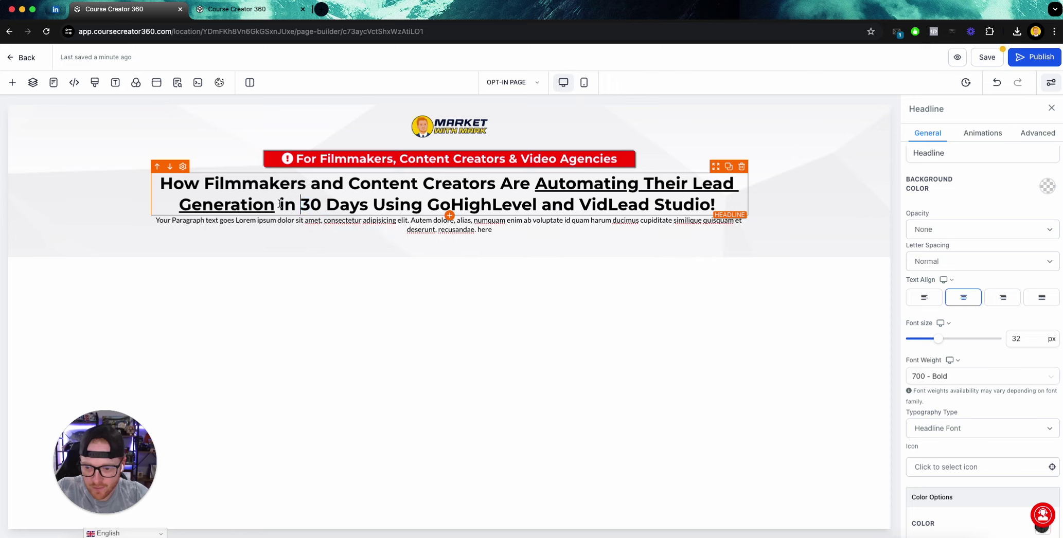
drag(279, 205, 381, 202)
key(super+u)
click(604, 184)
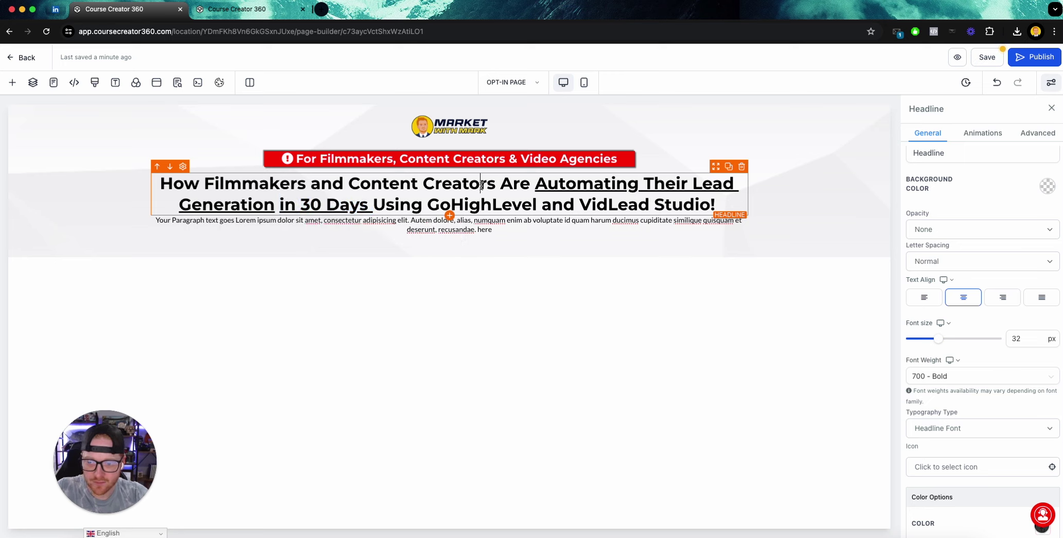
Set the headline's underline text color to the banner's red and deselect the element.
scroll(1059, 379, down, 6)
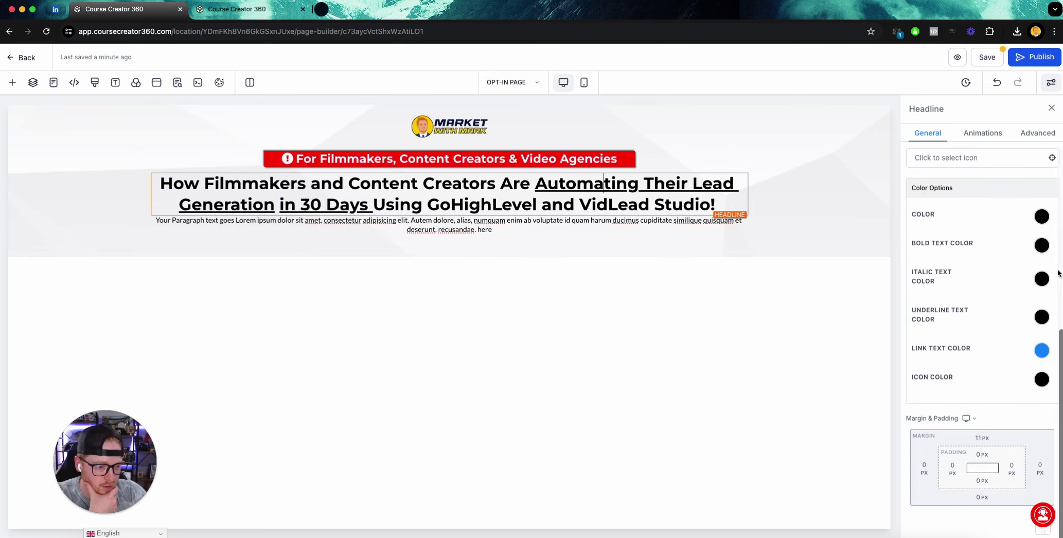
click(1042, 321)
click(979, 386)
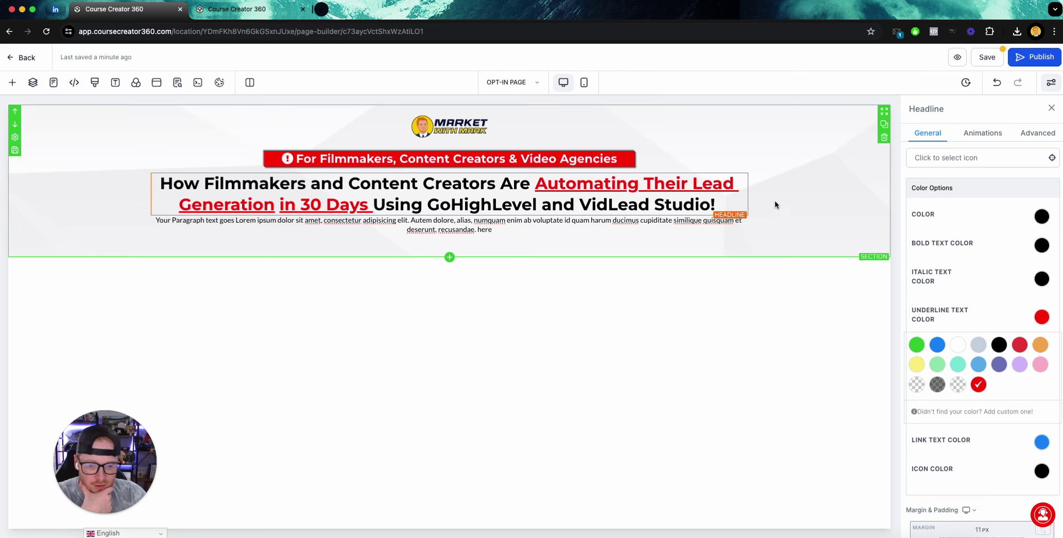
click(773, 189)
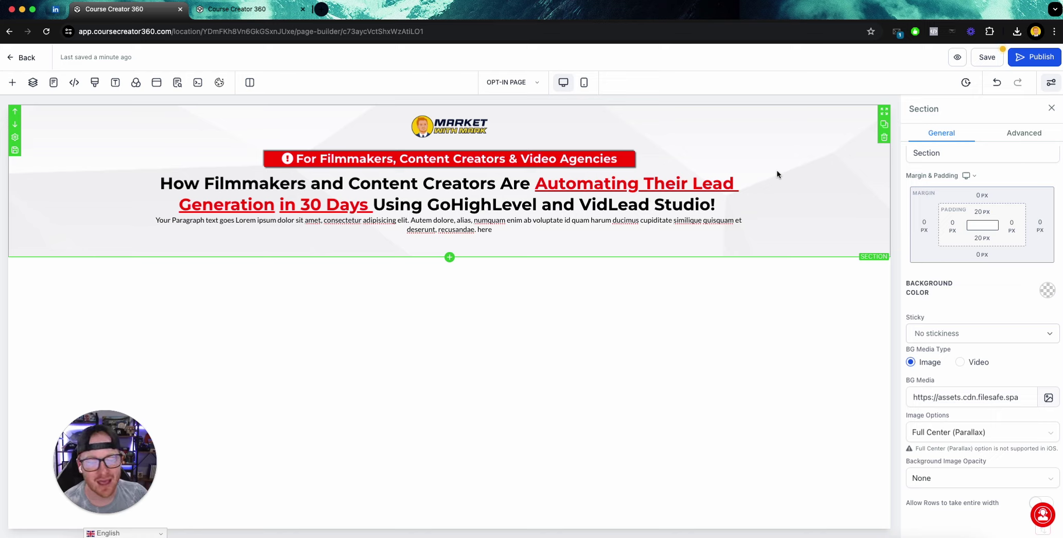
Replace the paragraph's placeholder with "Filmmakers and Content Creators Are Automating Their Lead Generation in 30 Days Using GoHighLevel and VidLead Studio", without the blank line above.
click(442, 225)
click(441, 220)
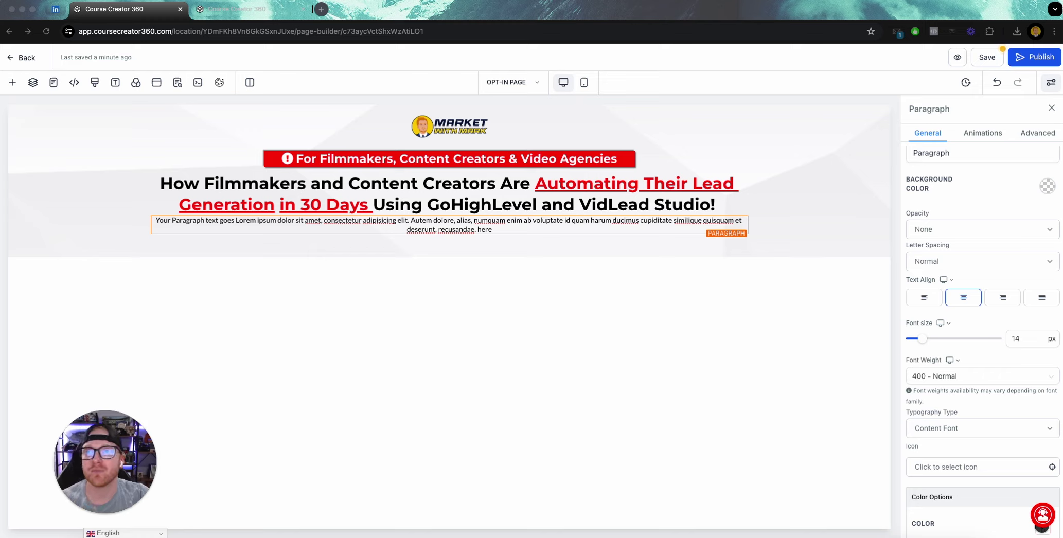
click(449, 223)
key(ctrl+a)
text(Filmmakers and Content Creators Are Automating Their Lead Generation in 30 Days Using GoHighLevel and VidLead Studio)
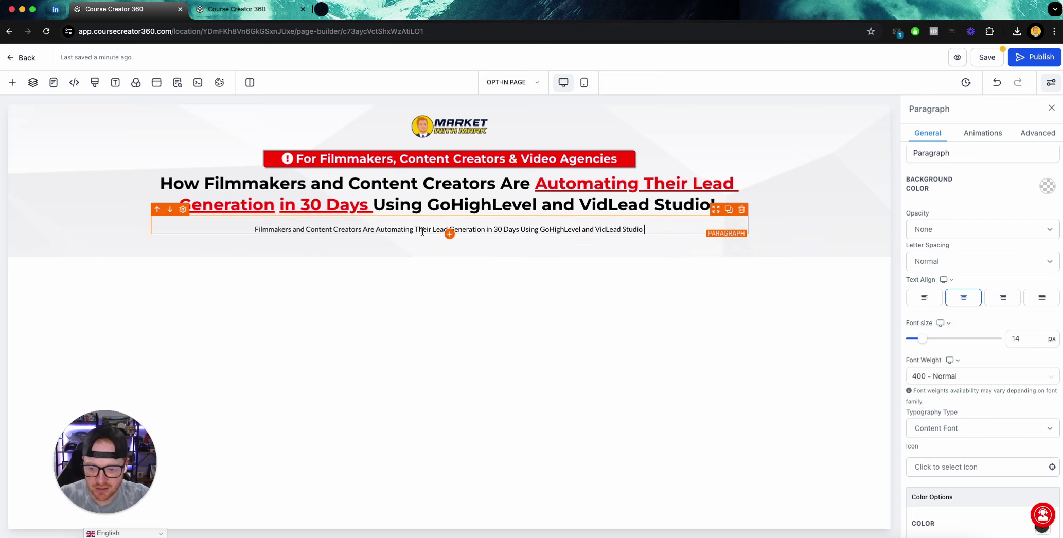
key(Home)
key(BackSpace)
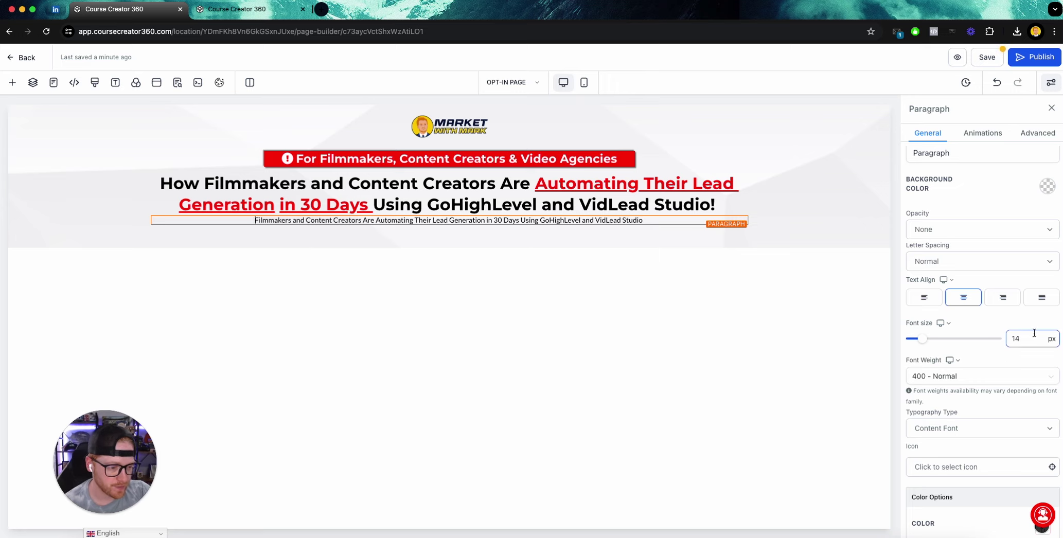
Copy the text of the paragraph below the headline and delete the paragraph element.
triple_click(657, 222)
key(ctrl+c)
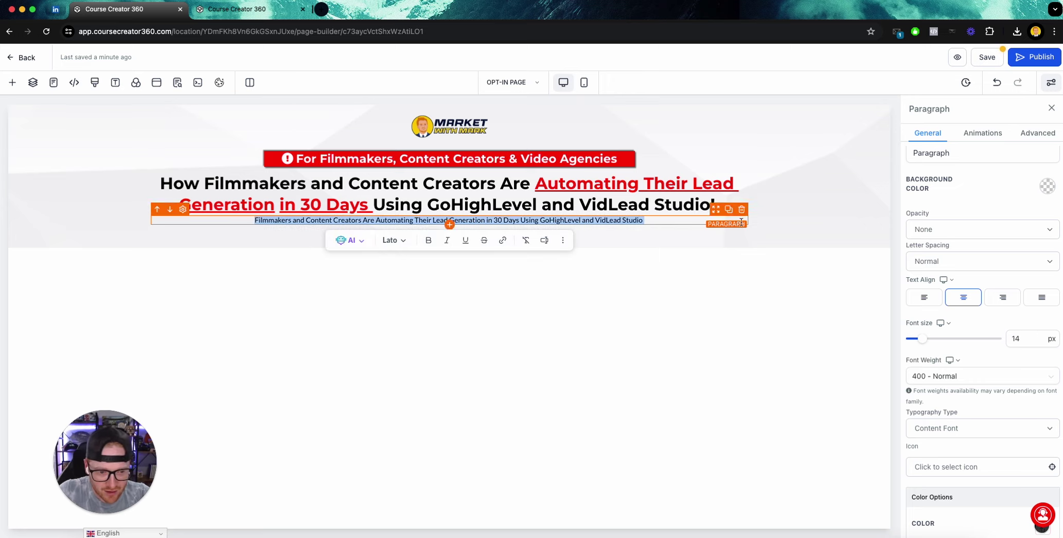
click(742, 209)
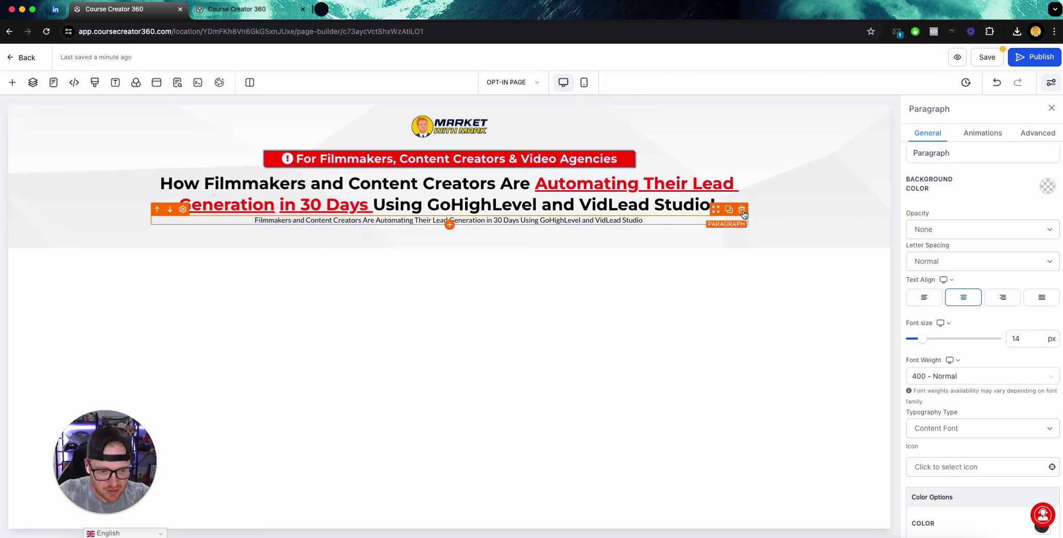
Add a Sub Headline element below the headline and replace its placeholder text with the copied sentence.
click(12, 83)
drag(194, 198, 332, 221)
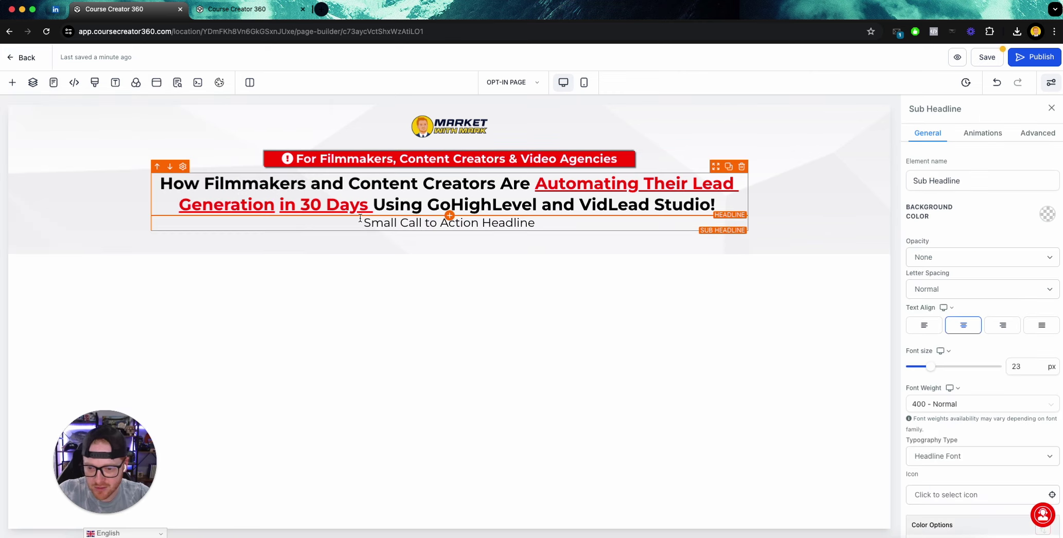
key(ctrl+a)
key(ctrl+v)
Set the new sub-headline's font size to 18 px and its top margin to 7 px.
double_click(1017, 366)
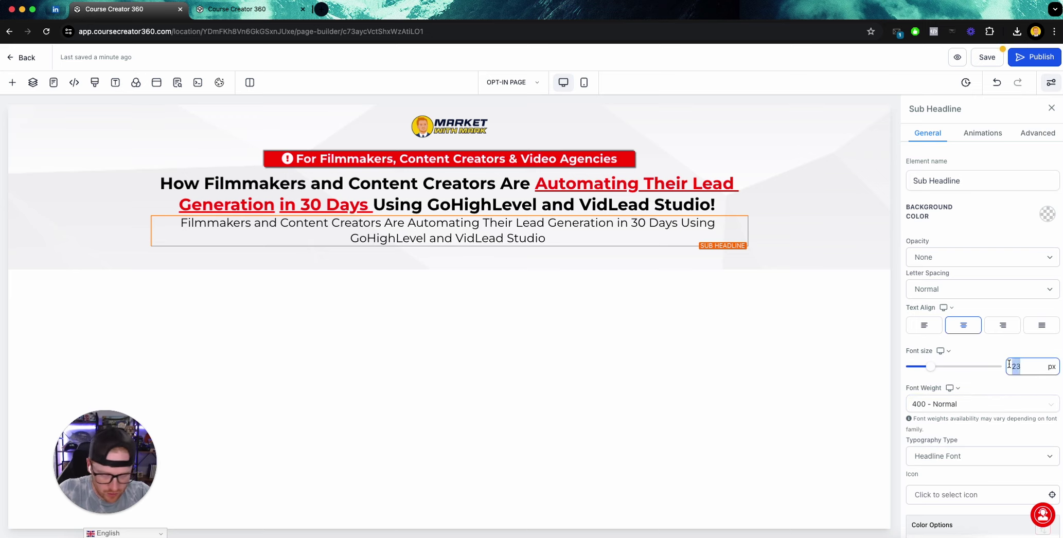
text(18)
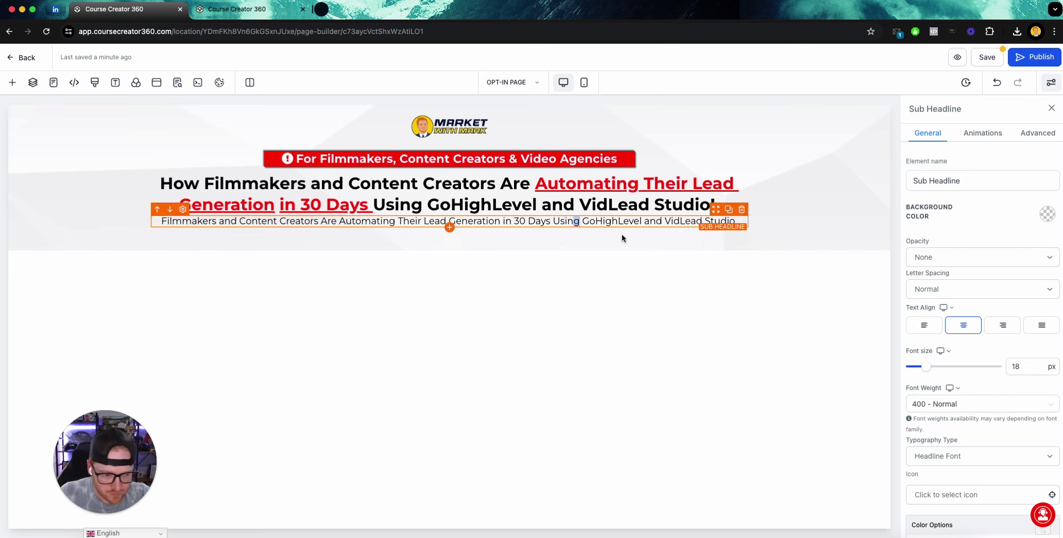
scroll(960, 372, down, 7)
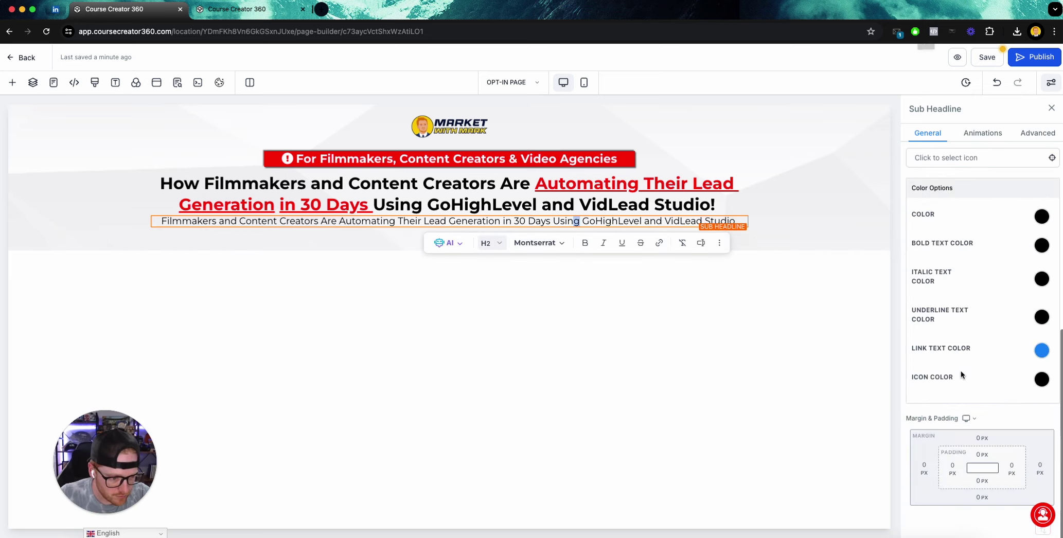
click(979, 442)
drag(950, 463, 954, 462)
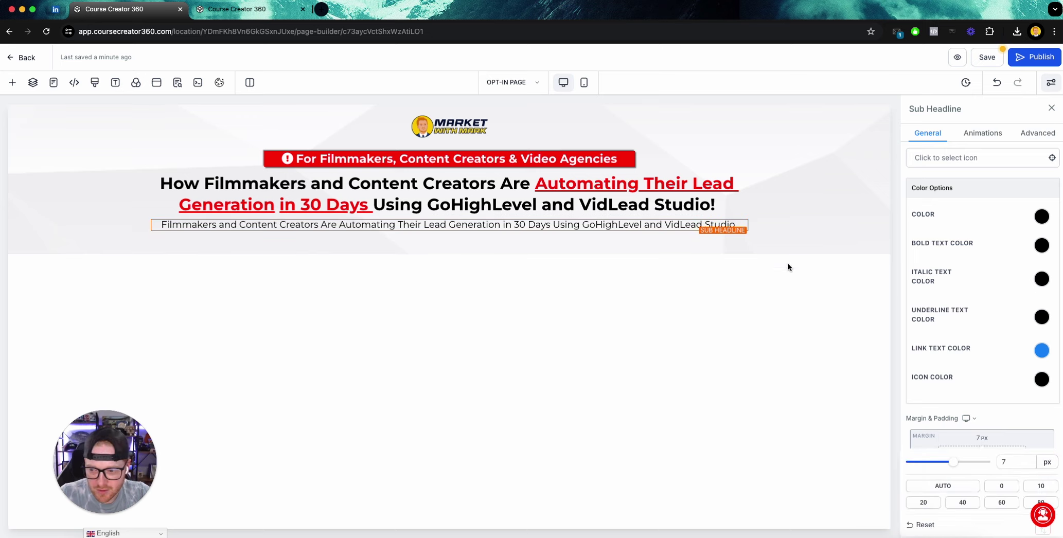
click(789, 227)
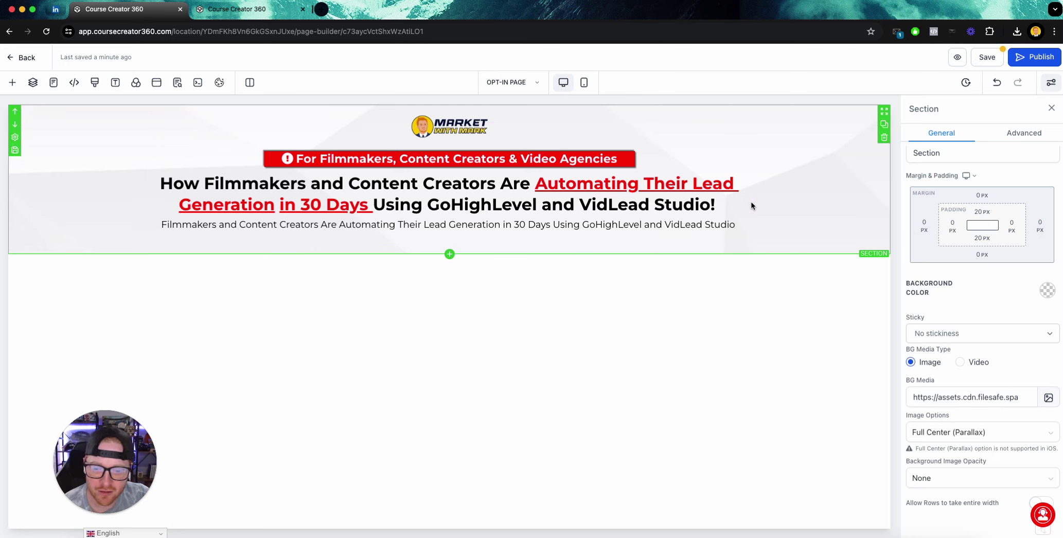
Append "Join The Free Filmmaker Funnels Community To Learn How!" to the end of the sub-headline below the main headline.
click(740, 224)
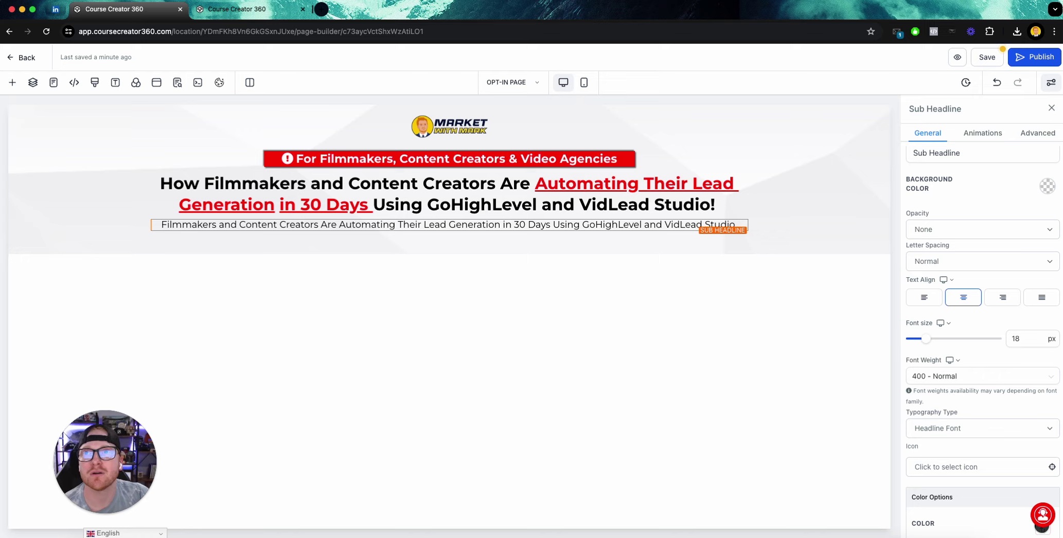
key(super+Tab)
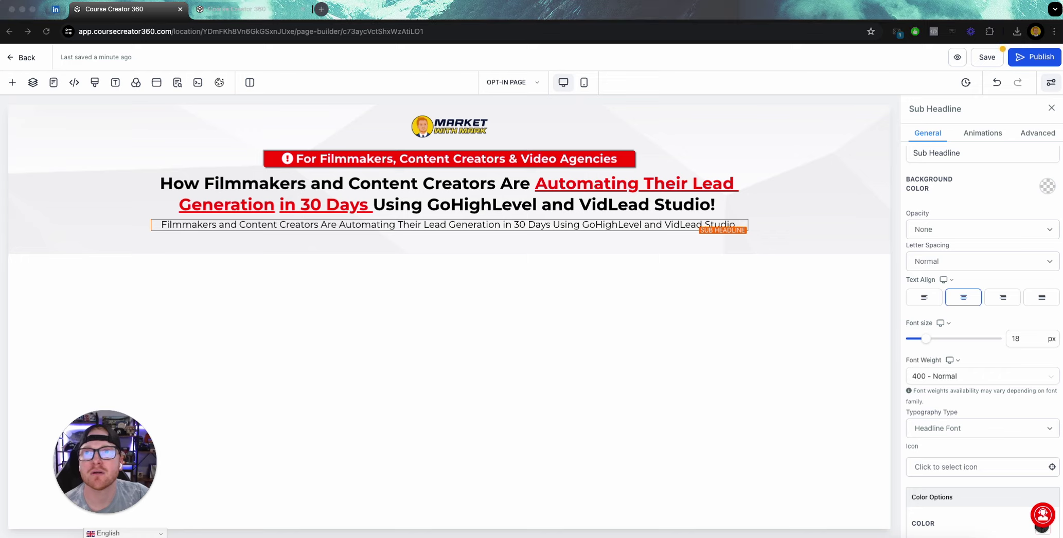
click(743, 223)
text(J)
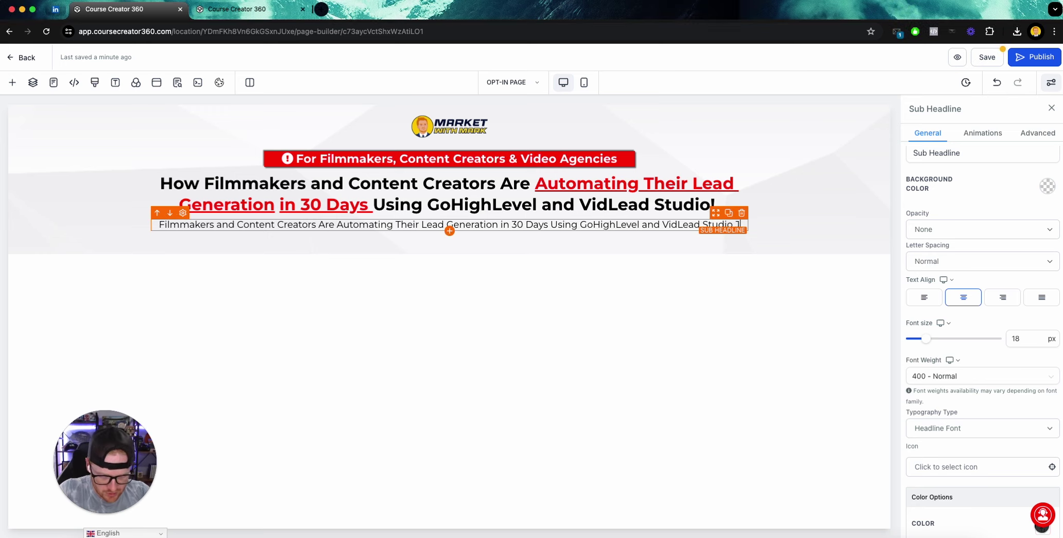
text(oin Th)
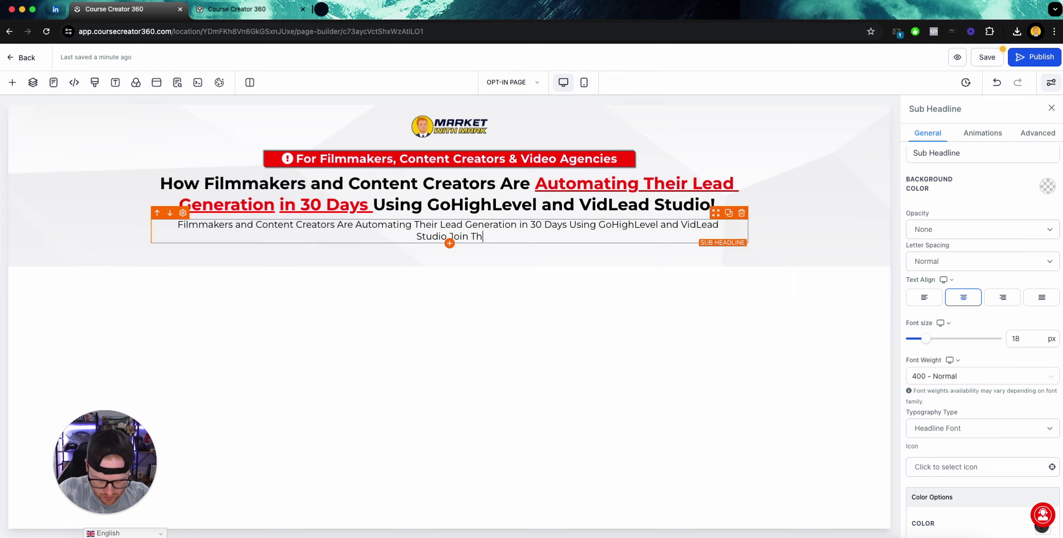
text(e Free )
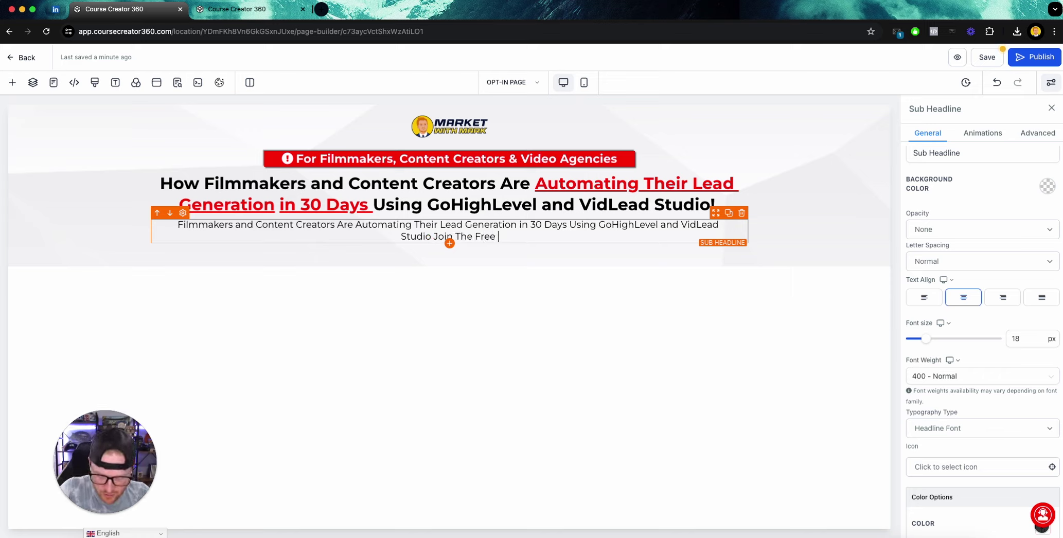
text(Filmmaker Fun)
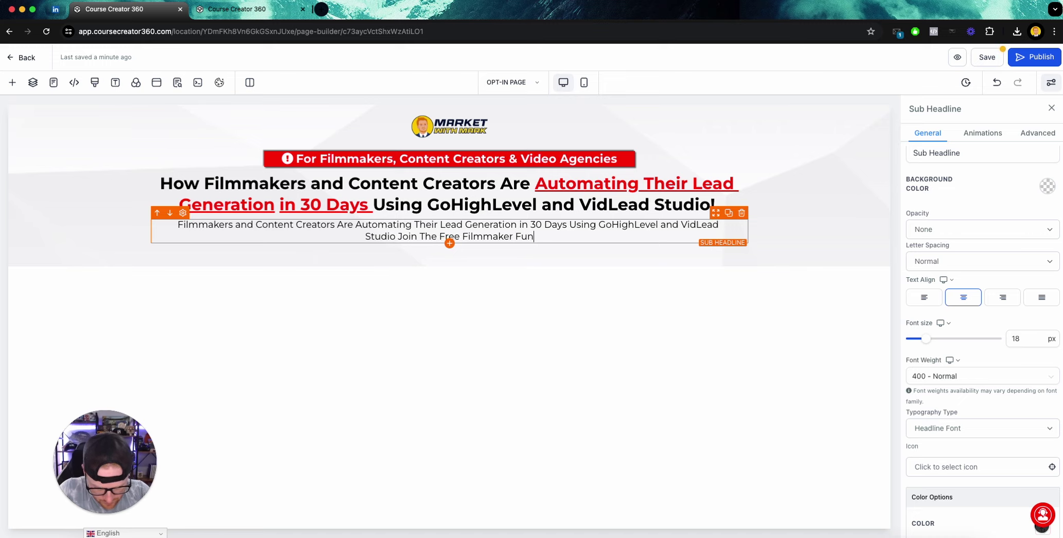
text(nels Communi)
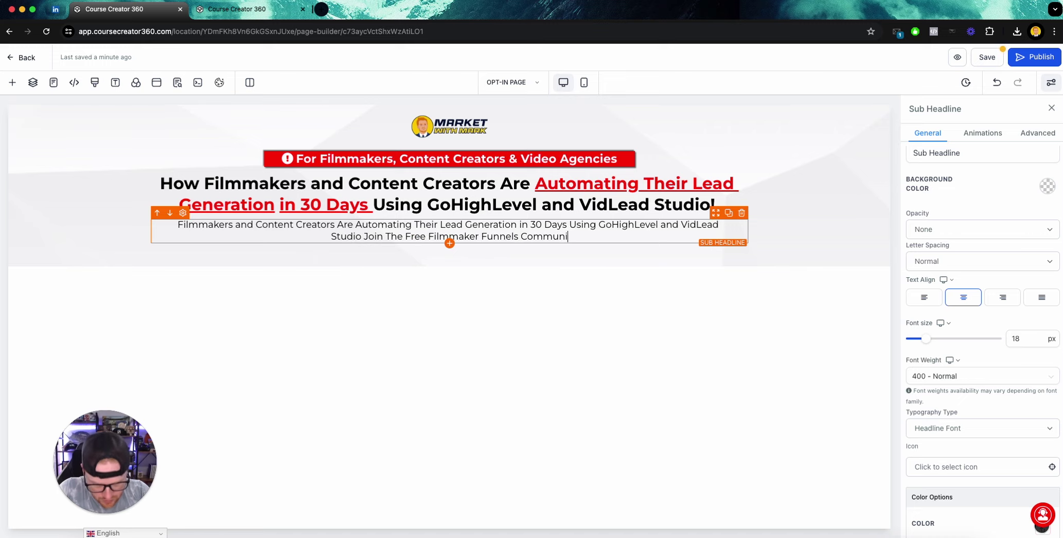
text(ty To Learn How!)
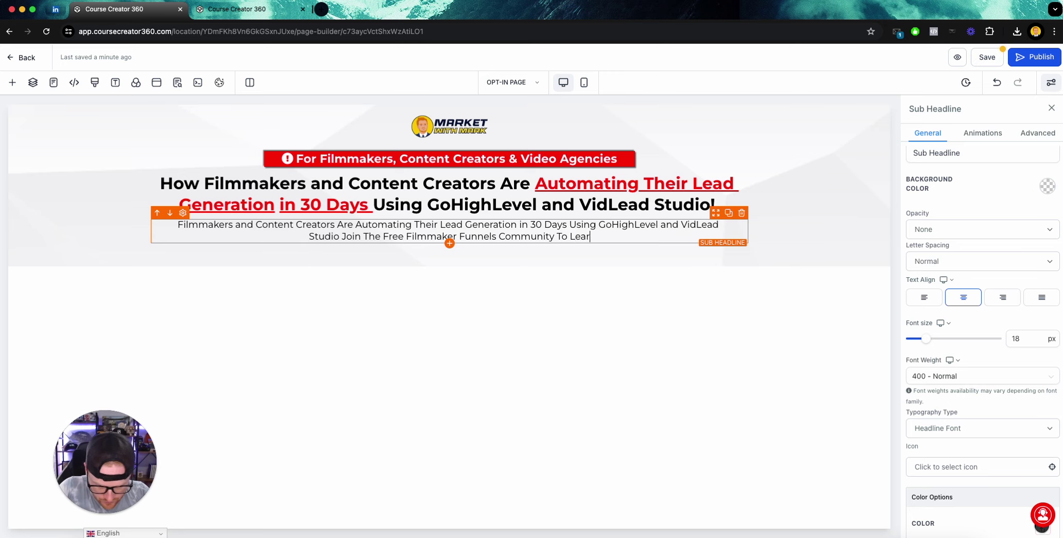
click(792, 222)
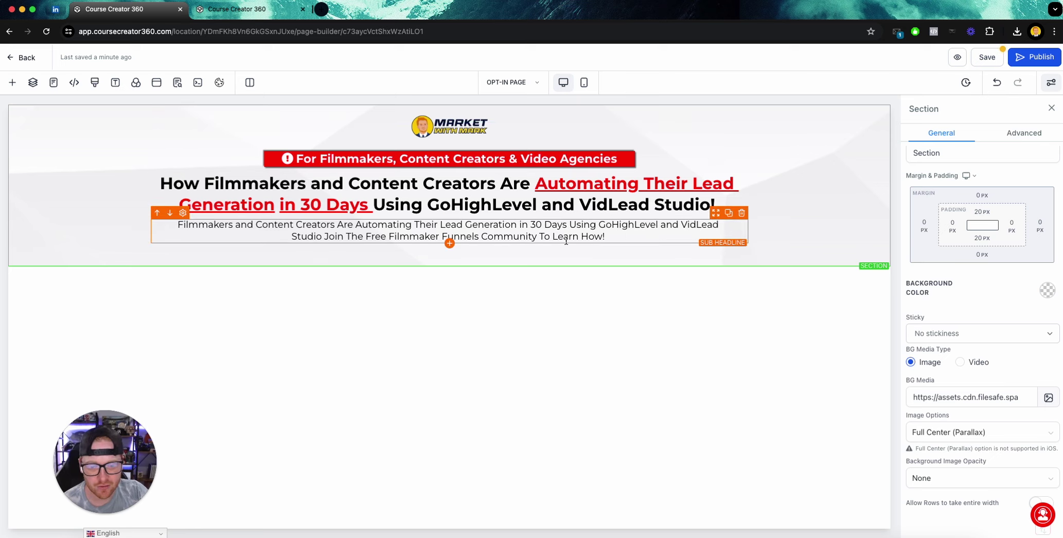
Insert a hyphen before "Join" in the sub-headline and make the "Join The Free Filmmaker Funnels Community To Learn How!" sentence bold.
click(323, 234)
text(-)
drag(591, 236, 254, 236)
key(super+b)
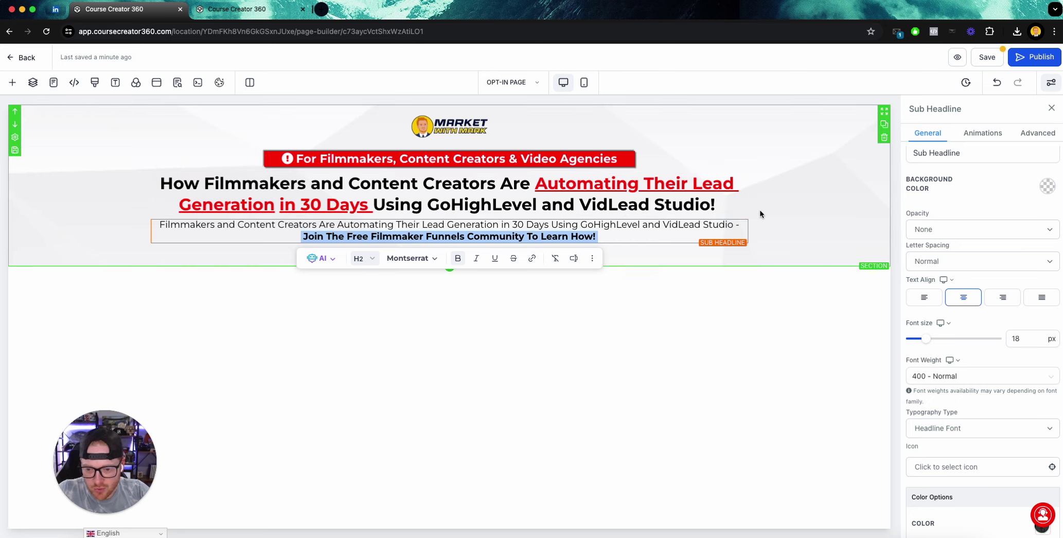
click(639, 231)
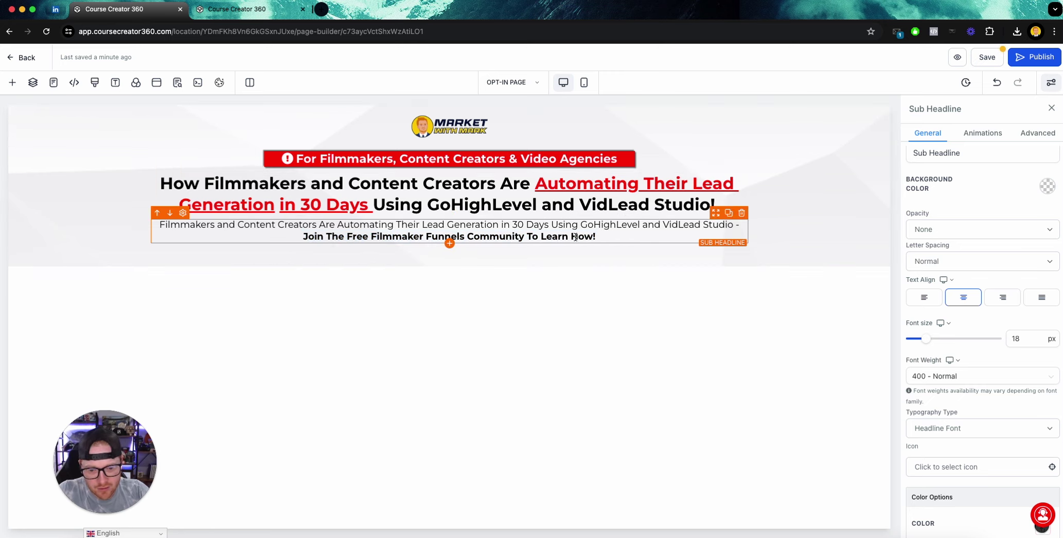
Insert the word "Below" before "To Learn How!" in the sub-headline's bold sentence.
click(528, 237)
text(Below)
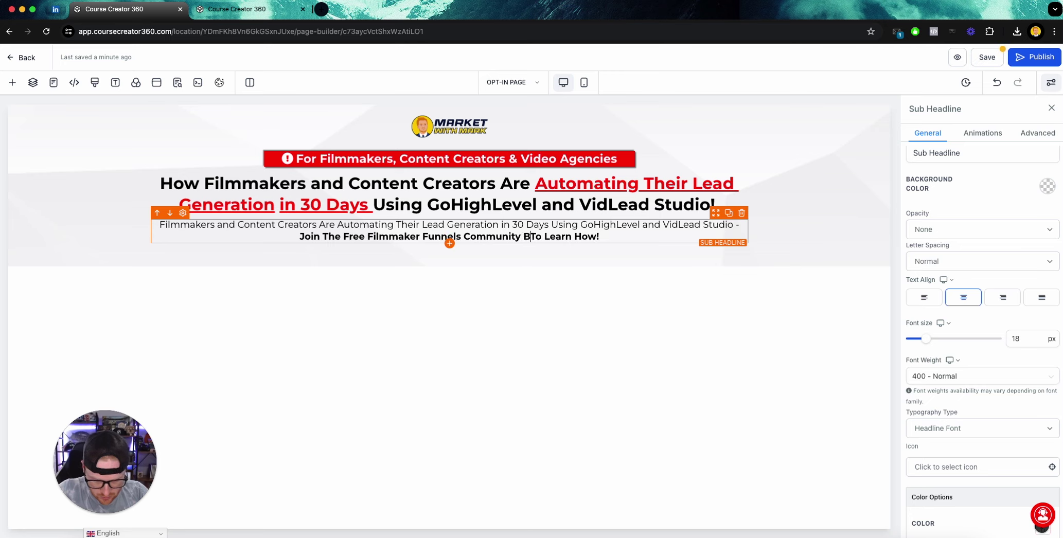
click(770, 207)
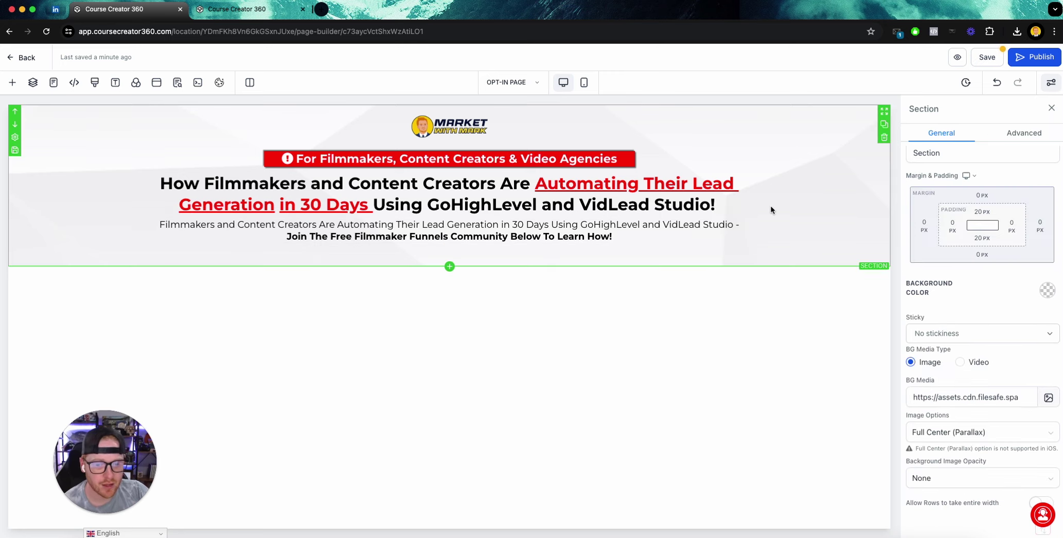
click(451, 256)
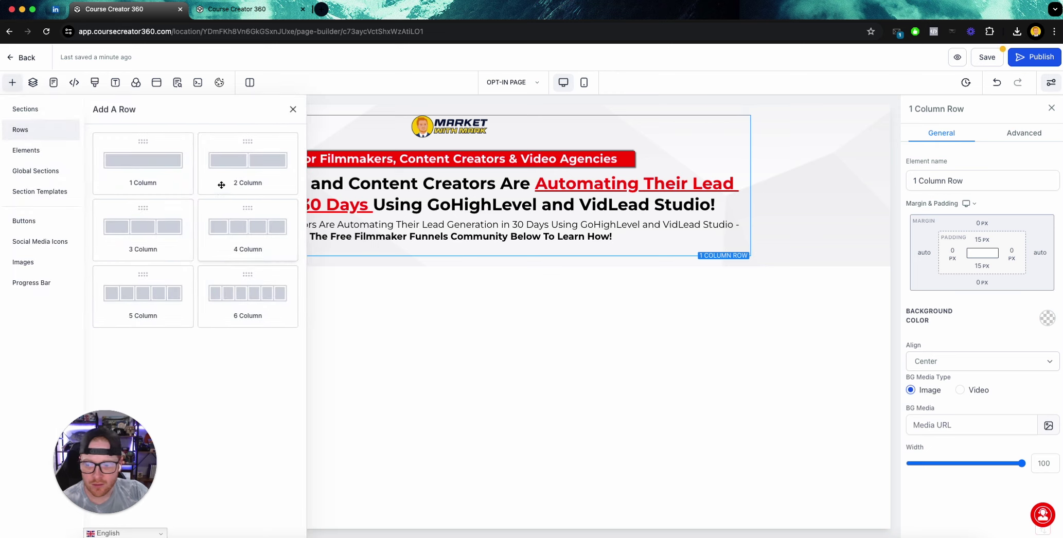
click(293, 109)
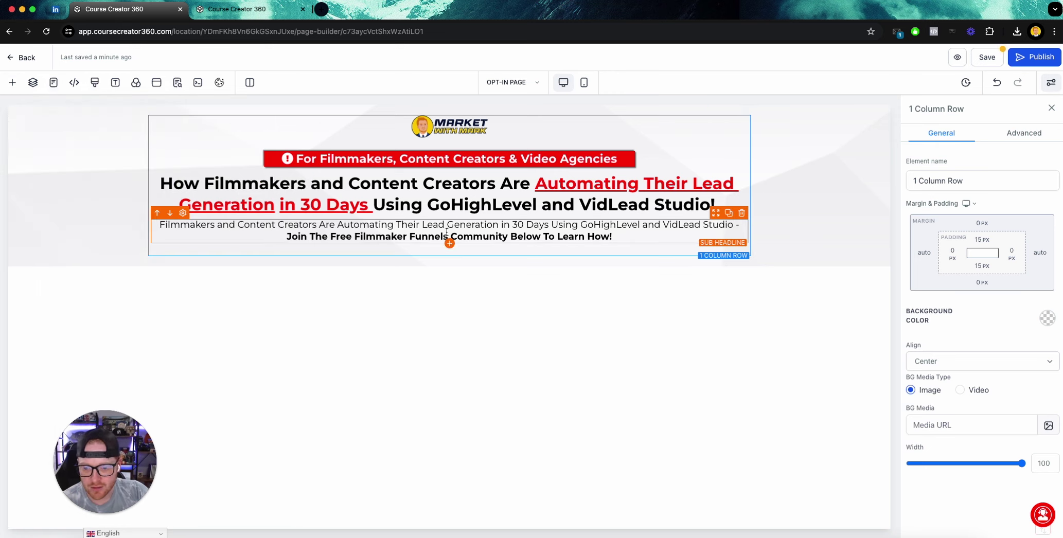
click(450, 244)
scroll(227, 391, down, 2)
click(268, 461)
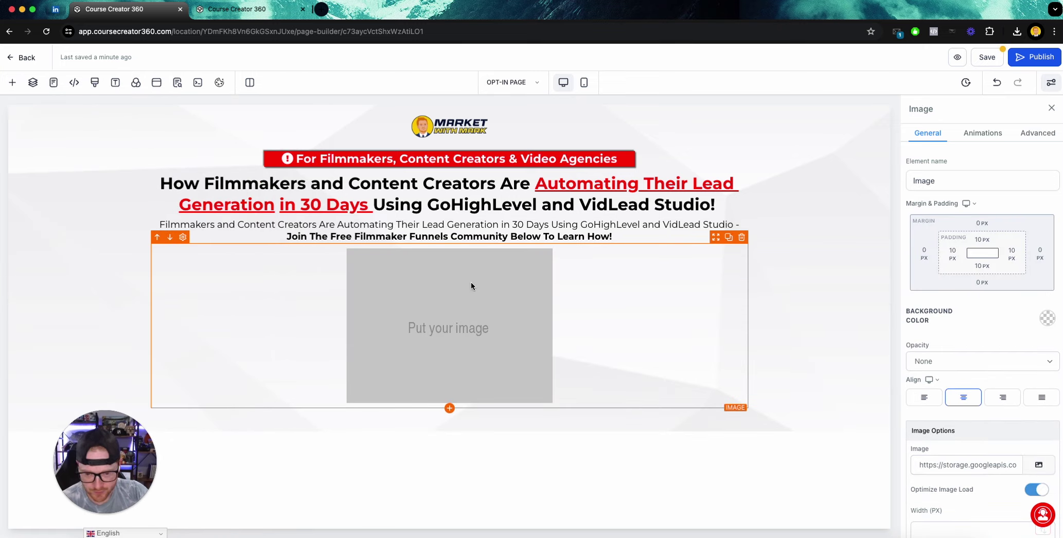
click(1039, 464)
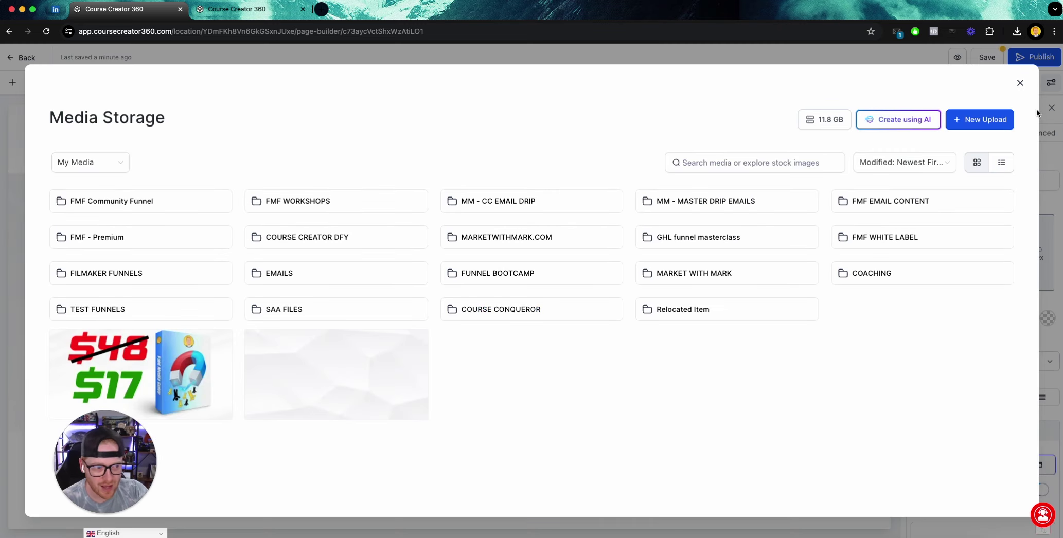
click(1020, 83)
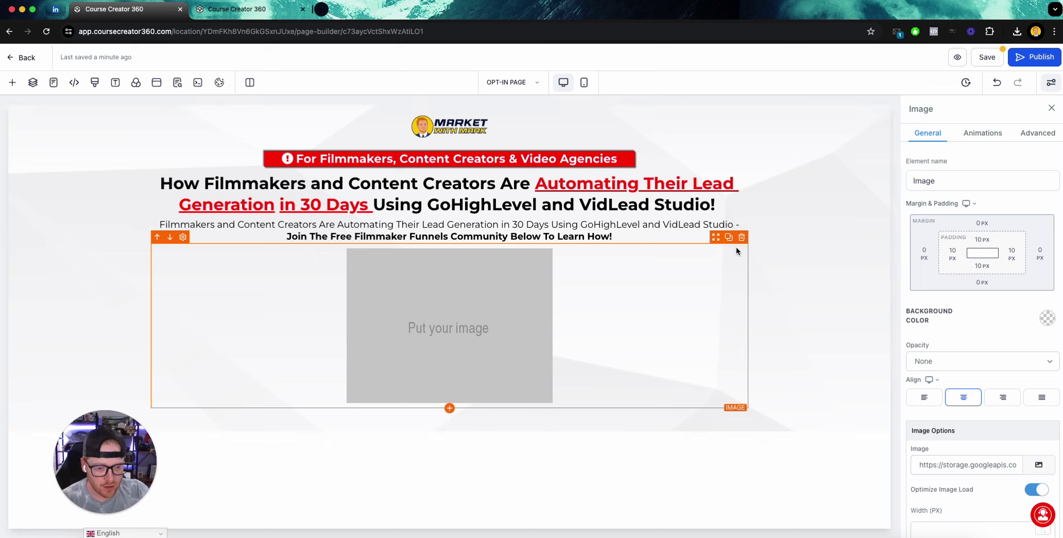
click(742, 238)
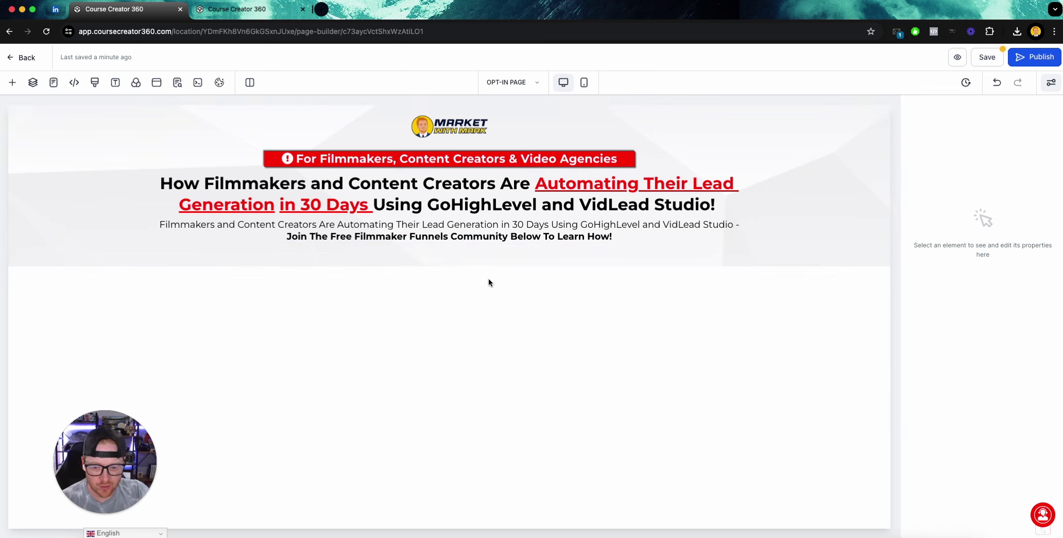
Add a 2 Column row beneath the row that holds the headline and sub-headline.
click(12, 83)
click(20, 130)
drag(167, 168, 388, 264)
Add an Image element to the new row's first column and fill it with the laptop mockup from the FMF Community Funnel media folder.
click(315, 298)
scroll(280, 391, down, 2)
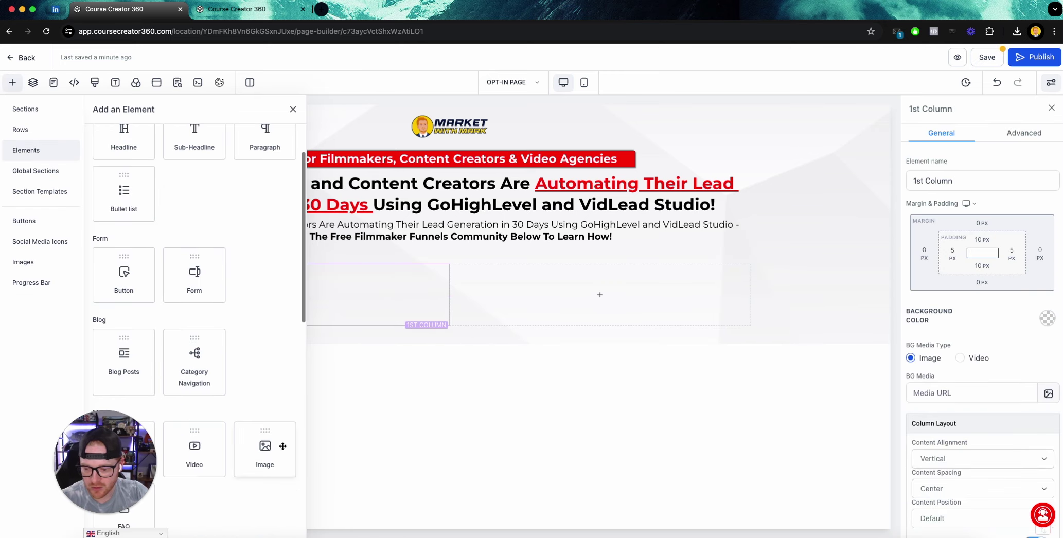
click(282, 444)
click(296, 351)
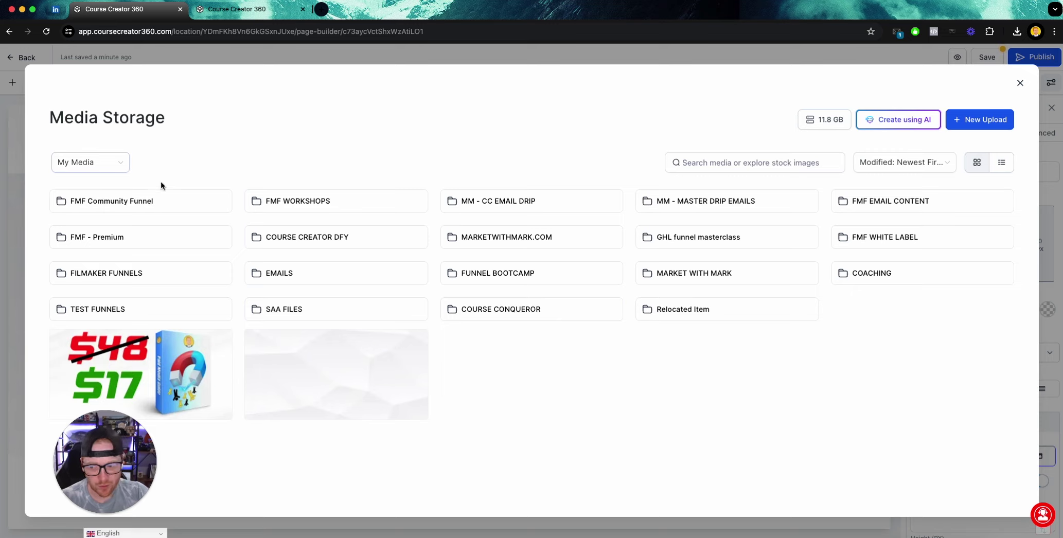
click(147, 202)
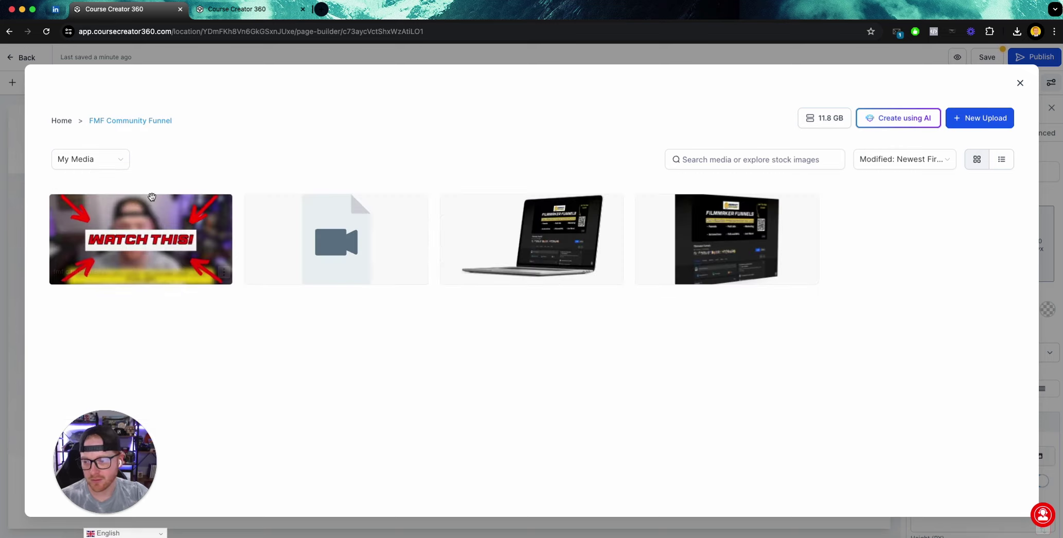
click(554, 227)
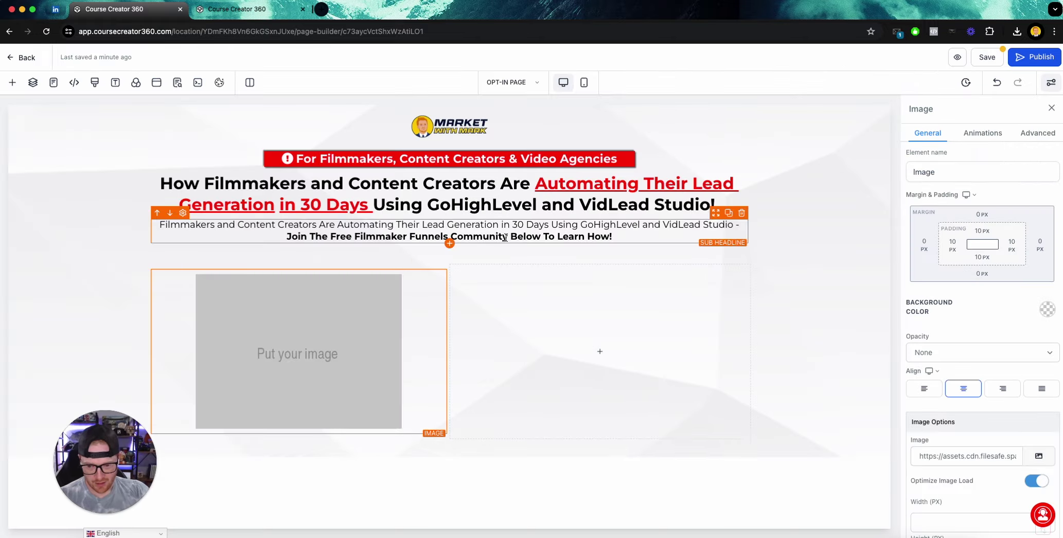
click(788, 204)
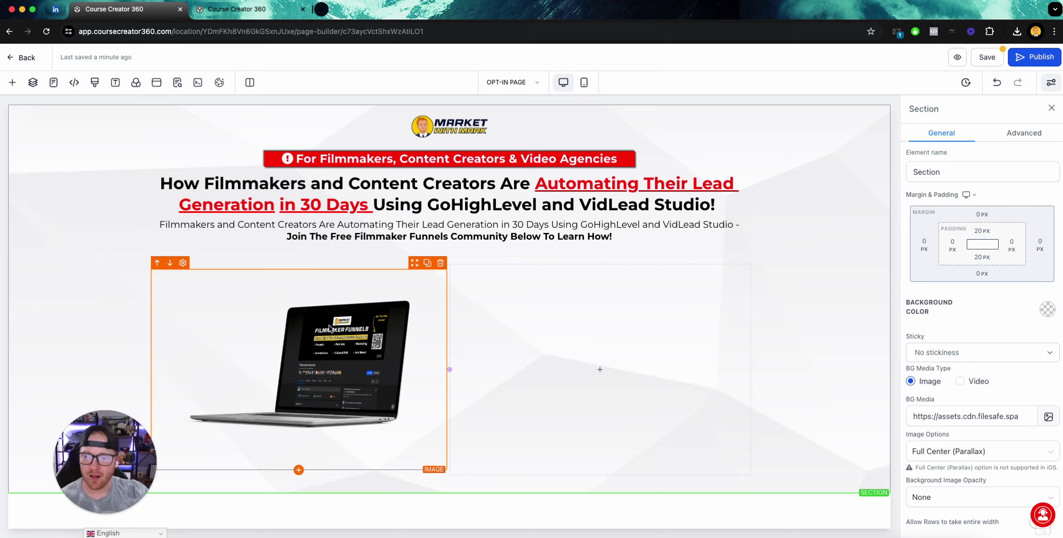
Examine the page's mobile layout and the red banner's color, margin and padding settings, and return to the desktop view.
click(583, 83)
scroll(436, 287, down, 5)
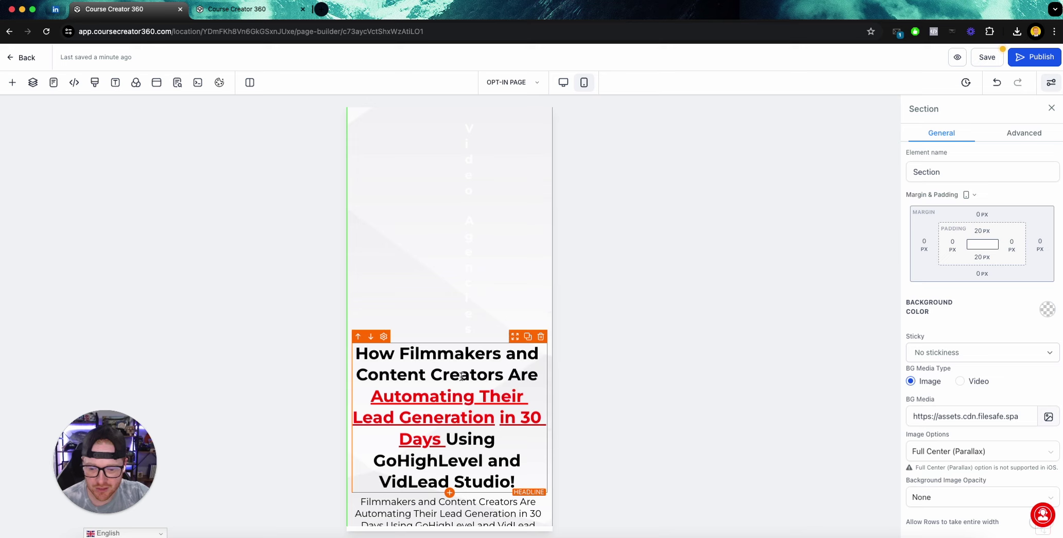
scroll(425, 401, down, 6)
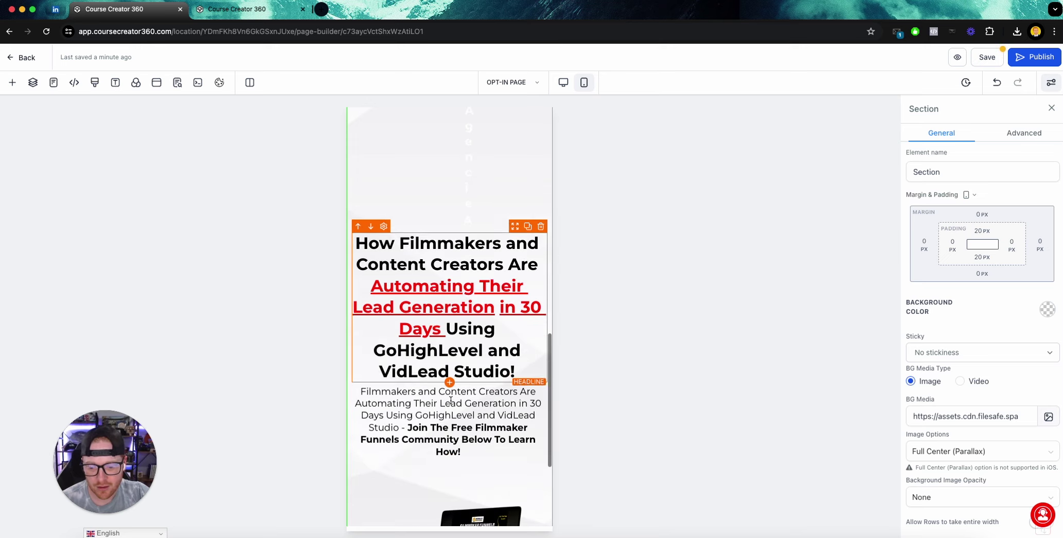
scroll(481, 376, up, 10)
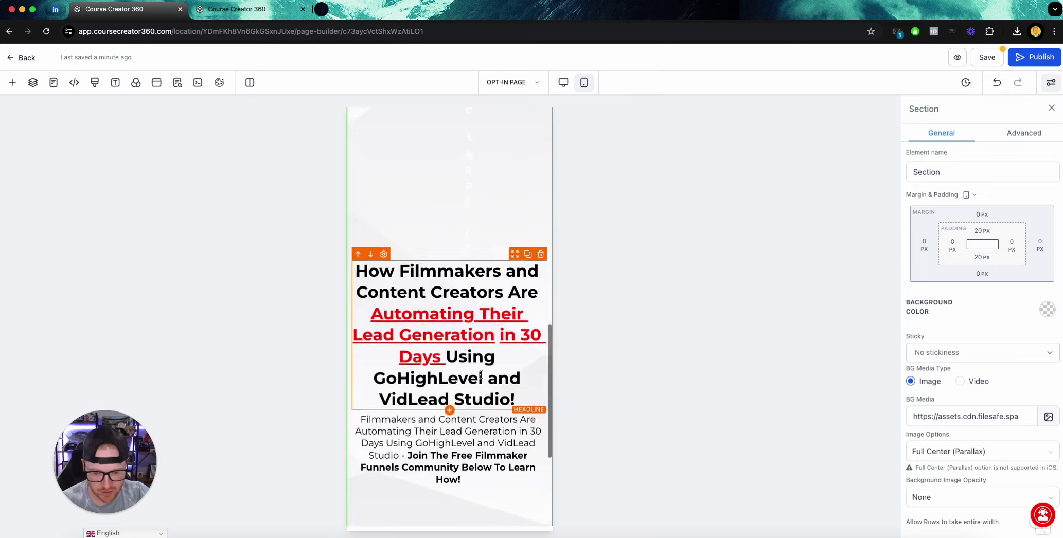
click(472, 194)
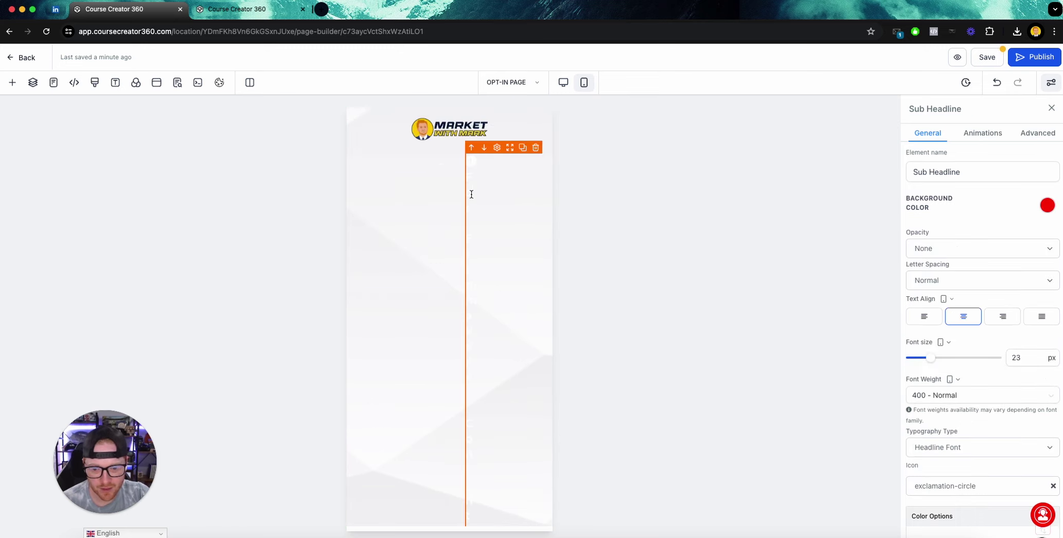
click(1044, 206)
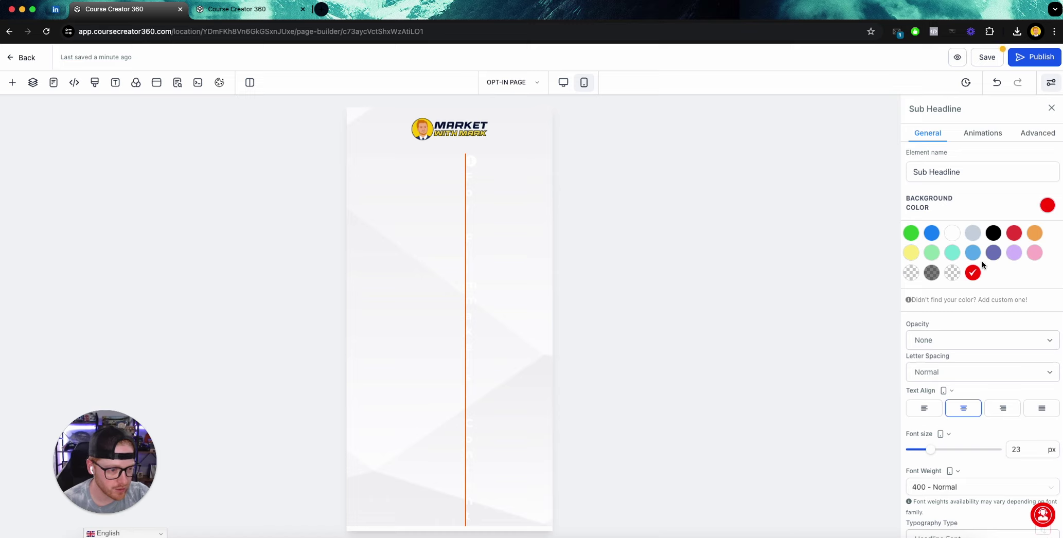
scroll(973, 278, down, 10)
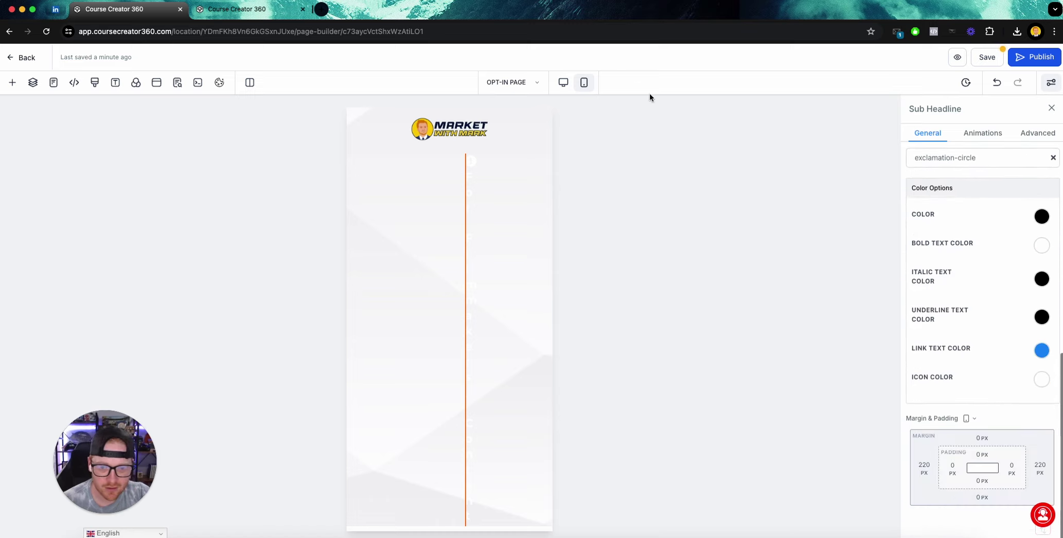
click(564, 83)
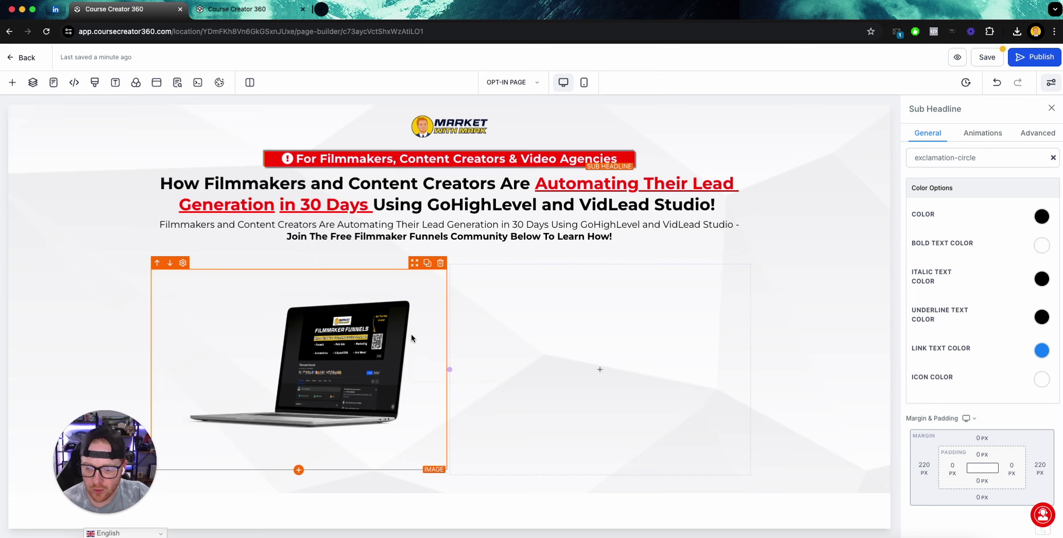
Open mediamodifier.com in a new browser tab, search it for "laptop", and close the tab to return to the page builder.
click(321, 9)
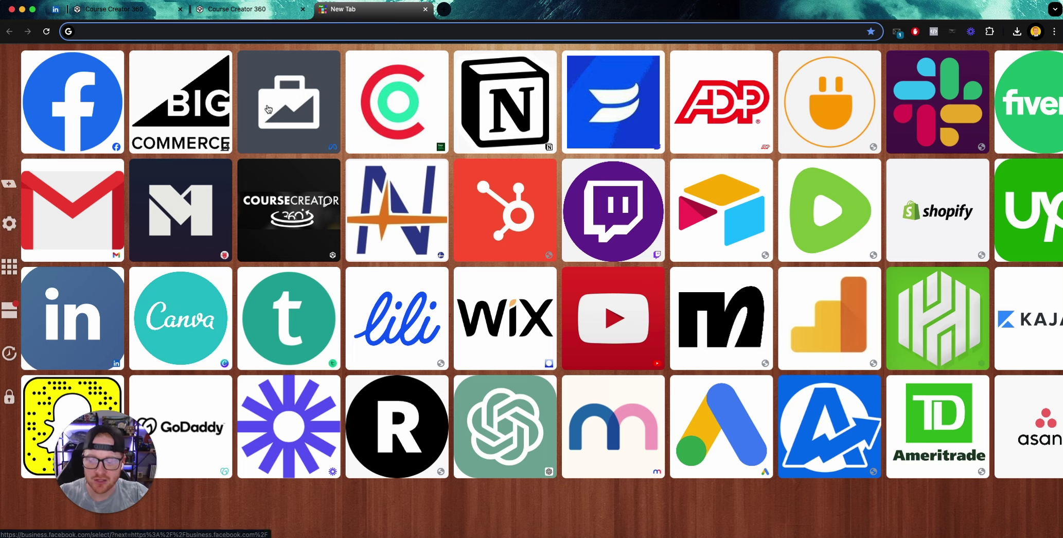
text(mediamodifier.com)
key(Return)
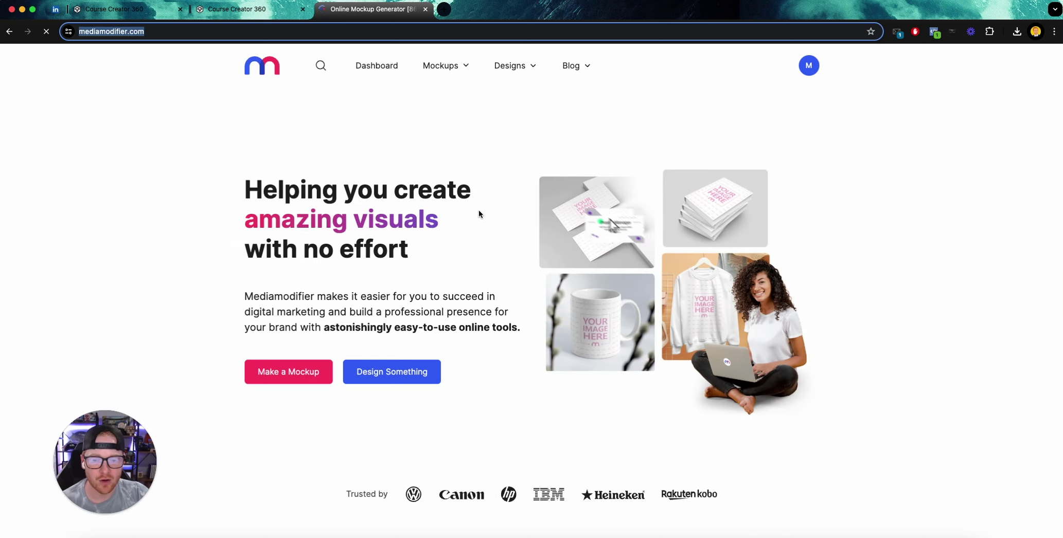
click(320, 67)
text(laptop)
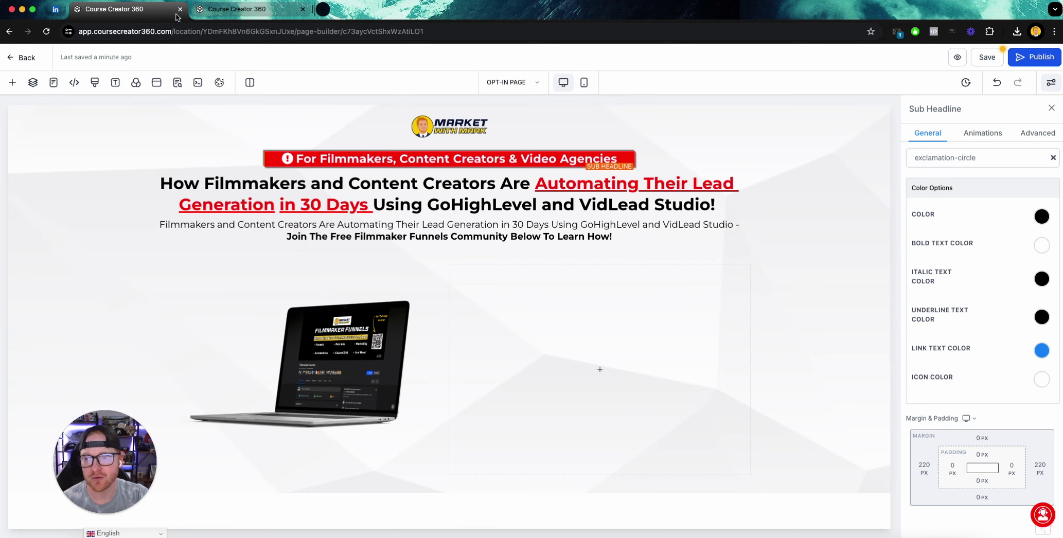
click(425, 9)
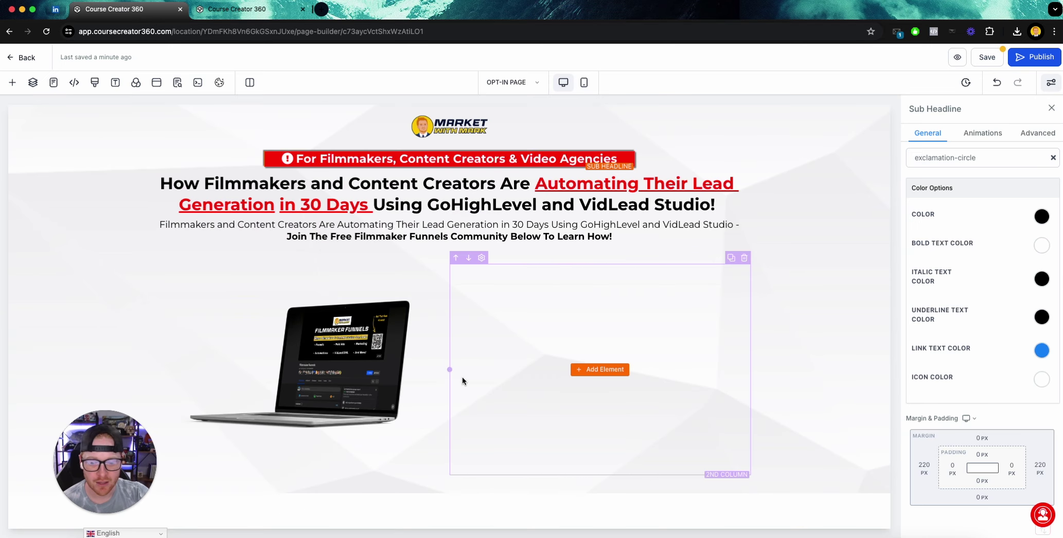
Shift the divider between the laptop mockup and the empty second column to narrow the second column slightly, and give it a white background.
mouse_move(451, 370)
mouse_down()
mouse_move(384, 363)
mouse_move(618, 361)
mouse_move(353, 355)
mouse_move(466, 356)
mouse_move(465, 376)
mouse_up()
click(550, 354)
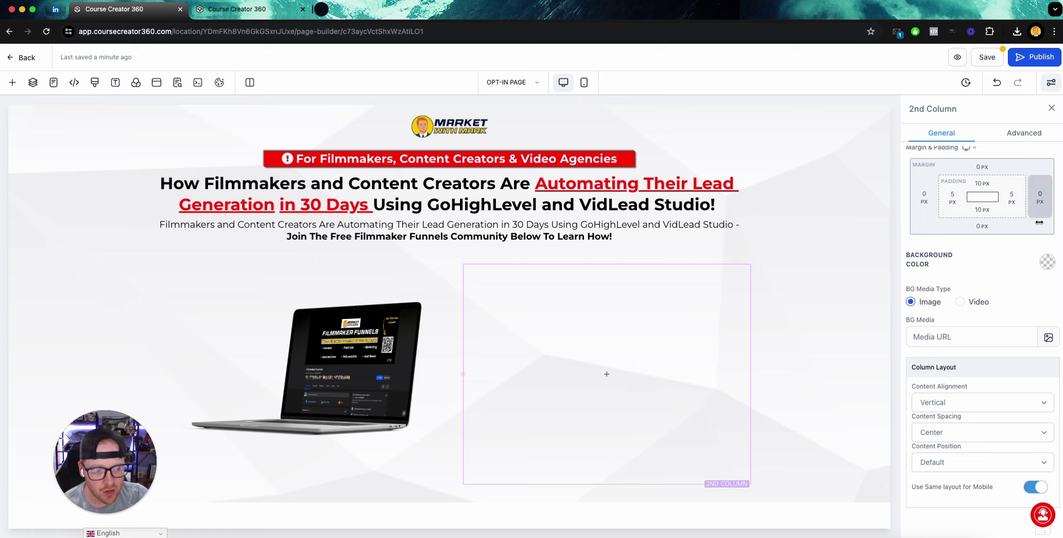
click(1048, 263)
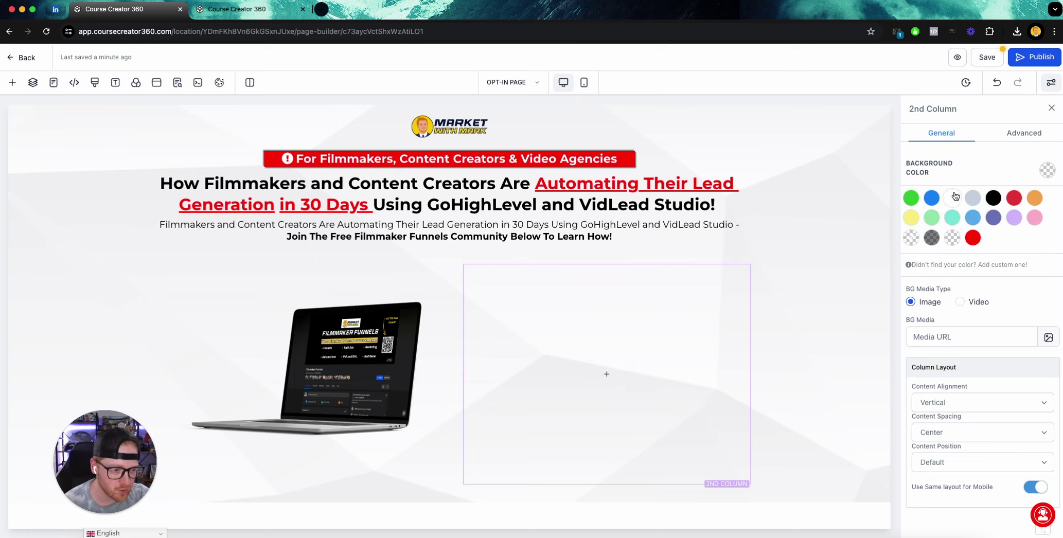
click(953, 199)
Add two outer box shadows to the second column.
click(1025, 134)
click(1048, 192)
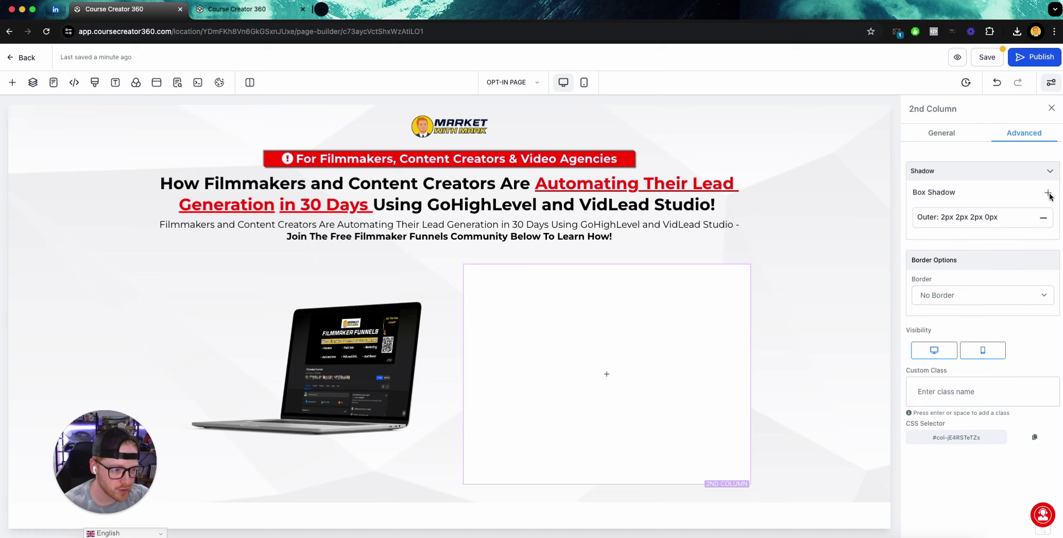
click(1048, 192)
click(968, 224)
click(945, 222)
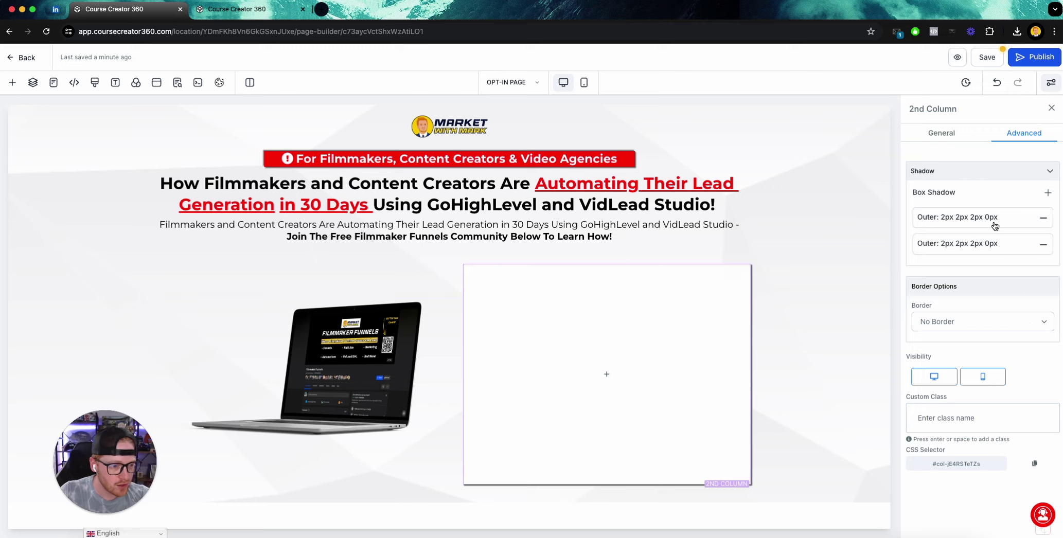
Set the X and Y offsets of the second column's second outer shadow to -2 px each.
click(981, 252)
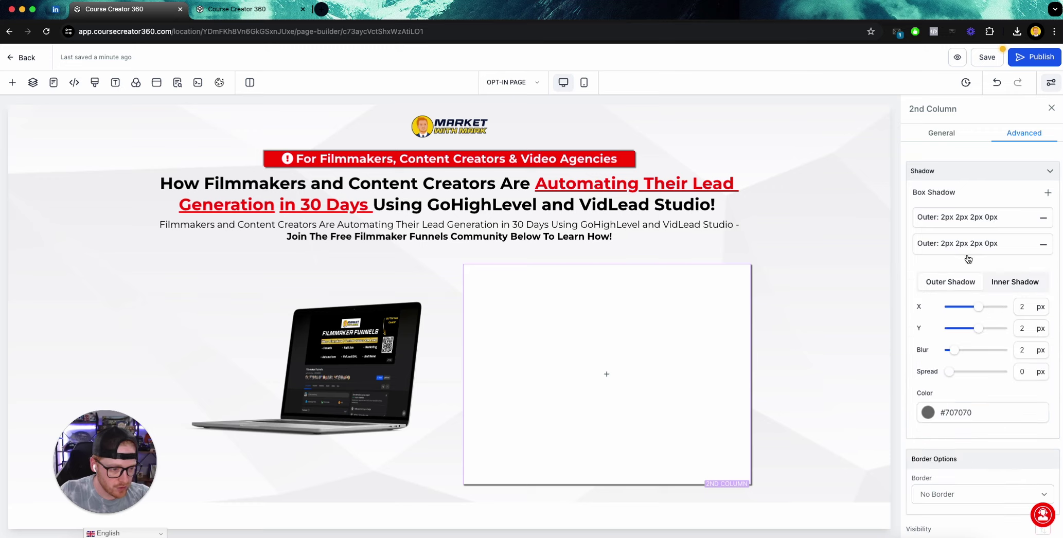
click(1021, 307)
text(-)
click(1021, 327)
text(-)
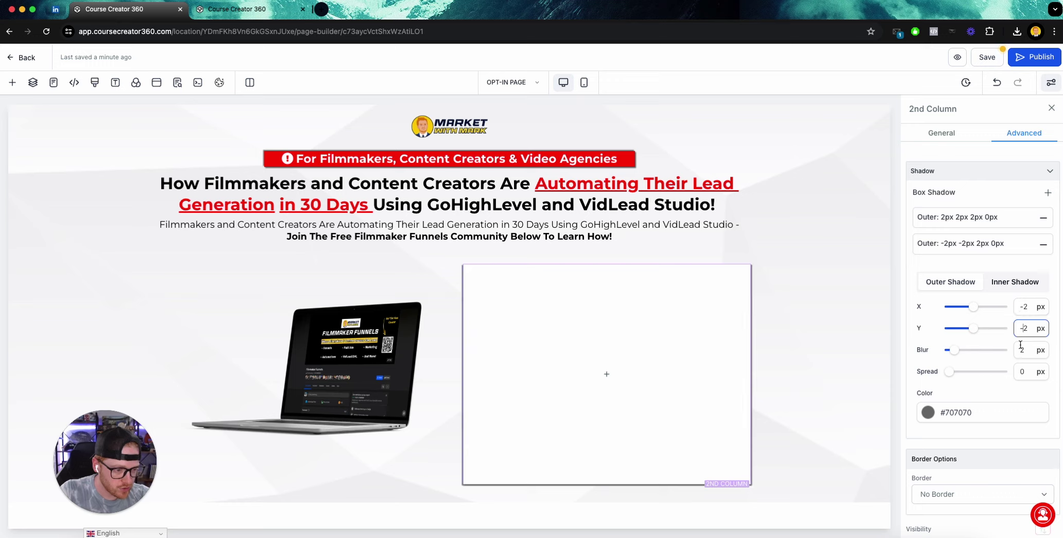
key(Tab)
click(1023, 327)
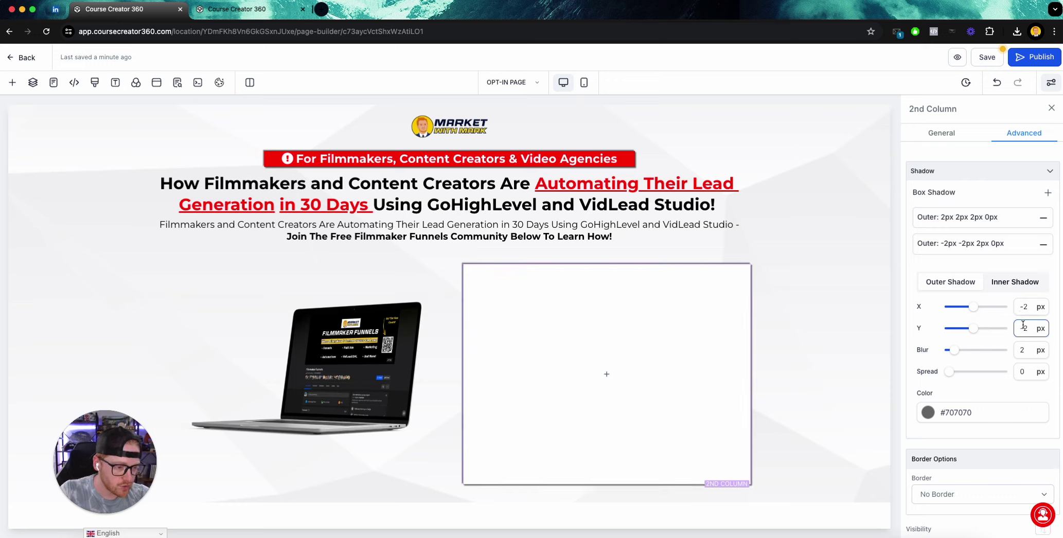
click(1059, 352)
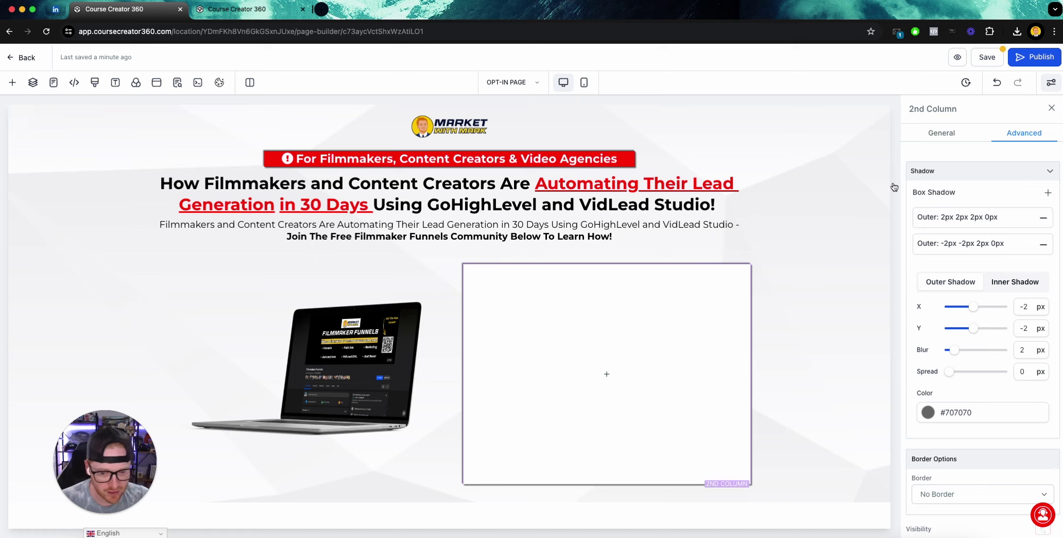
Give the second column a Full Border with a transparent border color and a 10px border radius.
scroll(992, 198, down, 5)
click(964, 369)
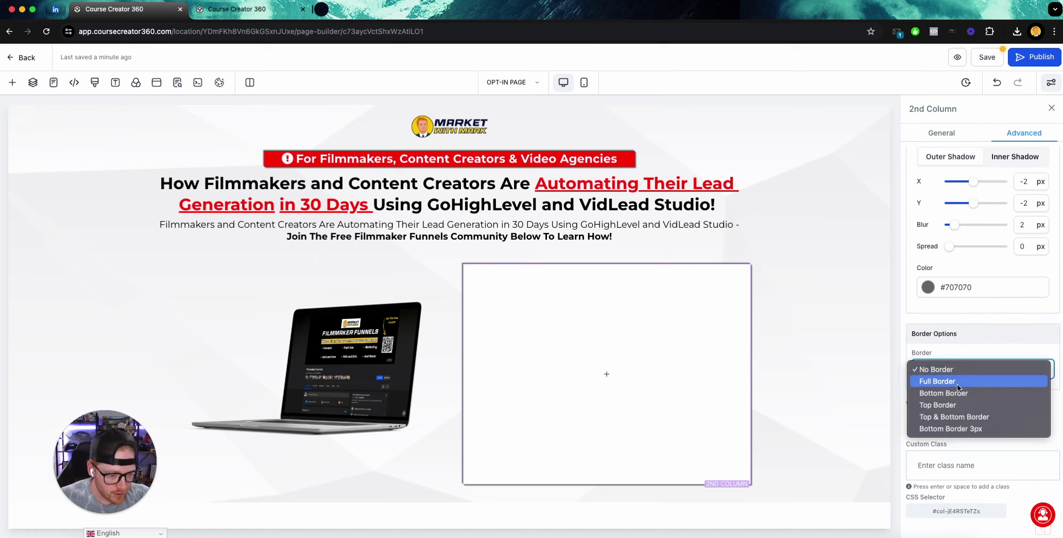
click(959, 387)
click(1040, 373)
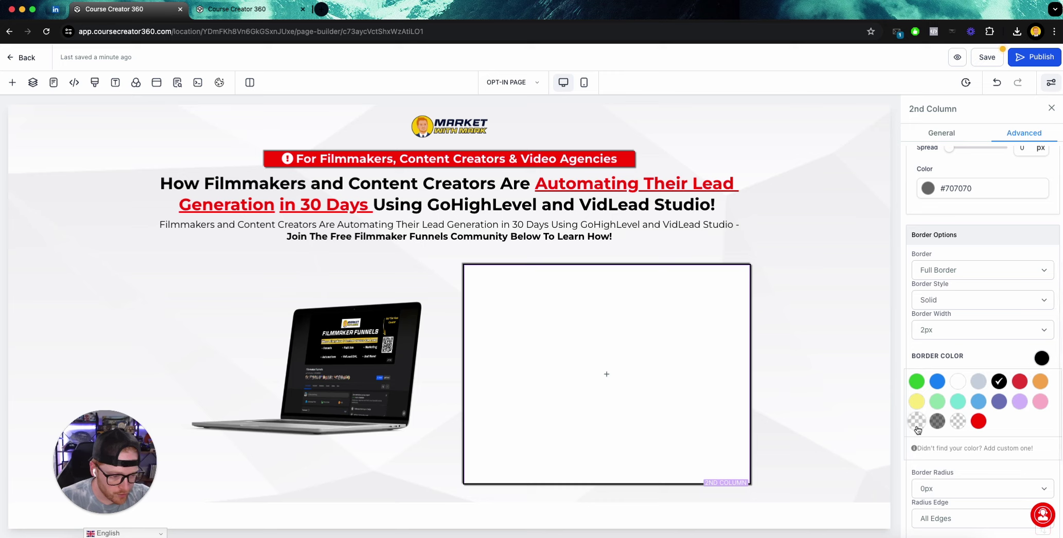
click(925, 424)
scroll(947, 402, down, 3)
click(948, 376)
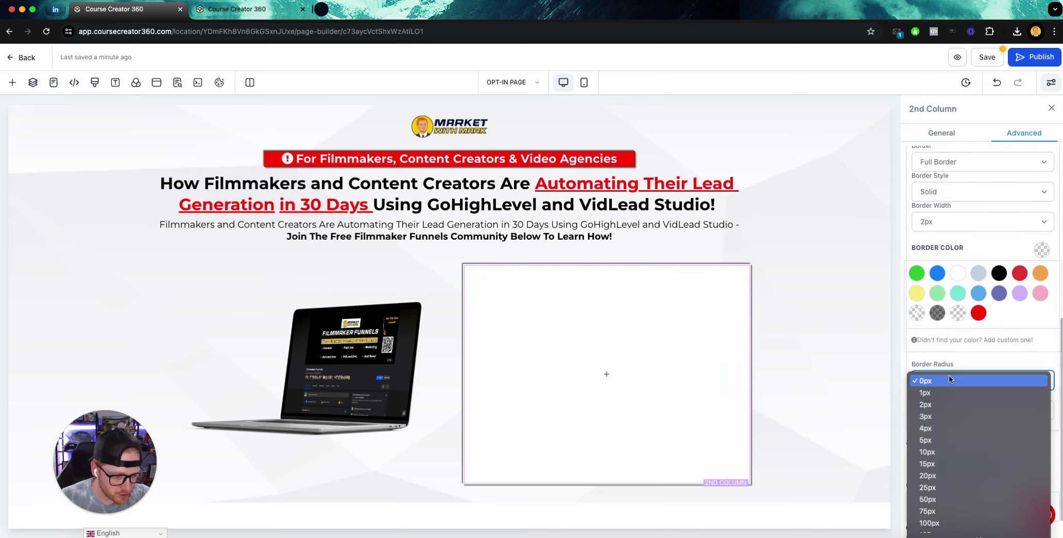
click(944, 452)
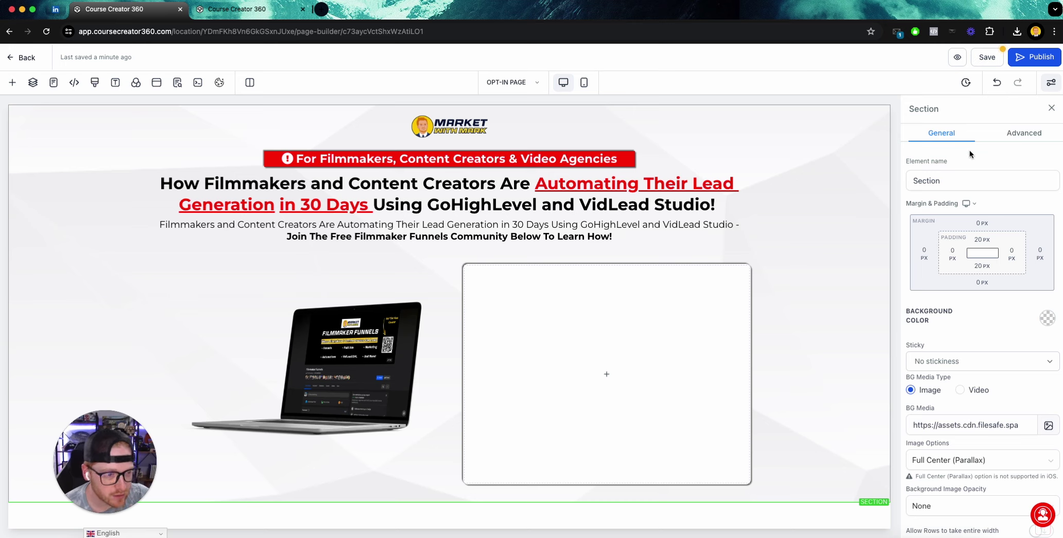
Add a Headline element to the white second column.
click(639, 325)
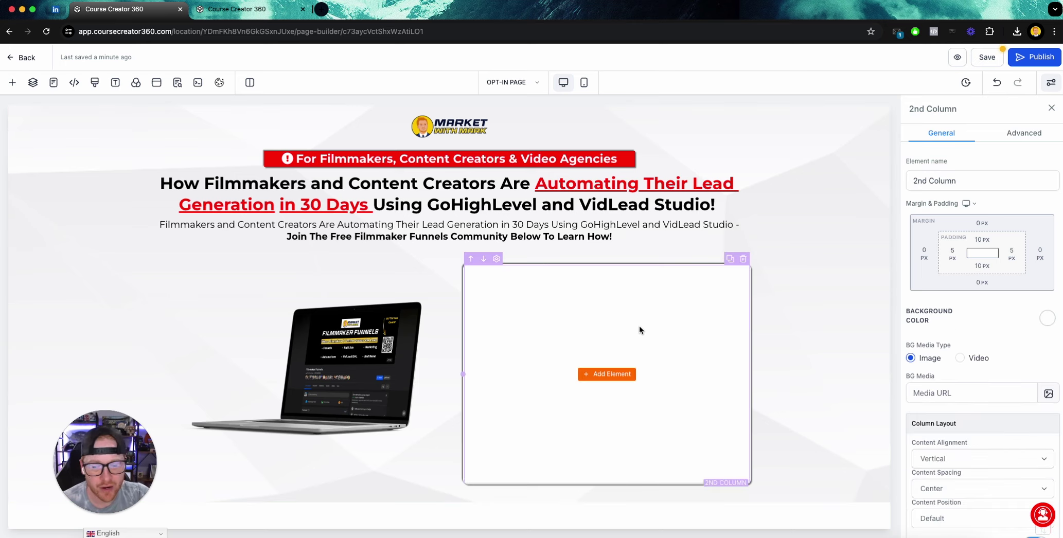
click(607, 375)
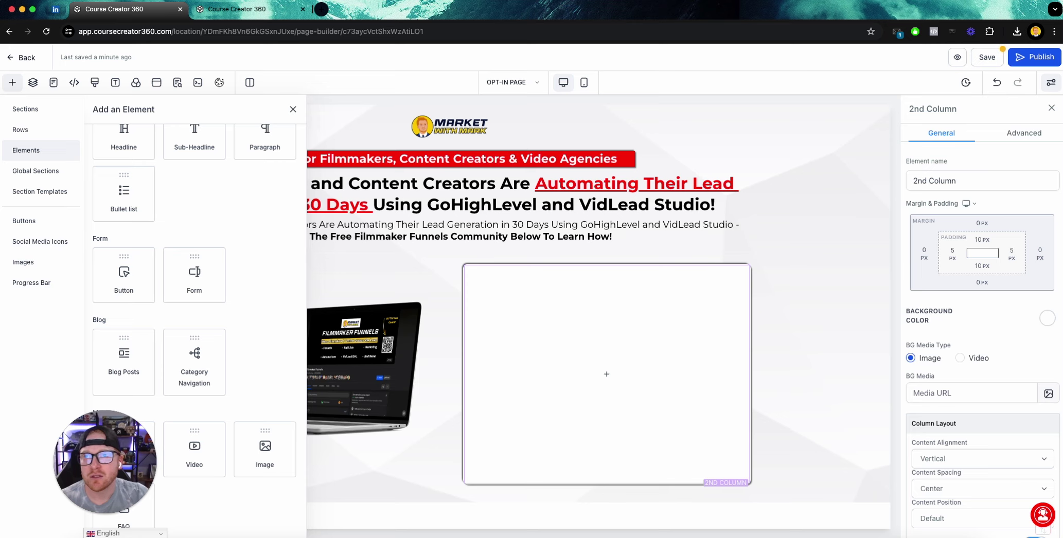
scroll(165, 170, up, 2)
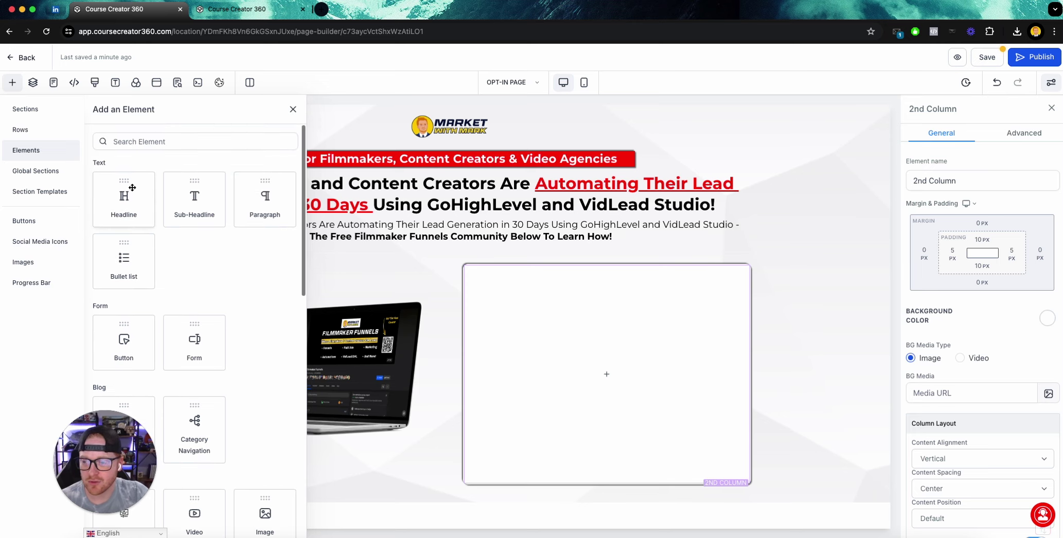
click(129, 199)
triple_click(584, 379)
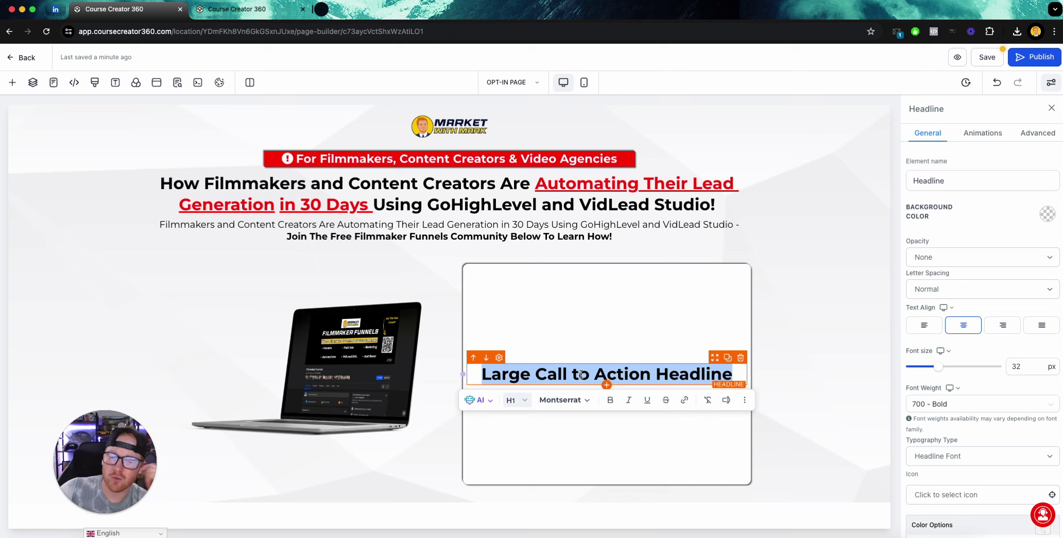
key(Escape)
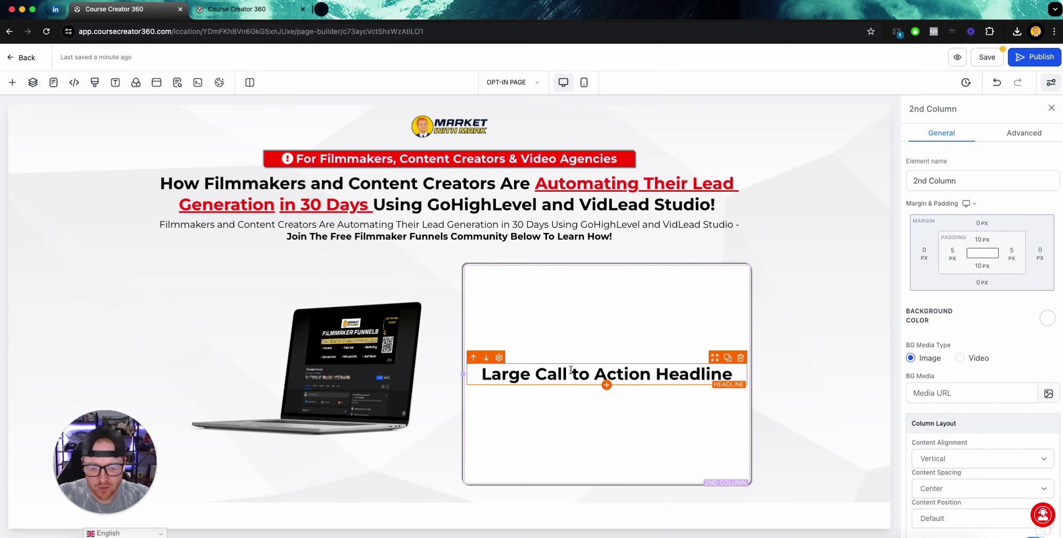
Add a Sub-Headline element beneath the second column's headline and remove it again.
click(10, 84)
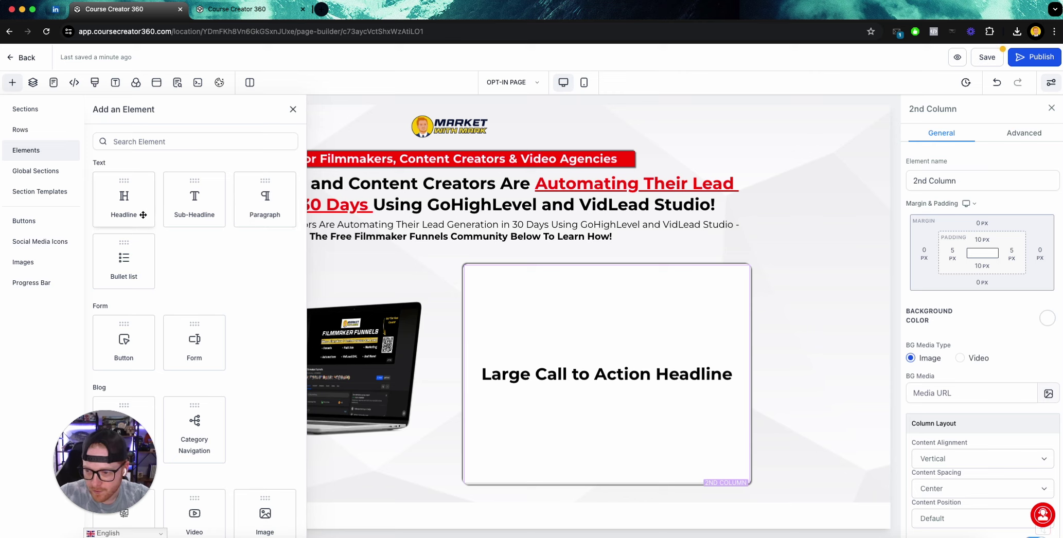
drag(196, 204, 610, 408)
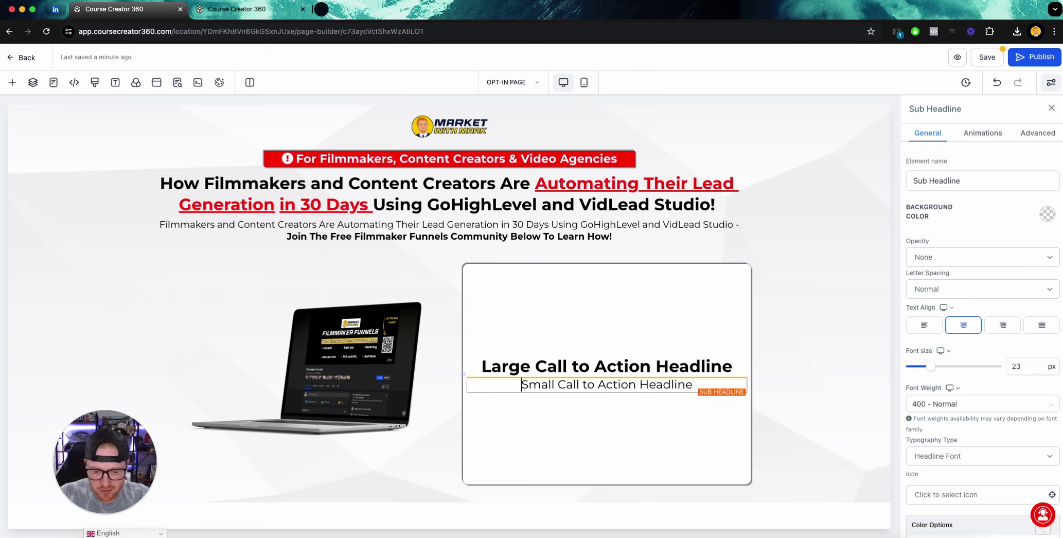
click(743, 374)
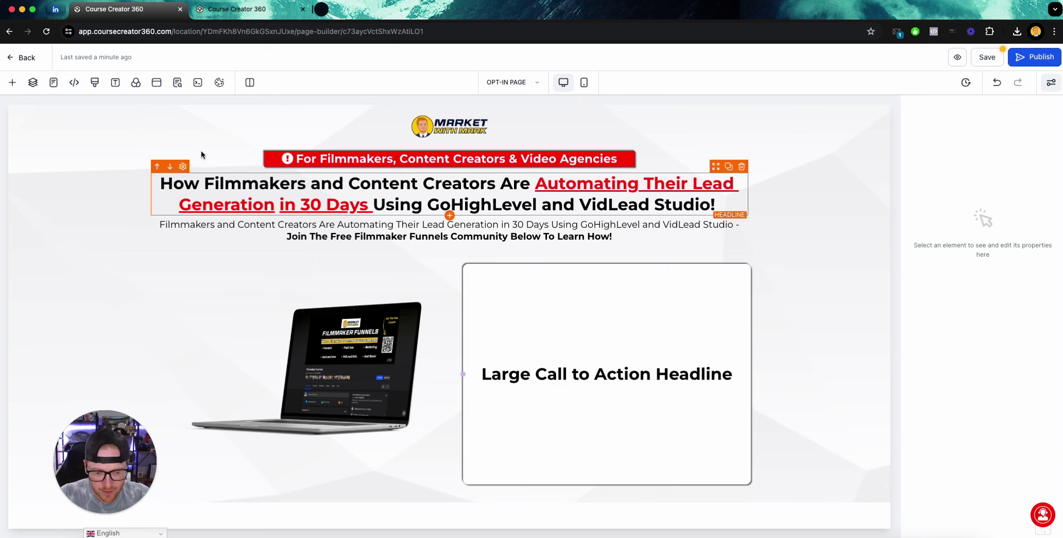
Add a Bullet list element beneath the second column's headline and set its icon color to red.
click(12, 82)
drag(124, 260, 588, 407)
scroll(1002, 396, down, 2)
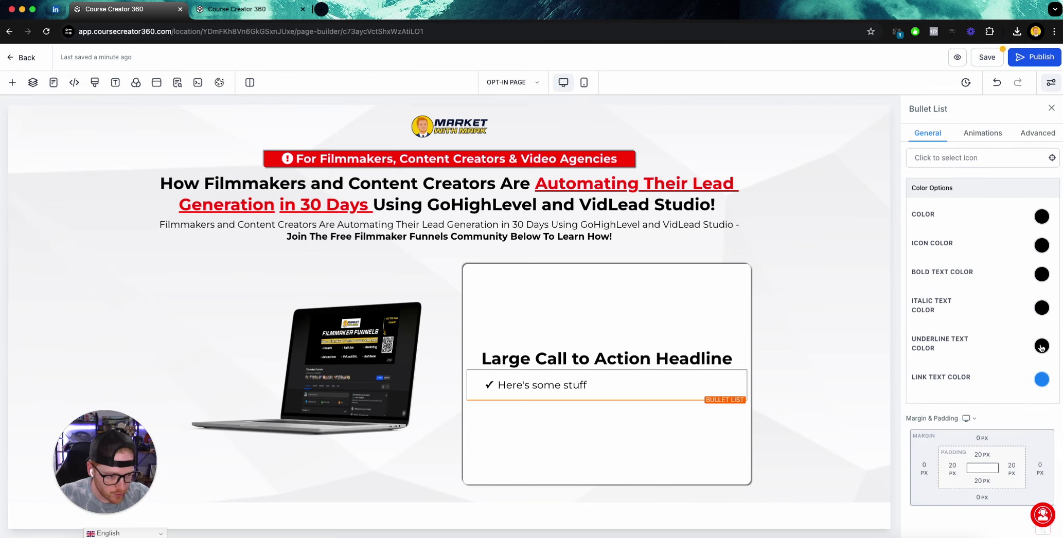
click(1040, 247)
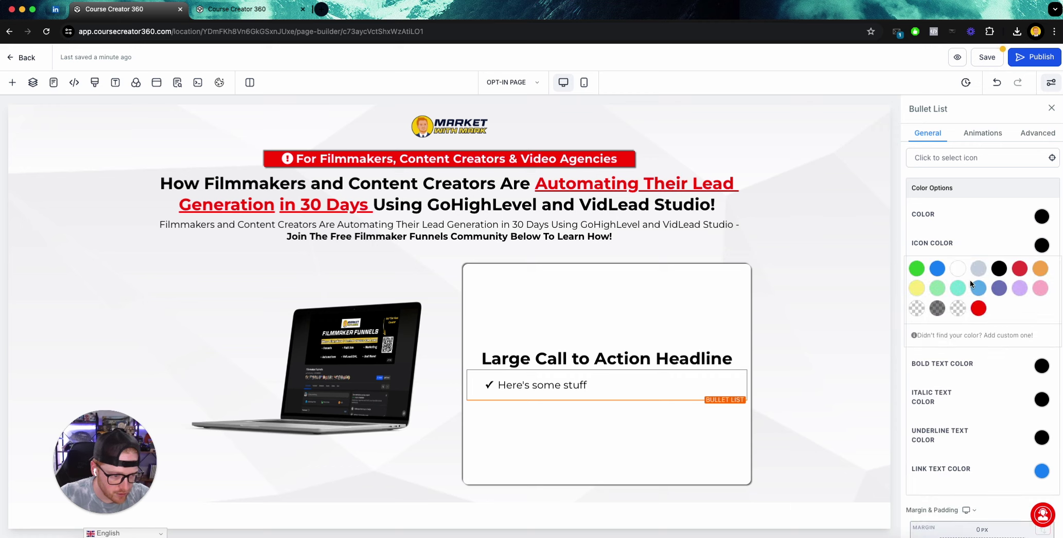
click(979, 308)
Search the bullet list's icons for "check" and apply the check-circle icon.
scroll(971, 308, up, 3)
scroll(972, 308, up, 1)
click(978, 257)
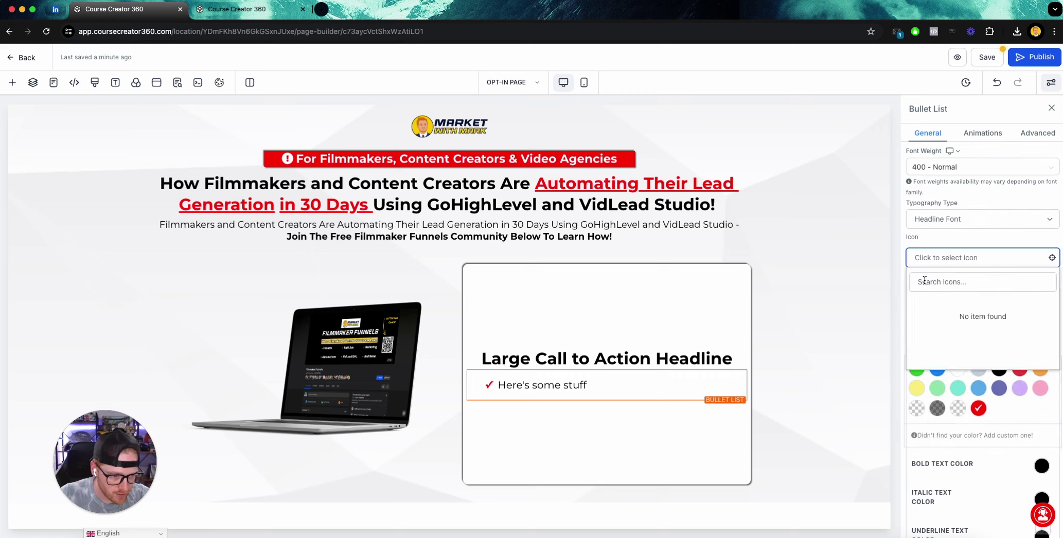
text(check)
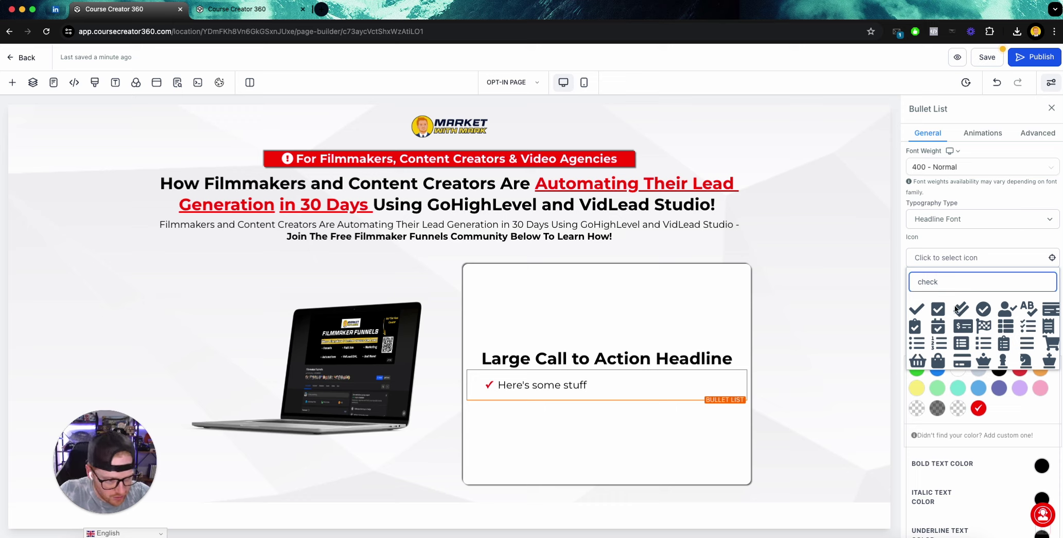
click(983, 309)
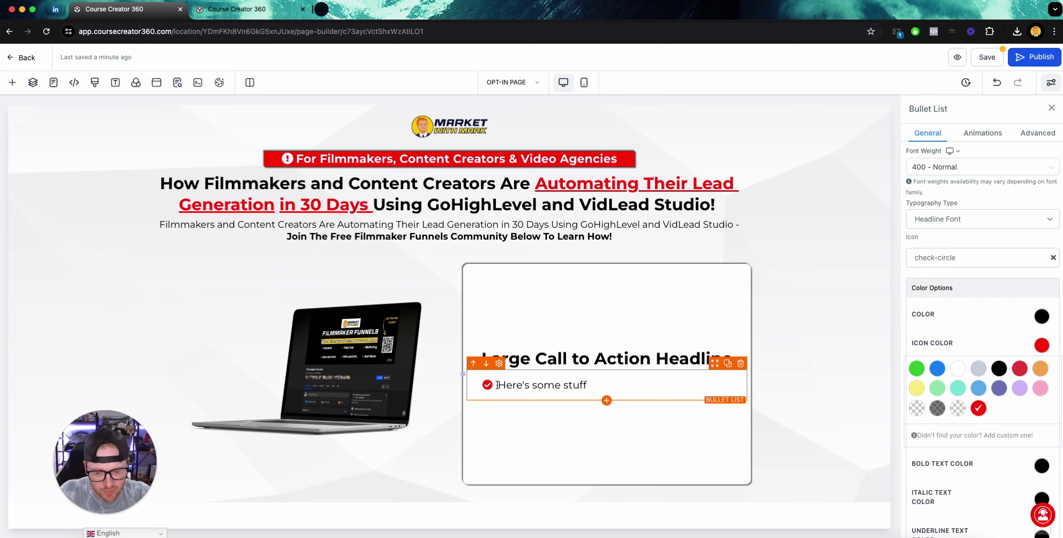
Search the icons for "arrow" and try arrow-alt-circle-right as the bullet list's icon.
double_click(959, 261)
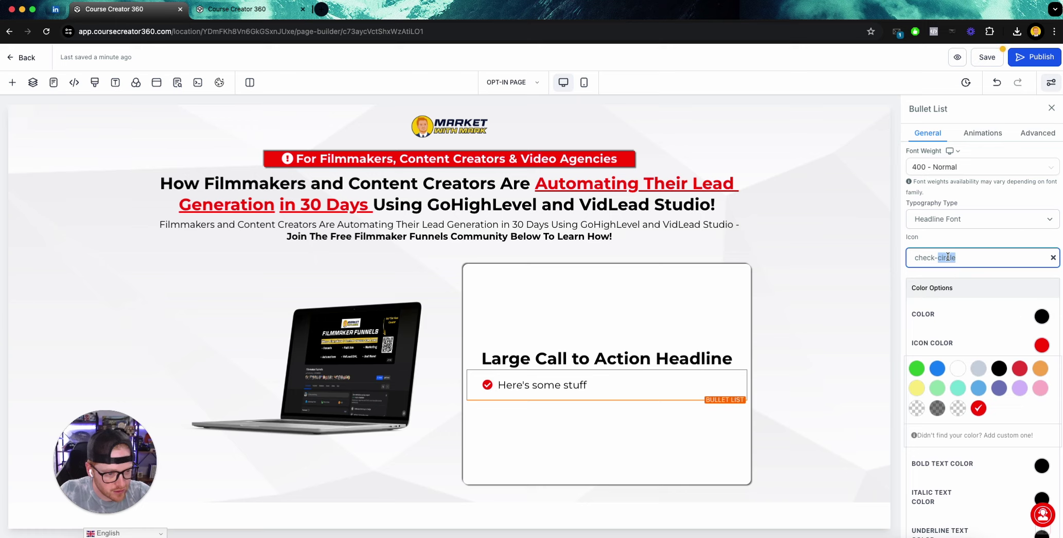
click(948, 258)
double_click(940, 278)
text(arrow)
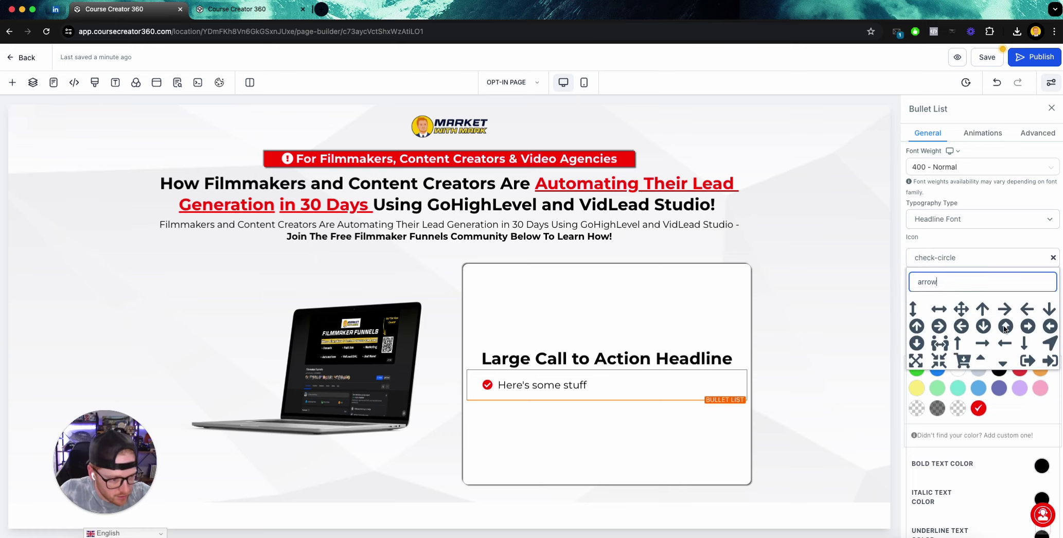
key(Escape)
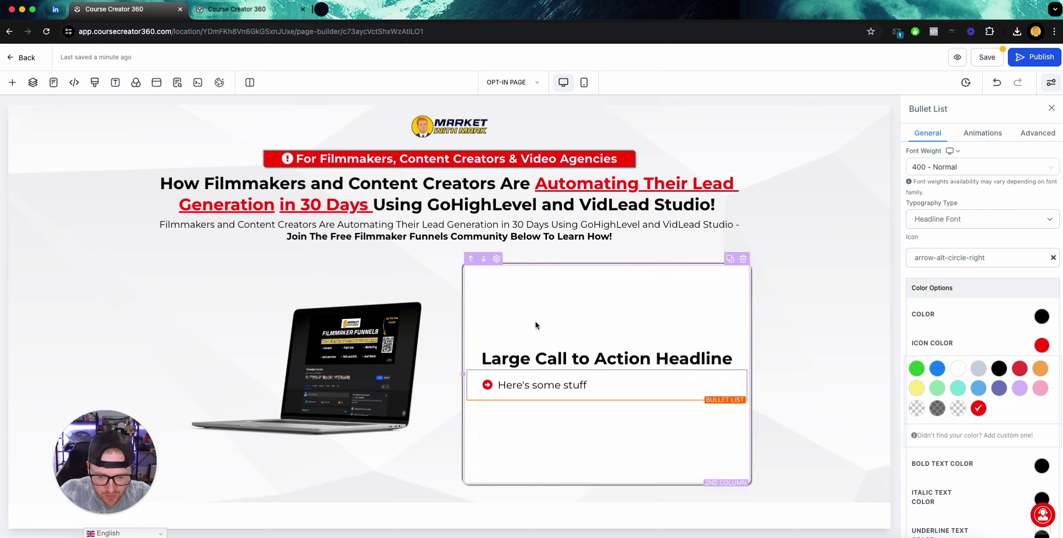
Switch the bullet list's icon back to check-circle by searching the icons for "check".
click(1001, 264)
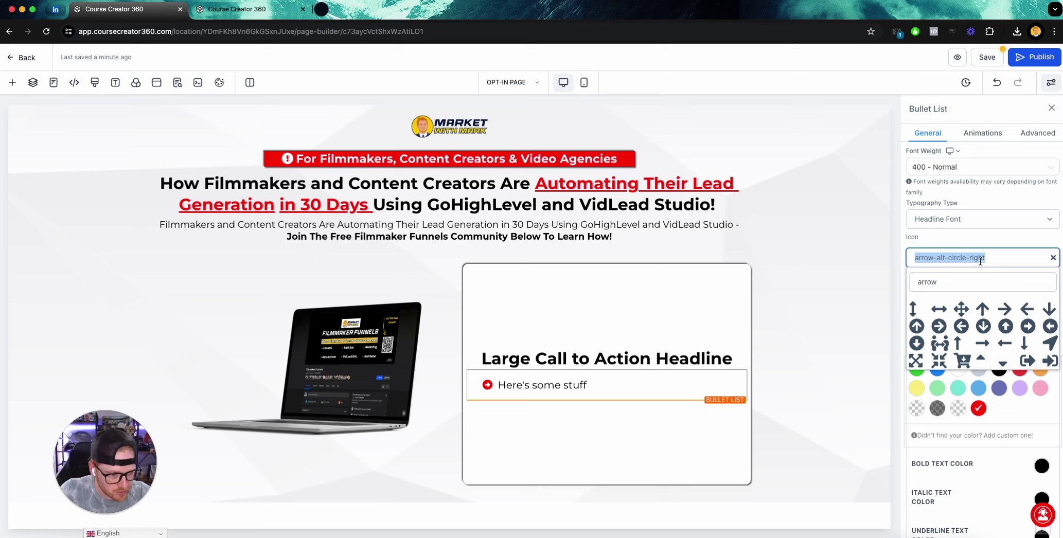
click(971, 288)
double_click(971, 289)
text(check)
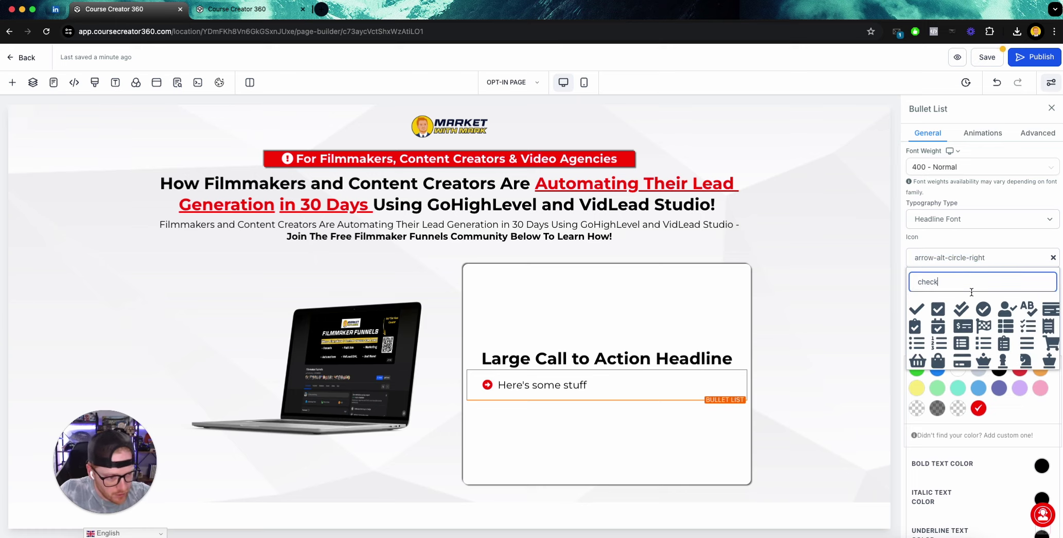
click(982, 311)
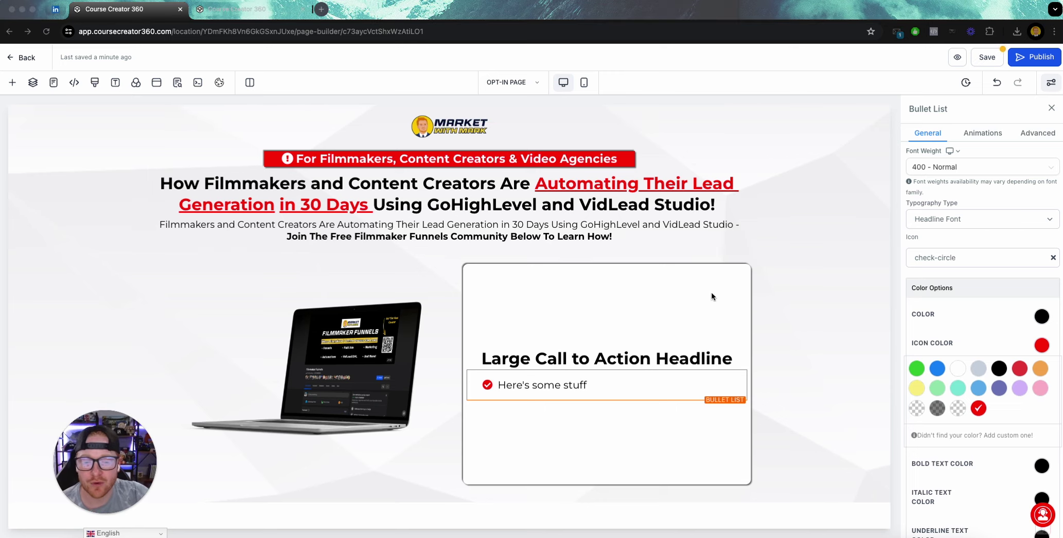
Replace the headline text in the white box with "What's Inside The Community".
double_click(635, 364)
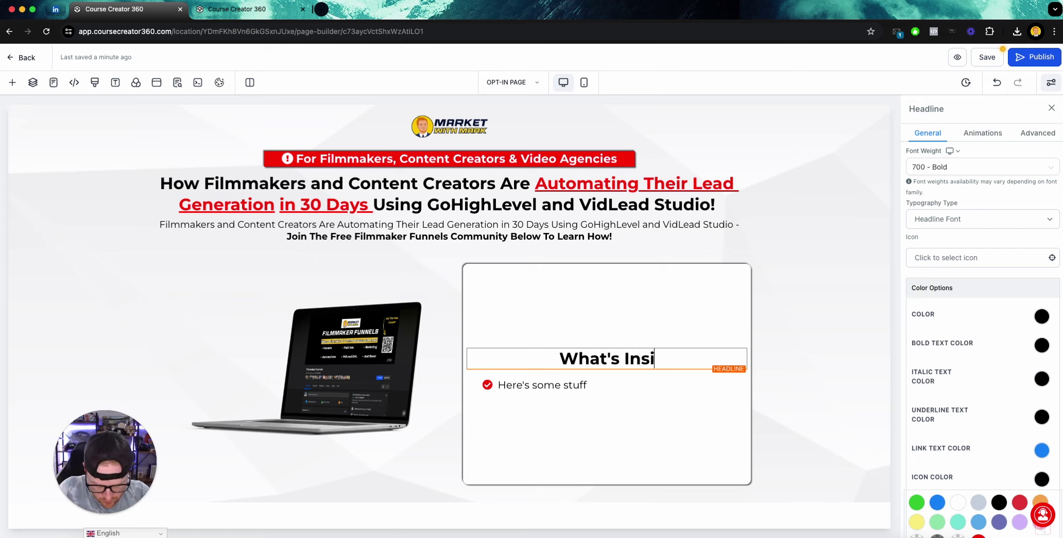
text(de THe Communit)
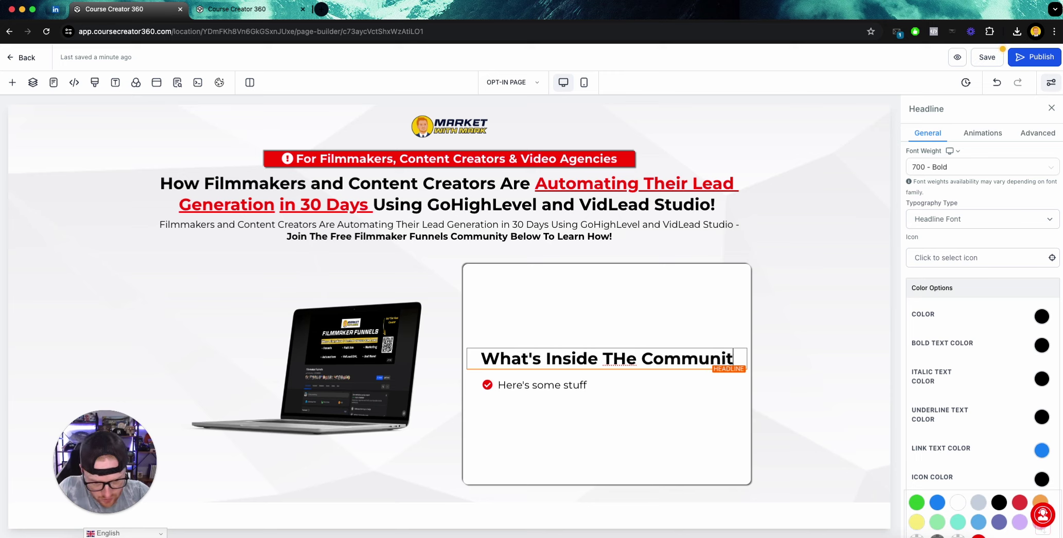
text(y)
click(620, 358)
key(BackSpace)
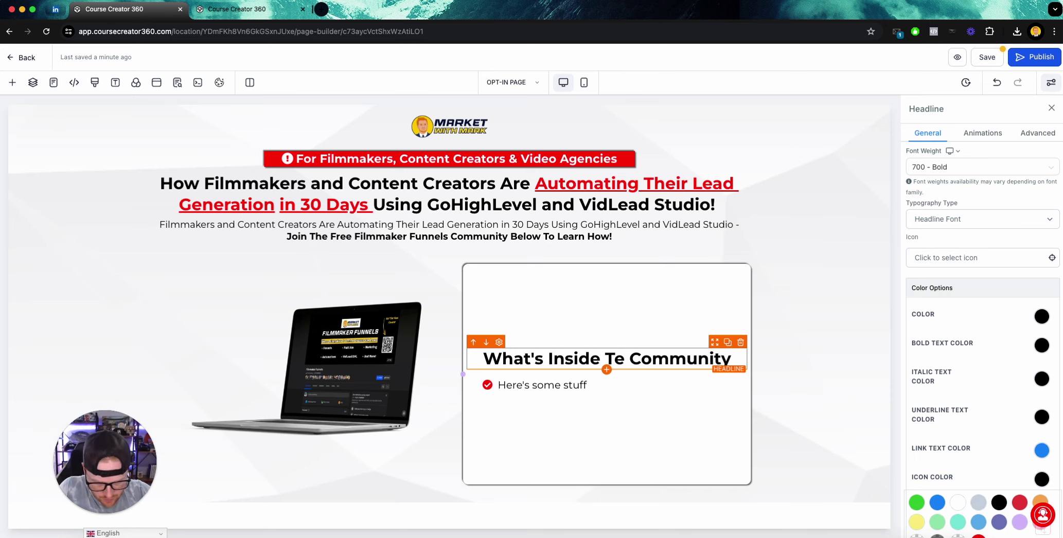
text(h)
Reword the white box headline to "What To Expect Inside The Community".
drag(535, 360, 526, 359)
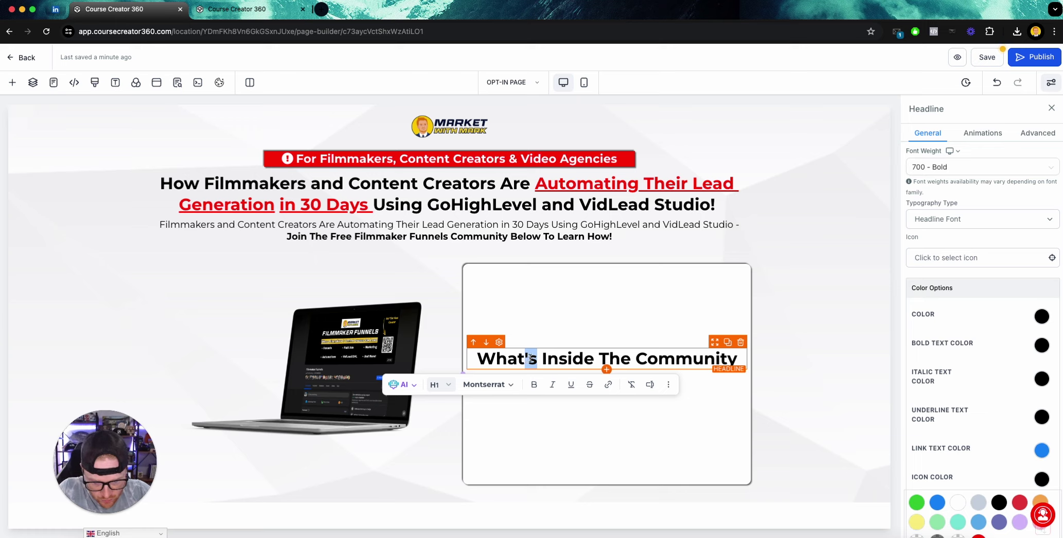
text(To E)
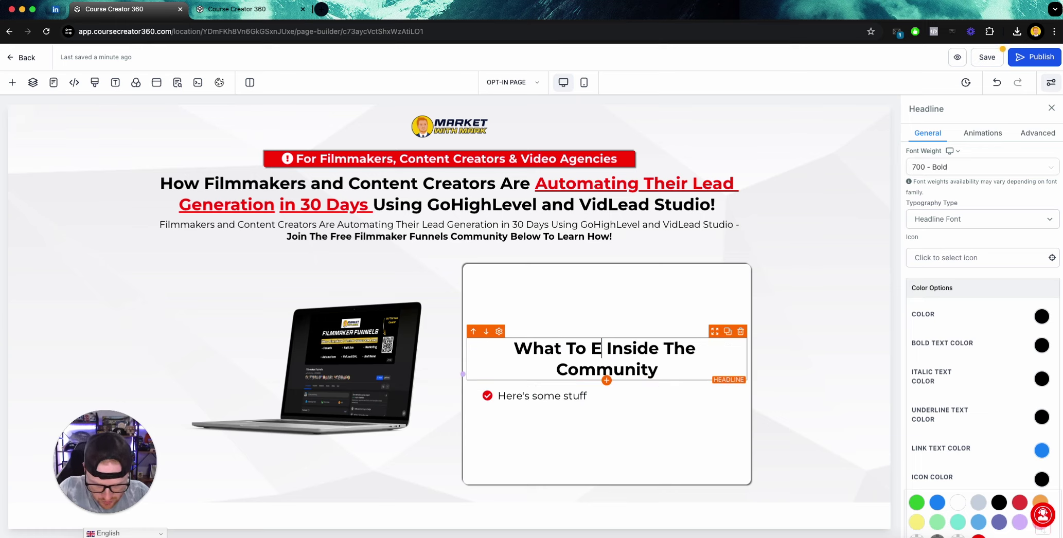
text(xpect)
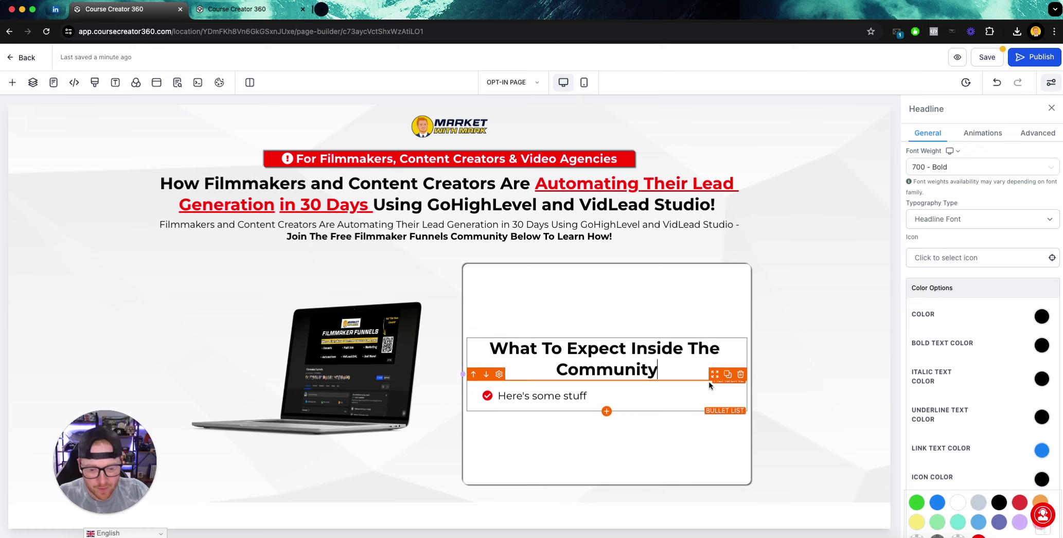
text( - F)
key(BackSpace)
key(BackSpace)
key(BackSpace)
key(BackSpace)
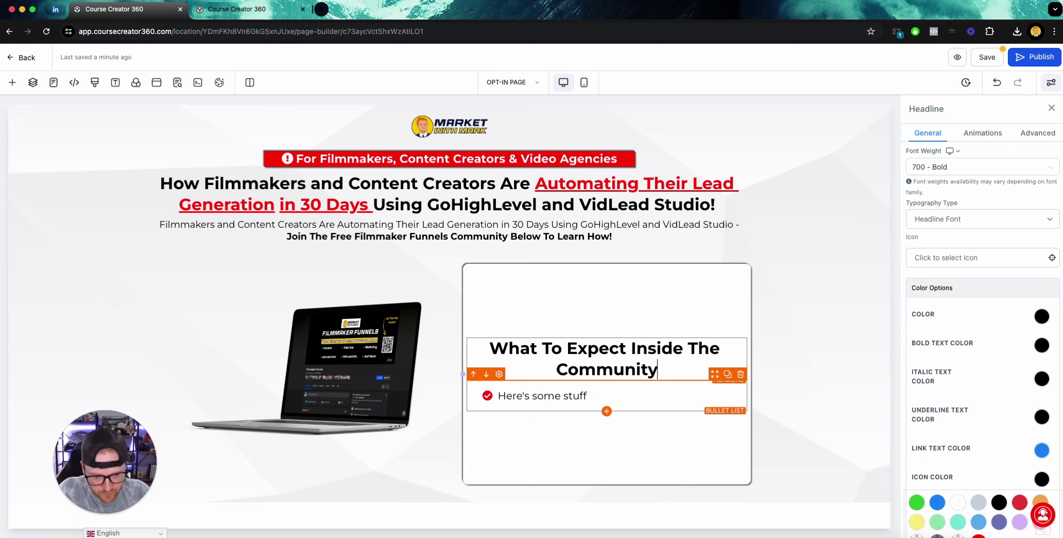
Add a Sub-Headline element between the white box headline and the bullet list, reading "Free Trainings On:".
click(12, 82)
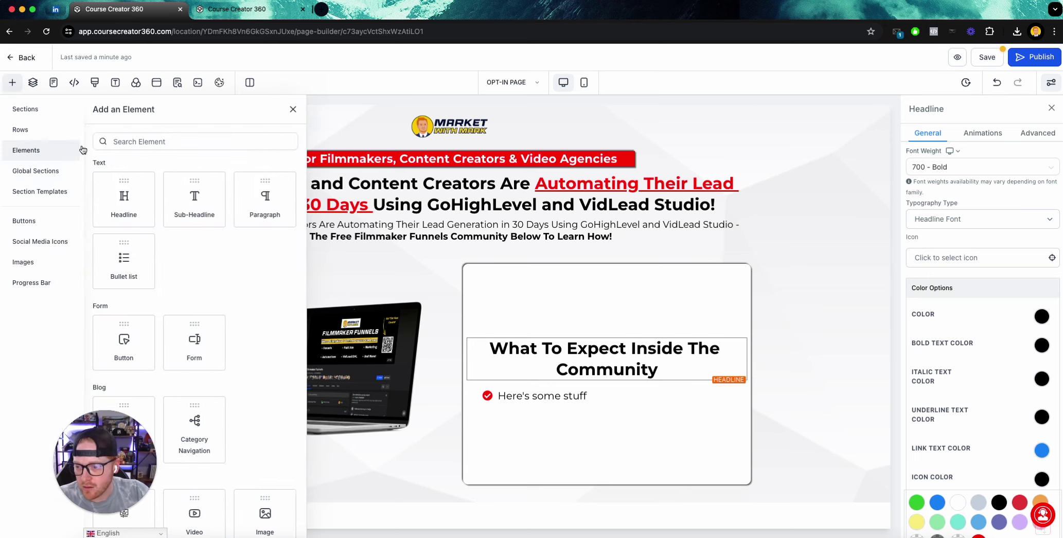
drag(224, 205, 516, 414)
click(474, 398)
triple_click(543, 379)
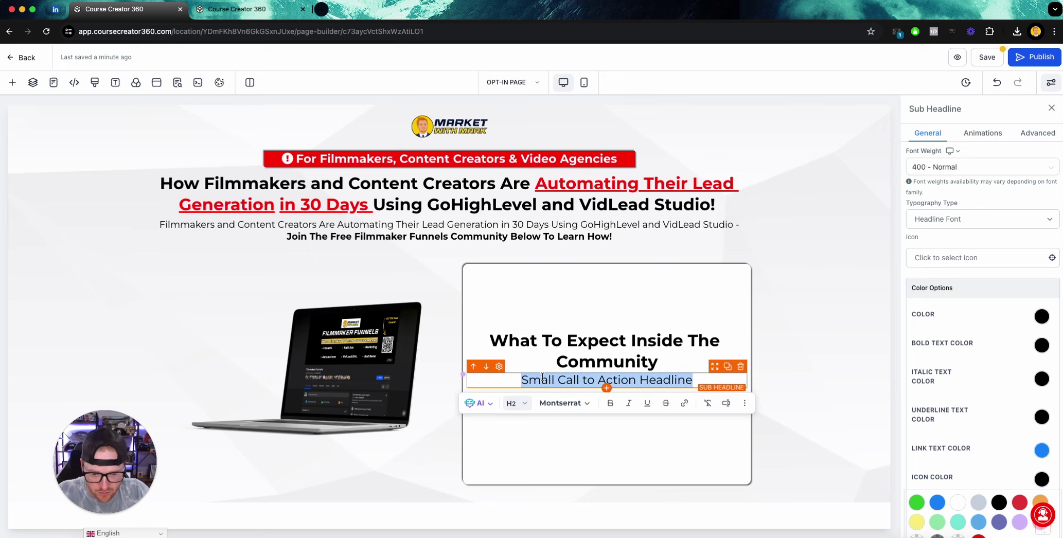
text(Free Train)
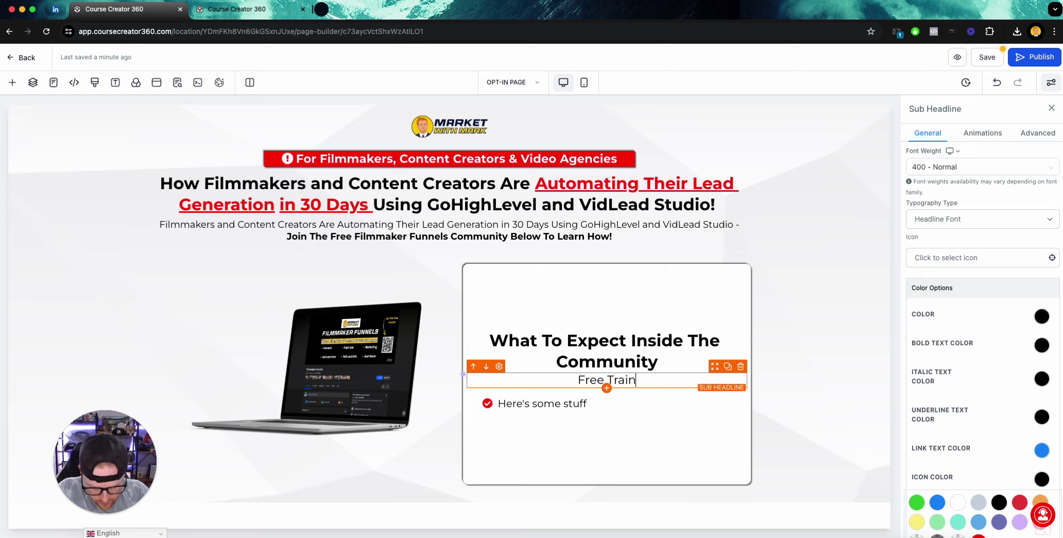
text(ings O)
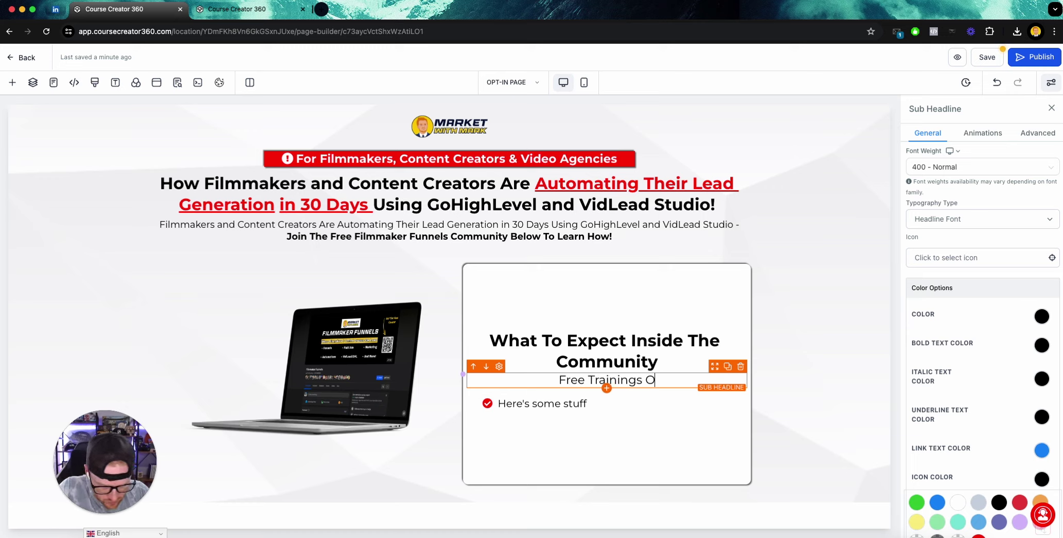
text(n:)
Left-align the "Free Trainings On:" sub-headline and make its text bold.
scroll(938, 263, up, 3)
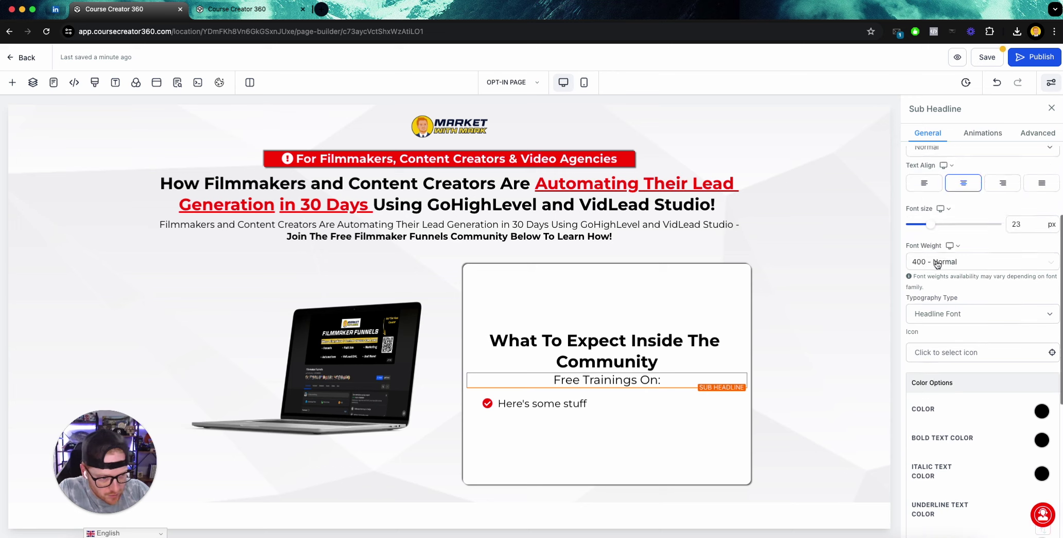
scroll(938, 263, up, 3)
click(925, 325)
triple_click(595, 381)
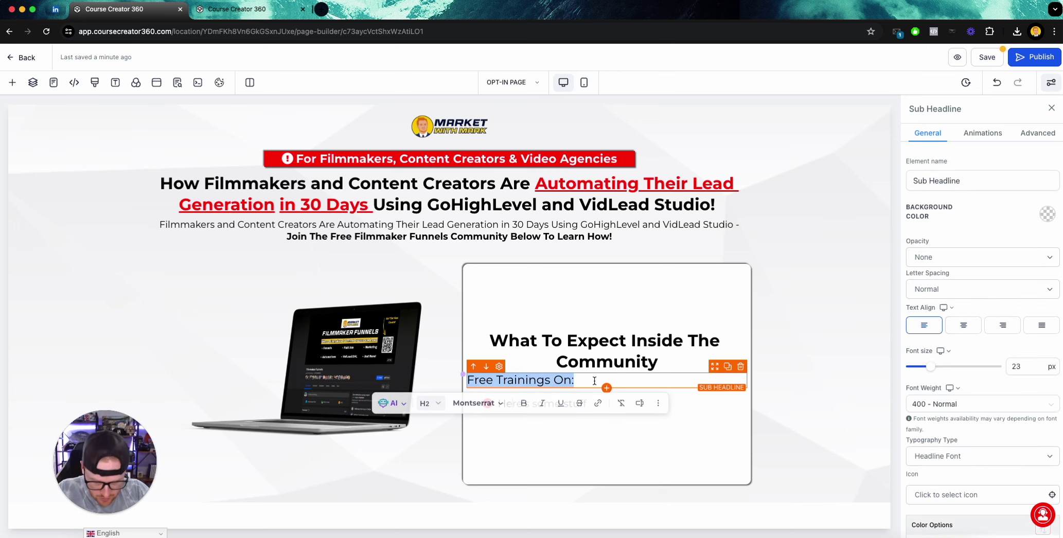
key(ctrl+b)
Set the sub-headline's bold text color to red and its top margin to 18 px.
scroll(955, 341, down, 8)
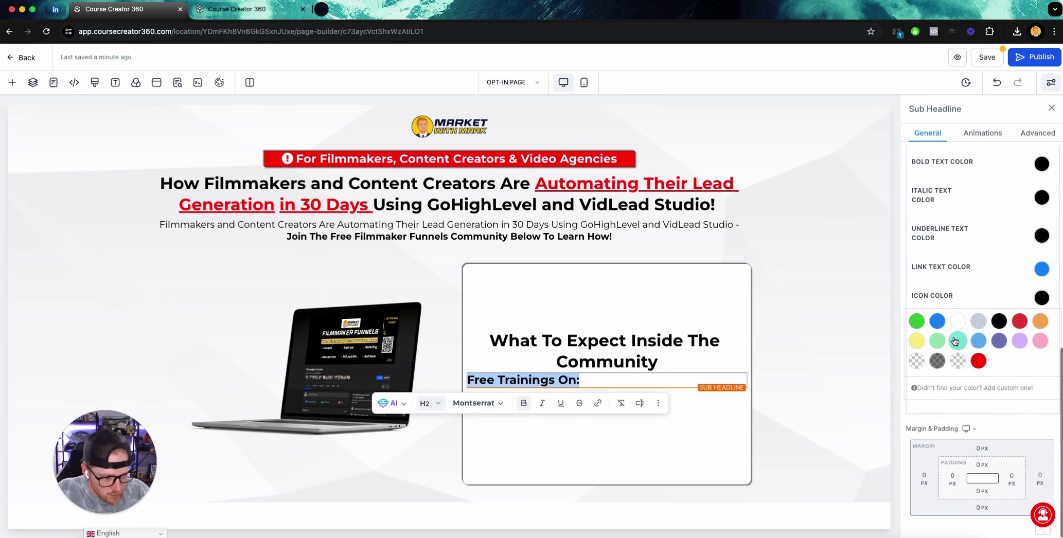
click(1041, 165)
click(972, 229)
scroll(984, 274, down, 3)
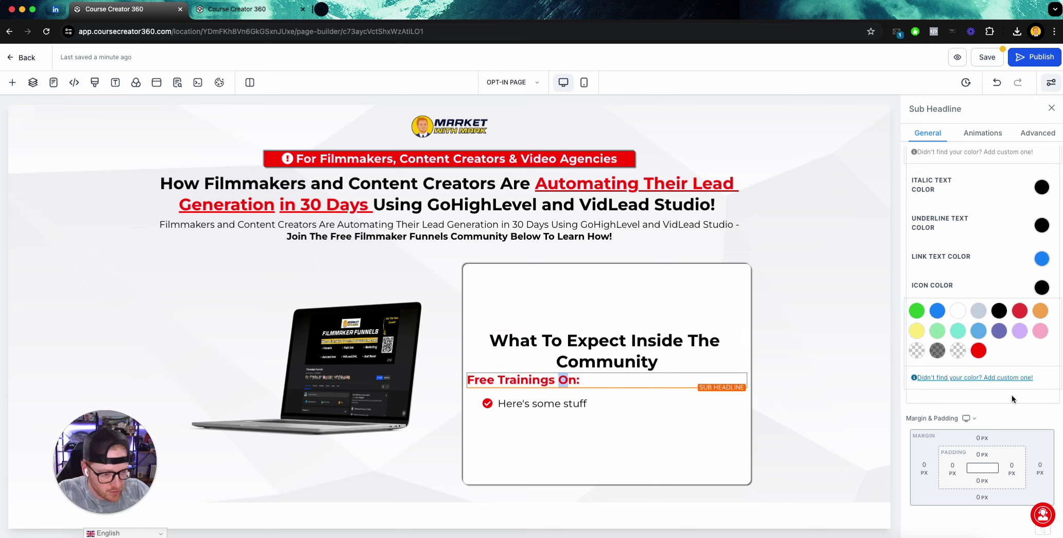
click(982, 437)
drag(954, 462, 965, 462)
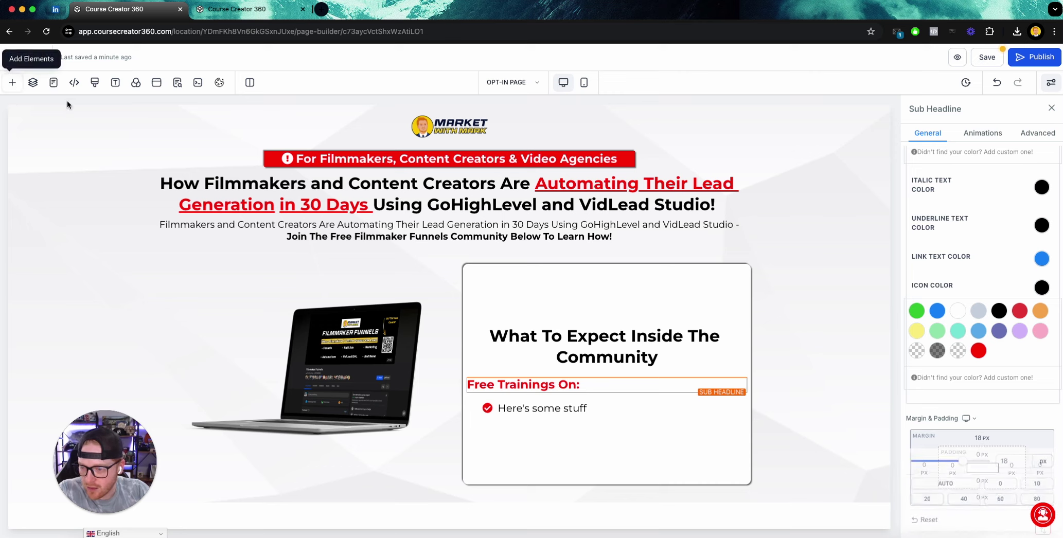
Add a Divider element between the white box headline and the sub-headline, and color it red.
click(12, 82)
click(143, 141)
text(di)
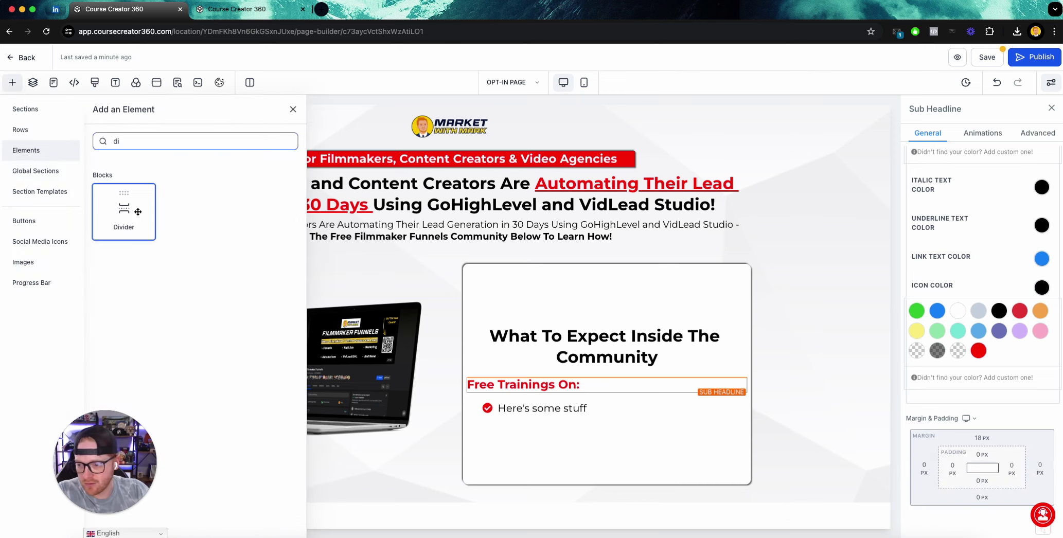
drag(138, 212, 563, 378)
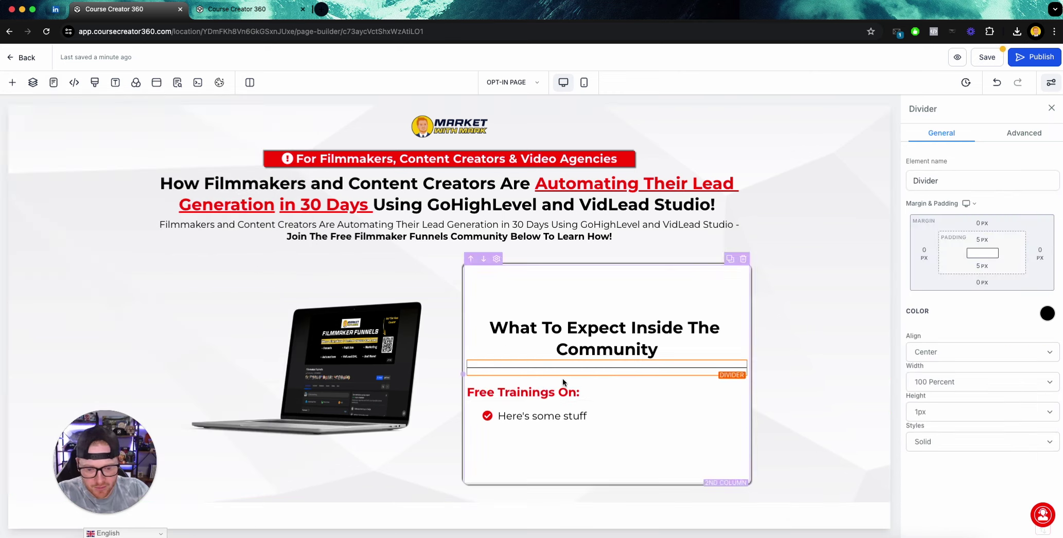
click(1046, 315)
click(973, 376)
Set the divider's width to 75 Percent and its height to 2px.
scroll(959, 392, down, 1)
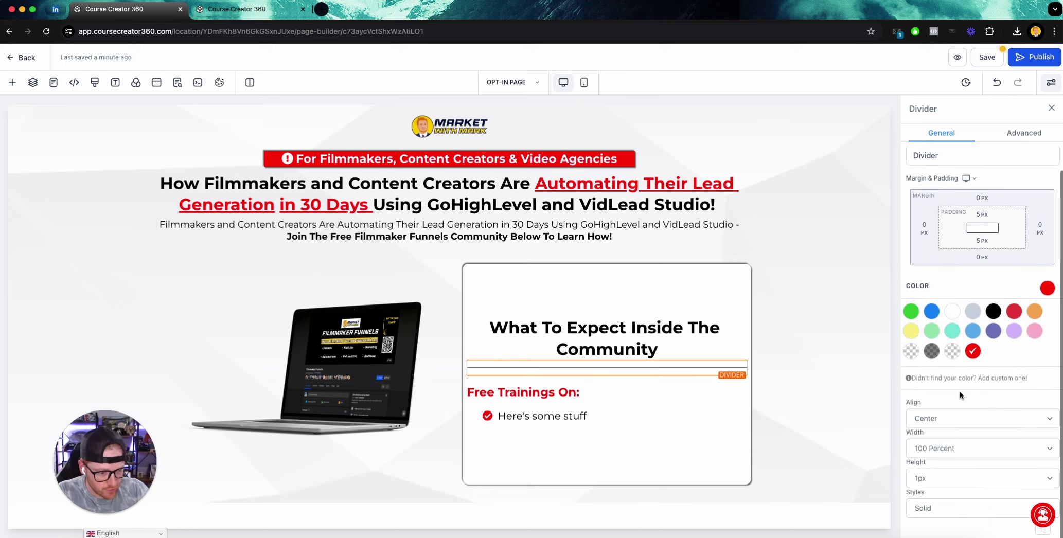
click(926, 452)
click(929, 389)
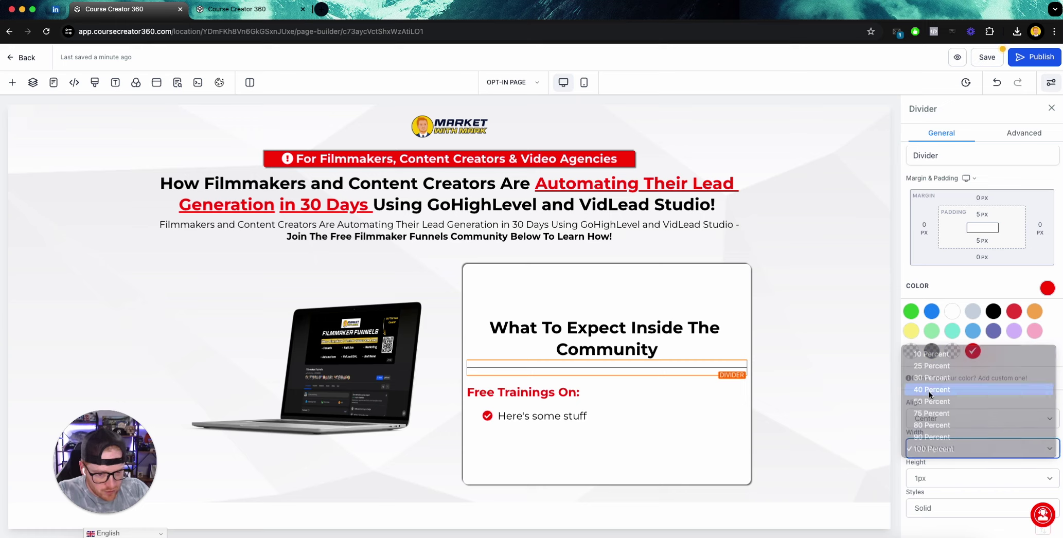
click(933, 449)
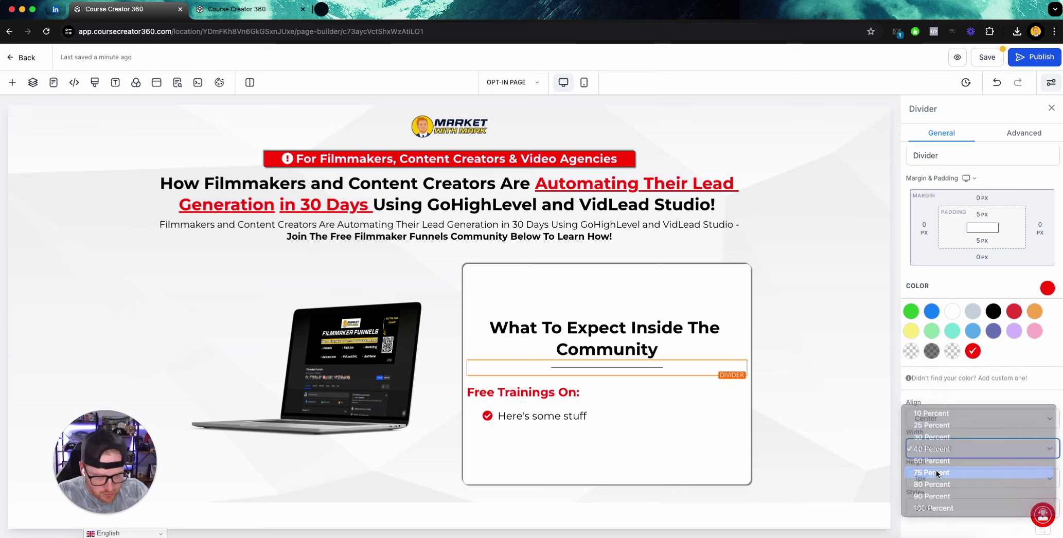
click(936, 470)
click(934, 478)
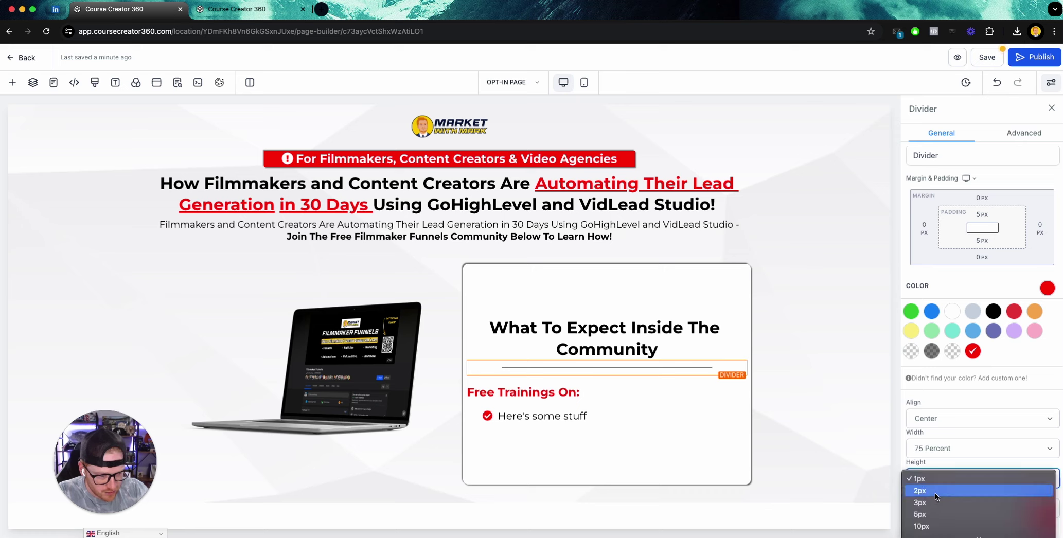
click(927, 493)
click(625, 330)
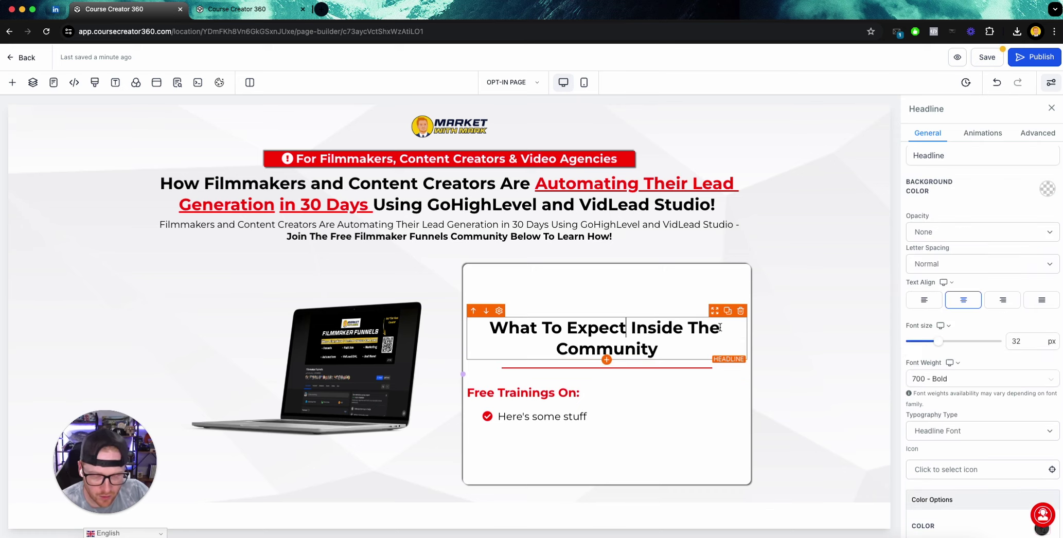
Replace the bullet list text with VidLead/GHL, Funnels, Automations, Paid Ads, Marketing Strategies, & More!
click(587, 417)
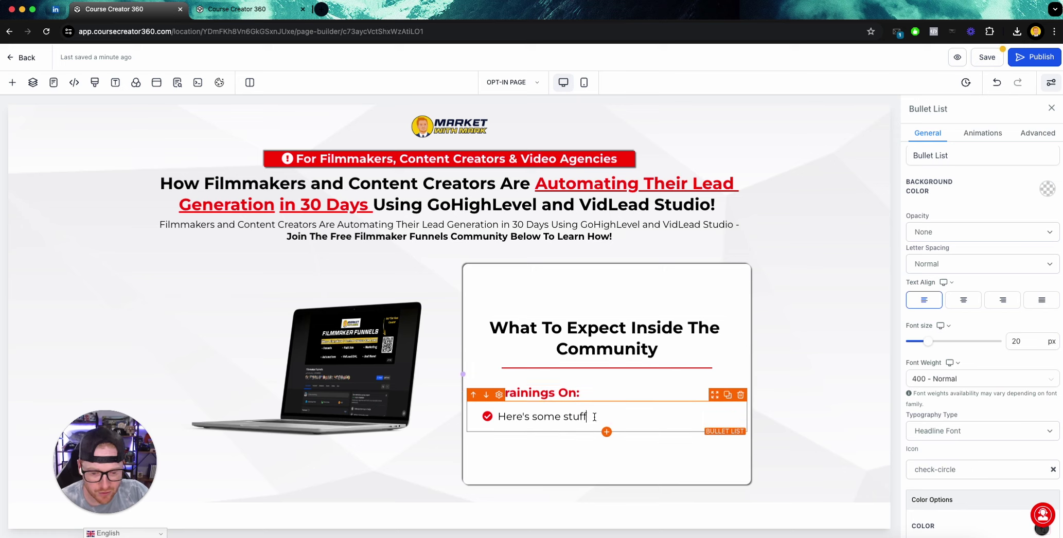
drag(587, 416, 506, 417)
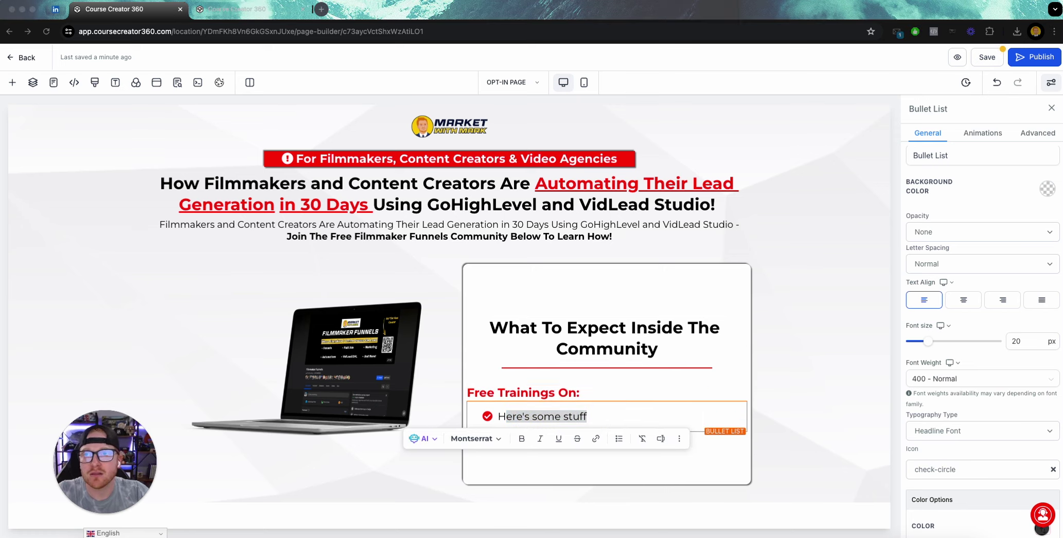
drag(588, 417, 497, 417)
text(VidLead/GHL Funnels Automations Paid Ads Marketing Strategies & More!)
Space out the bullet items as separate list entries and make the whole list bold.
click(568, 391)
key(Return)
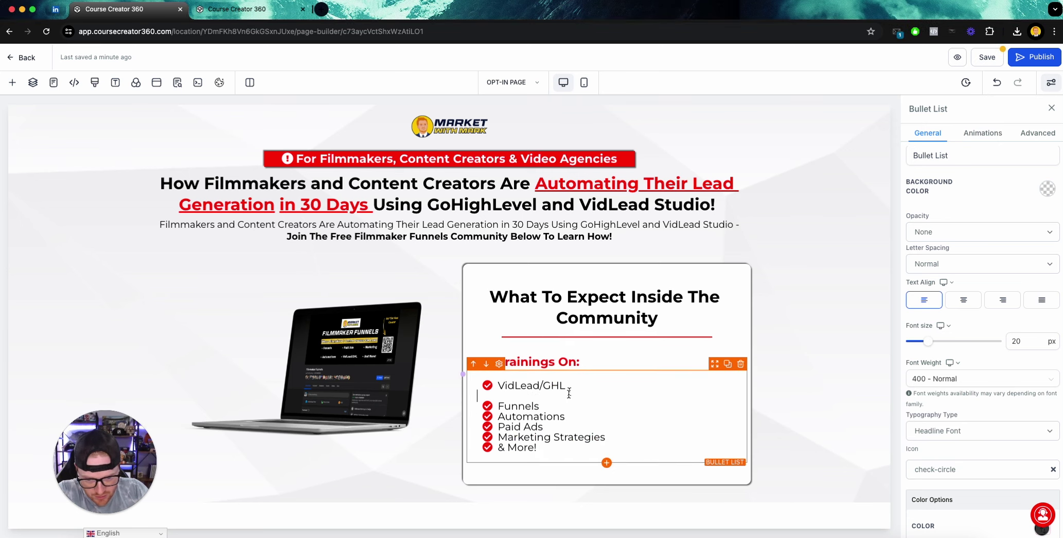
key(Return)
key(Return)
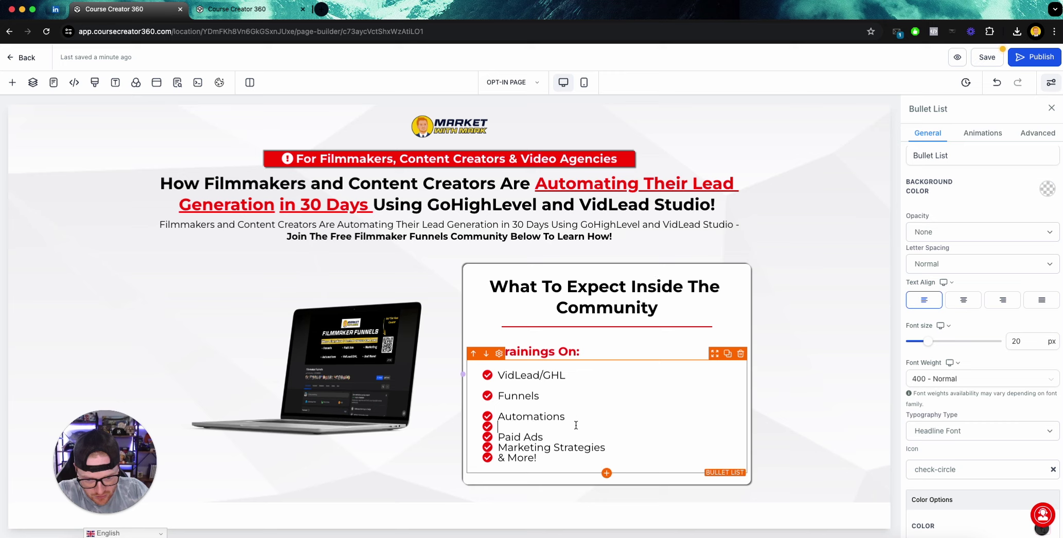
drag(546, 471, 492, 370)
key(super+b)
click(783, 352)
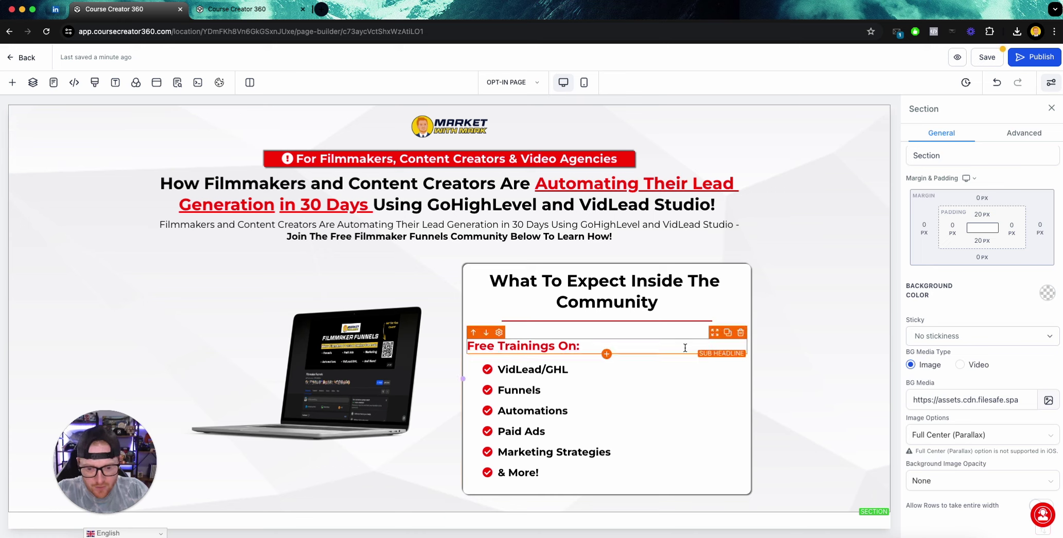
Shift the boundary between the laptop image column and the white box column slightly to the right.
click(458, 376)
mouse_move(464, 376)
mouse_down()
mouse_move(516, 382)
mouse_move(435, 380)
mouse_move(512, 381)
mouse_move(449, 378)
mouse_move(464, 379)
mouse_up()
click(796, 289)
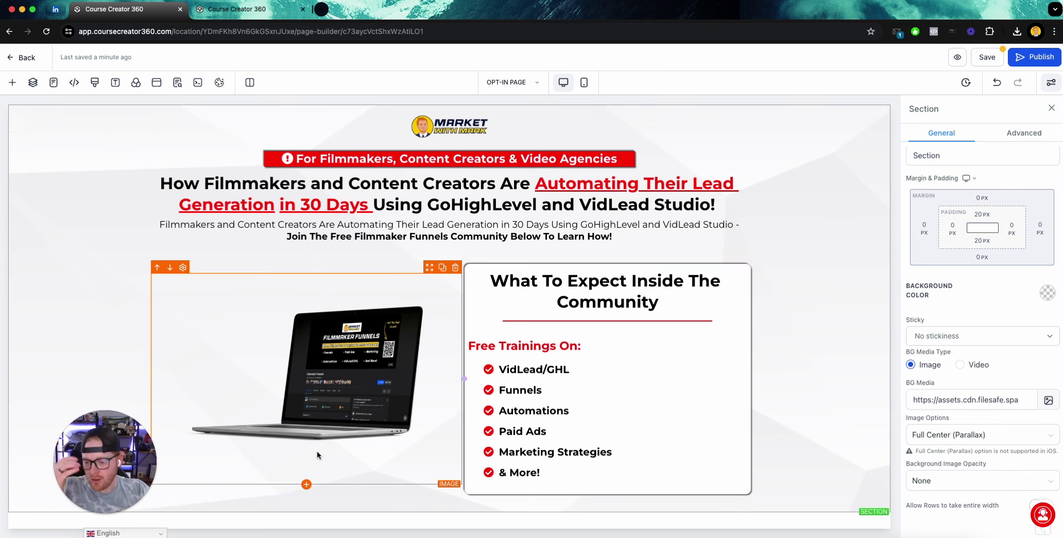
Add a Button element beneath the laptop mockup image.
click(306, 486)
click(112, 135)
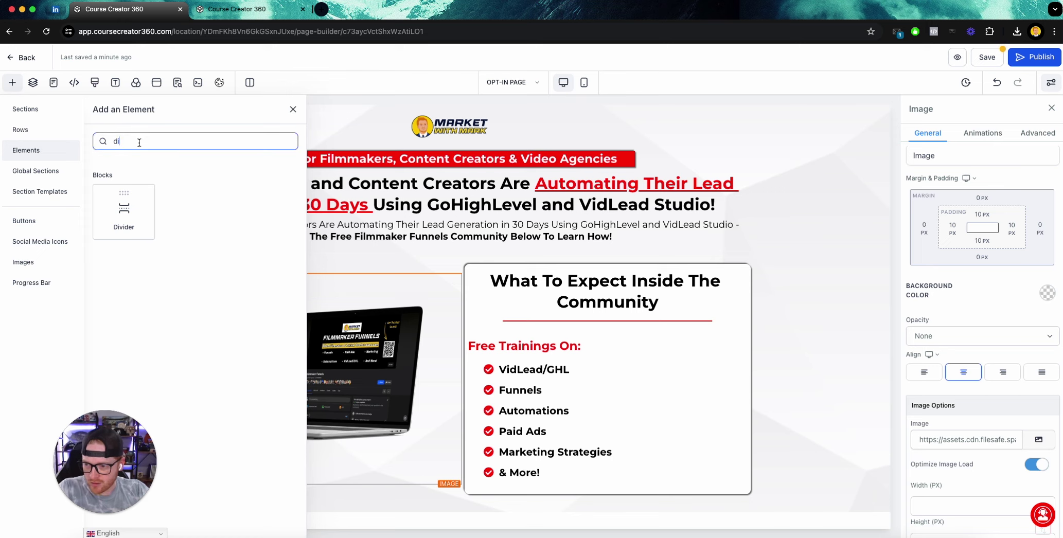
key(BackSpace)
key(BackSpace)
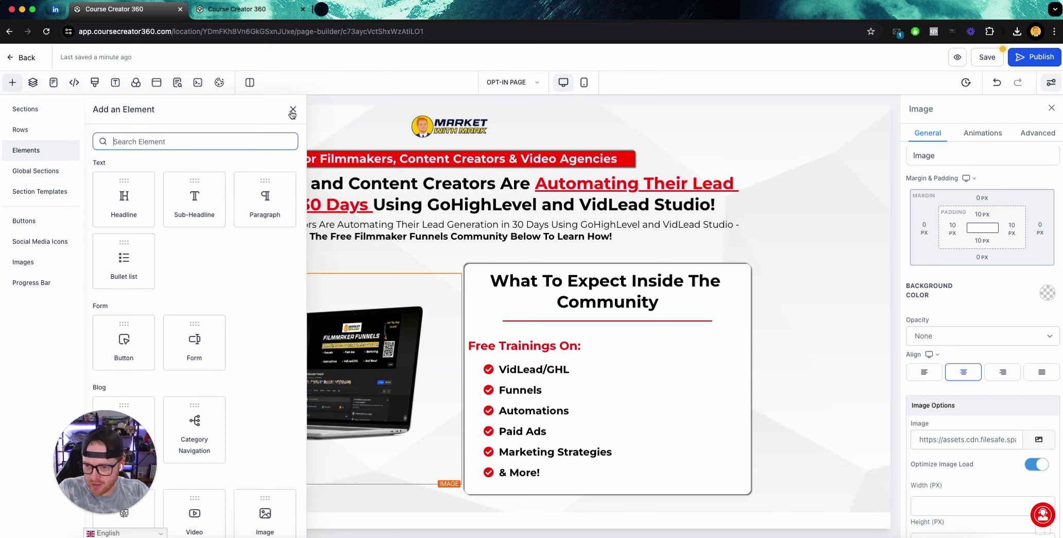
click(126, 348)
Check the page's layout in mobile mode, then return to the desktop view.
click(584, 82)
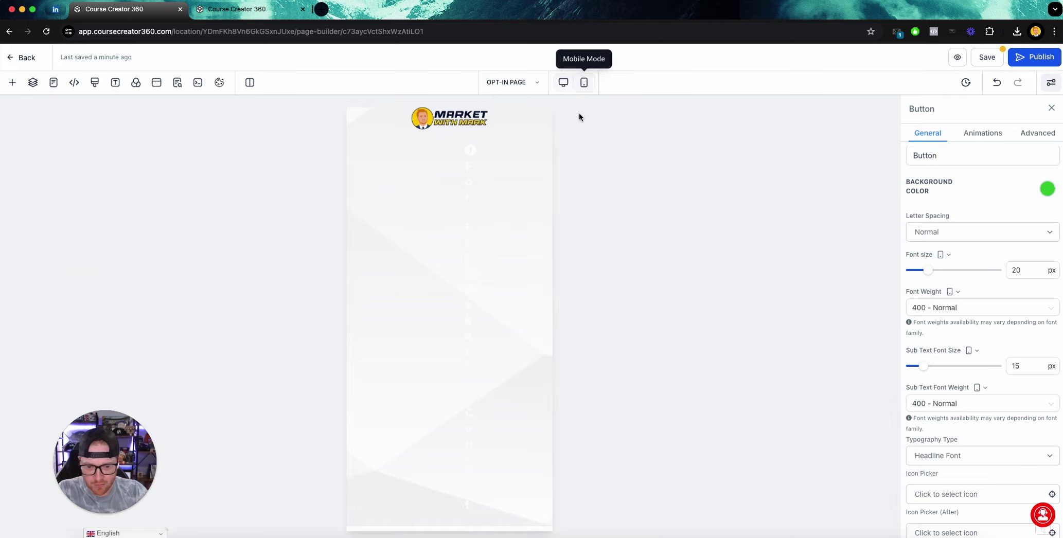
scroll(455, 296, down, 7)
scroll(456, 295, up, 8)
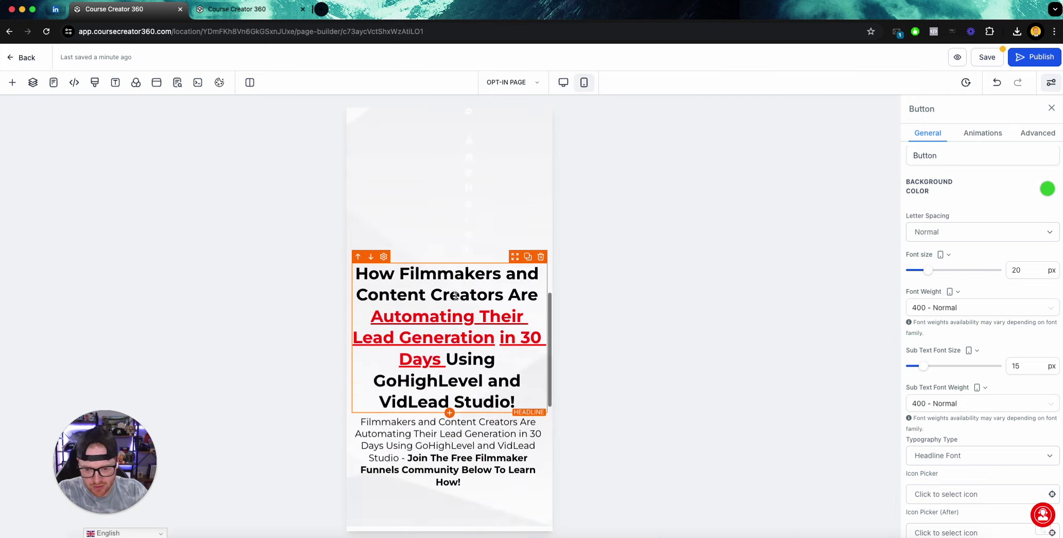
scroll(456, 296, down, 5)
click(564, 82)
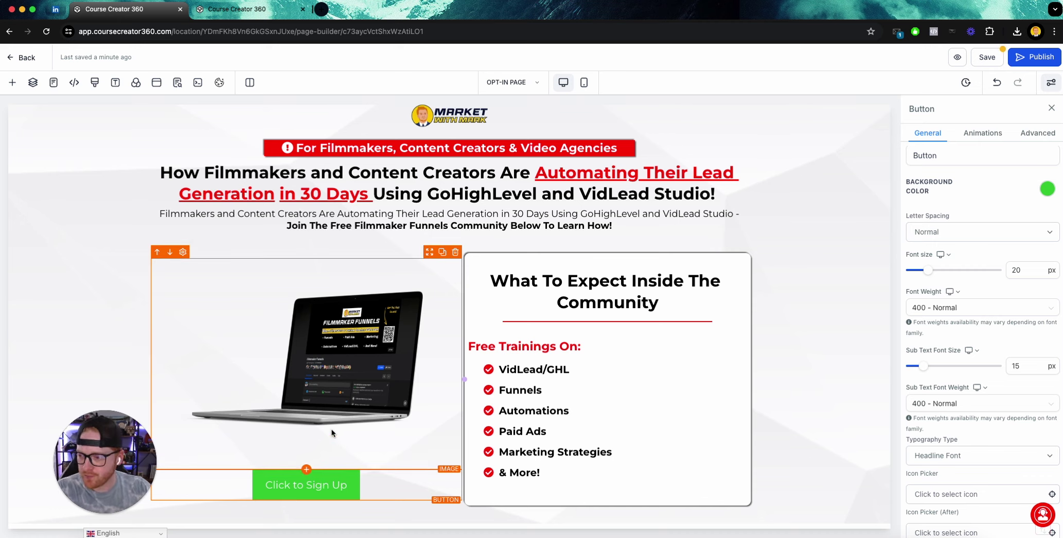
Change the sign-up button's background color to the bright red used in the page's banner.
click(1048, 188)
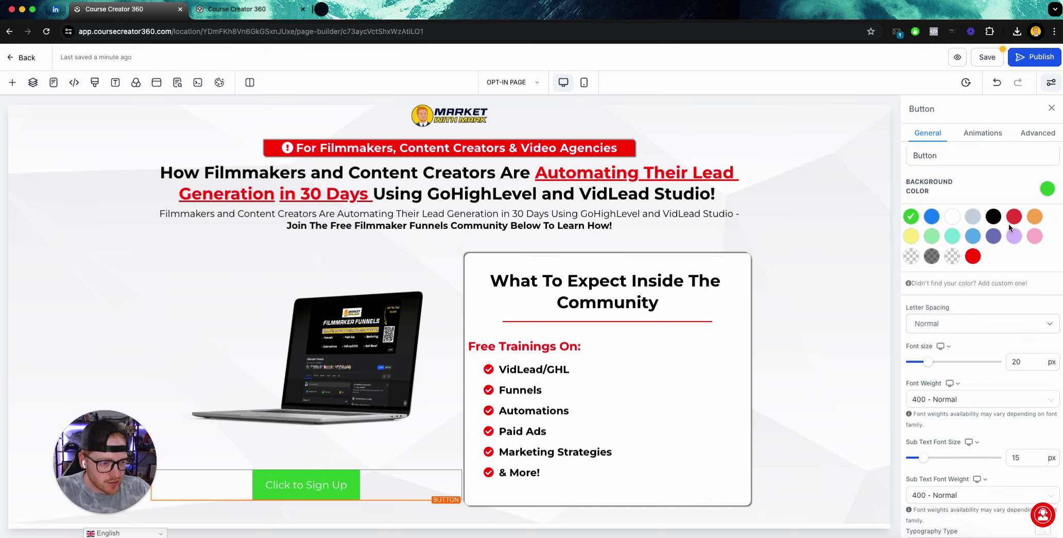
click(975, 257)
scroll(1045, 268, down, 2)
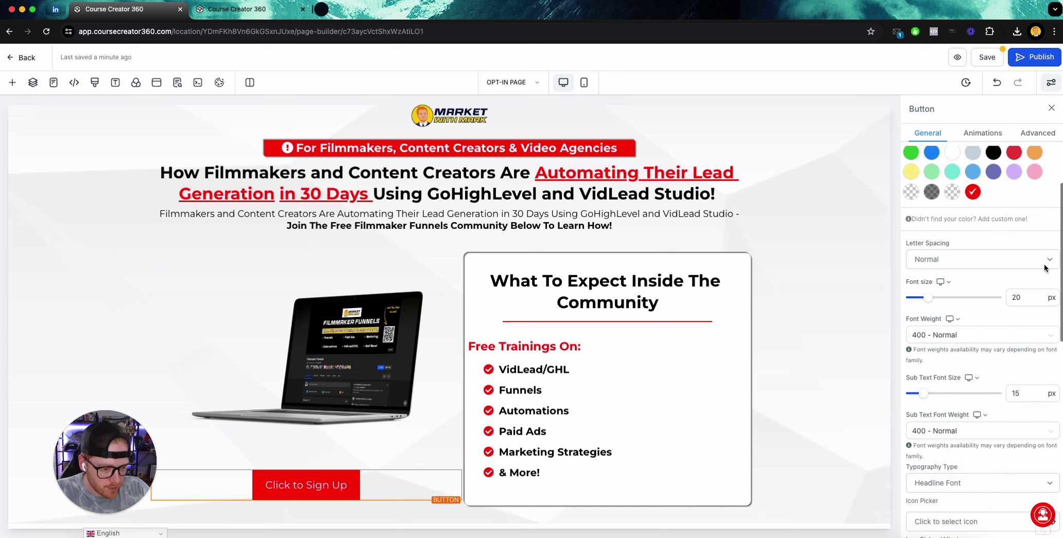
click(1037, 133)
scroll(988, 206, up, 2)
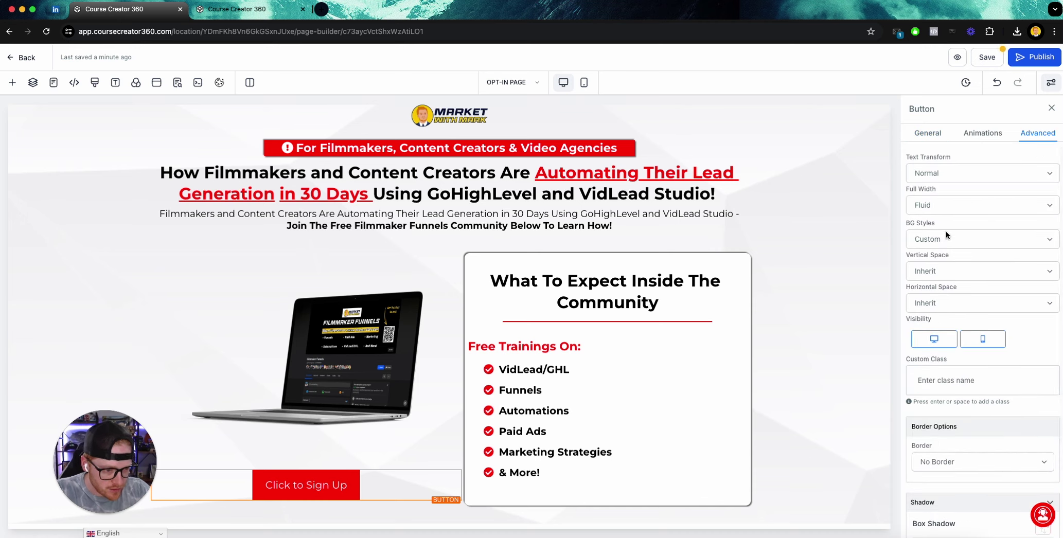
scroll(953, 226, down, 3)
scroll(953, 253, up, 3)
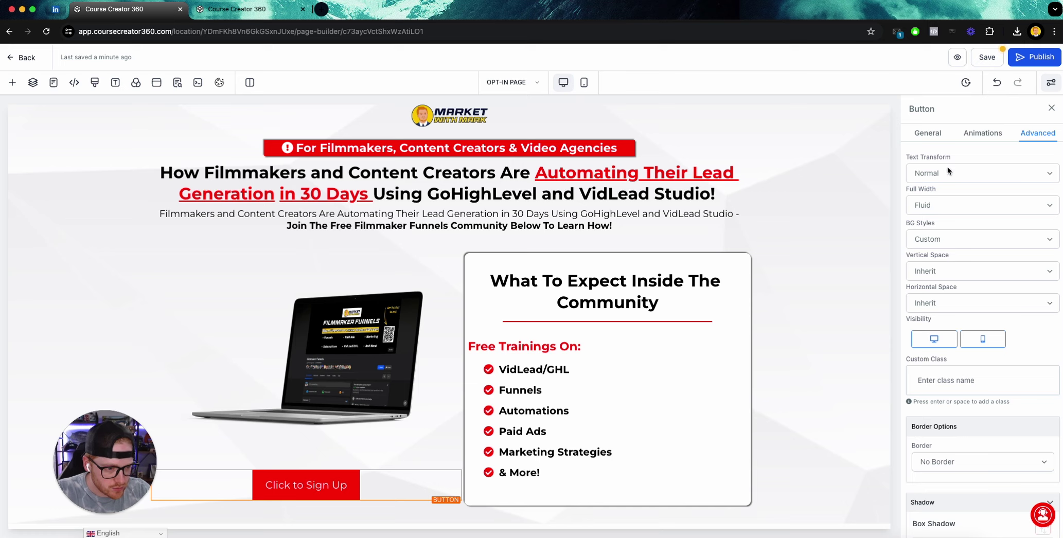
click(933, 135)
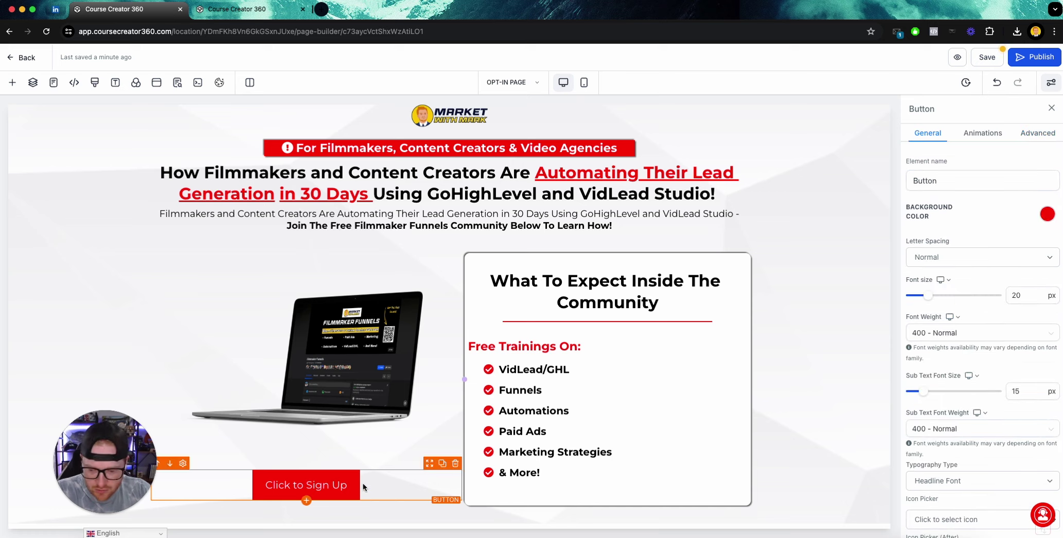
Give the sign-up button a full border and open the color choices for that border.
click(1042, 135)
scroll(962, 211, down, 3)
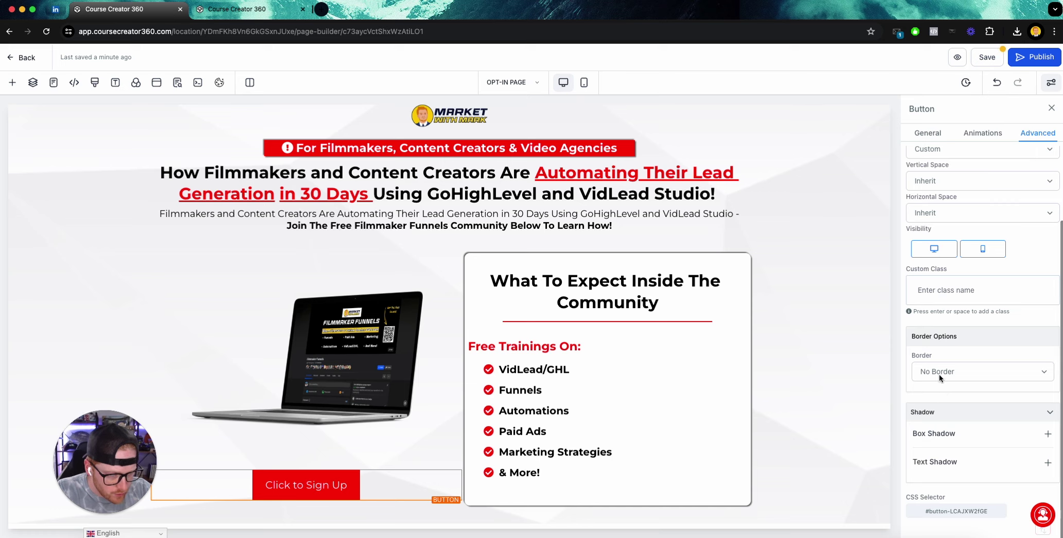
click(940, 373)
click(941, 385)
scroll(948, 372, down, 3)
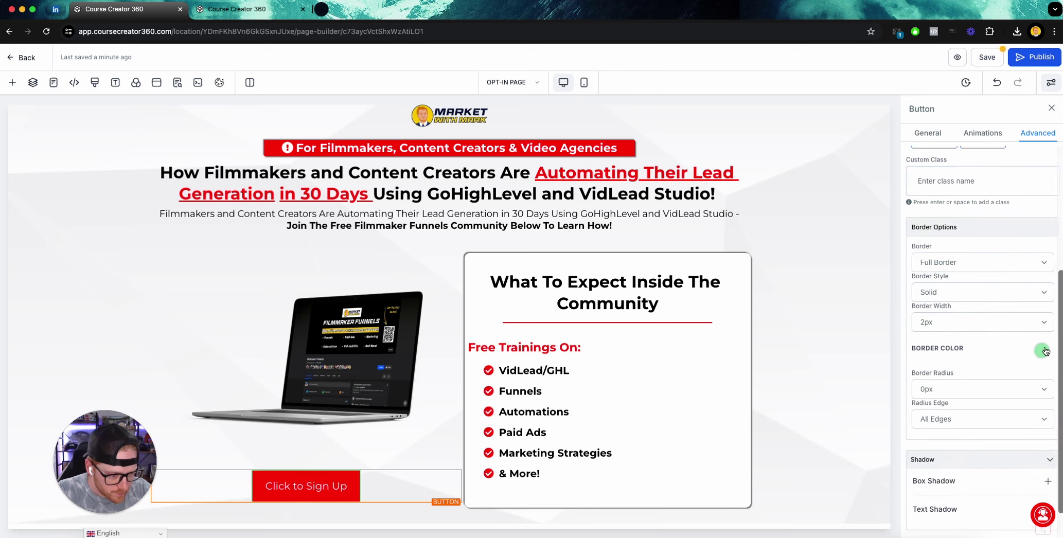
click(1042, 350)
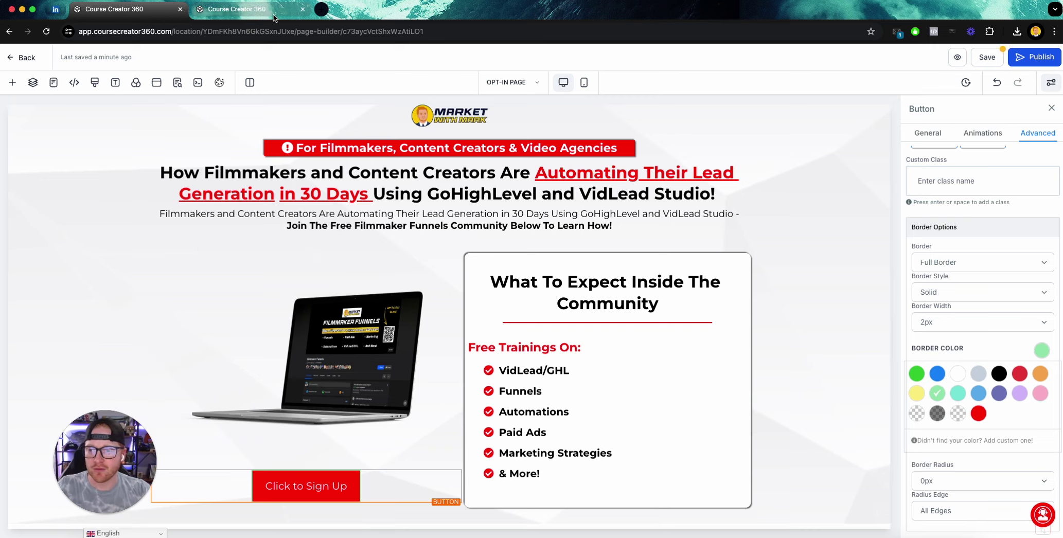
click(321, 9)
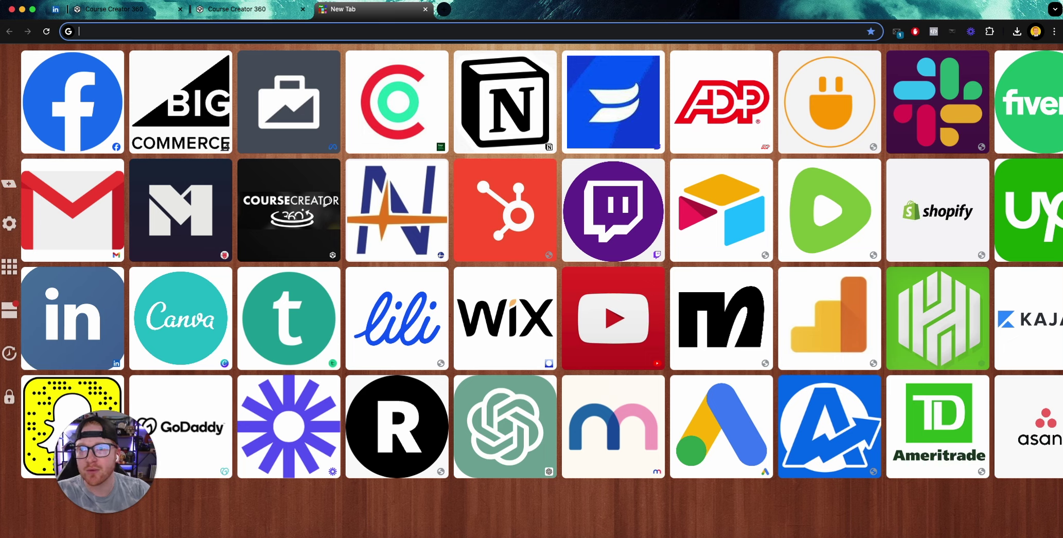
click(118, 9)
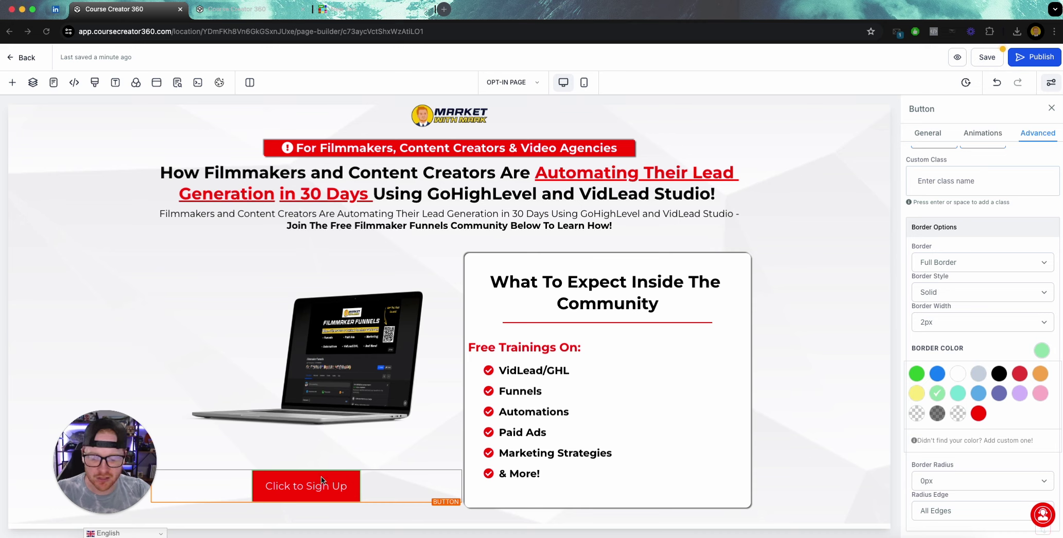
Give the sign-up button's border a new custom color #F1C526 and a 15px radius.
click(953, 445)
click(966, 478)
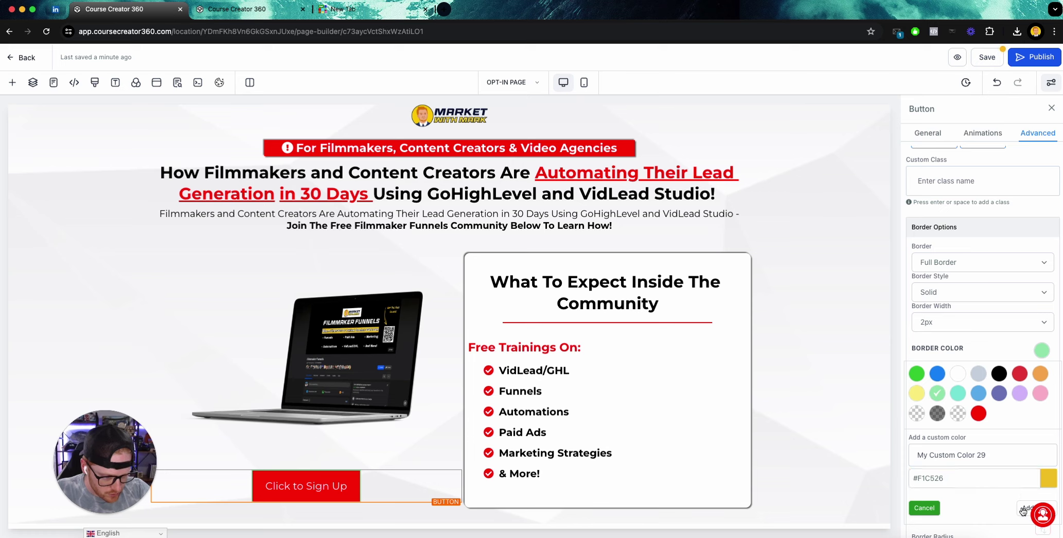
click(1025, 508)
scroll(1024, 267, down, 3)
click(964, 348)
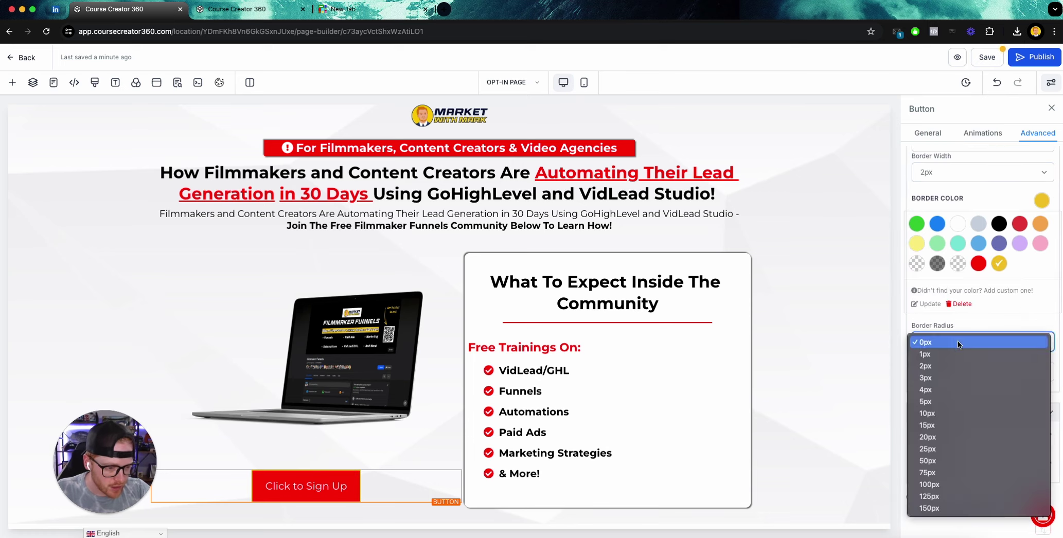
click(951, 423)
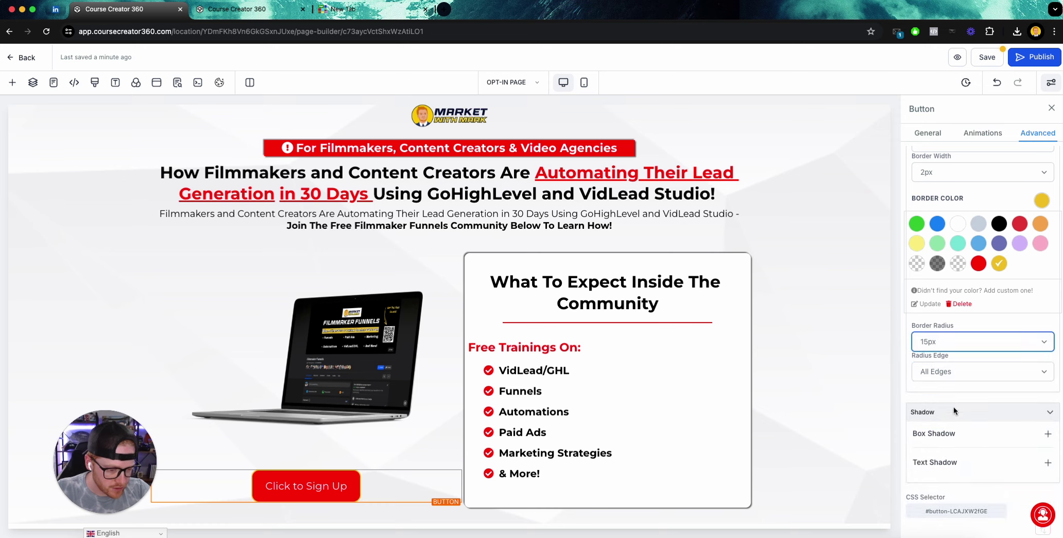
Look through the button's general, animation and advanced options, including its text transform, width and background style choices.
scroll(997, 417, up, 5)
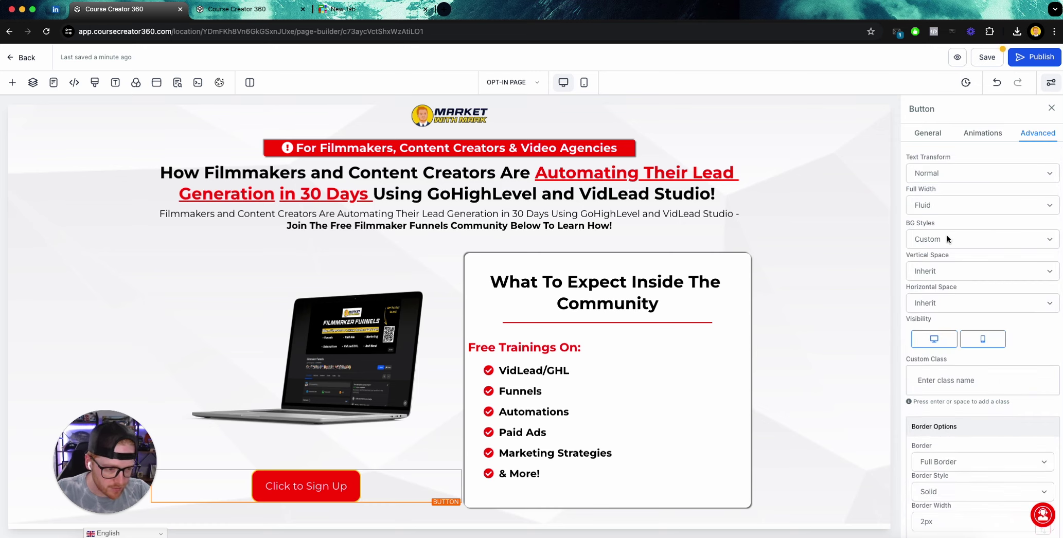
click(953, 166)
click(955, 174)
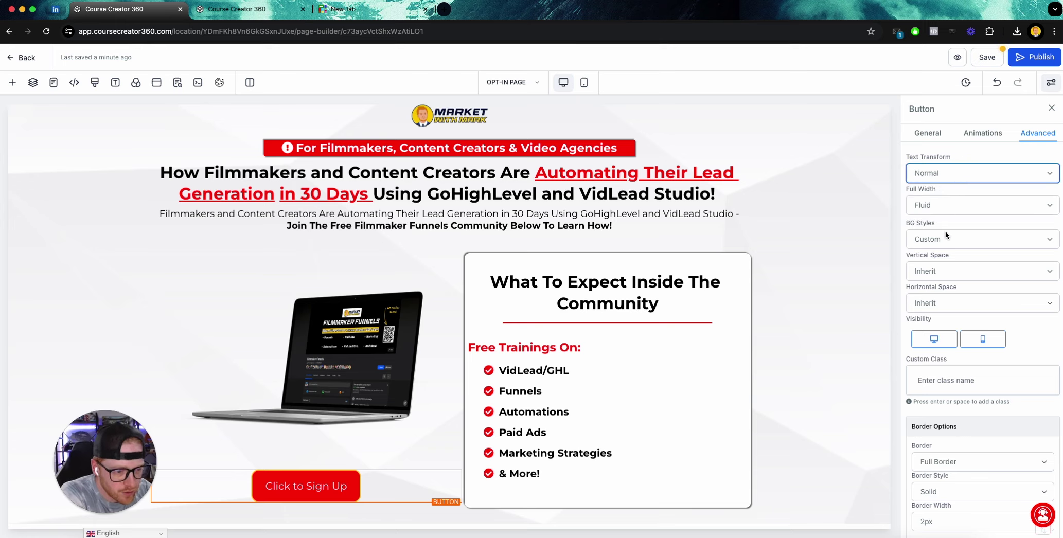
scroll(945, 222, down, 5)
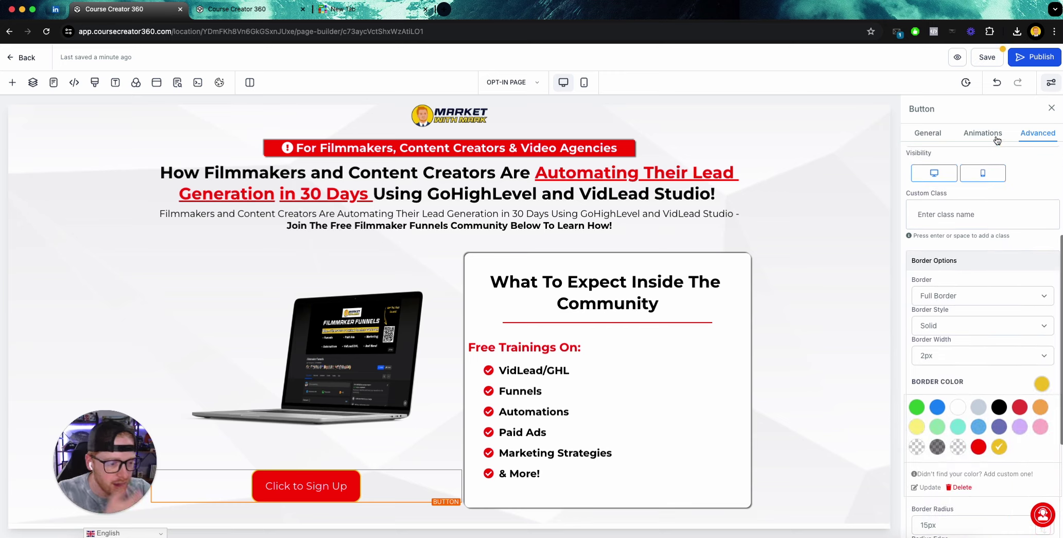
click(981, 134)
click(928, 133)
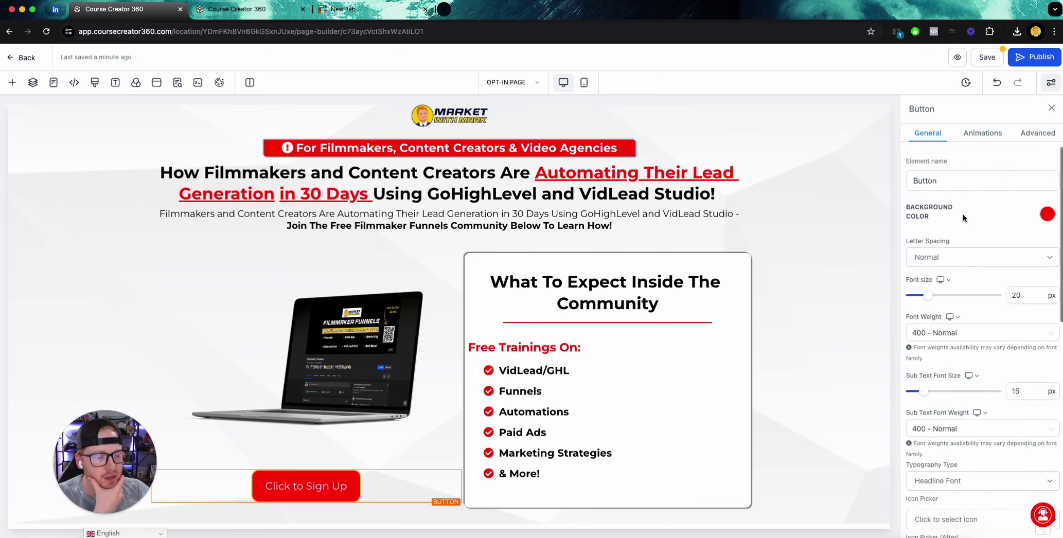
scroll(955, 234, down, 6)
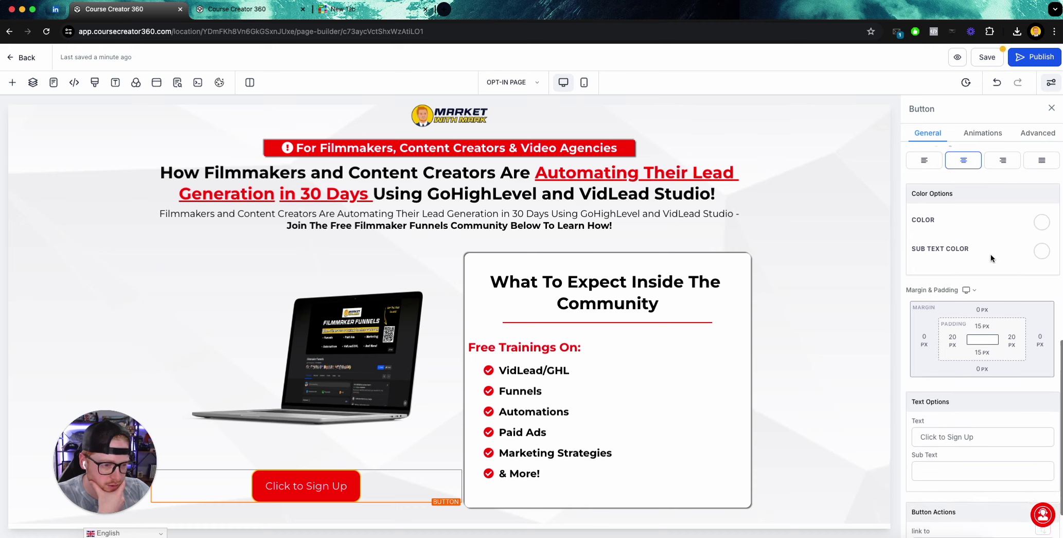
scroll(993, 253, up, 8)
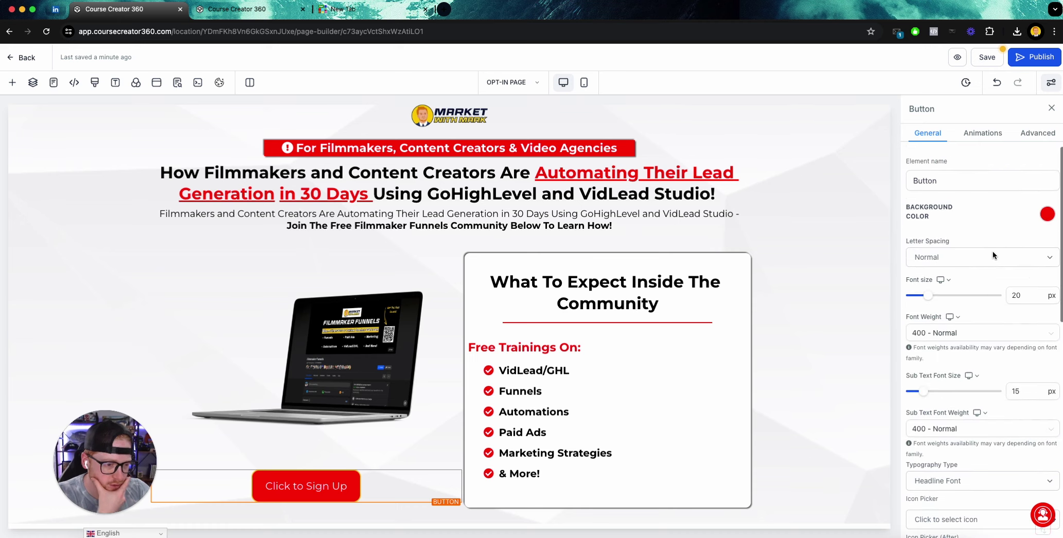
click(982, 133)
scroll(959, 222, down, 6)
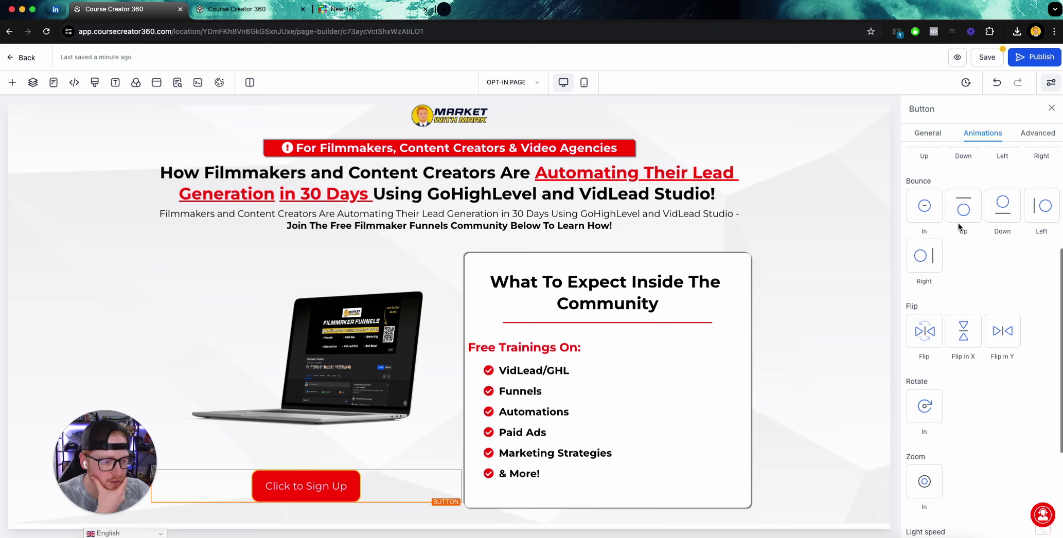
scroll(957, 227, up, 6)
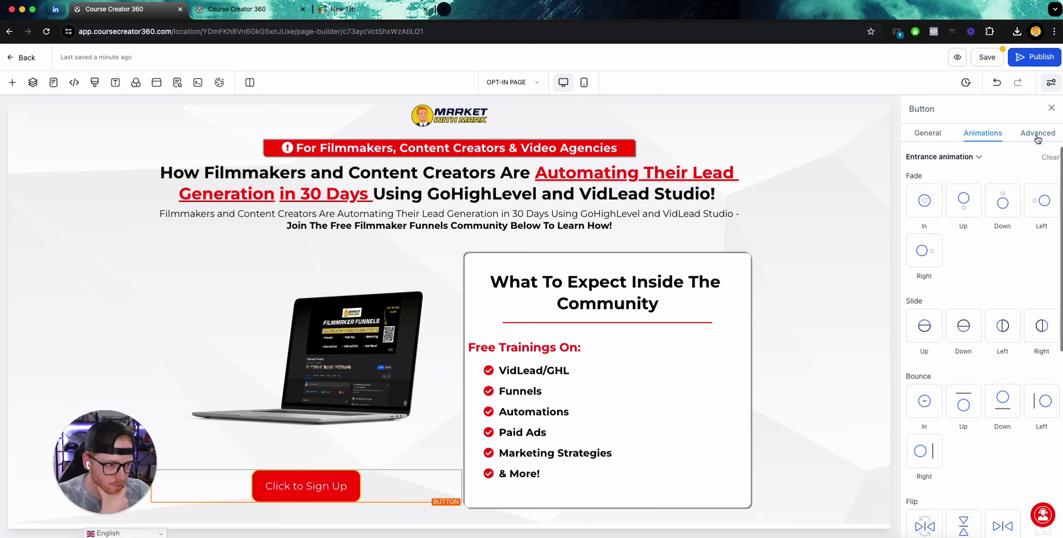
click(1038, 132)
click(939, 239)
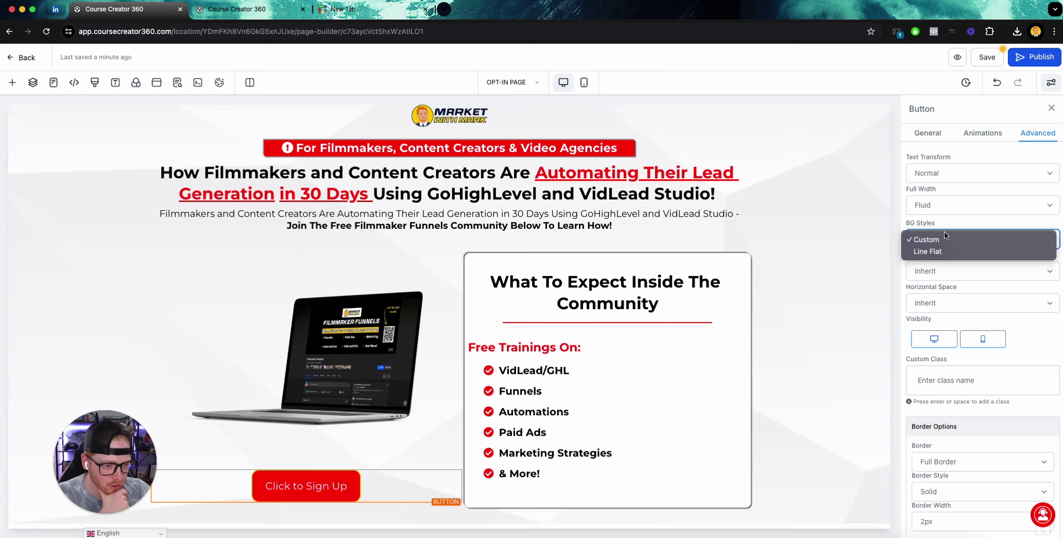
click(934, 206)
click(970, 169)
key(Escape)
click(978, 209)
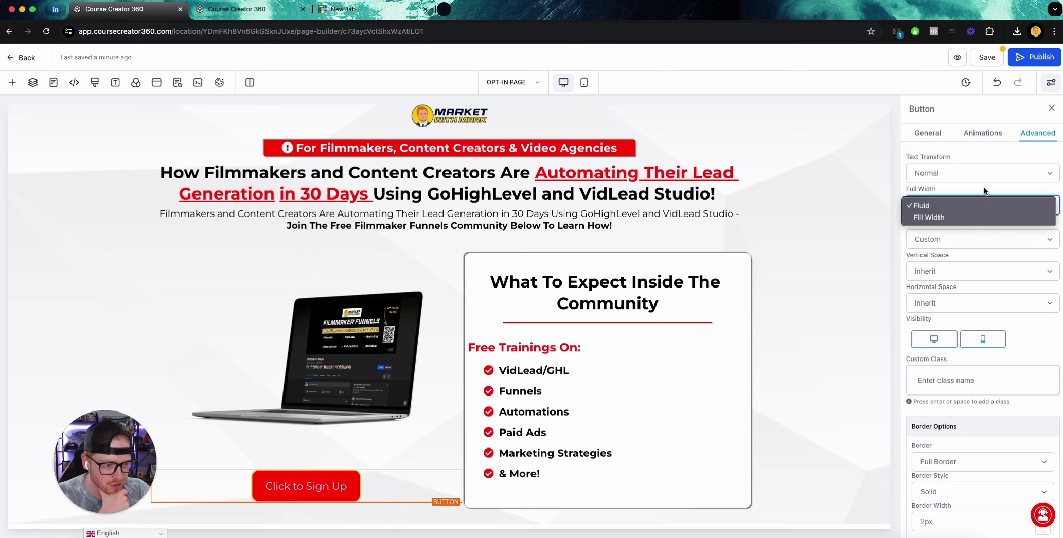
click(977, 205)
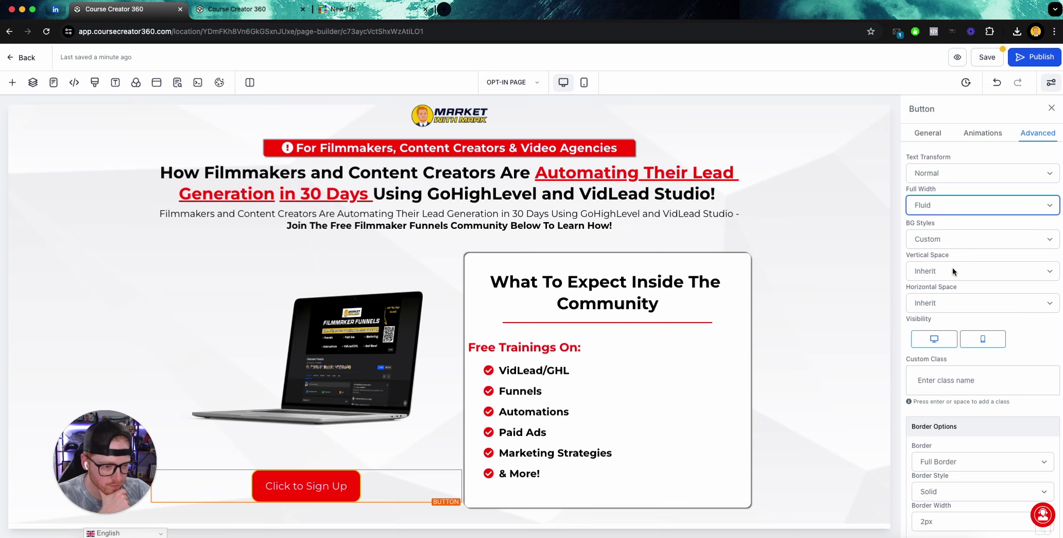
scroll(953, 267, down, 4)
scroll(968, 339, down, 1)
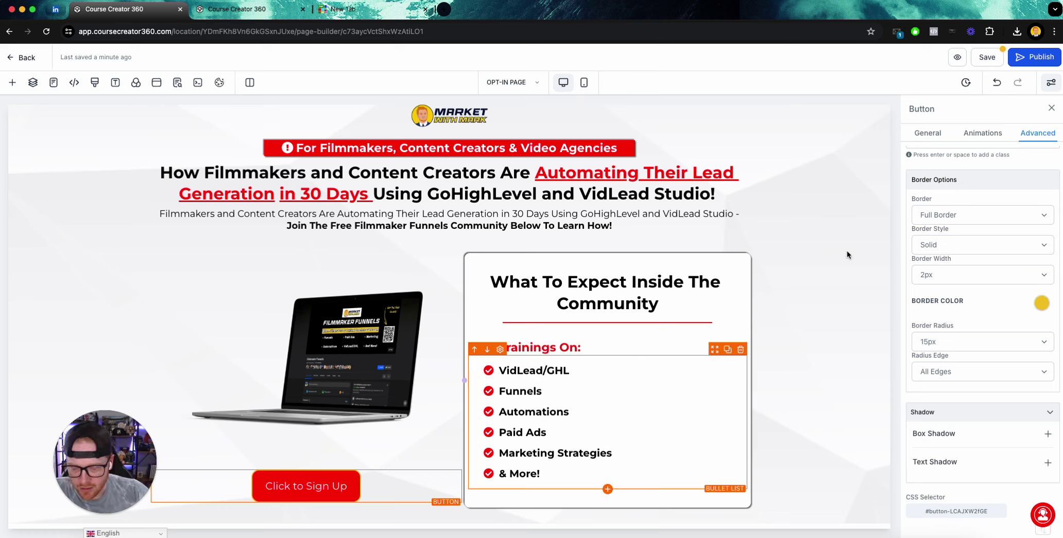
Replace the button's text with "Accept Your Invitation!", correcting the misspelled words.
click(928, 133)
scroll(964, 212, down, 8)
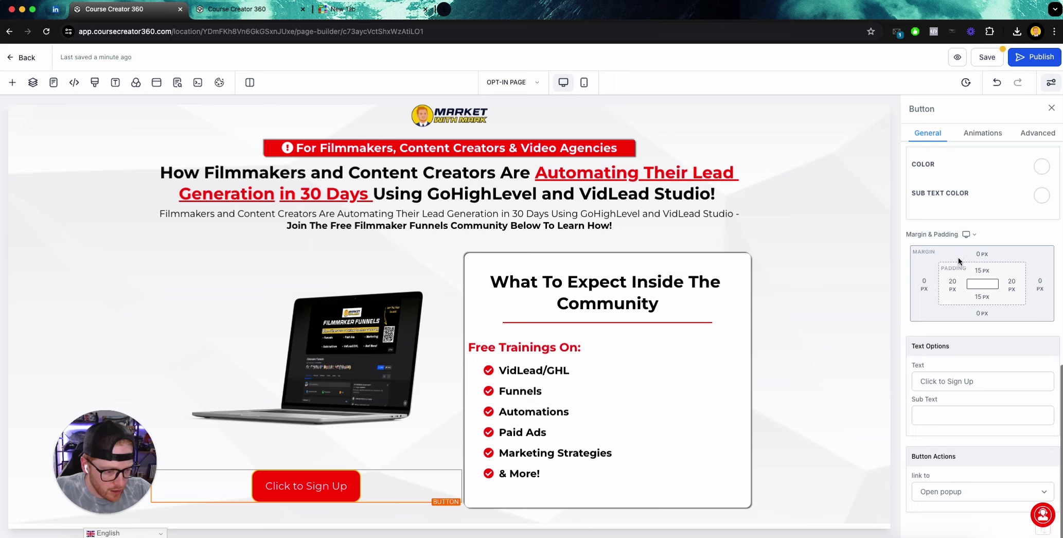
double_click(951, 383)
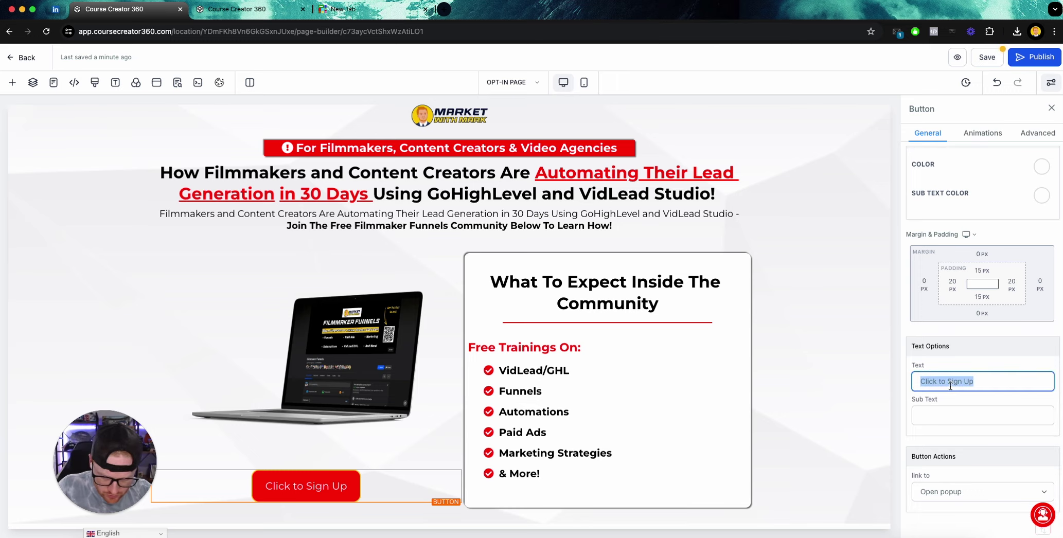
text(Accpet Your )
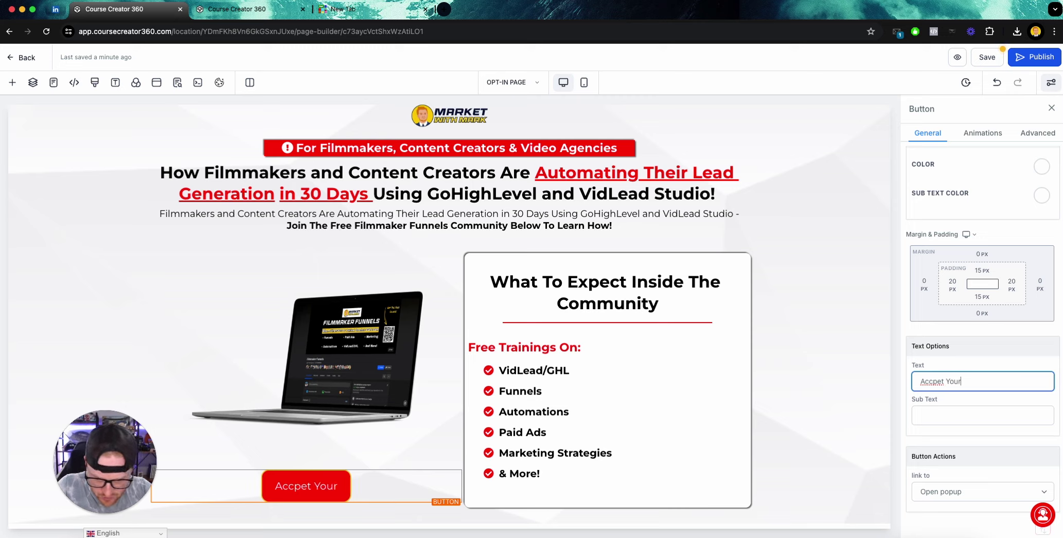
text(Inivation!)
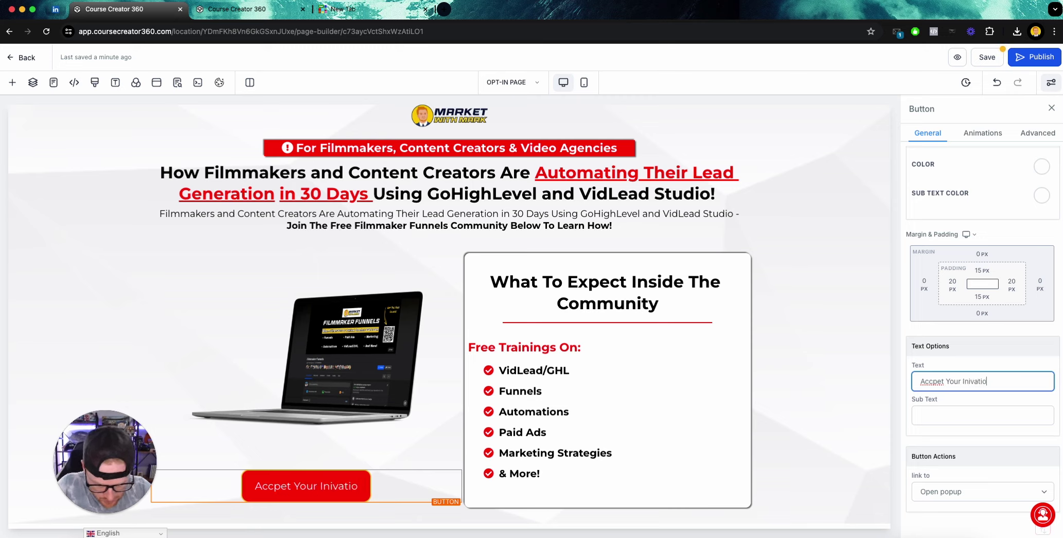
right_click(943, 384)
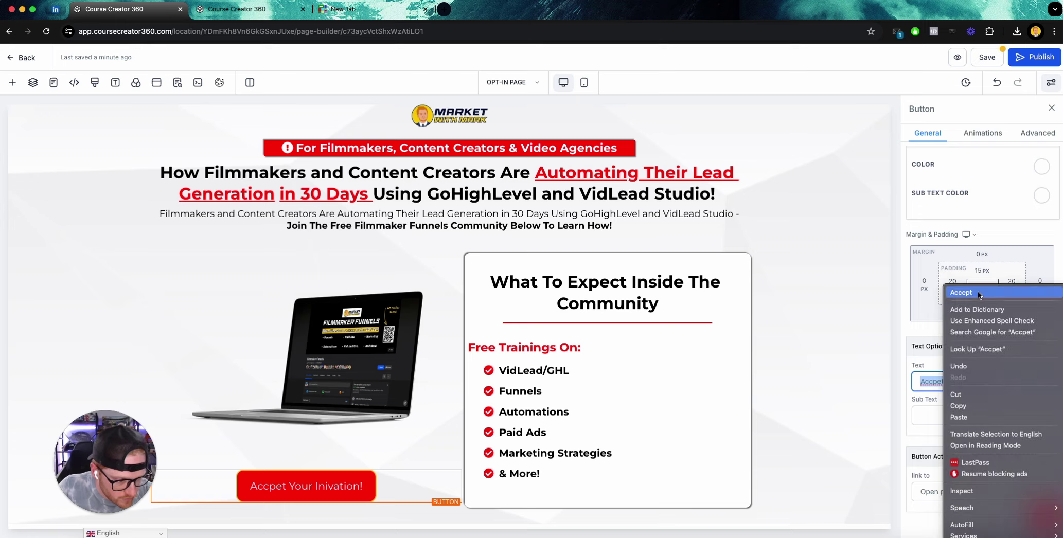
click(963, 292)
right_click(984, 381)
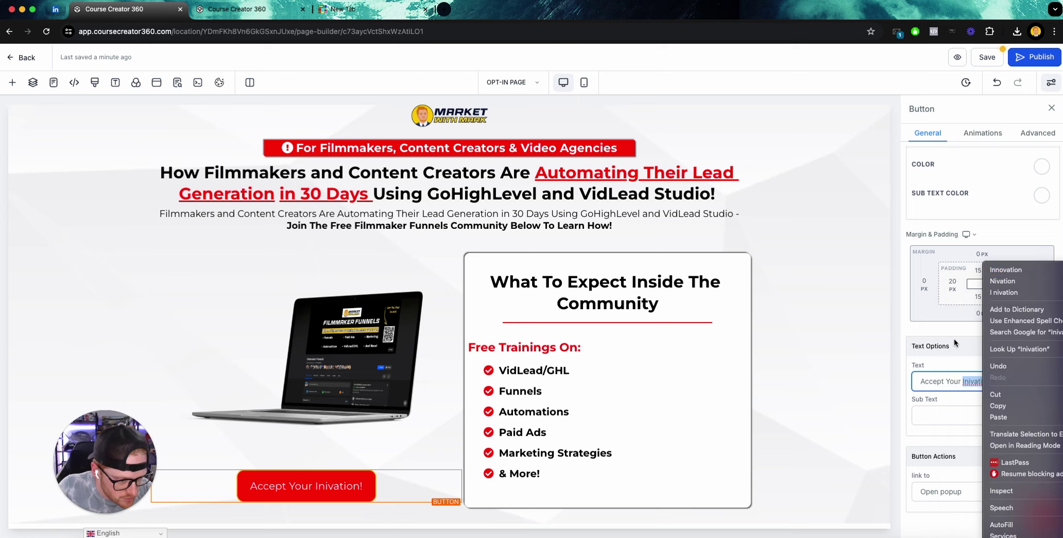
click(966, 369)
text(Inviteation)
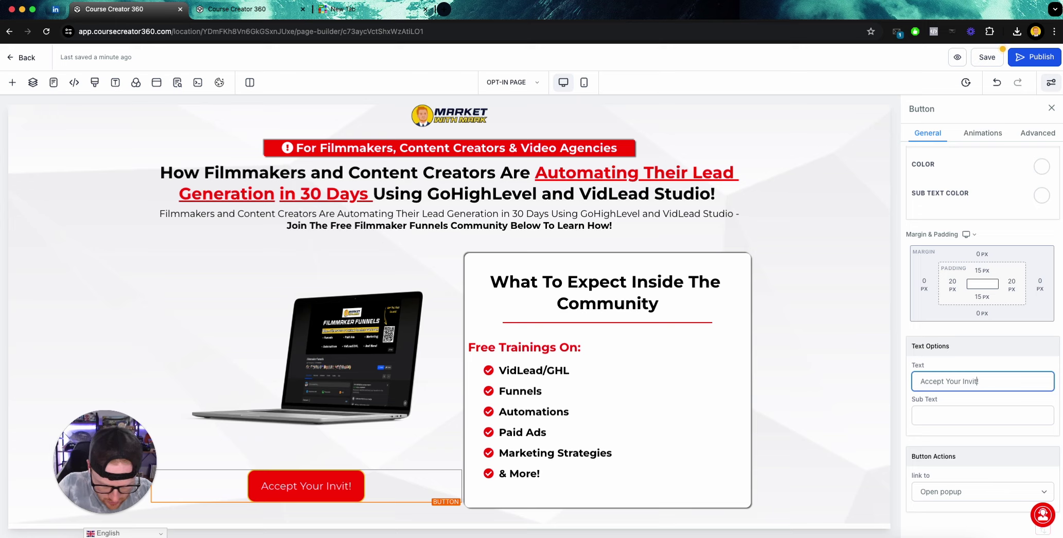
right_click(988, 381)
click(1010, 297)
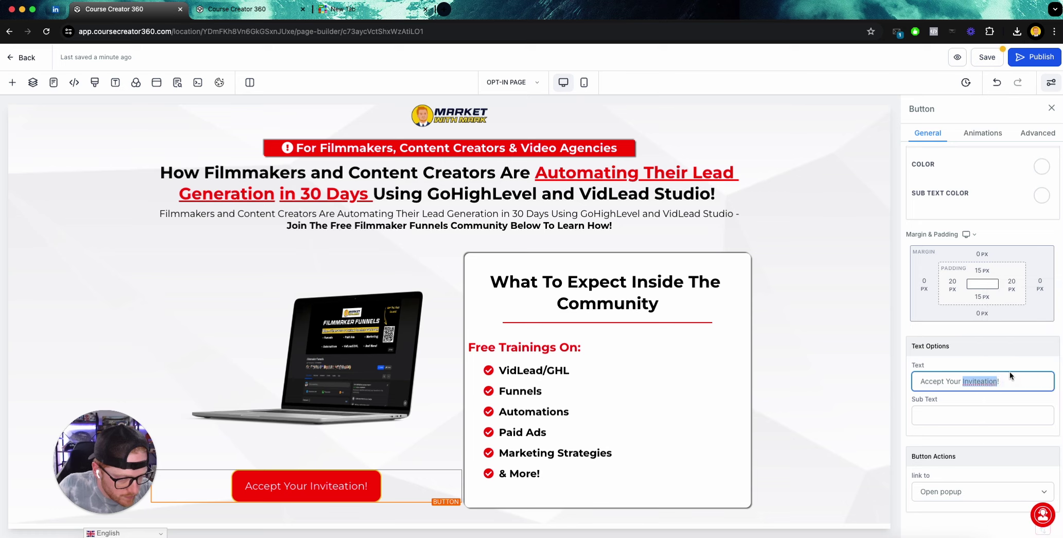
click(1010, 381)
Search for "arrow" icons and add the arrow-alt-circle-right icon after the button's text.
scroll(1006, 384, up, 5)
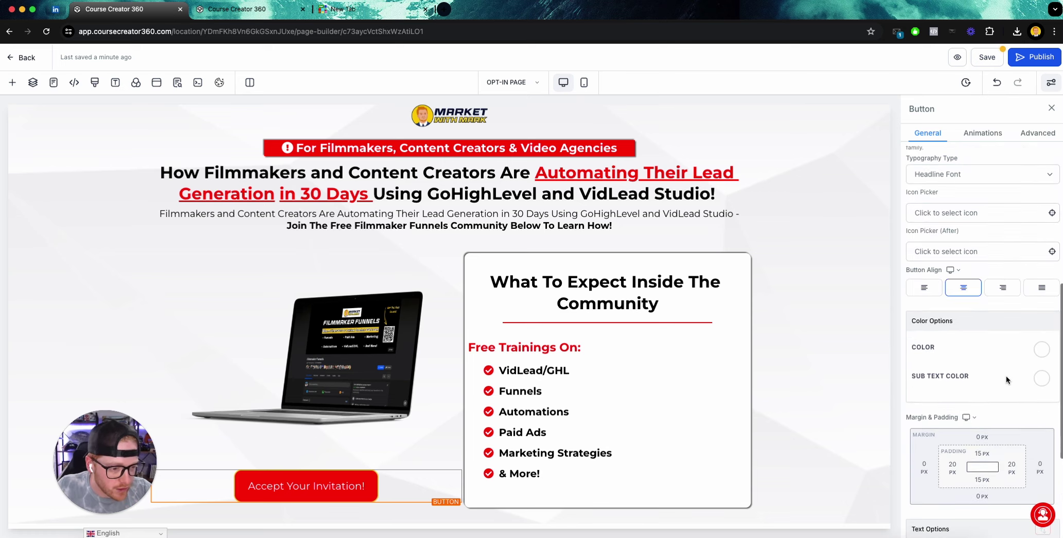
click(951, 296)
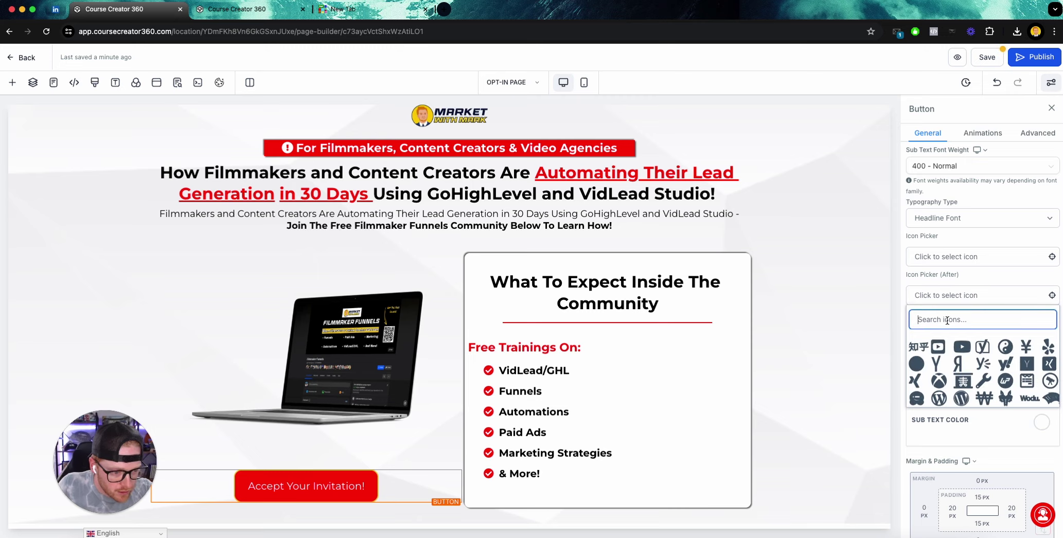
text(arrow)
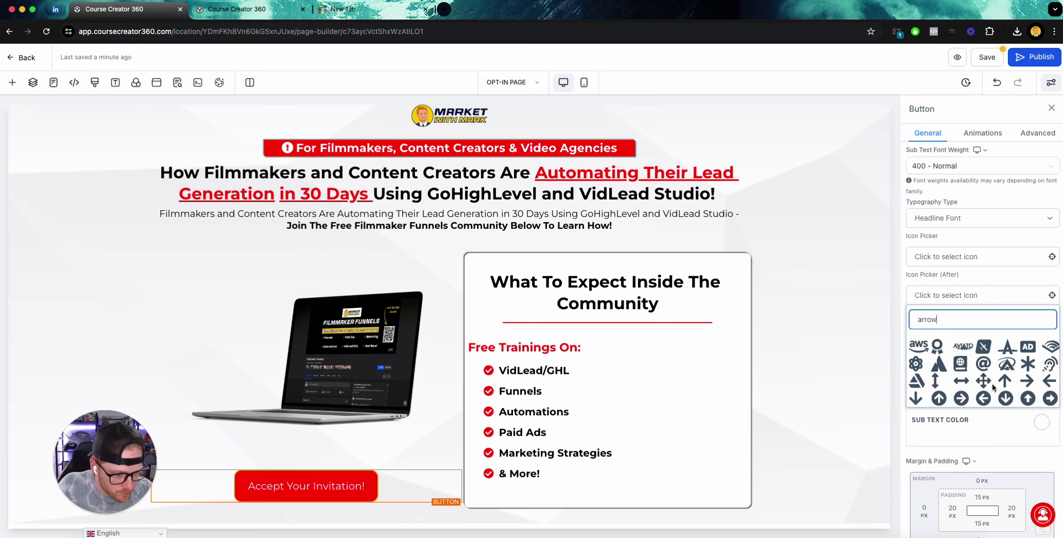
click(1051, 398)
Set the button's sub text color to the custom yellow swatch.
scroll(990, 350, down, 2)
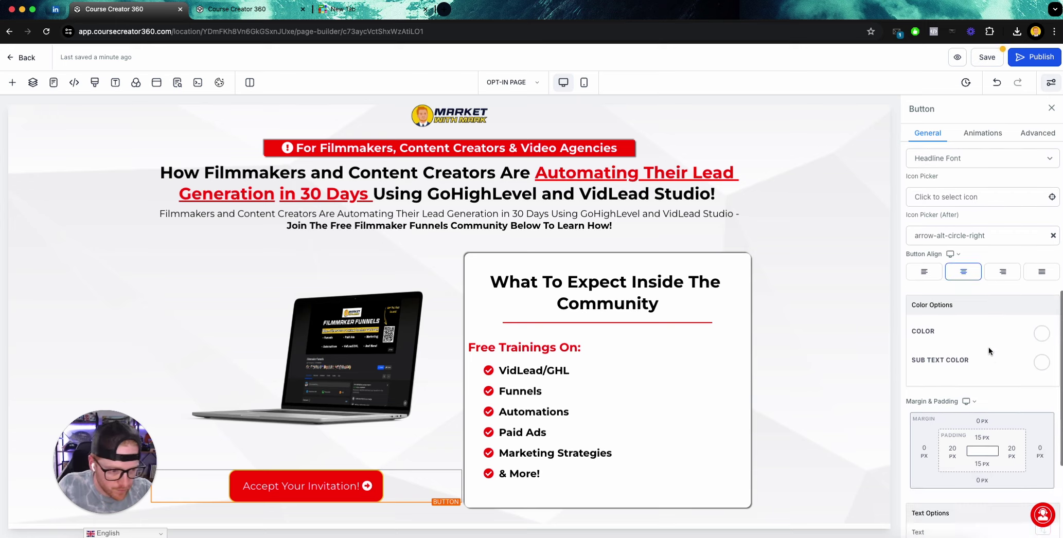
scroll(989, 347, down, 2)
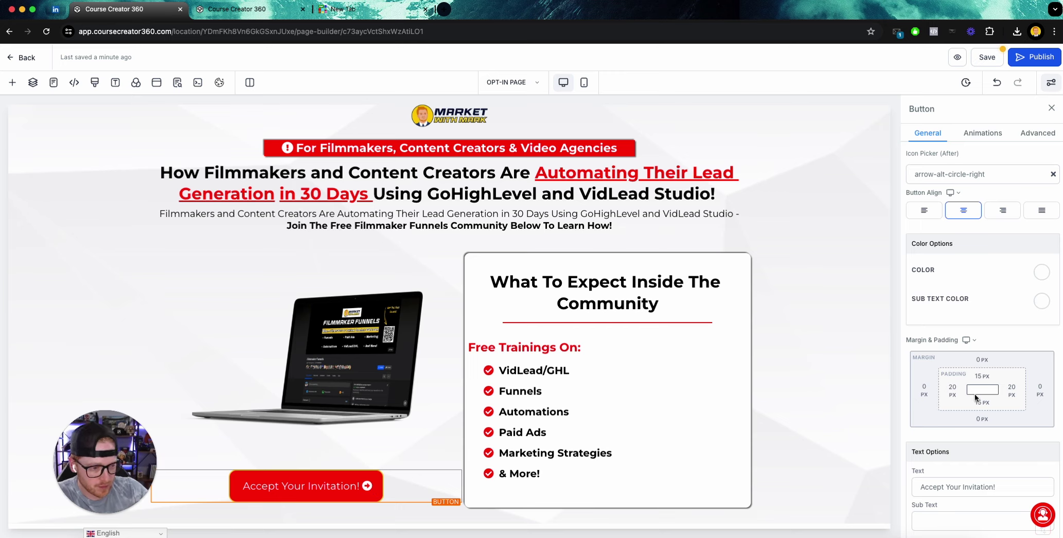
scroll(976, 394, up, 6)
scroll(978, 394, up, 2)
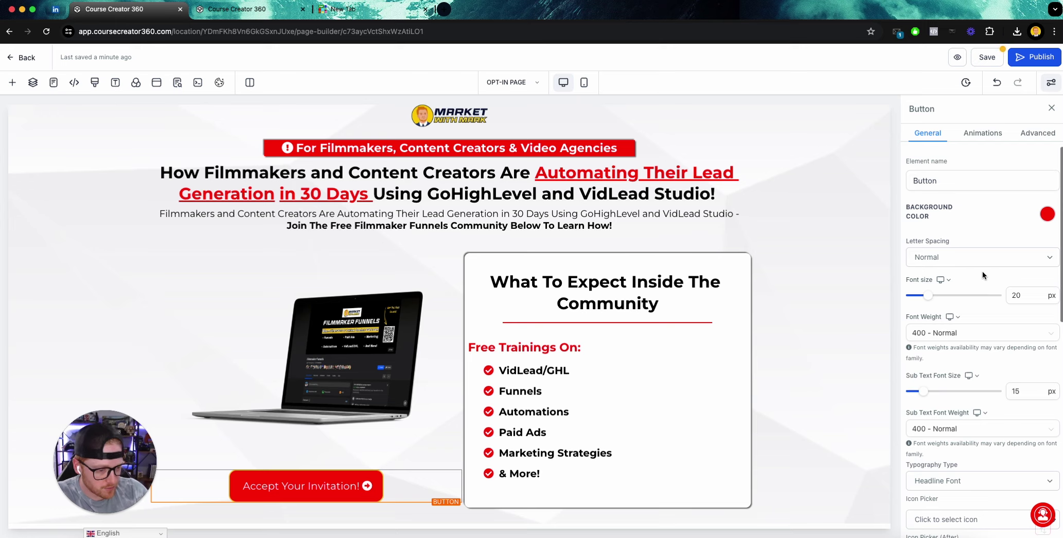
scroll(1007, 231, down, 10)
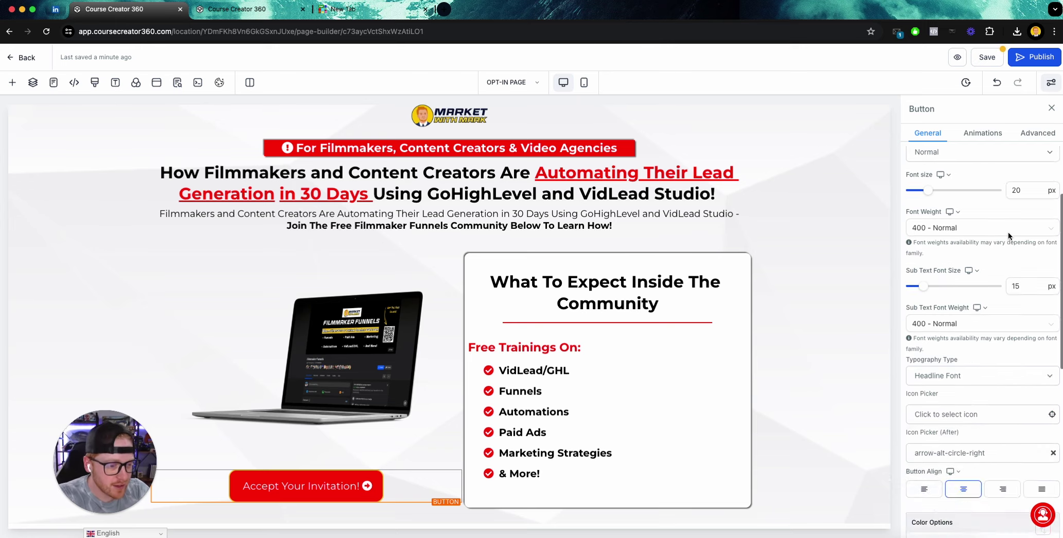
click(1043, 348)
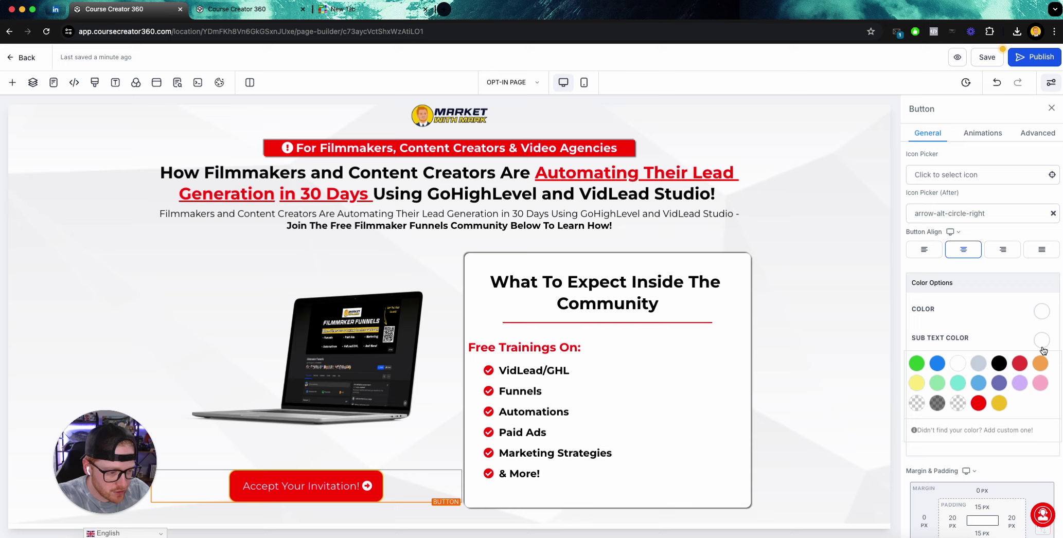
click(1000, 404)
Set the font weight of the button's main text to 700 - Bold.
scroll(949, 290, up, 5)
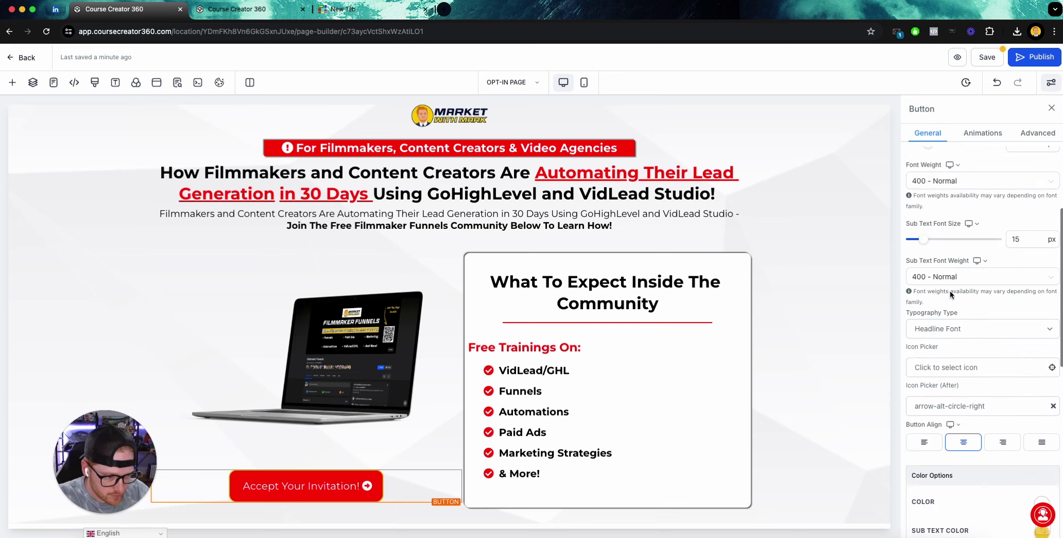
click(962, 223)
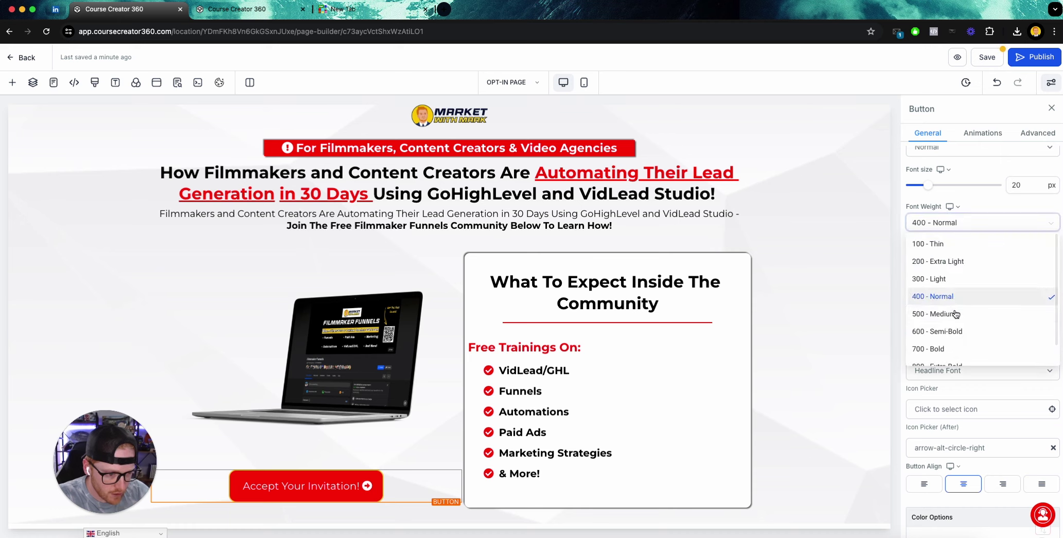
scroll(952, 309, down, 1)
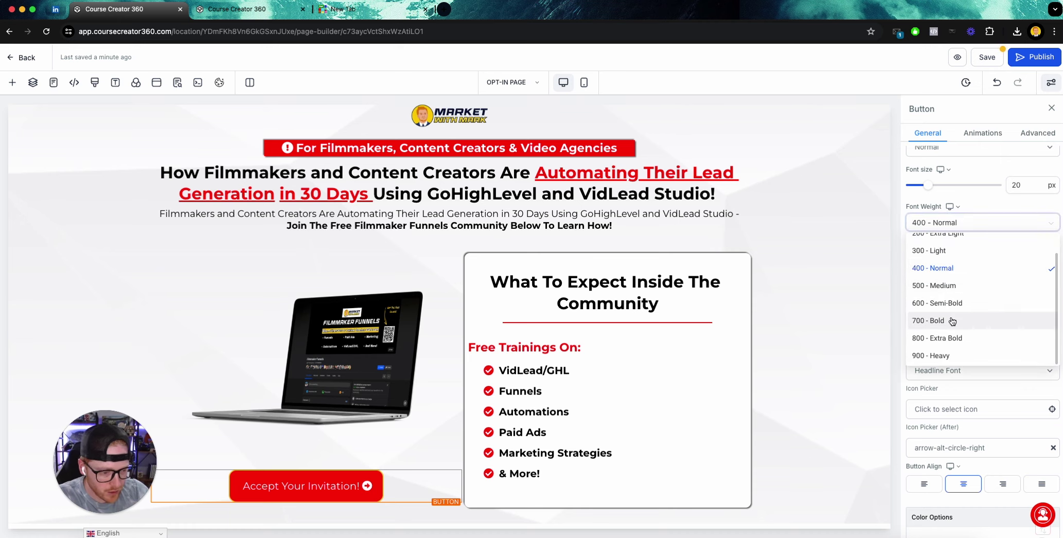
click(953, 321)
Add the sub text "Get Instant Community Access!" to the button.
scroll(962, 361, down, 10)
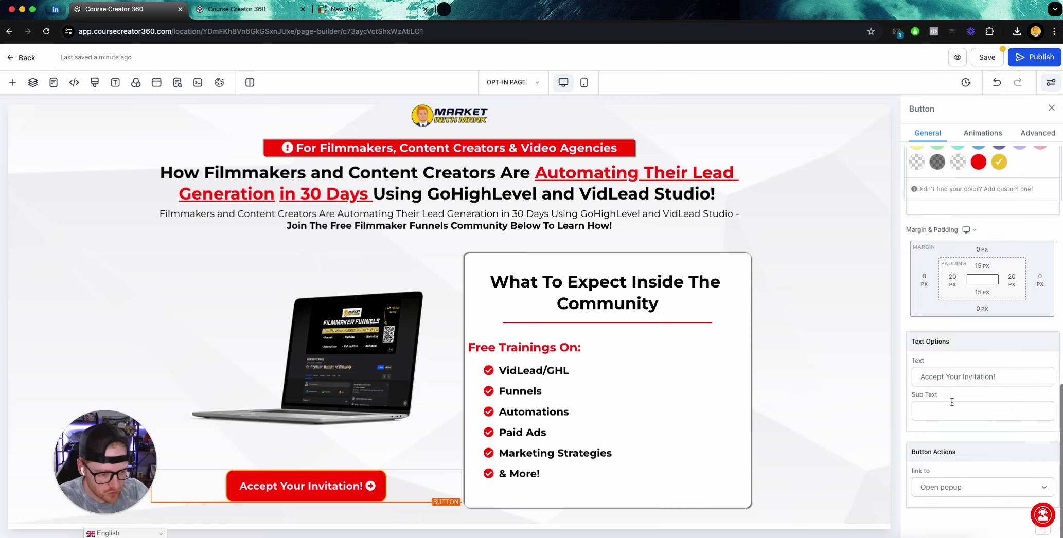
click(953, 406)
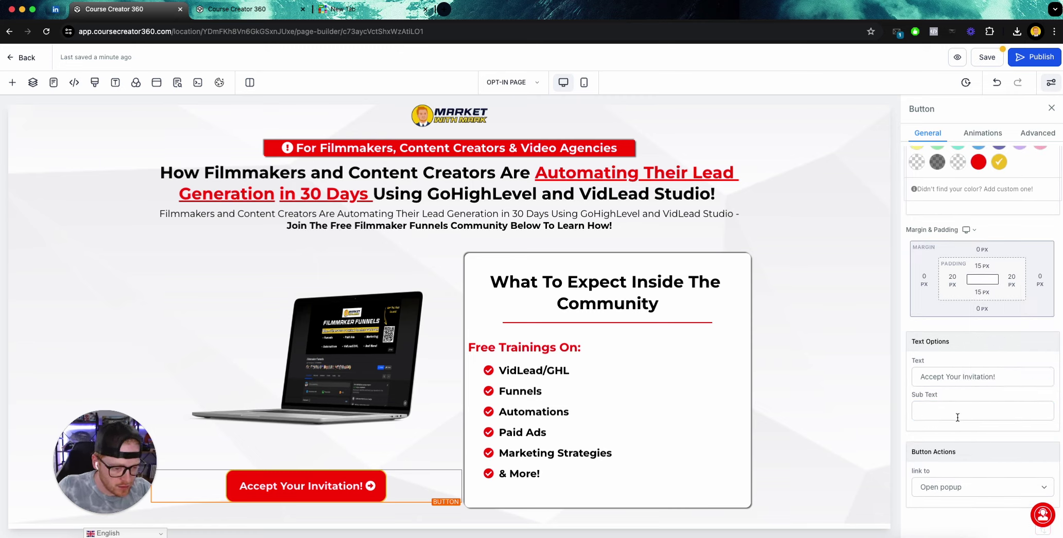
click(958, 417)
text(G)
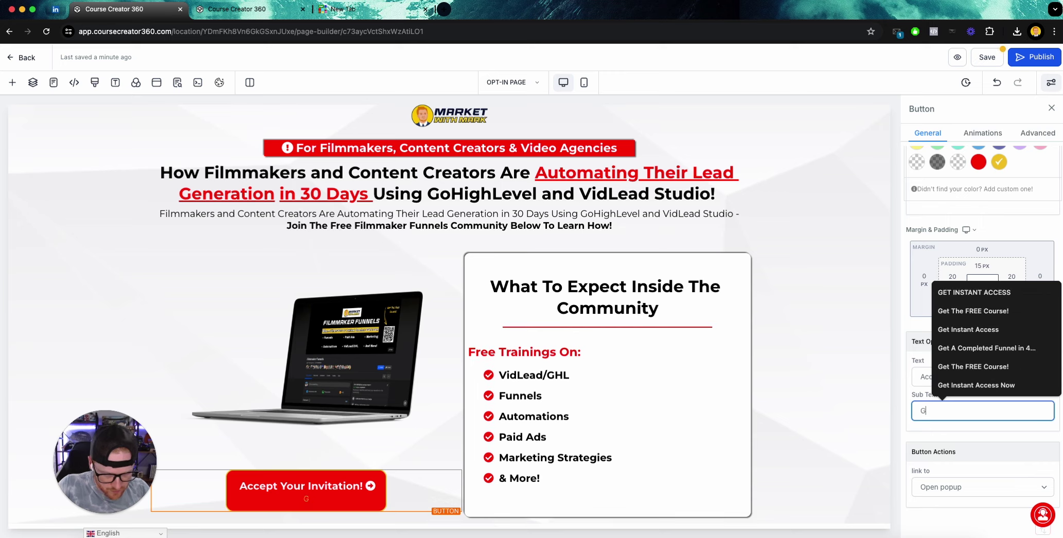
text(et Instant C)
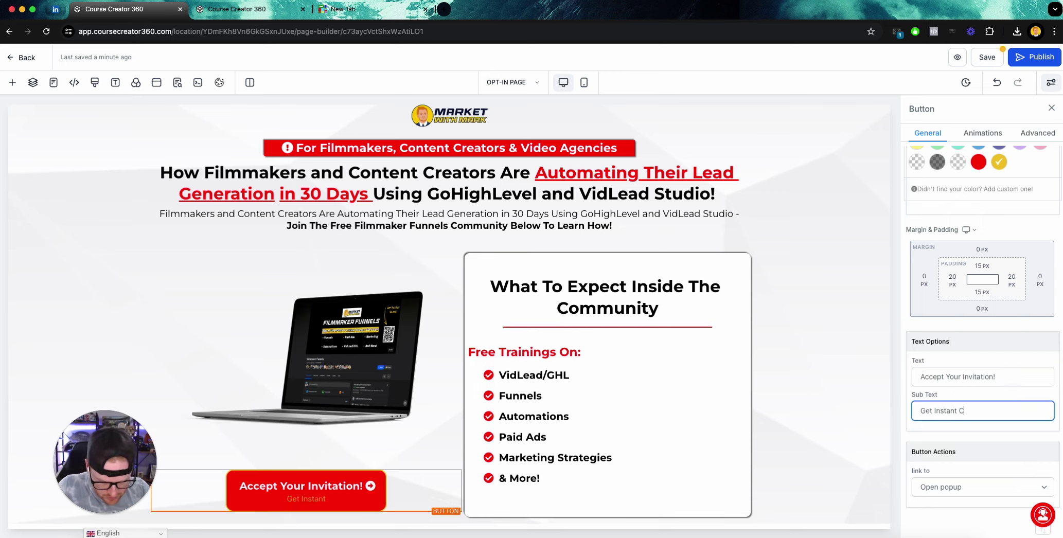
text(ommunityaccess!)
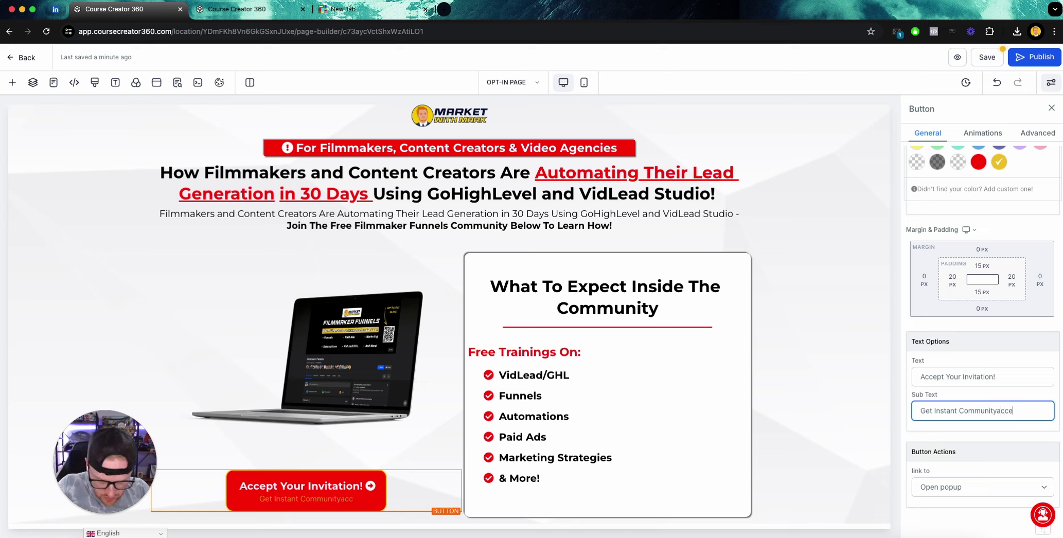
click(1002, 411)
key(BackSpace)
text(A)
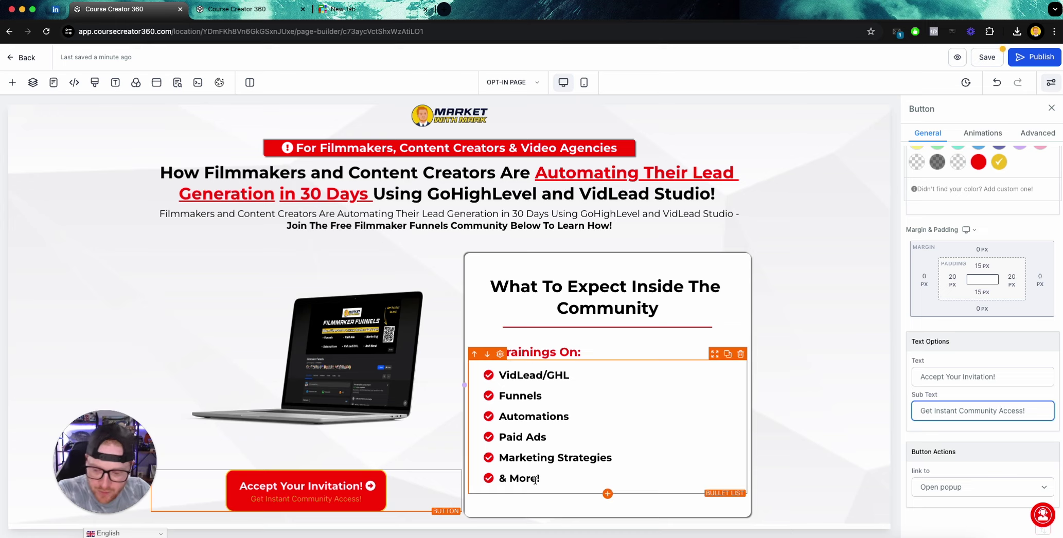
Set the font size of the button's main text to 35 px.
click(955, 483)
click(950, 485)
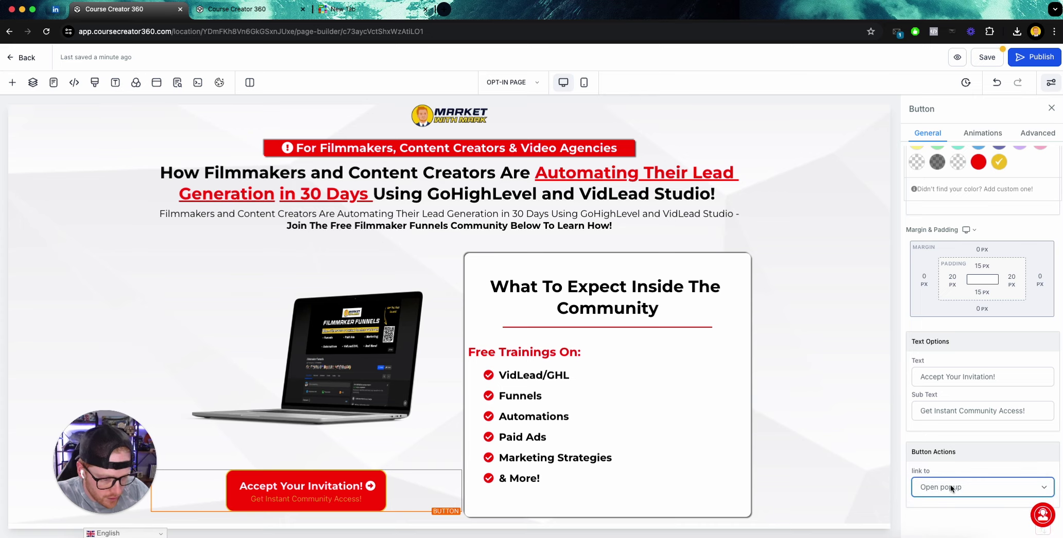
scroll(822, 383, down, 1)
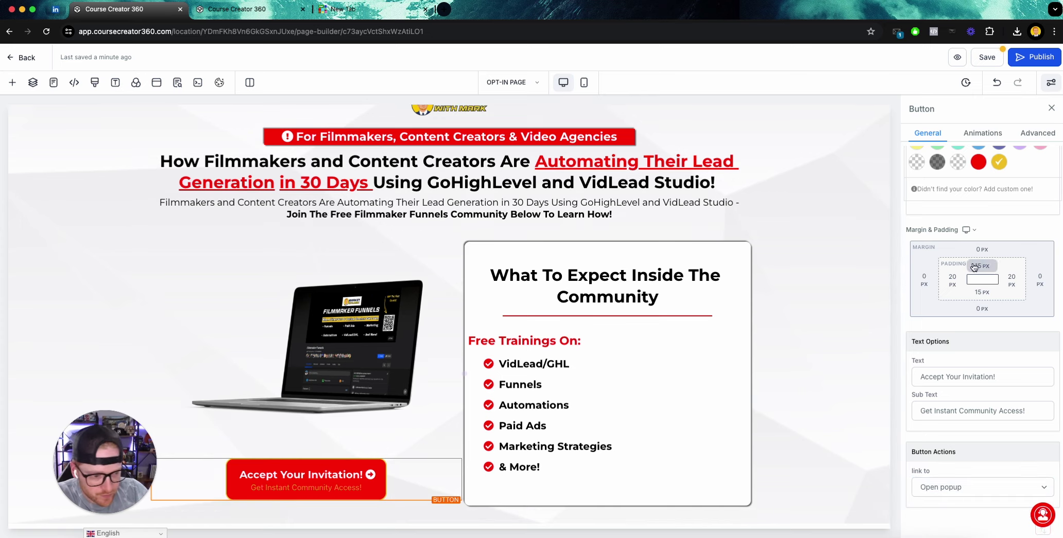
scroll(978, 267, up, 5)
drag(1027, 296, 990, 300)
text(35)
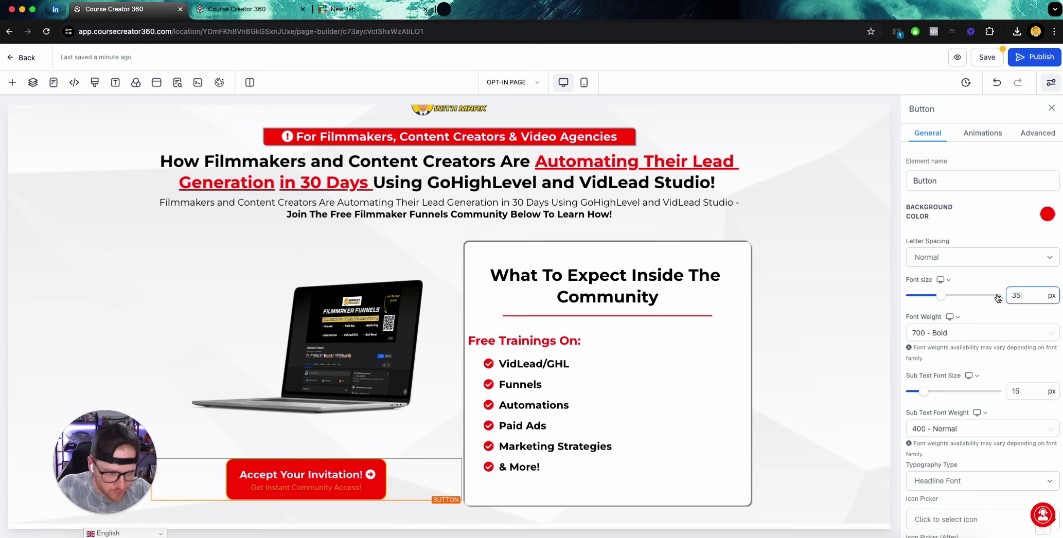
Choose Open popup as the button's link action.
scroll(1012, 303, down, 10)
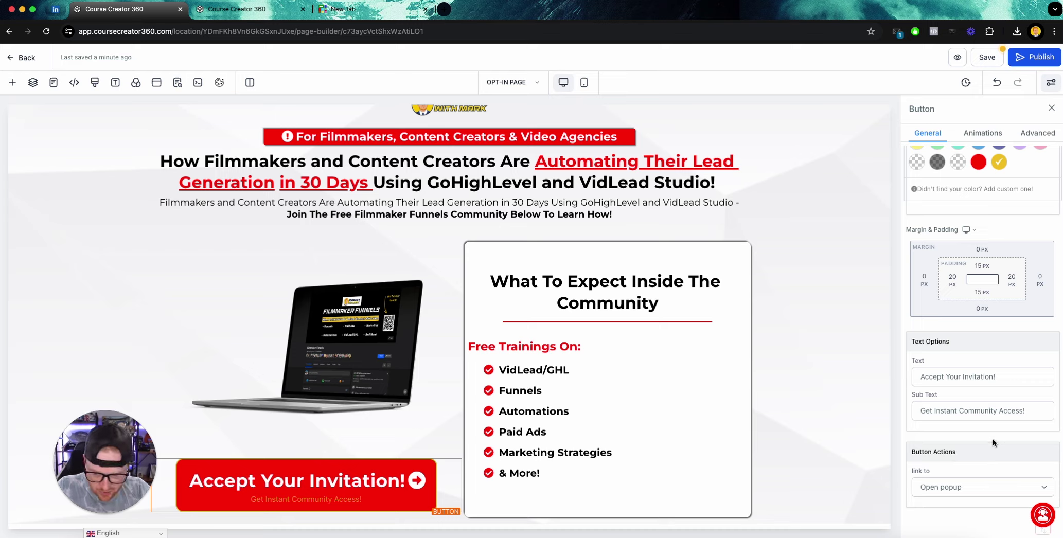
click(964, 485)
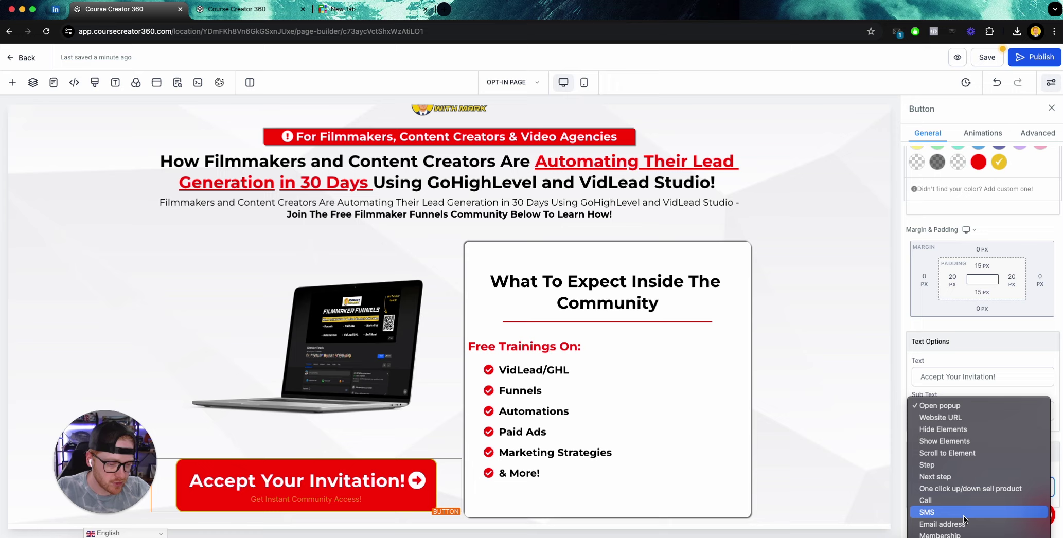
click(961, 405)
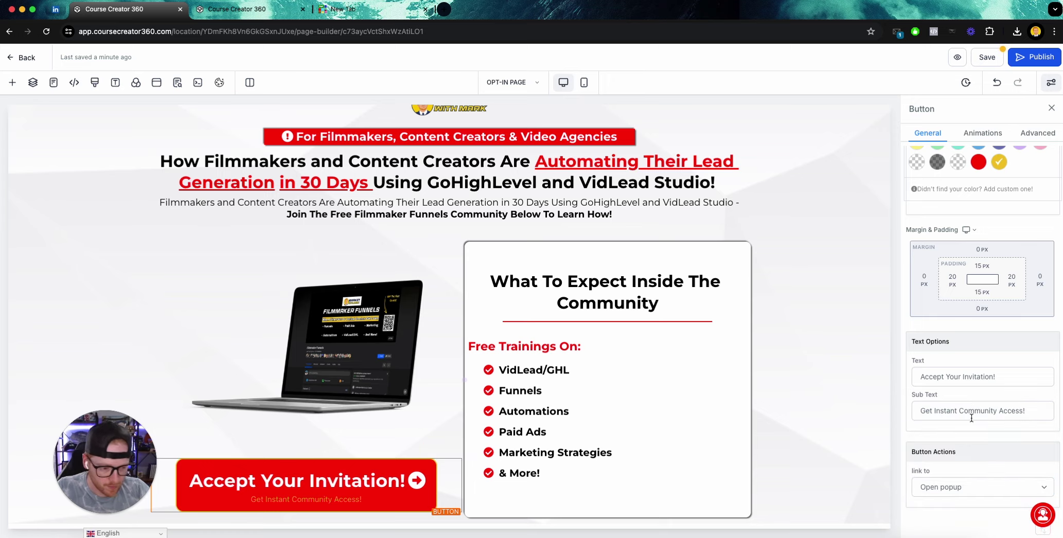
Set the font size of the button's main text to 28 px.
scroll(973, 406, up, 10)
drag(1022, 295, 1015, 295)
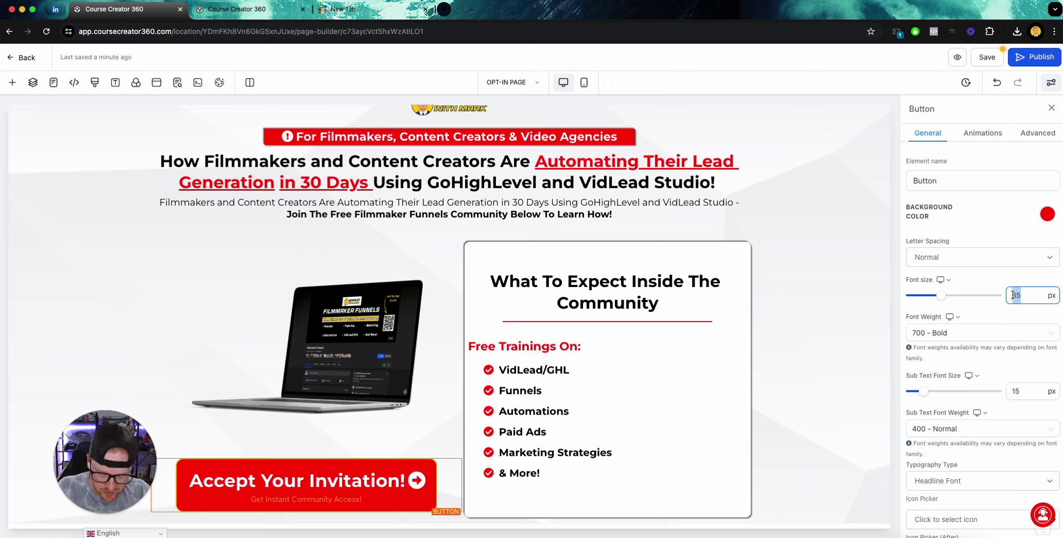
text(28)
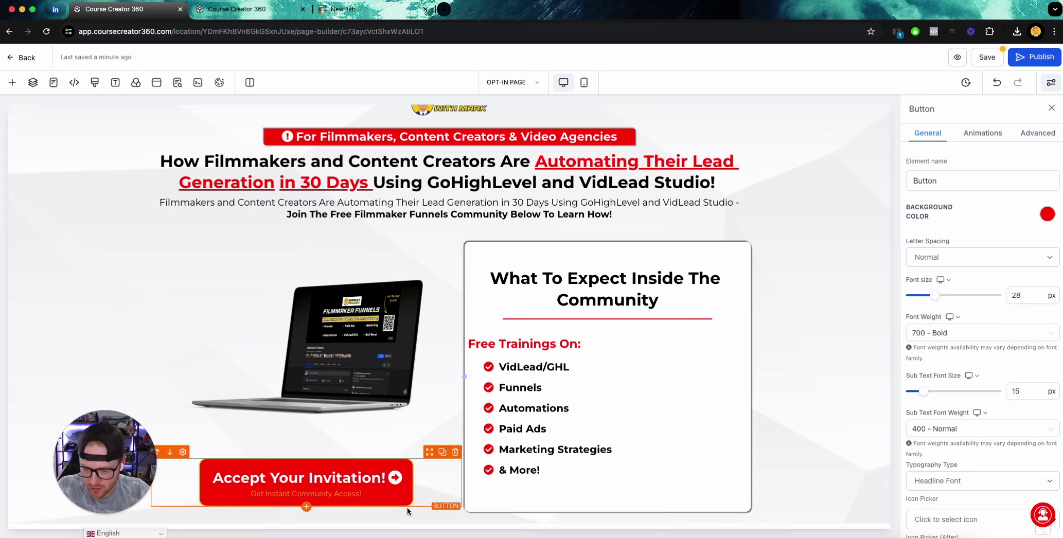
Set the button's sub text font size to 20 px and save the page.
drag(1027, 391, 993, 393)
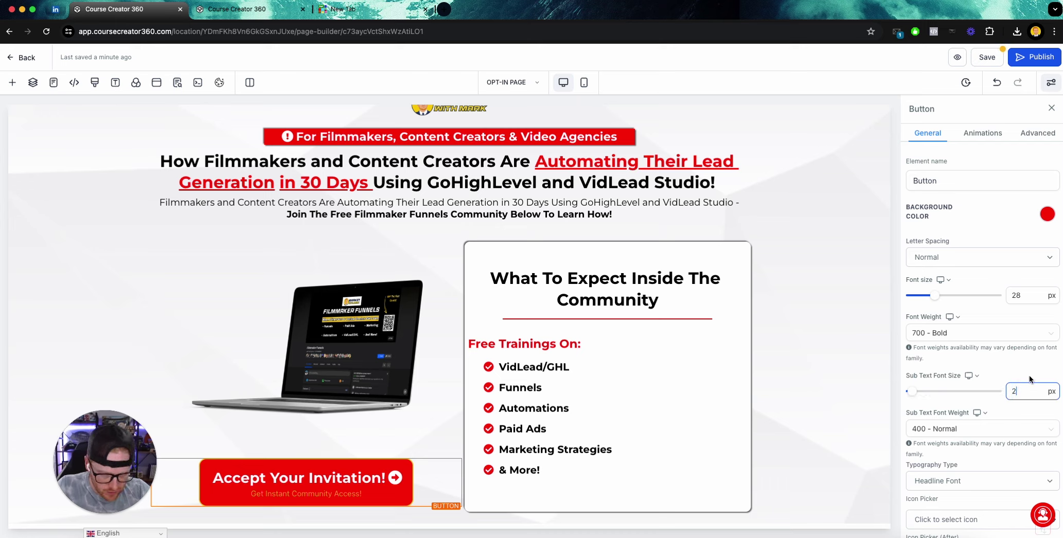
text(20)
click(781, 369)
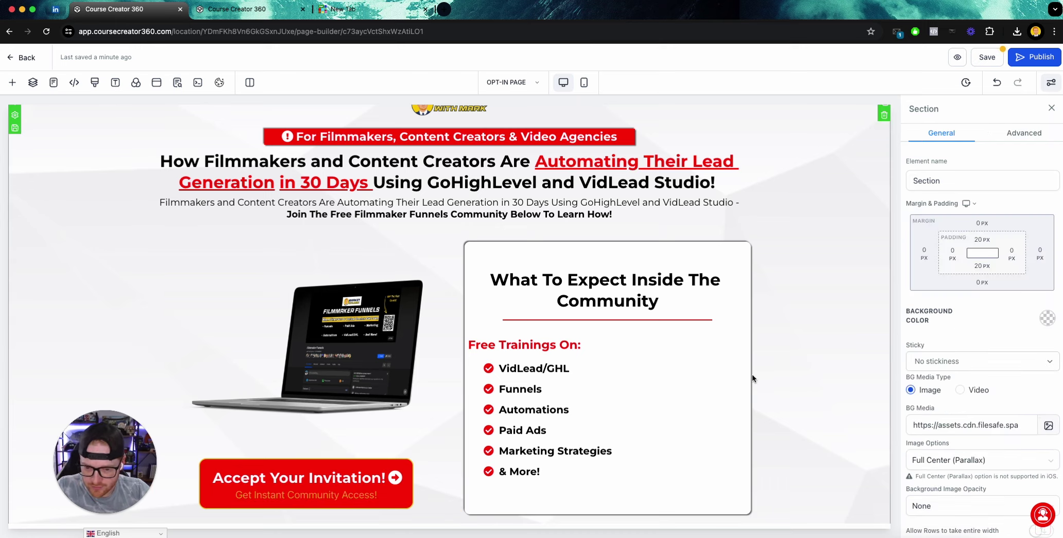
click(1002, 57)
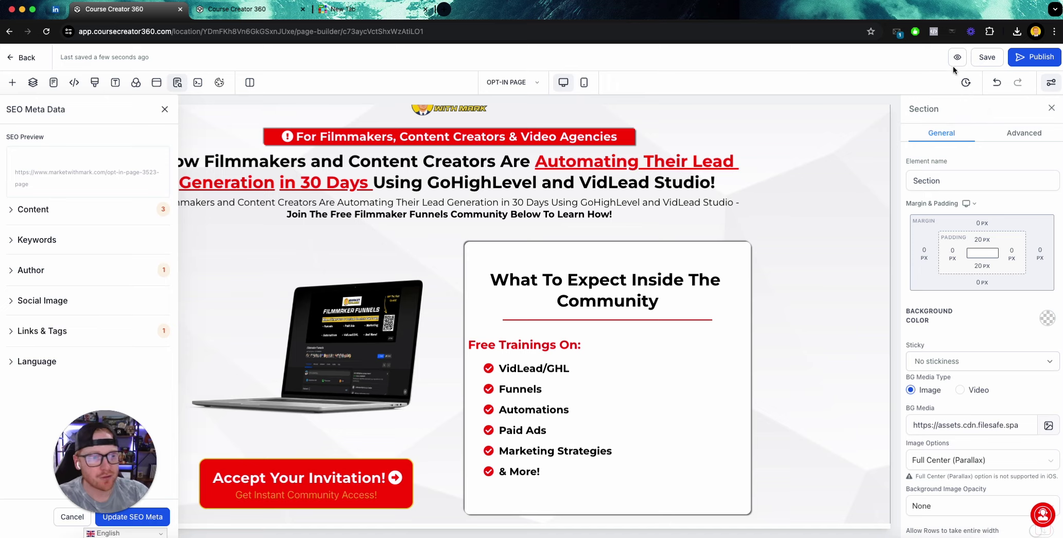
Set the page's SEO title to "Accept Your Invite! | FMF Community" and update the SEO meta data.
click(164, 109)
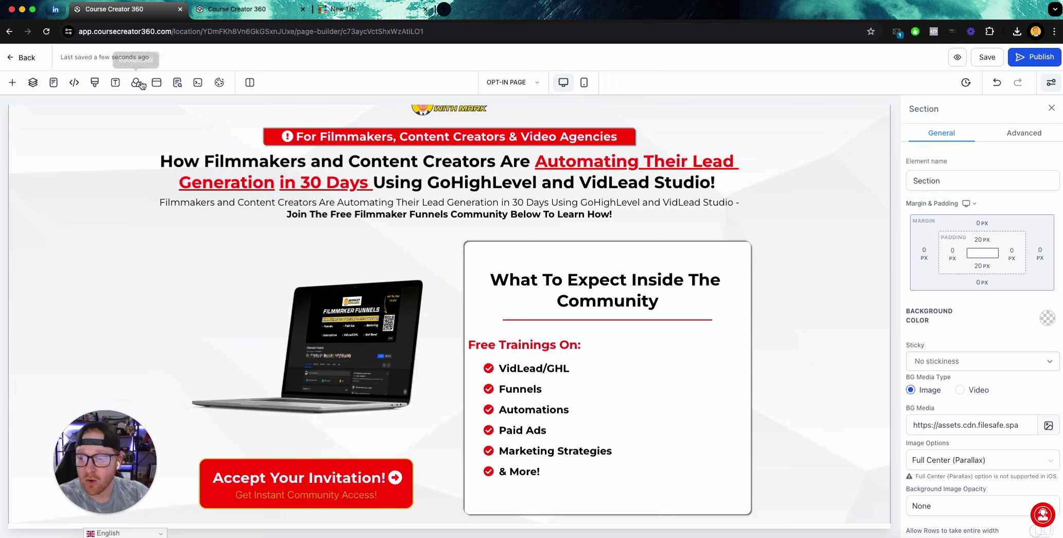
click(177, 85)
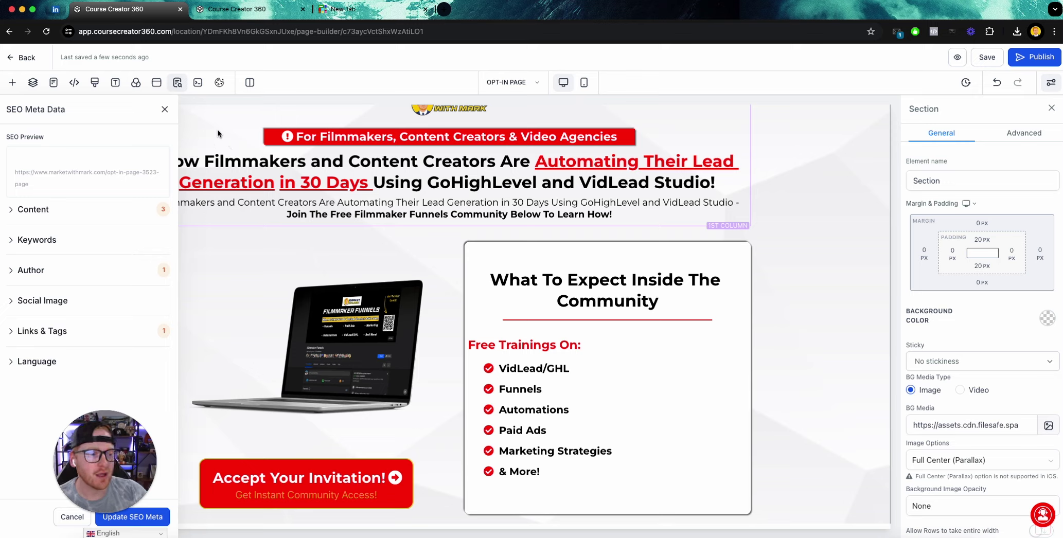
click(41, 216)
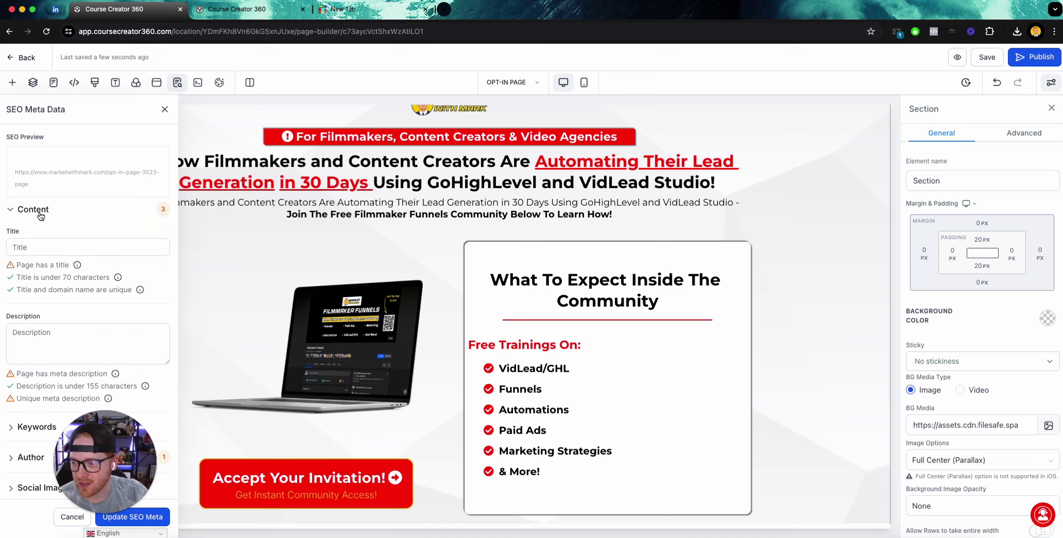
click(35, 249)
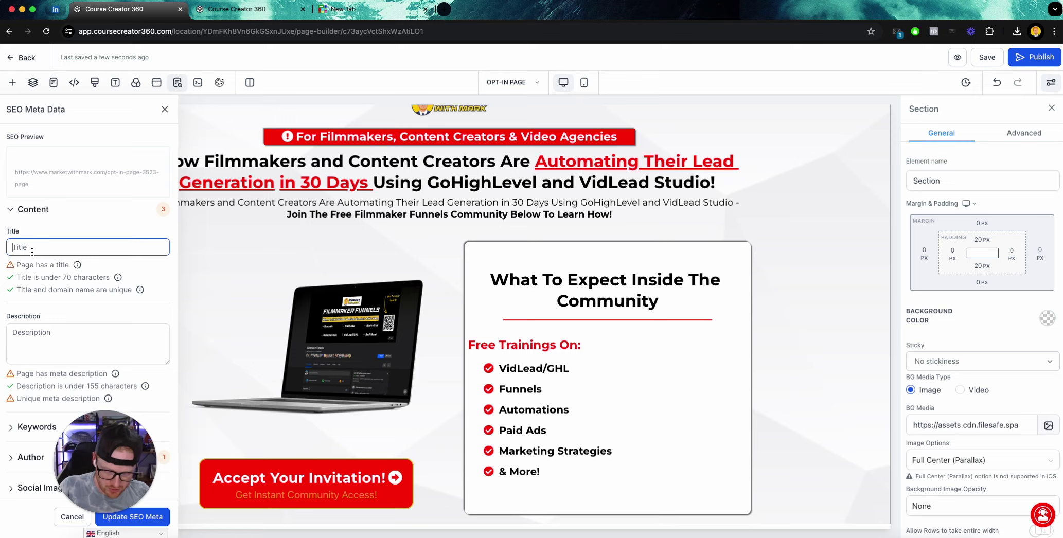
text(Acc)
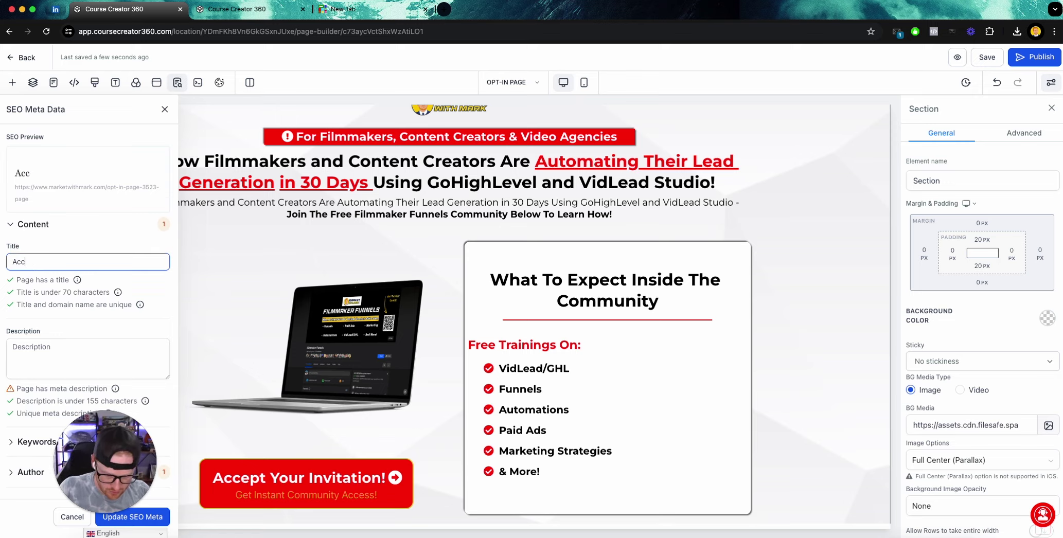
text(ept Your Invit)
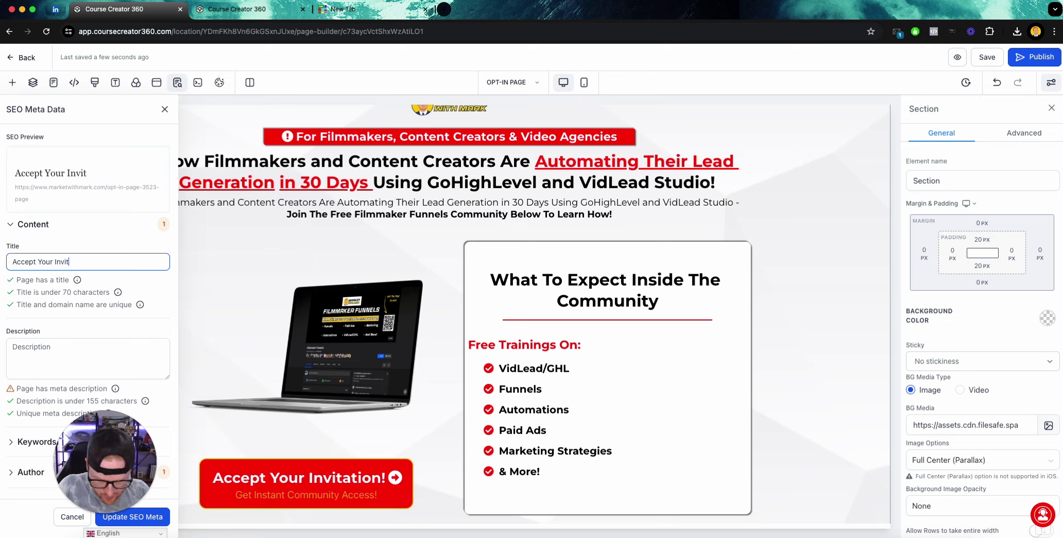
text(e! |)
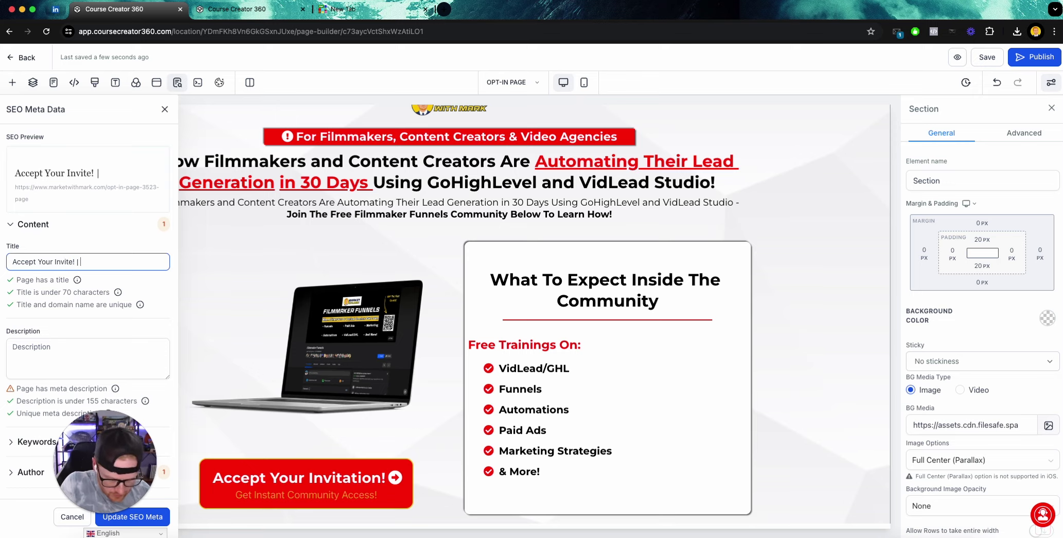
text( FMF Commun)
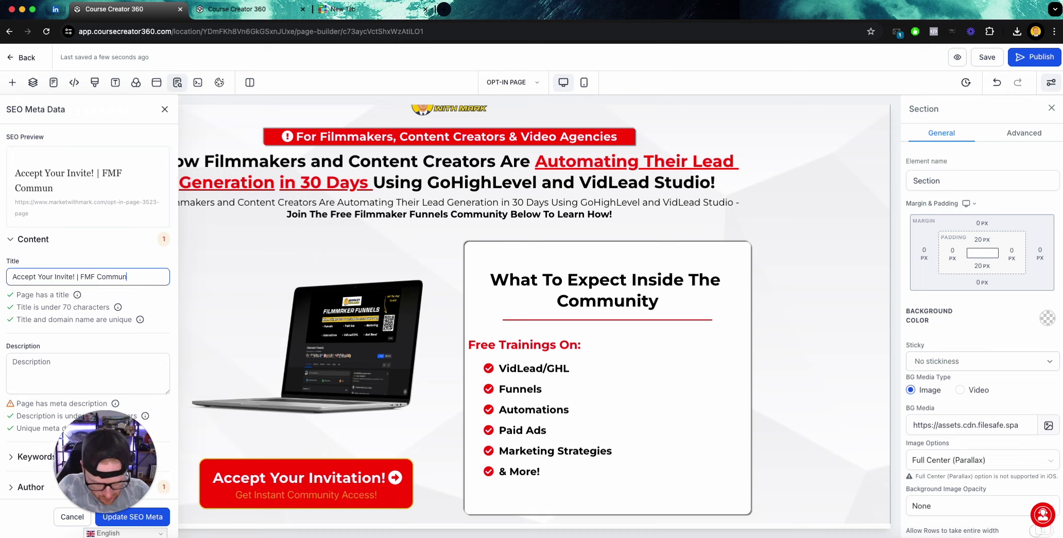
text(ity)
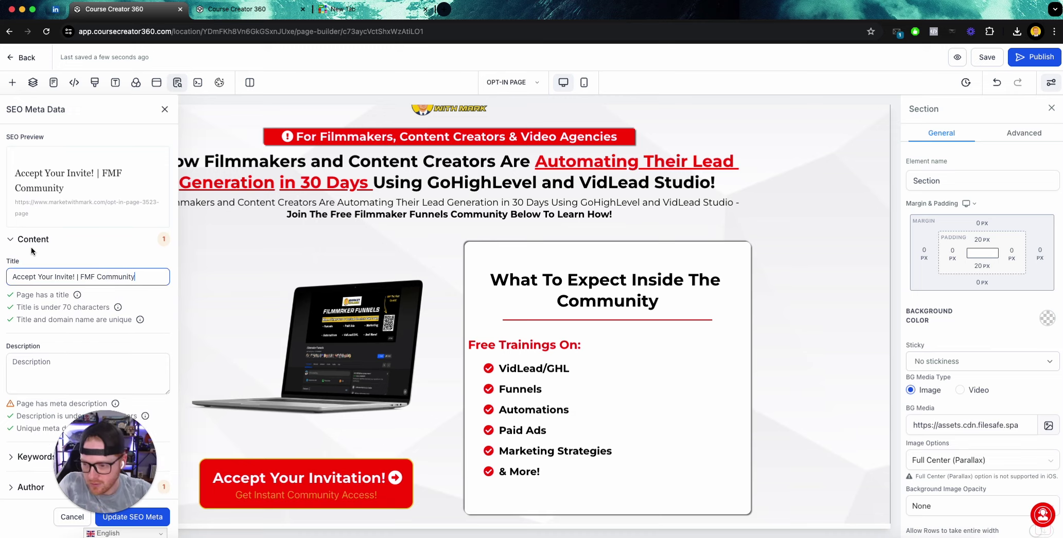
click(153, 520)
drag(149, 508, 72, 455)
Recheck the page's SEO meta data entries, close them and save the page.
click(177, 84)
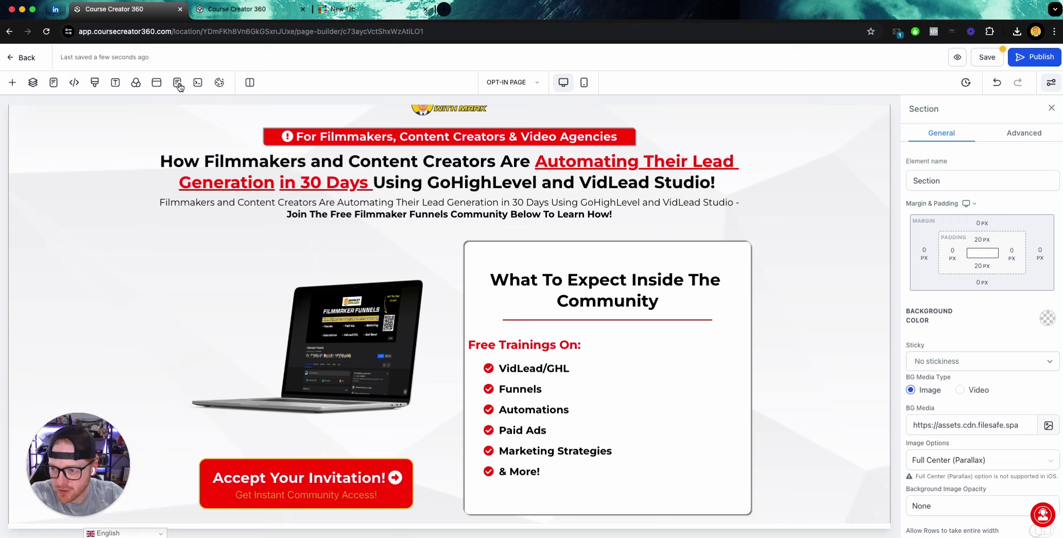
click(178, 84)
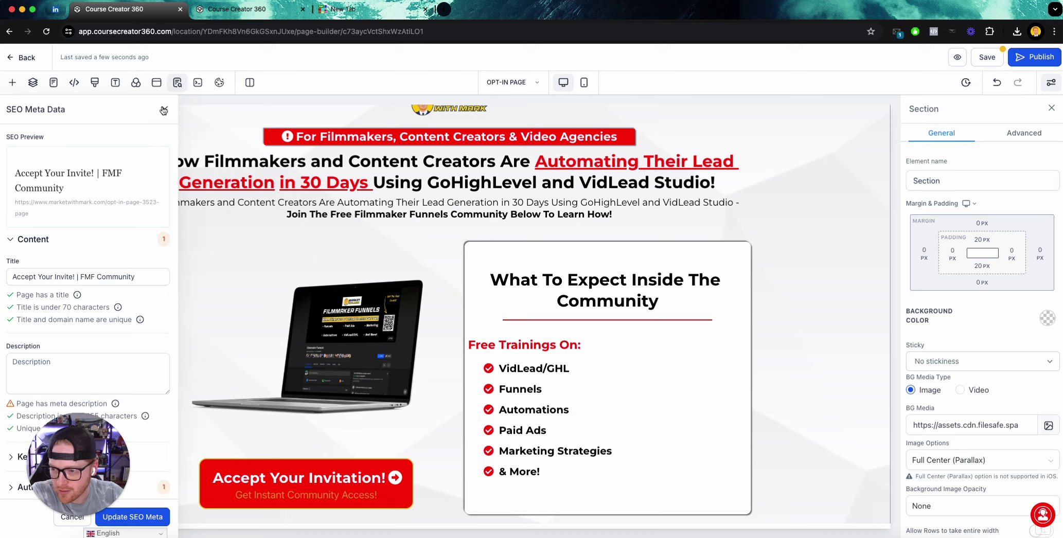
scroll(91, 298, down, 3)
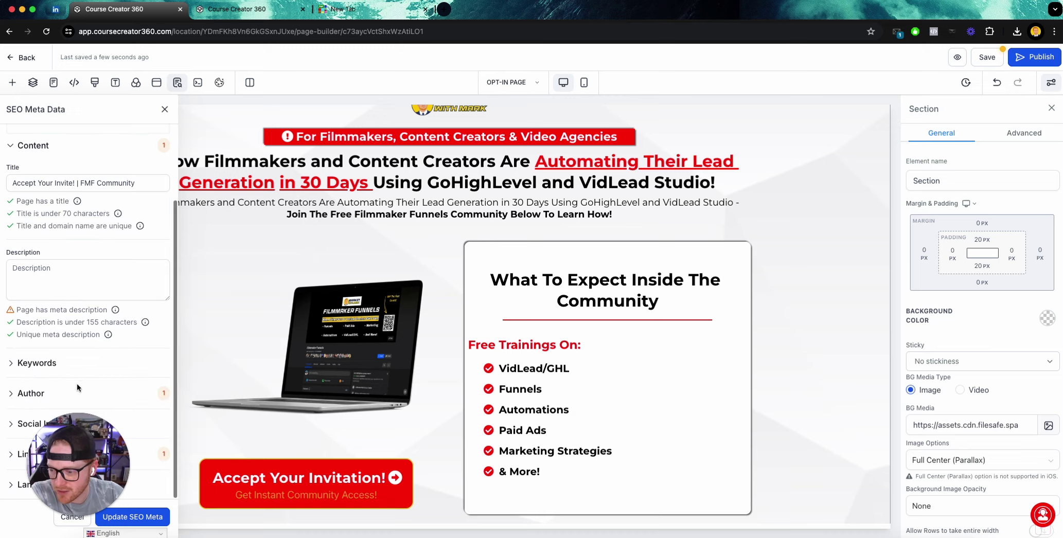
click(164, 110)
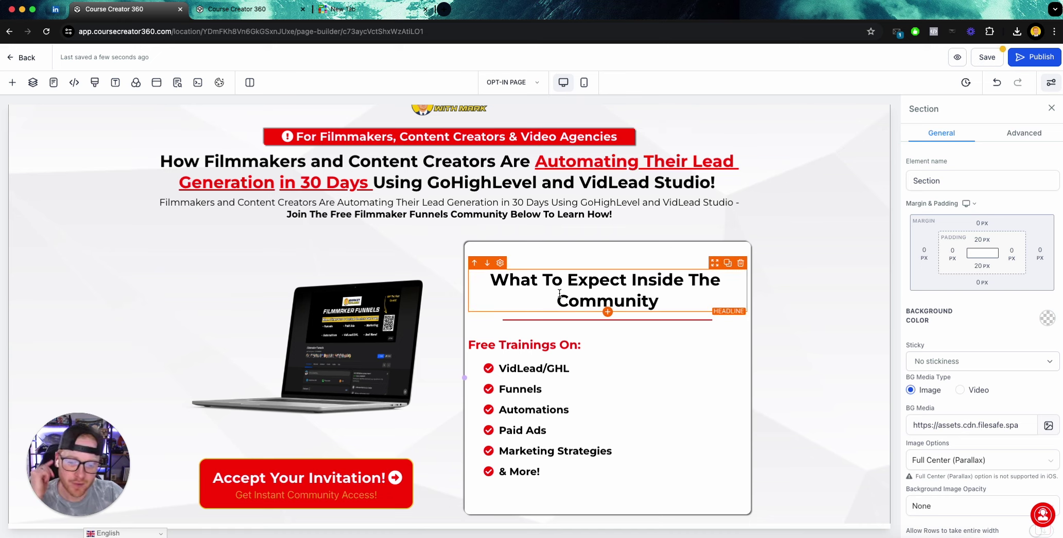
scroll(559, 294, down, 1)
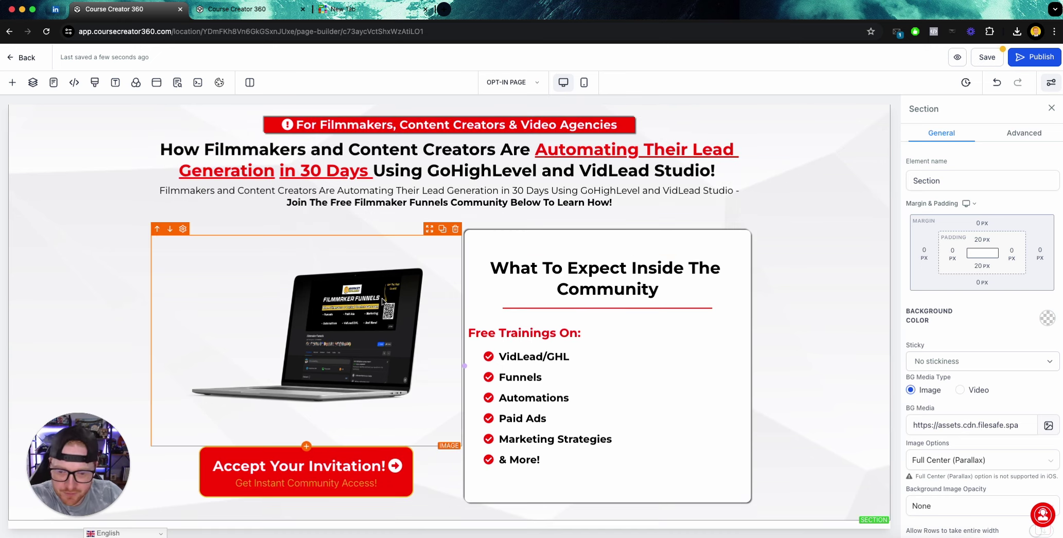
click(986, 57)
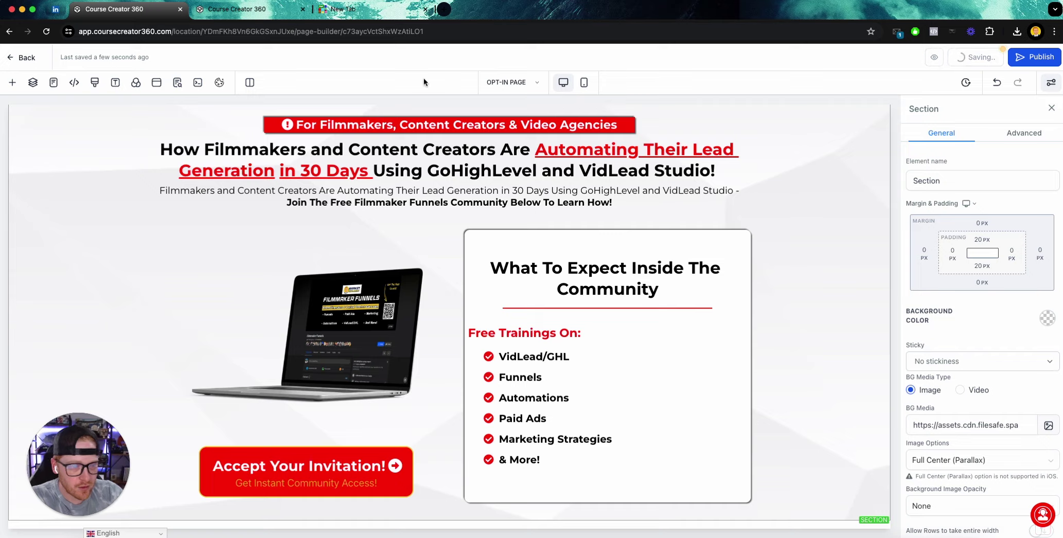
Preview the opt-in page in a new tab and close the preview.
click(935, 58)
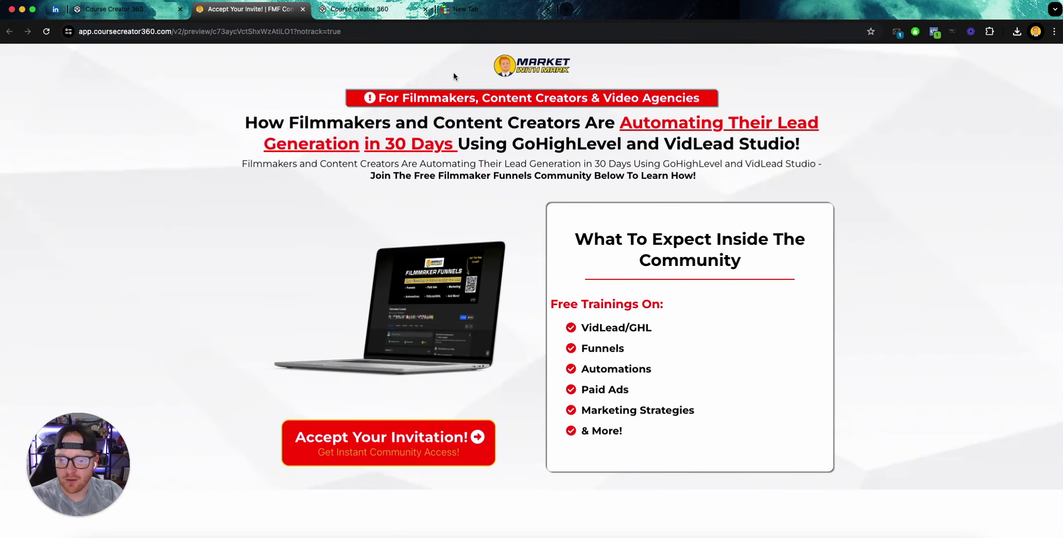
click(302, 10)
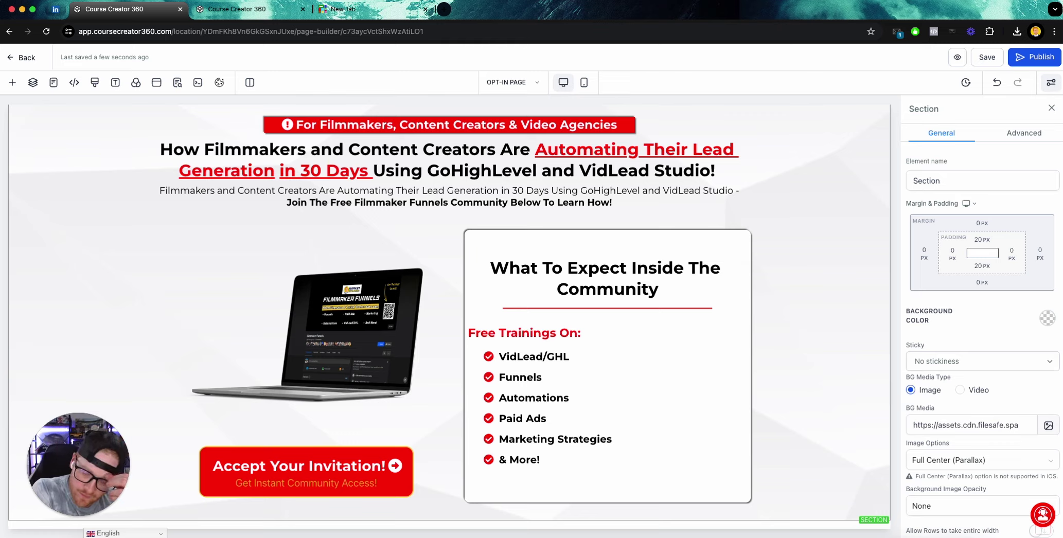
Add a full-width section below the opt-in content and set its background color to black.
click(12, 83)
click(25, 110)
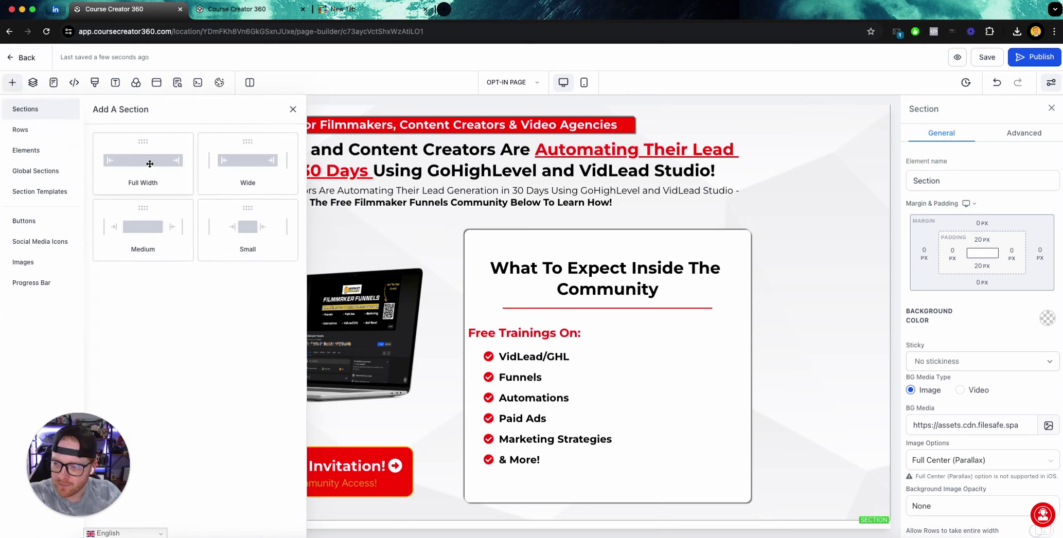
drag(123, 160, 465, 515)
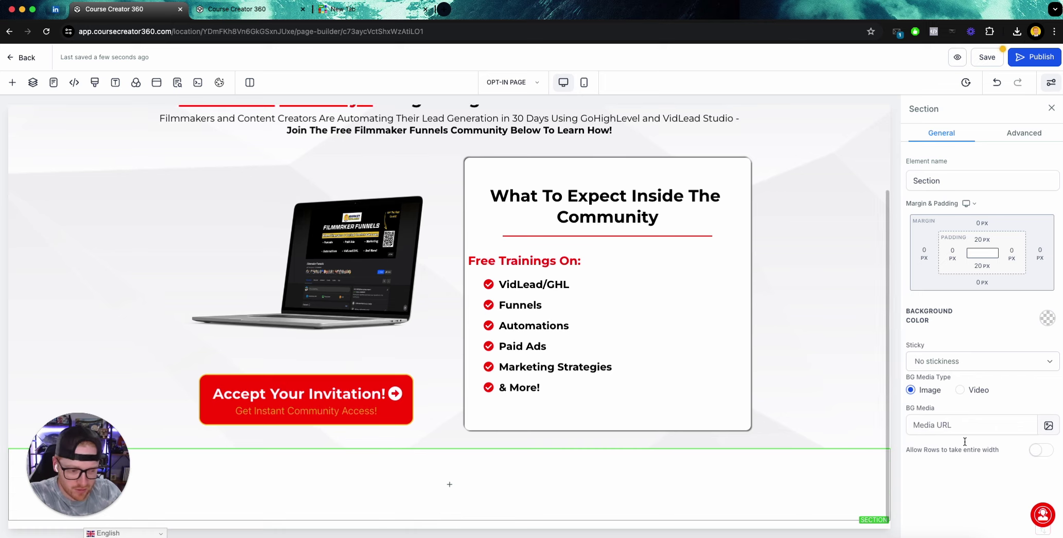
click(1048, 318)
click(993, 346)
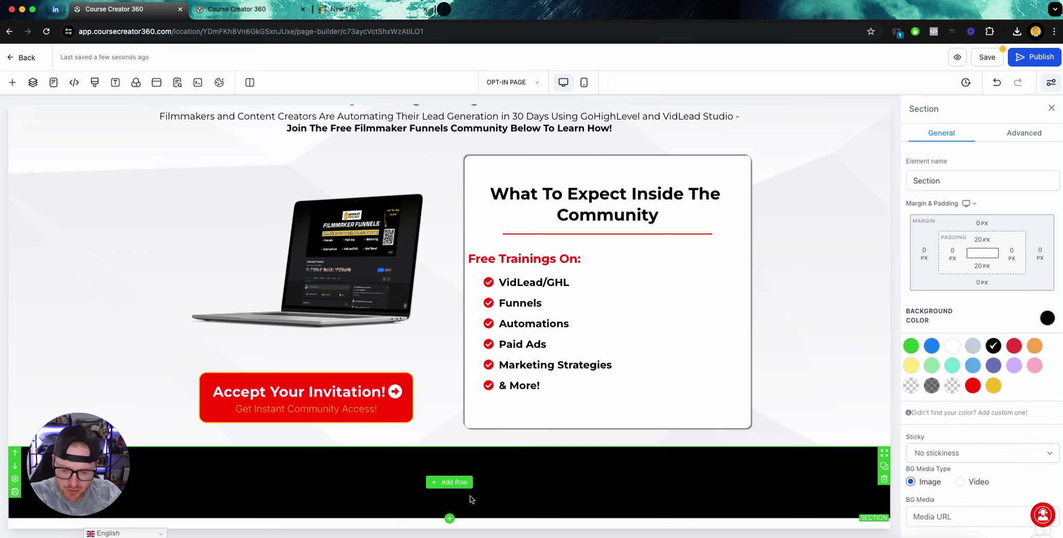
Add a one-column row to the black section and set the column's background color to white.
click(454, 484)
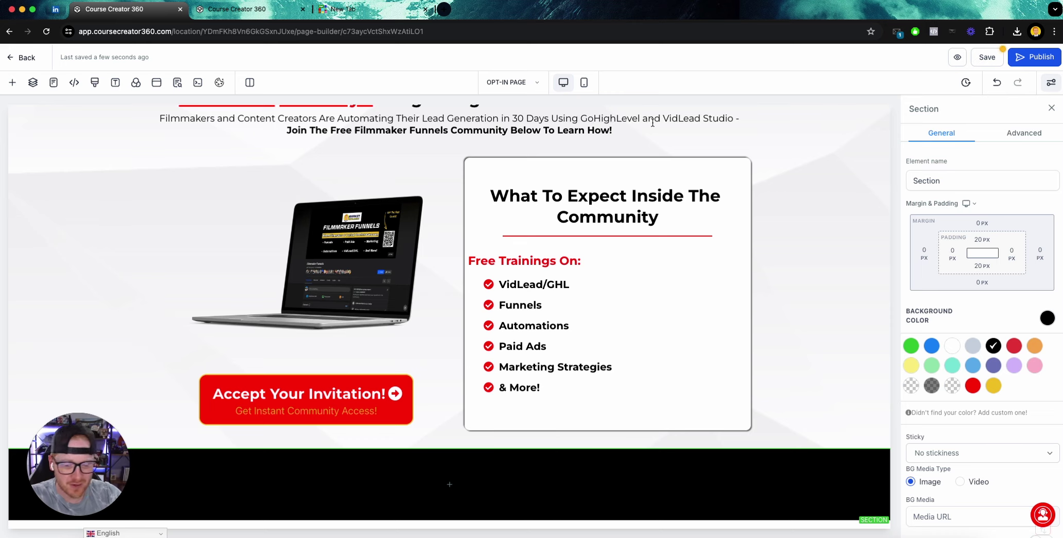
click(450, 485)
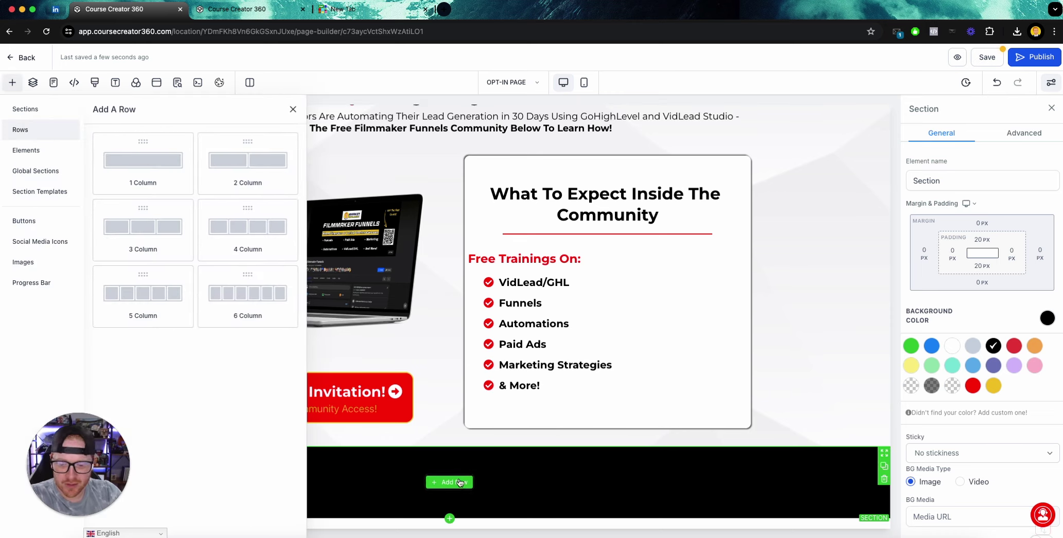
click(152, 165)
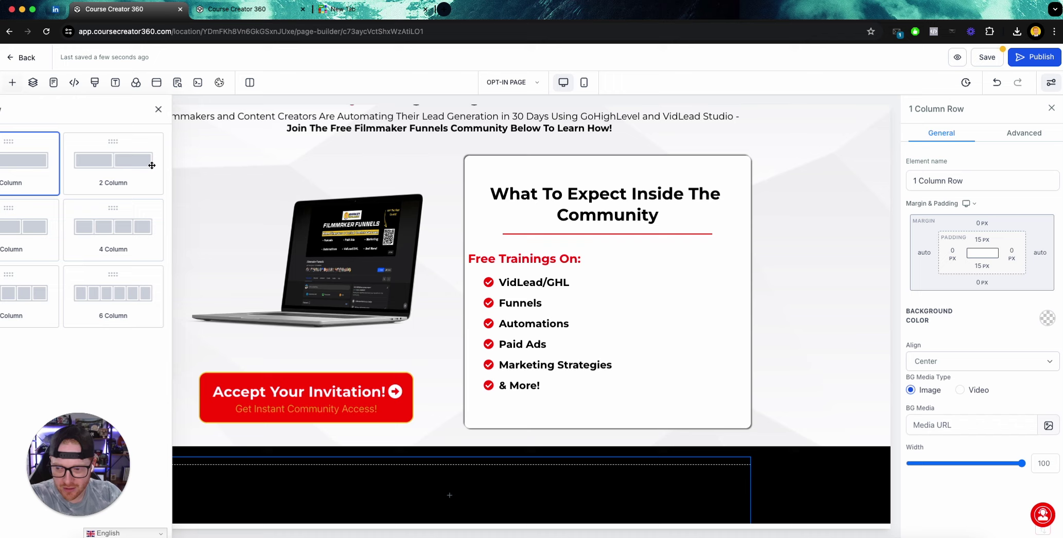
click(539, 486)
click(1048, 319)
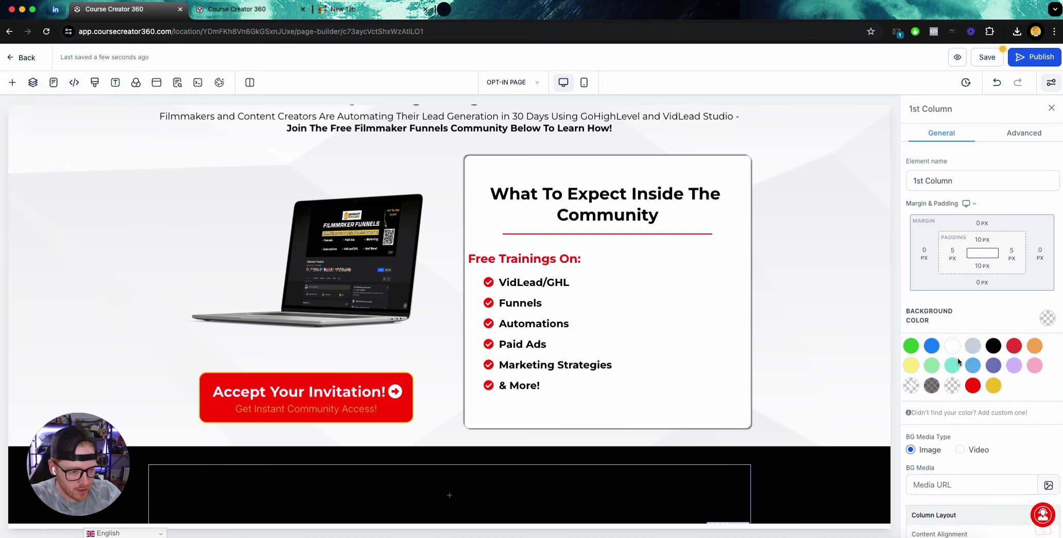
click(951, 352)
Give the white column a full border in bright red.
scroll(952, 360, down, 3)
scroll(693, 431, down, 1)
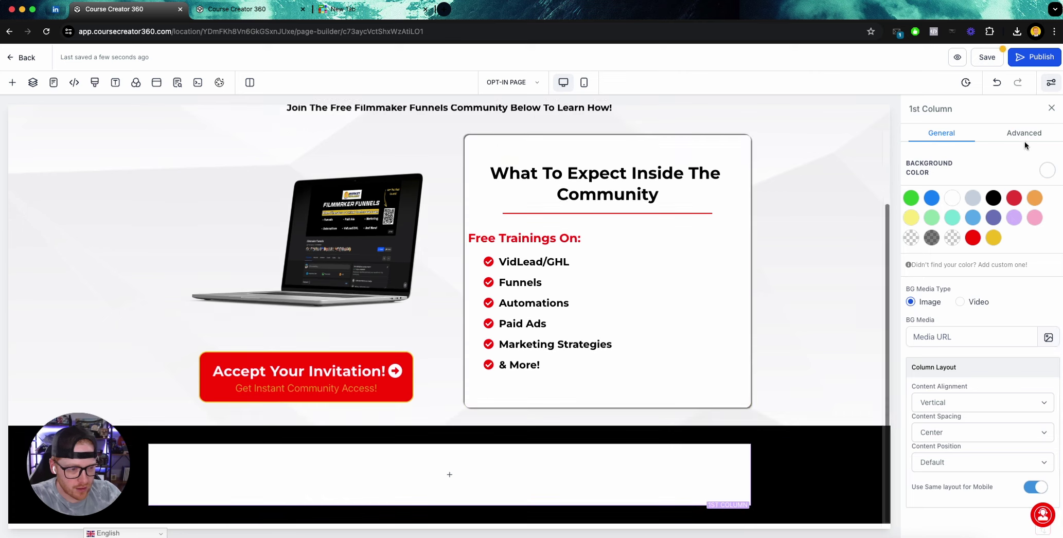
click(1025, 133)
click(962, 132)
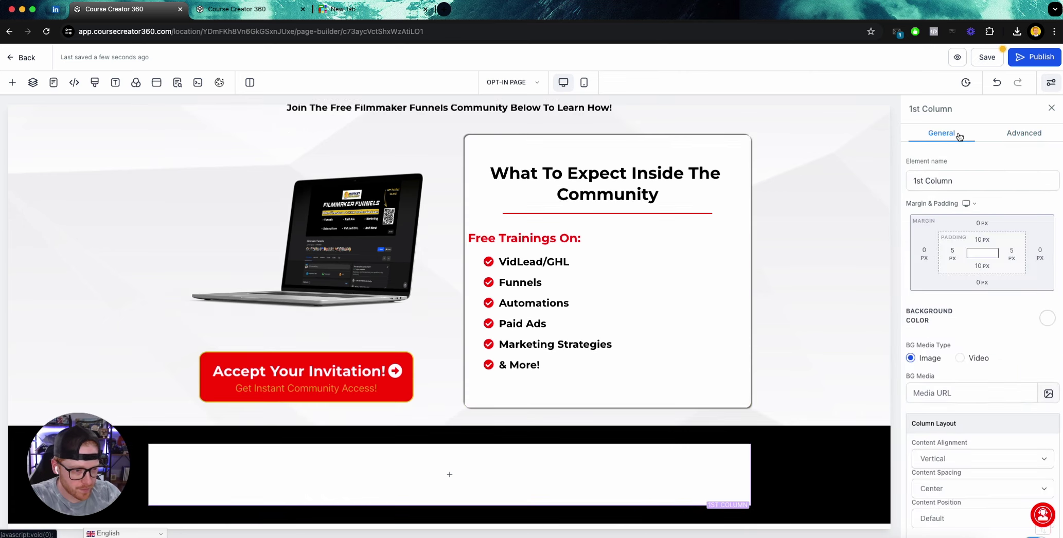
click(1024, 133)
click(1009, 268)
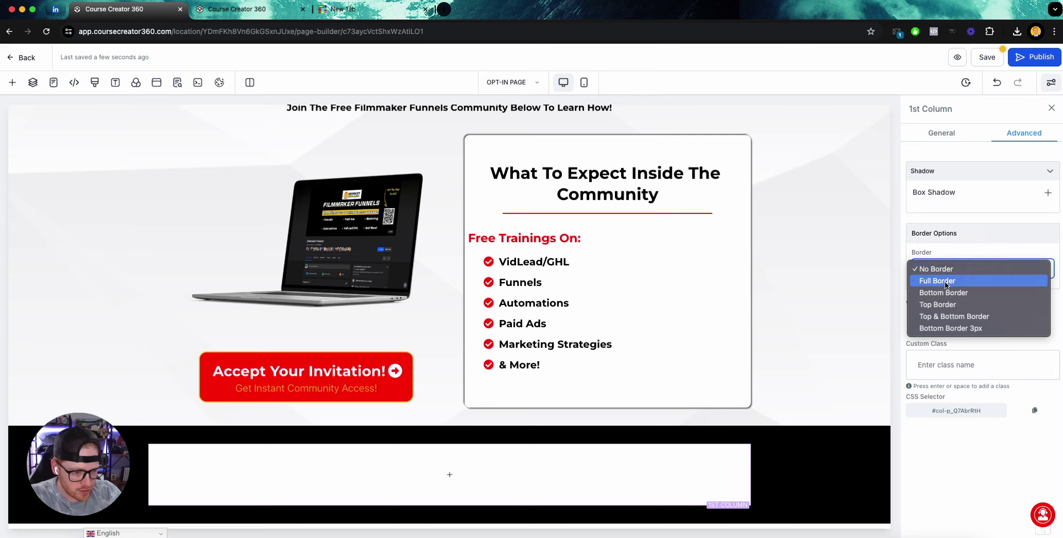
click(1024, 281)
click(1042, 357)
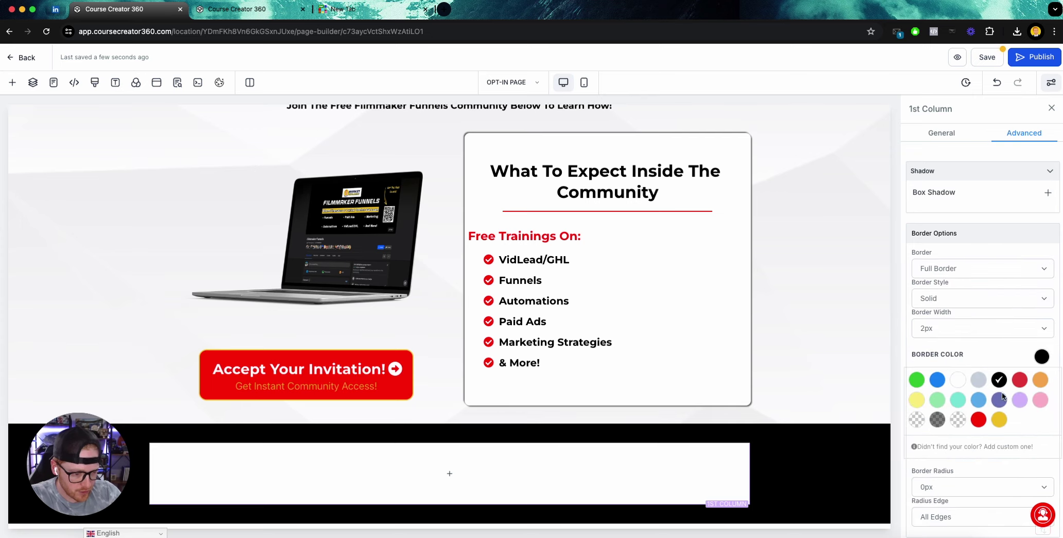
click(978, 420)
Set the column's border style to dashed and its border radius to 15px.
click(948, 300)
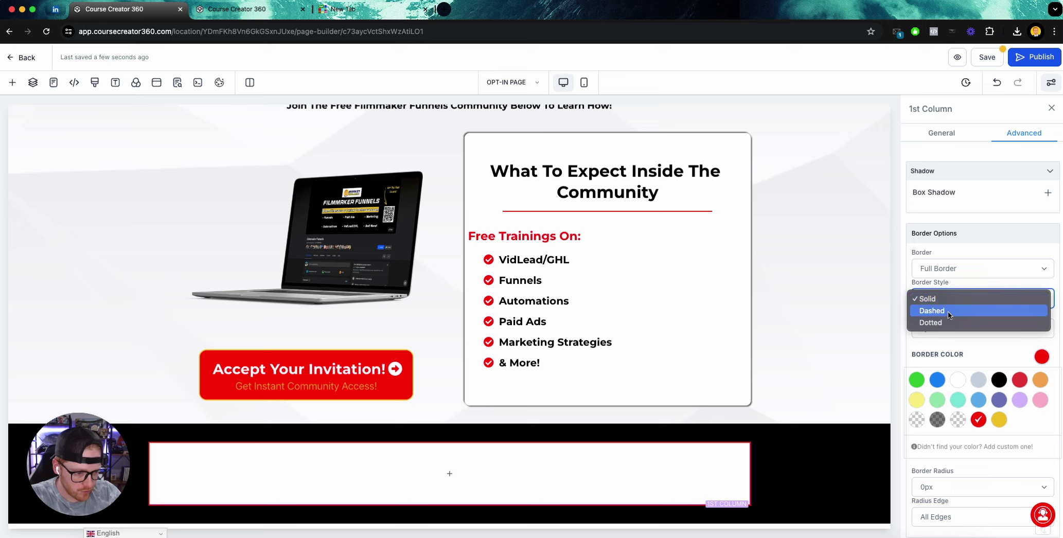
click(926, 311)
scroll(934, 304, down, 5)
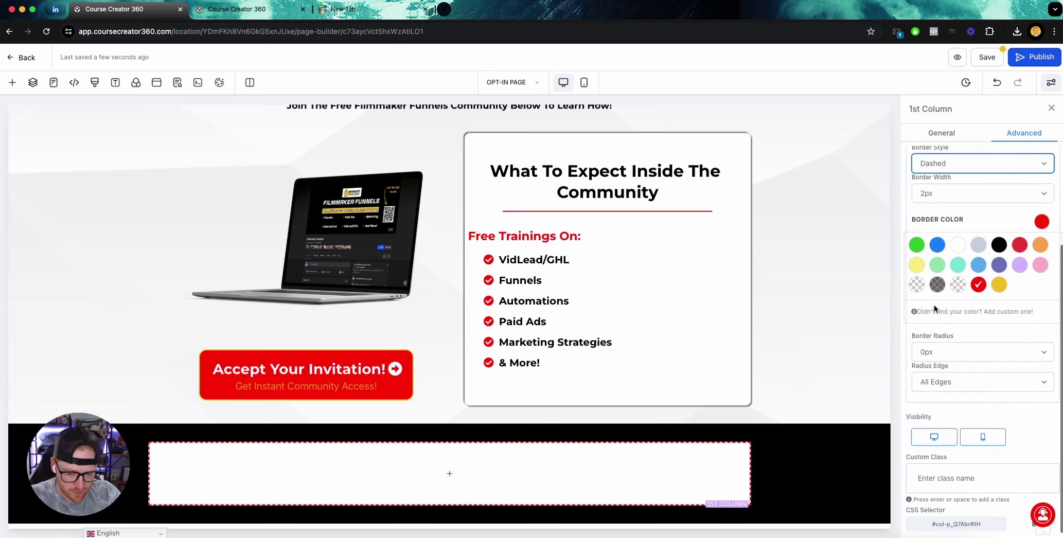
click(940, 340)
click(937, 423)
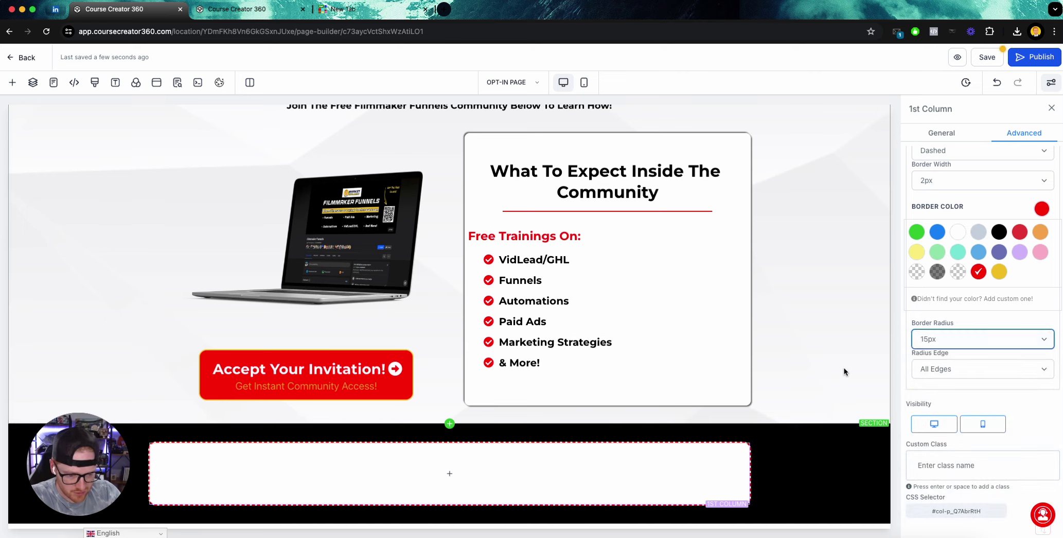
click(800, 391)
Search the elements for "image" and place an Image Feature element in the white column.
click(462, 474)
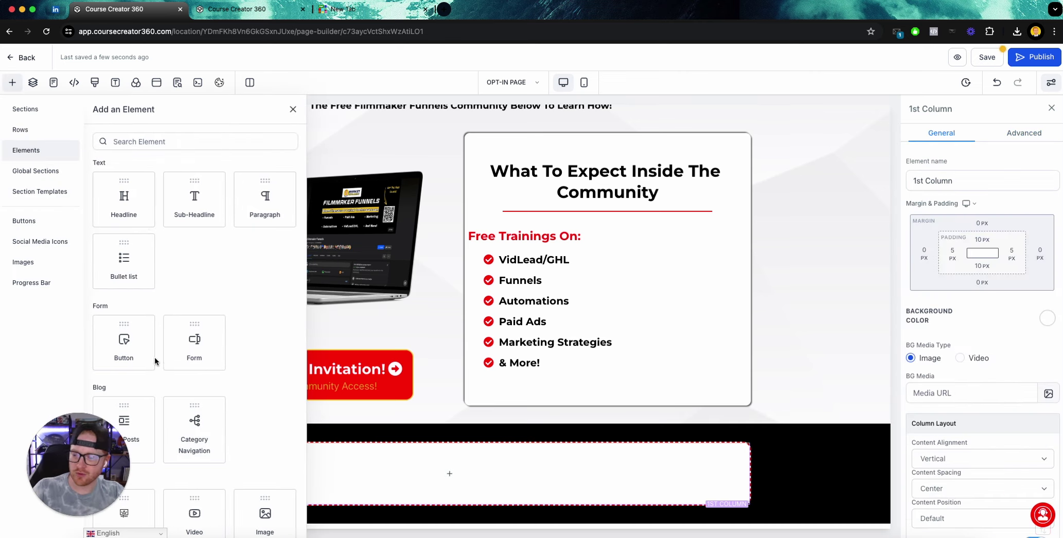
scroll(156, 362, down, 9)
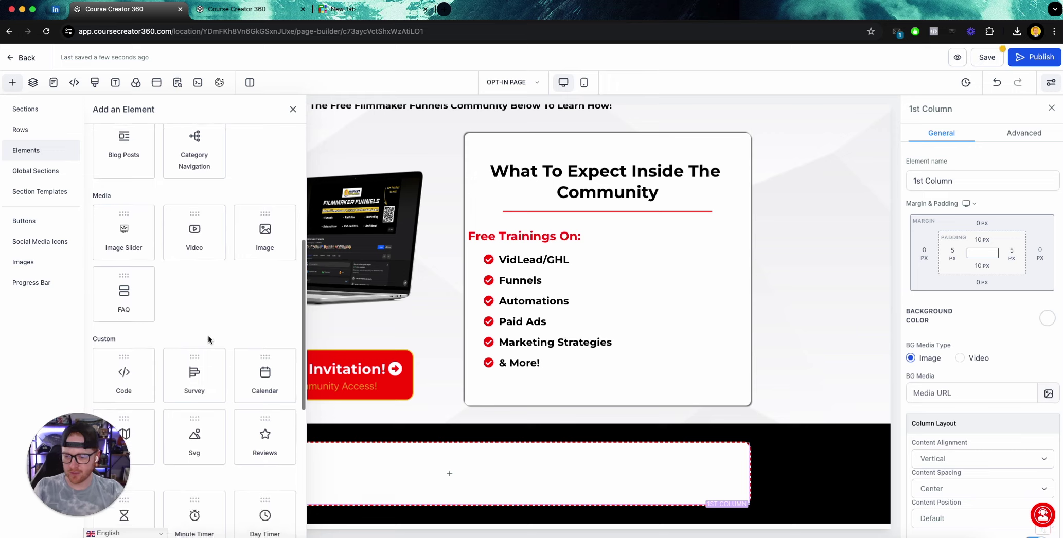
scroll(208, 335, up, 8)
click(157, 141)
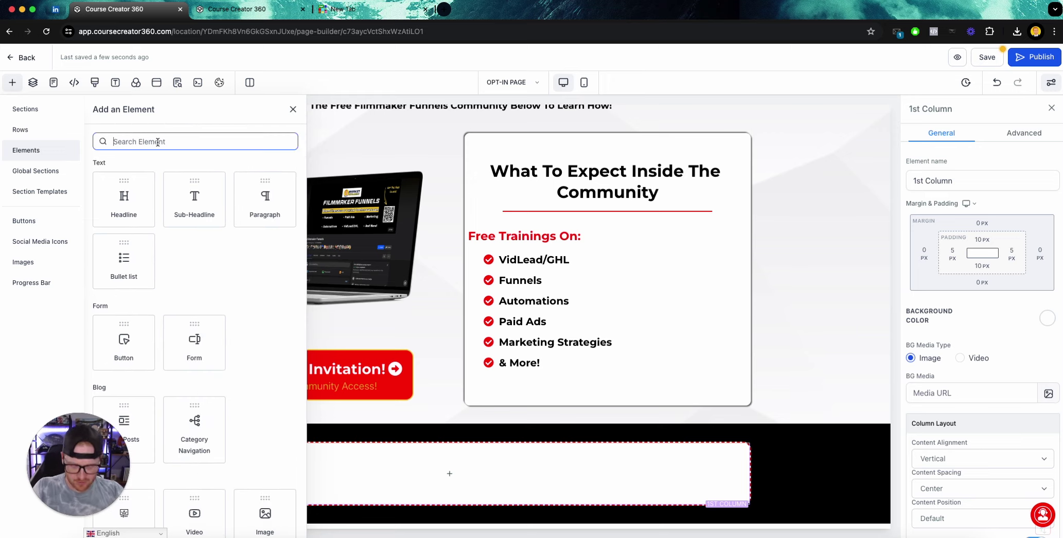
text(image)
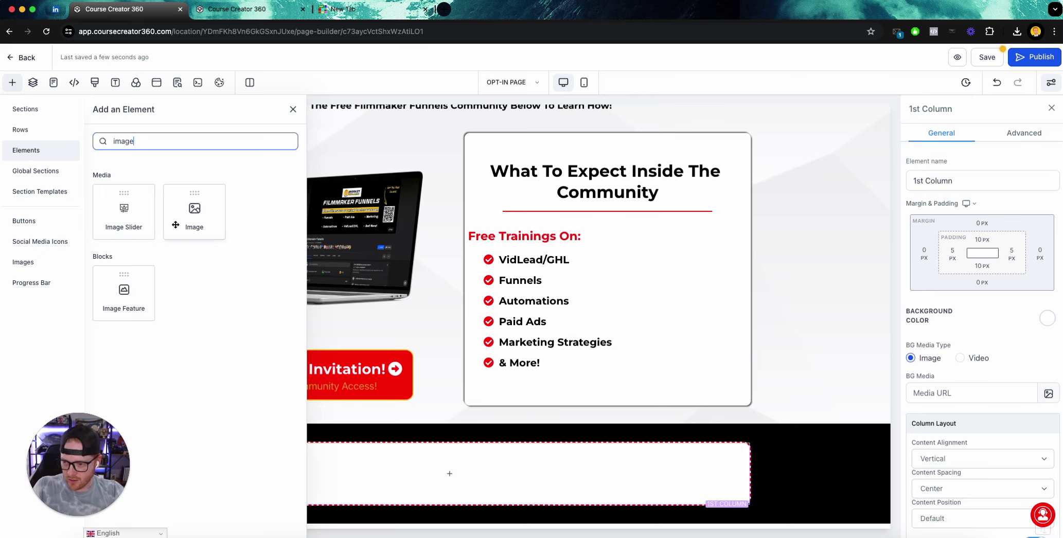
drag(123, 290, 440, 482)
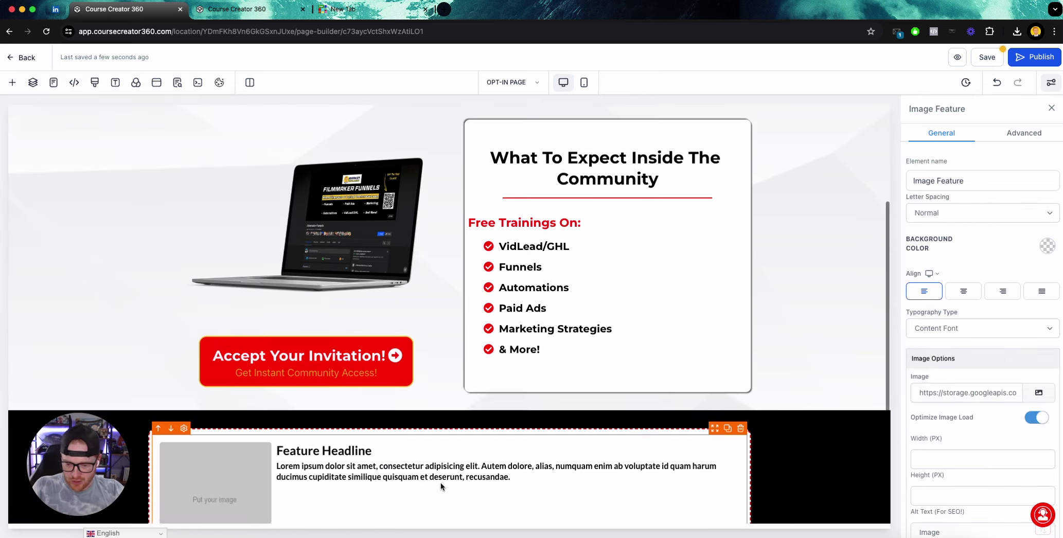
Open the media storage for the feature image and look through the GHL funnel masterclass, MARKETWITHMARK.COM and FUNNEL BOOTCAMP folders for a portrait photo.
click(1039, 393)
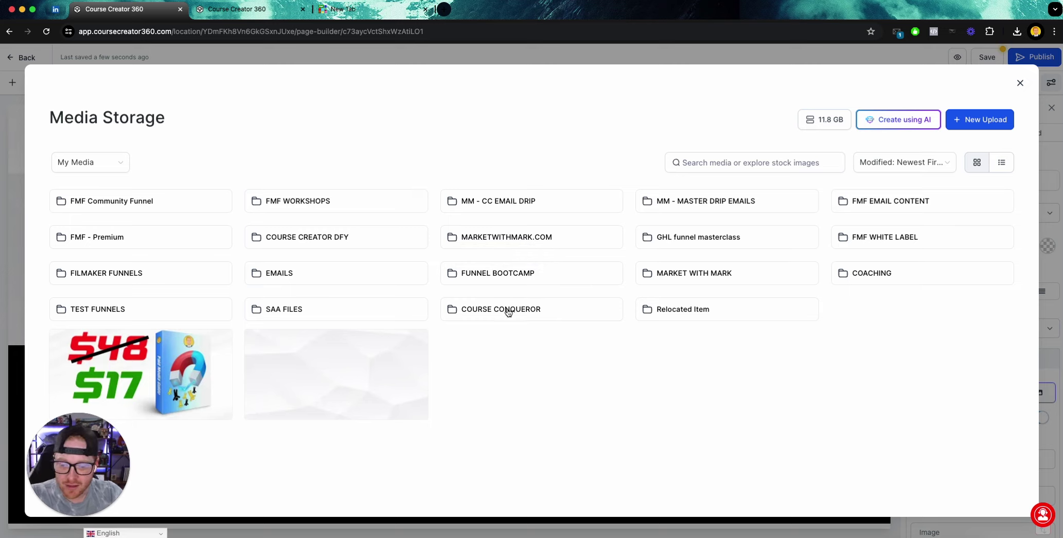
click(513, 282)
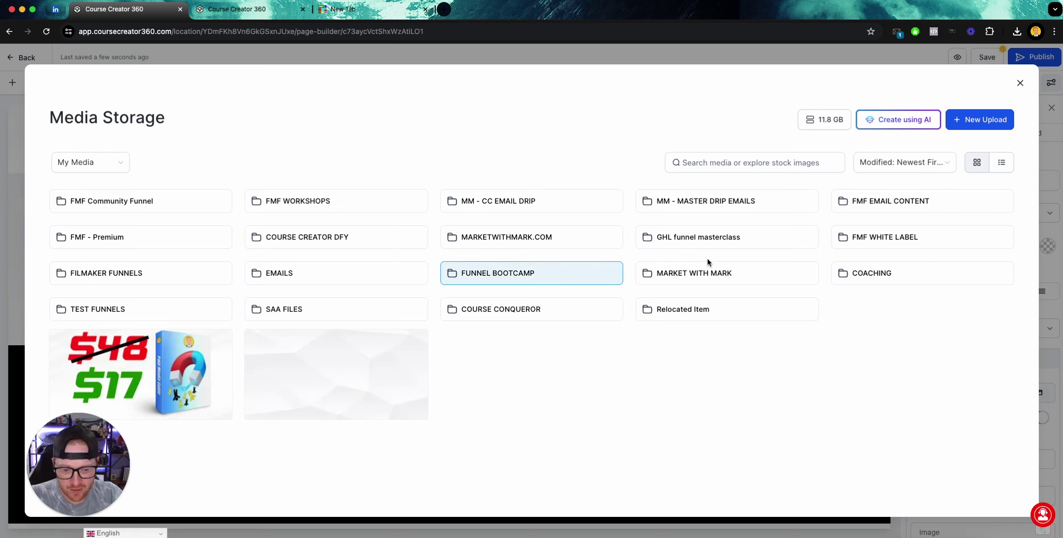
click(693, 250)
scroll(520, 324, down, 15)
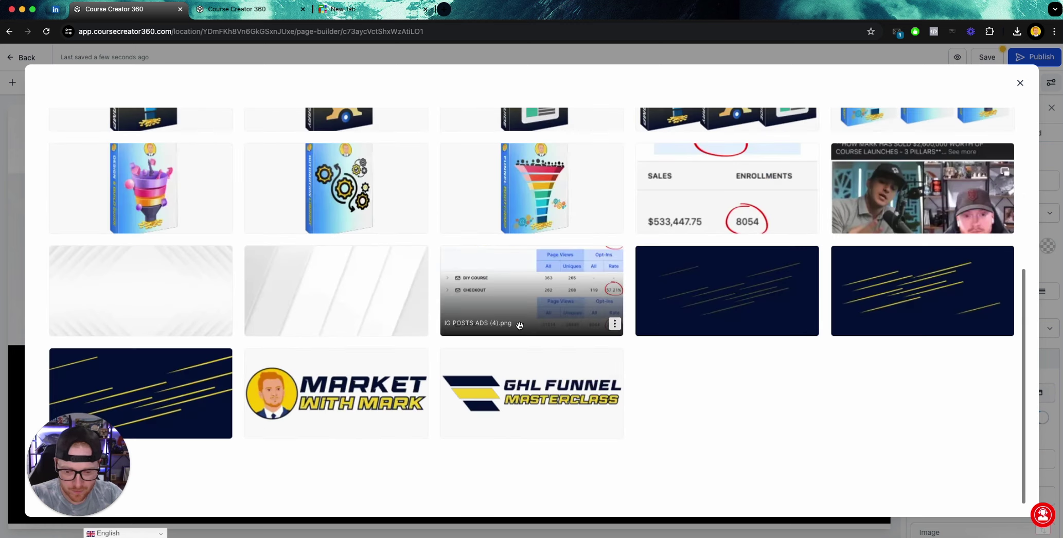
scroll(520, 324, up, 15)
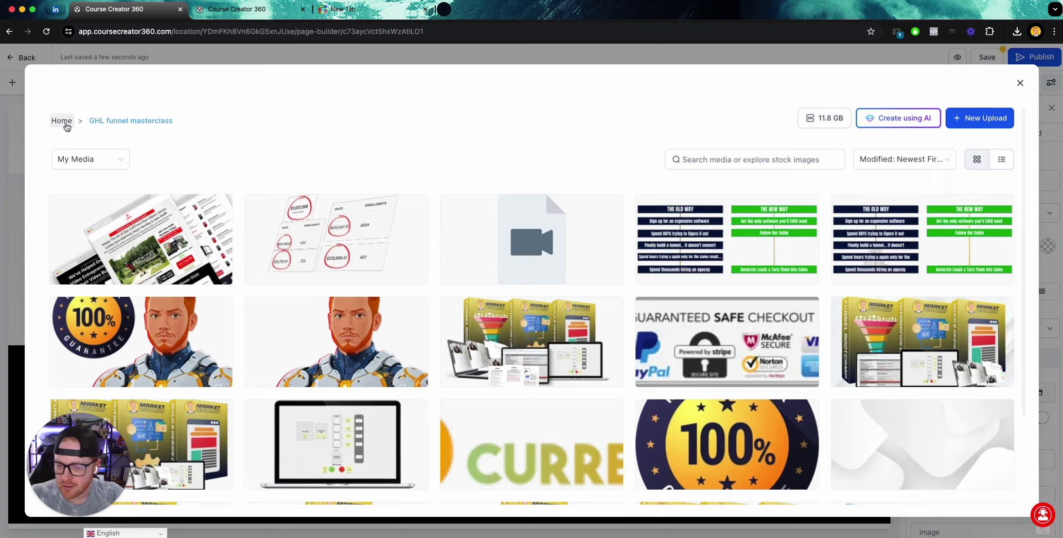
click(60, 117)
double_click(483, 238)
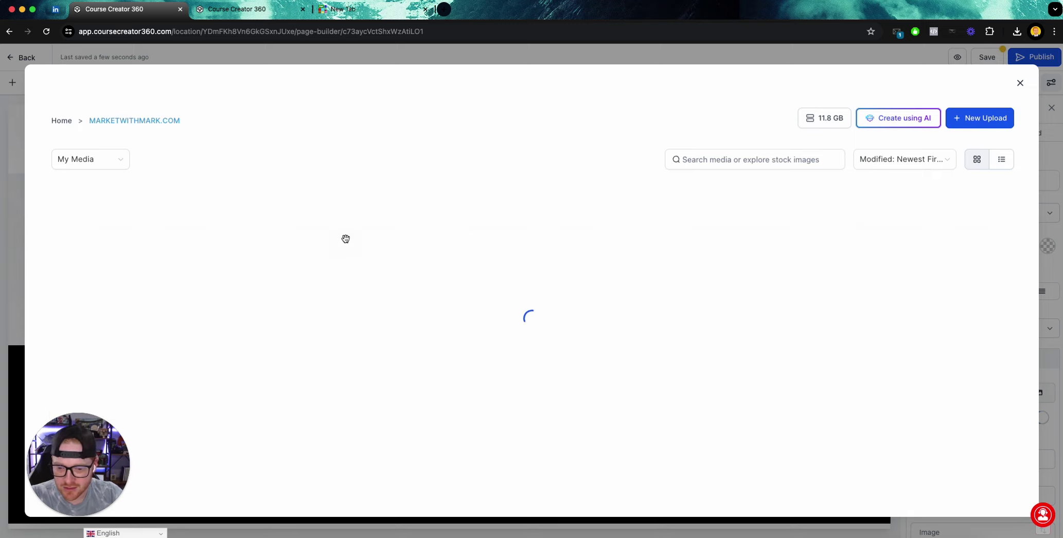
scroll(329, 238, up, 5)
click(60, 118)
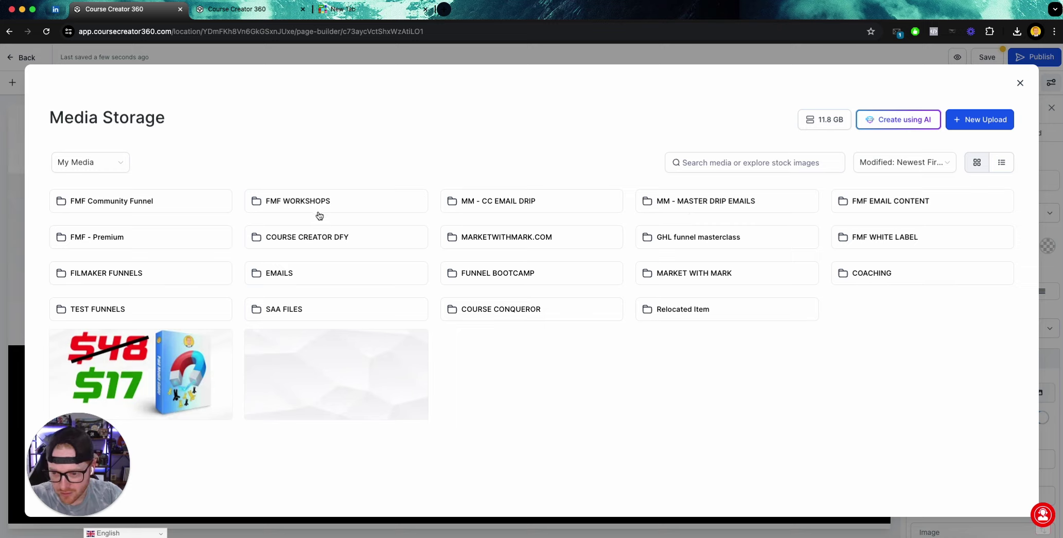
click(470, 277)
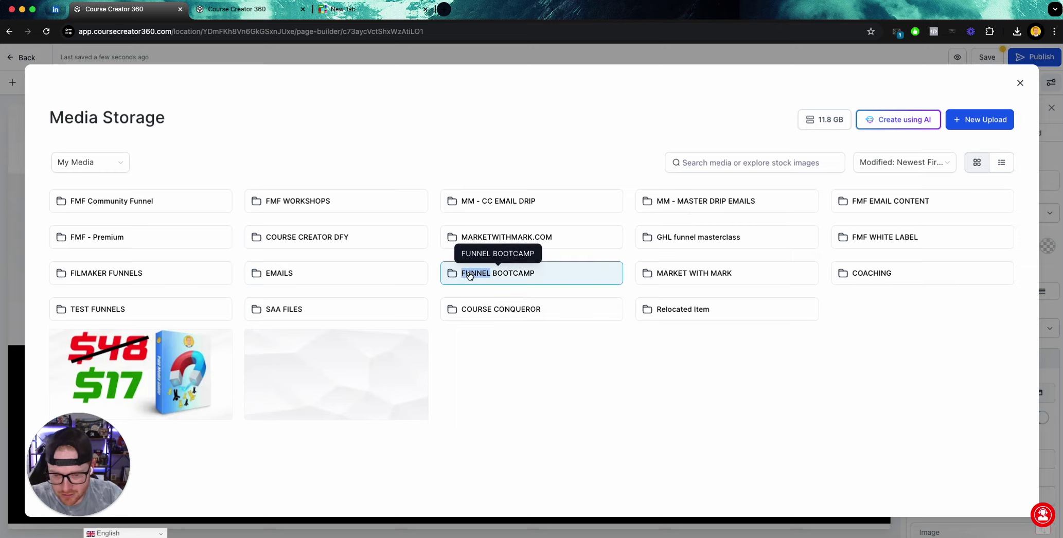
scroll(309, 246, down, 5)
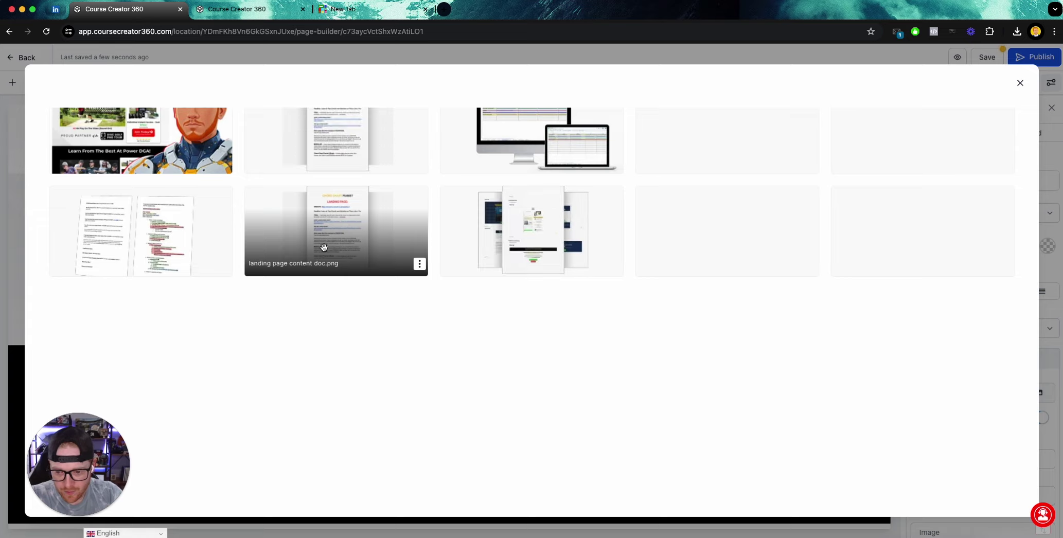
scroll(94, 106, up, 3)
click(67, 119)
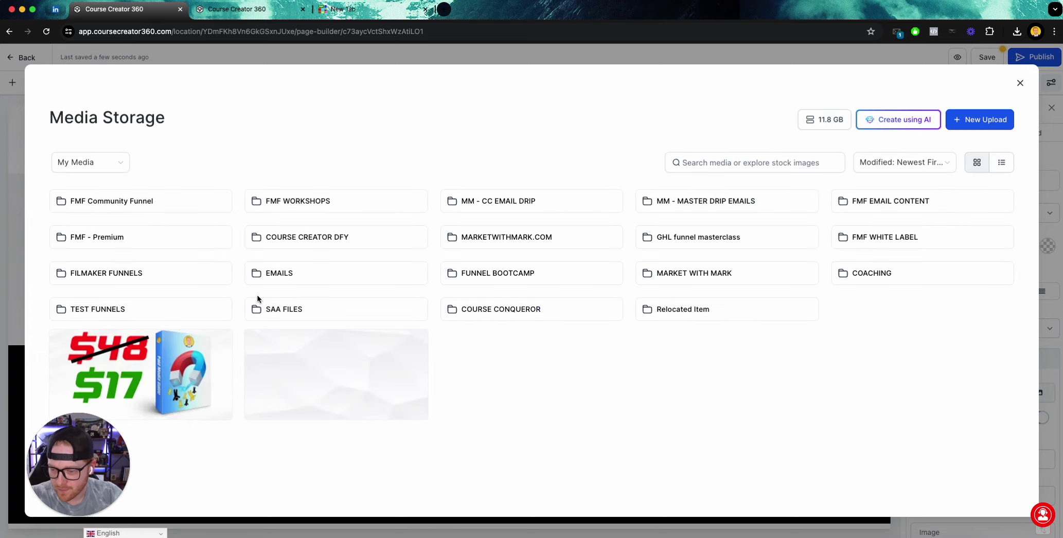
Use the round portrait photo from the FILMAKER FUNNELS folder as the feature image.
click(153, 276)
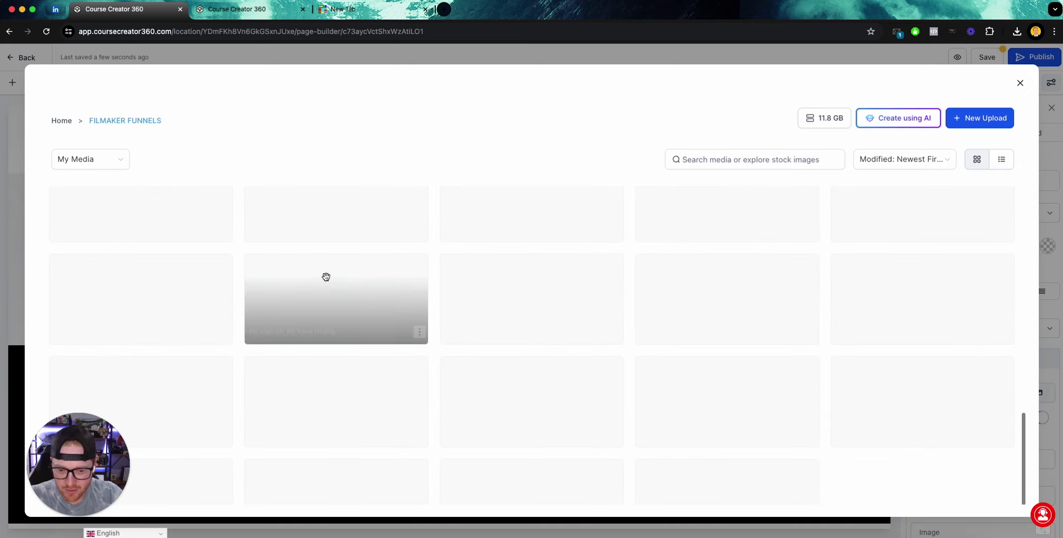
scroll(325, 278, down, 5)
click(340, 364)
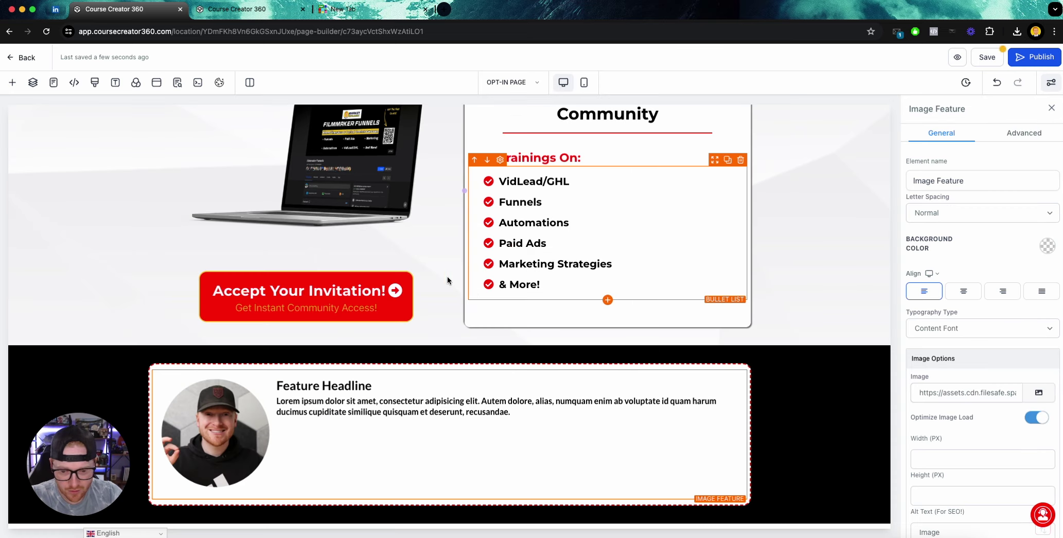
Replace the feature headline with the greeting "Hey, I'm" followed by the presenter's first name and an exclamation mark.
double_click(354, 387)
triple_click(354, 386)
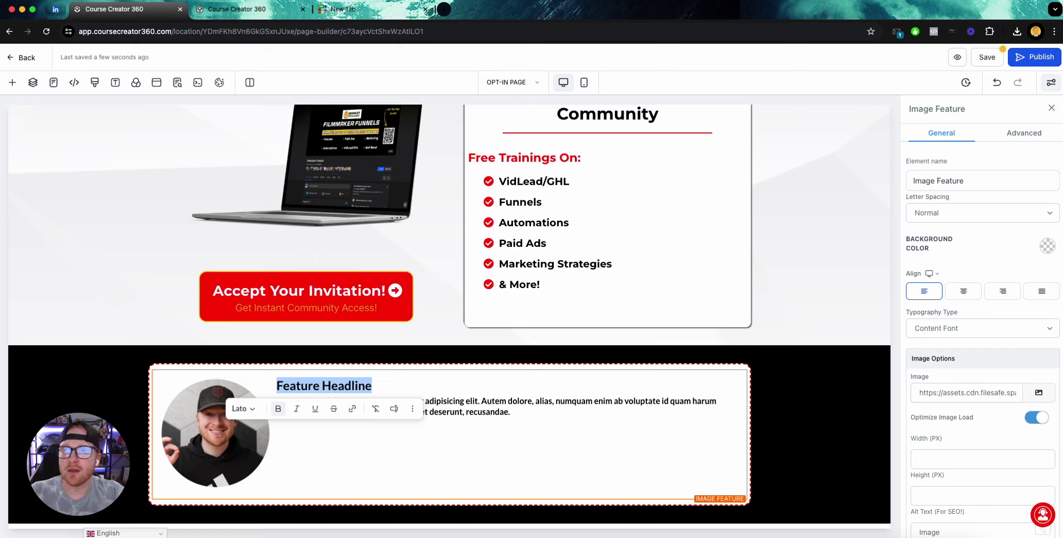
text(Hey)
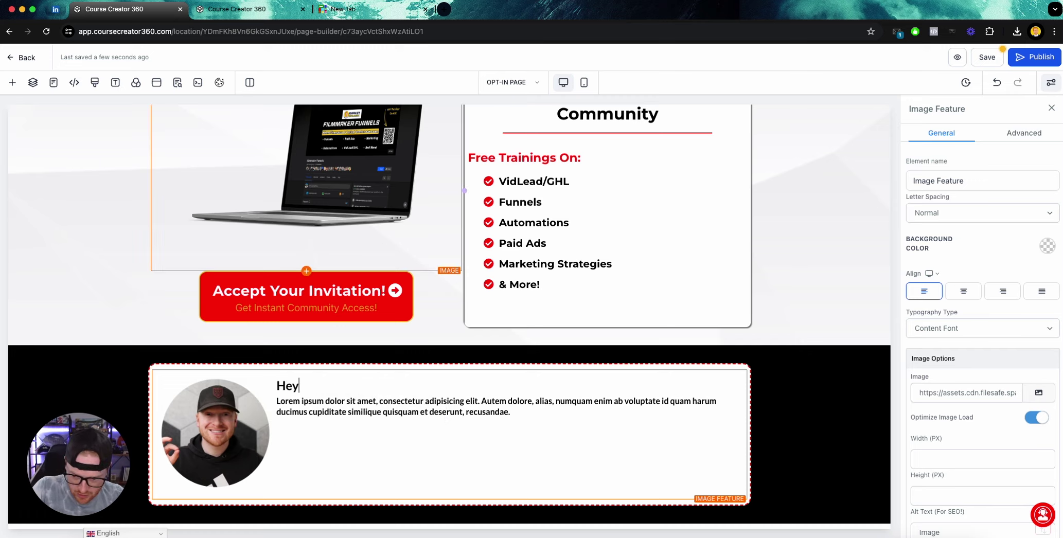
text(, I'm Mark!)
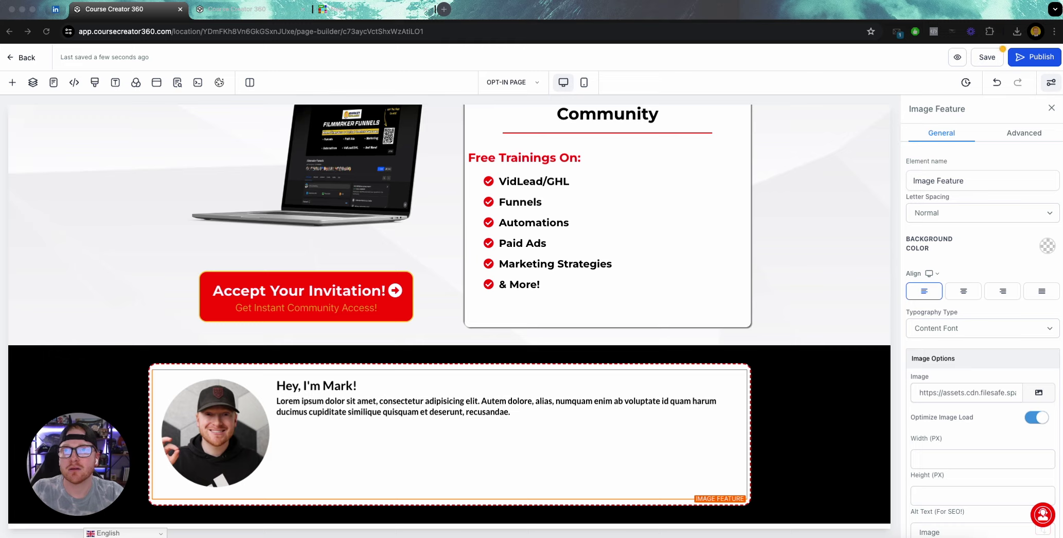
Add a waving-hand emoji to the feature headline and replace the placeholder text with the bio starting "Over the past 5 years, I've taught over 3,000 filmmakers".
key(Return)
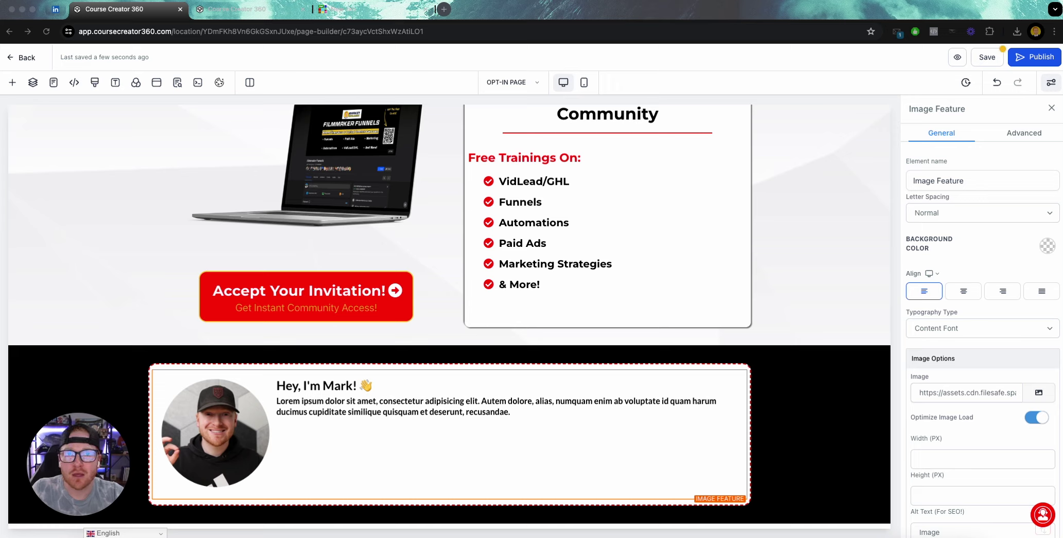
triple_click(355, 411)
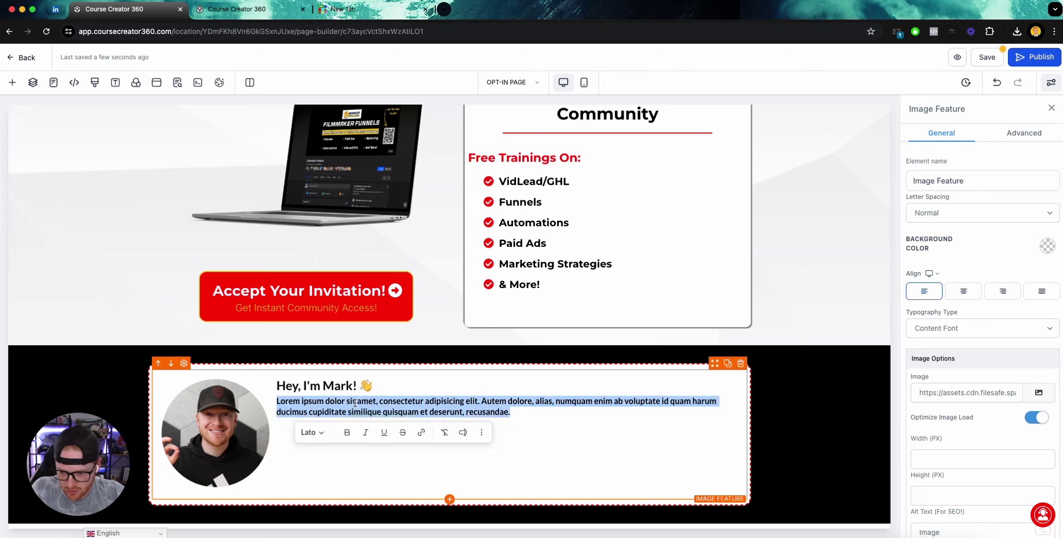
text(Over the past 5 years, I've taught over 3,000 filmmakers and content creators how to understand and implement marketing strategies through my courses, The Real Deal Video Strategist Club and Micro Content Mastery.  In this free starter course, I'll show you the EXACT automated lead generation and nurturing strategy I teach my high-ticket partners. Plus, I'll guide you step-by-step through the process of building it yourself inside GHL/VidLead!)
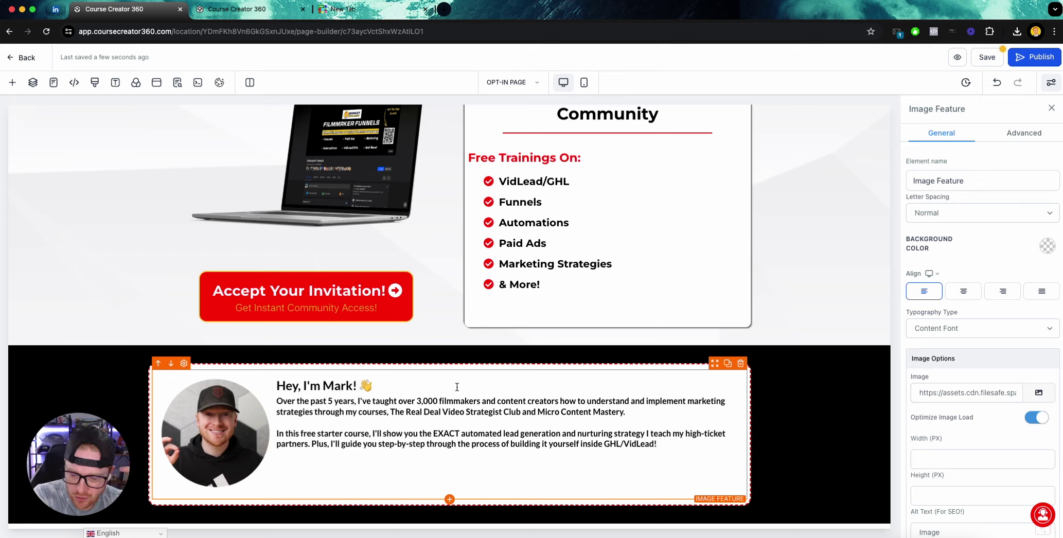
Replace the bio's free starter course paragraph with a sentence starting "Inside this community i'm pulling back the curtain on".
drag(690, 441, 276, 435)
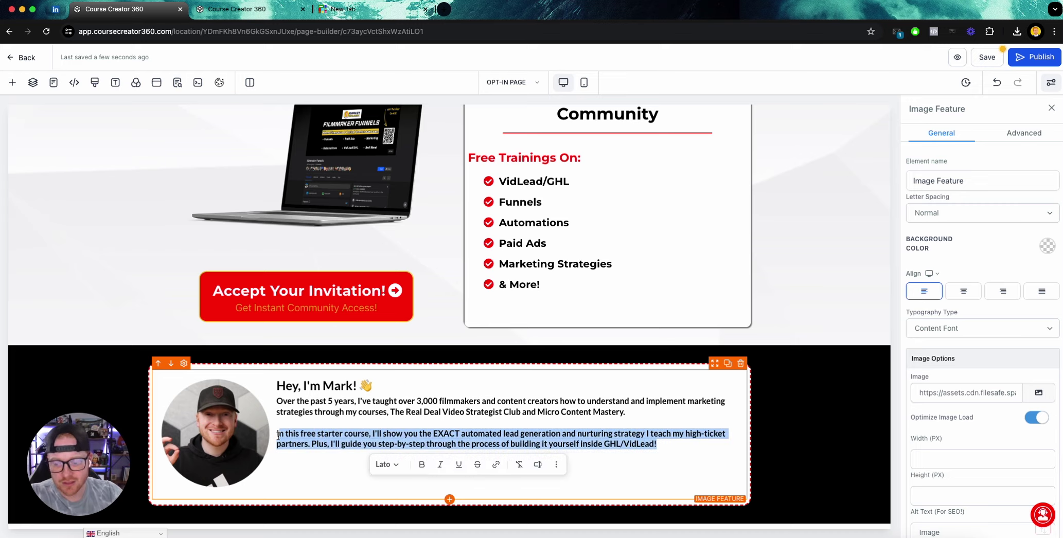
key(BackSpace)
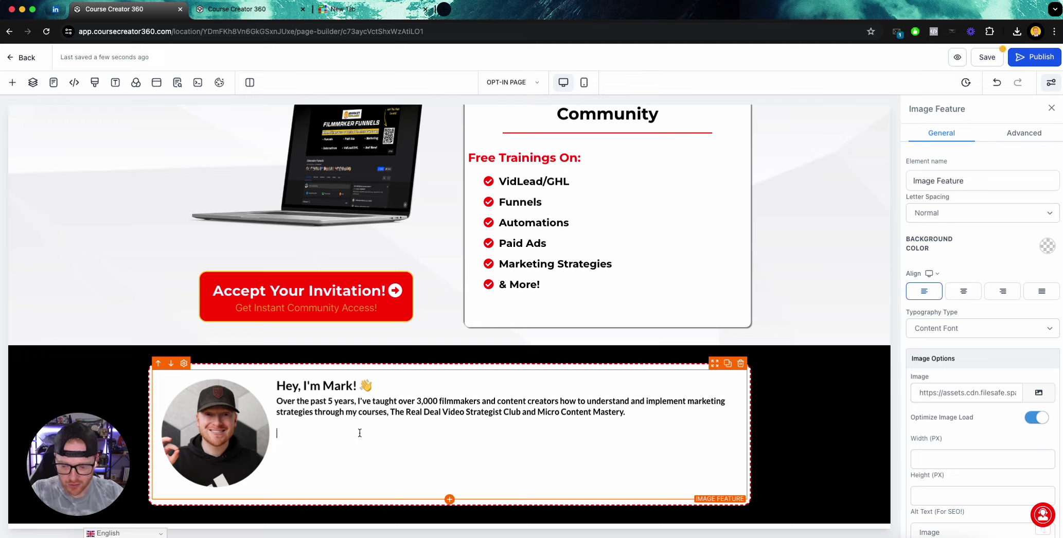
text(Inside this community i')
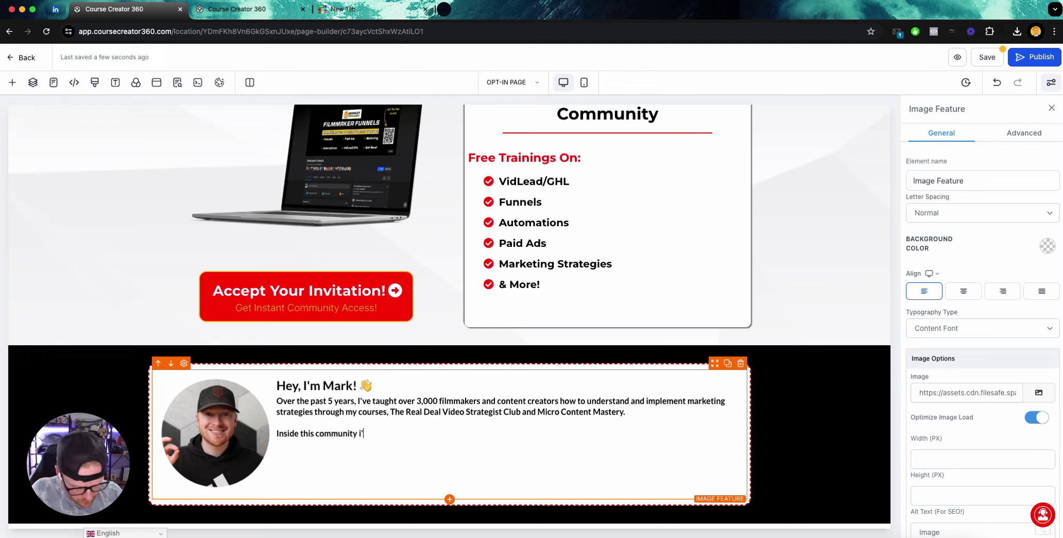
text(m pulling back )
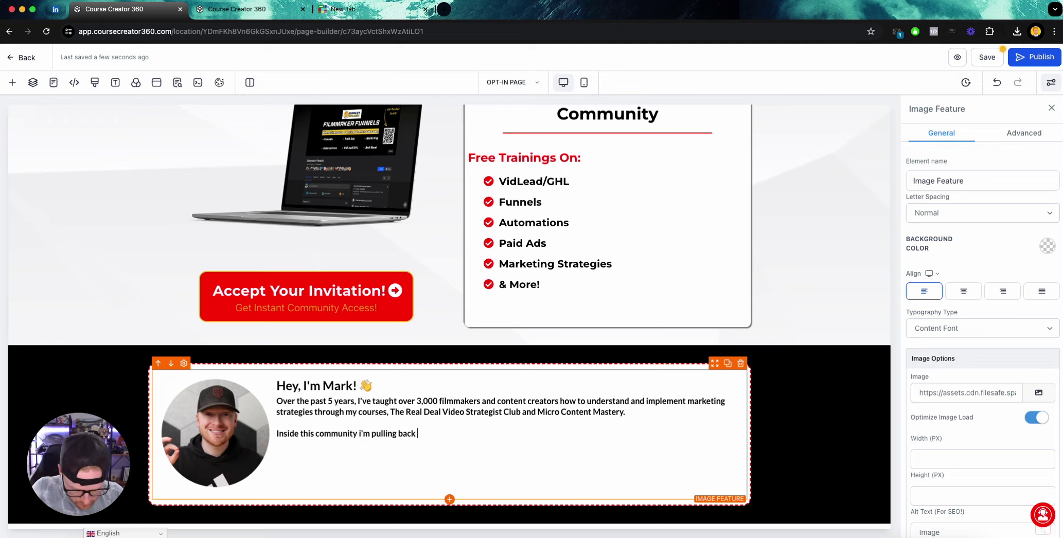
text(the cur)
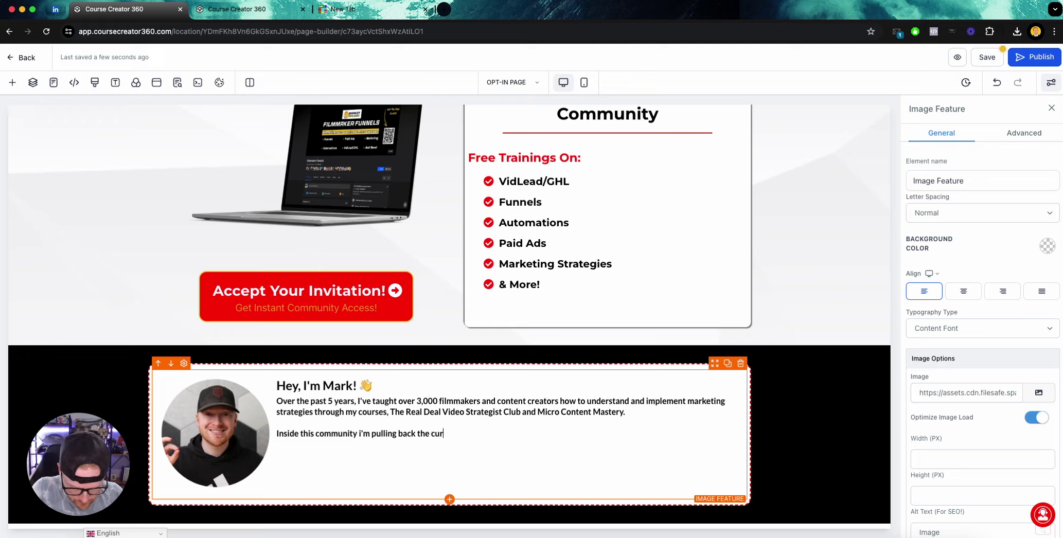
text(tain on waht I've bee)
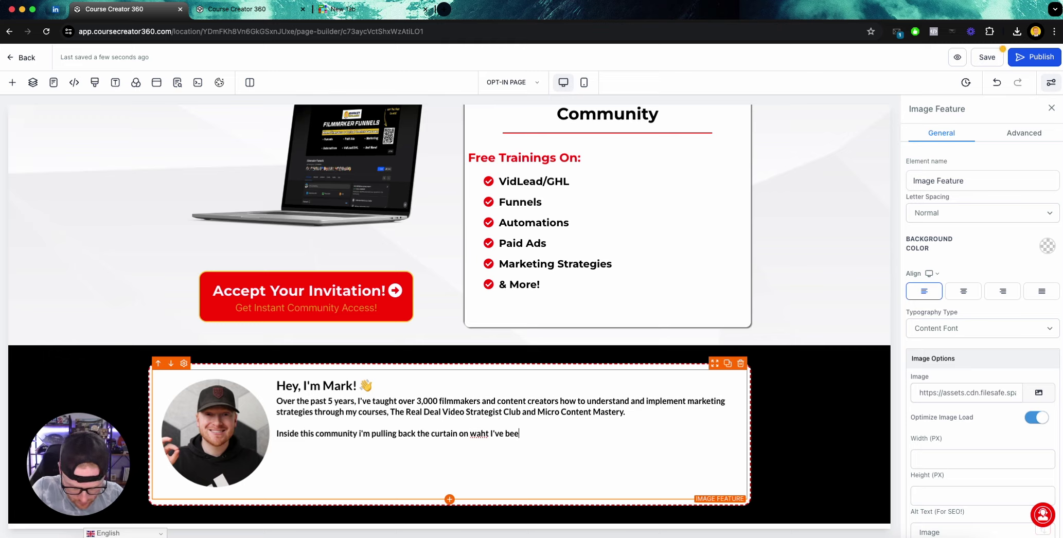
text(teching)
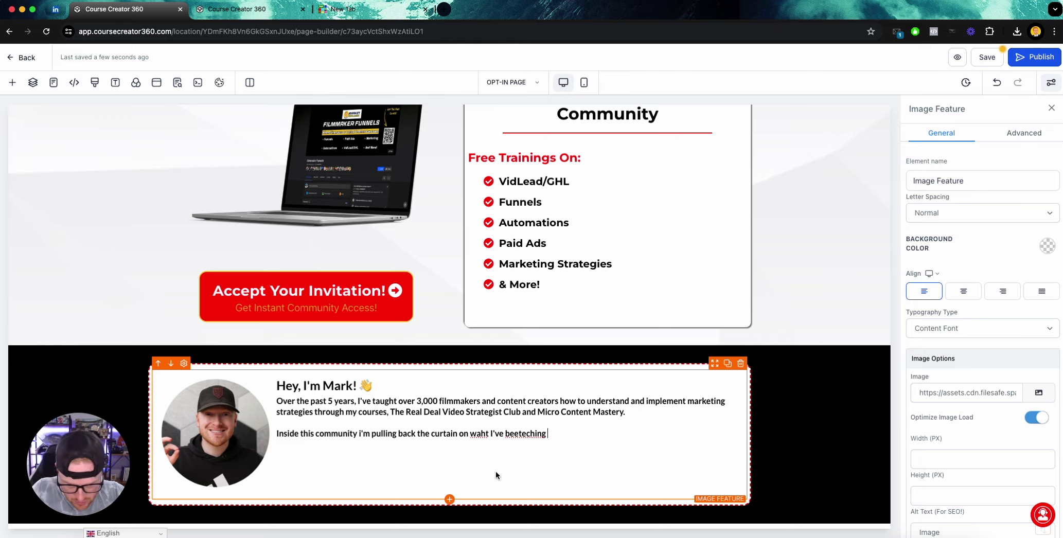
Correct the misspelled "what" and "been" in the new bio sentence and insert "free" before "community".
right_click(482, 433)
click(502, 273)
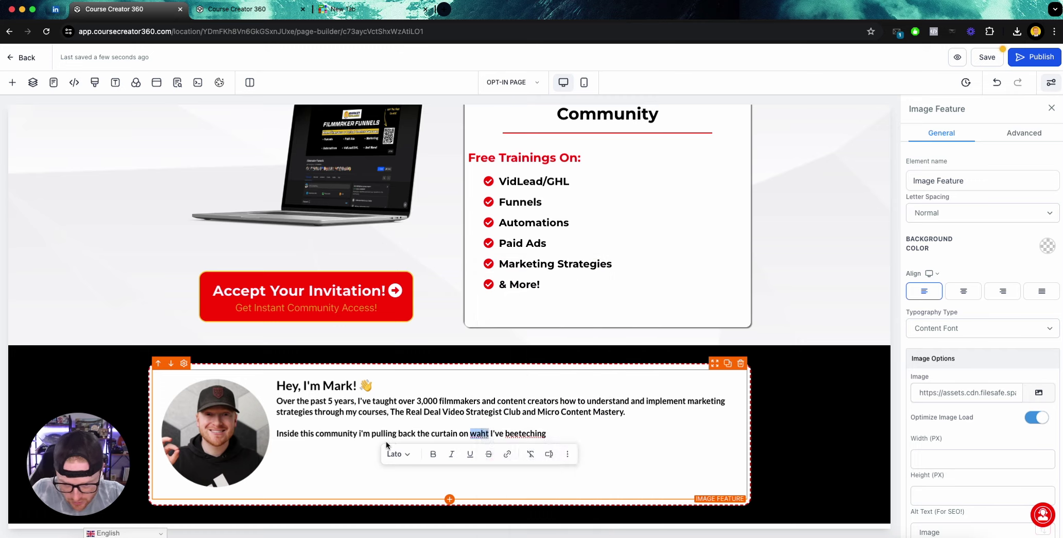
text(free)
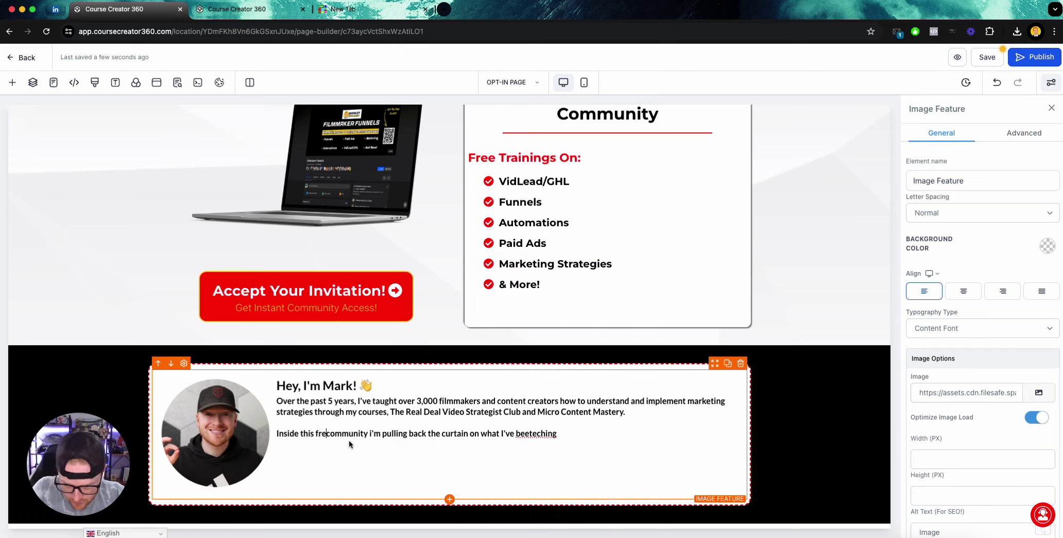
right_click(538, 434)
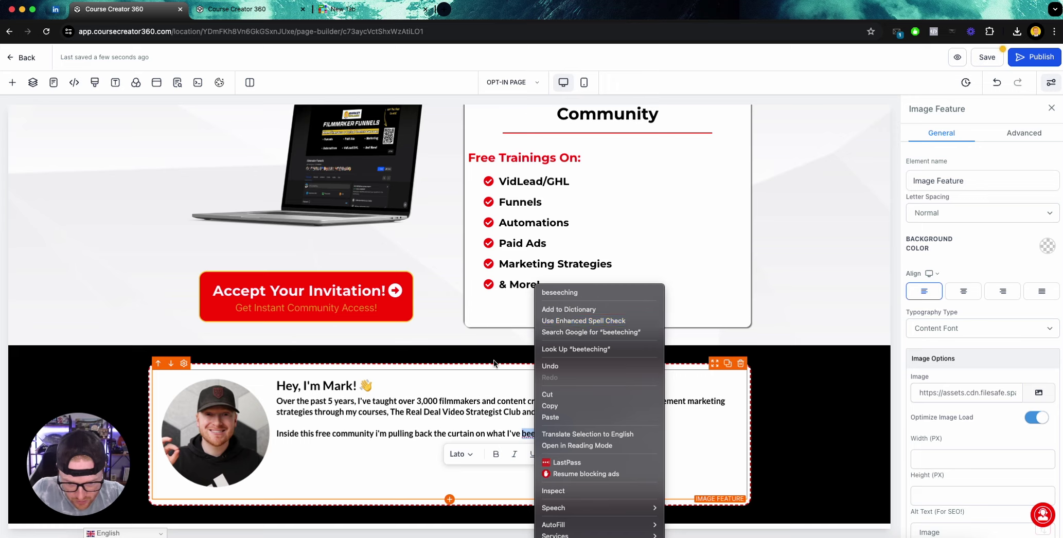
key(Escape)
text(been )
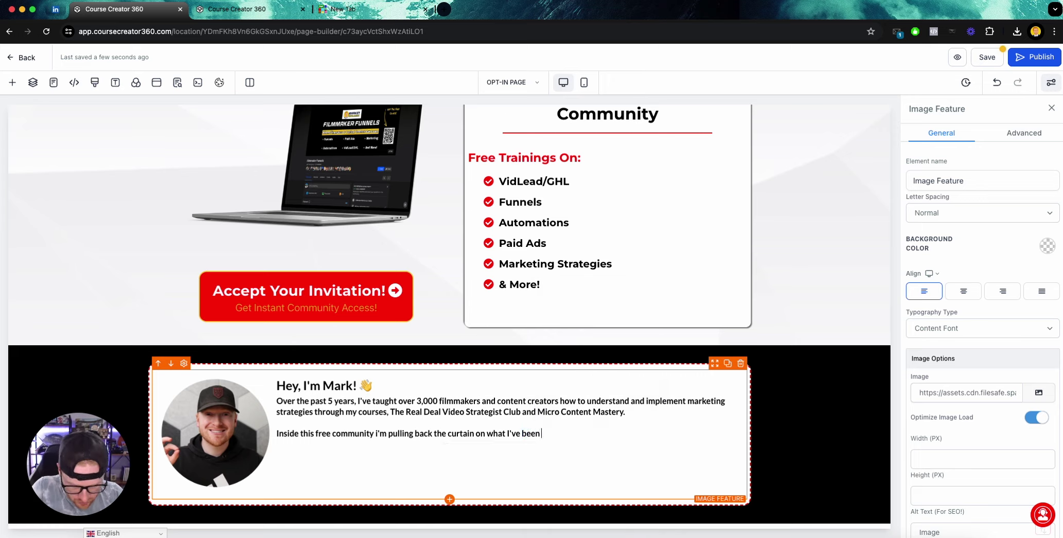
Complete the bio sentence with "teaching my high ticket clients." and correct the spelling of "teaching".
text(taching )
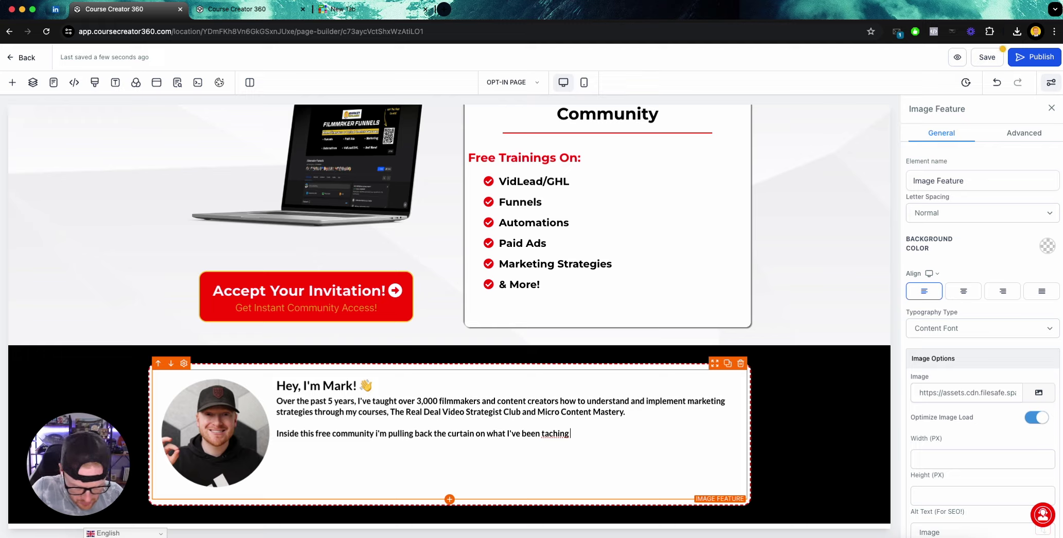
text(my high ticket )
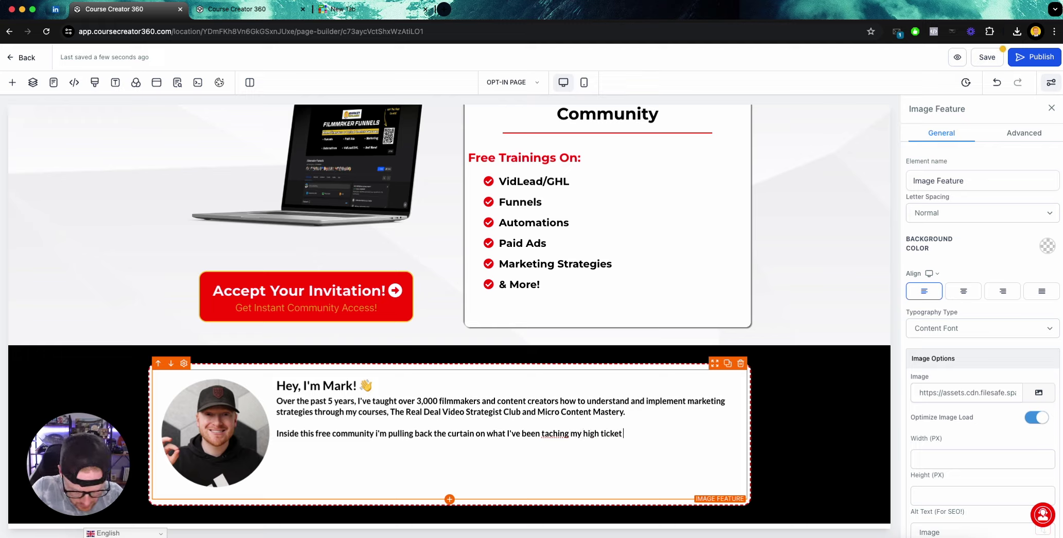
text(clients/)
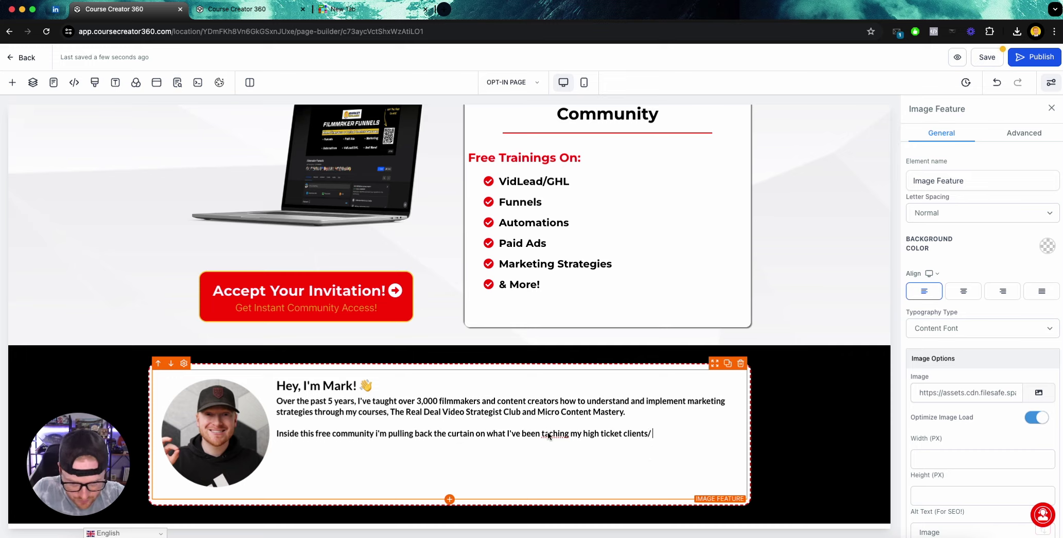
right_click(548, 434)
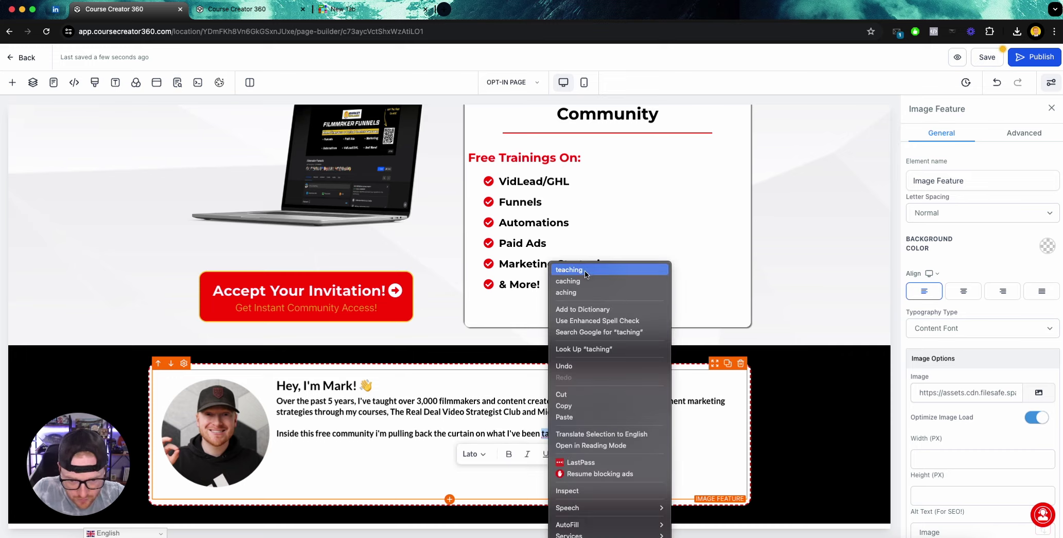
click(566, 270)
click(662, 437)
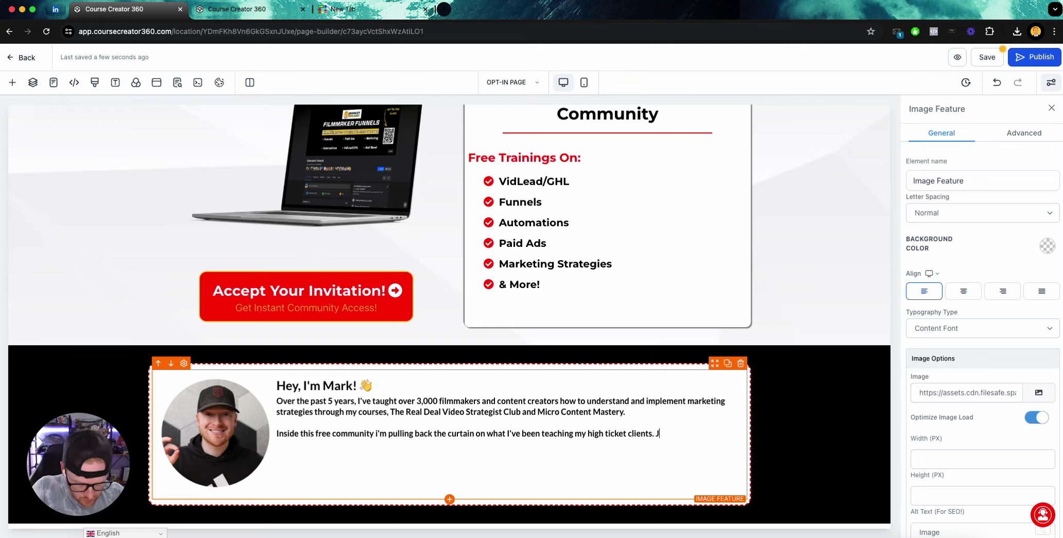
text(Join today to get)
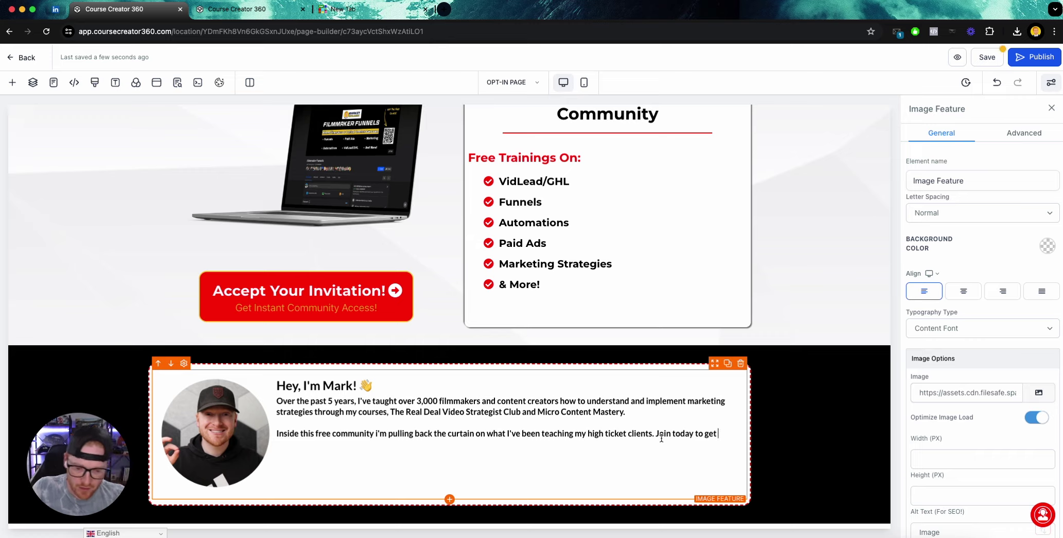
drag(737, 432, 658, 434)
key(BackSpace)
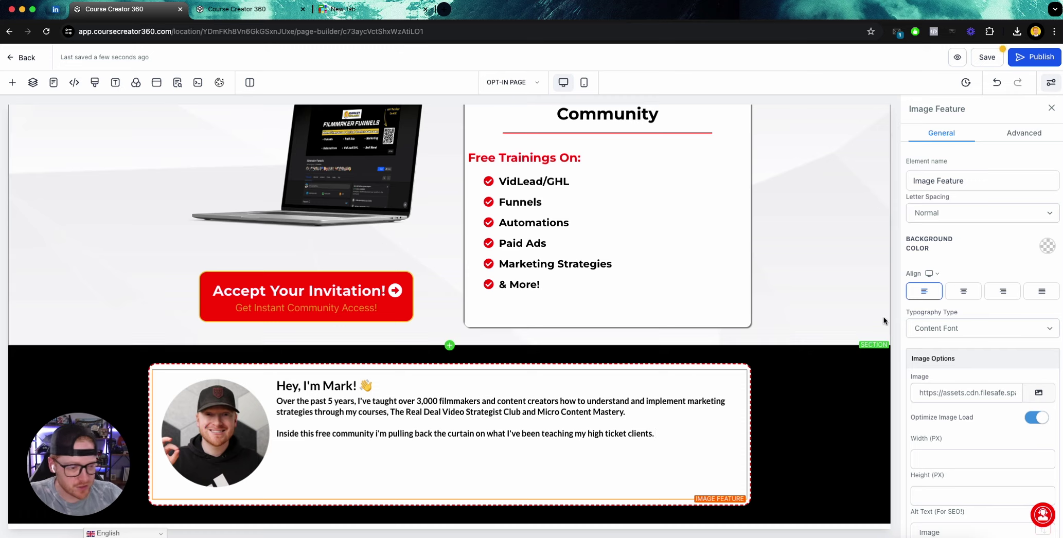
Try the Text (60) / Image (40) column sizes on the image feature, then restore Text (80) / Image (20).
scroll(973, 367, down, 4)
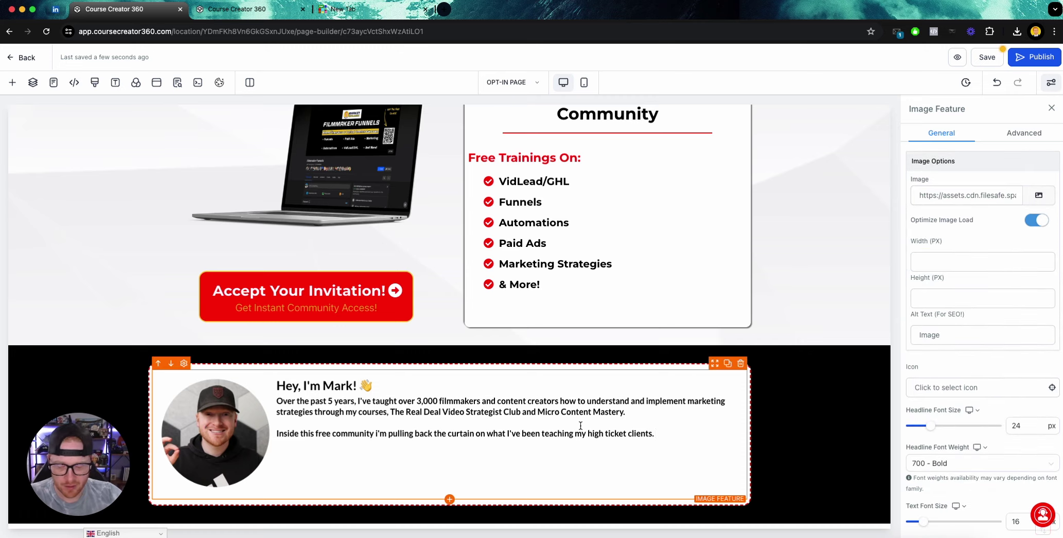
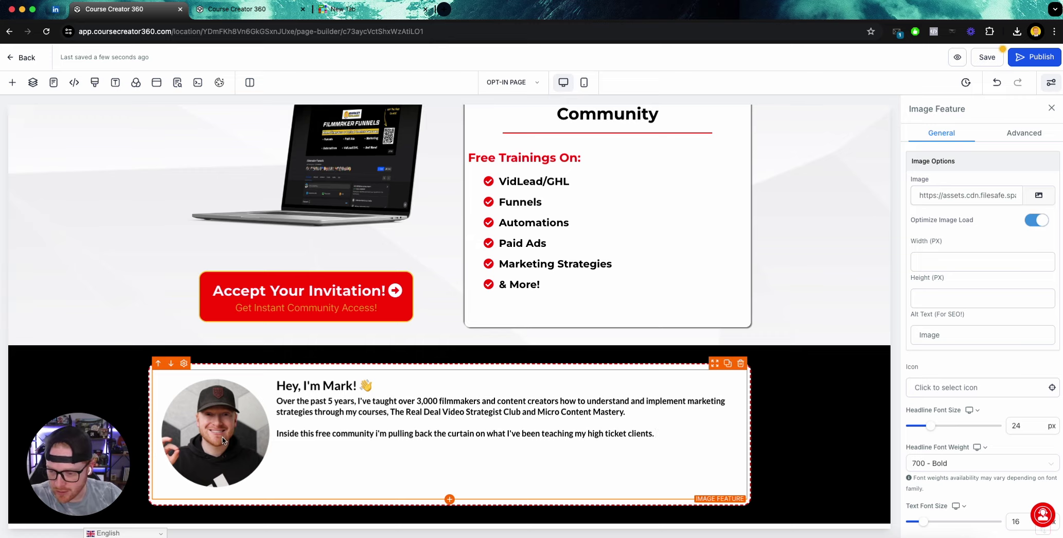
scroll(1027, 377, down, 8)
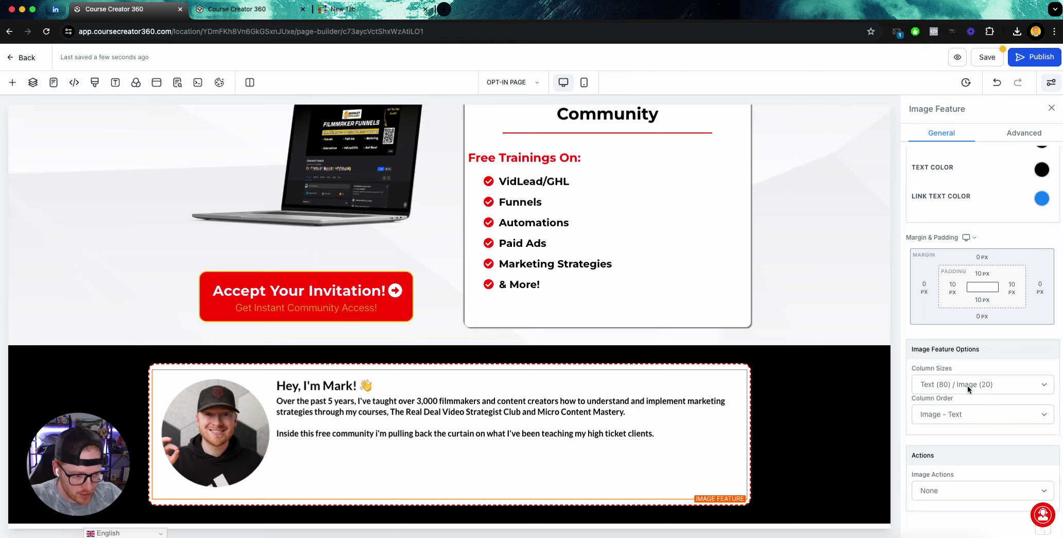
scroll(968, 385, up, 1)
click(972, 402)
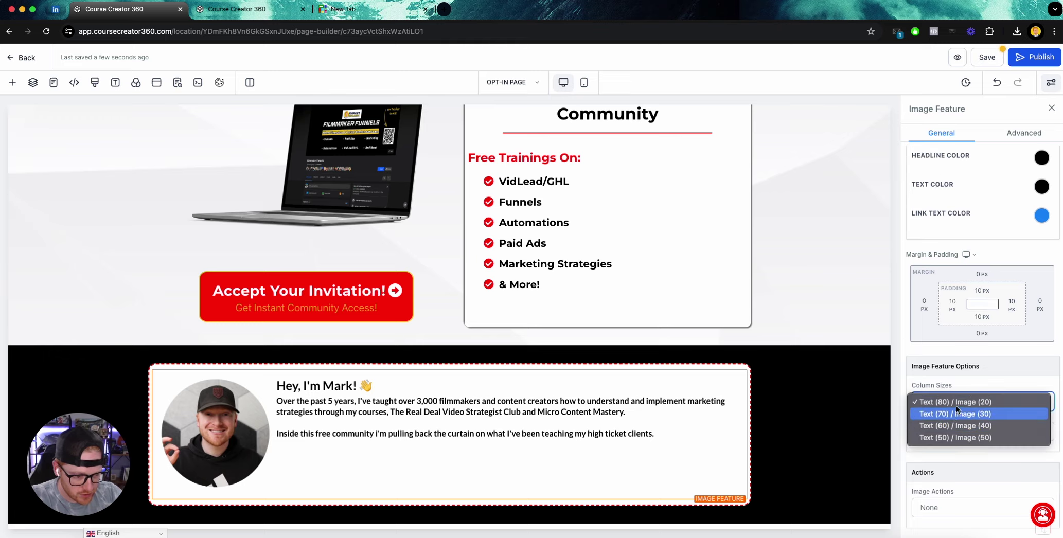
click(921, 425)
click(955, 402)
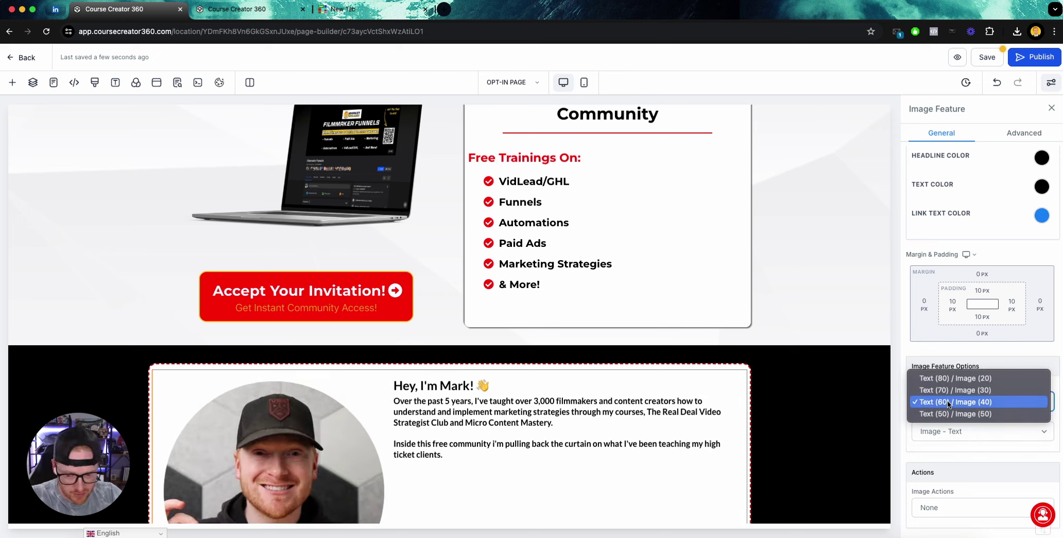
click(962, 398)
key(Up)
Set the feature image's width to 150 px.
scroll(960, 397, down, 10)
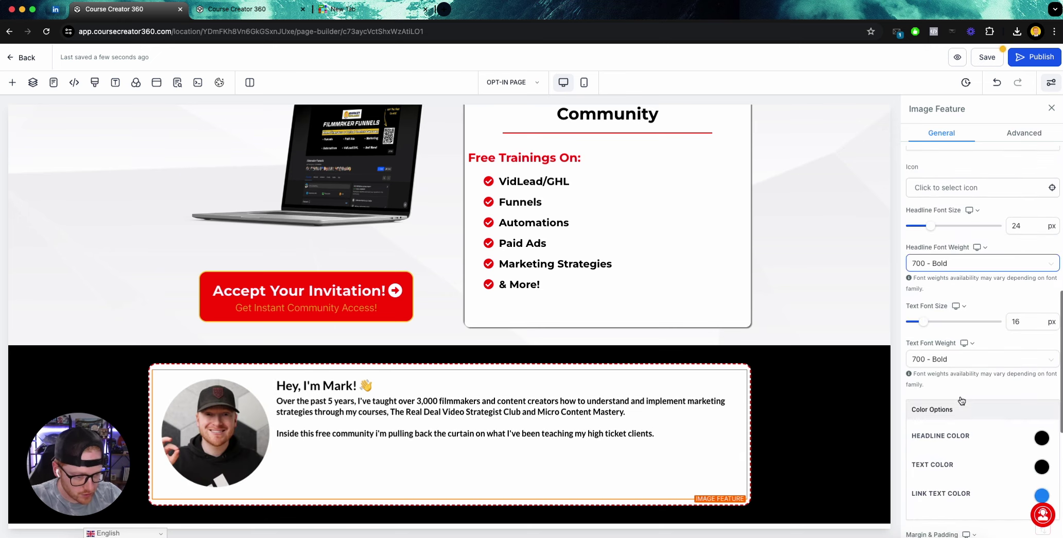
scroll(958, 399, up, 10)
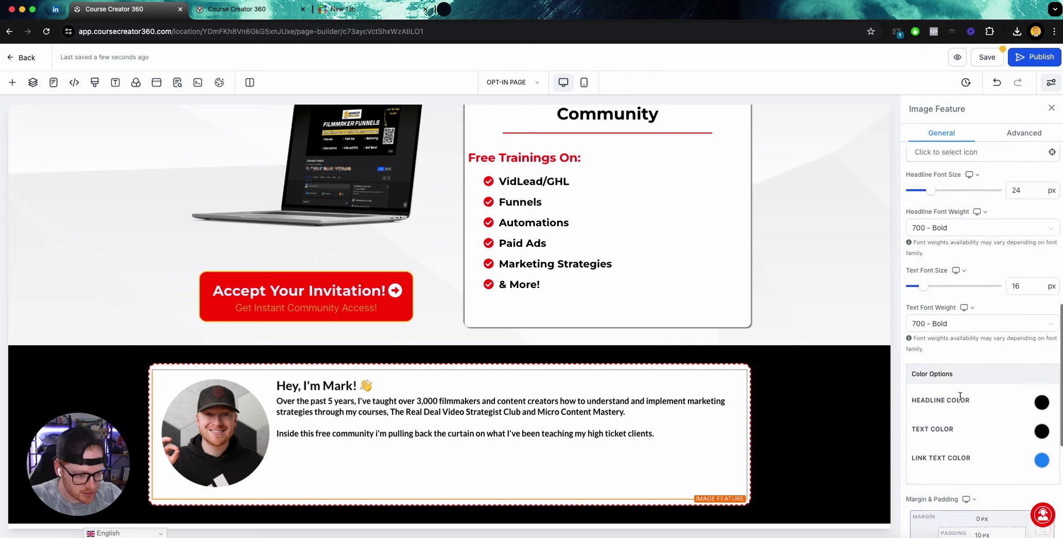
scroll(960, 395, down, 3)
click(927, 323)
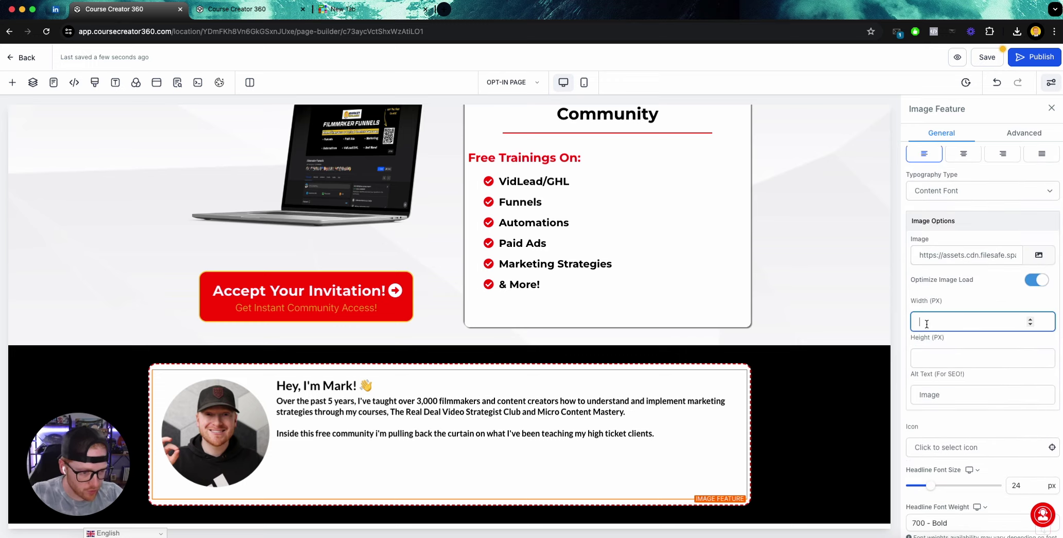
text(200)
key(BackSpace)
key(BackSpace)
key(BackSpace)
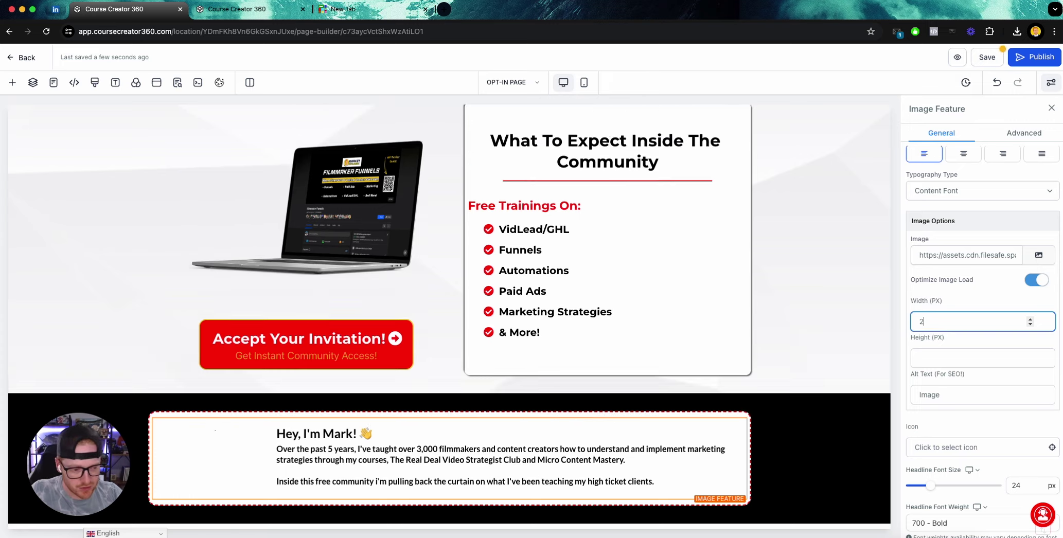
text(150)
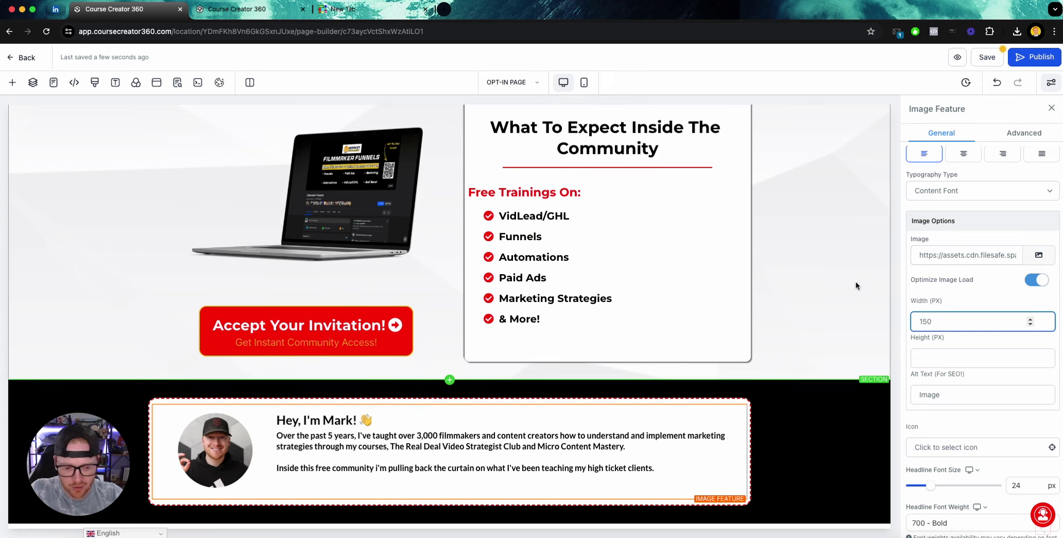
click(803, 315)
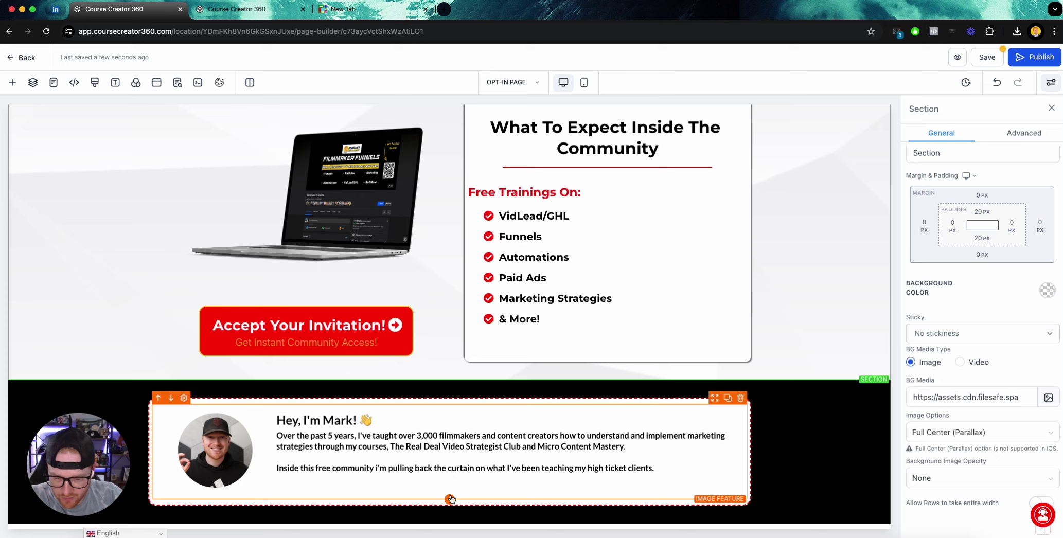
Add a Button element below the image feature inside the white column.
click(449, 499)
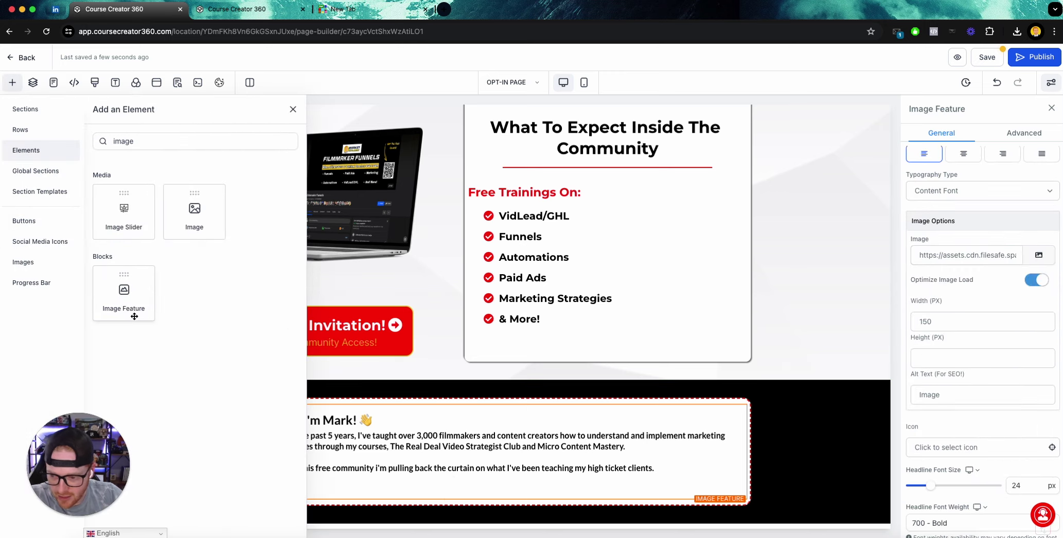
click(29, 117)
click(28, 135)
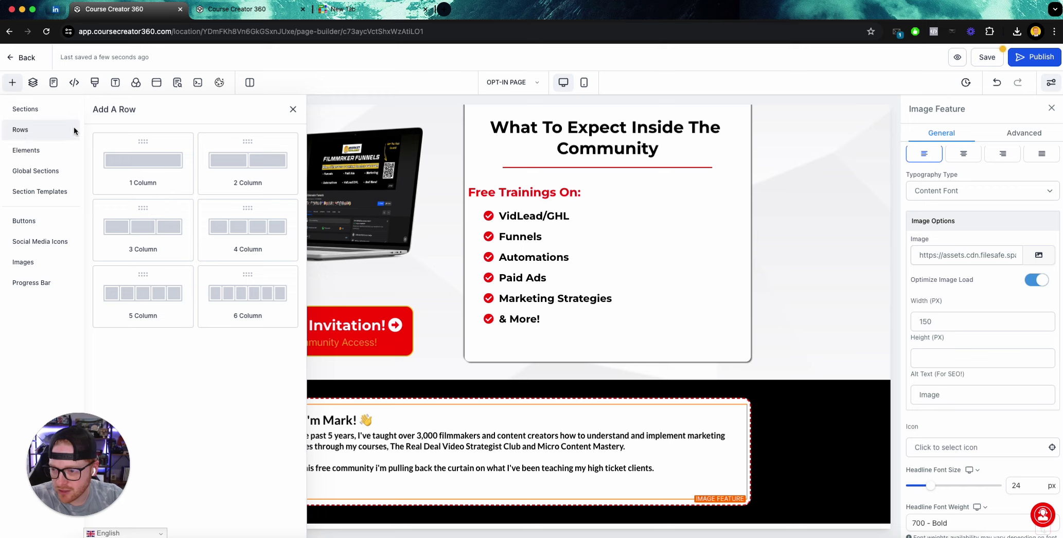
click(30, 150)
click(124, 343)
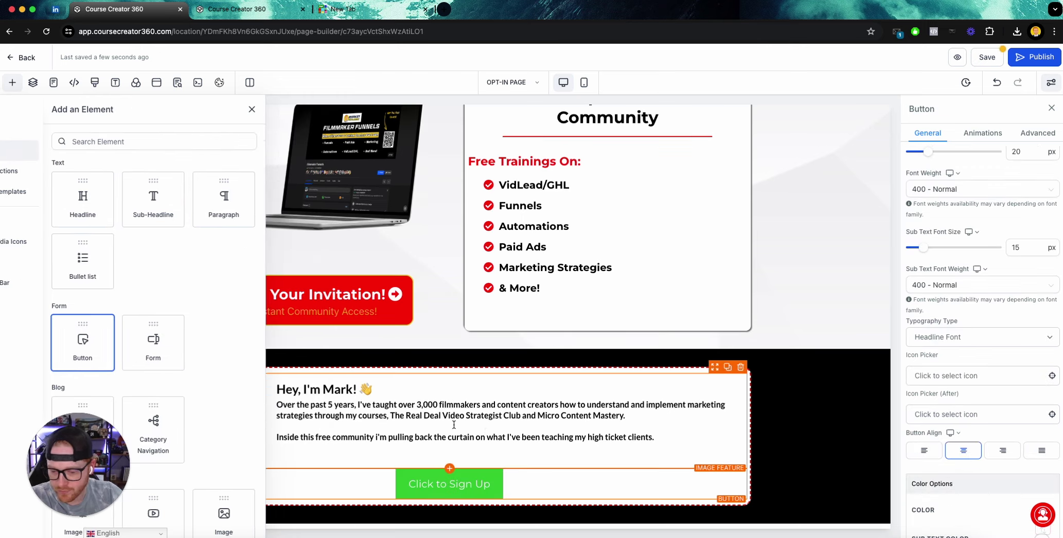
Set the background colour of the new "Click to Sign Up" button to the custom red.
scroll(637, 368, up, 5)
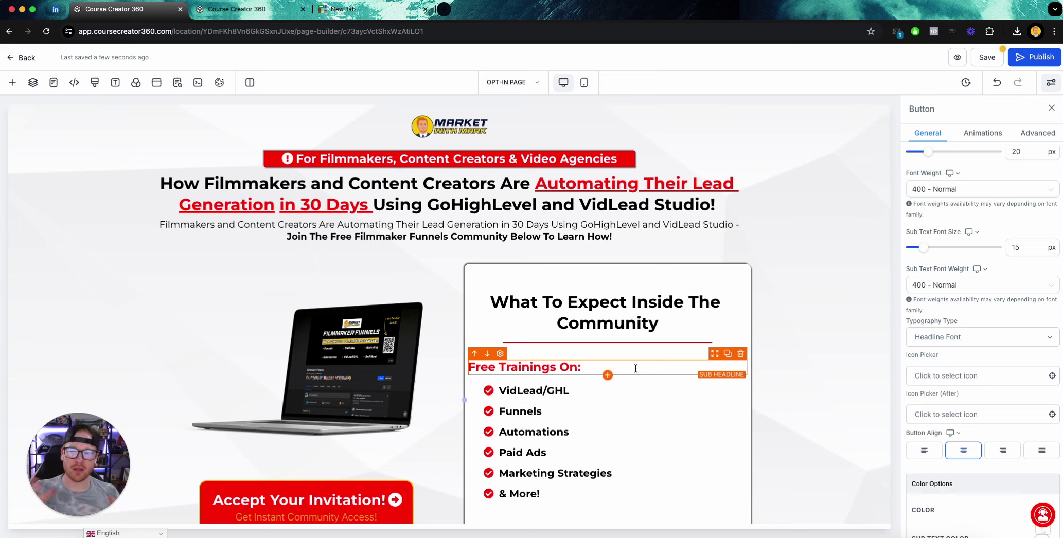
scroll(544, 302, down, 4)
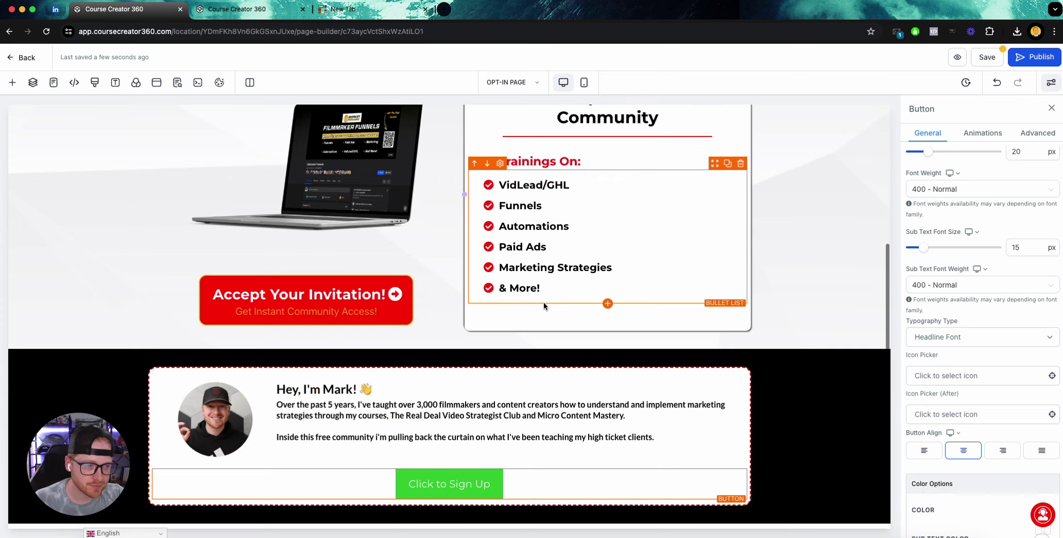
scroll(1029, 258, up, 4)
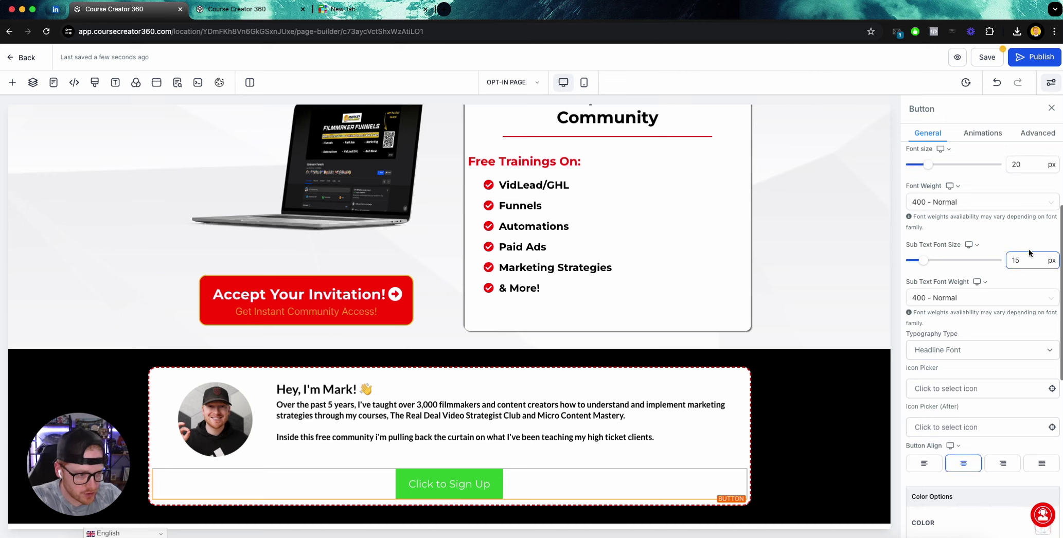
click(1046, 215)
click(974, 282)
Examine the text, border and corner radius settings of the "Accept Your Invitation!" button under the laptop image.
click(1037, 133)
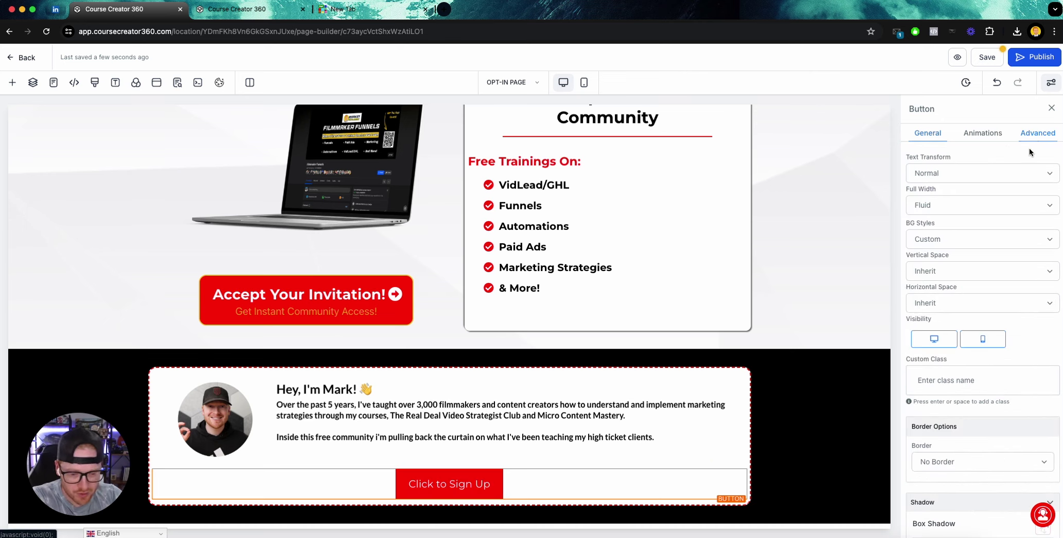
scroll(711, 278, up, 3)
click(367, 432)
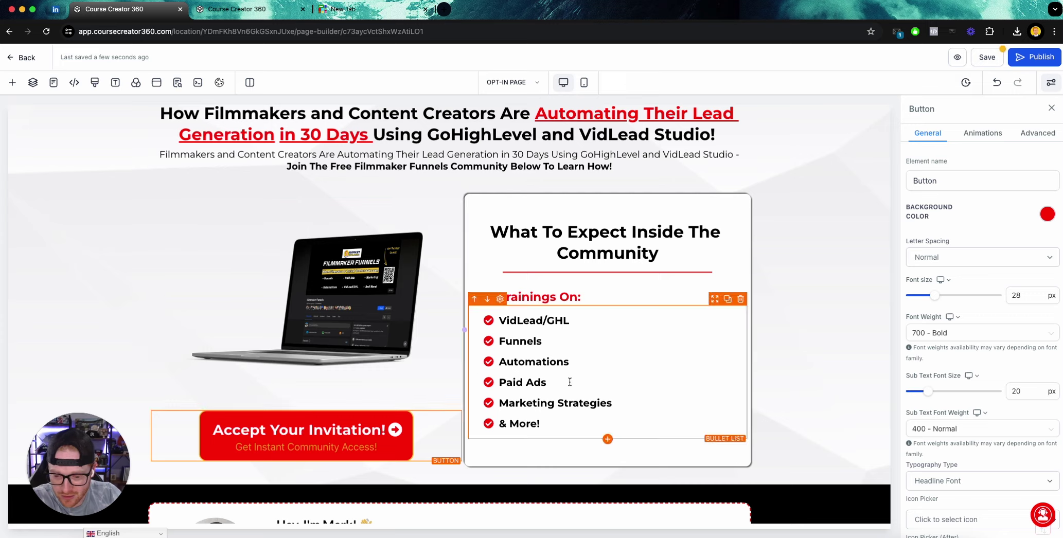
scroll(1017, 318, down, 5)
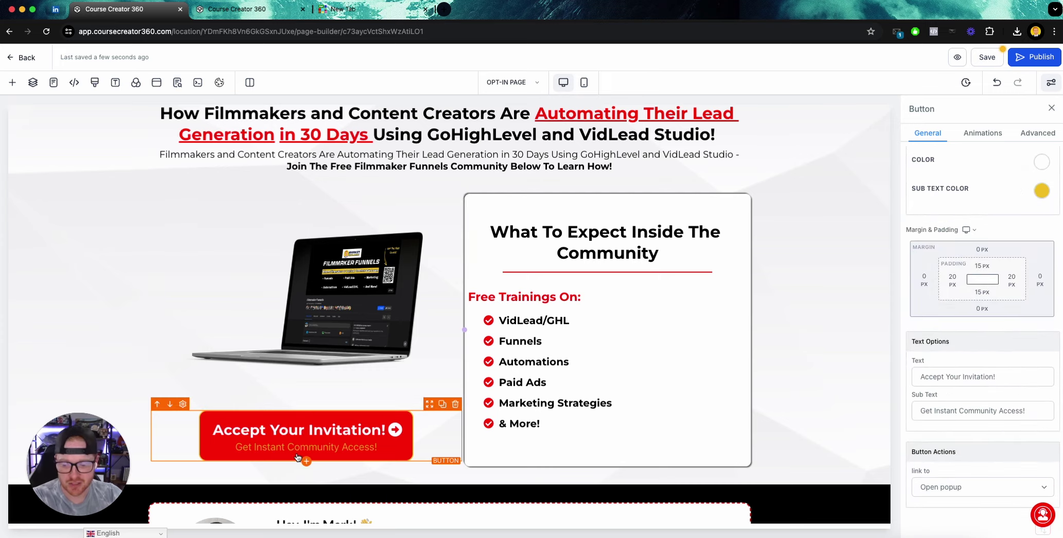
scroll(309, 454, down, 3)
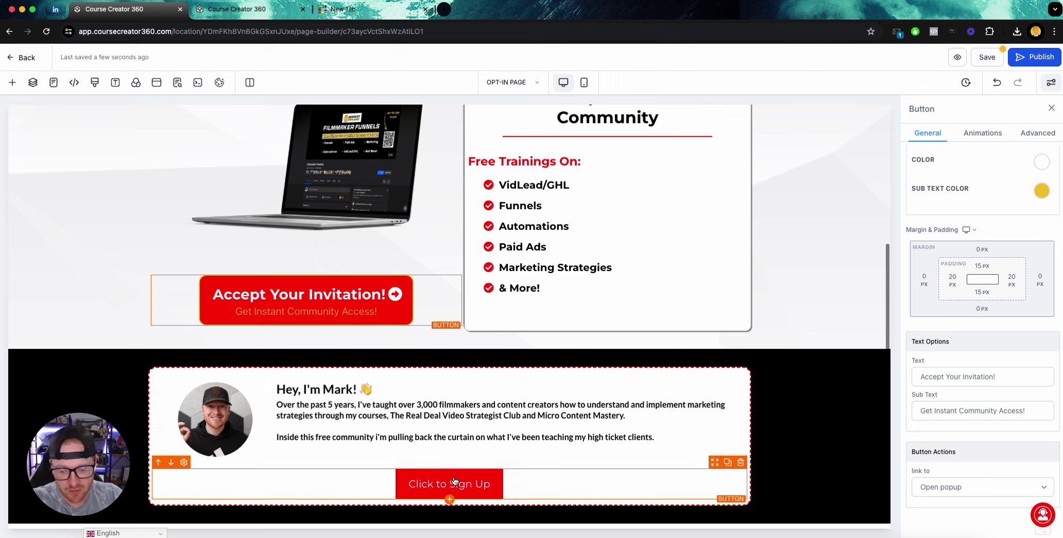
scroll(1039, 177, up, 5)
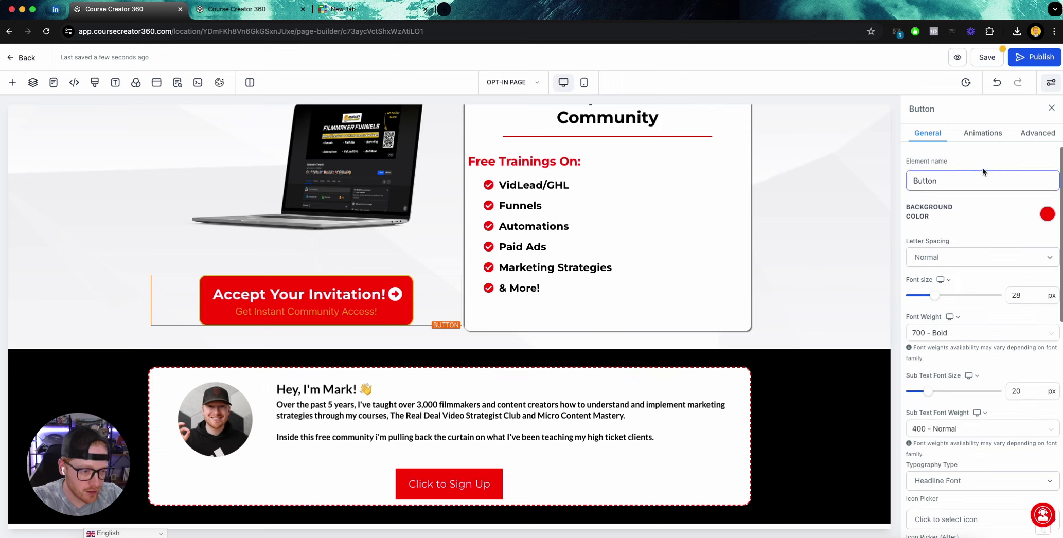
click(1036, 133)
scroll(952, 258, down, 4)
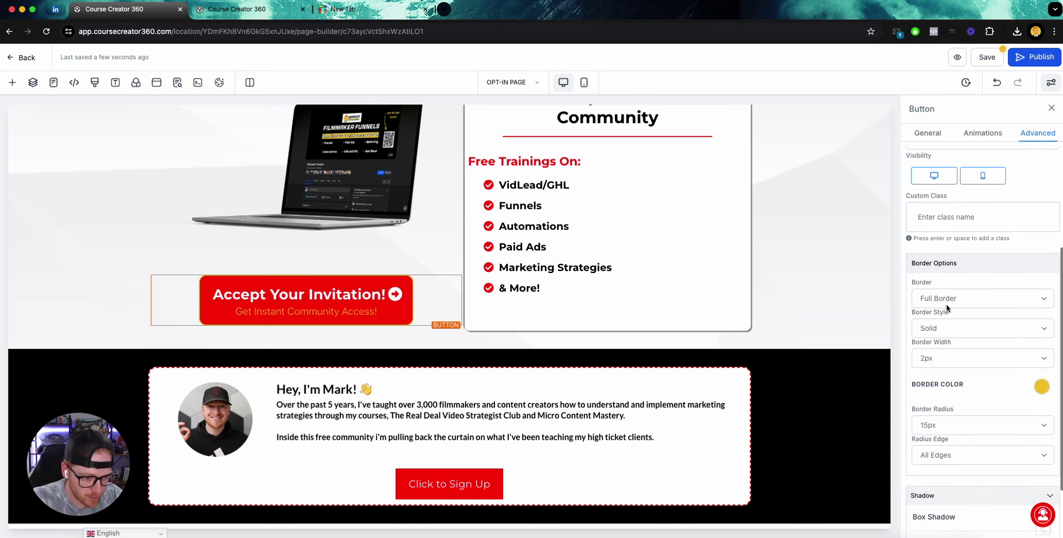
click(943, 299)
click(943, 300)
scroll(953, 356, down, 1)
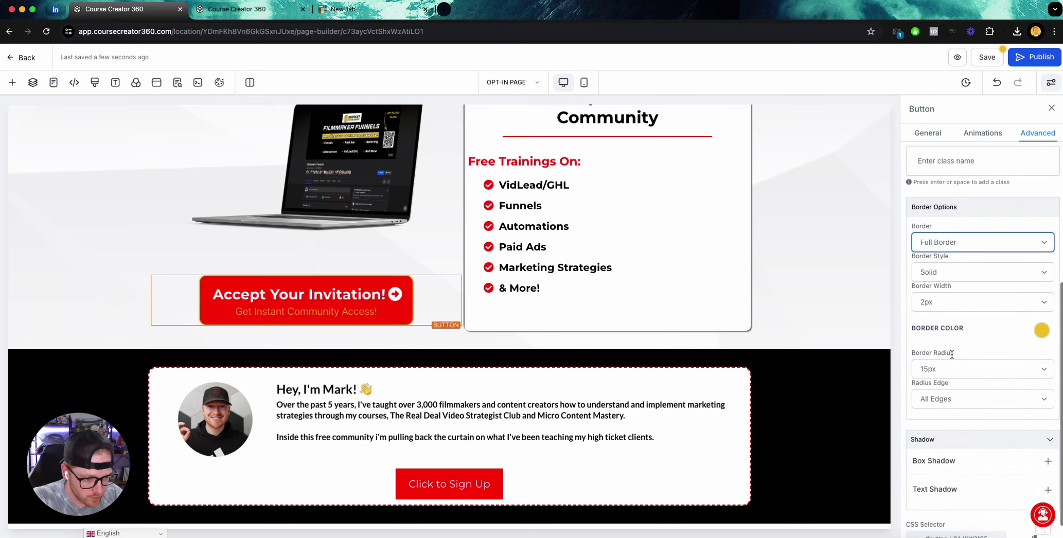
Give the "Click to Sign Up" button a full solid 2px border in golden yellow with a 15px border radius.
click(478, 486)
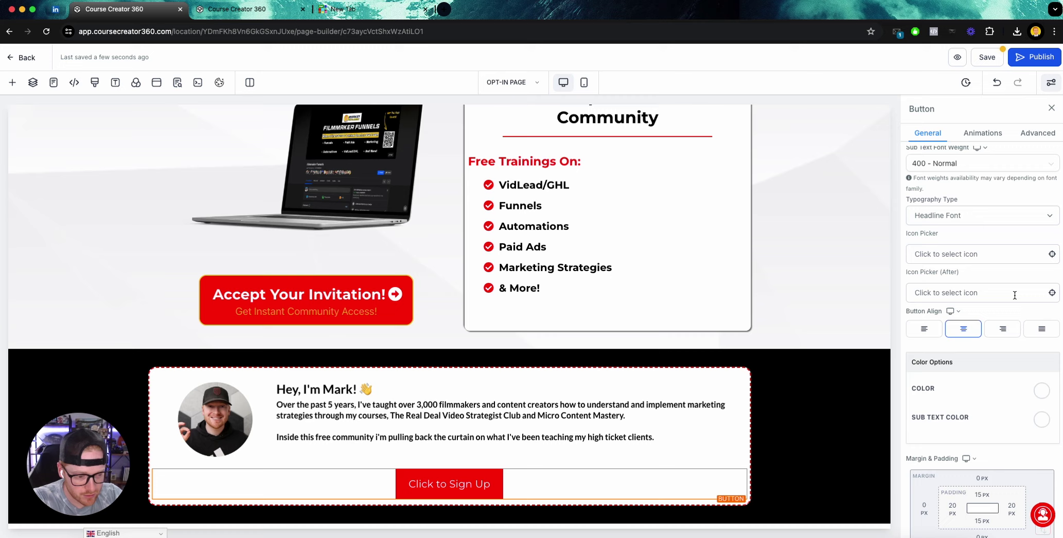
click(1036, 133)
click(983, 372)
click(958, 384)
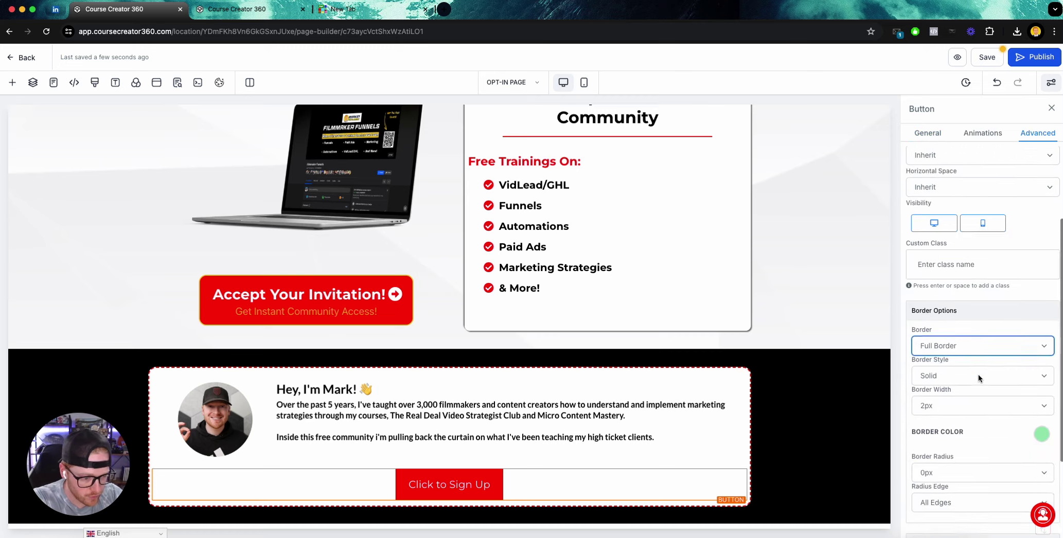
scroll(1036, 345, down, 2)
click(1040, 341)
click(997, 404)
scroll(989, 402, down, 2)
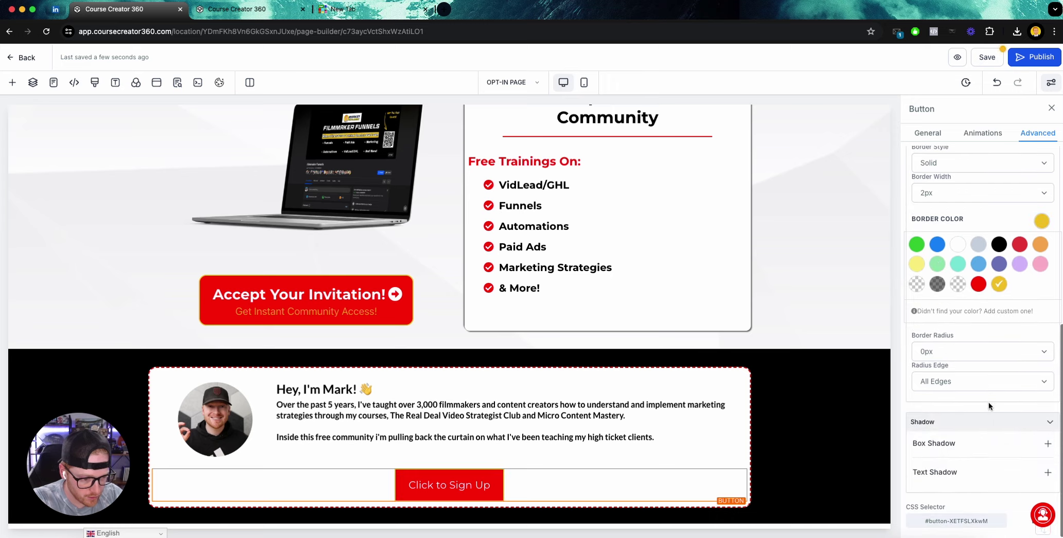
click(950, 353)
click(937, 435)
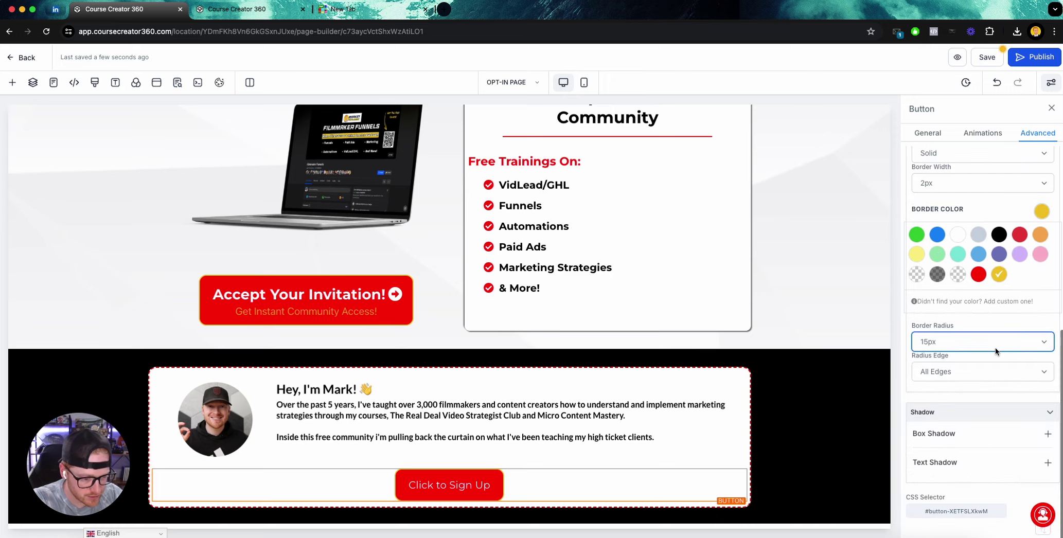
Set the font weight of the "Click to Sign Up" button to 700 - Bold.
scroll(1004, 415, up, 5)
click(932, 134)
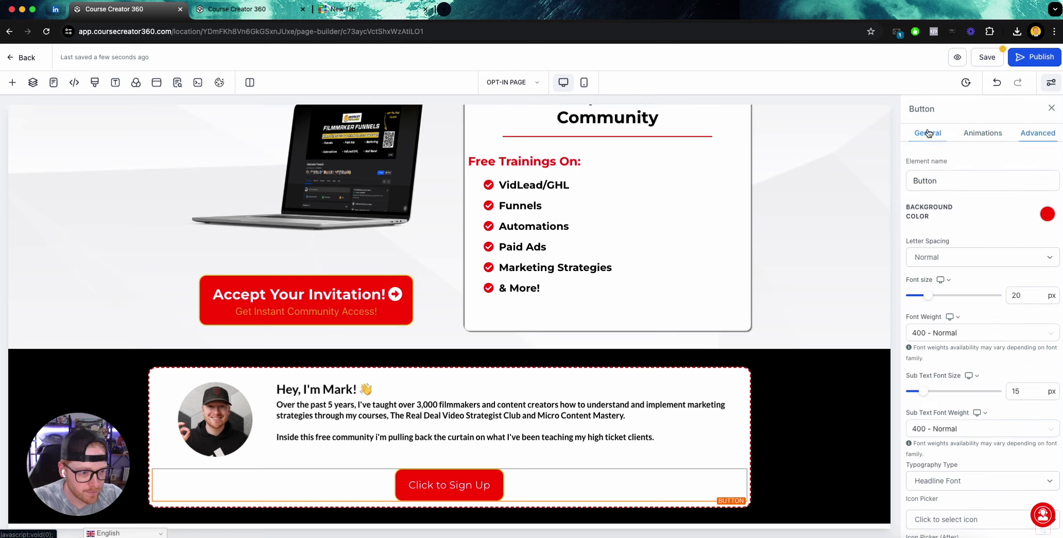
scroll(968, 337, down, 1)
click(967, 309)
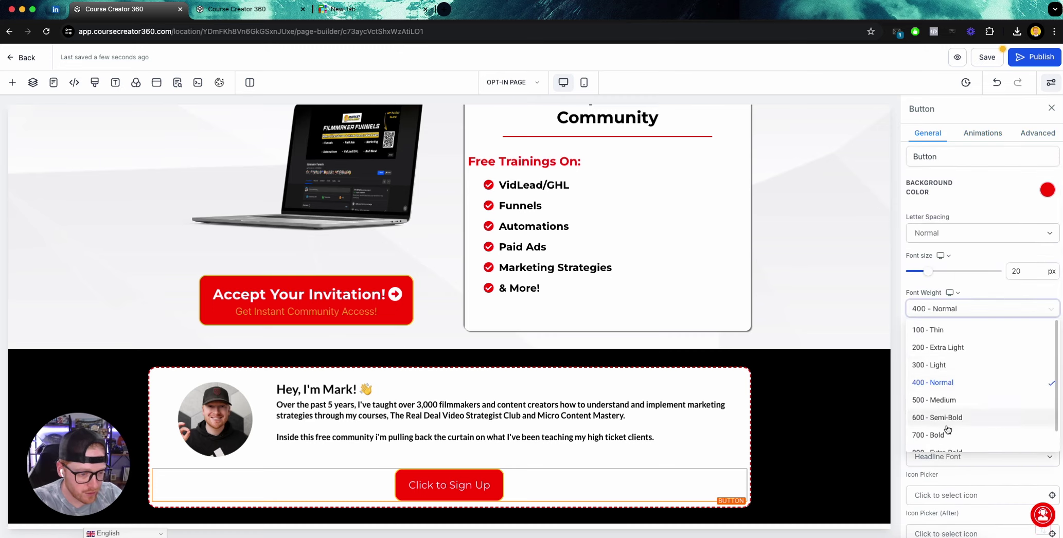
click(941, 411)
Search the icons for "arrow" and add arrow-alt-circle-right after the "Click to Sign Up" button's text.
scroll(978, 365, down, 5)
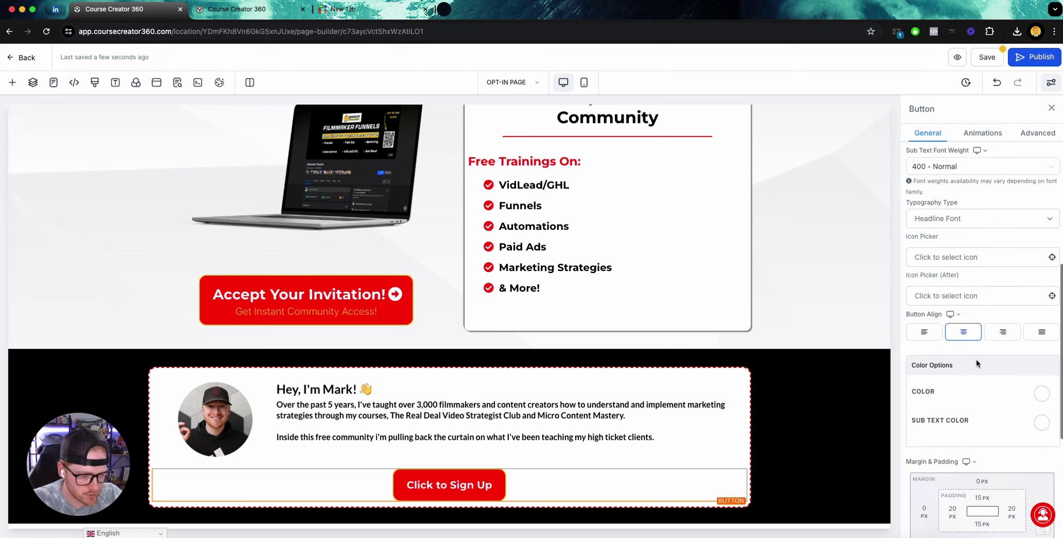
click(933, 297)
text(arow)
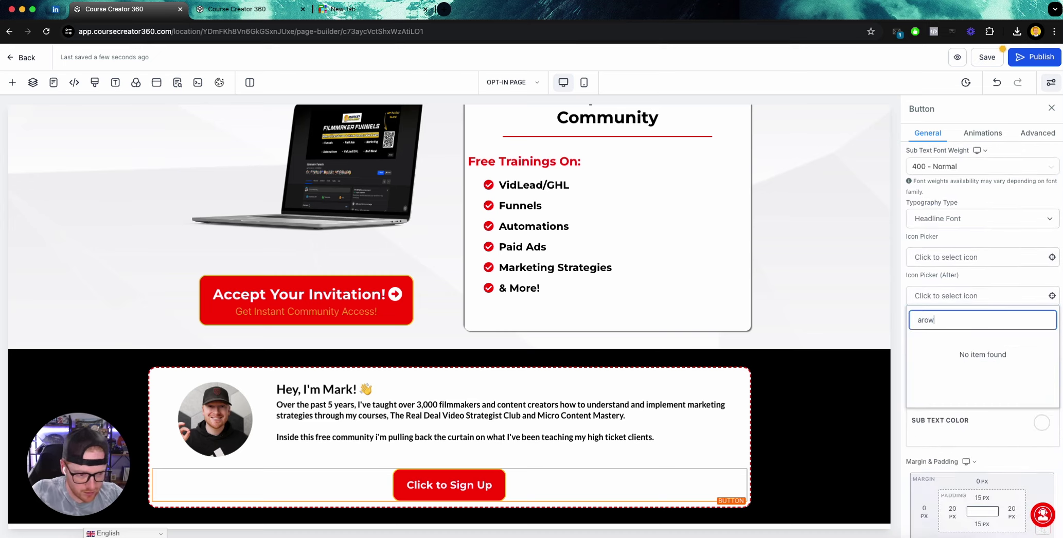
double_click(958, 318)
text(arrow)
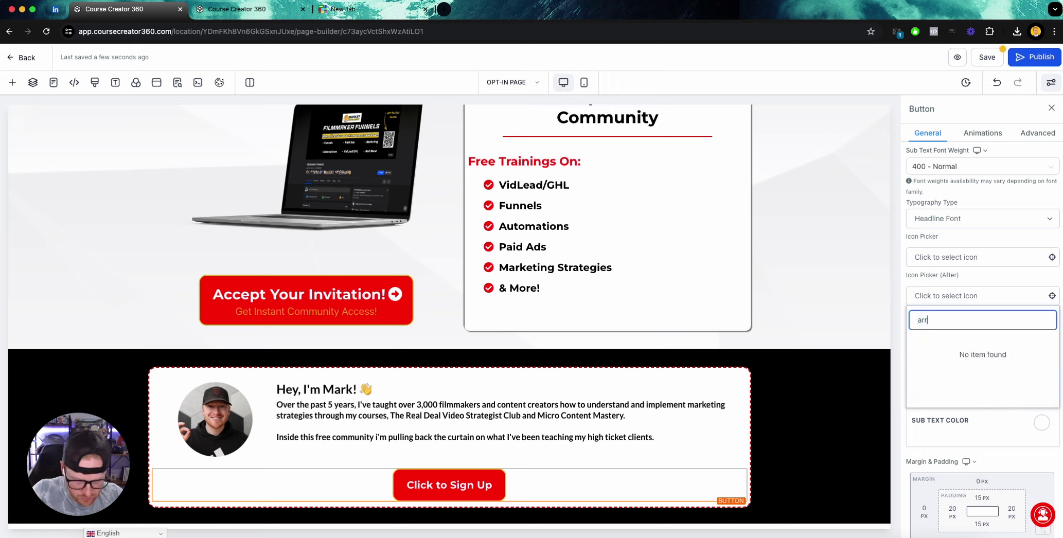
click(1028, 364)
Replace the new button's text with "Accept Your Invitation!" copied from the button under the laptop image.
scroll(979, 361, down, 4)
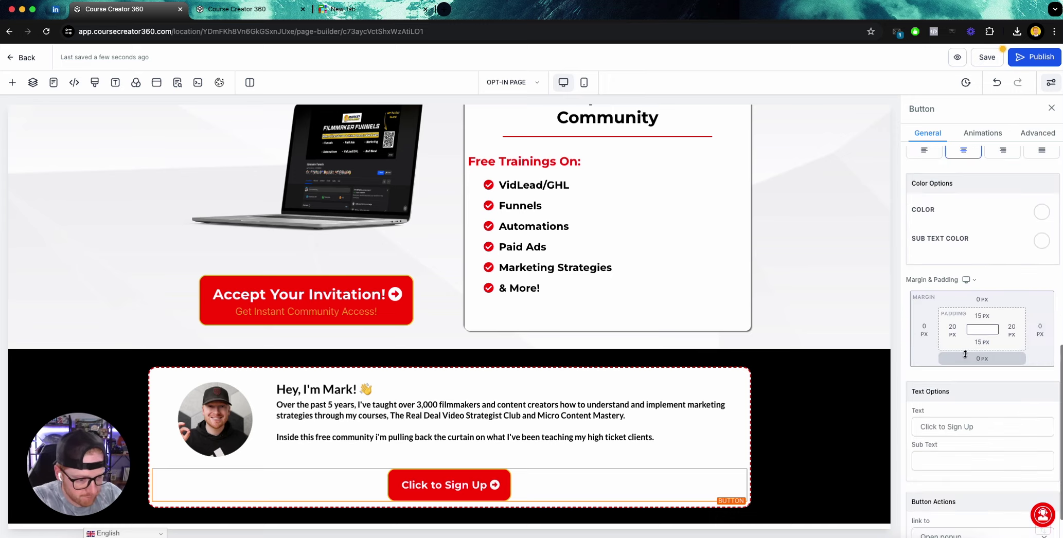
click(306, 301)
triple_click(980, 377)
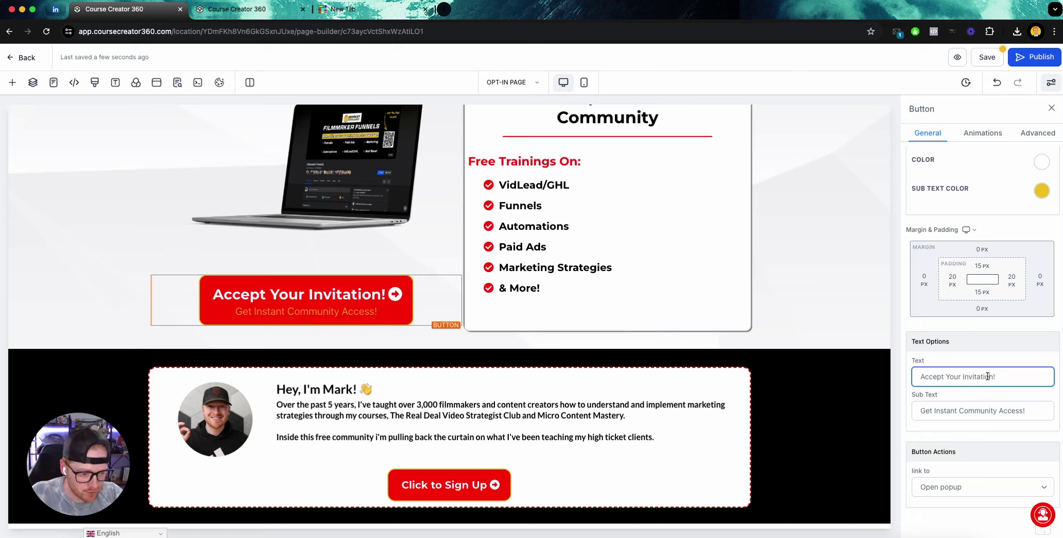
key(ctrl+c)
click(464, 485)
triple_click(975, 377)
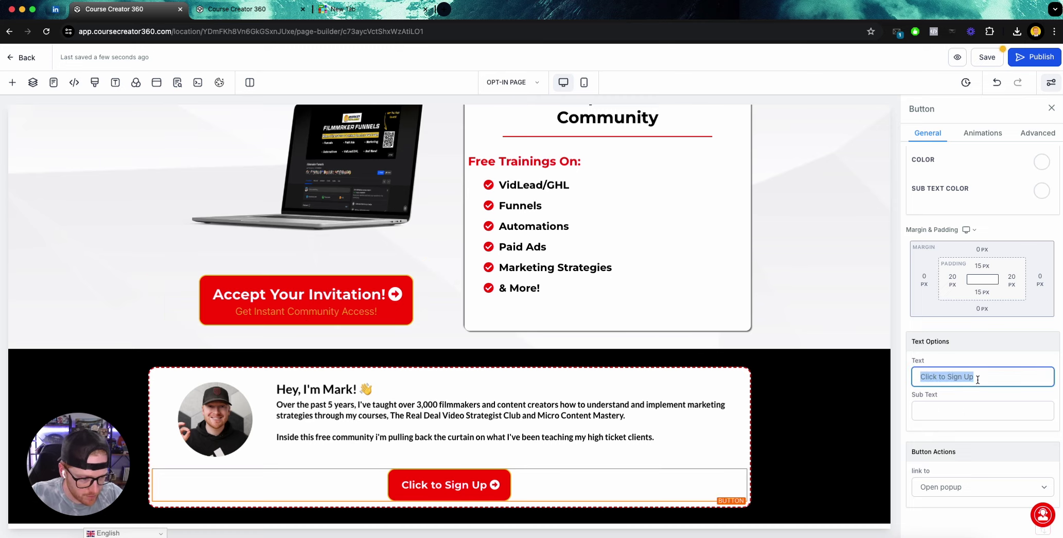
key(ctrl+v)
Set the font size of the invitation button in the black section to 35 px.
scroll(970, 405, up, 10)
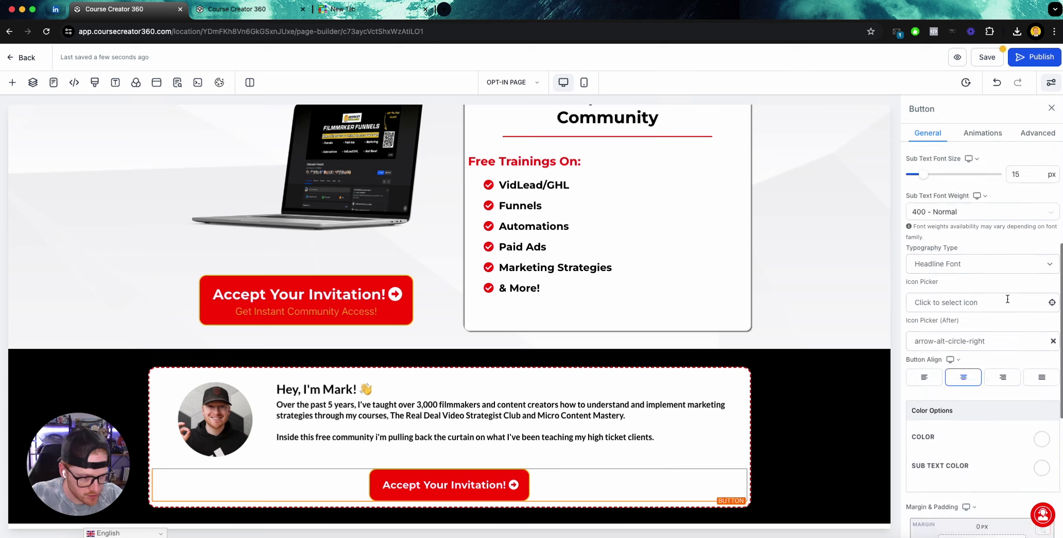
text(35)
key(Return)
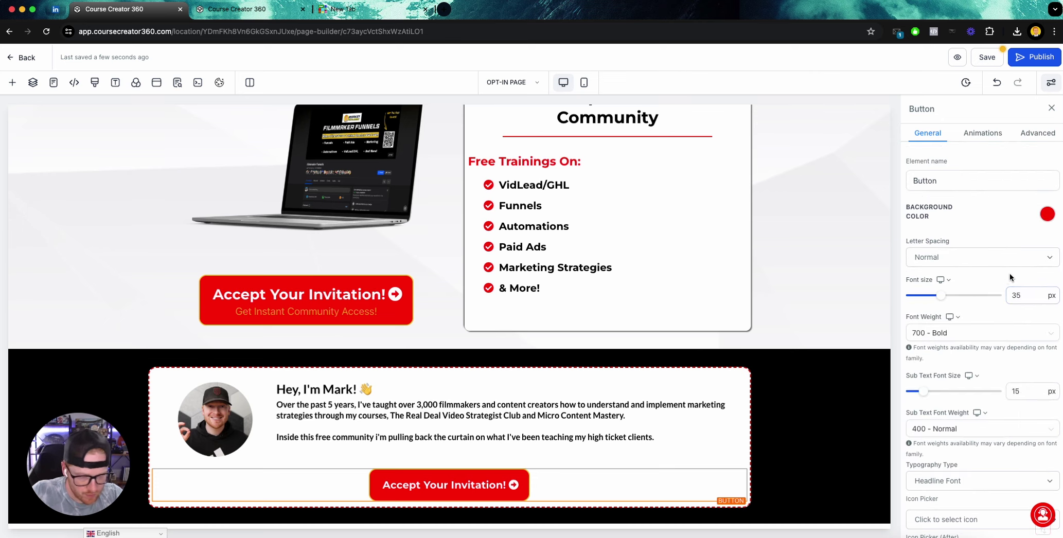
Compare the two invitation buttons and review the page layout from the header to the host introduction.
scroll(405, 350, down, 1)
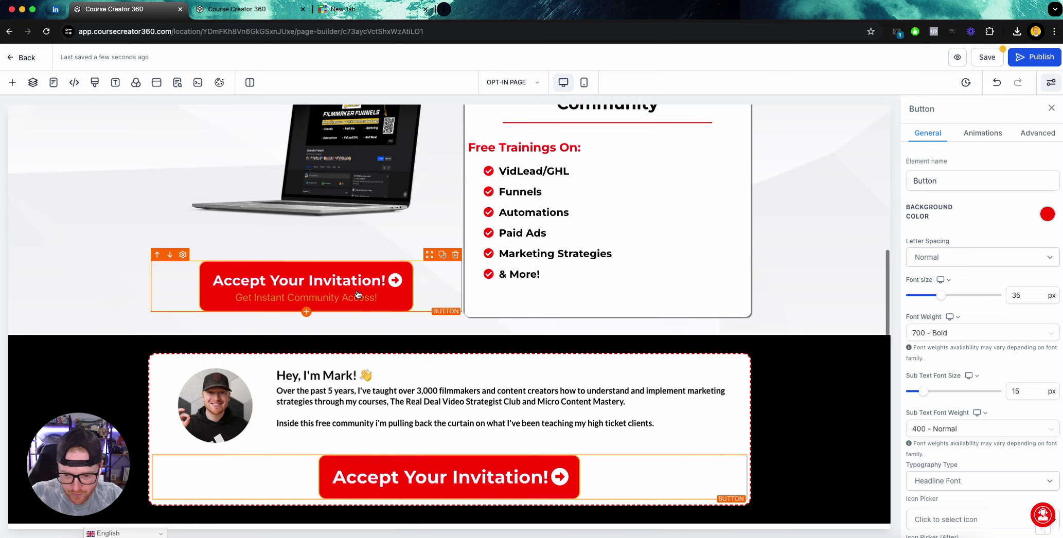
click(1045, 214)
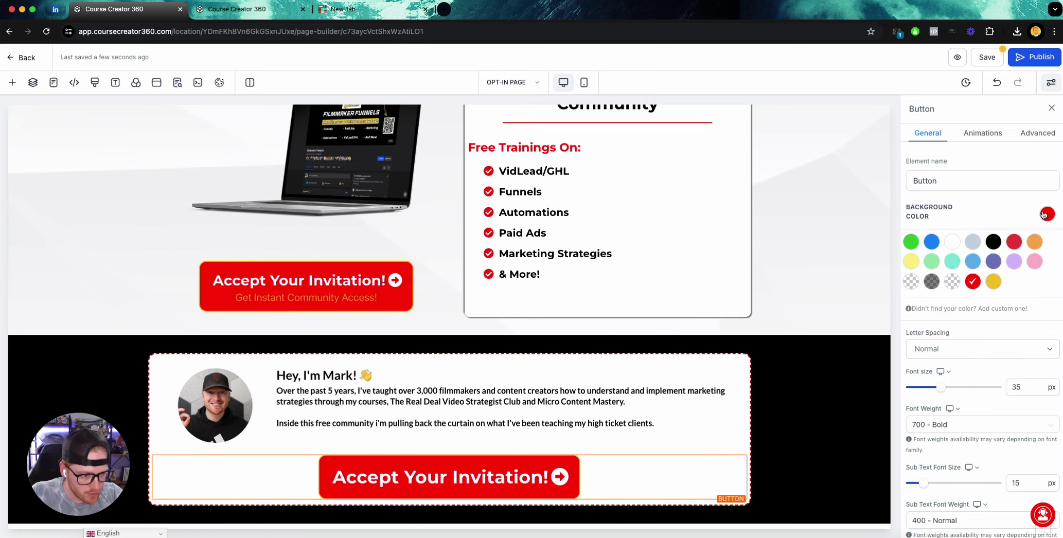
click(227, 307)
scroll(420, 410, up, 1)
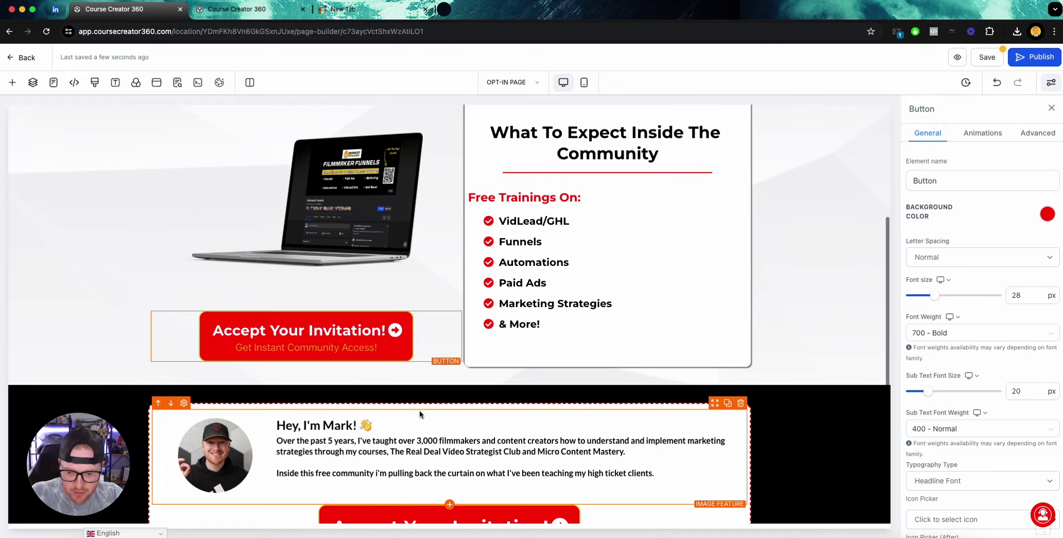
scroll(420, 411, down, 1)
scroll(641, 351, up, 5)
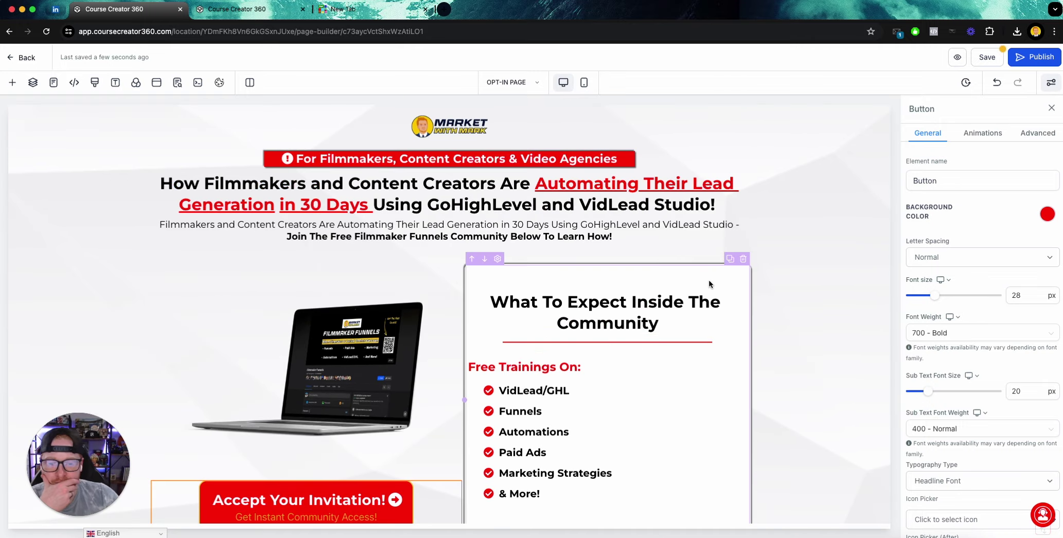
scroll(709, 279, down, 4)
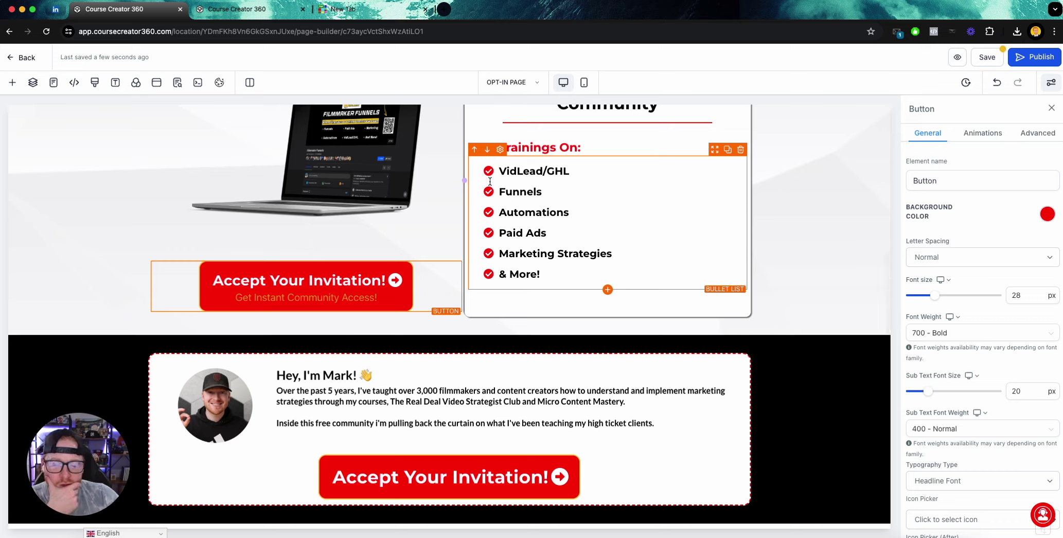
click(277, 423)
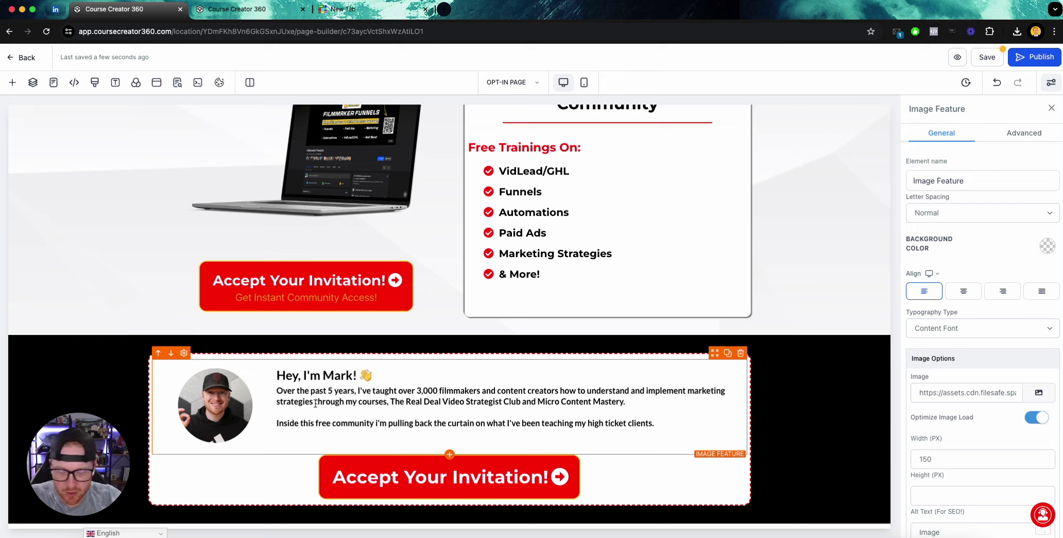
click(873, 239)
scroll(870, 245, up, 3)
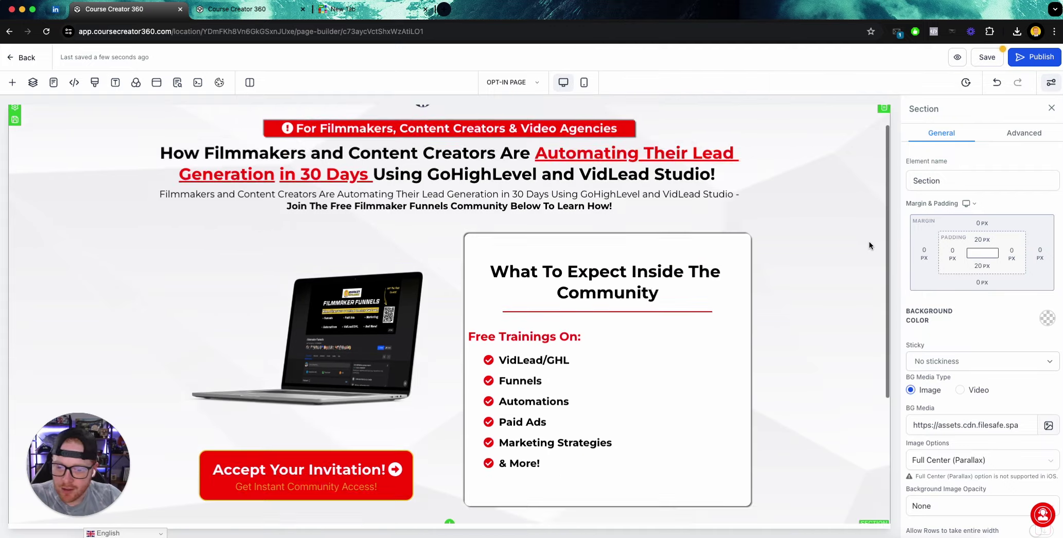
scroll(868, 247, down, 4)
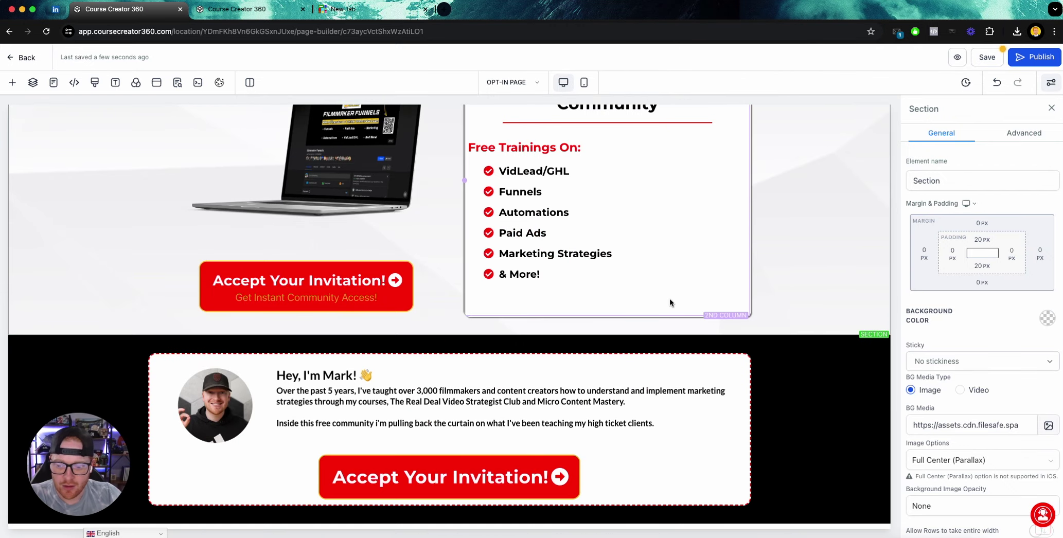
Add a full-width section below the black host introduction section and open the row layout choices for it.
click(13, 83)
click(29, 109)
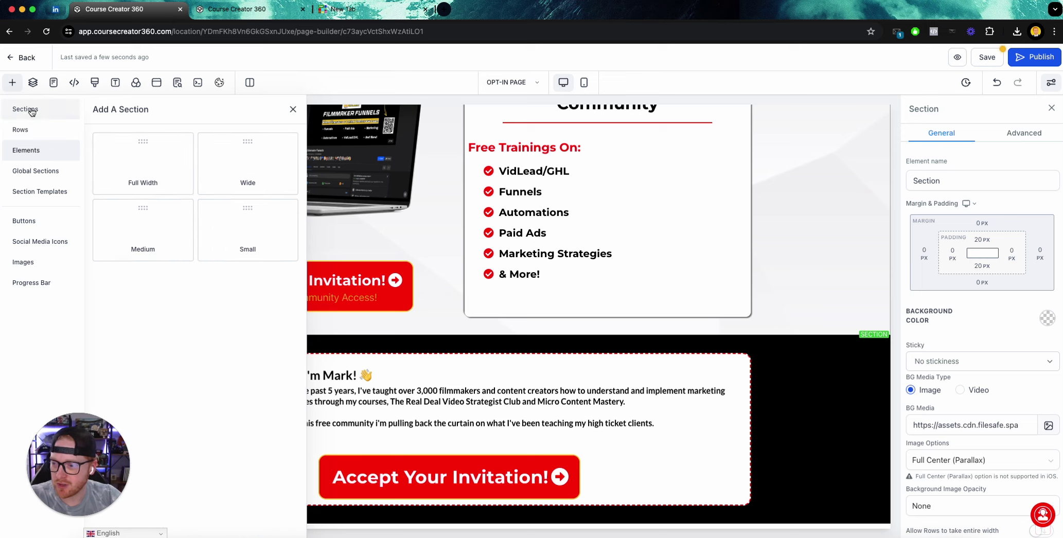
drag(148, 175, 399, 535)
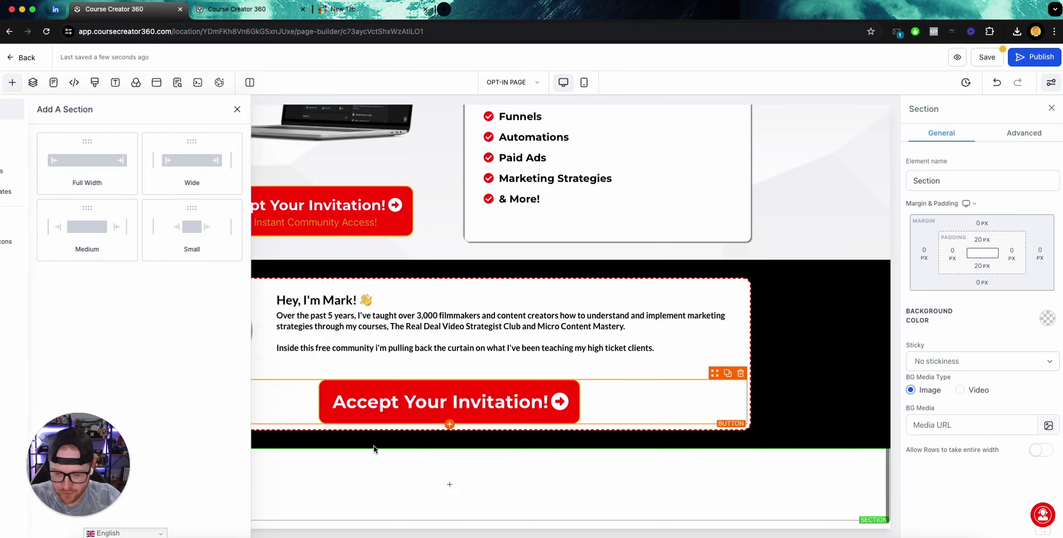
click(448, 483)
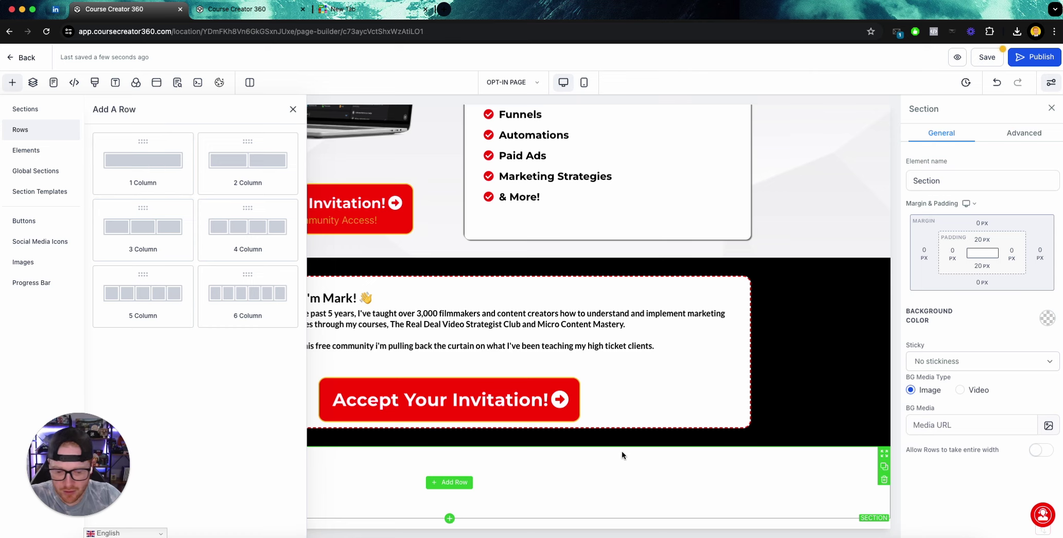
Give the new section below the black one the light geometric background image and add a one-column row to it.
click(1049, 426)
click(355, 372)
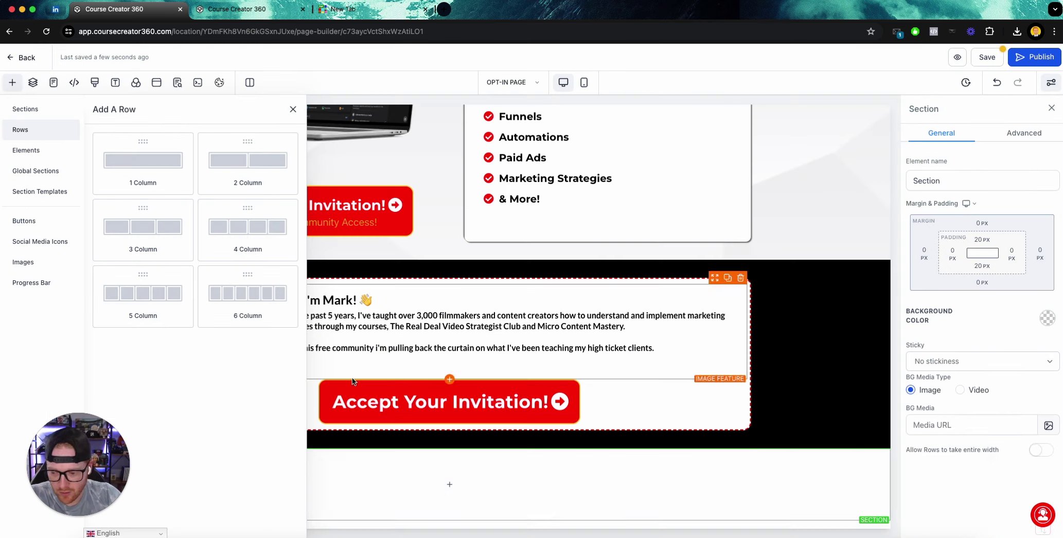
click(190, 190)
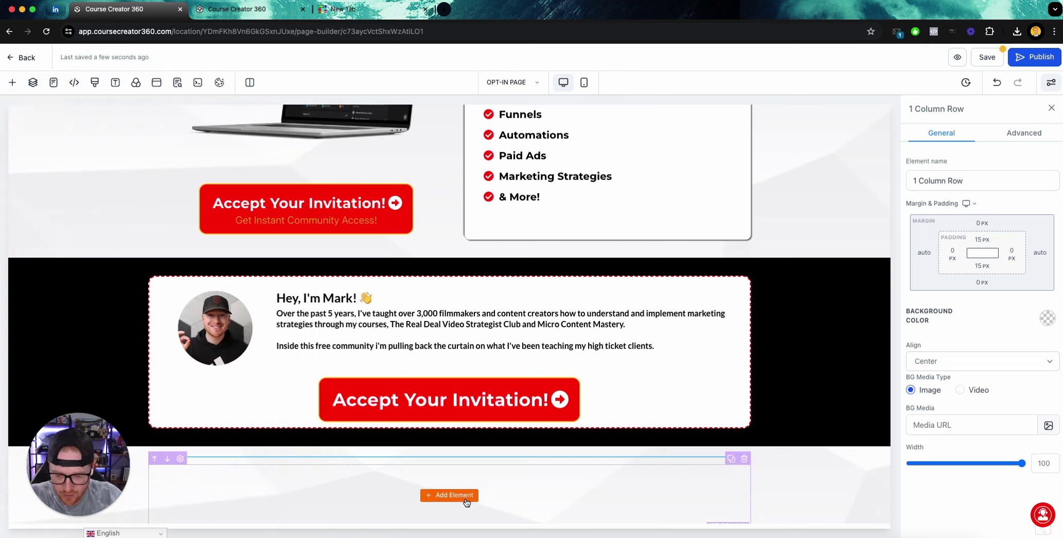
Add a headline to the new row reading "Plus, I've Giving You This FREE Gift When You Join Today!".
click(451, 494)
click(124, 199)
click(519, 489)
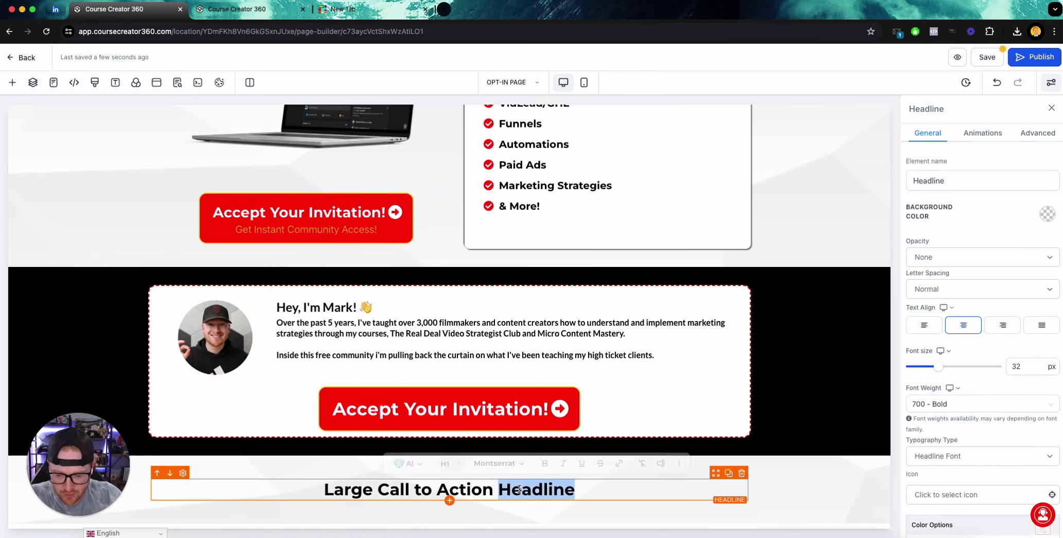
triple_click(519, 489)
key(BackSpace)
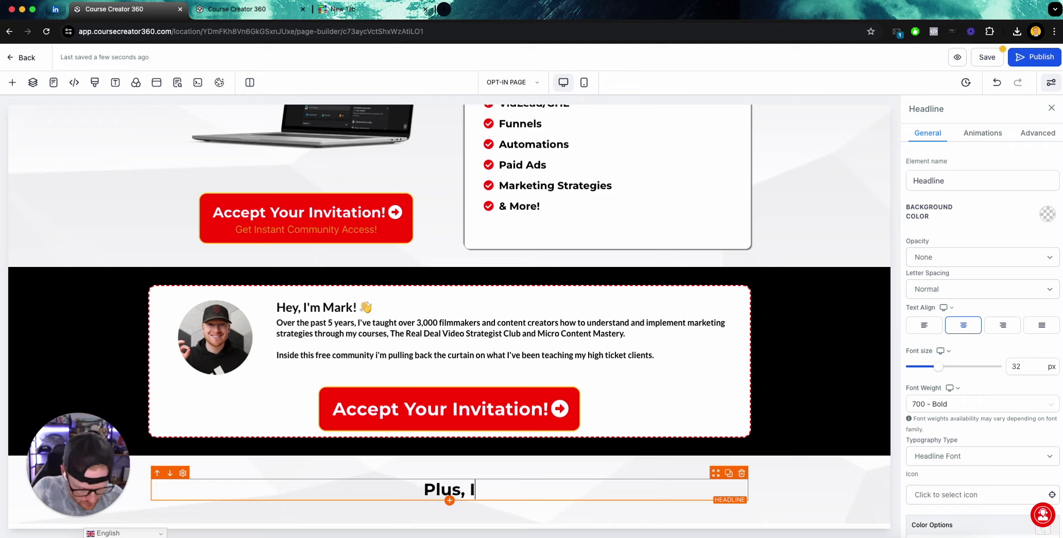
text(Plus, I've G)
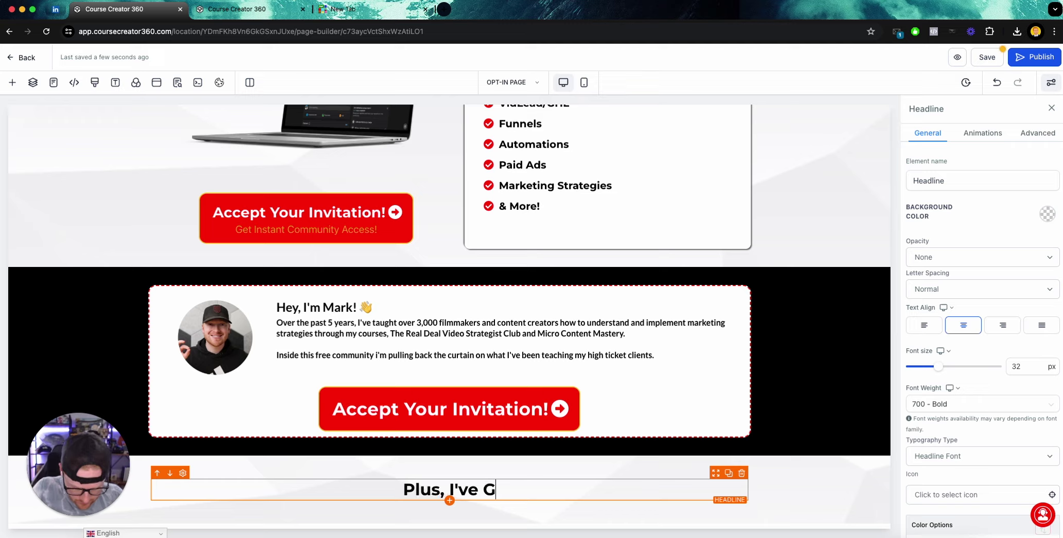
text(ivng You This)
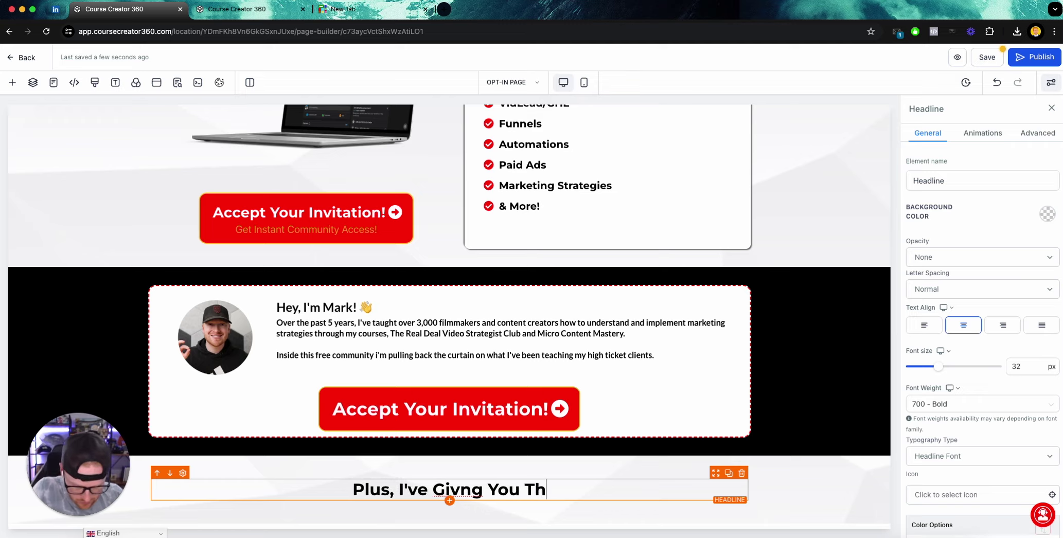
right_click(459, 496)
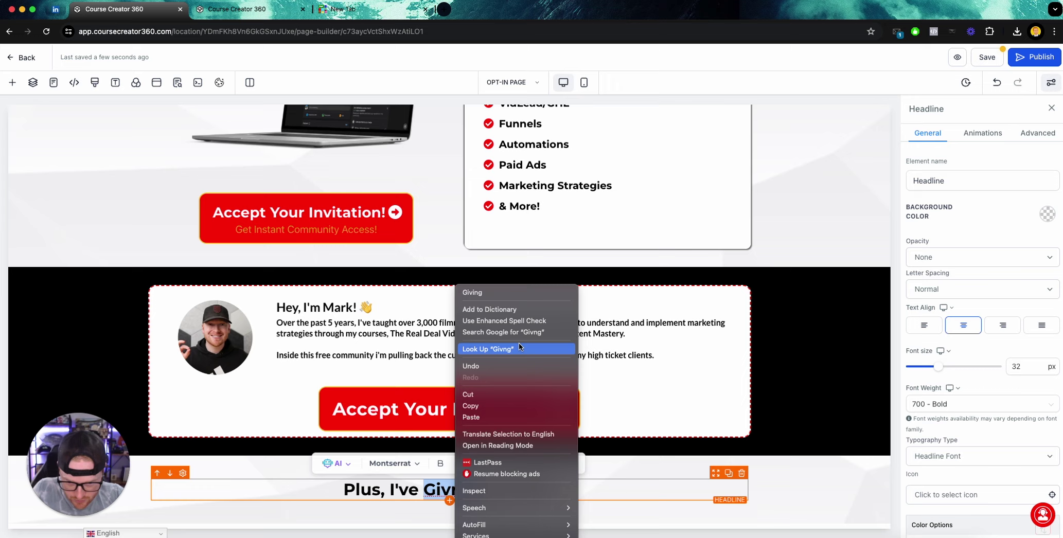
click(507, 293)
text(FREE )
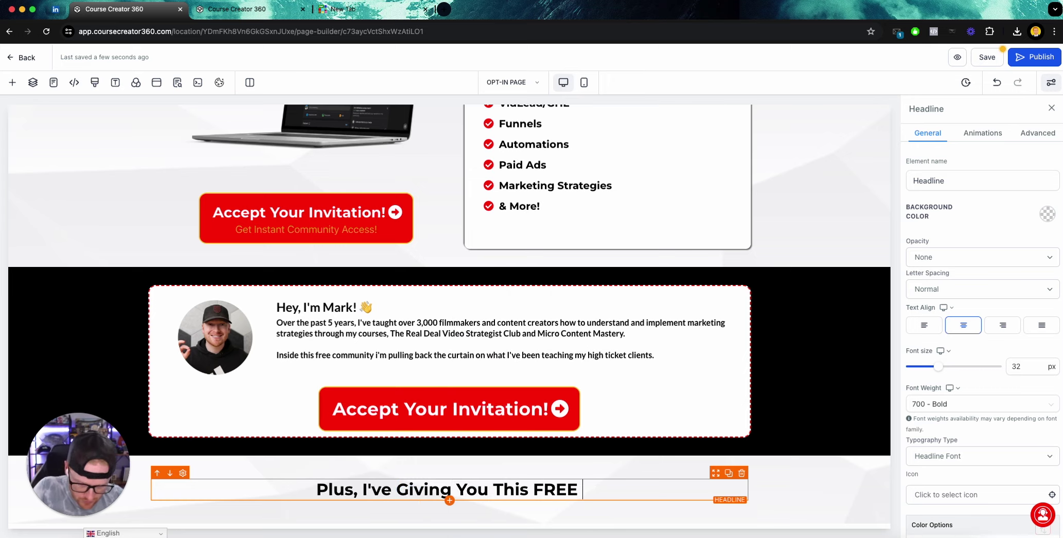
text(Gift When)
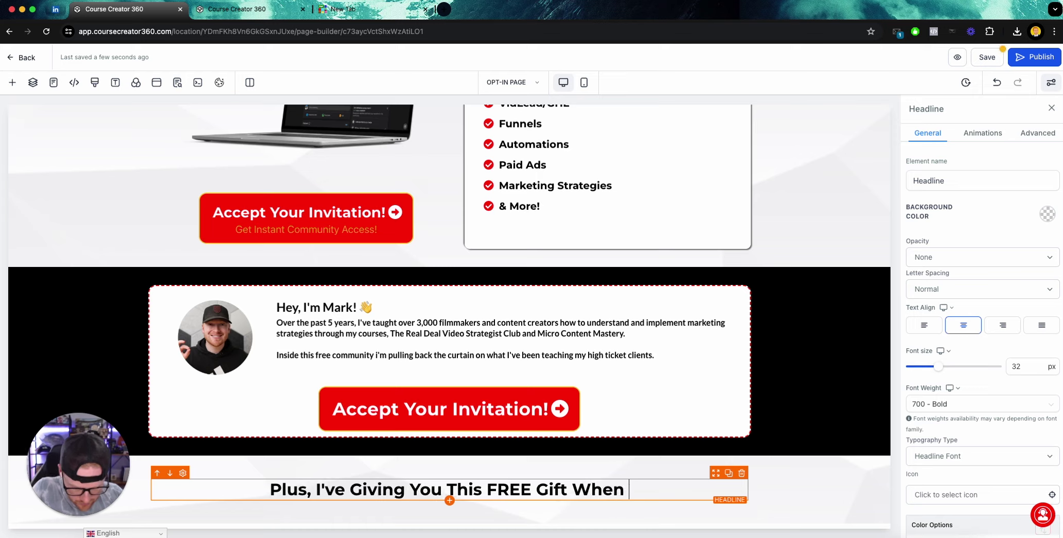
text( You Join Today!)
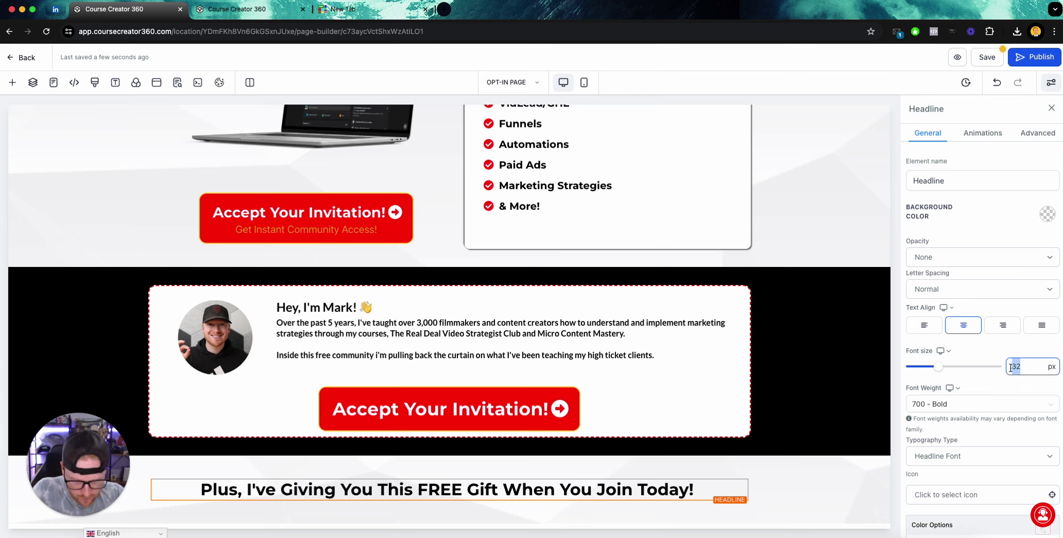
Set the free gift headline's font size to 55 px and its top margin to -23 px.
text(55)
click(1018, 349)
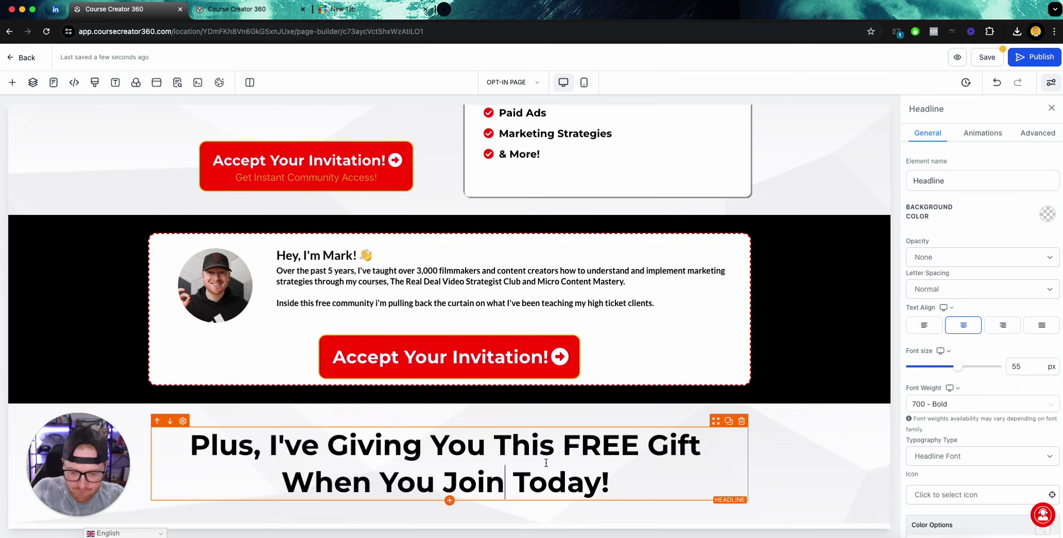
scroll(1001, 371, down, 5)
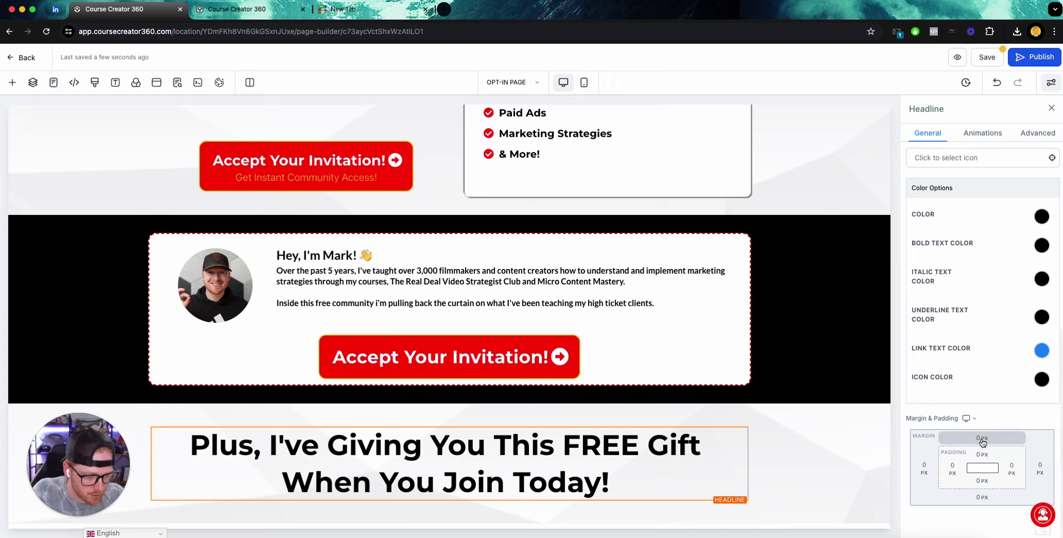
click(949, 465)
drag(948, 464, 931, 463)
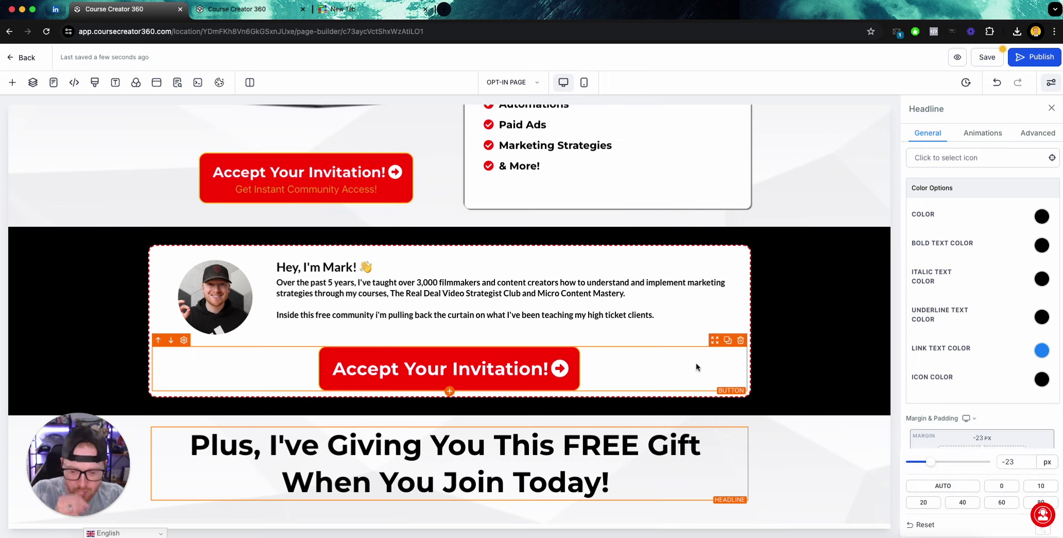
Add a two-column row below the free gift headline and place an image element in its first column.
click(13, 82)
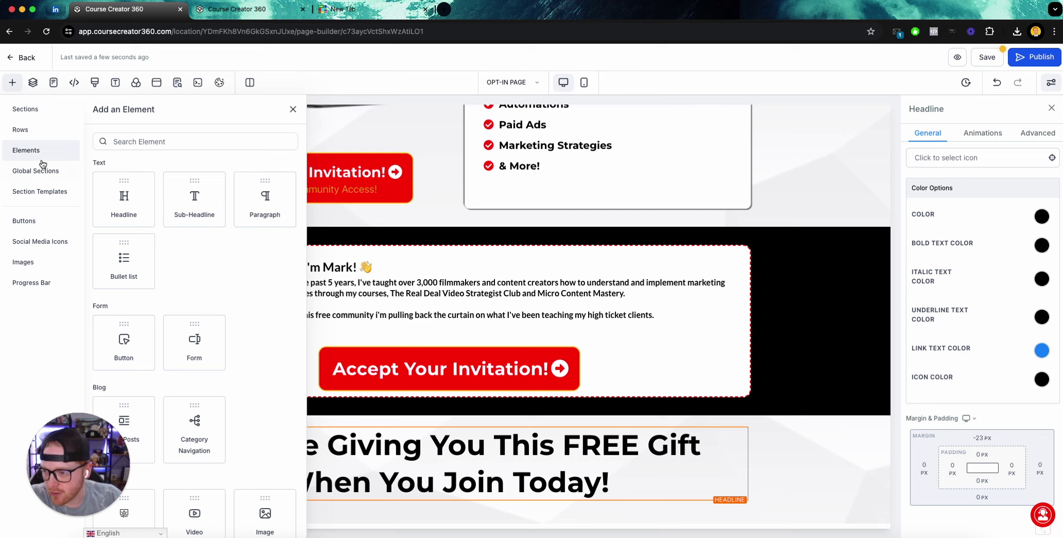
click(23, 130)
drag(231, 174, 504, 522)
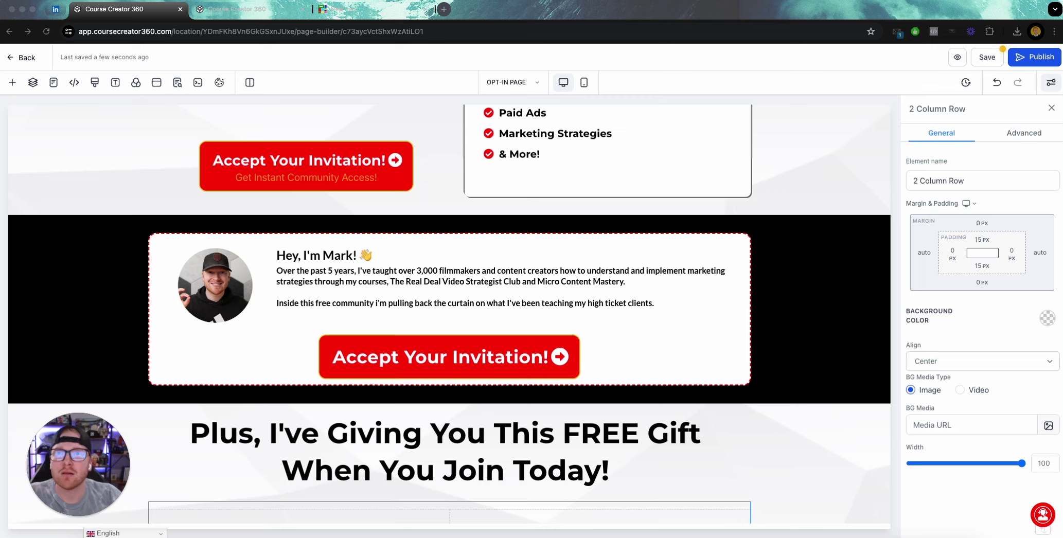
scroll(395, 238, down, 2)
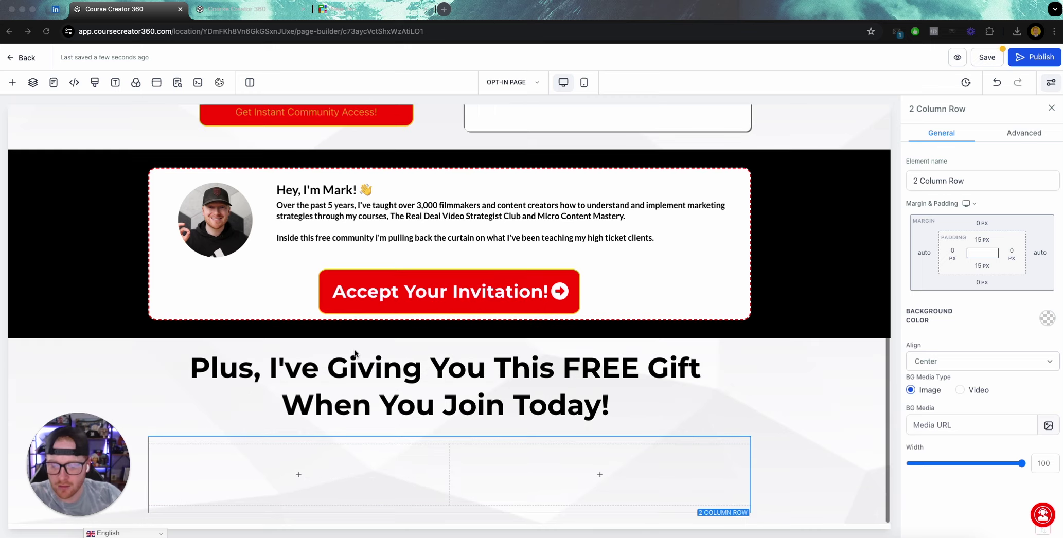
click(298, 475)
click(247, 407)
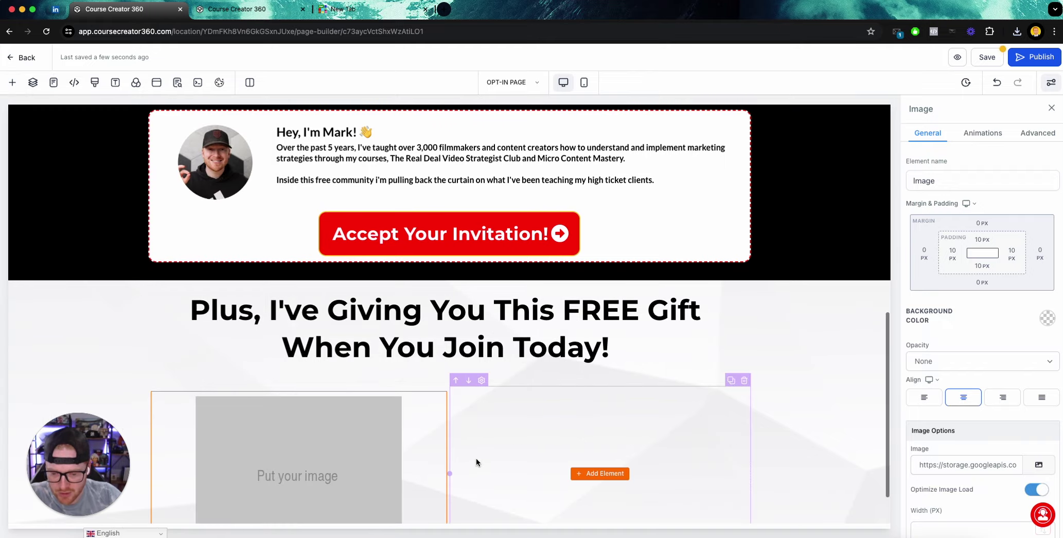
Fill the image placeholder with the three yellow boxes picture, EDTING ASSETS (3).png, from the FILMAKER FUNNELS media folder.
scroll(518, 430, up, 10)
scroll(318, 456, down, 10)
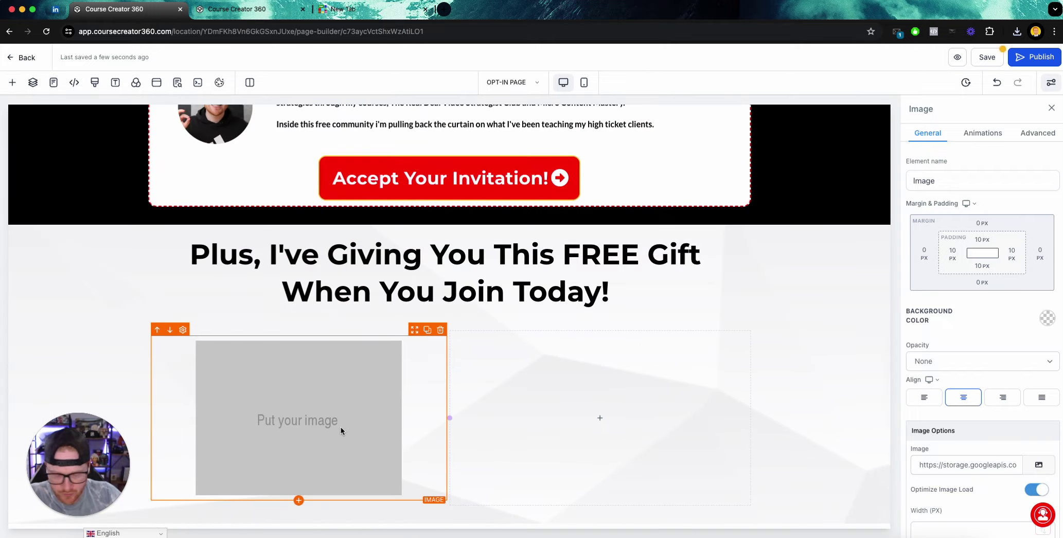
click(1039, 465)
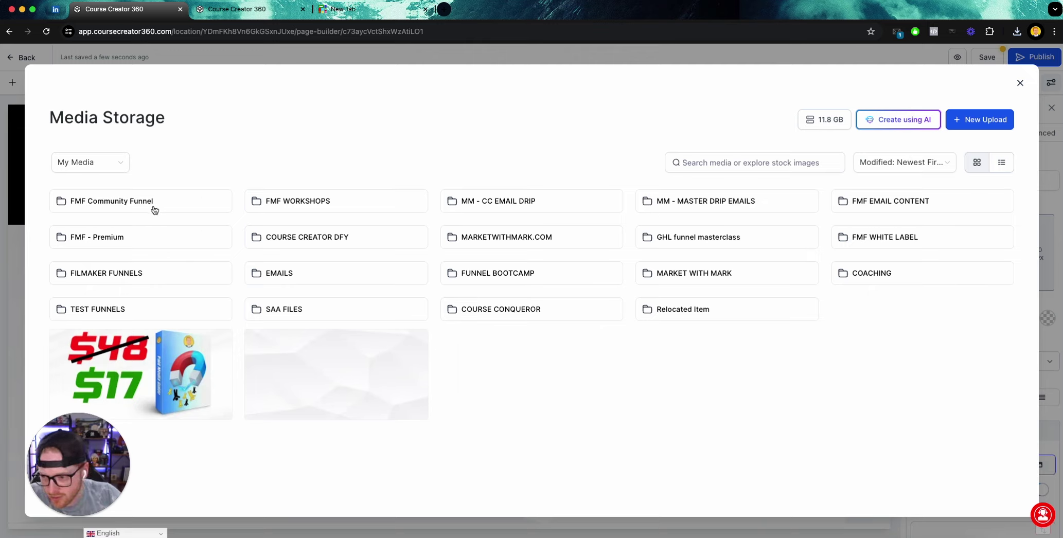
click(161, 276)
scroll(286, 252, down, 2)
scroll(287, 252, down, 2)
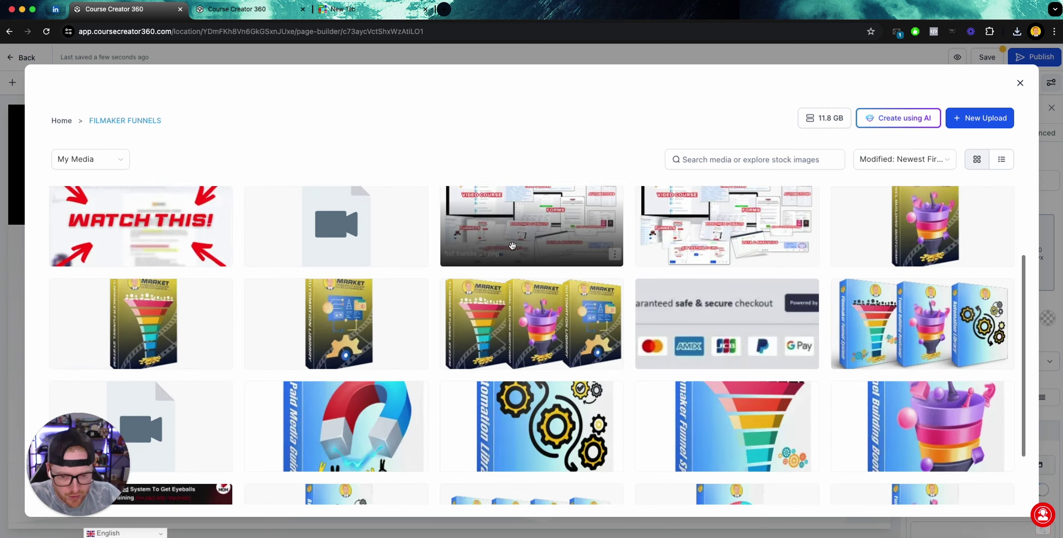
scroll(470, 239, up, 1)
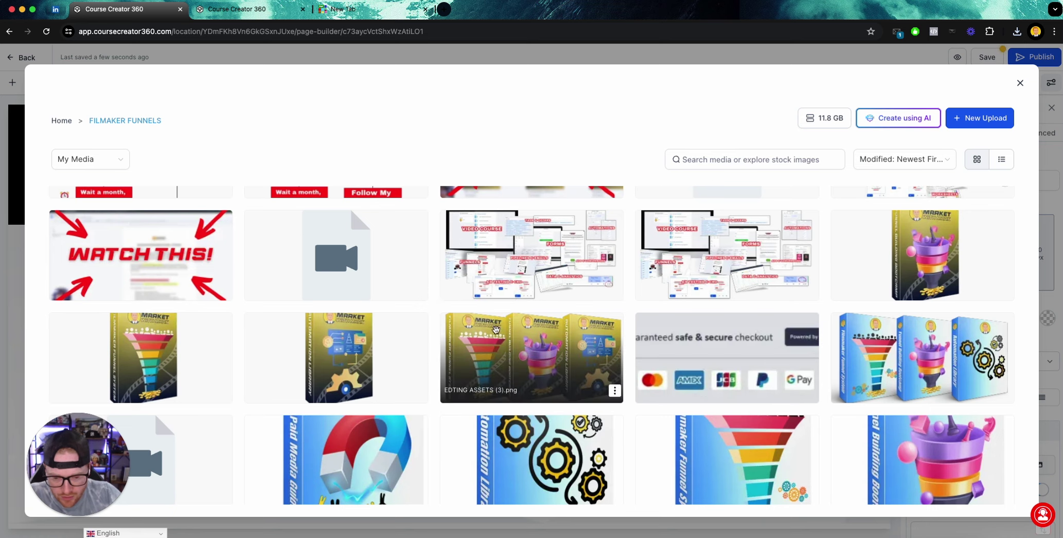
click(497, 350)
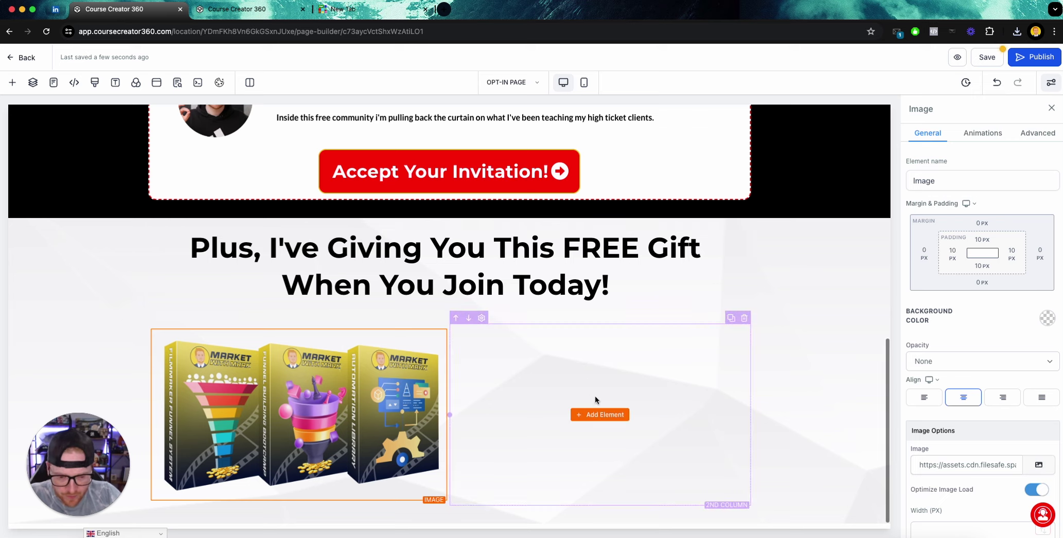
Give the empty second column a white background and two outer box shadows, offsetting the second one -2 px in X and Y.
click(579, 351)
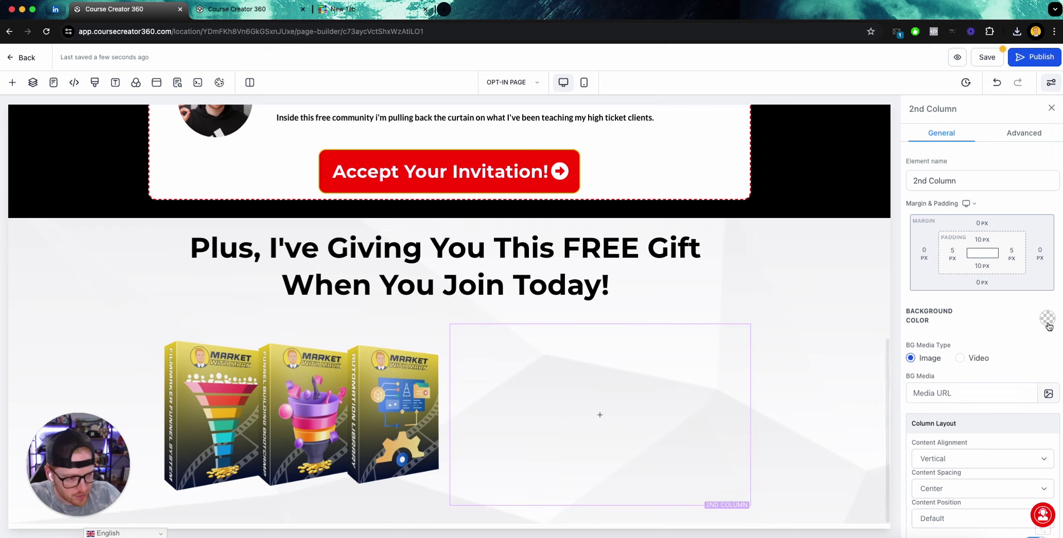
click(1048, 318)
click(1024, 138)
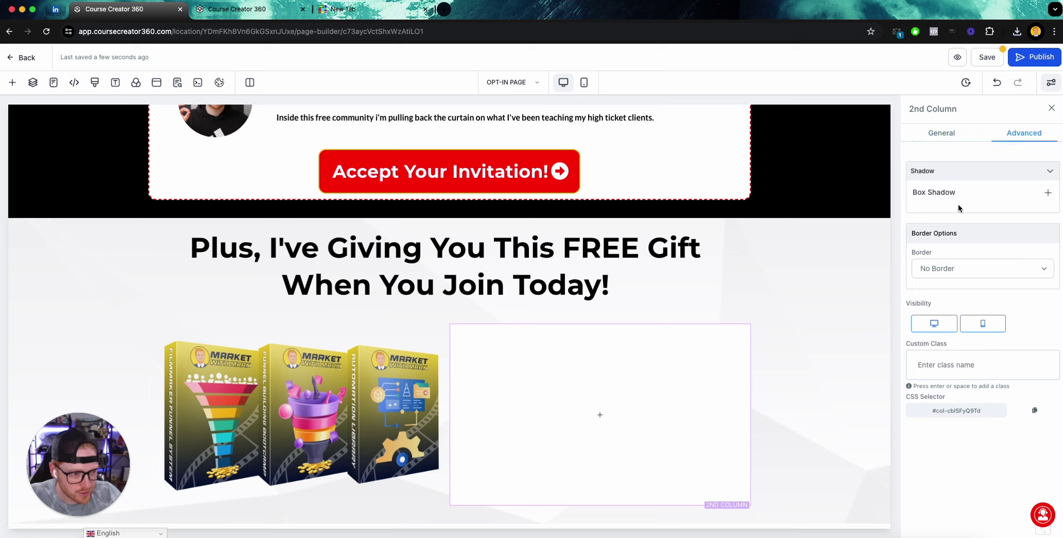
click(1048, 194)
click(1049, 194)
click(974, 245)
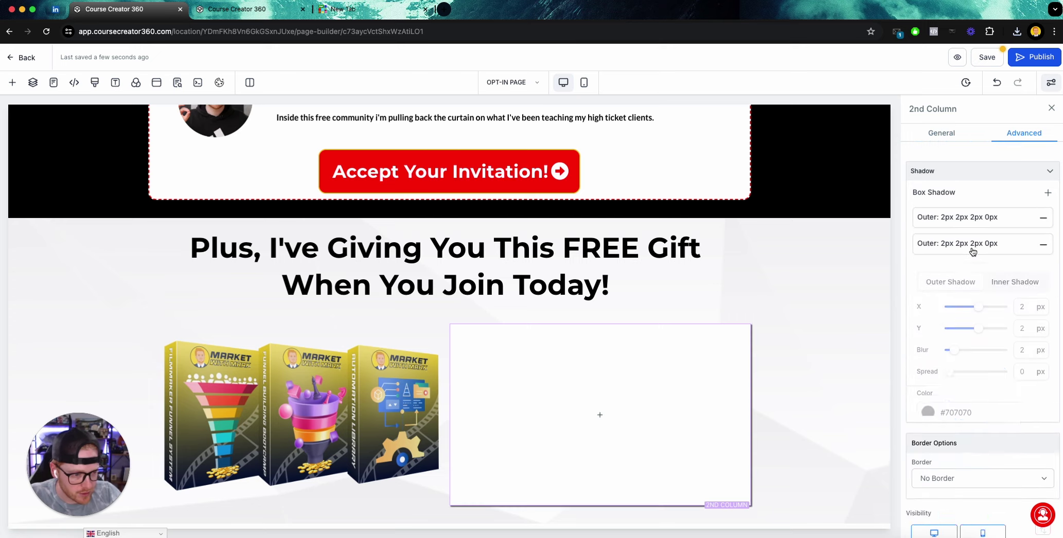
click(1023, 328)
click(1055, 285)
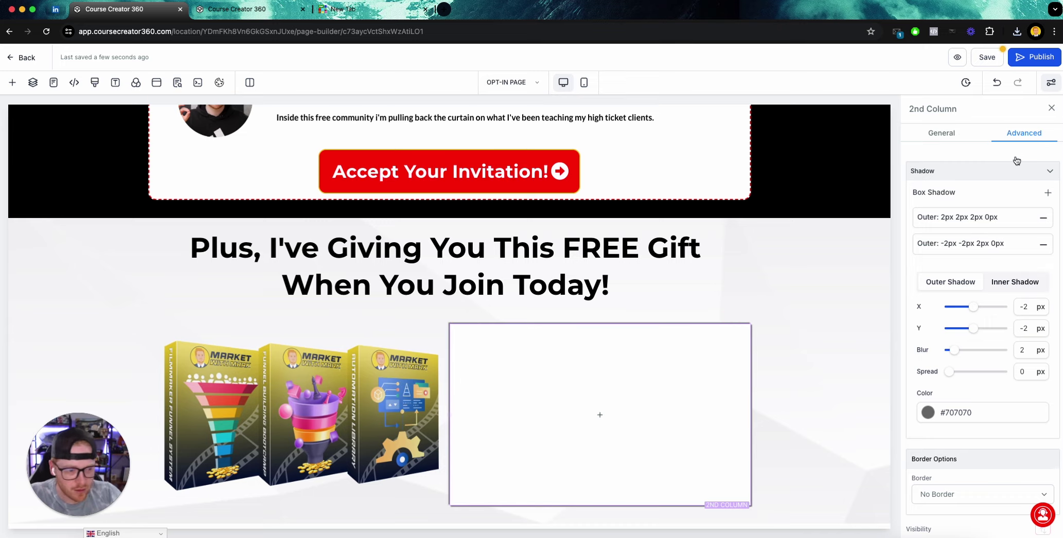
Apply a full border to the second column with a 10 px radius and a lighter border color.
scroll(978, 325, down, 5)
click(961, 365)
click(963, 378)
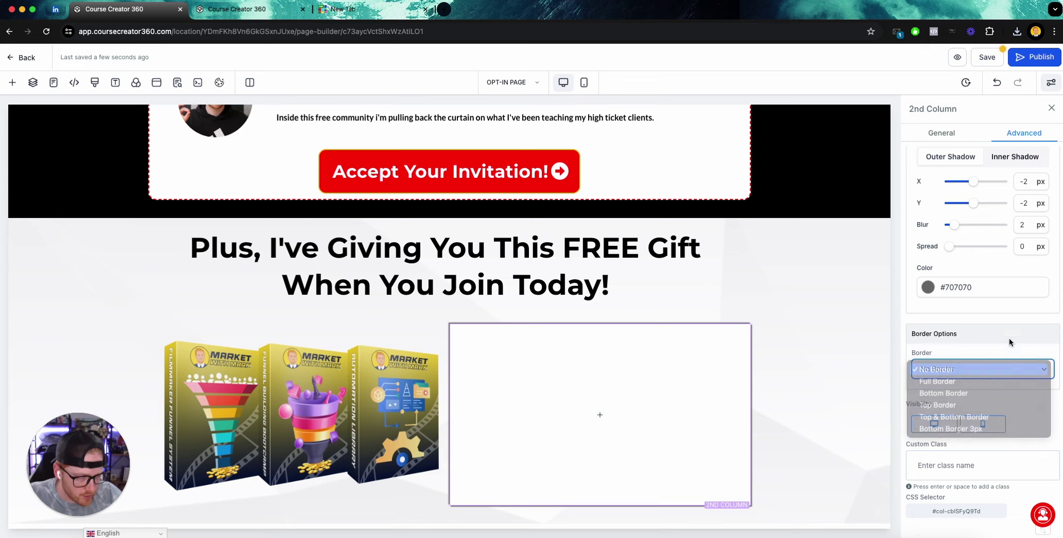
scroll(1016, 335, down, 5)
click(952, 348)
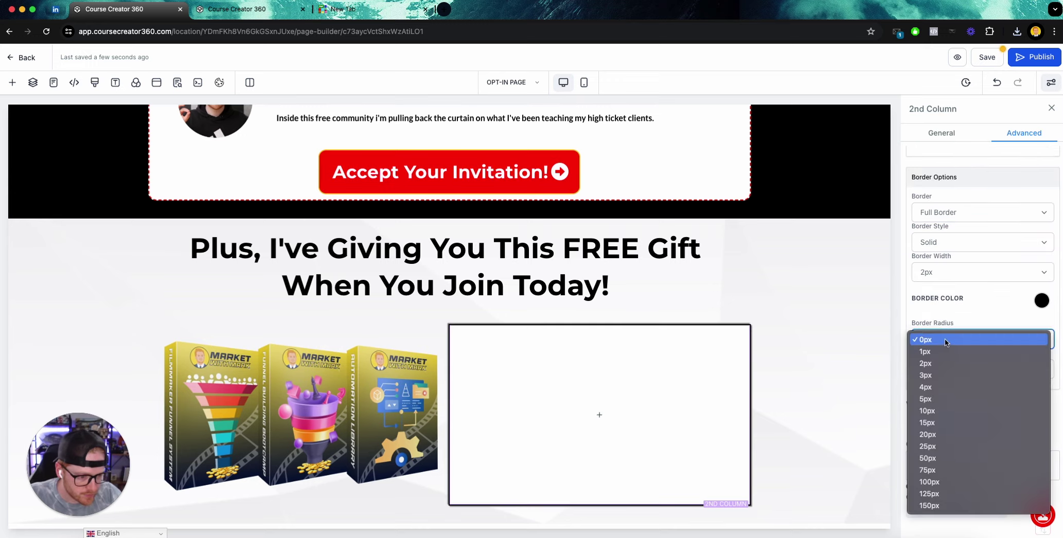
click(947, 412)
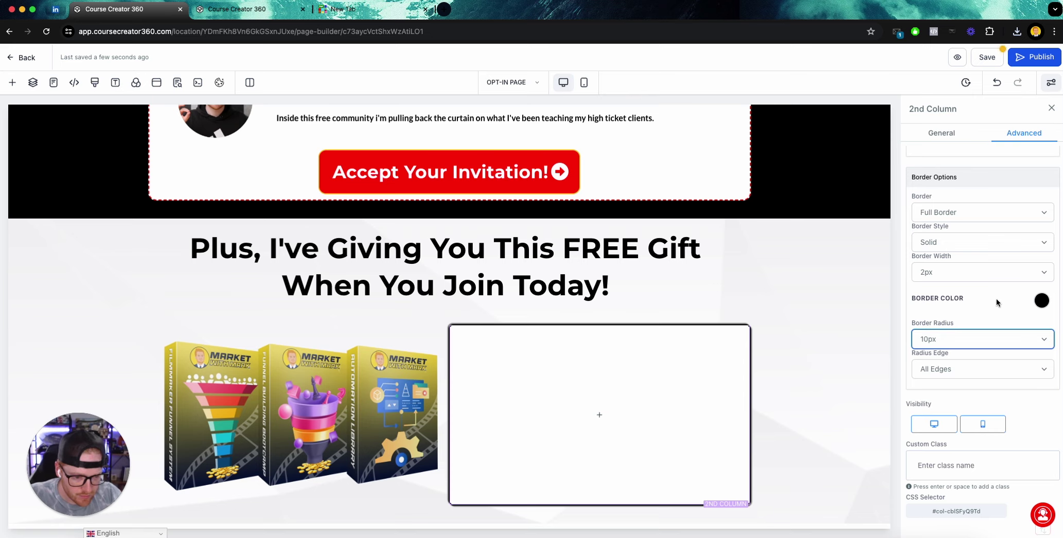
click(1043, 302)
click(837, 321)
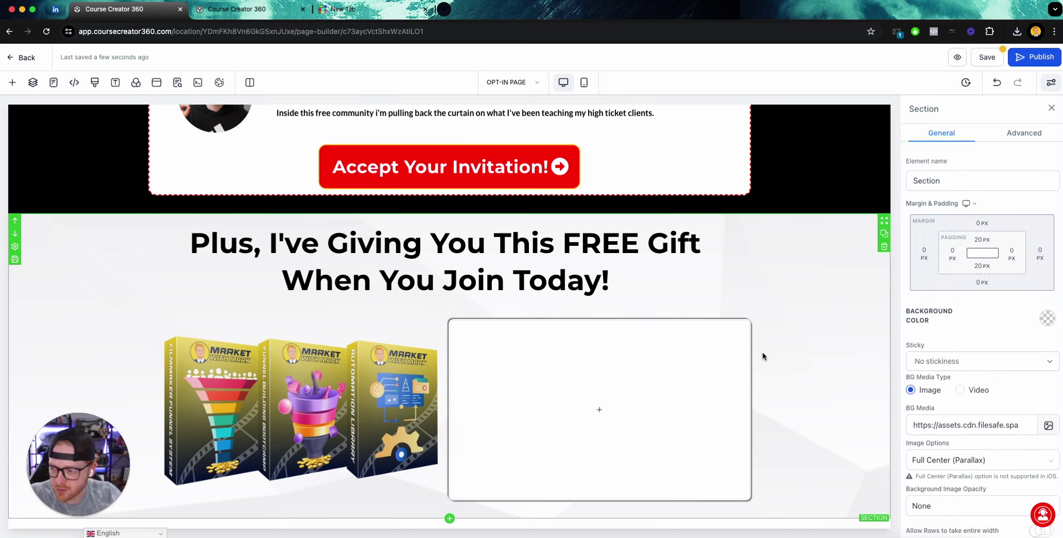
Add a headline to the empty second column reading "Get The Filmmaker Funnel System Course 100% FREE!".
click(624, 414)
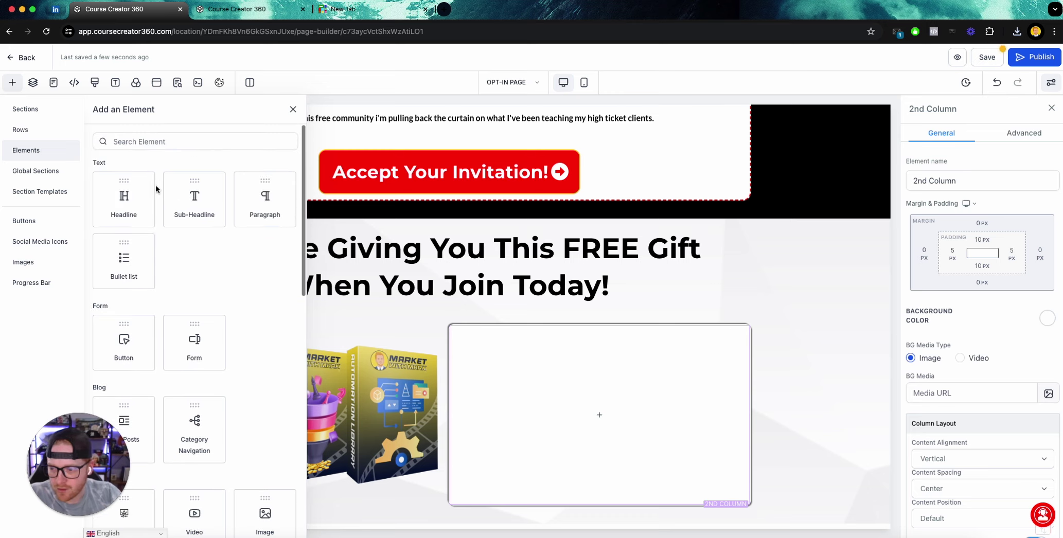
click(133, 193)
double_click(540, 415)
key(ctrl+a)
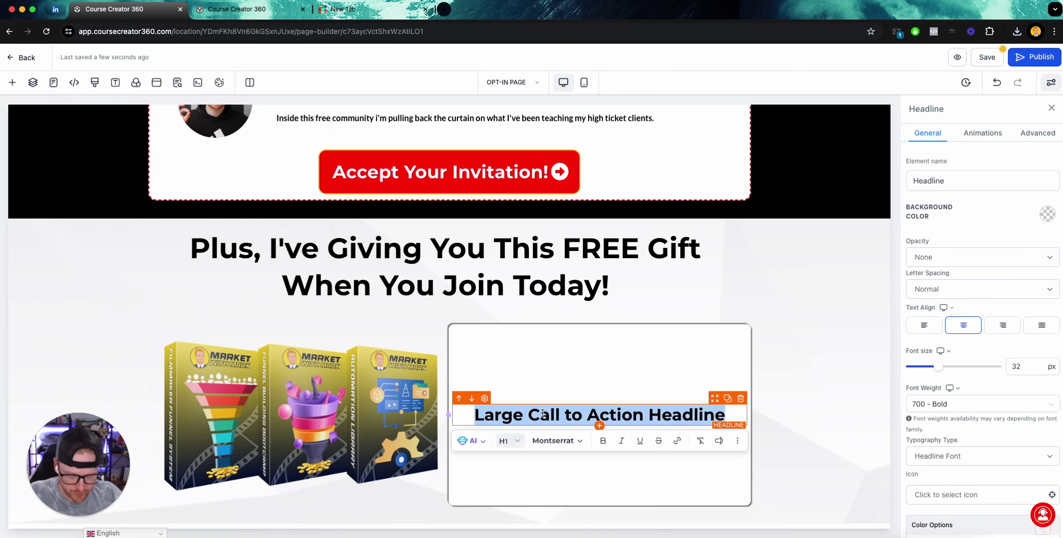
text(G)
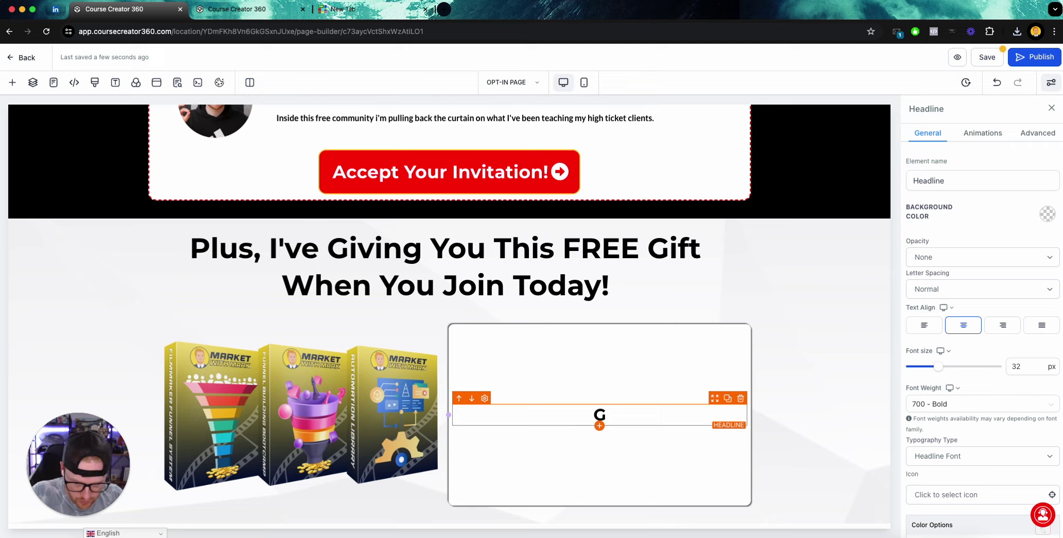
text(et THe Film)
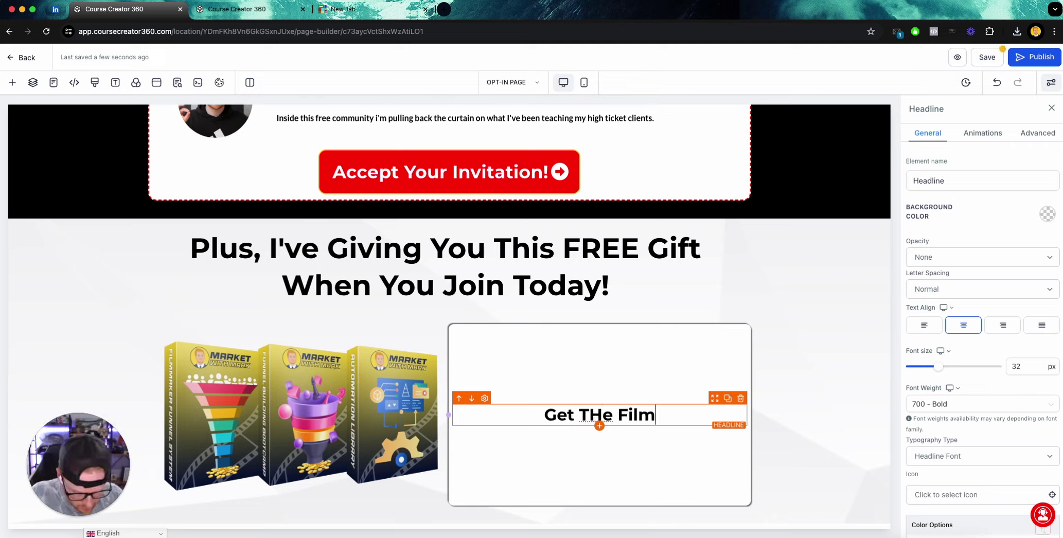
text(maker Funnel)
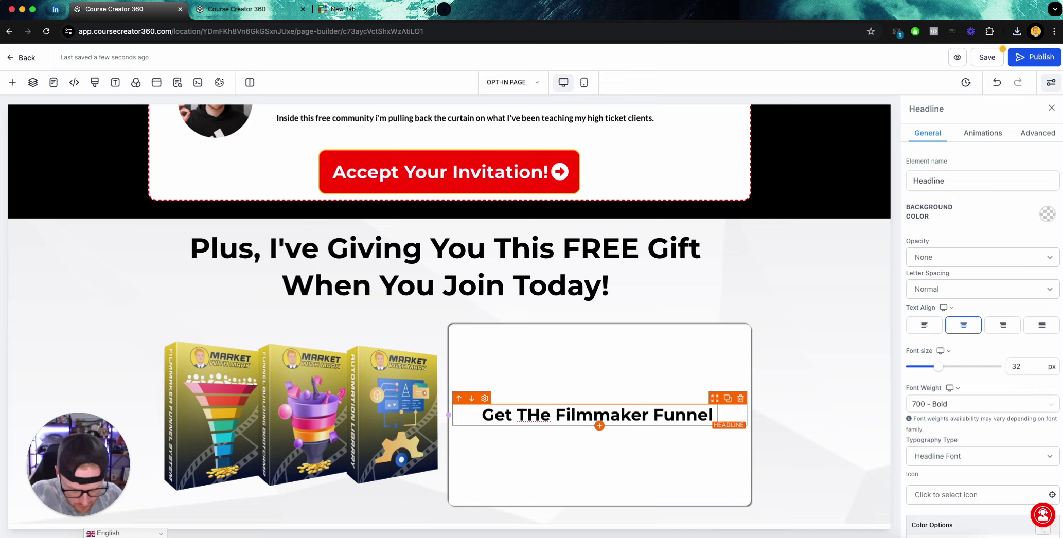
text( System Co)
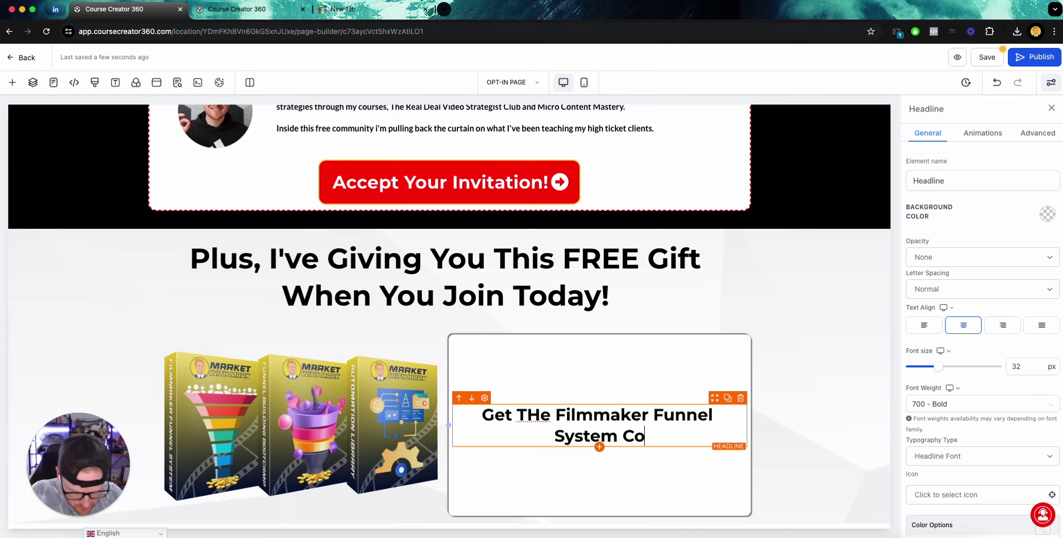
text(urse 100% FREE!)
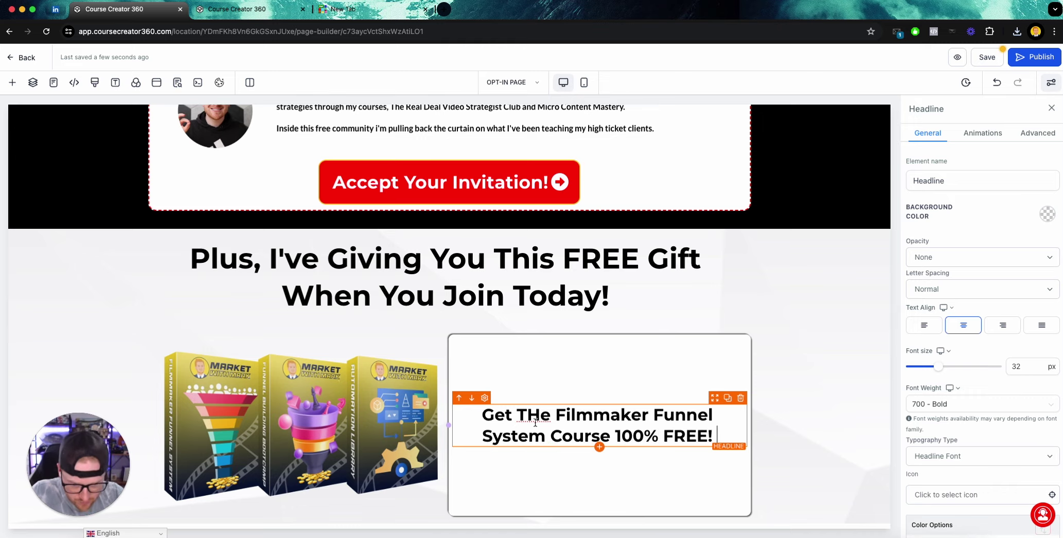
key(BackSpace)
text(h)
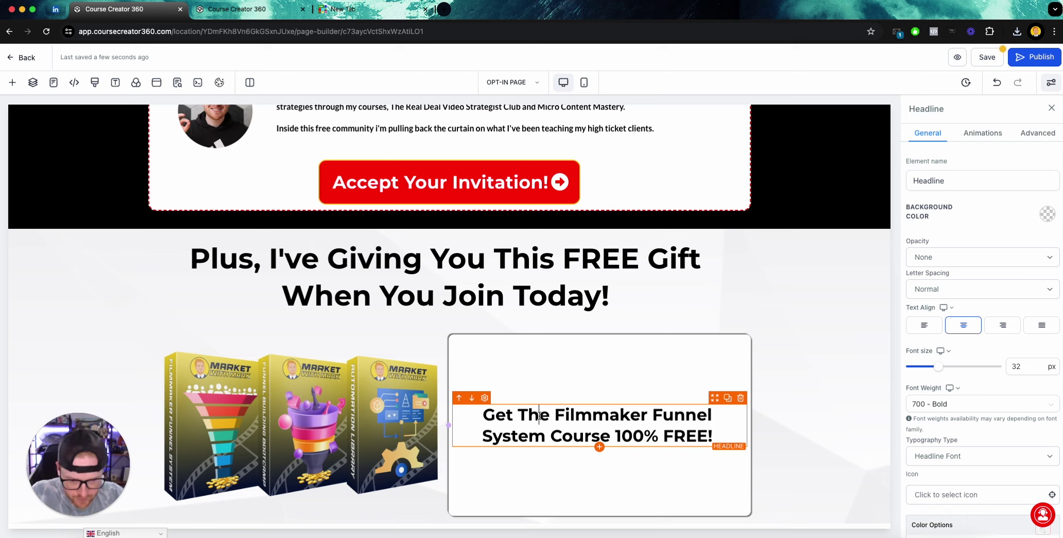
Underline "100% FREE!" in the new headline and set the underline text color to green.
drag(615, 436, 721, 437)
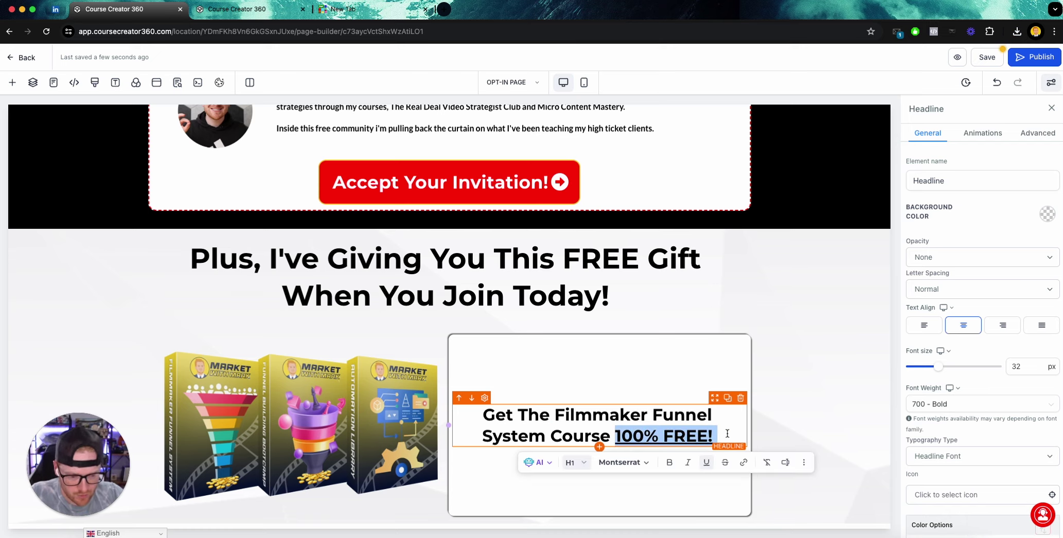
scroll(1047, 240, down, 6)
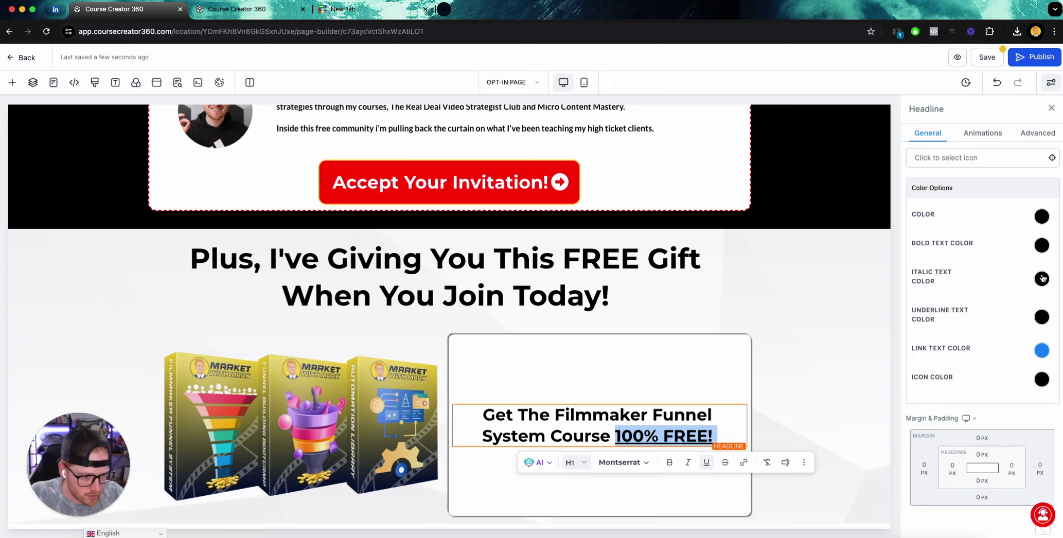
click(1041, 317)
click(916, 345)
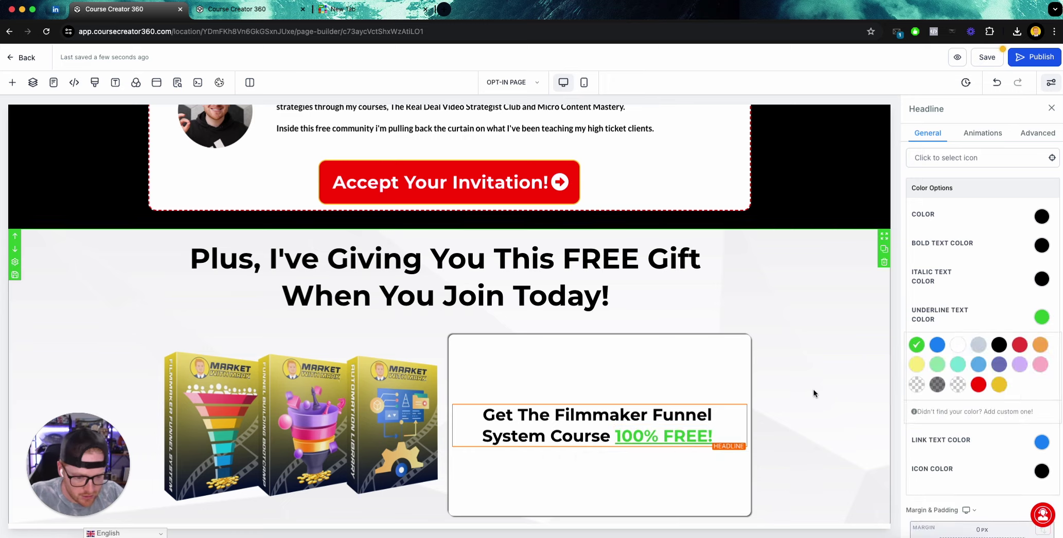
click(814, 394)
click(601, 443)
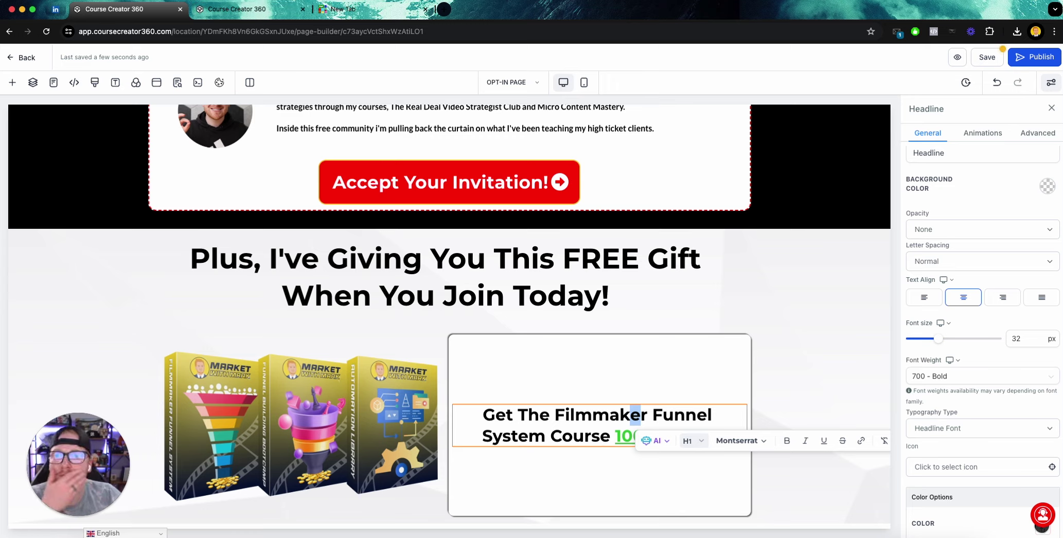
Add a sub-headline below the course headline reading "Step By Step Video Guides on How To".
key(super+Tab)
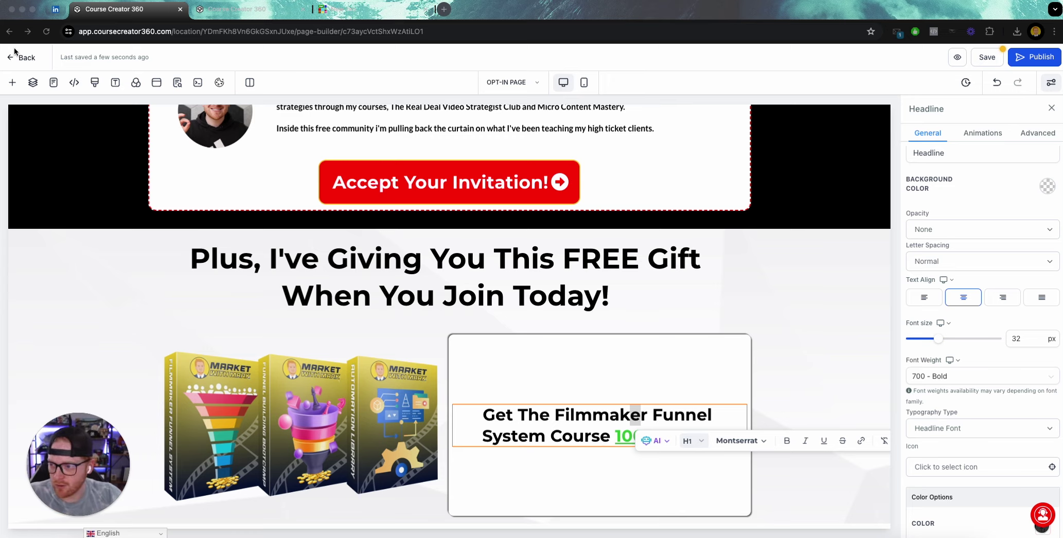
click(13, 82)
drag(194, 198, 576, 467)
triple_click(622, 448)
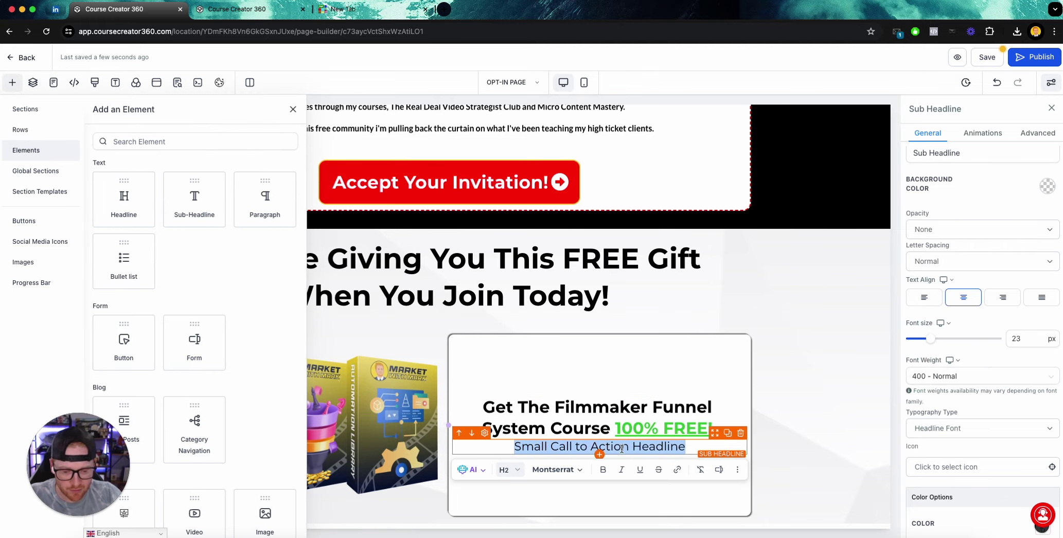
text(Step By Step Video Guides on How To)
triple_click(598, 448)
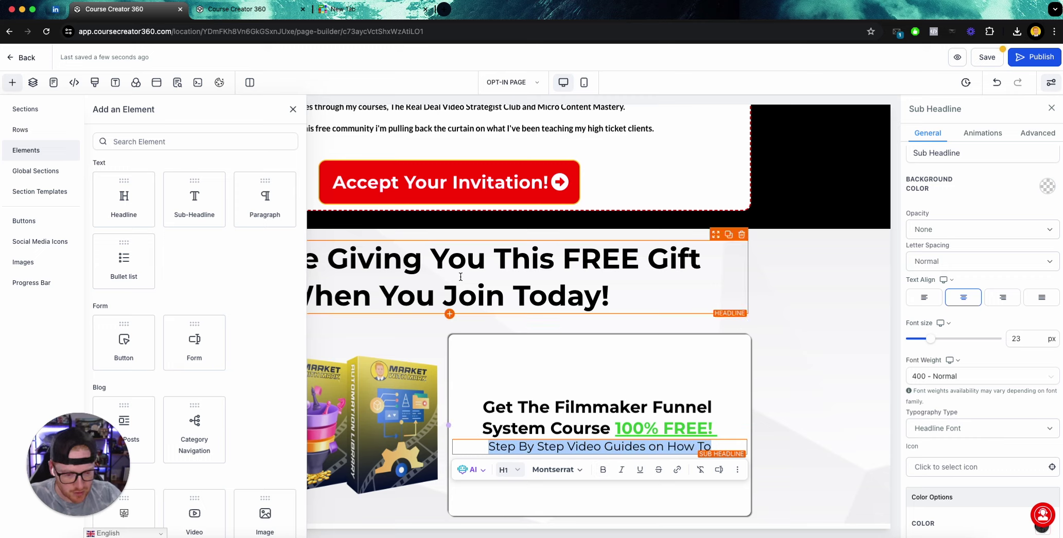
click(598, 452)
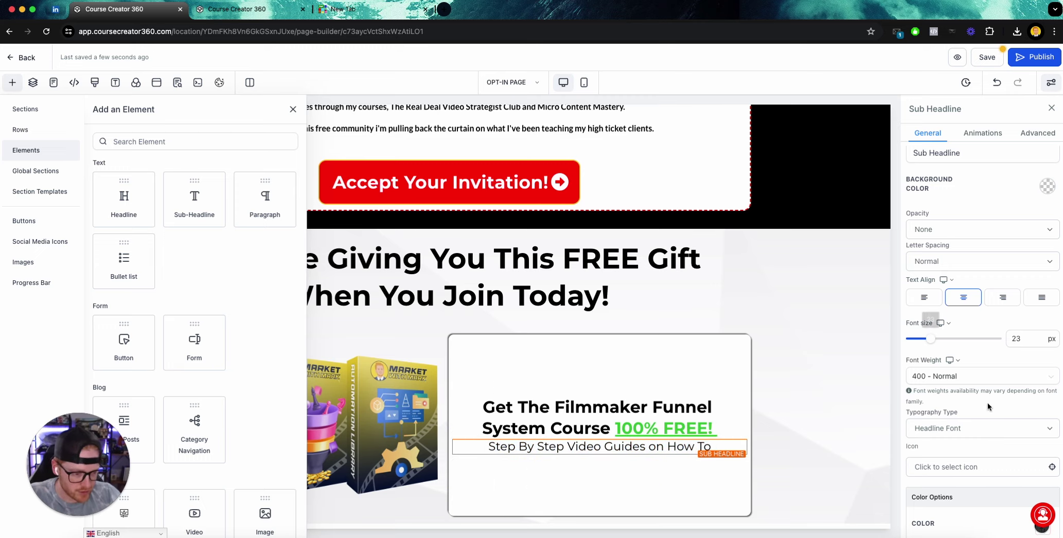
Set the sub-headline's top margin to 10 px.
scroll(989, 407, down, 6)
click(981, 439)
click(956, 465)
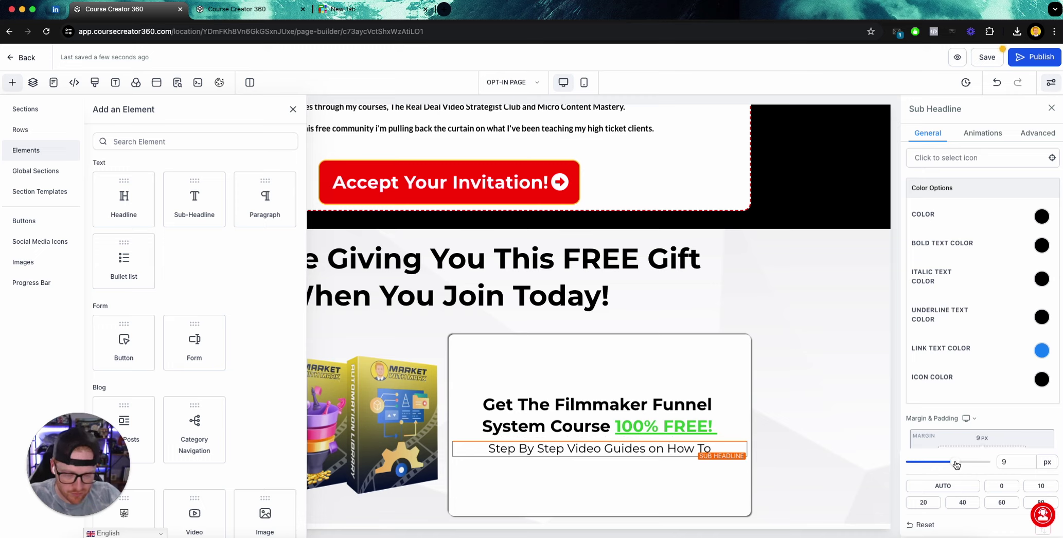
drag(956, 465, 958, 463)
click(293, 110)
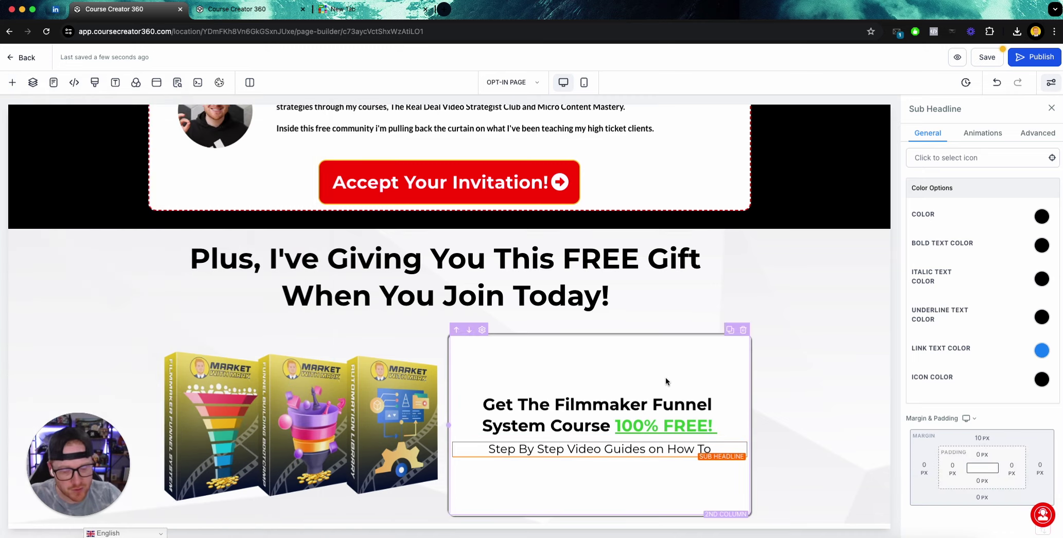
Add a bullet list below the sub-headline, using the check-circle icon in red.
click(19, 83)
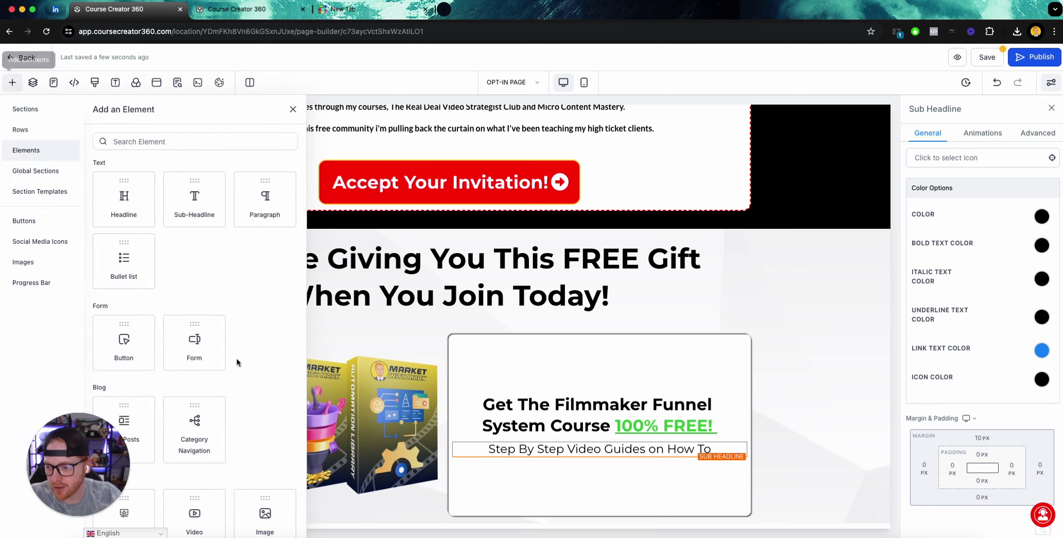
drag(195, 289, 551, 458)
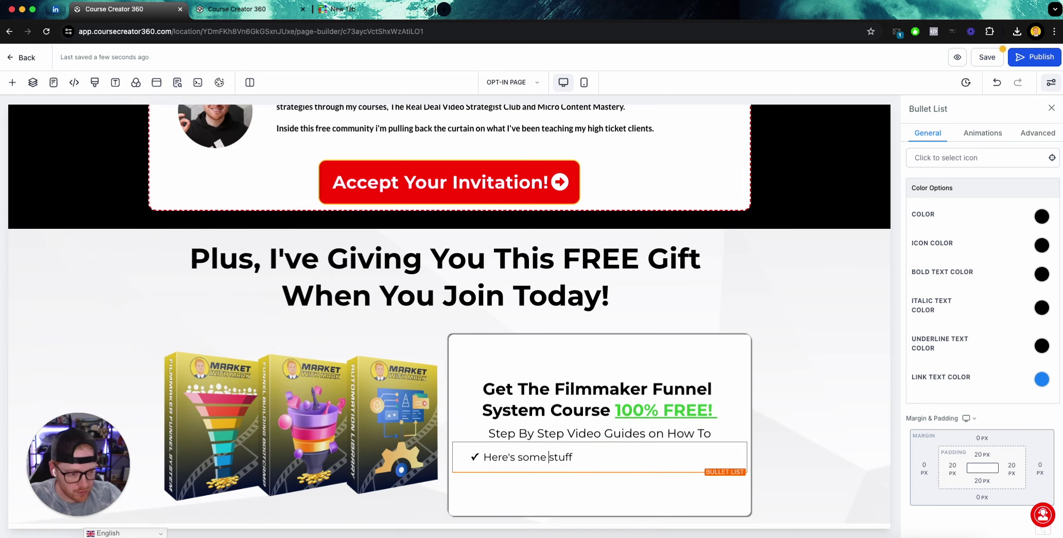
scroll(1037, 363, up, 5)
scroll(1037, 363, down, 5)
scroll(1029, 364, up, 1)
scroll(1017, 367, up, 2)
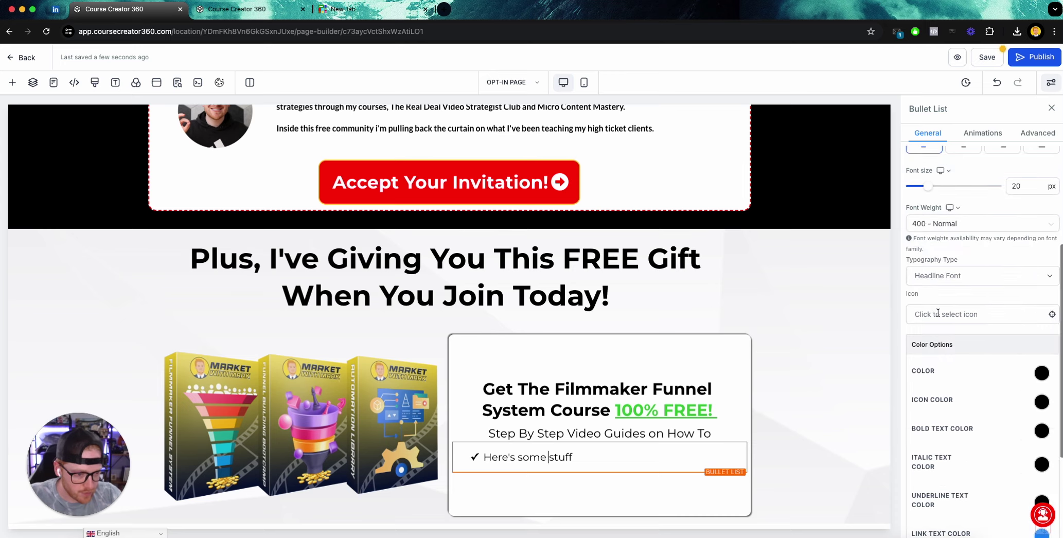
click(937, 313)
text(check)
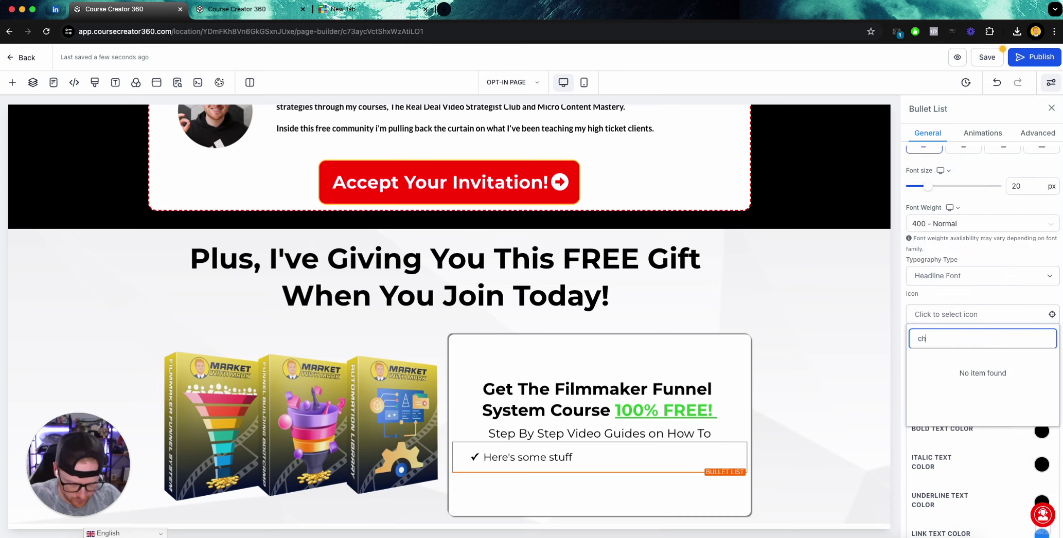
click(983, 366)
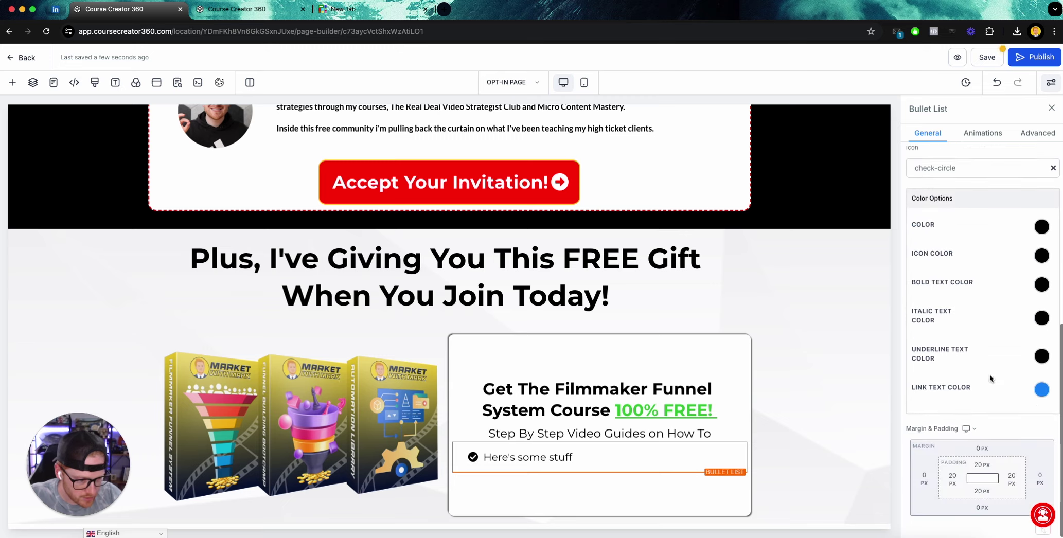
click(1041, 245)
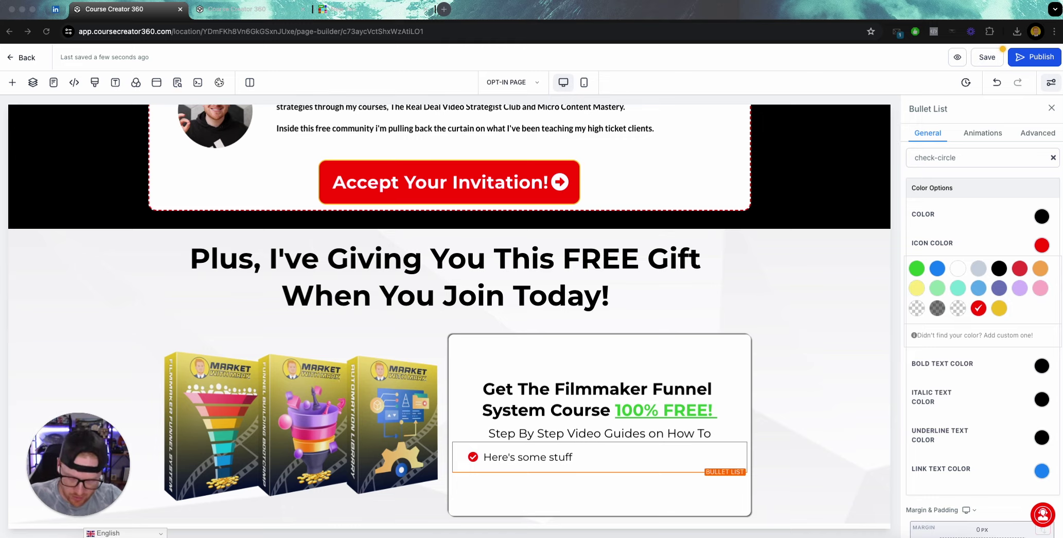
Replace the bullet text with Generate Leads on Autopilot, Build High Converting Funnels, Automate Your Email Nurturing, and Build Powerful Automations.
double_click(519, 448)
triple_click(518, 448)
text(Generate Leads on Autopilot Build High Converting Funnels Automate Your Email Nurturing Build Powerful Automations)
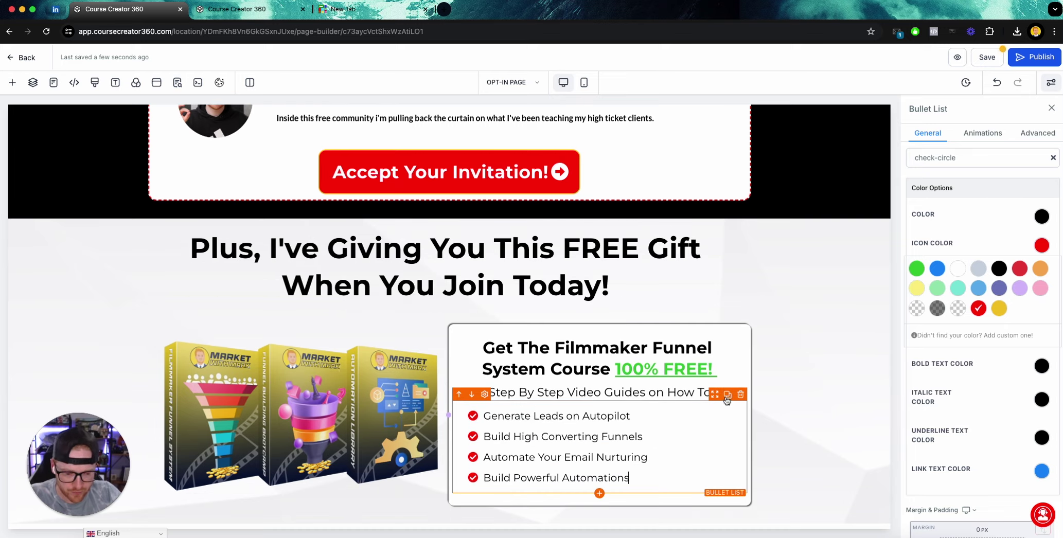
Duplicate the bullet list and fill the copy with Set Up & Use Pipelines, Run Ads To Drive Traffic, A/B Testing & Analytics, Offer Creation & Implementation.
click(727, 395)
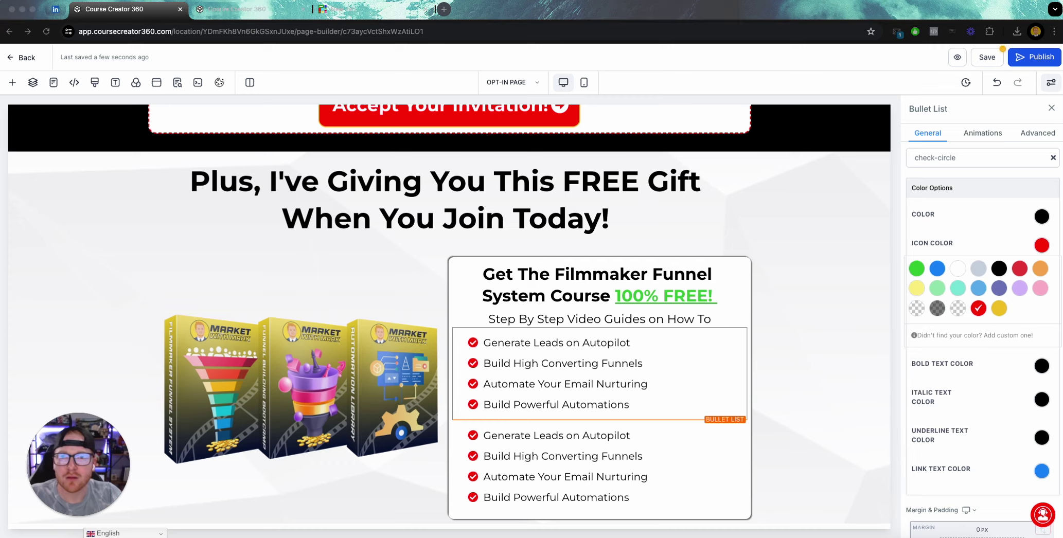
scroll(669, 369, down, 1)
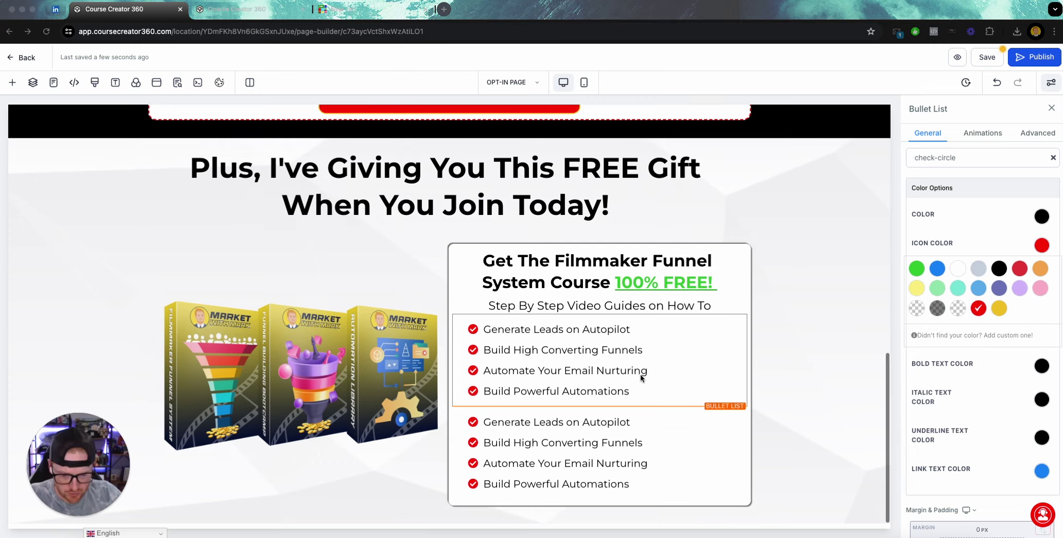
click(506, 421)
double_click(514, 422)
drag(632, 485, 482, 421)
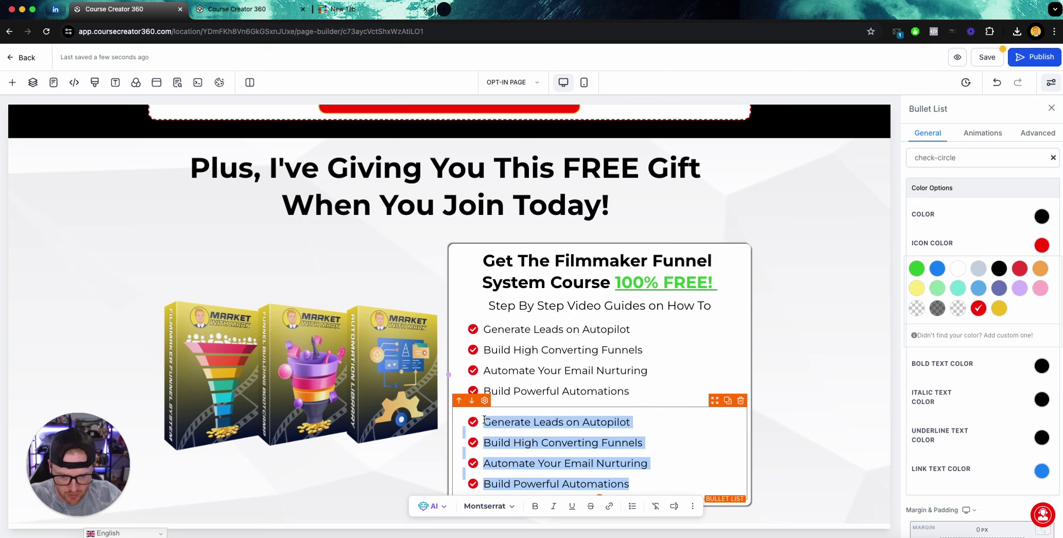
text(Set Up & Use Pipelines Run Ads To Drive Traffic A/B Testing & Analytics Offer Creation & Implementation)
Widen the image column slightly by moving the boundary between it and the text box column.
click(360, 359)
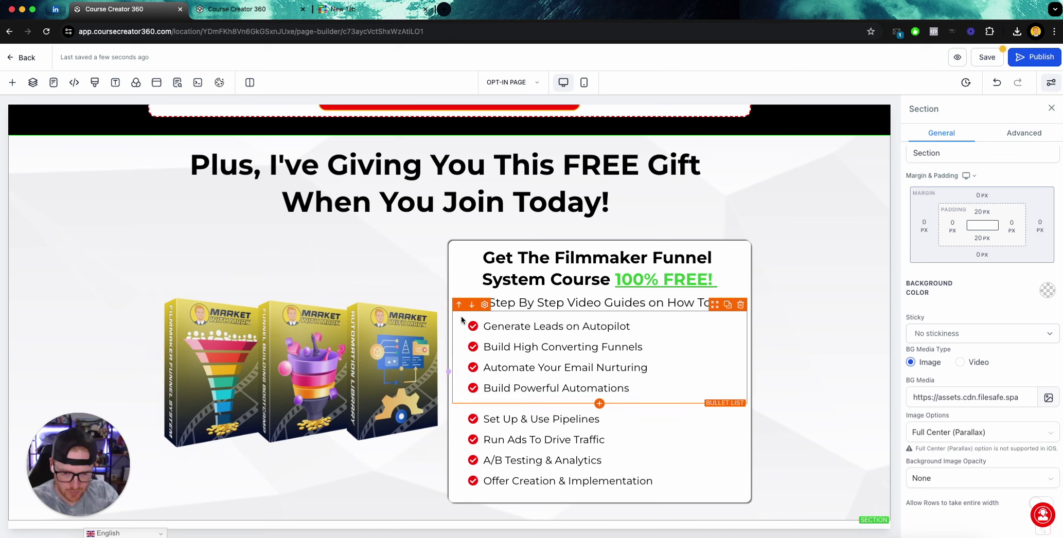
click(464, 368)
mouse_move(449, 370)
mouse_down()
mouse_move(364, 372)
mouse_move(509, 370)
mouse_move(451, 368)
mouse_up()
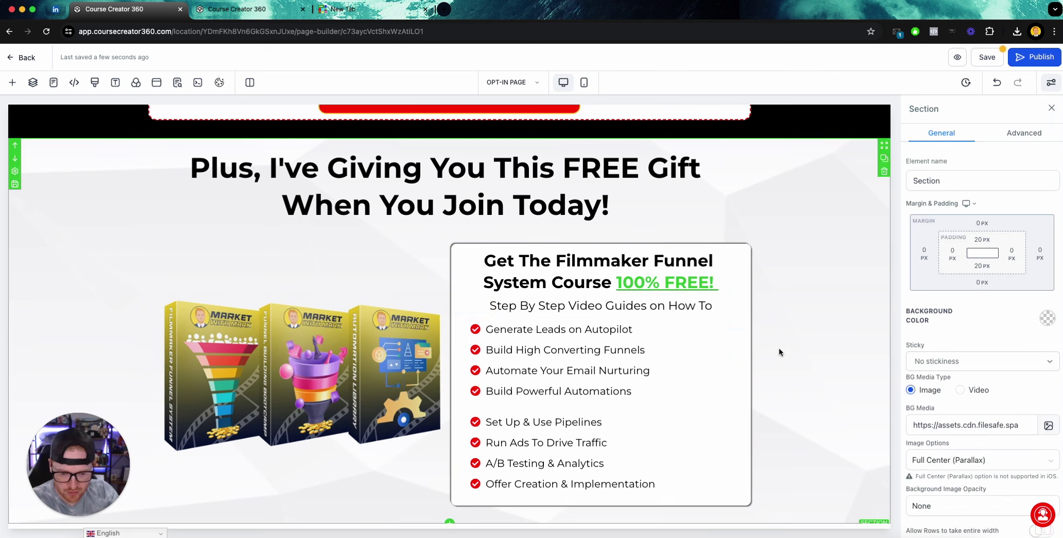
Set the font size of both bullet lists to 15 px.
click(1024, 368)
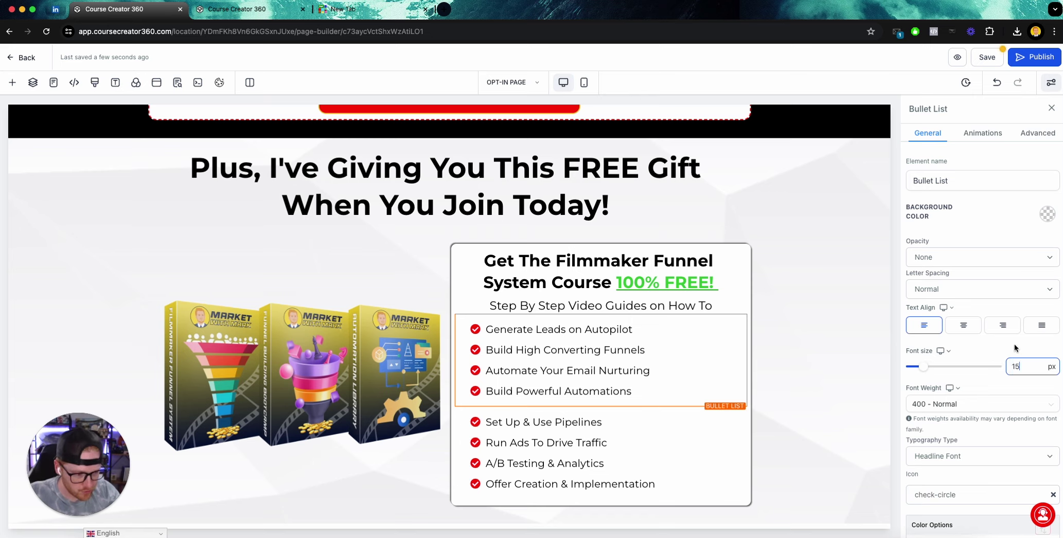
text(15)
click(465, 432)
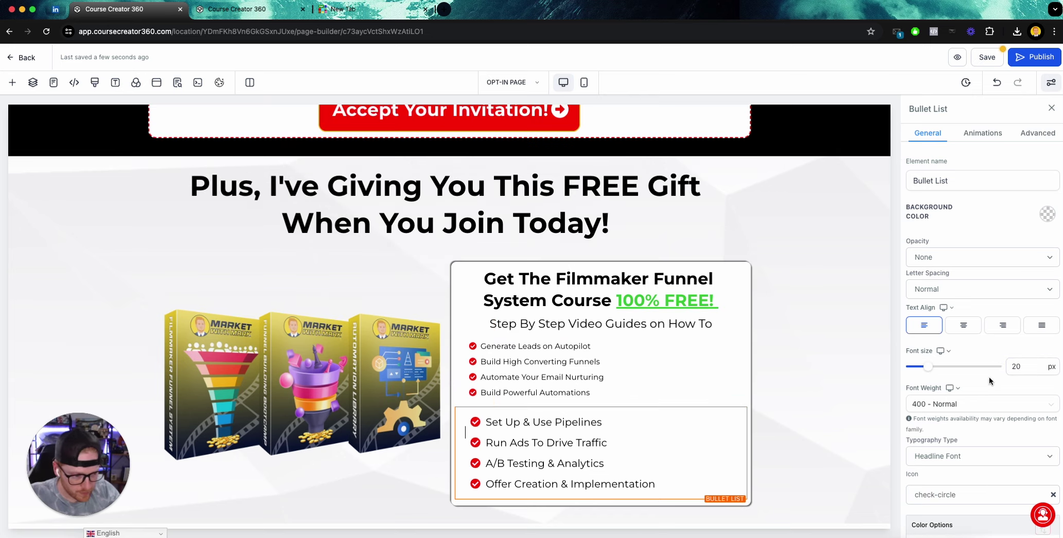
key(Return)
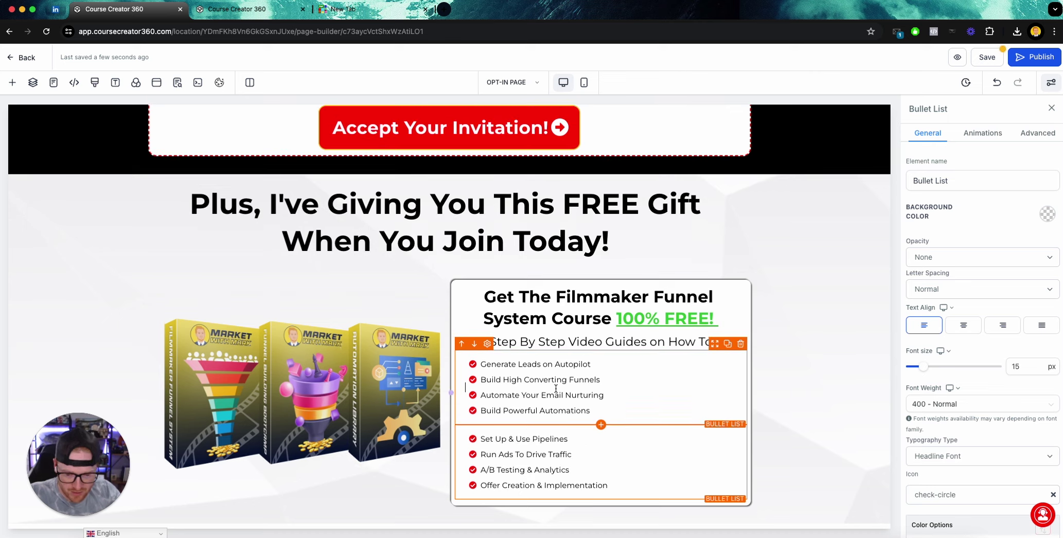
Increase the font size of both bullet lists to 18 px.
key(Return)
double_click(1033, 367)
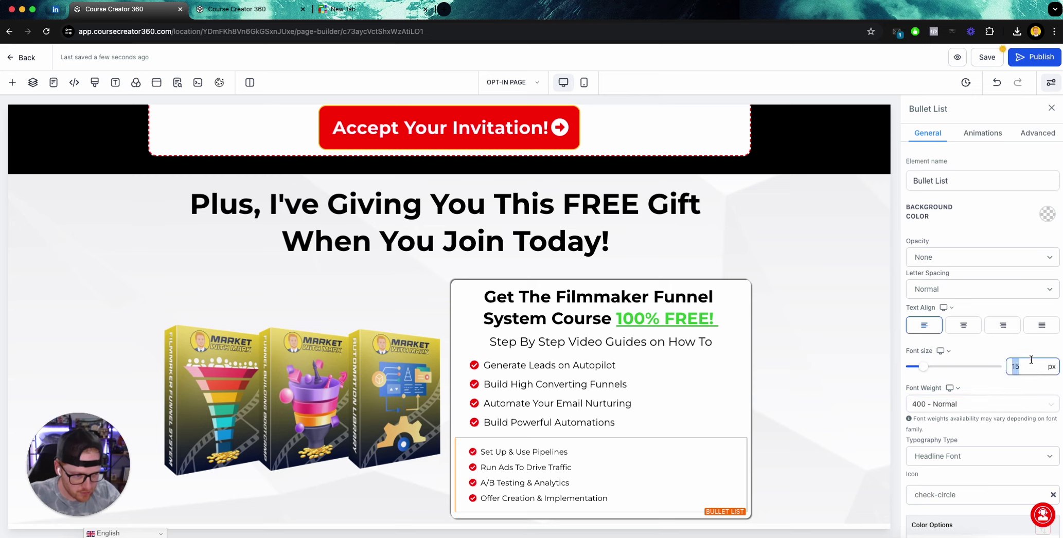
text(18)
scroll(619, 351, down, 1)
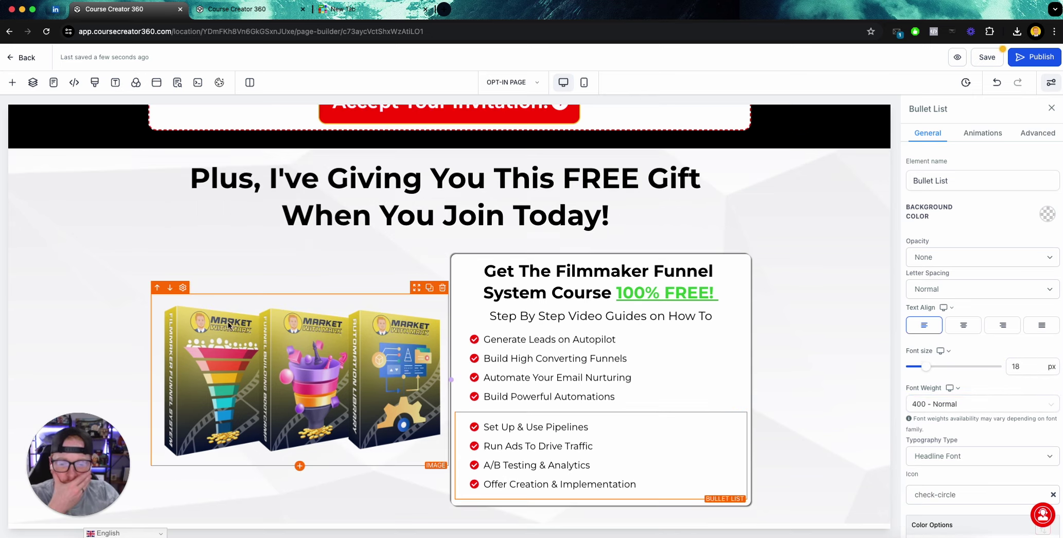
Add a button below the product image and set its background color to red.
click(299, 466)
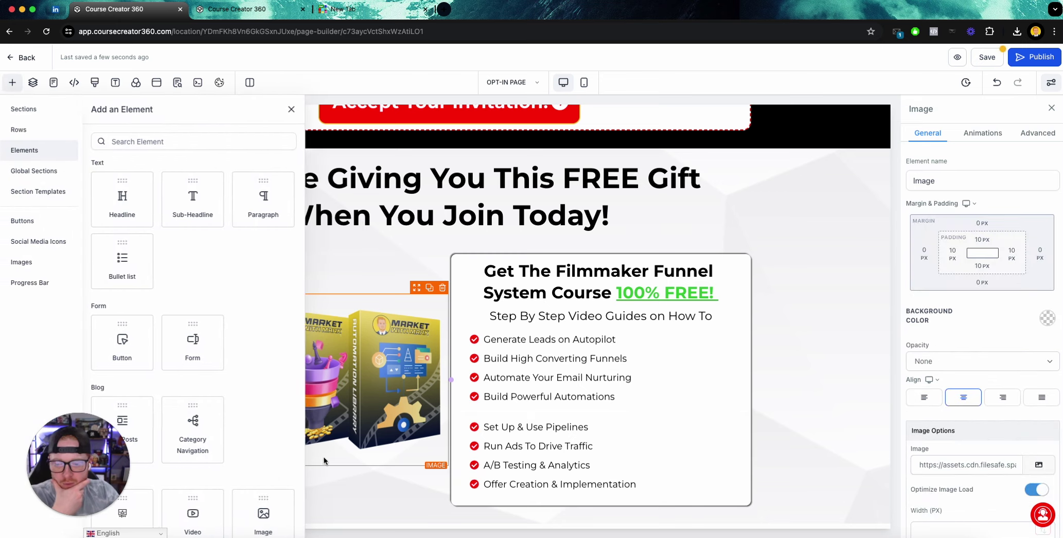
click(121, 350)
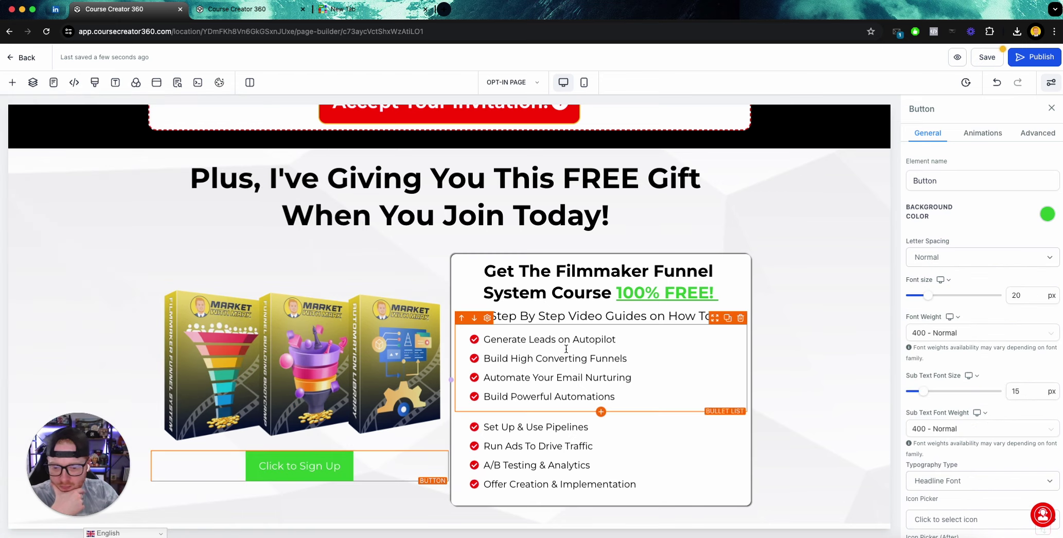
click(1047, 215)
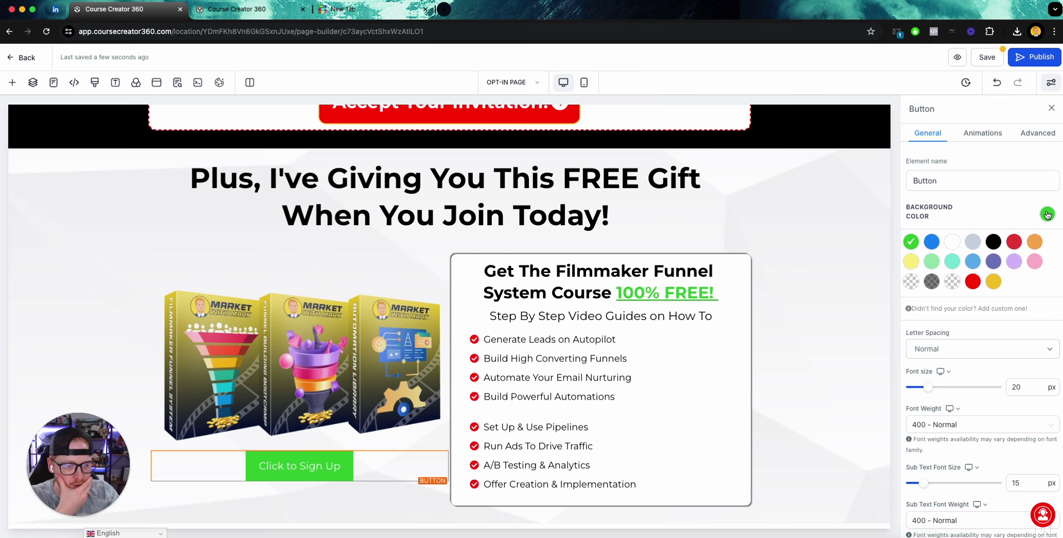
click(973, 282)
Set the font weight of the new button's text to 700 - Bold.
scroll(978, 309, down, 3)
scroll(668, 312, up, 6)
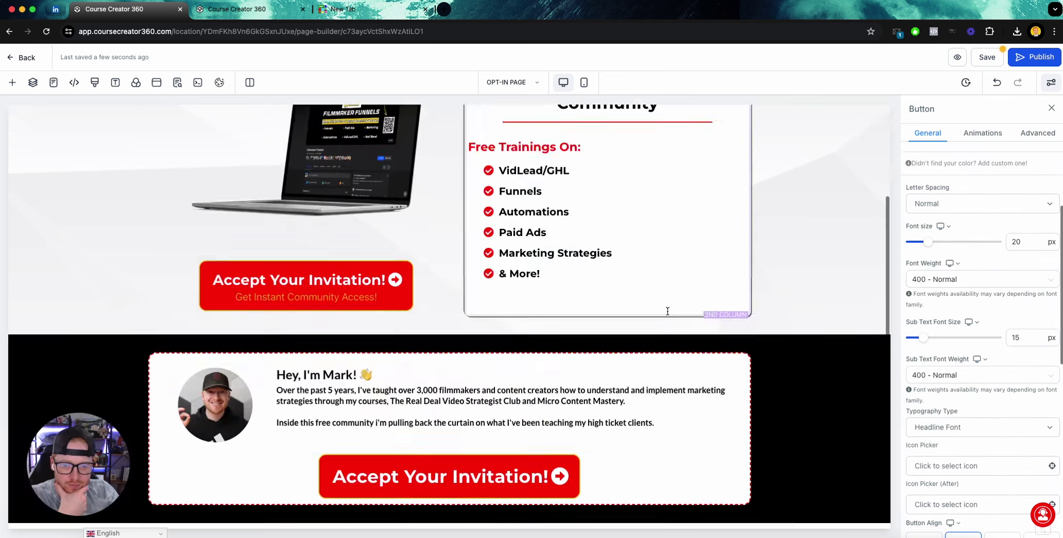
scroll(668, 312, up, 4)
scroll(667, 310, down, 10)
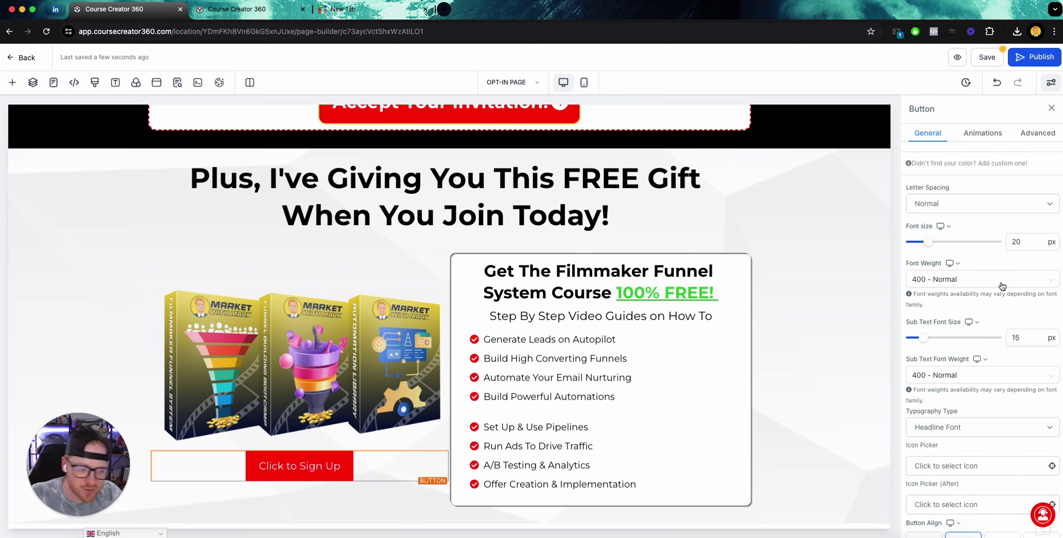
click(975, 281)
click(937, 406)
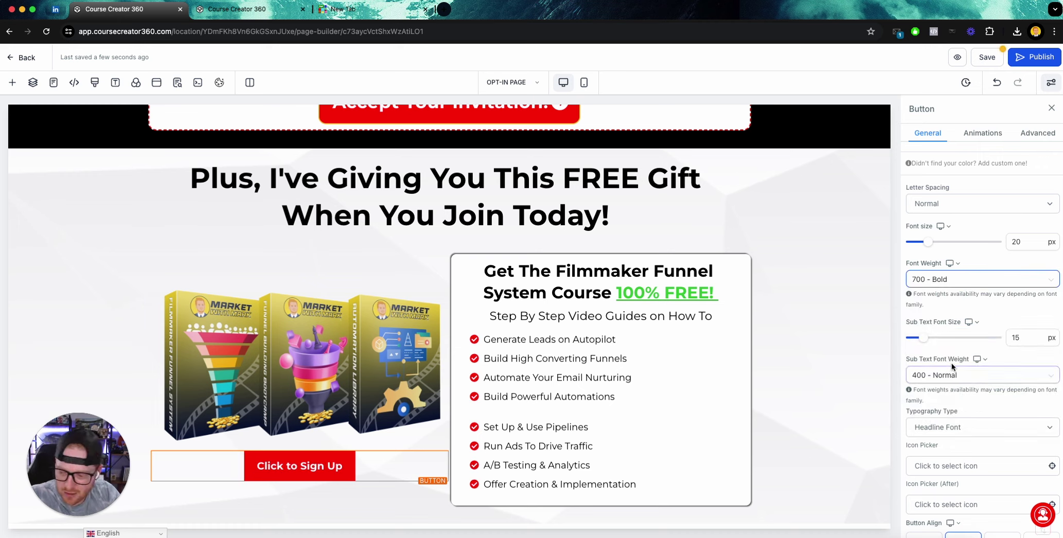
Change the new button's text to "Join The Community Now!".
scroll(1004, 206, up, 3)
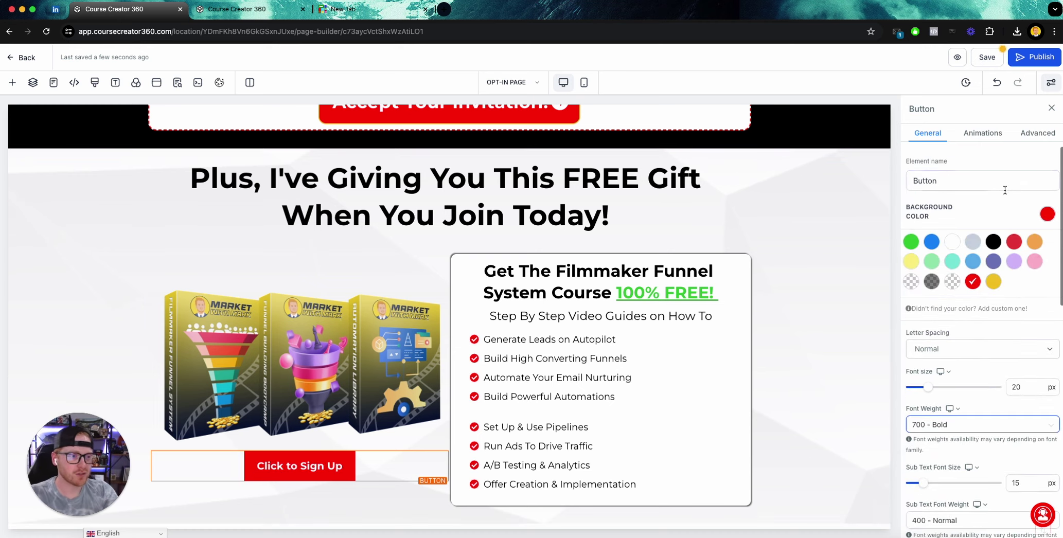
scroll(989, 268, down, 10)
triple_click(963, 373)
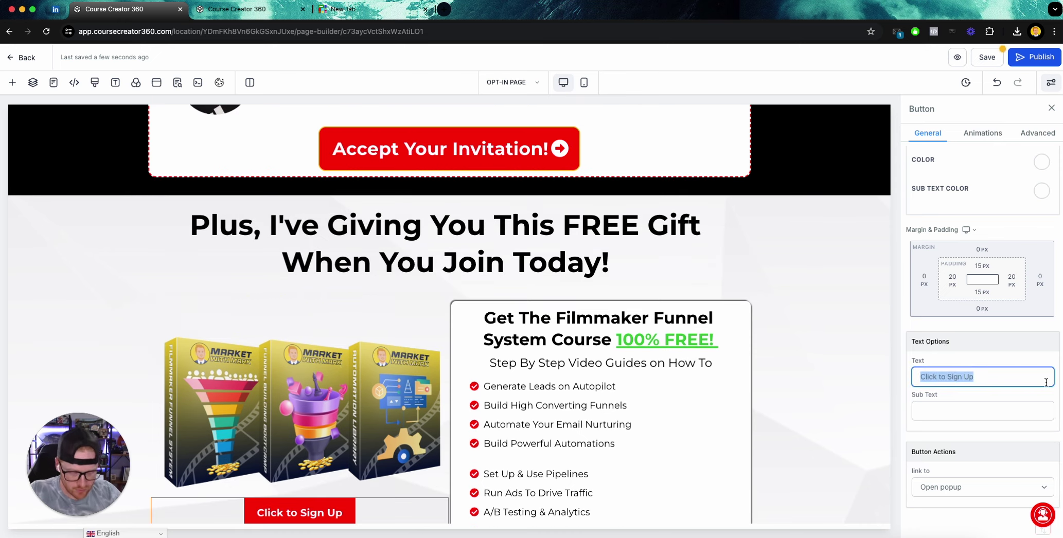
text(Join Thecom)
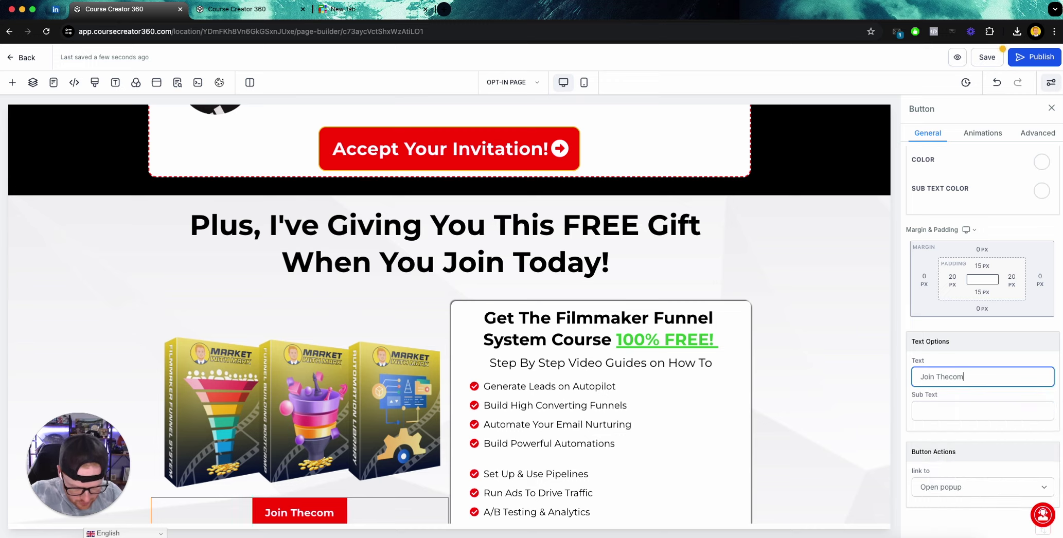
text(munity Now!)
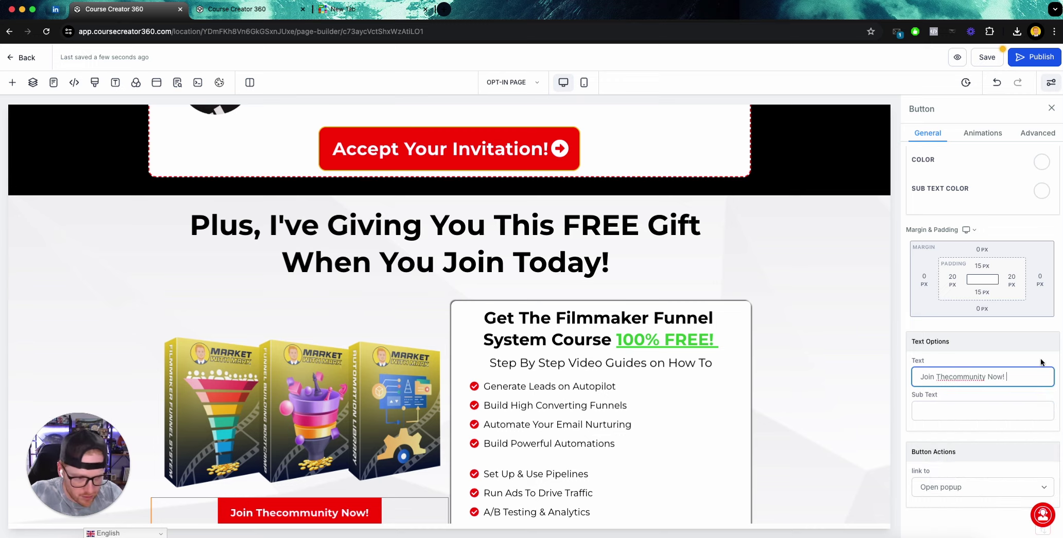
click(953, 377)
key(BackSpace)
text(C)
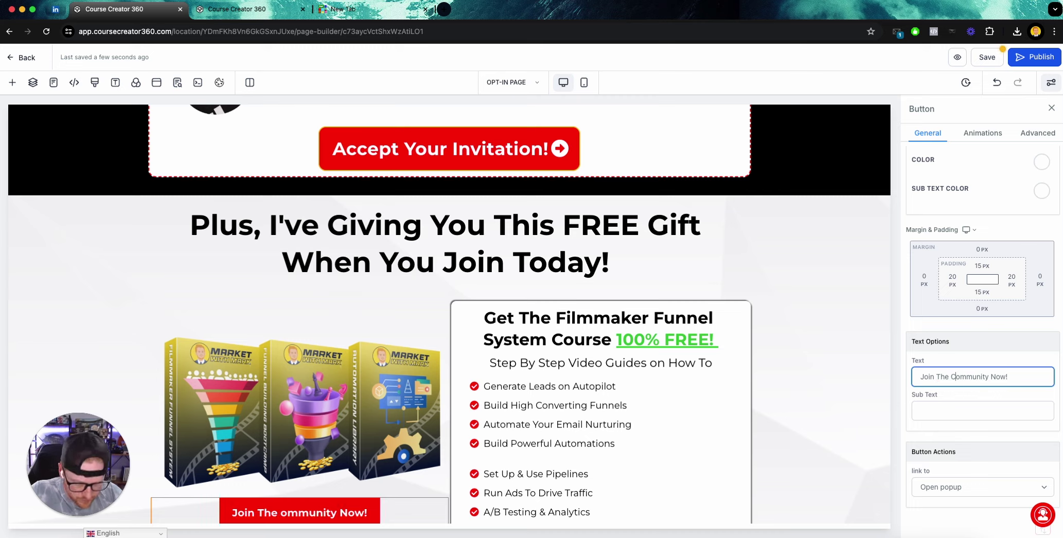
Add the circled right arrow icon (arrow-alt-circle-right) after the button's text.
scroll(978, 360, up, 6)
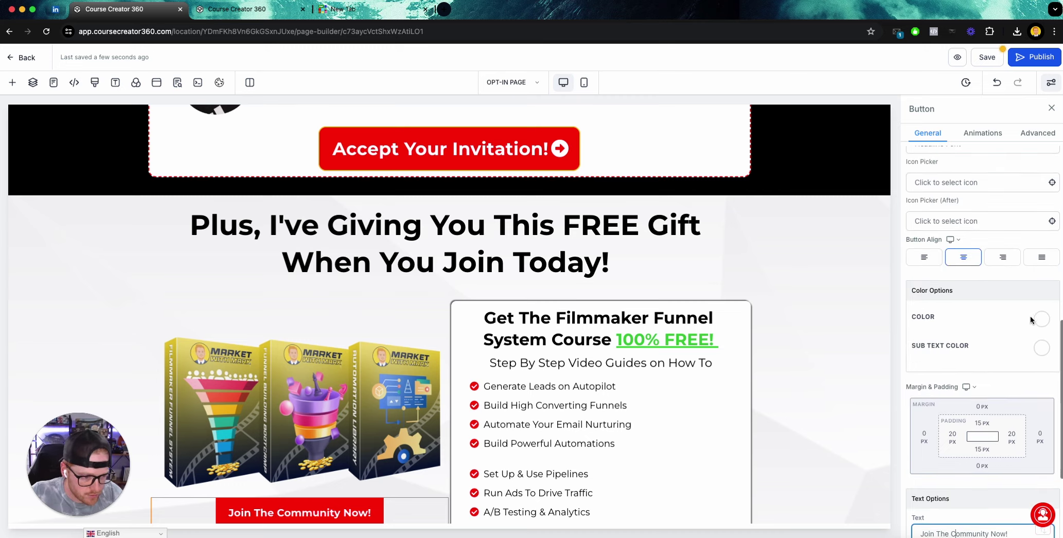
click(954, 352)
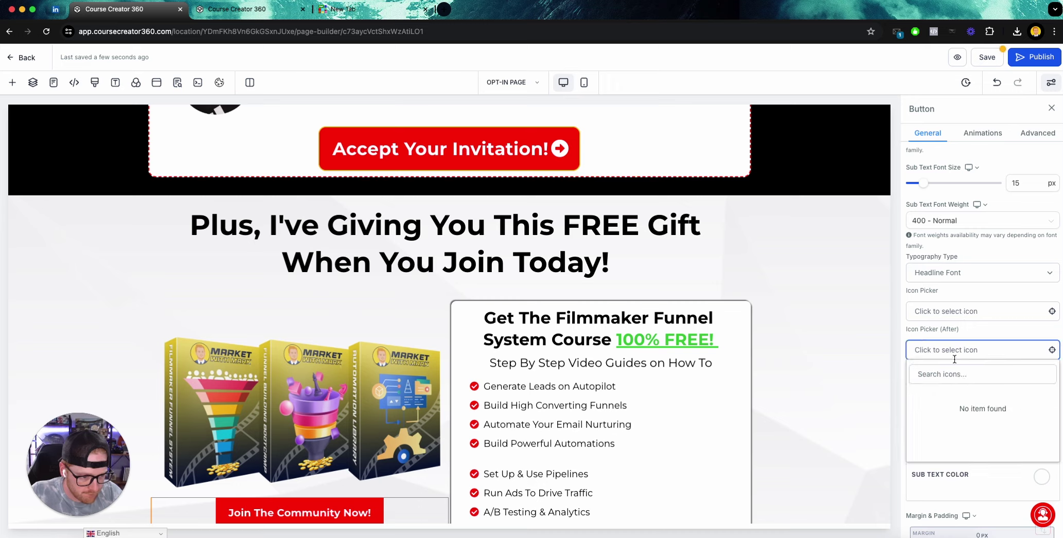
text(arrow)
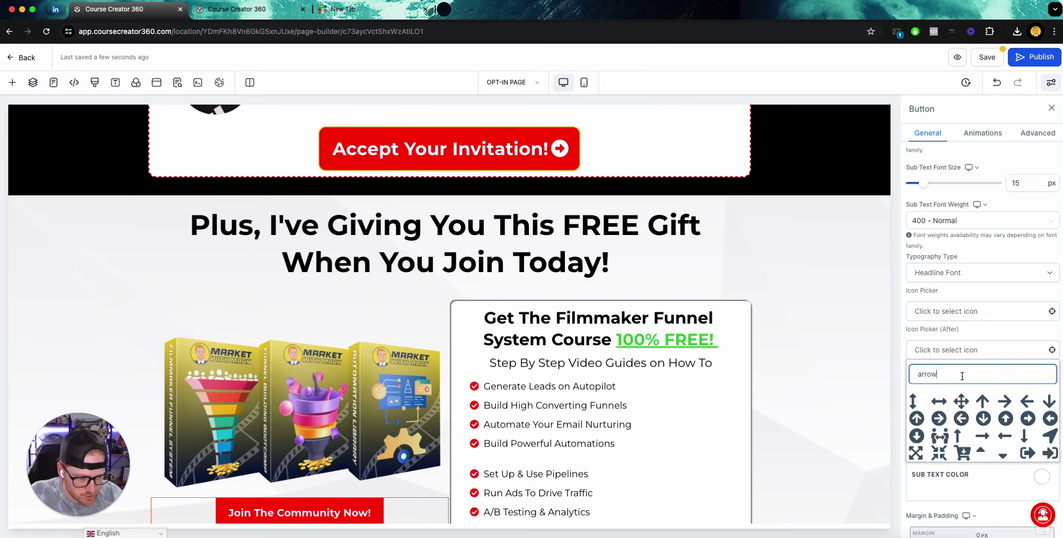
click(1027, 418)
Give the Join The Community Now! button a full border in golden yellow.
scroll(955, 293, up, 10)
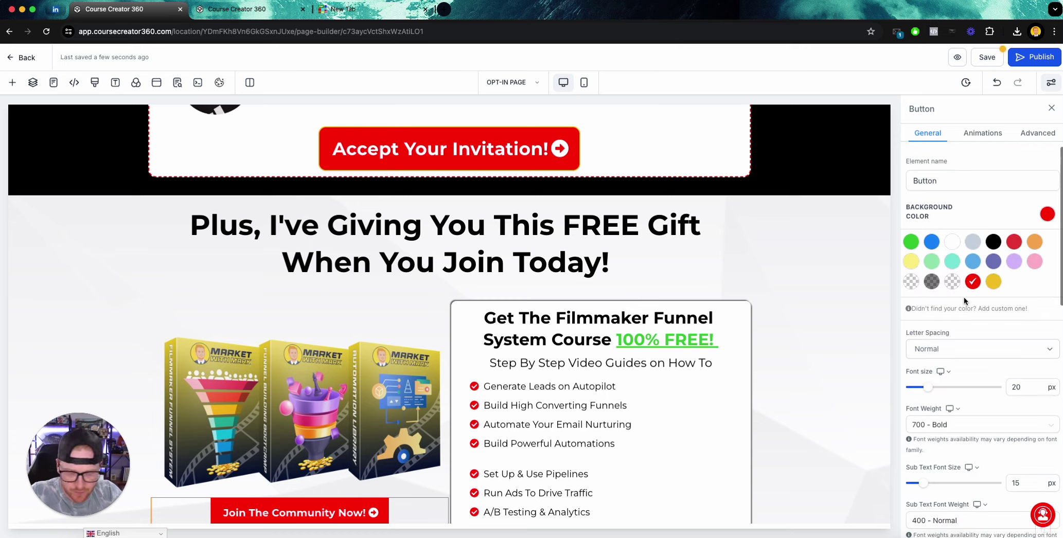
click(1036, 133)
scroll(949, 206, down, 3)
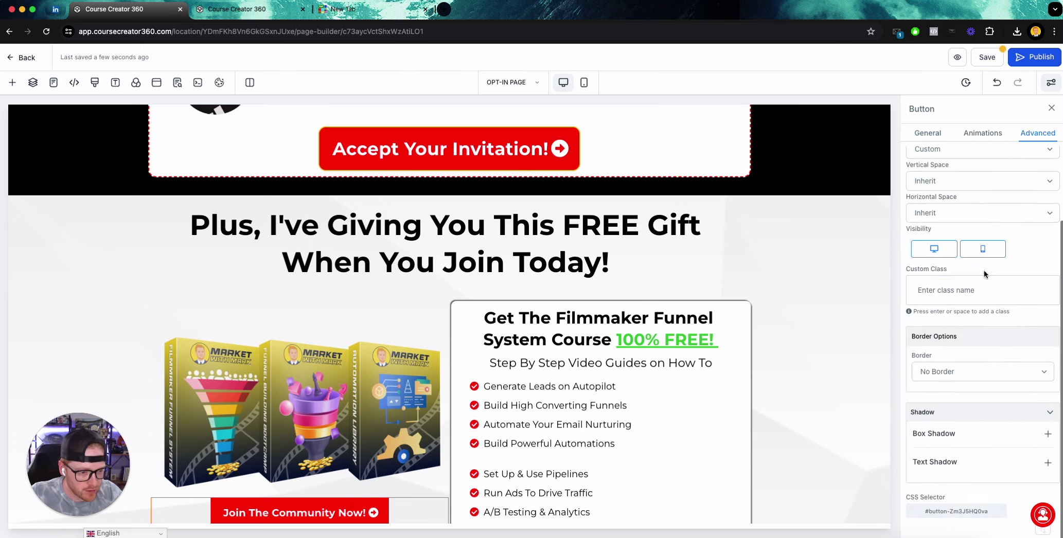
click(944, 379)
click(946, 385)
scroll(956, 369, down, 2)
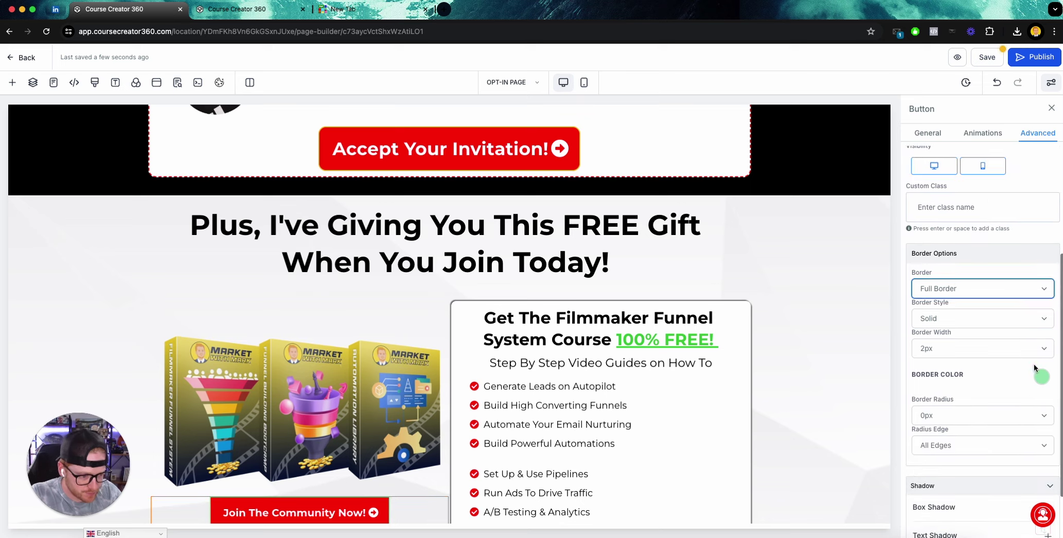
click(1036, 372)
click(999, 439)
Round the button's border corners with a 15px radius.
scroll(979, 412, down, 3)
scroll(979, 415, down, 1)
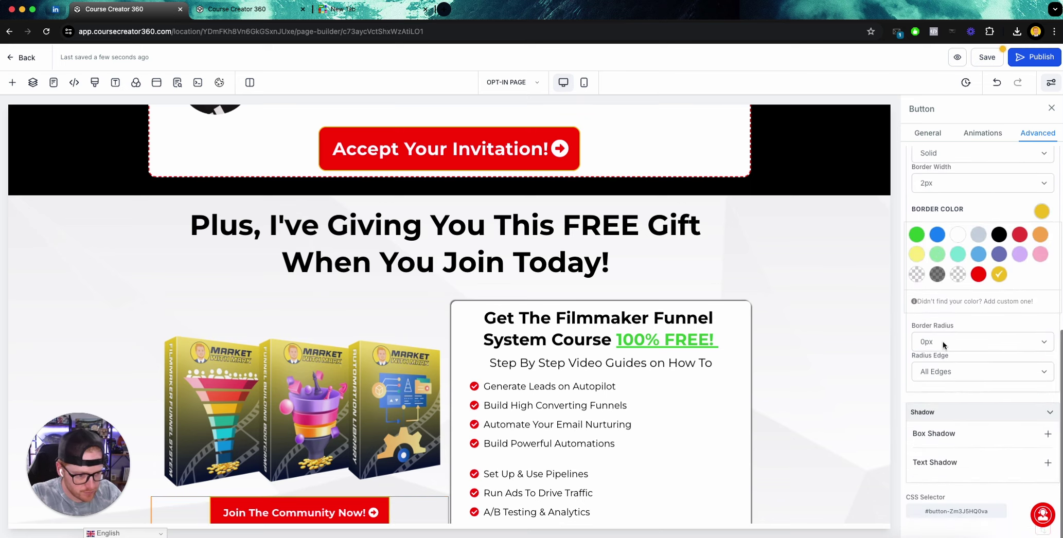
click(943, 341)
click(970, 333)
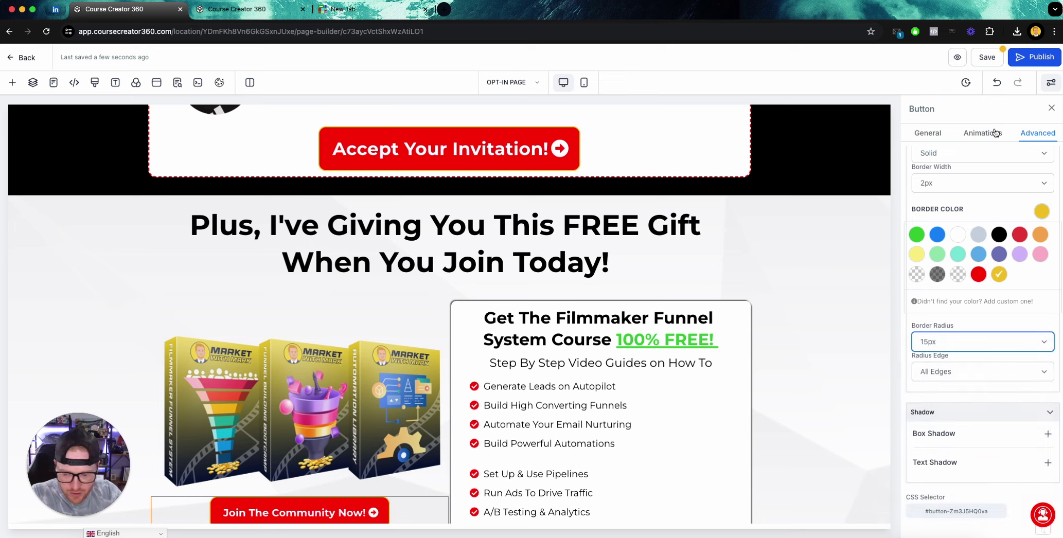
Set the font size of the button's main text to 28 px.
click(930, 133)
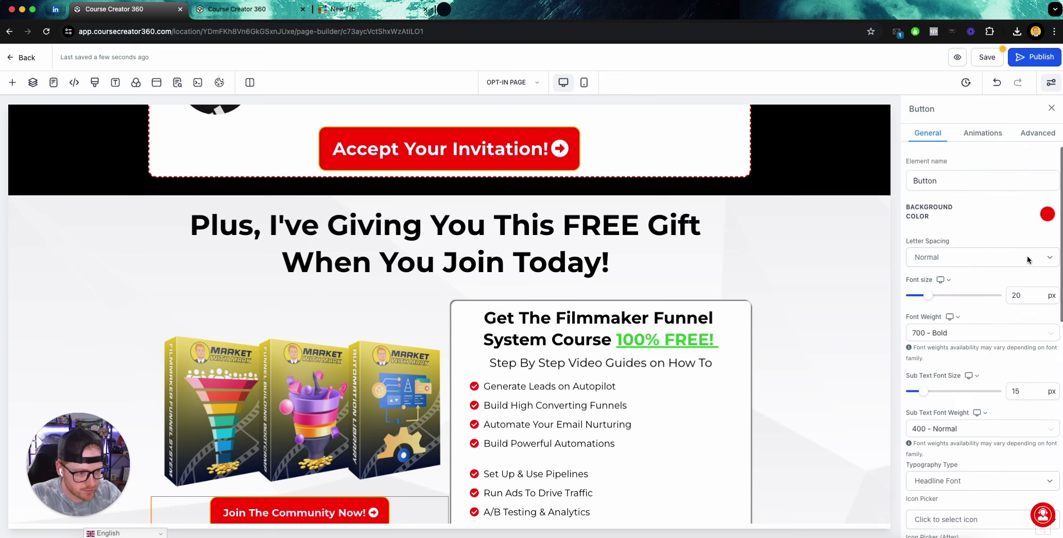
text(3)
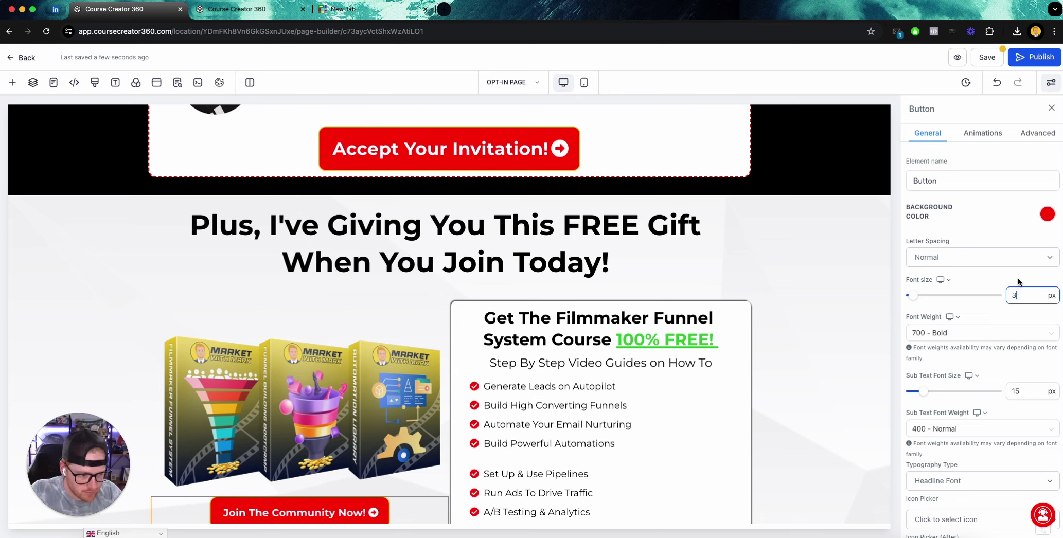
text(5)
scroll(823, 362, down, 1)
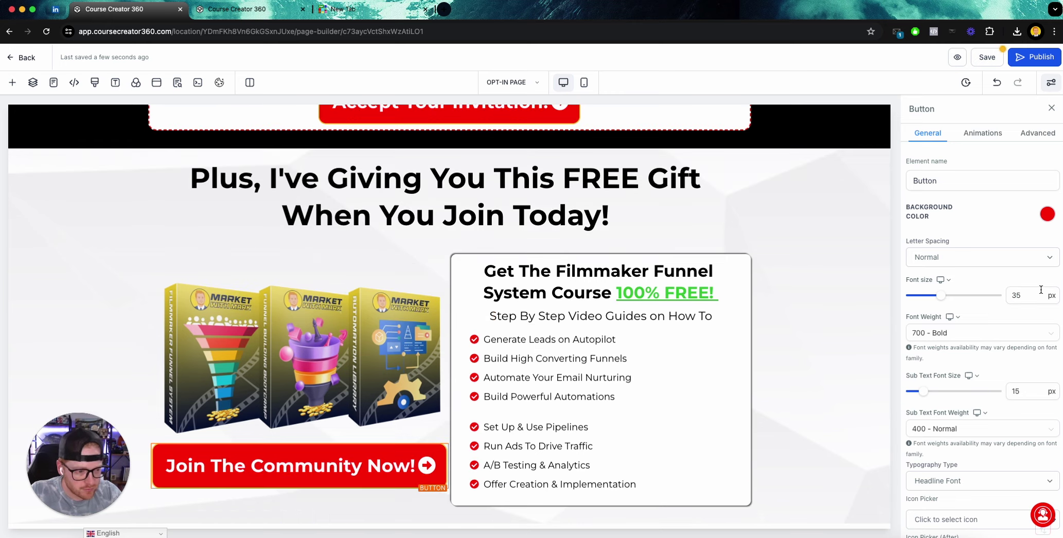
text(28)
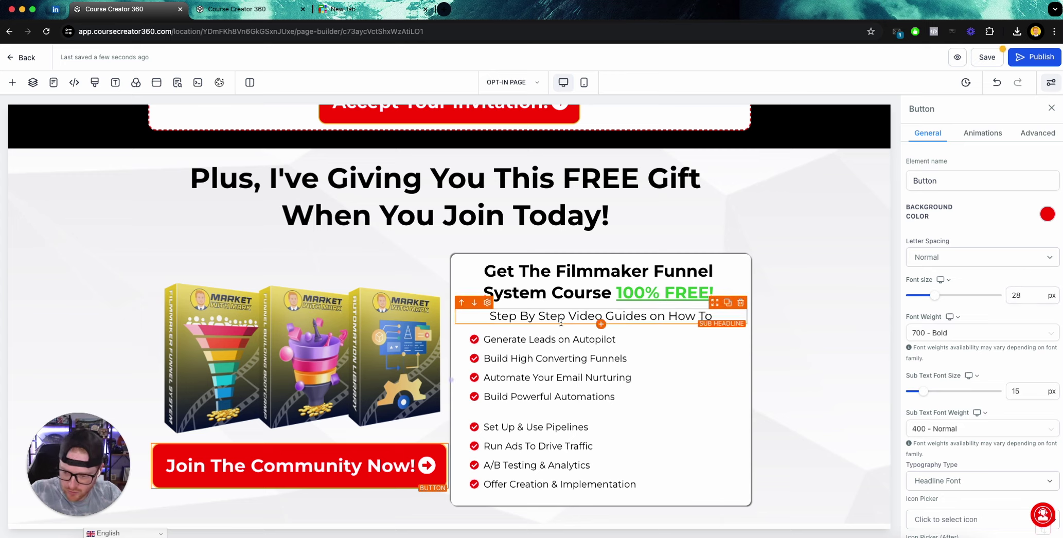
Set the button's sub text color to golden yellow and its sub text to "& unlock the entire course bundle for FREE!".
scroll(1029, 292, down, 5)
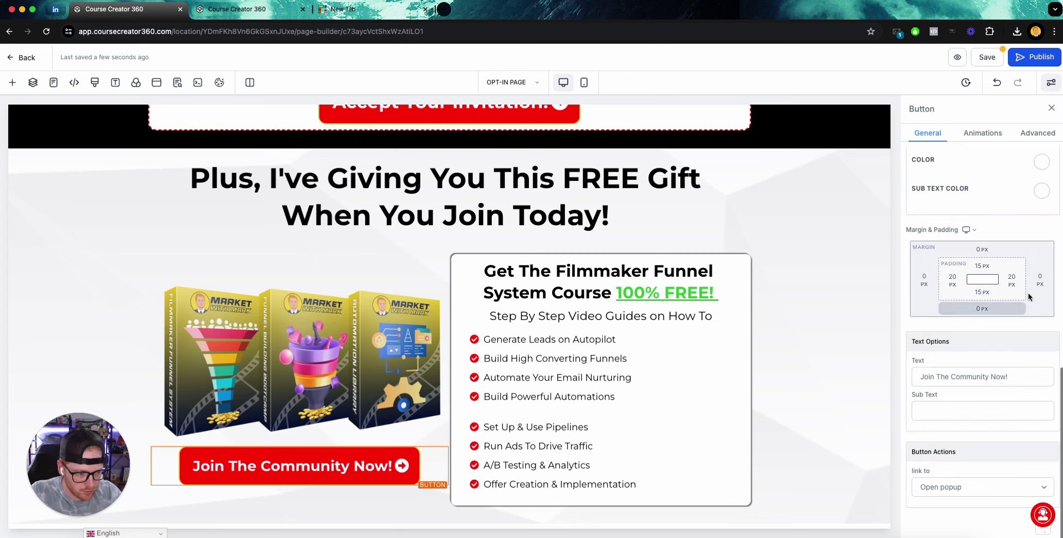
click(1042, 191)
click(936, 502)
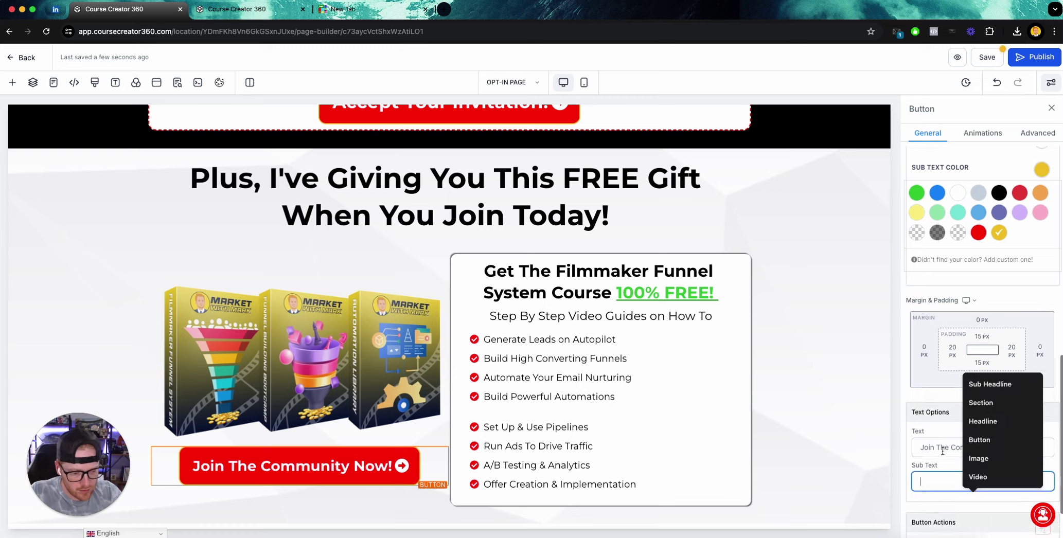
text(&)
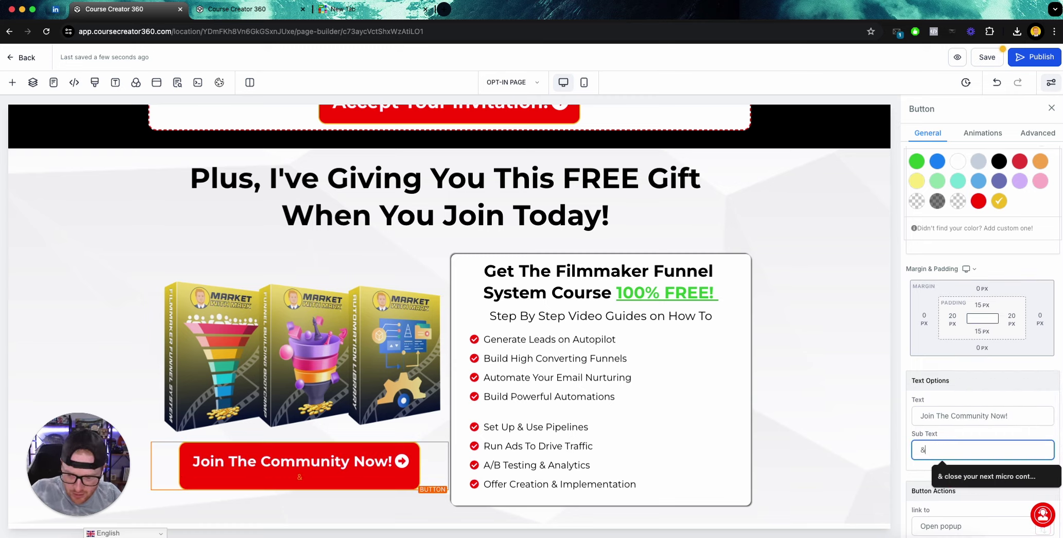
text( unlco kthe)
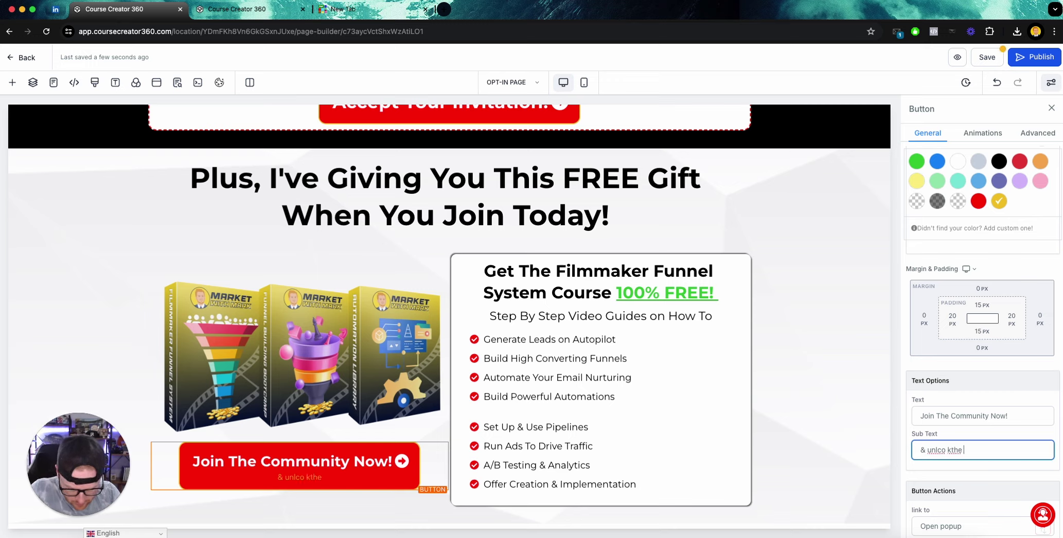
text( entire course bun)
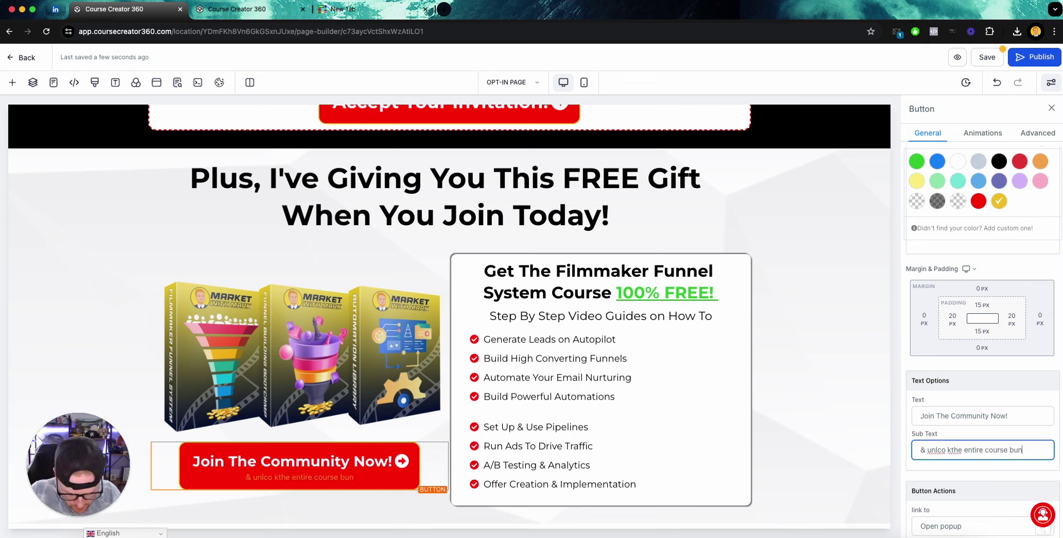
text(dle for FREE!)
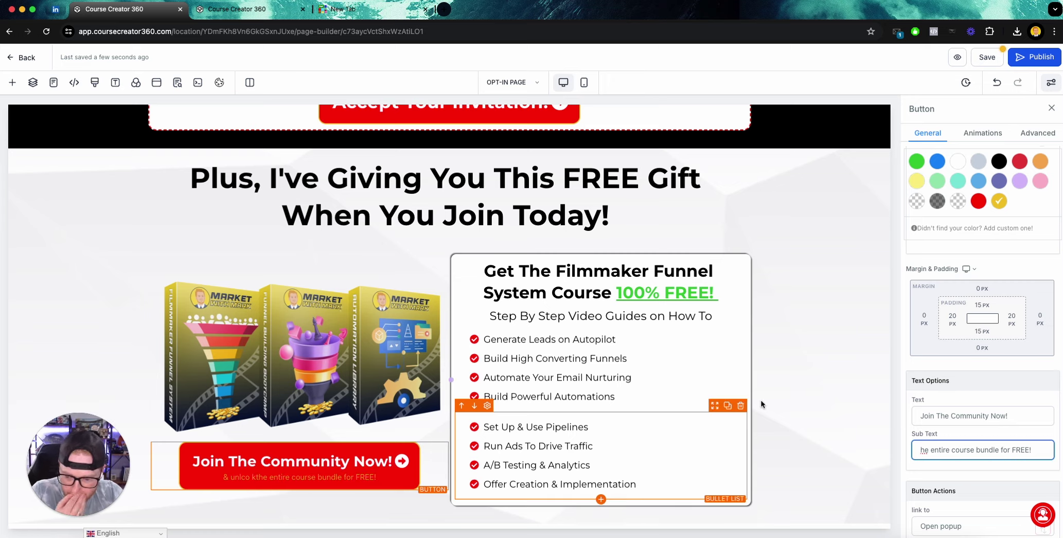
drag(934, 451, 916, 451)
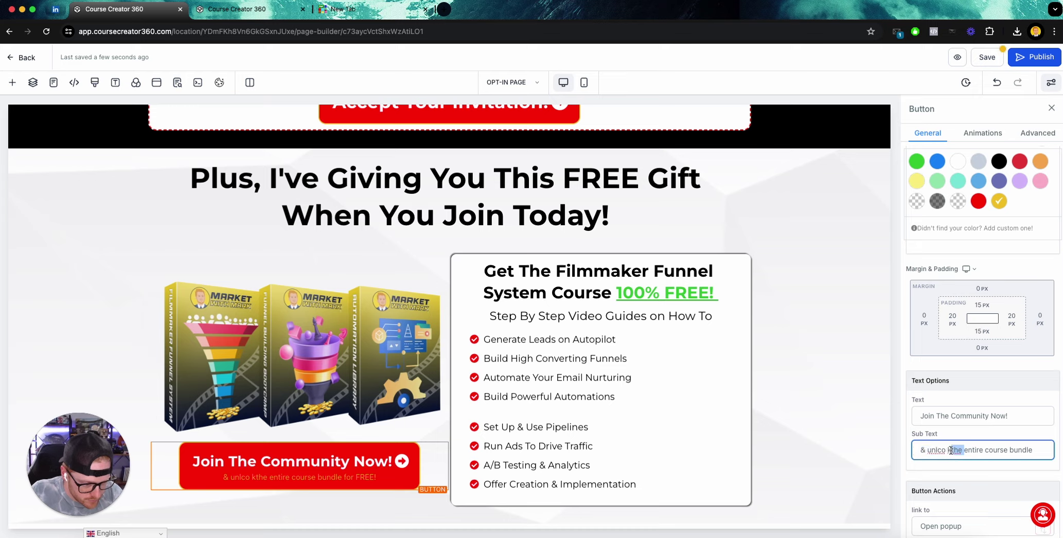
text(& unlcok the )
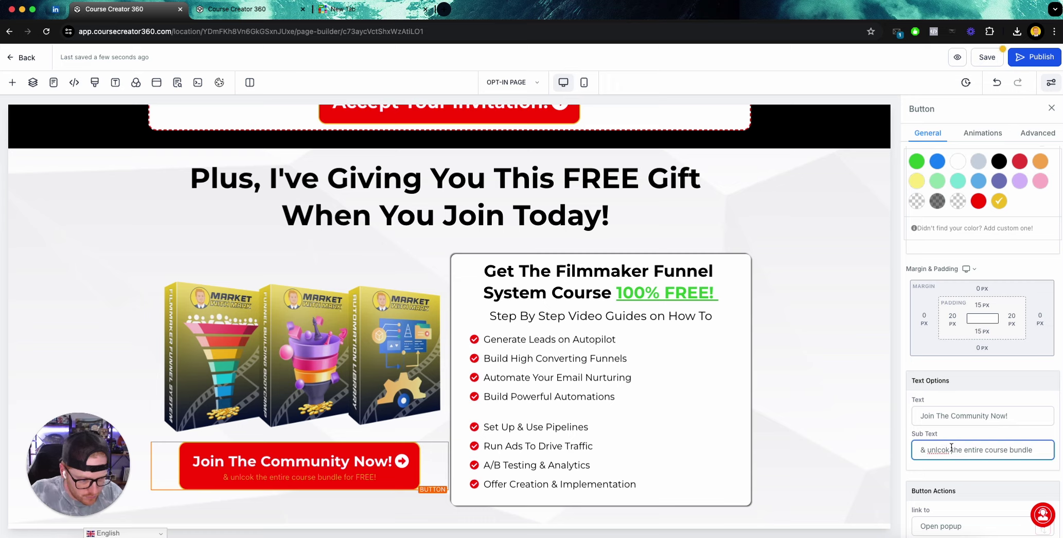
text(unlock)
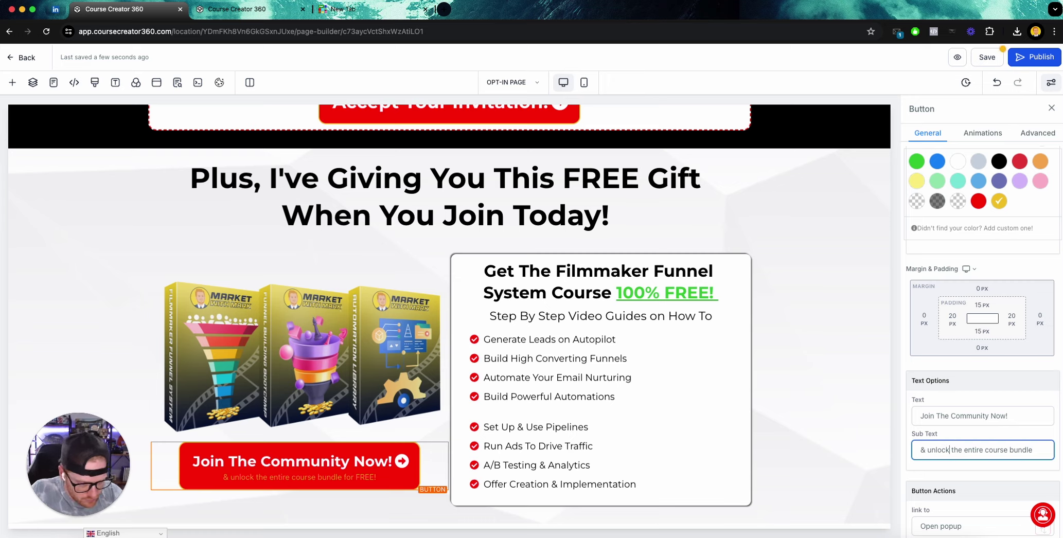
click(824, 313)
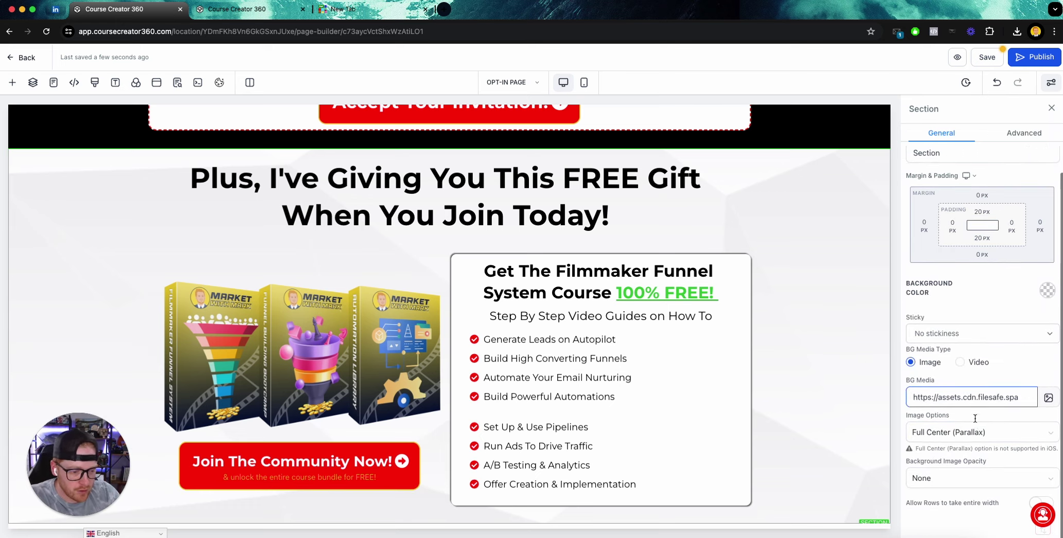
Set the font weight of the Join The Community Now! button's sub text to 600 - Semi-Bold.
click(349, 451)
scroll(978, 330, down, 5)
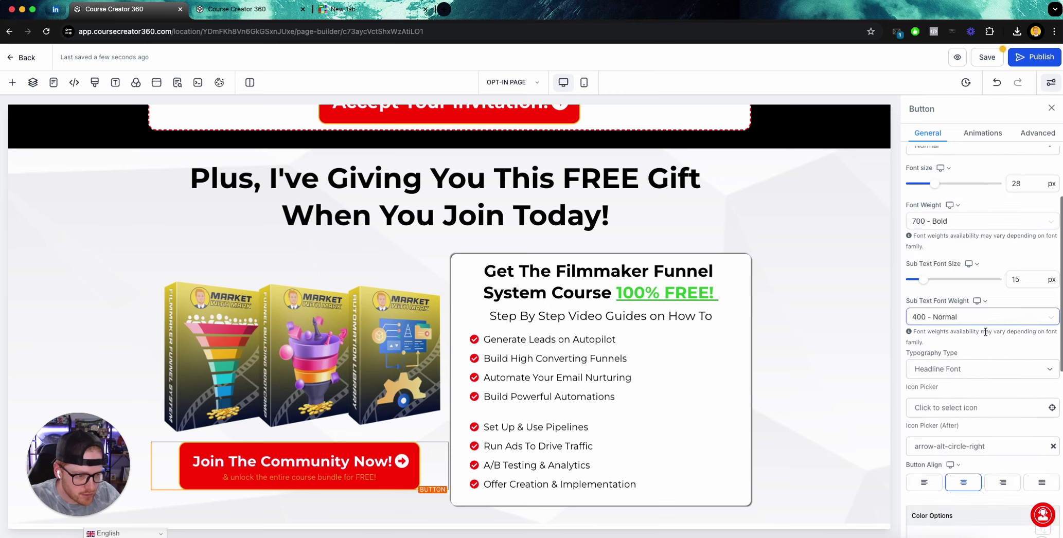
click(979, 317)
scroll(947, 401, down, 1)
click(942, 413)
click(843, 384)
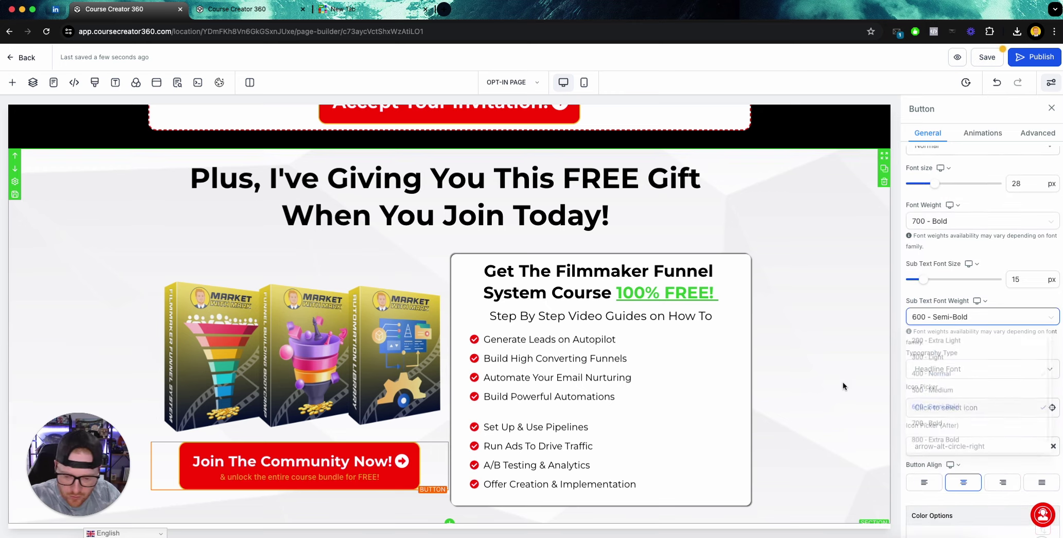
Save the opt-in page with the finished Join The Community Now! button.
scroll(823, 377, up, 1)
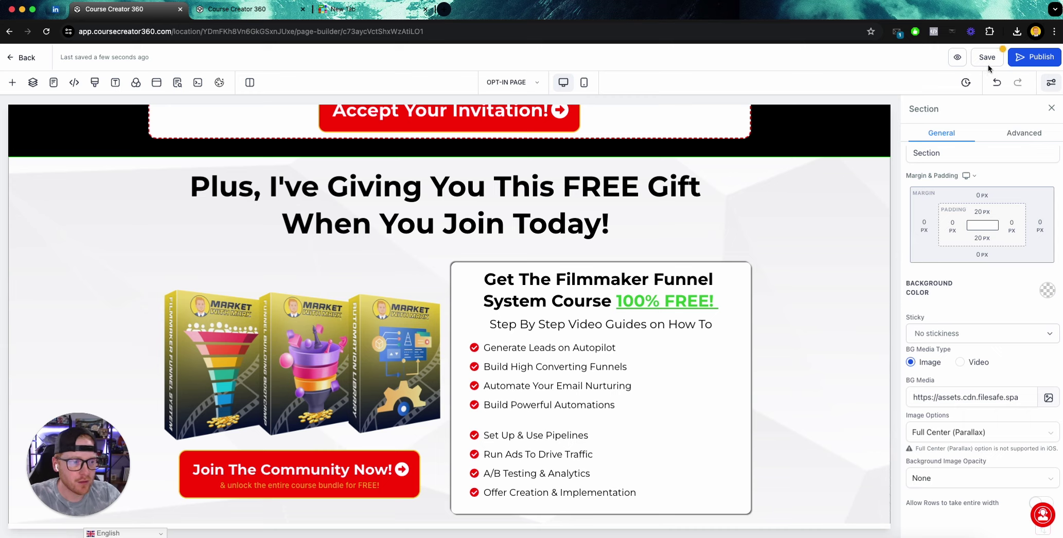
scroll(600, 291, down, 1)
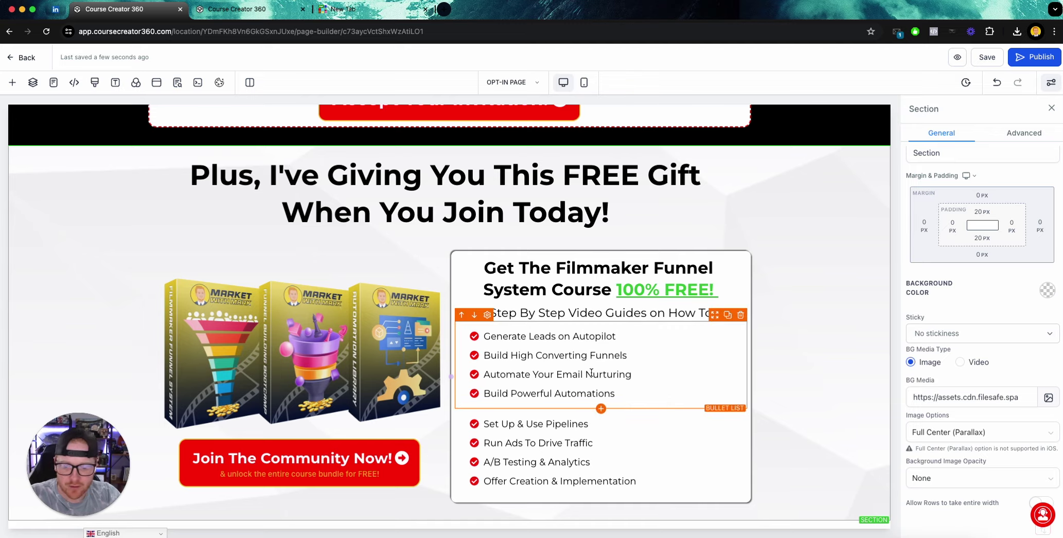
scroll(592, 330, up, 10)
Preview the opt-in page and examine its layout from the community invitation down to the free gift section.
click(958, 57)
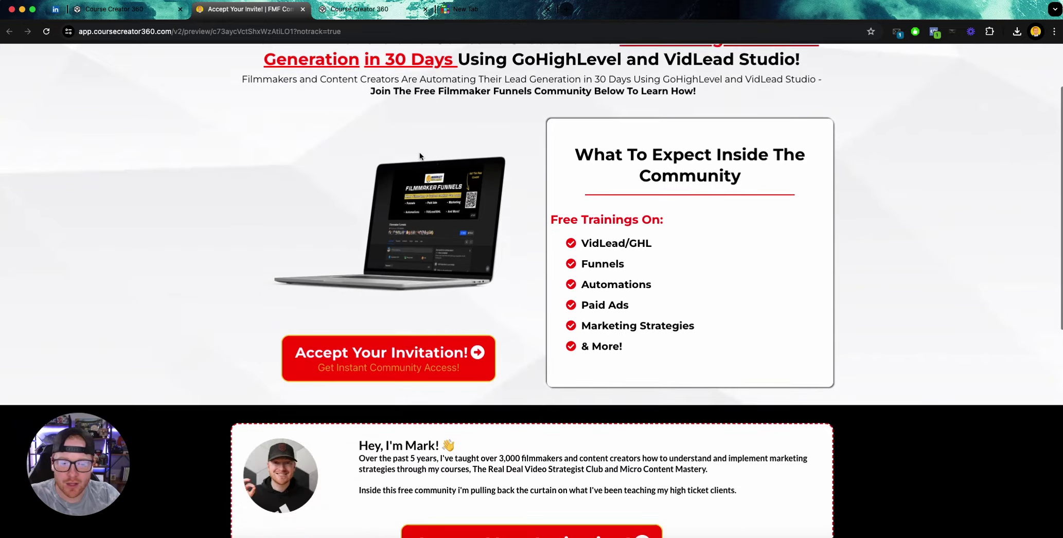
scroll(350, 152, down, 10)
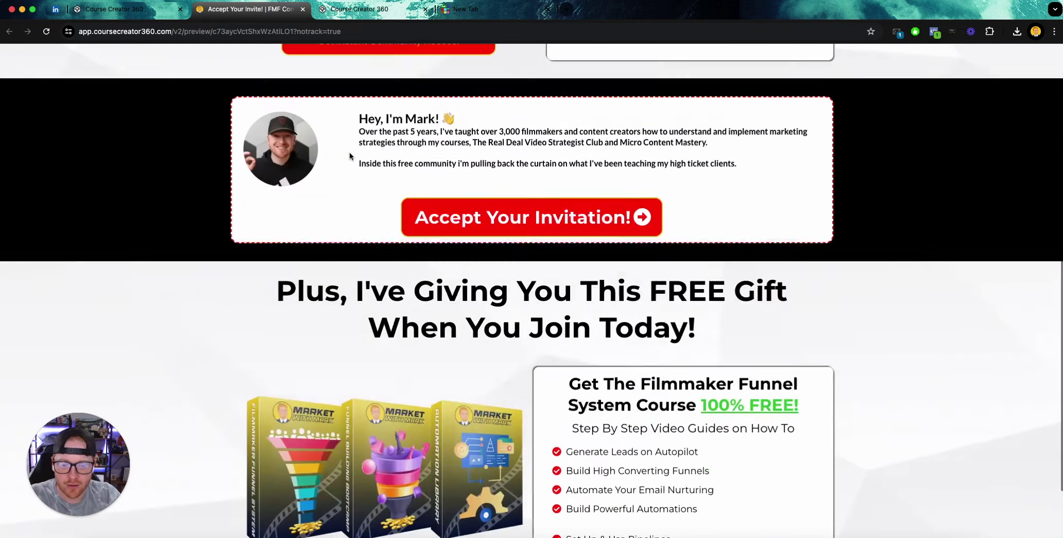
scroll(350, 152, up, 10)
scroll(325, 152, down, 9)
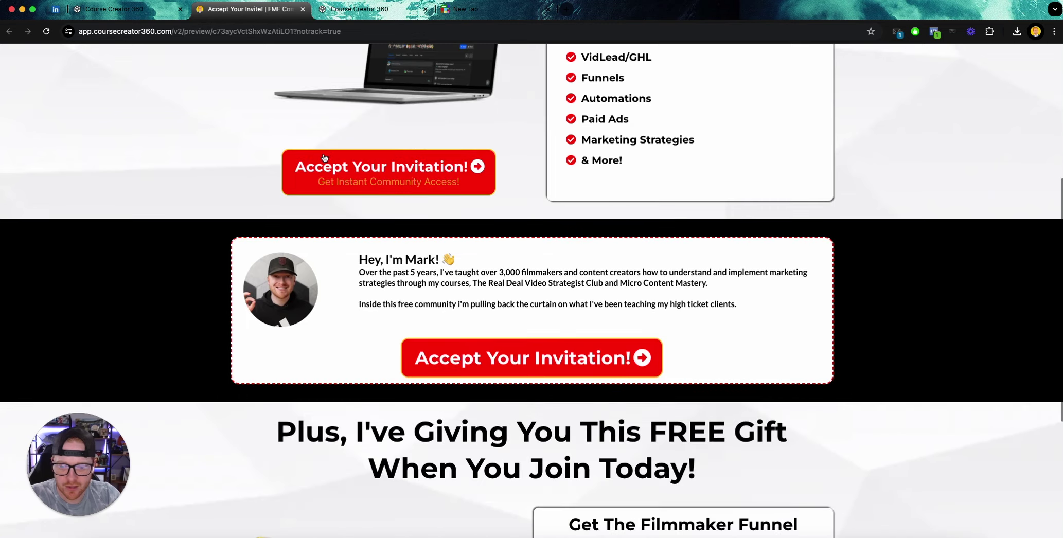
scroll(322, 160, down, 3)
scroll(299, 160, up, 2)
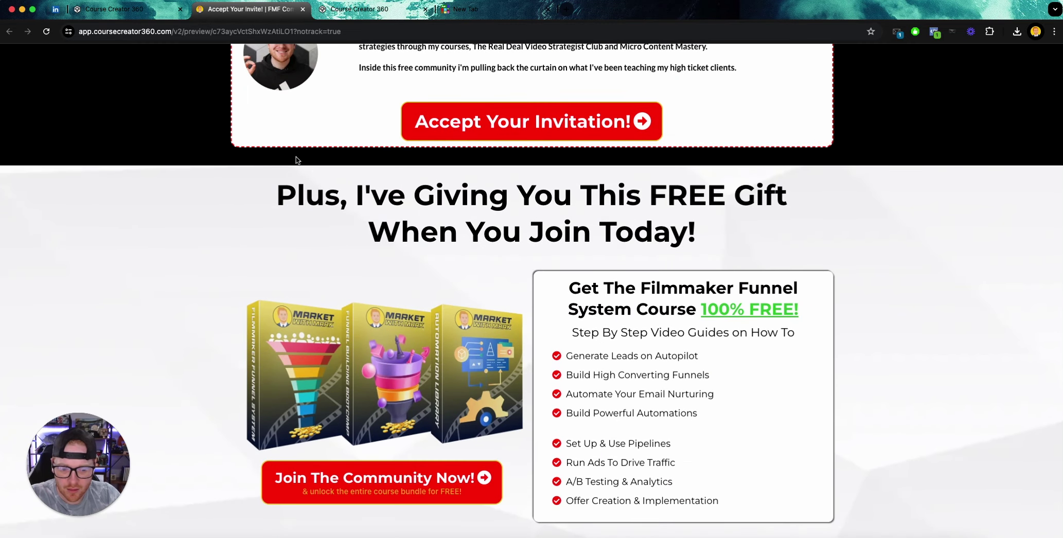
Close the page preview, insert the MM FOOTER section template below the free gift section, and save the page.
click(303, 9)
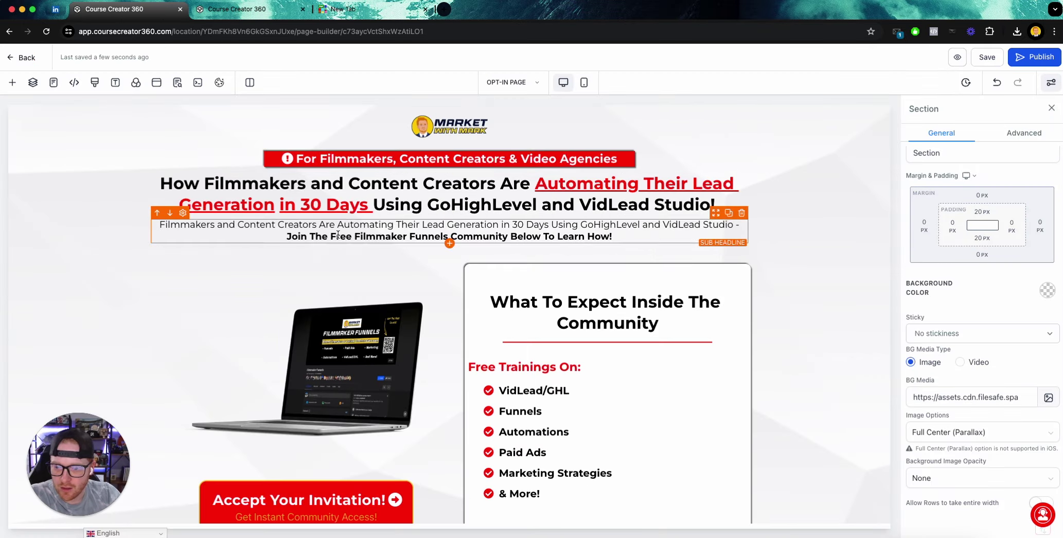
scroll(463, 257, down, 10)
click(13, 83)
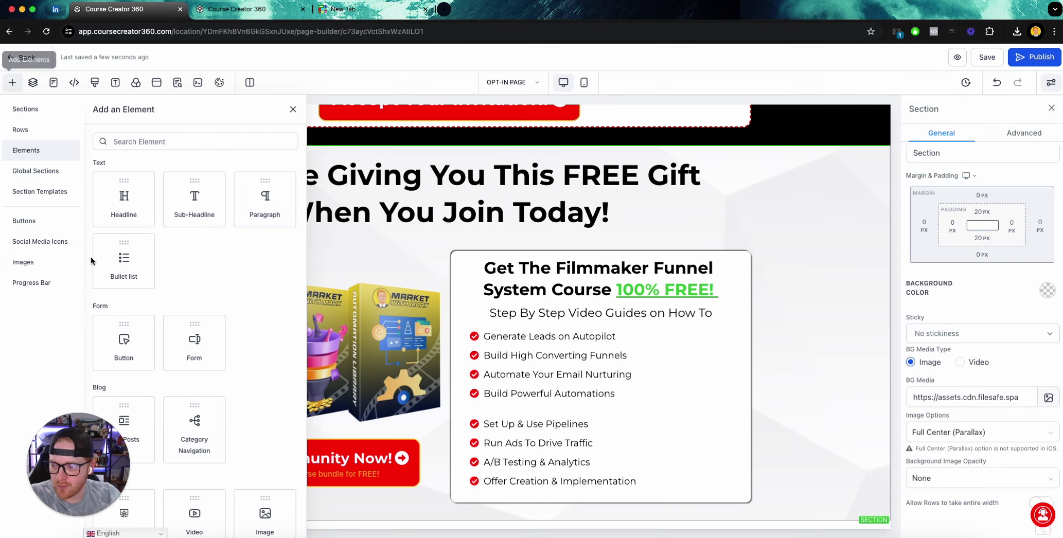
click(41, 192)
click(137, 142)
text(footer)
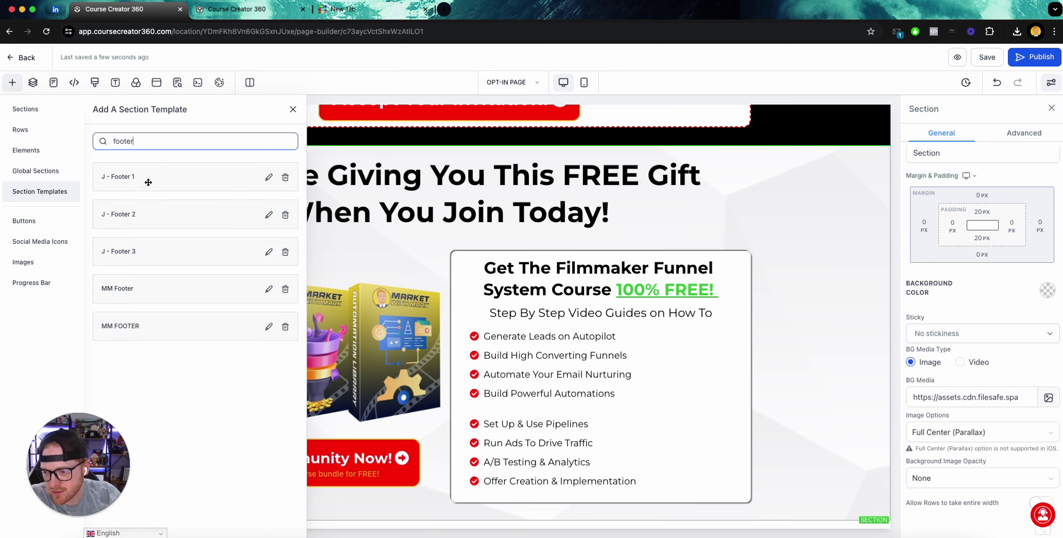
drag(134, 327, 465, 485)
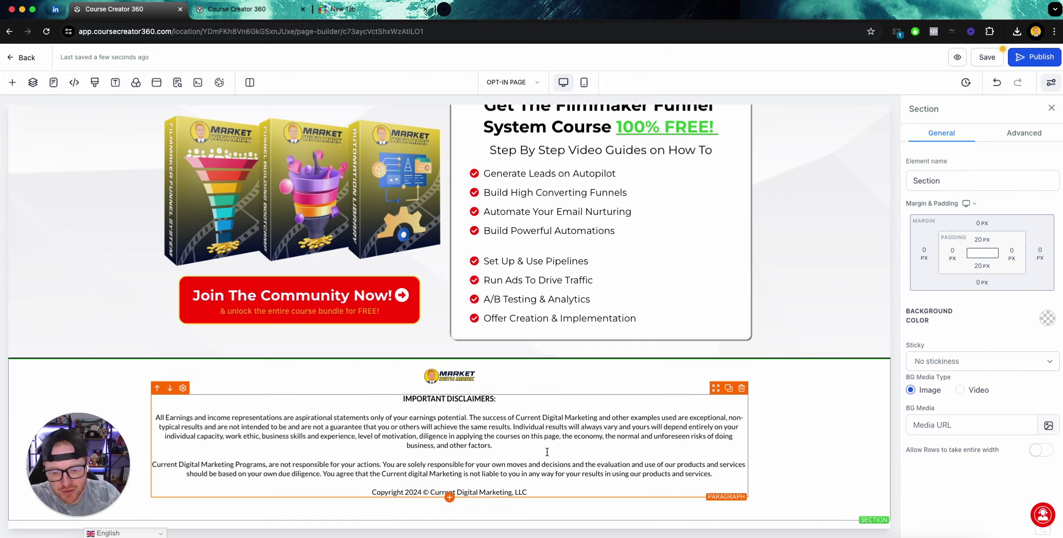
click(818, 300)
scroll(819, 301, up, 4)
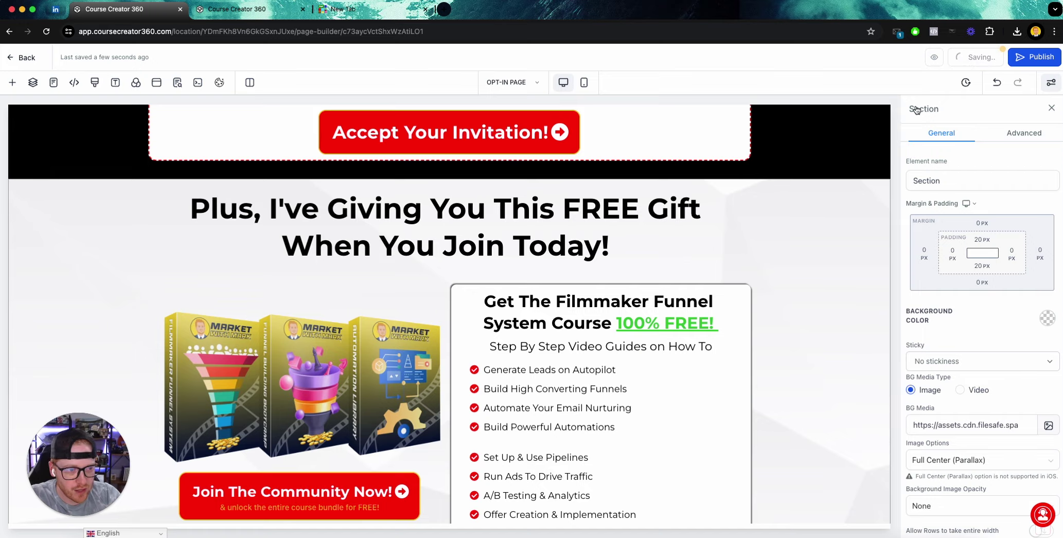
Add a one-column row containing an image element to the page's popup.
scroll(548, 263, up, 10)
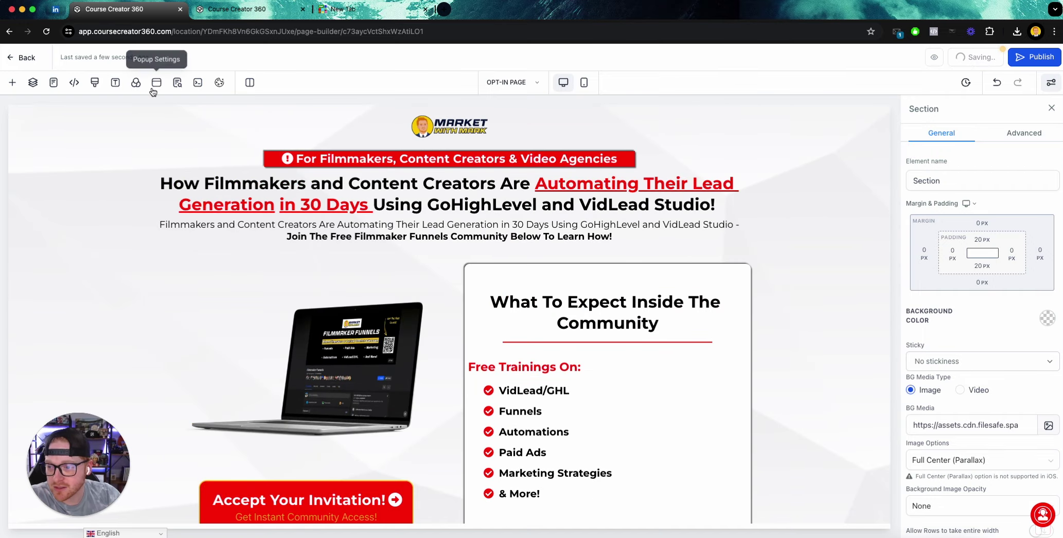
click(153, 90)
click(454, 240)
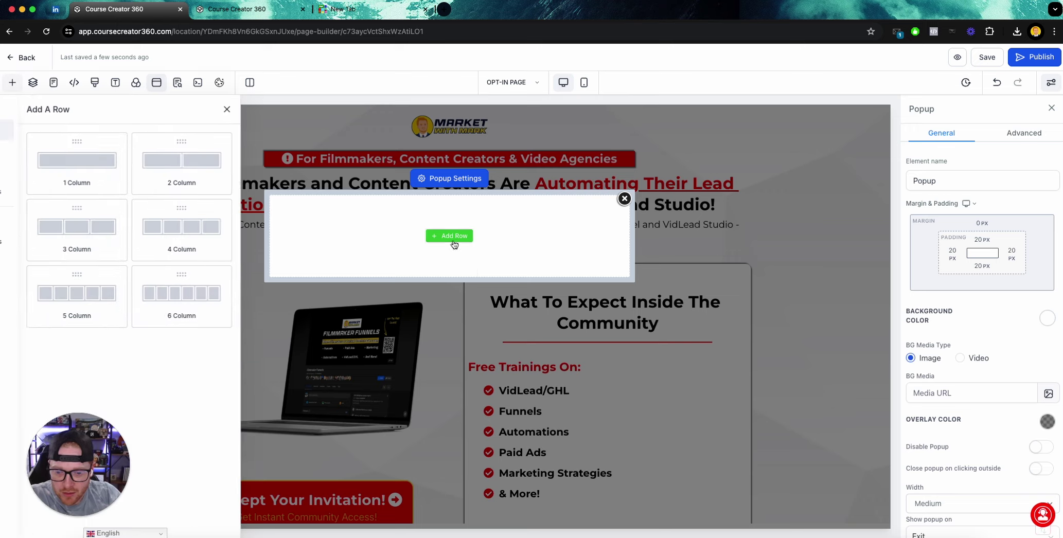
click(136, 165)
click(450, 249)
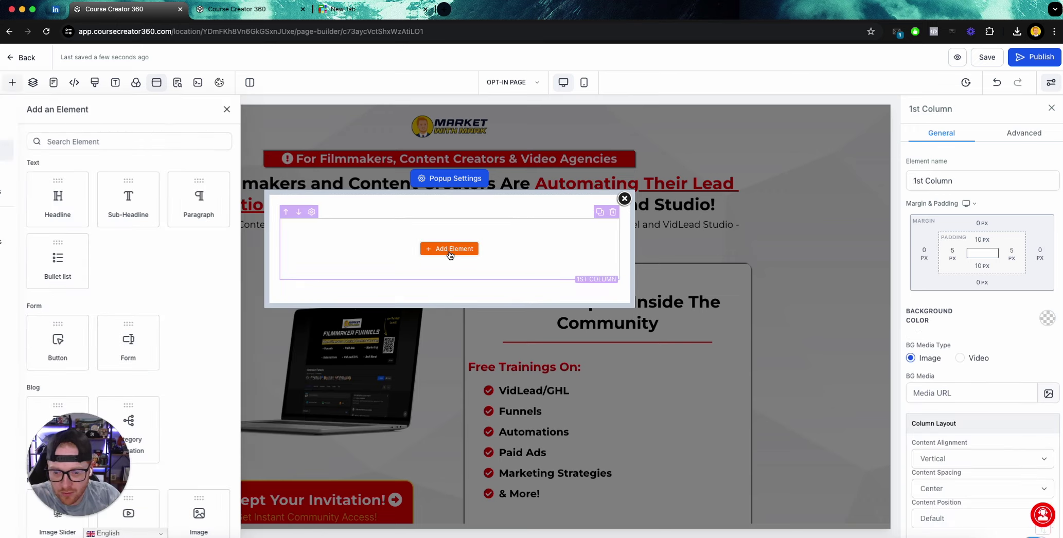
scroll(124, 341, down, 3)
click(272, 422)
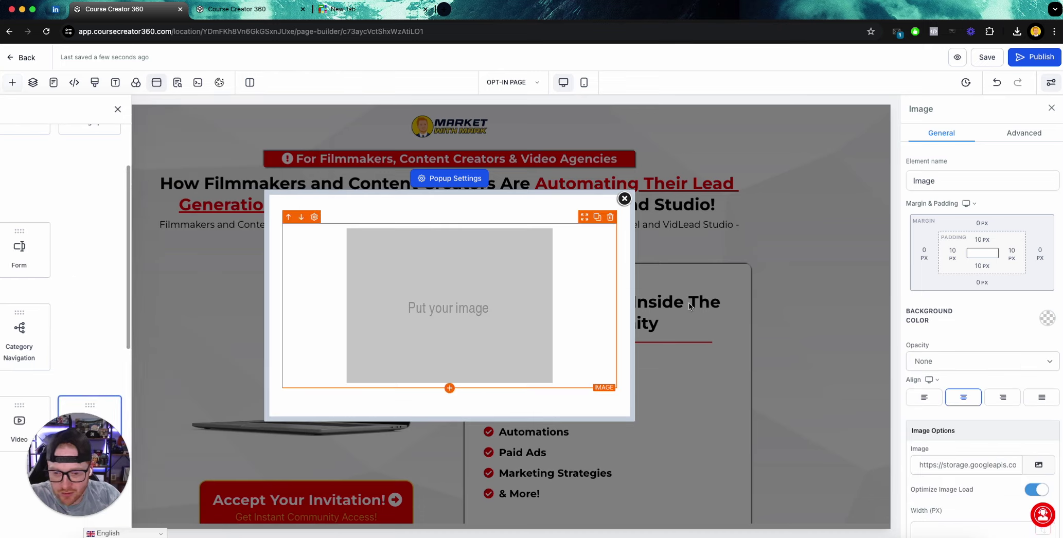
Set the popup image to the Market With Mark logo from the GHL funnel masterclass media folder.
scroll(1004, 360, down, 2)
click(1039, 401)
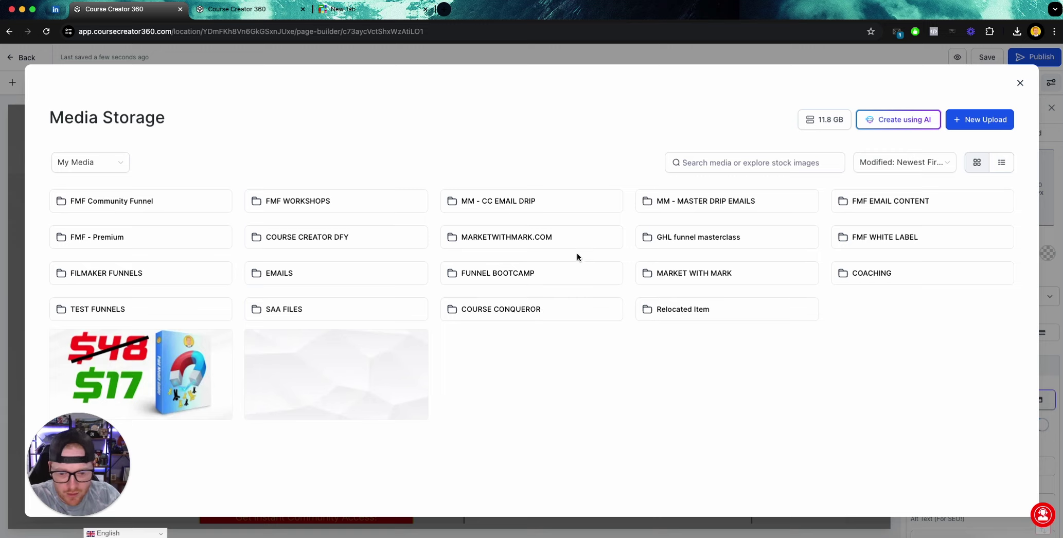
click(703, 242)
scroll(306, 274, down, 10)
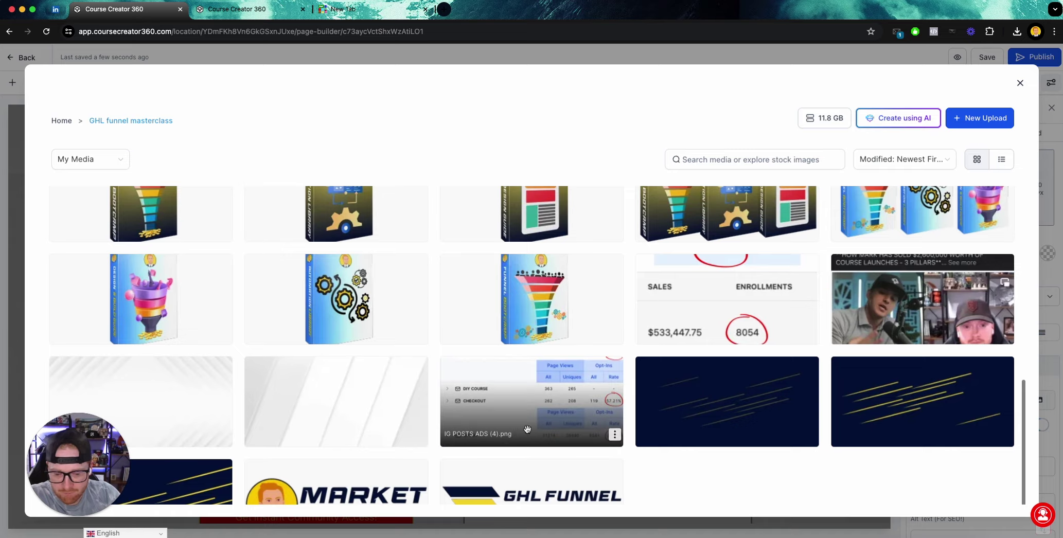
scroll(528, 429, down, 3)
click(335, 407)
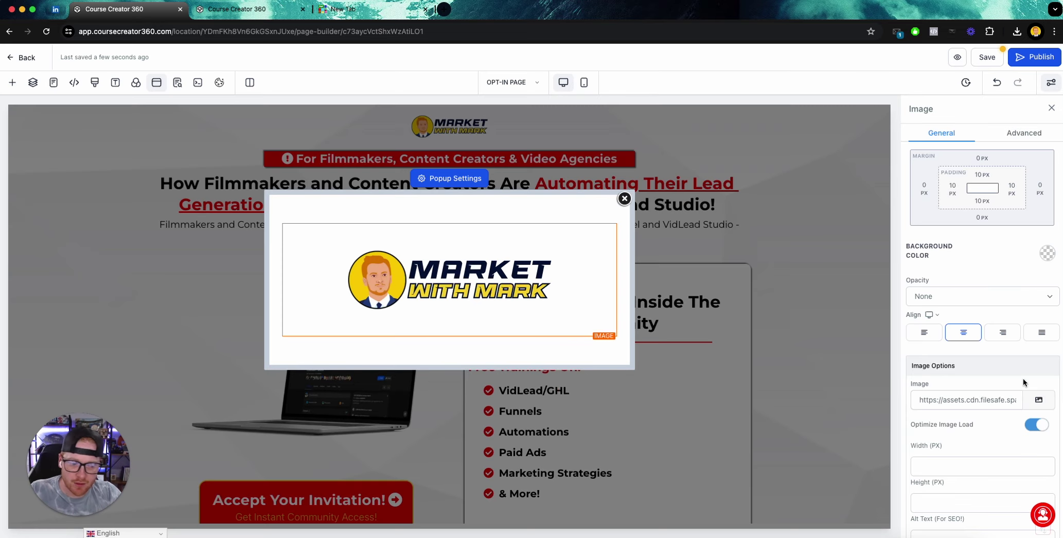
Set the popup logo's width to 100 px.
click(927, 461)
text(1100)
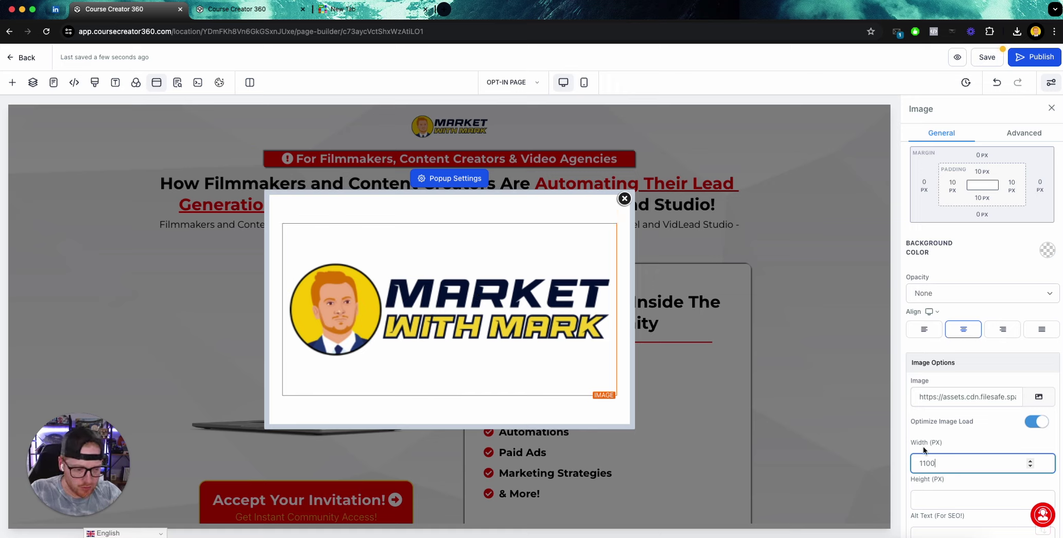
key(BackSpace)
key(BackSpace)
text(00)
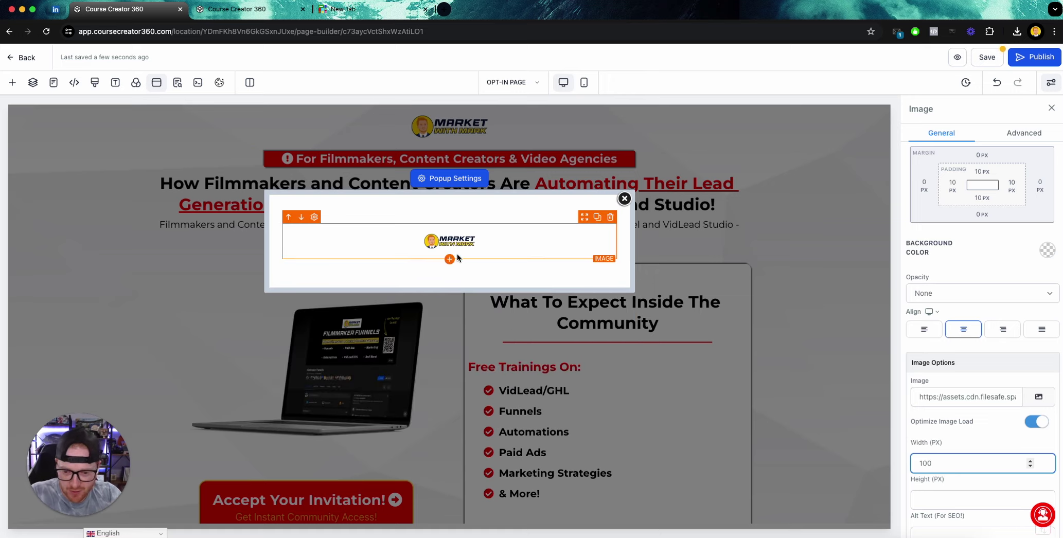
Add a sub-headline below the popup logo reading "Let Me Know Where To Send Your Free Course!".
click(449, 259)
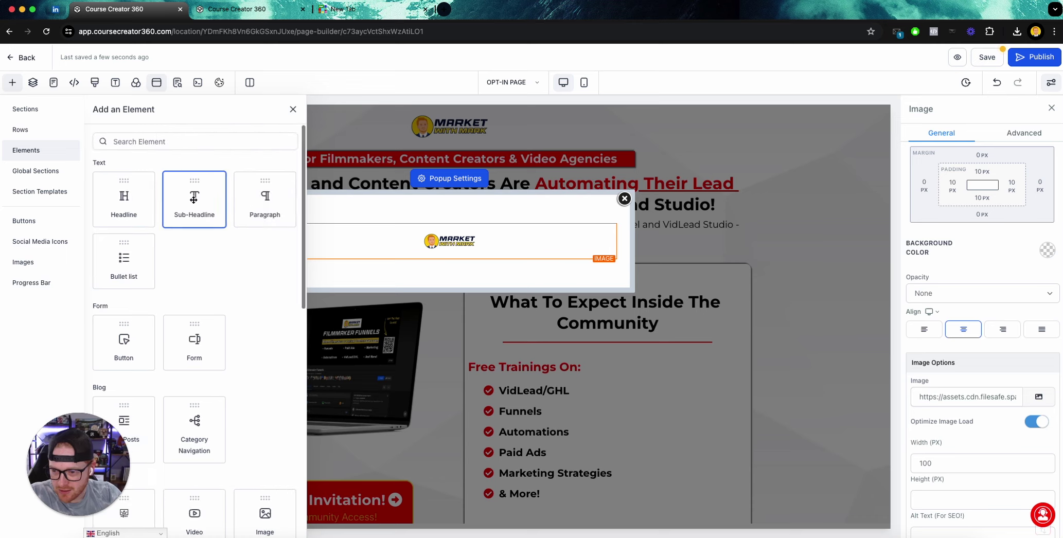
click(193, 201)
double_click(472, 266)
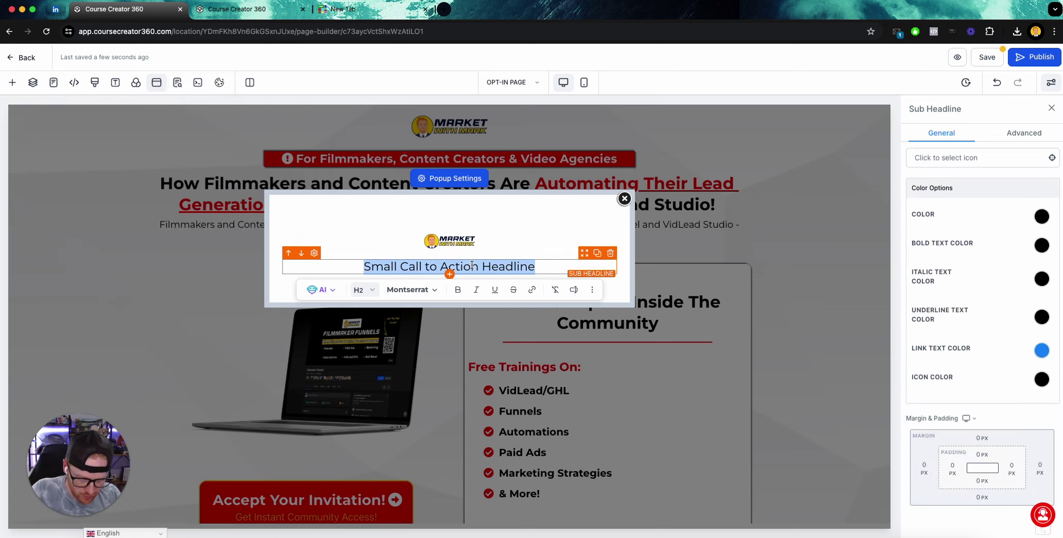
key(BackSpace)
text(Let Me Kn)
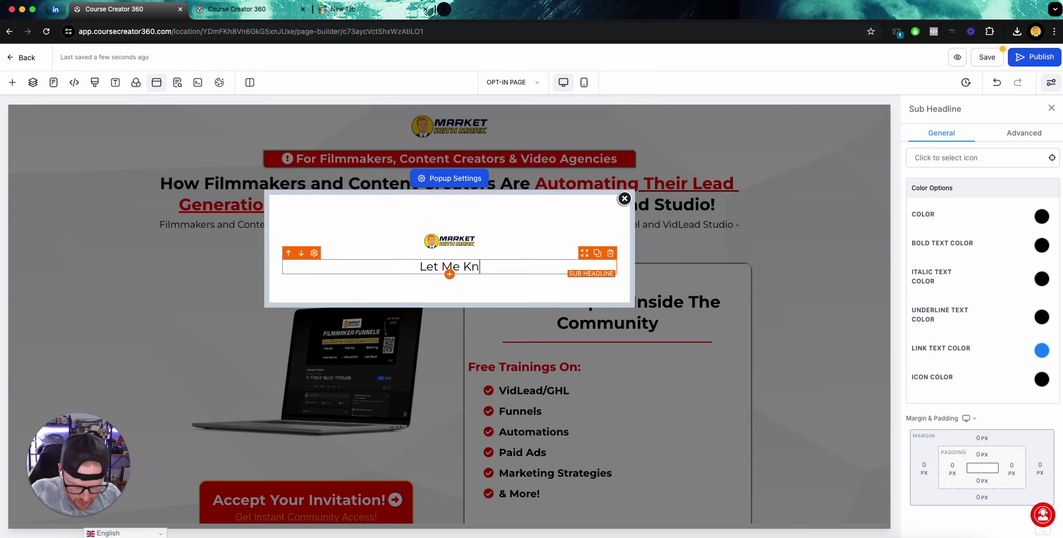
text(ow Where To Se)
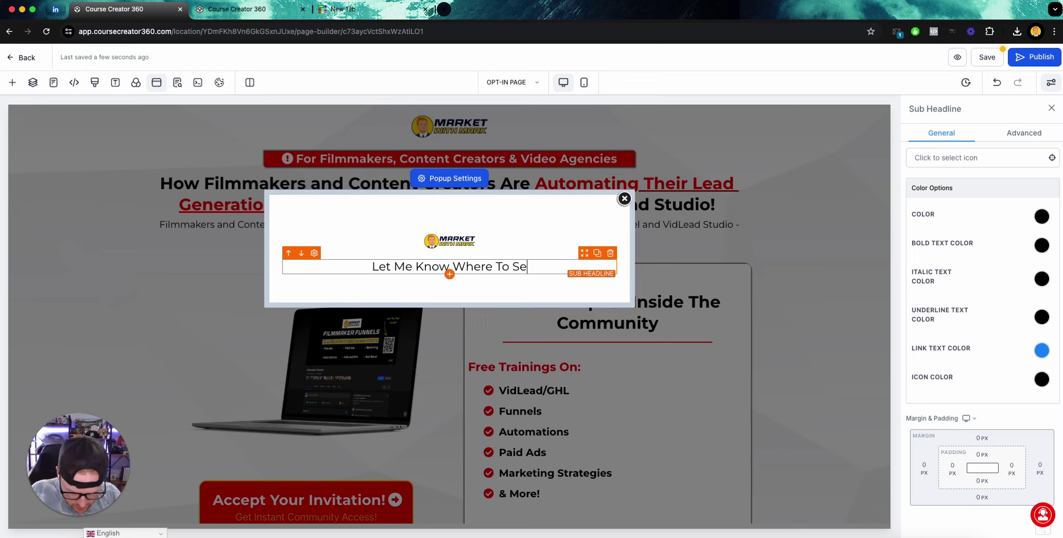
text(nd Your Free Course!)
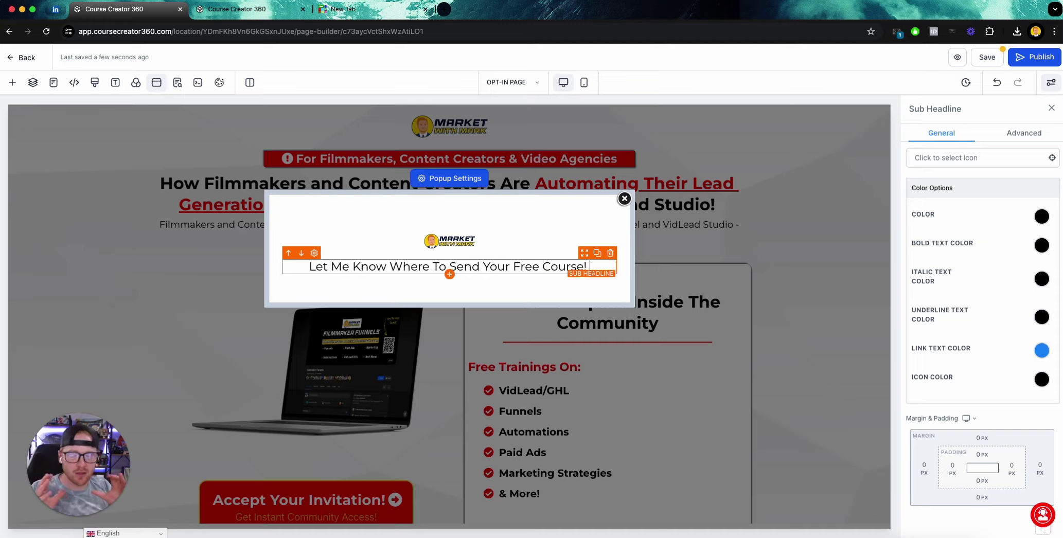
Add a form element below the popup's sub-headline.
click(450, 274)
click(192, 141)
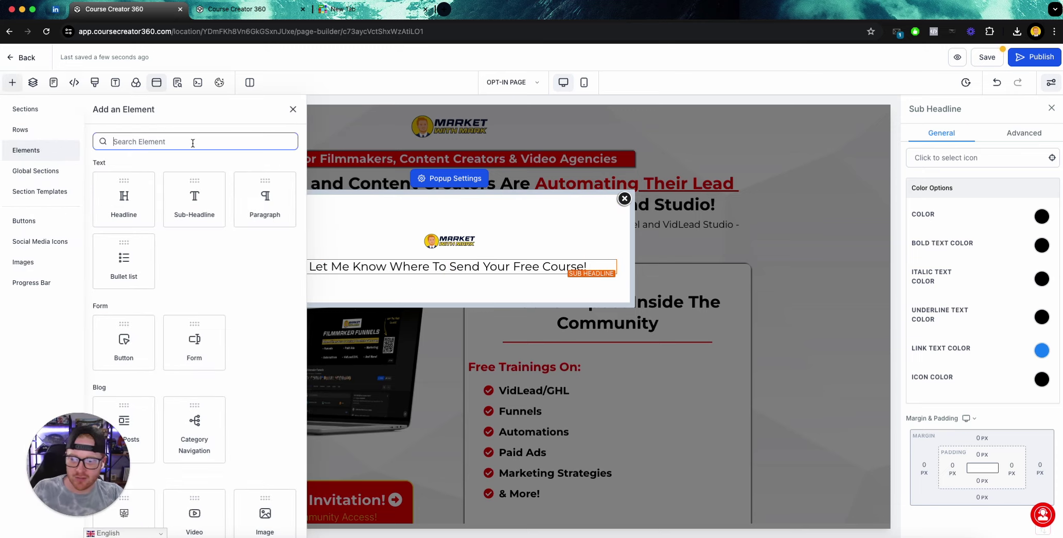
text(form)
click(133, 206)
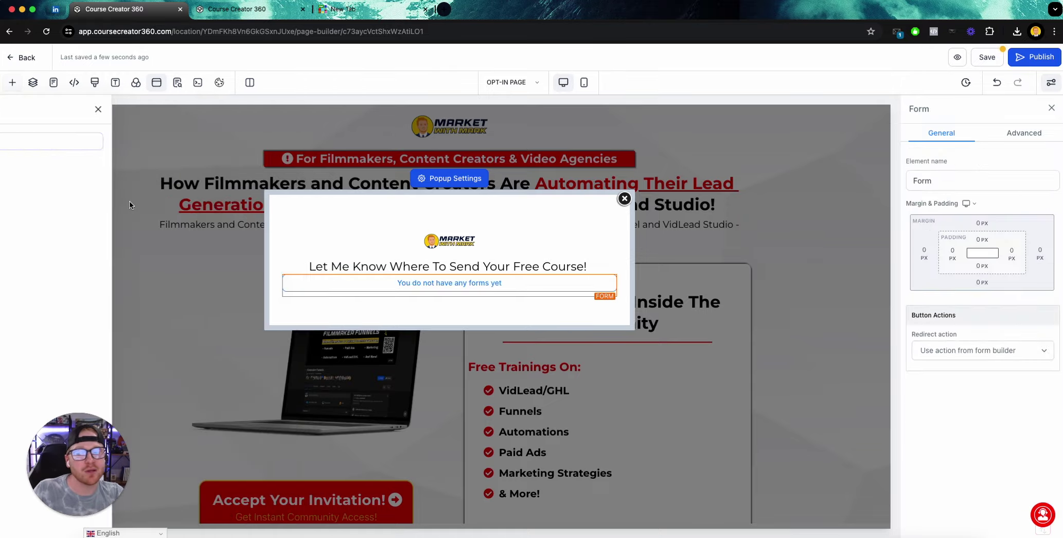
click(623, 225)
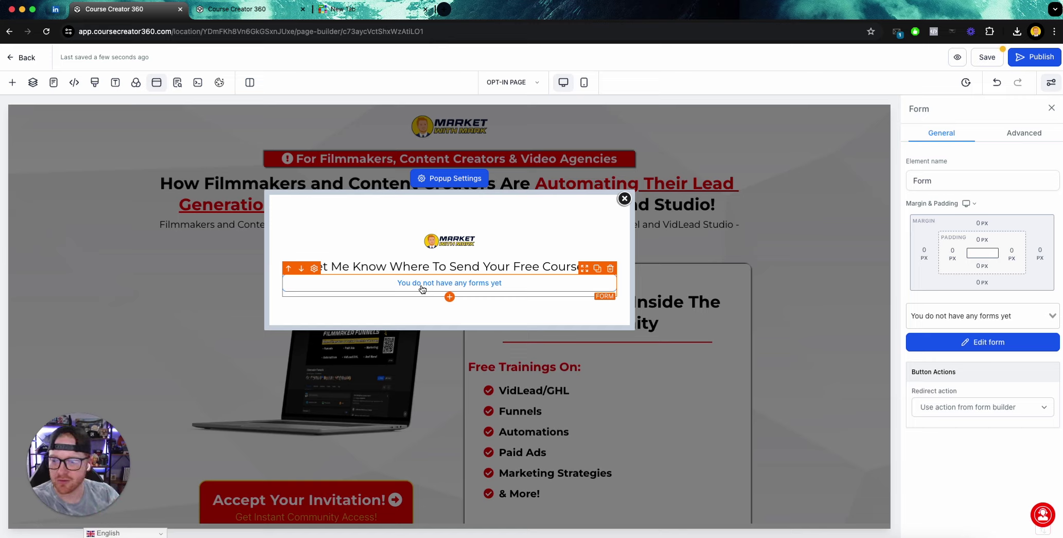
Add a paragraph below the popup form reading "🔒 I never rent, sell or spam your information".
click(449, 298)
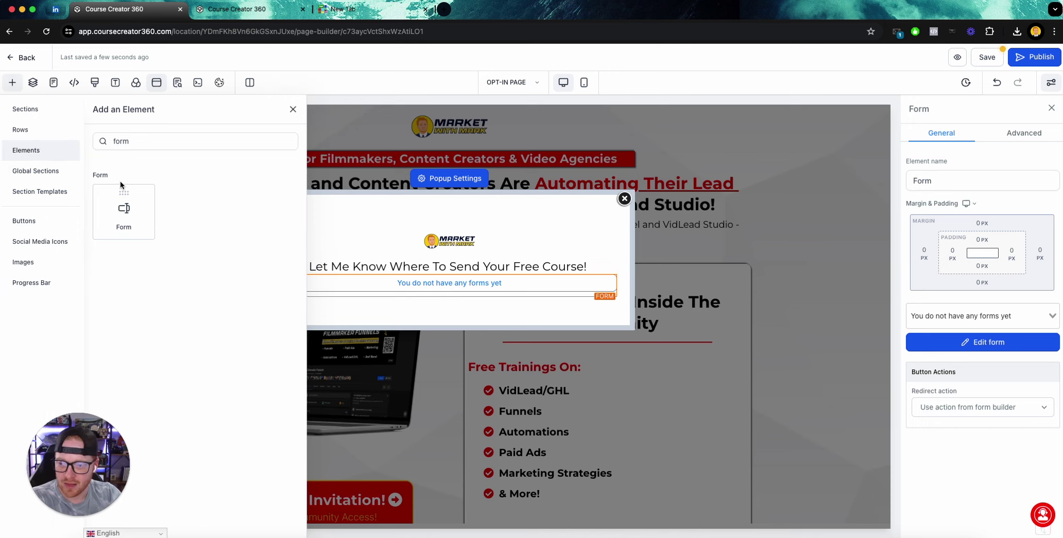
double_click(148, 140)
key(BackSpace)
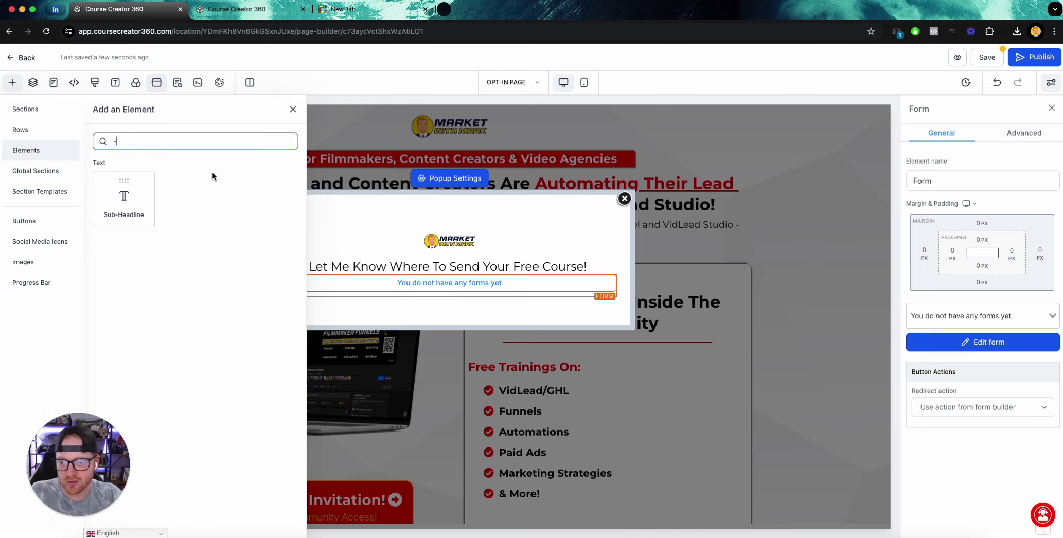
text(-=)
key(BackSpace)
key(BackSpace)
drag(262, 203, 422, 318)
click(456, 317)
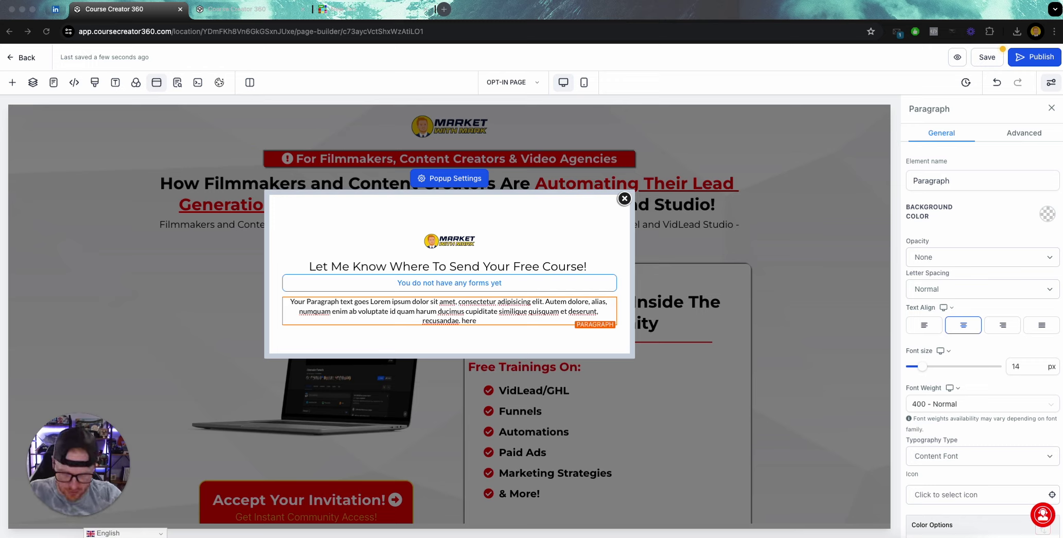
click(431, 326)
key(super+a)
text(🔒 I never rent, sell or spam your information)
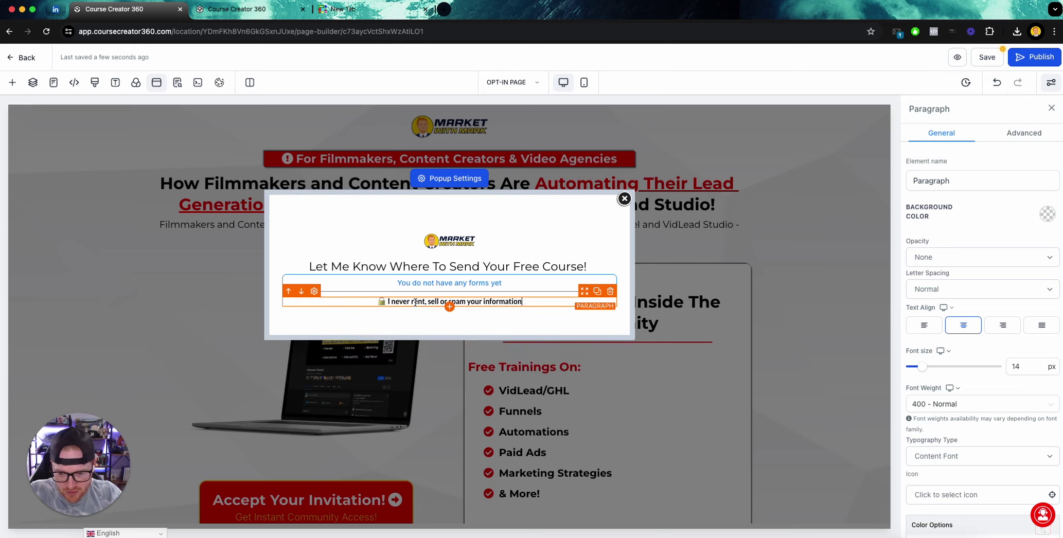
Remove the bold formatting from the popup's privacy paragraph.
triple_click(505, 301)
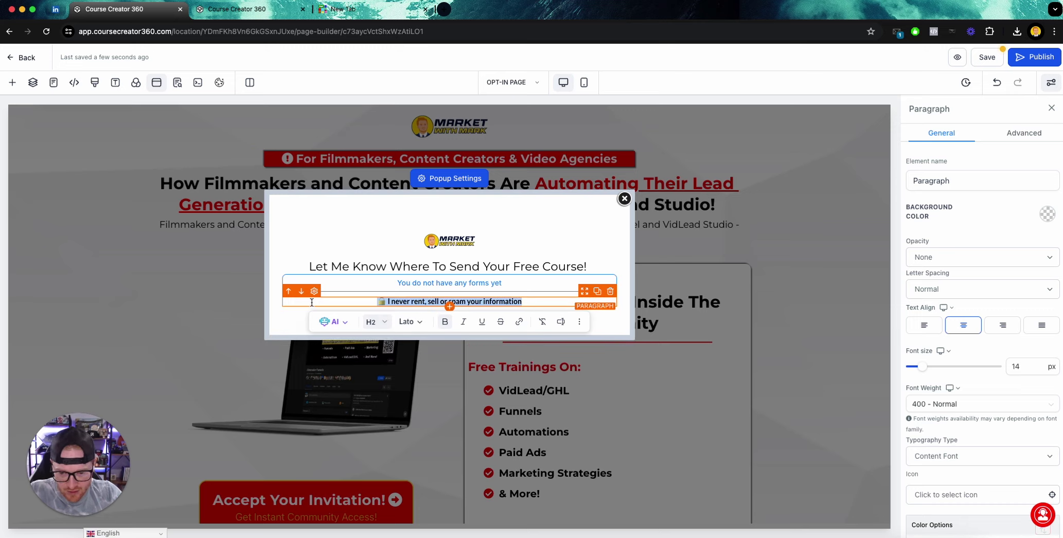
click(445, 321)
click(420, 301)
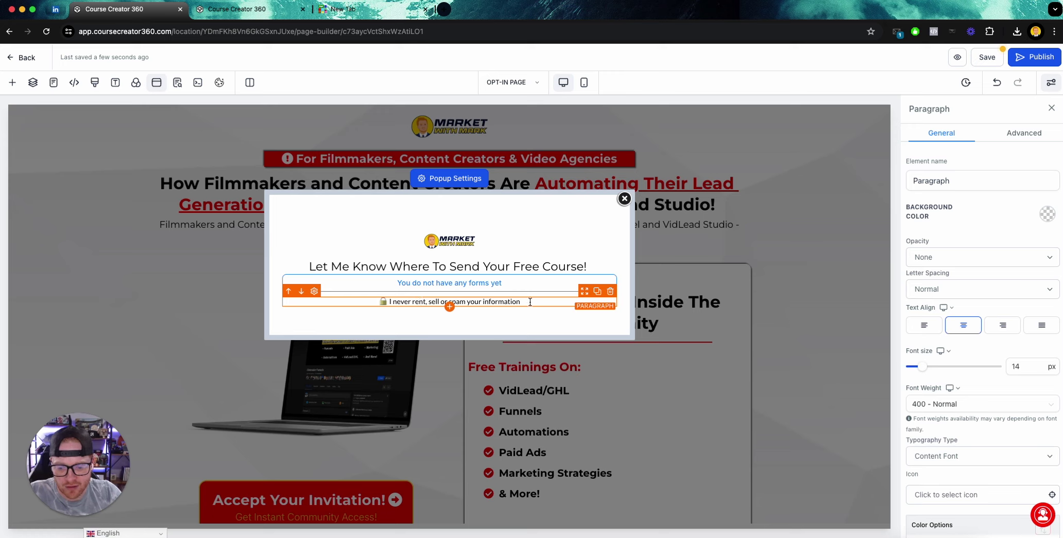
Set the privacy paragraph's top margin to 10 px, and save the page before leaving the popup.
scroll(978, 360, down, 6)
click(981, 441)
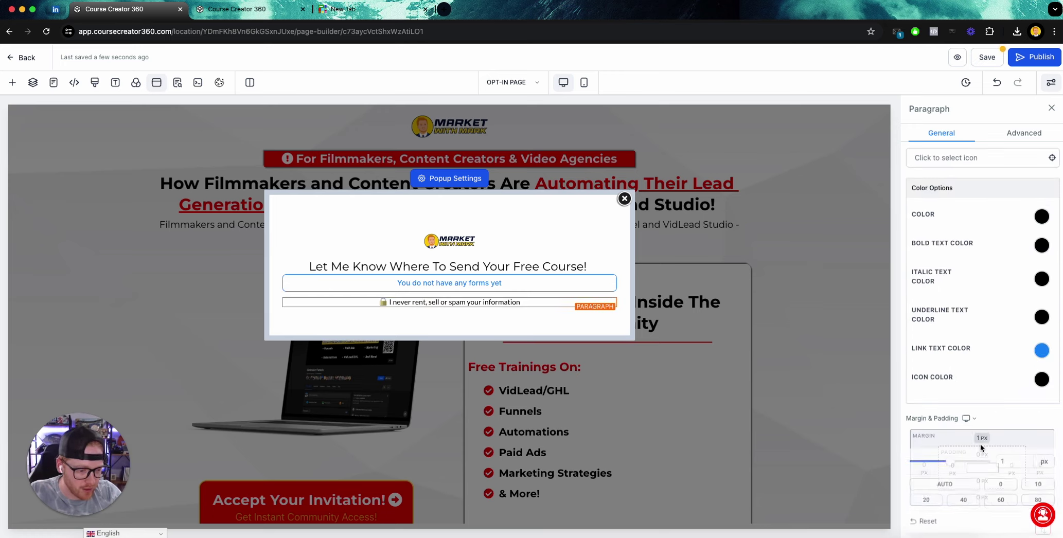
click(1021, 458)
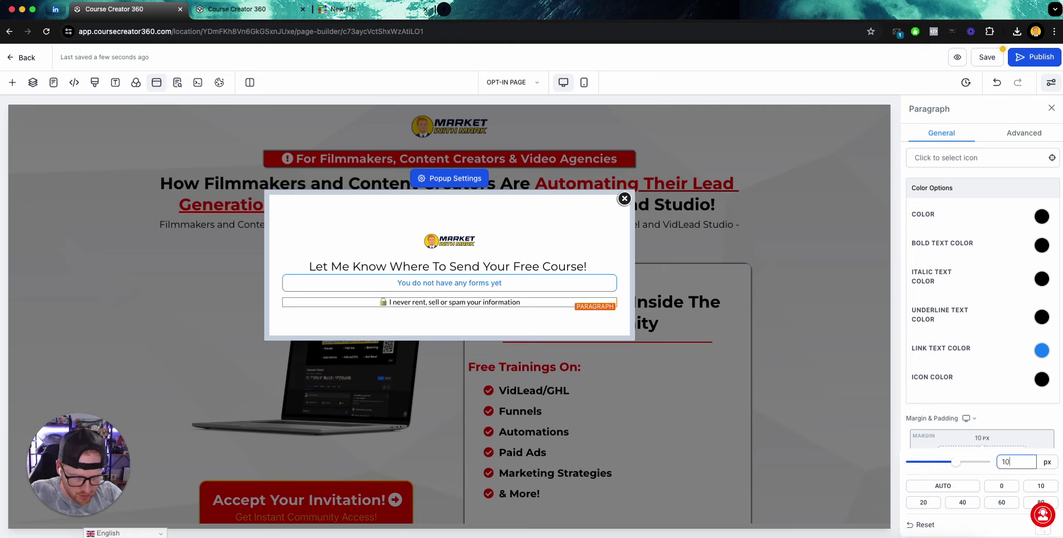
click(1010, 428)
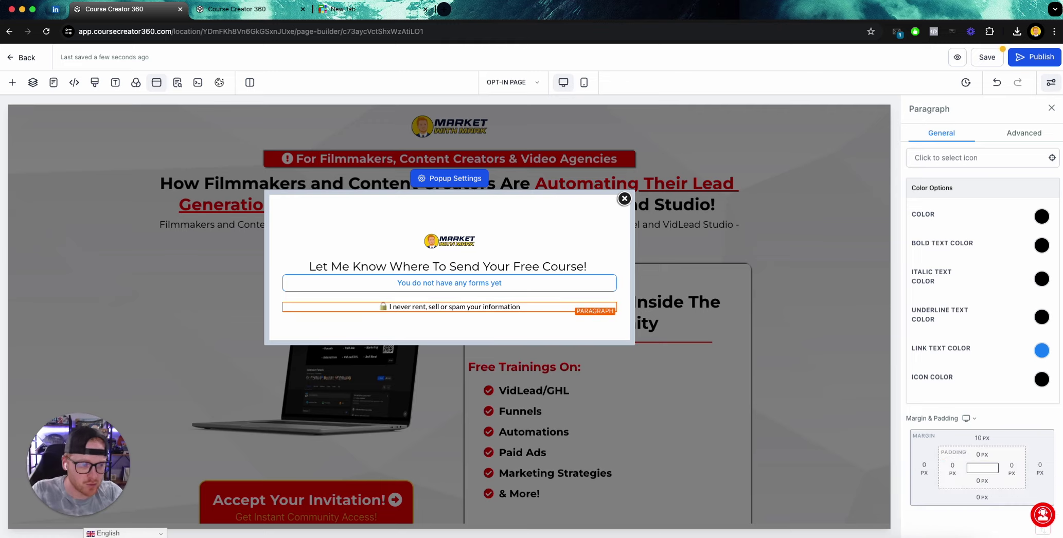
click(984, 58)
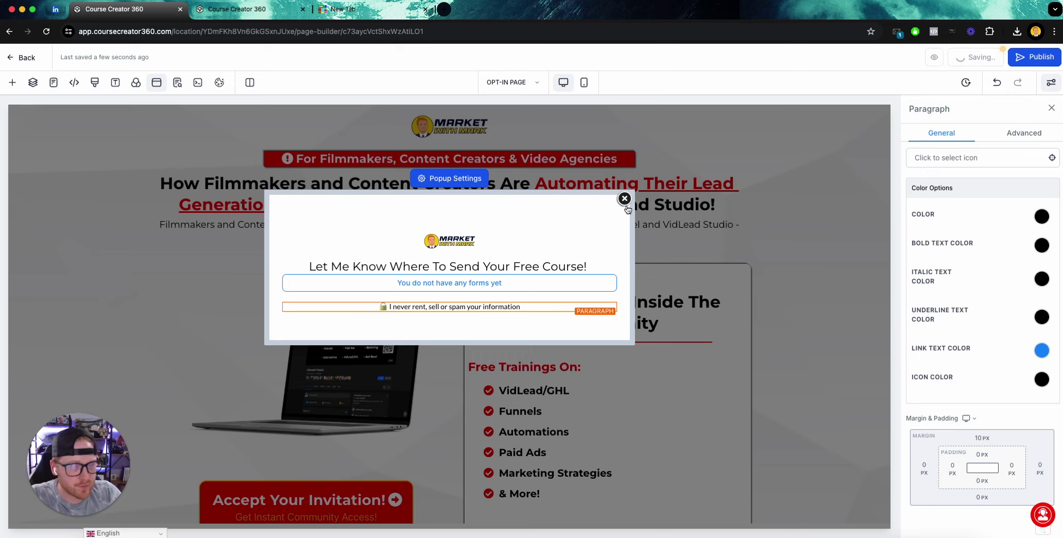
click(624, 199)
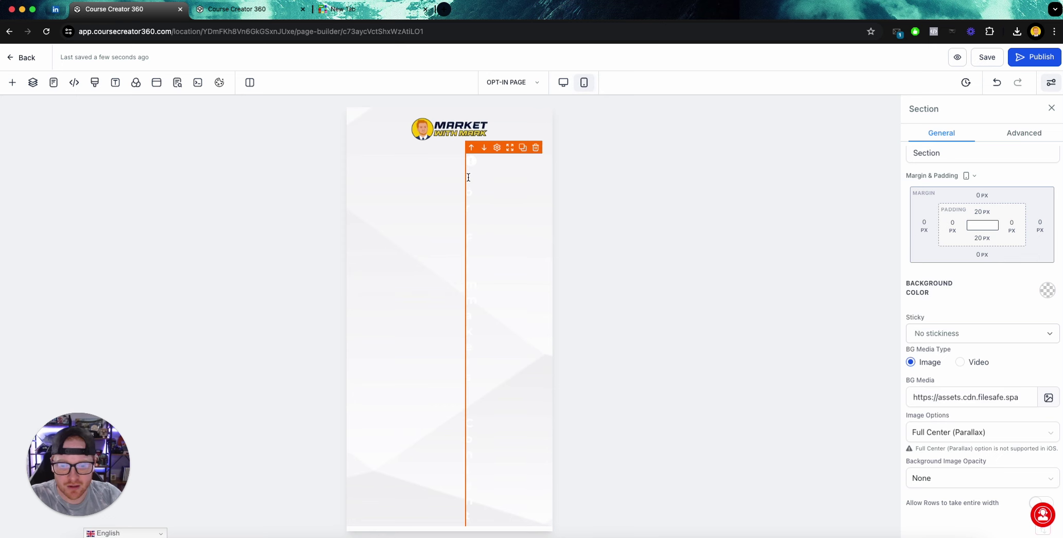
Switch back to the desktop view and examine the margin settings of the red "For Filmmakers, Content Creators & Video Agencies" banner.
click(563, 83)
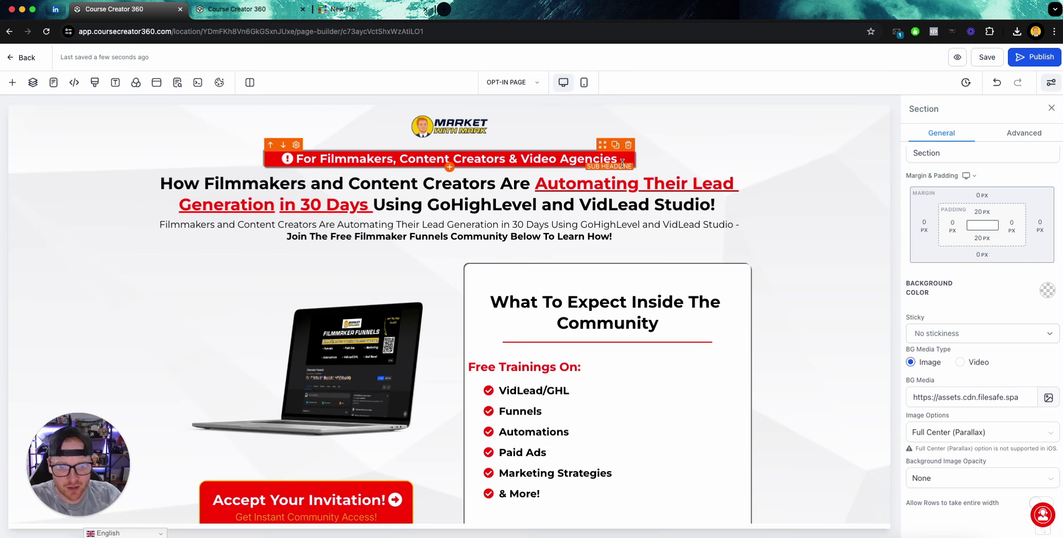
click(617, 160)
scroll(951, 362, down, 6)
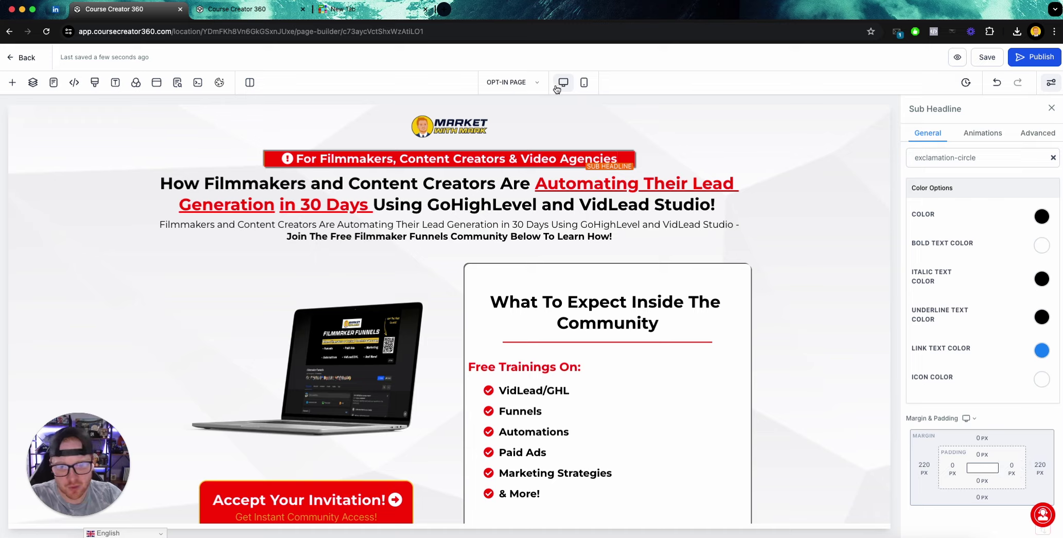
Set the red banner's left and right margins to 0 px in the mobile view, and check the desktop layout against it.
click(584, 83)
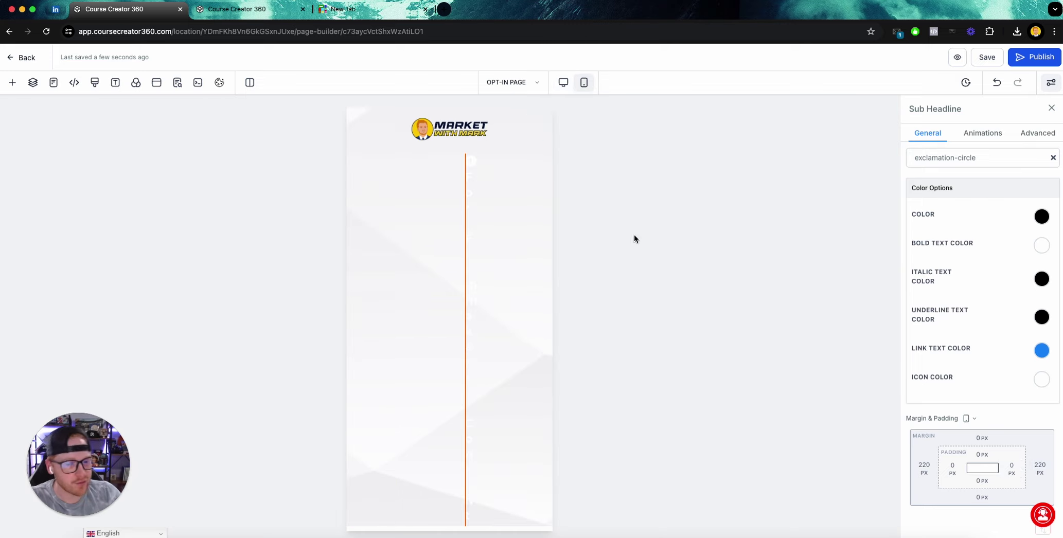
click(1041, 466)
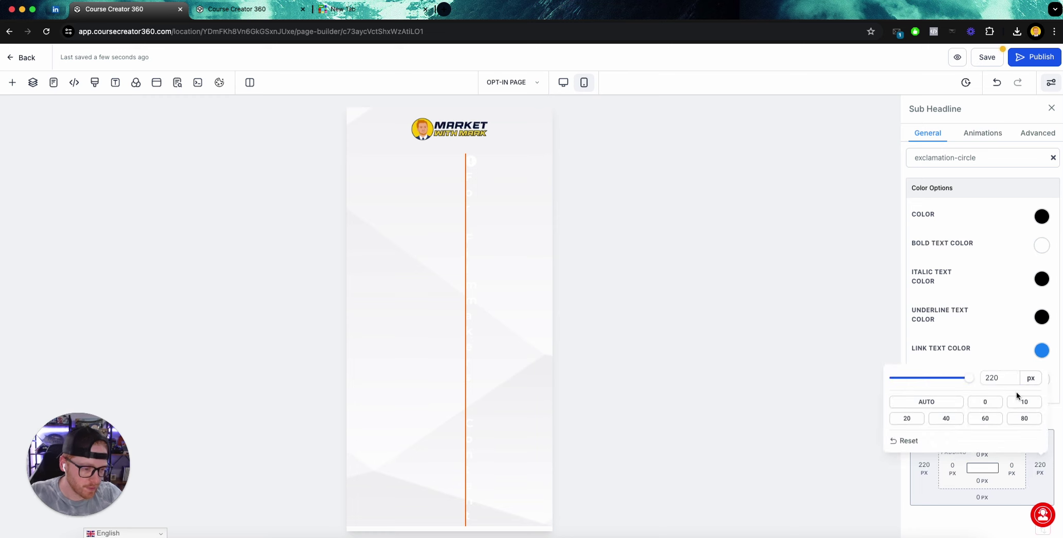
double_click(1009, 380)
text(0)
key(Return)
click(925, 466)
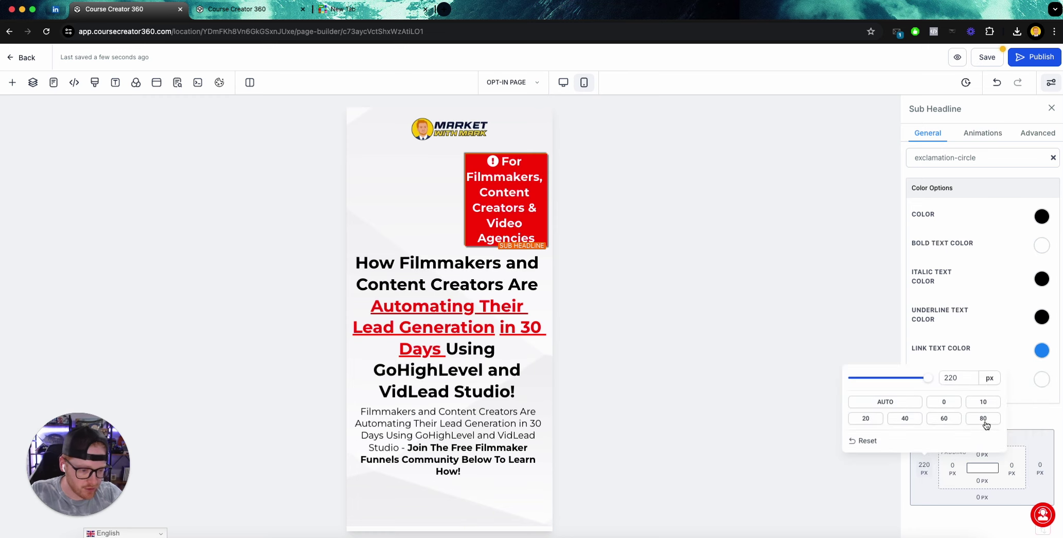
double_click(971, 379)
text(0)
key(Return)
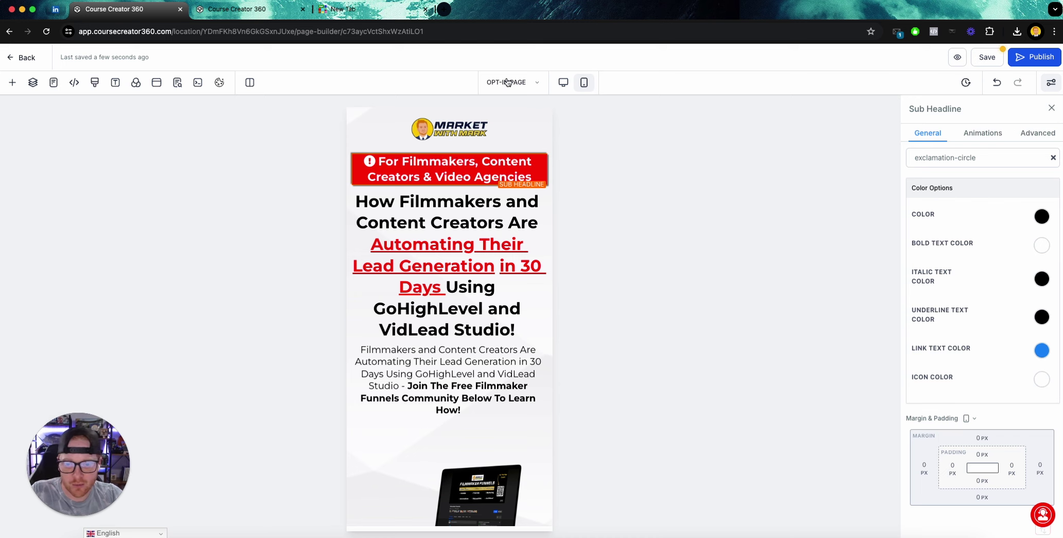
click(566, 84)
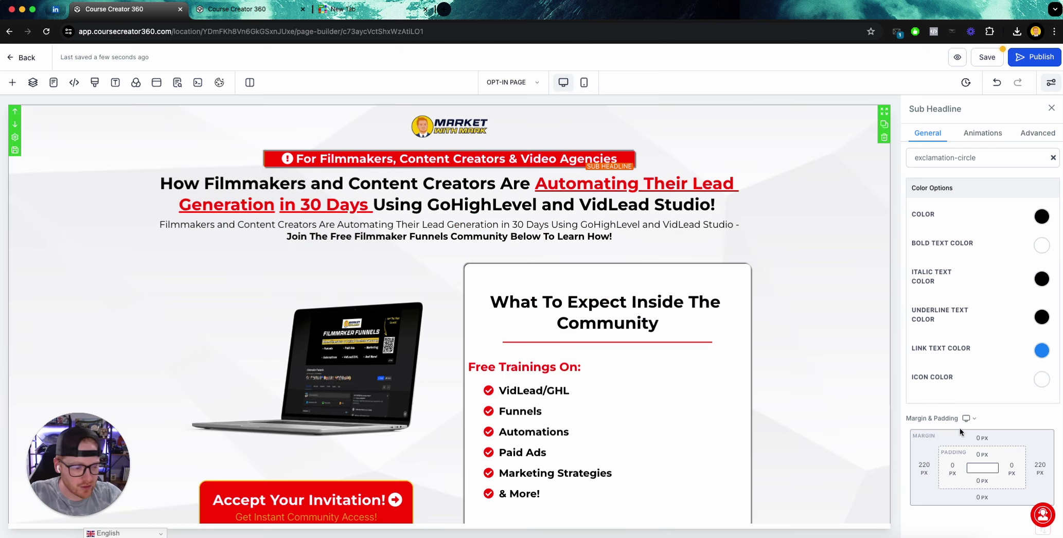
click(584, 82)
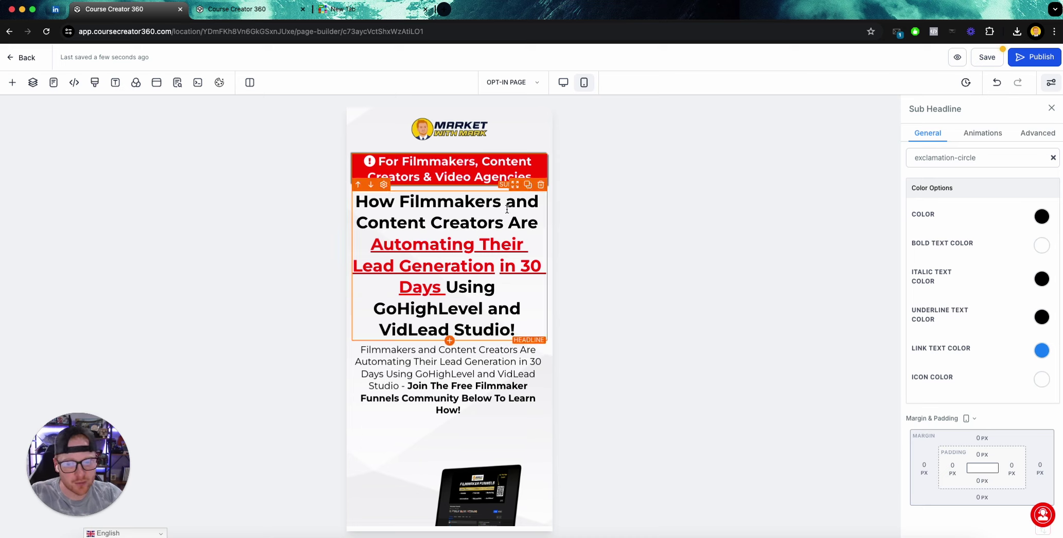
Set the red banner's mobile font size to 18 px.
scroll(1000, 378, up, 7)
drag(1024, 367, 1001, 369)
text(18)
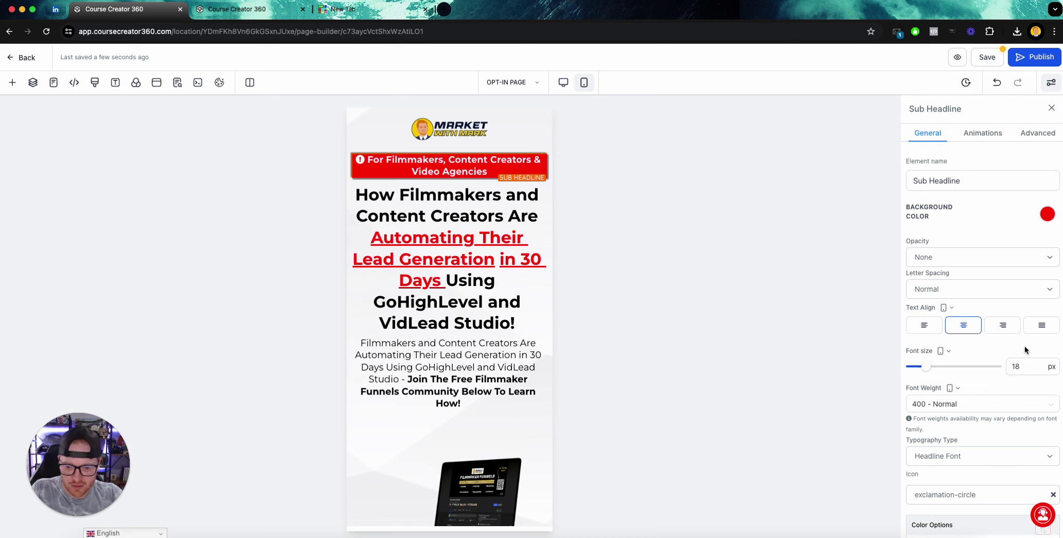
Try a mobile font size of 25 px on the "How Filmmakers and Content Creators Are" headline, and reduce it to 20 px.
click(427, 192)
double_click(1010, 366)
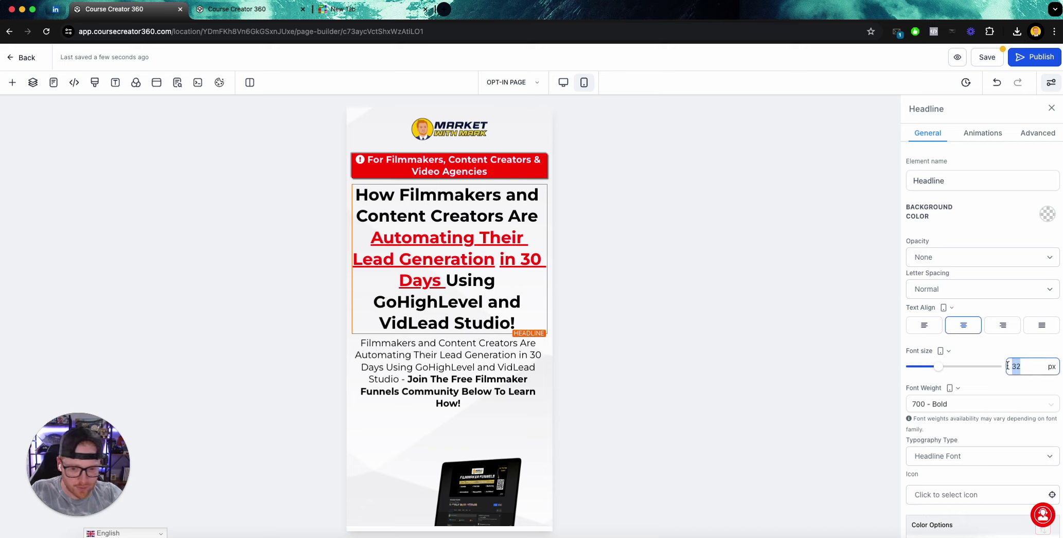
text(25)
click(1022, 338)
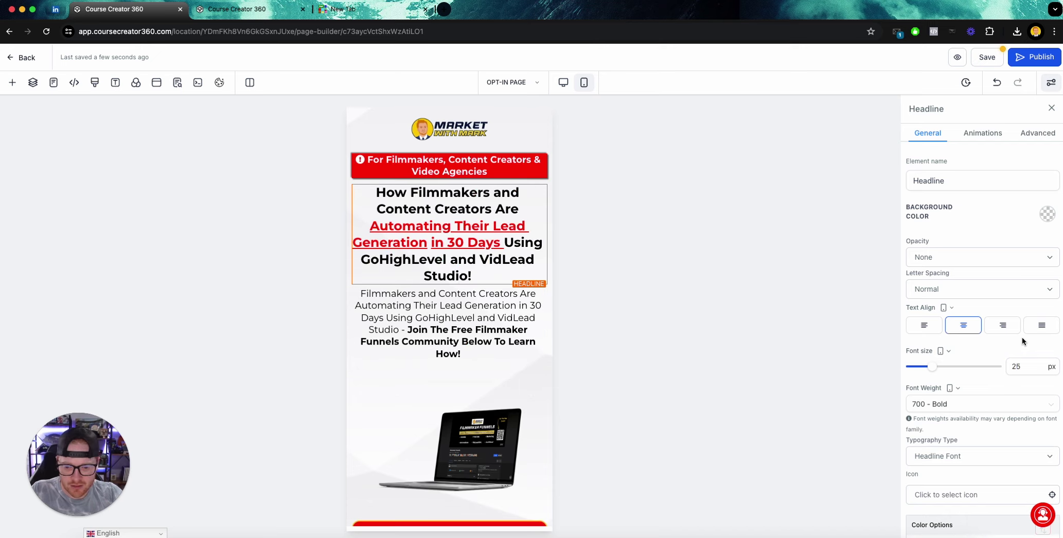
double_click(1015, 365)
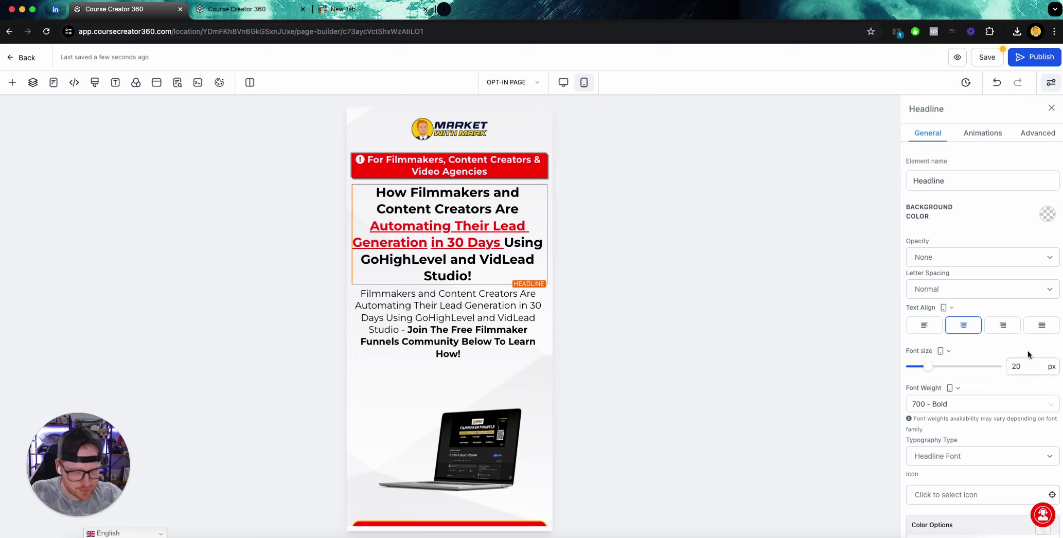
Set the mobile font size of the sub headline below the main headline to 15 px.
click(465, 292)
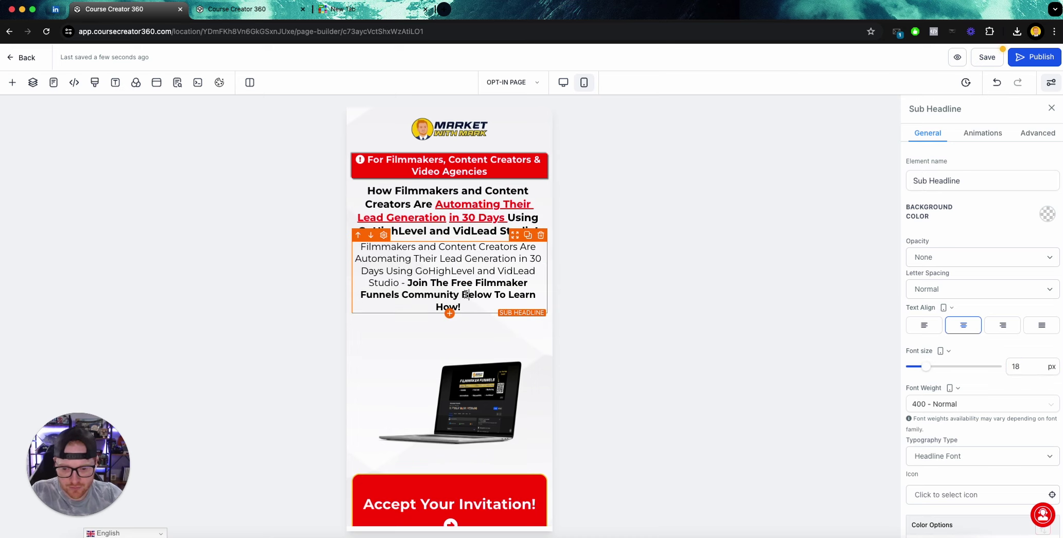
double_click(1014, 366)
text(15)
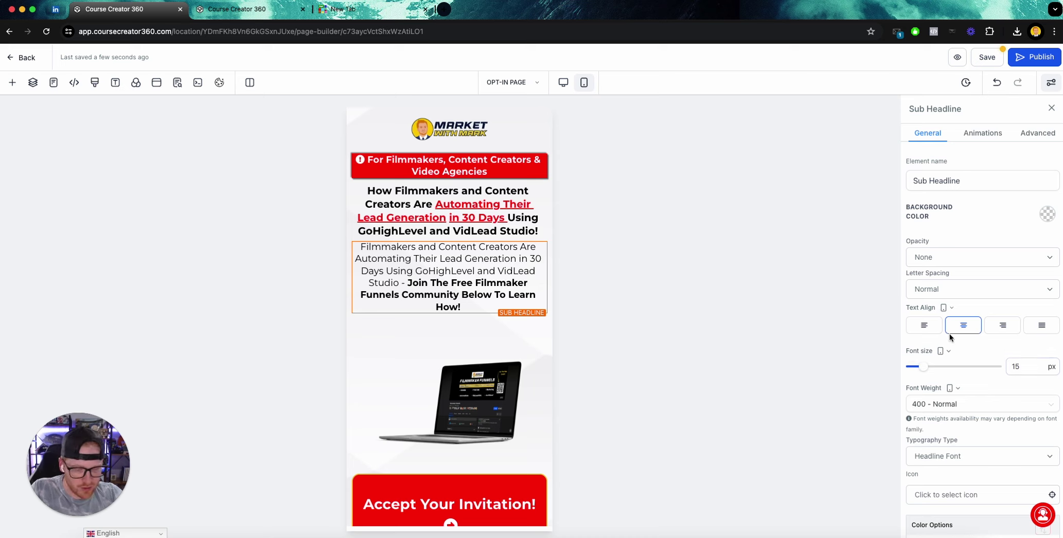
Try the main headline at 23 px in the mobile view, and return its font size to 20 px.
scroll(476, 255, down, 1)
click(464, 175)
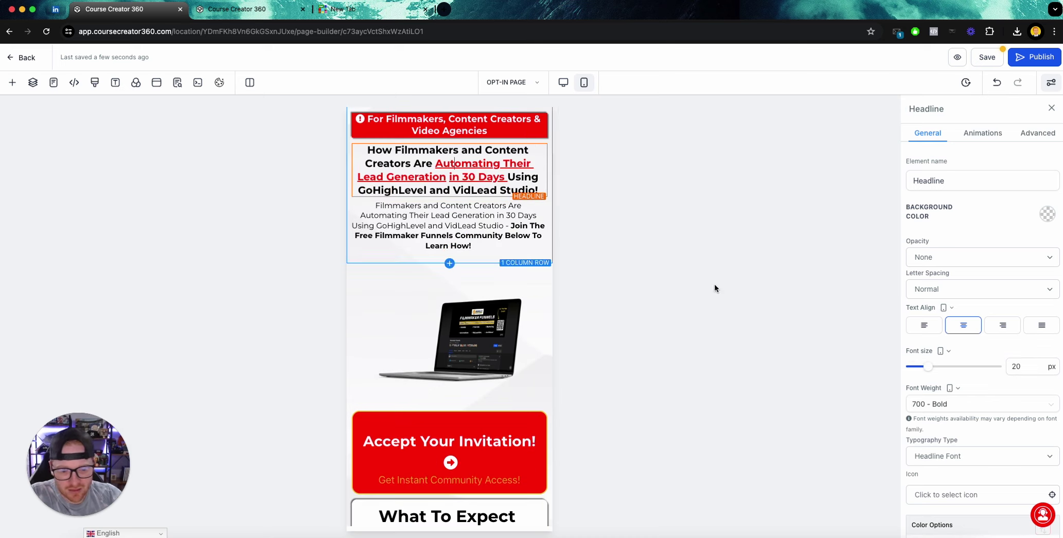
double_click(1010, 366)
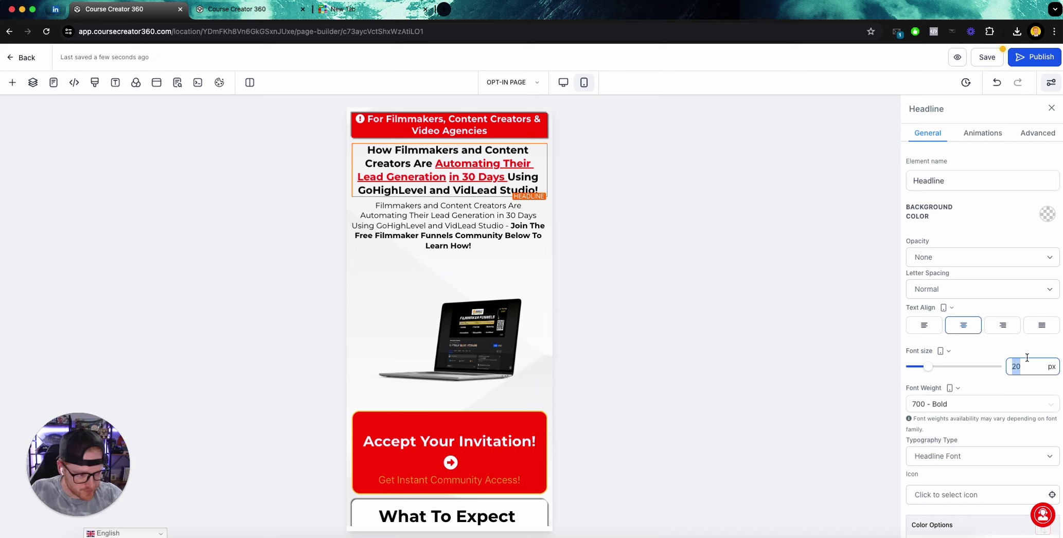
text(23)
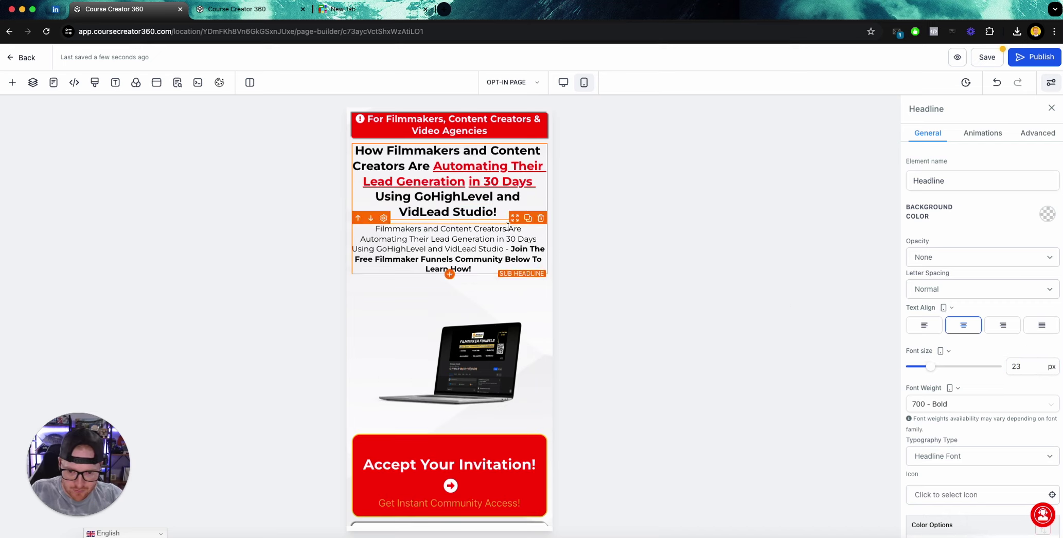
click(1017, 366)
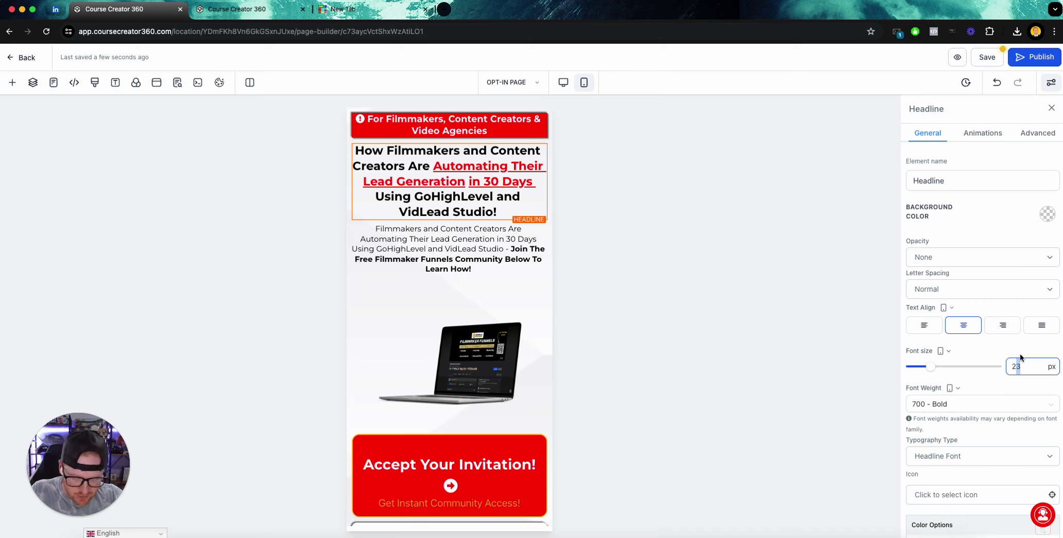
drag(1021, 367, 1017, 366)
text(4)
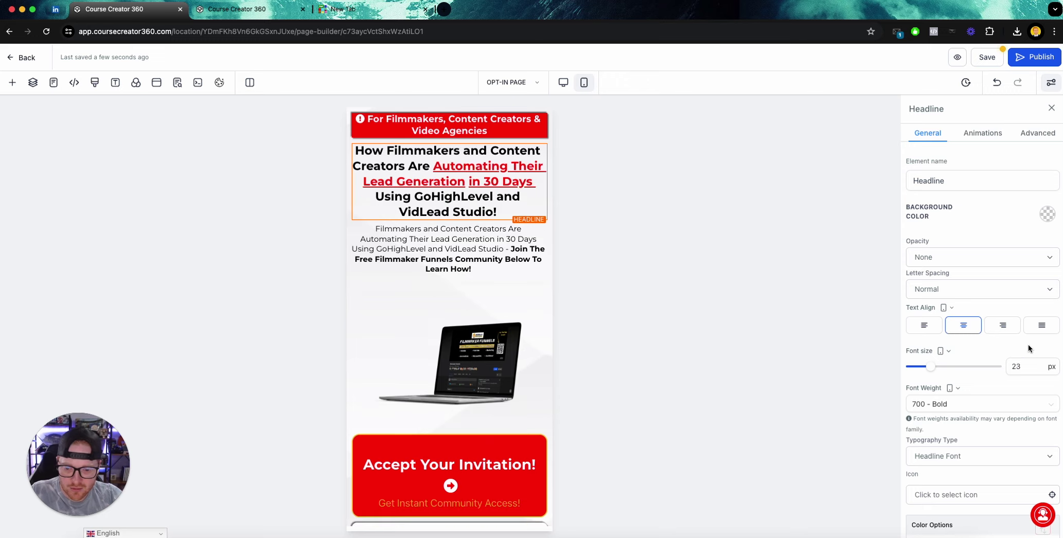
drag(1022, 366, 1016, 366)
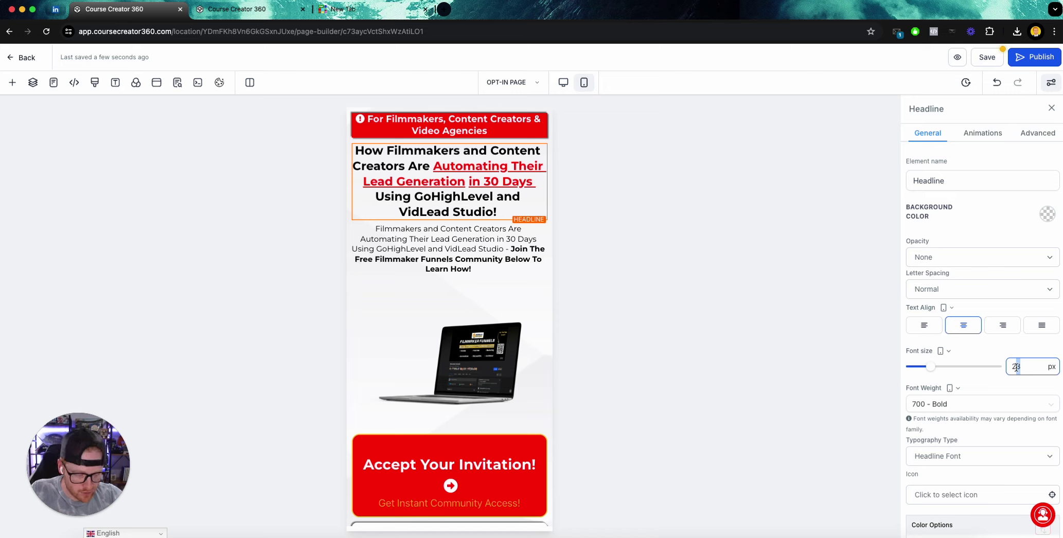
text(2)
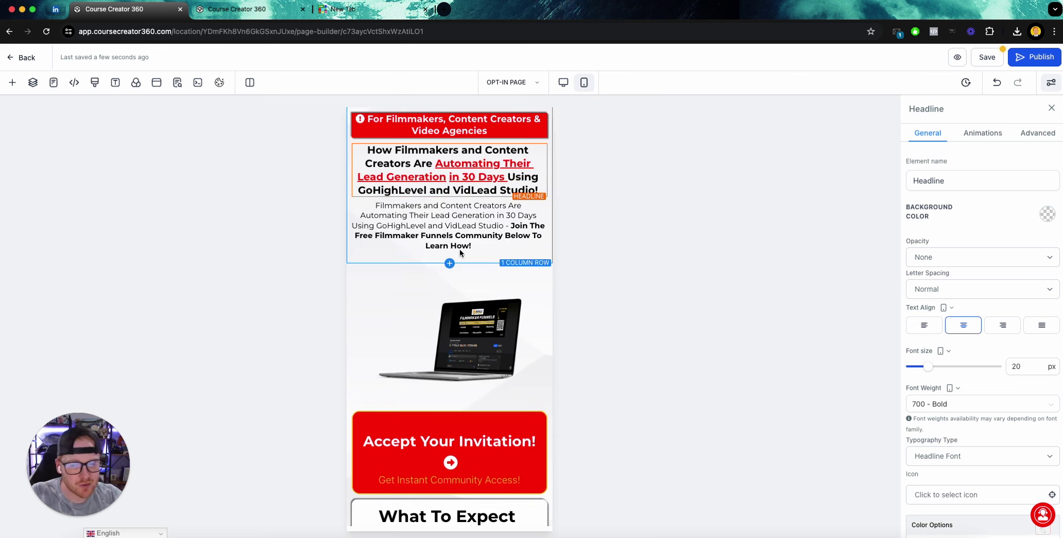
Set the main headline's mobile font size to 25 px.
click(505, 223)
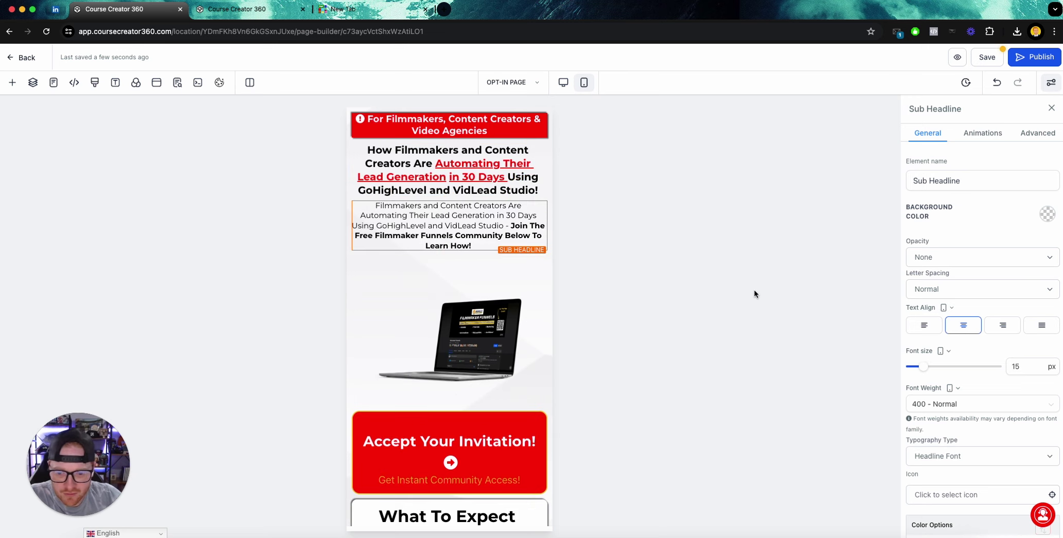
click(479, 178)
click(1024, 368)
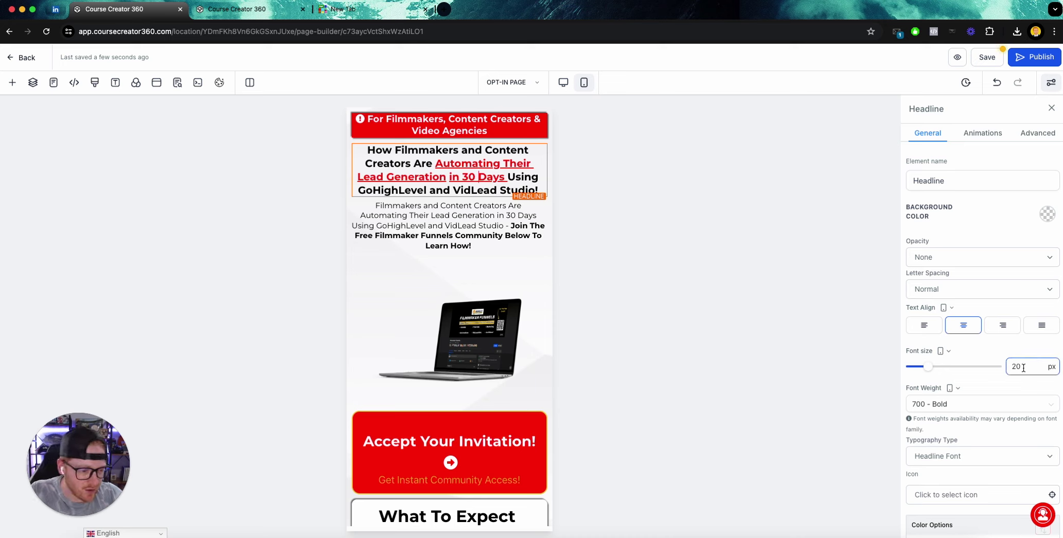
drag(1024, 367, 1004, 365)
text(25)
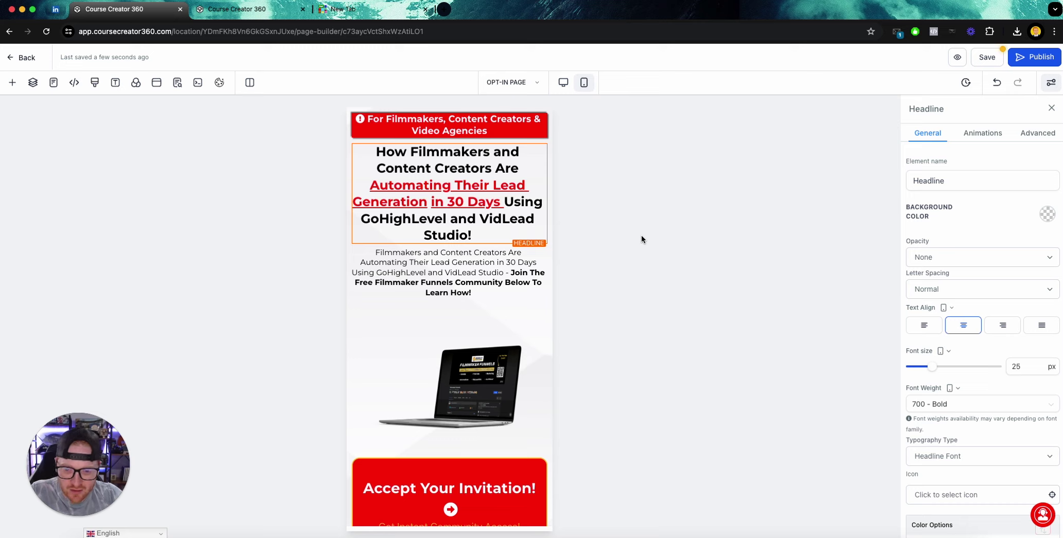
Set the mobile font size of the "Accept Your Invitation!" button below the laptop image to 25 px.
click(503, 277)
scroll(498, 310, down, 5)
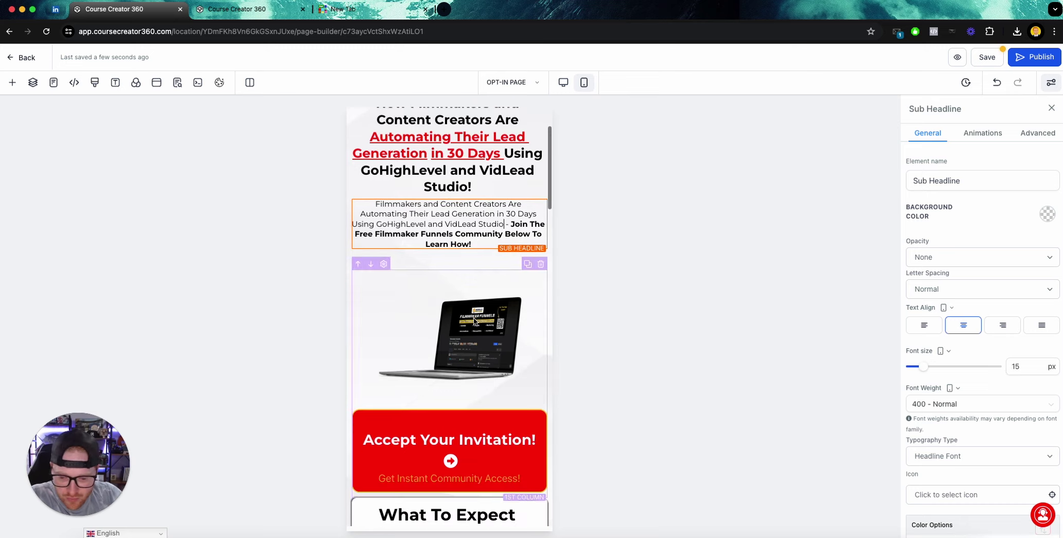
click(486, 326)
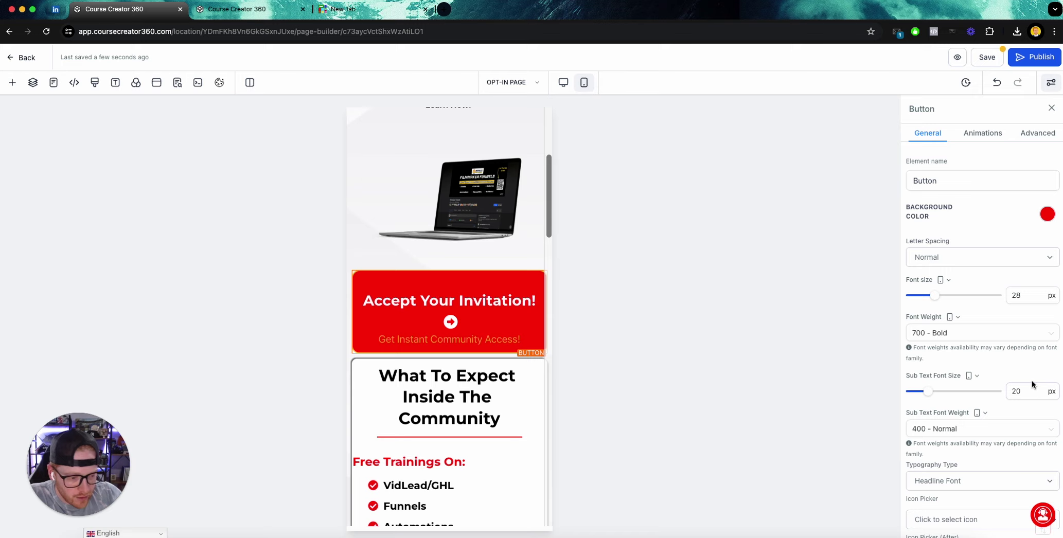
click(1018, 294)
click(469, 304)
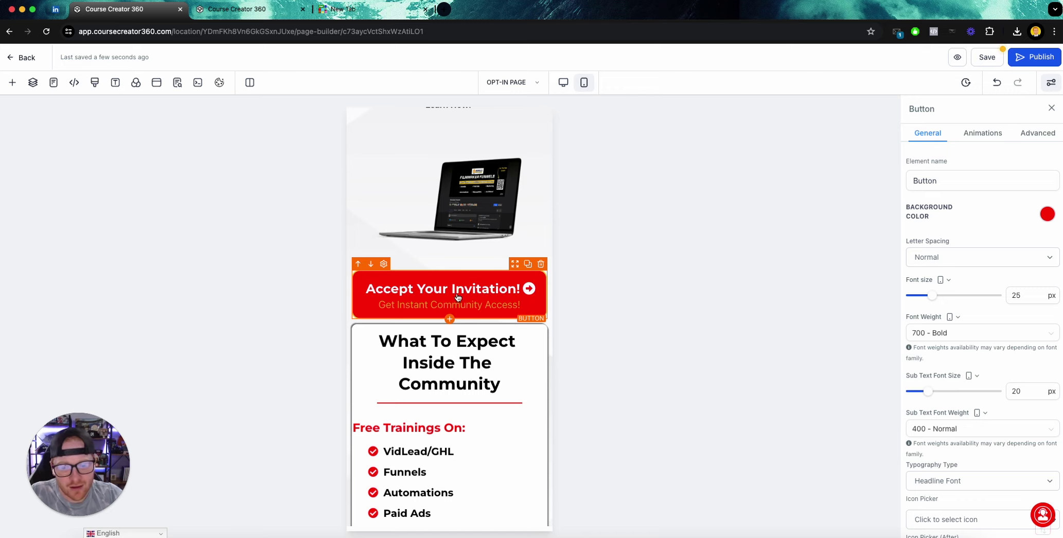
Set the mobile font size of the "What To Expect Inside The Community" headline to 25 px.
scroll(458, 297, down, 3)
click(459, 254)
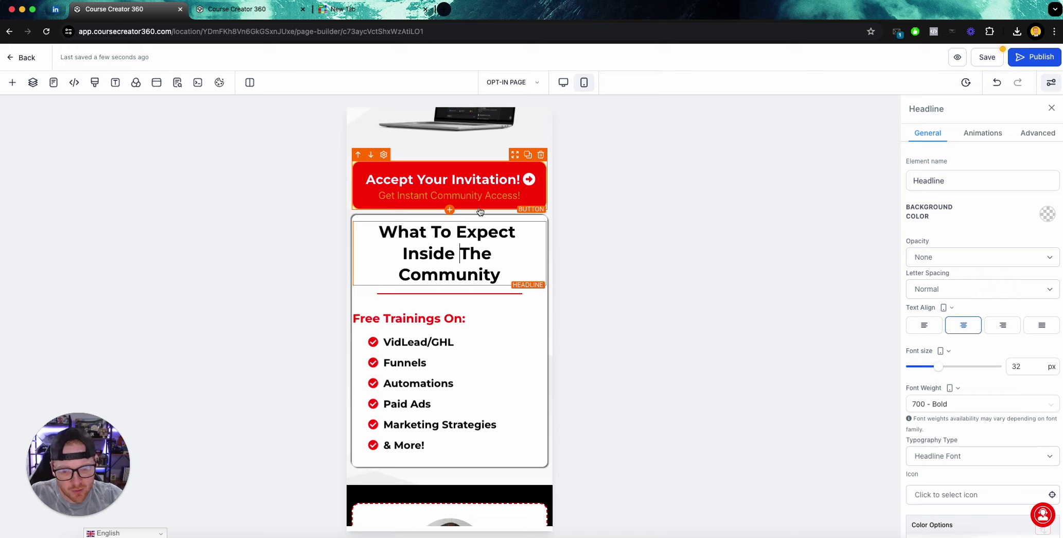
double_click(1008, 361)
text(25)
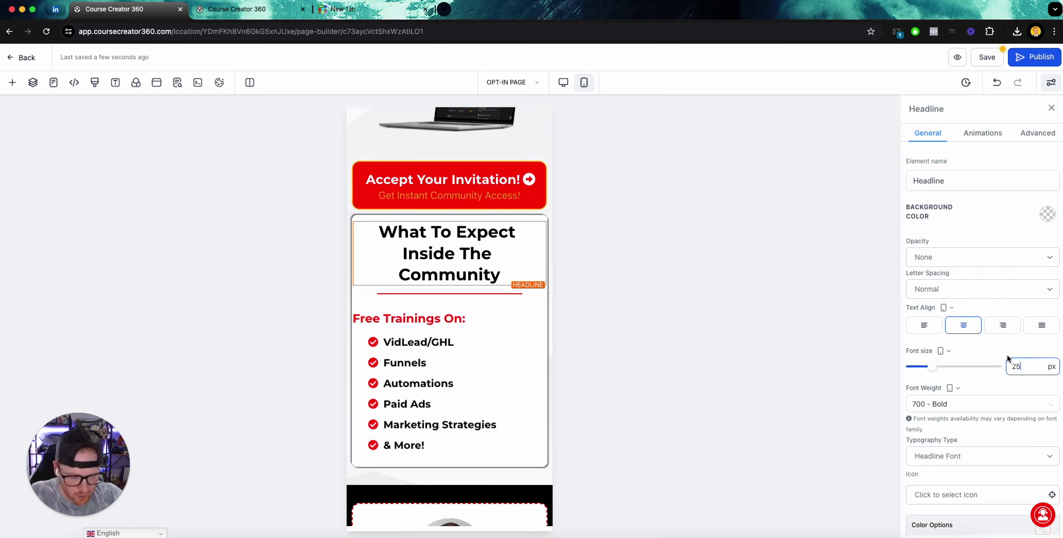
Set the mobile font size of the bullet list under "Free Trainings On:" to 15 px.
click(484, 309)
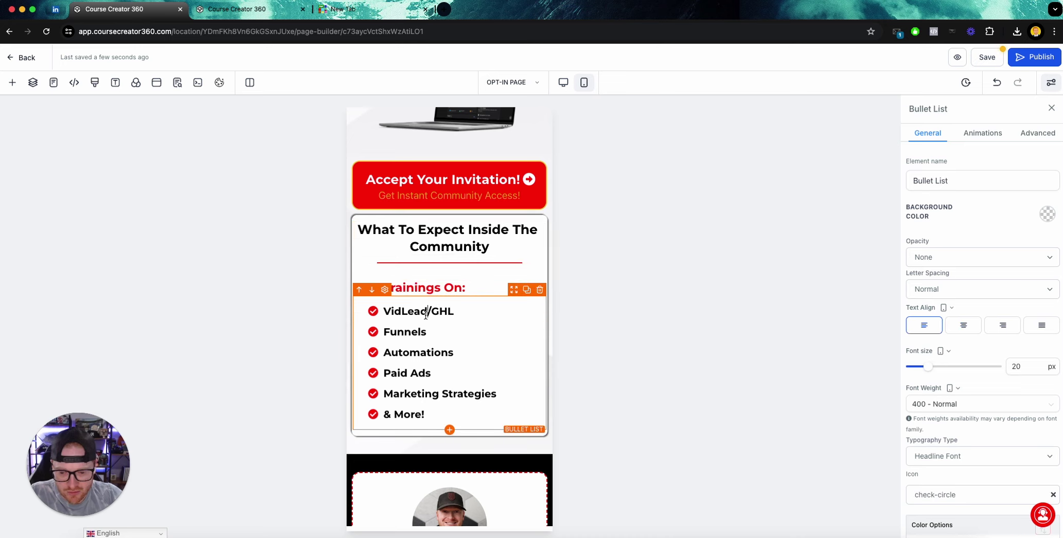
scroll(439, 277, down, 3)
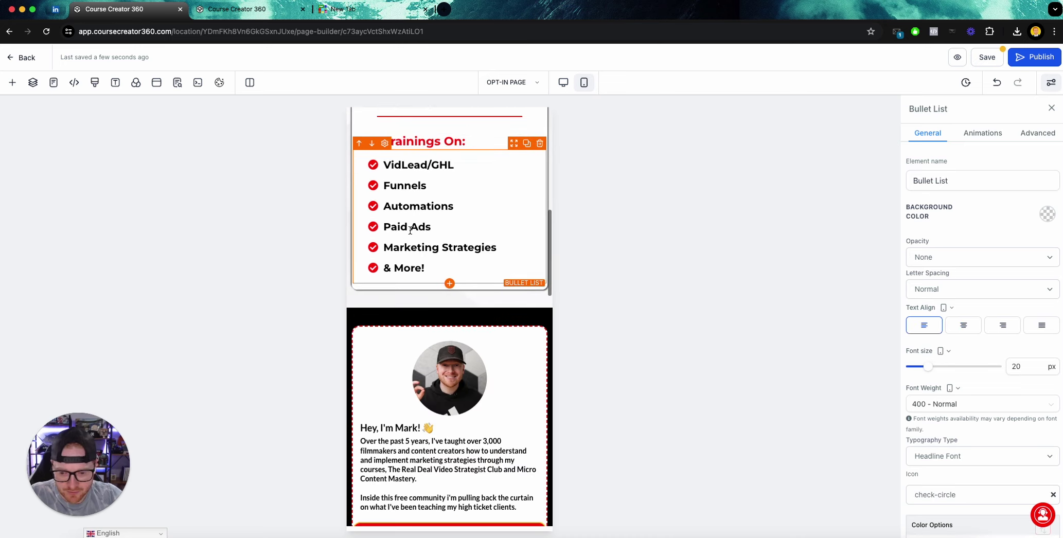
double_click(1014, 366)
text(15)
scroll(451, 237, up, 1)
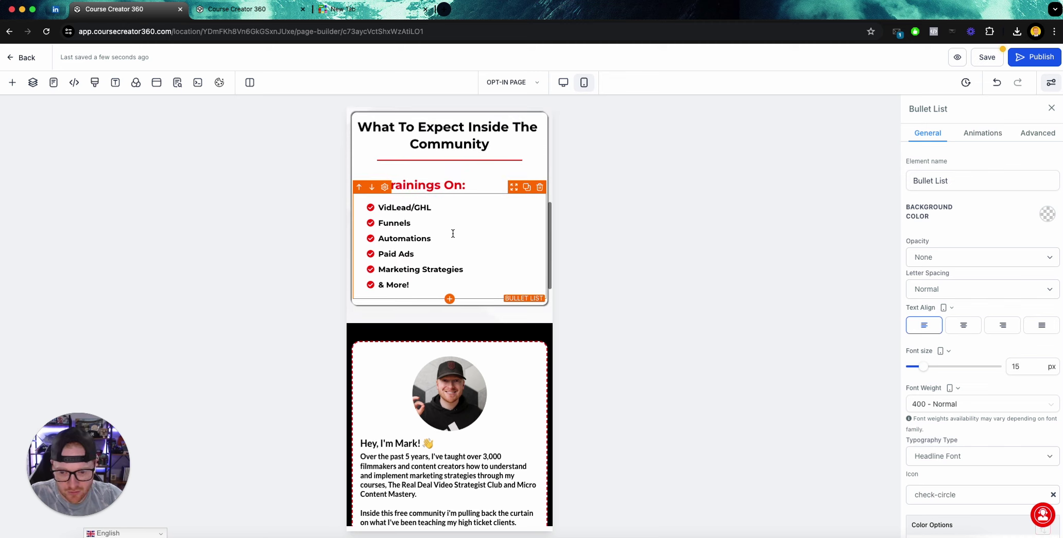
Set the mobile font size of the "Accept Your Invitation!" button in the black bio section to 20 px.
scroll(423, 240, down, 4)
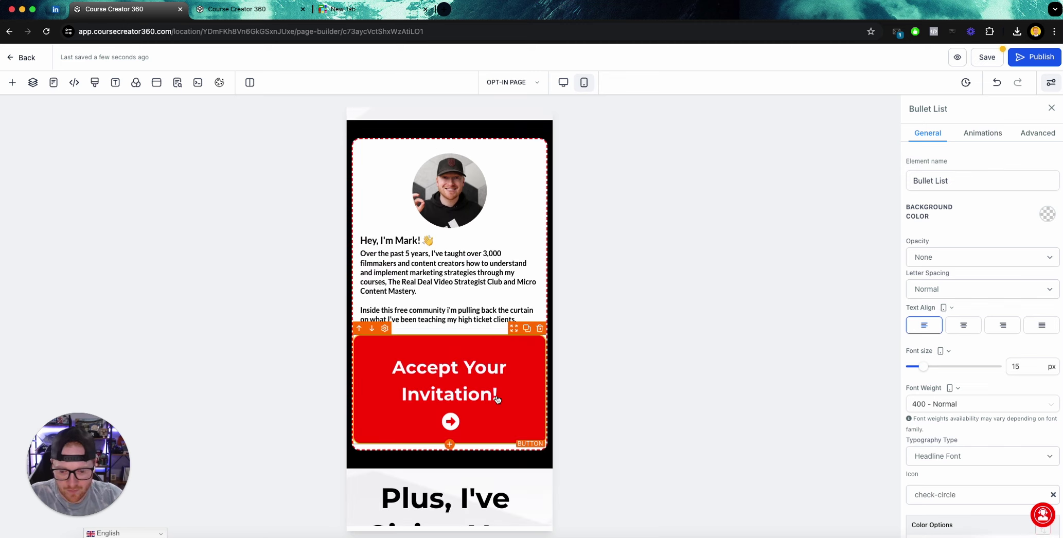
click(450, 380)
double_click(1010, 295)
text(25)
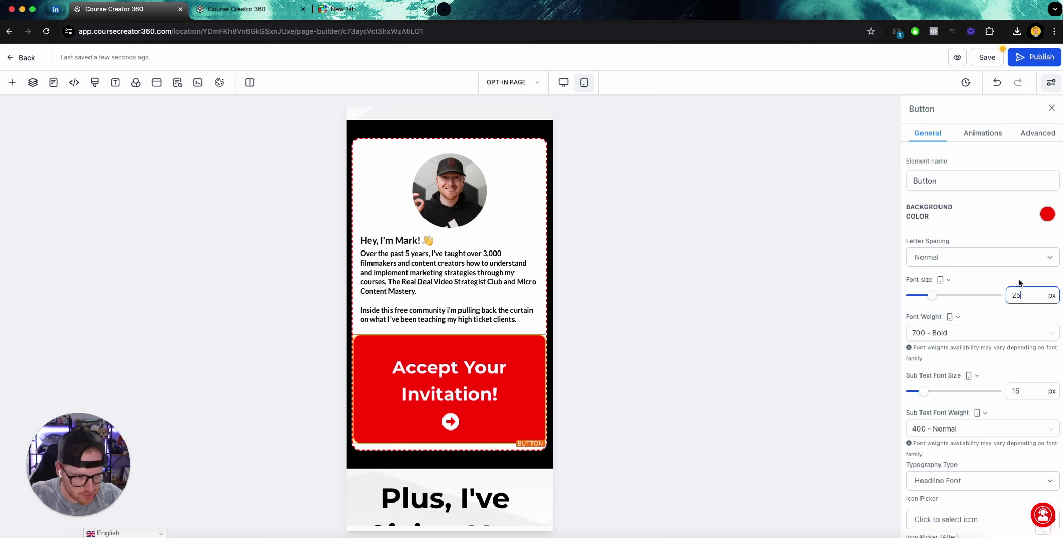
click(1018, 296)
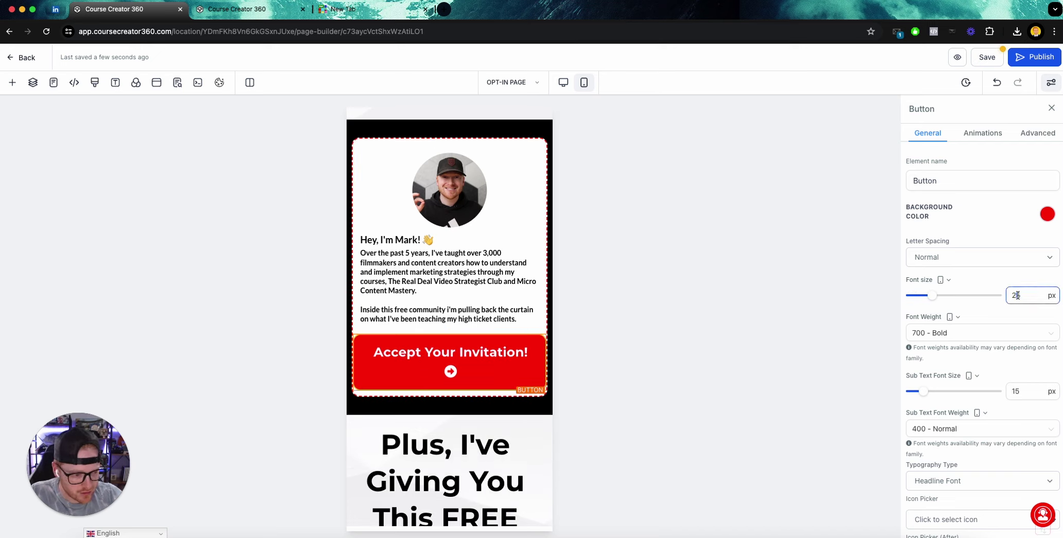
text(0)
double_click(1034, 289)
text(20)
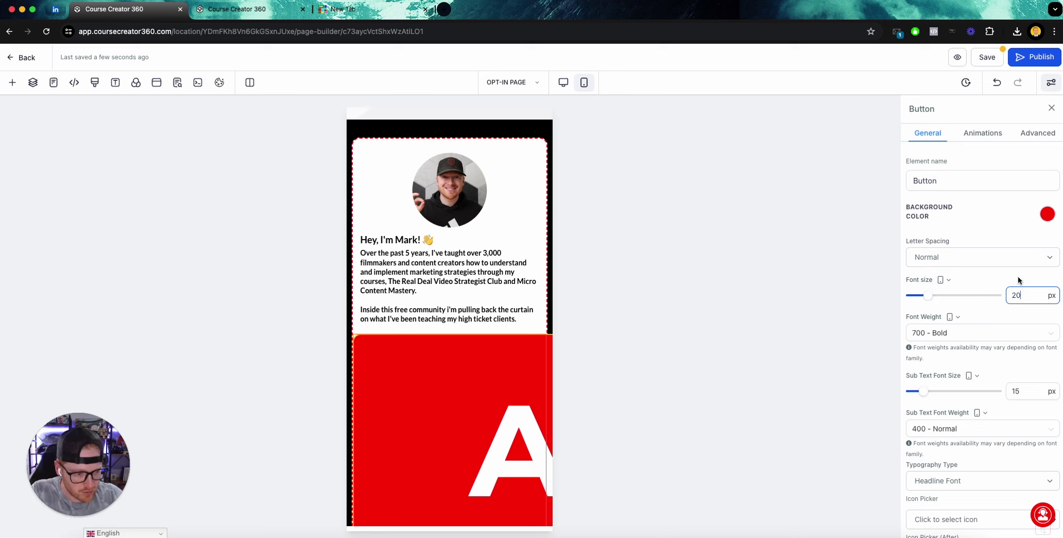
key(Return)
scroll(464, 341, down, 3)
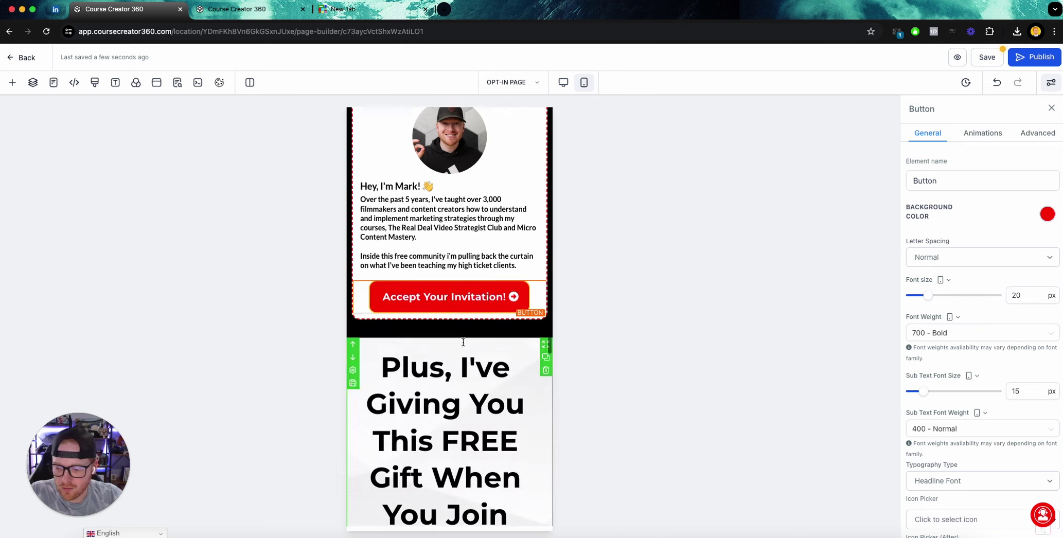
Reduce the mobile font size of the "Plus, I've Giving You This FREE Gift When You Join Today!" headline to 25 px and then smaller.
click(464, 340)
double_click(1017, 367)
text(25)
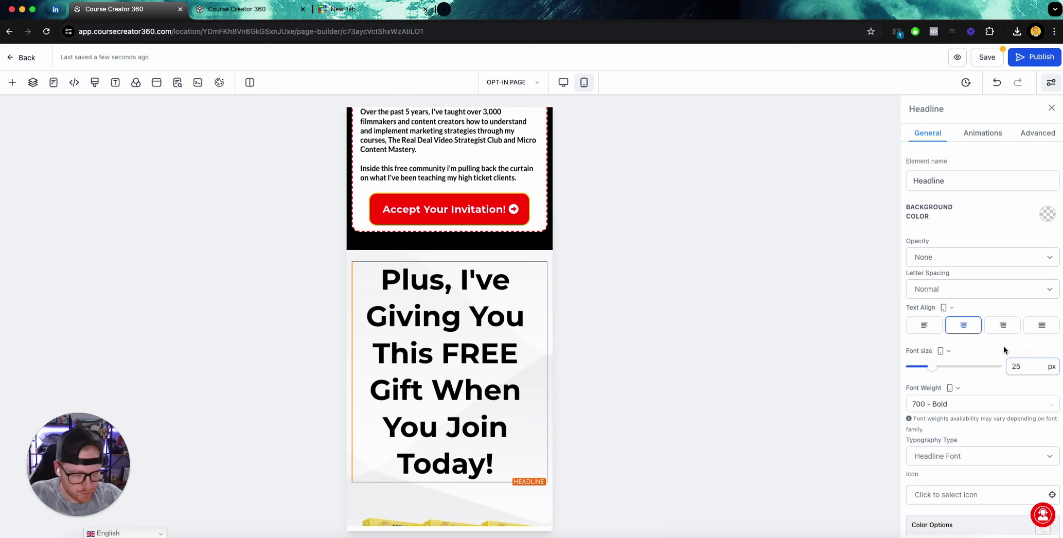
key(Return)
scroll(479, 355, down, 1)
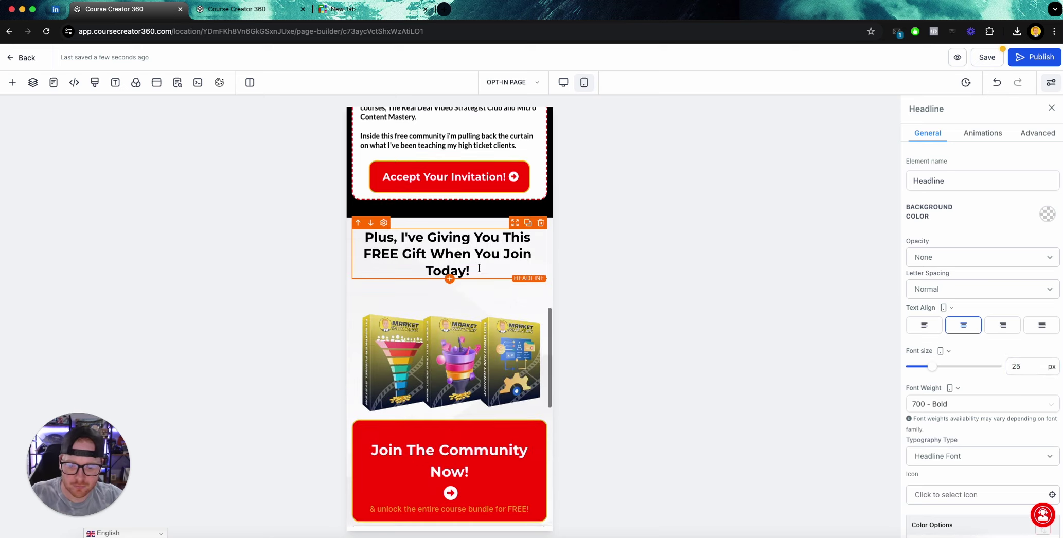
drag(1022, 367, 1017, 365)
text(2)
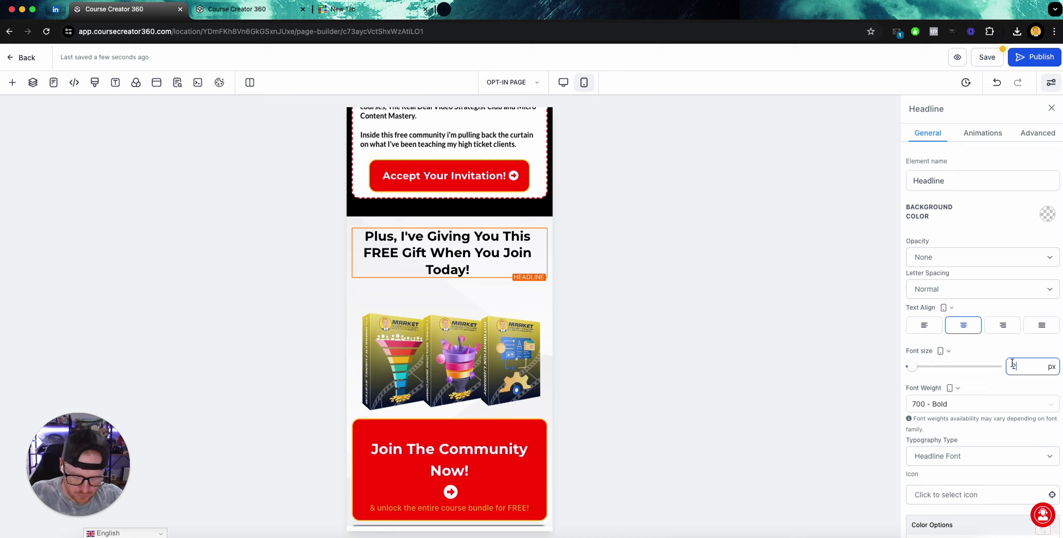
Lower the mobile top margin of the course box image to pull it up closer to the free gift headline.
click(373, 306)
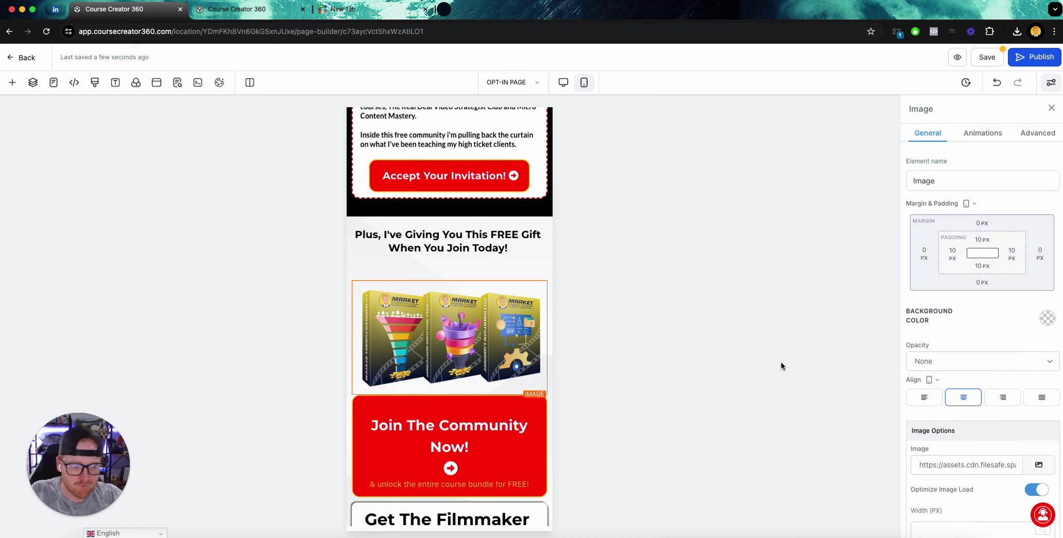
click(982, 223)
drag(944, 247, 919, 247)
Set the mobile font size of the "Join The Community Now!" button to 20 px.
click(545, 388)
drag(1023, 295, 975, 301)
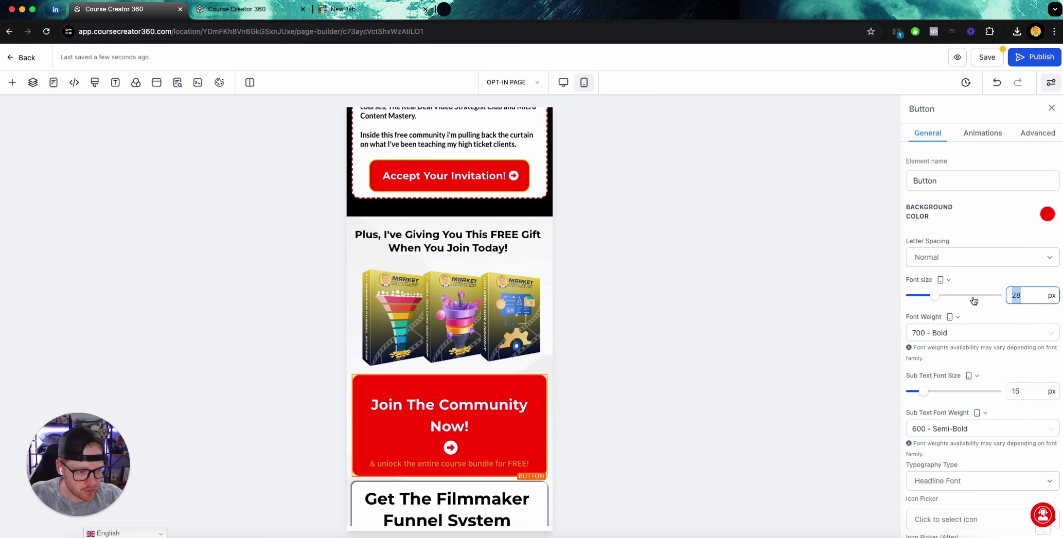
text(30)
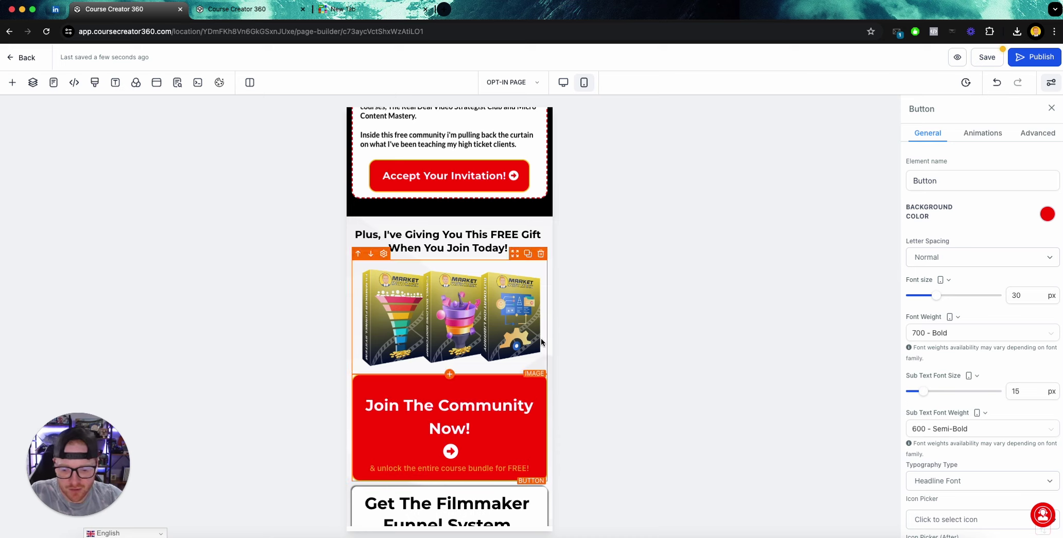
drag(1024, 295, 988, 296)
text(25)
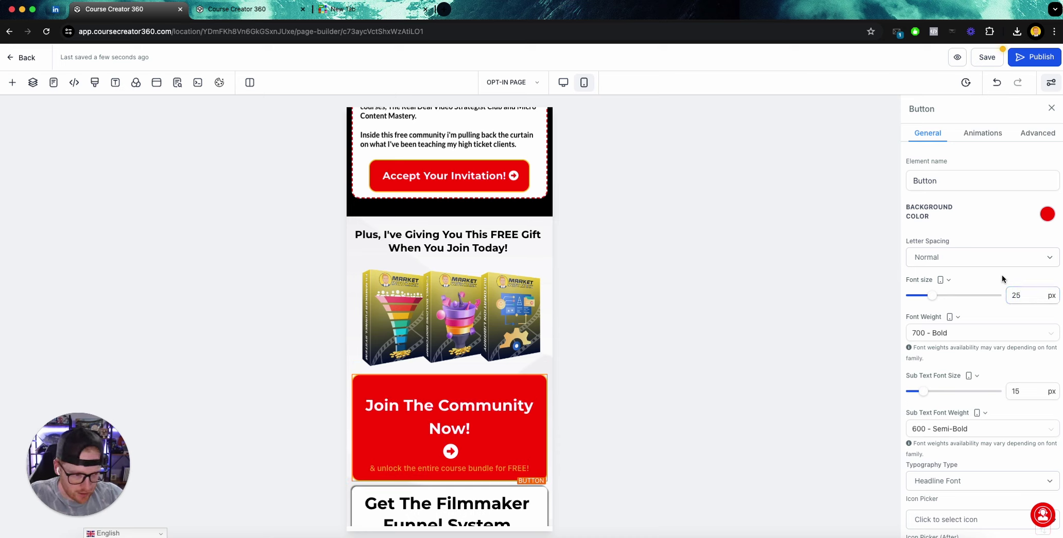
click(1017, 294)
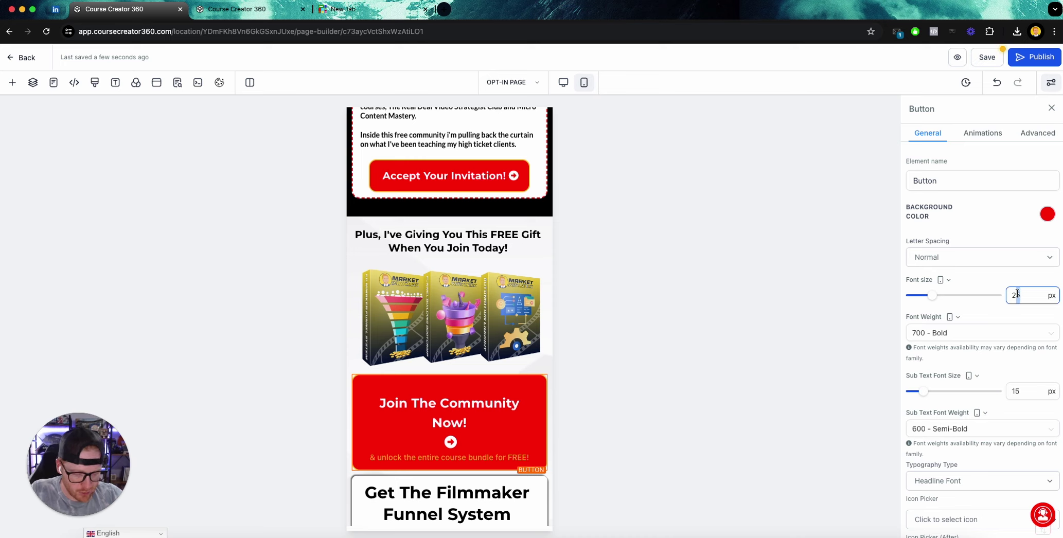
click(989, 279)
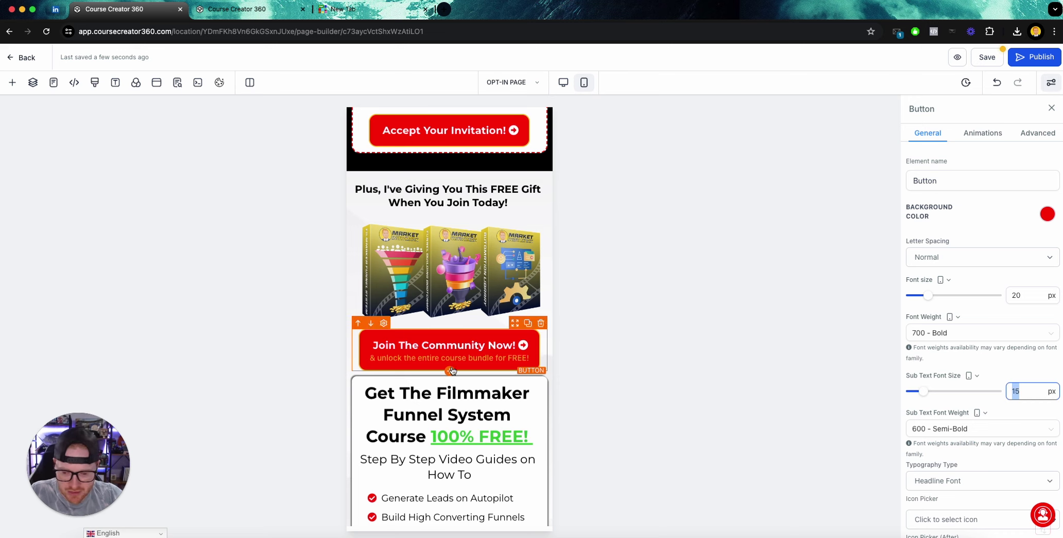
Set the mobile font size of the "Step By Step Video Guides on How To" sub headline to 18 px.
scroll(425, 284, down, 3)
click(425, 284)
scroll(452, 319, down, 1)
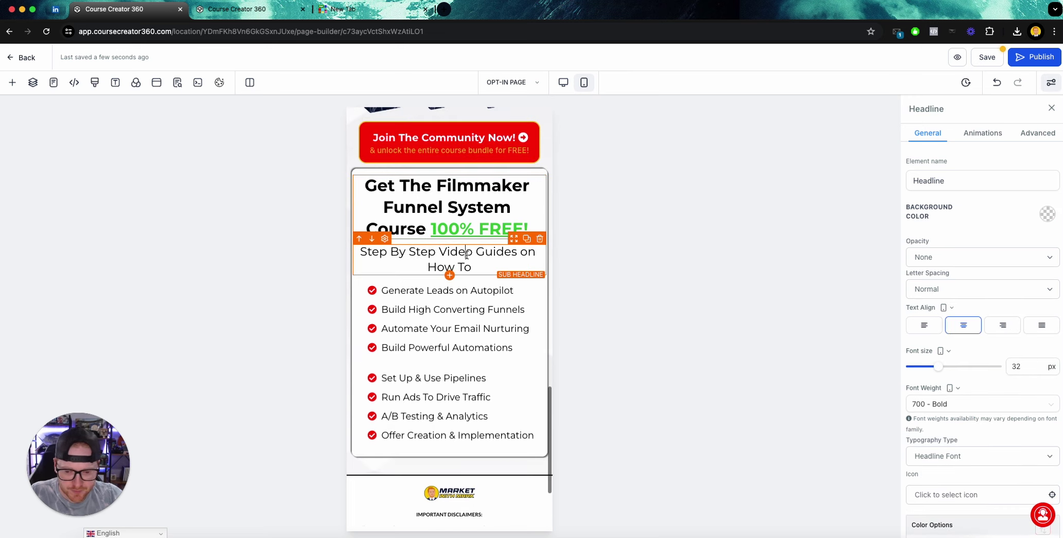
click(448, 258)
double_click(1013, 367)
text(18)
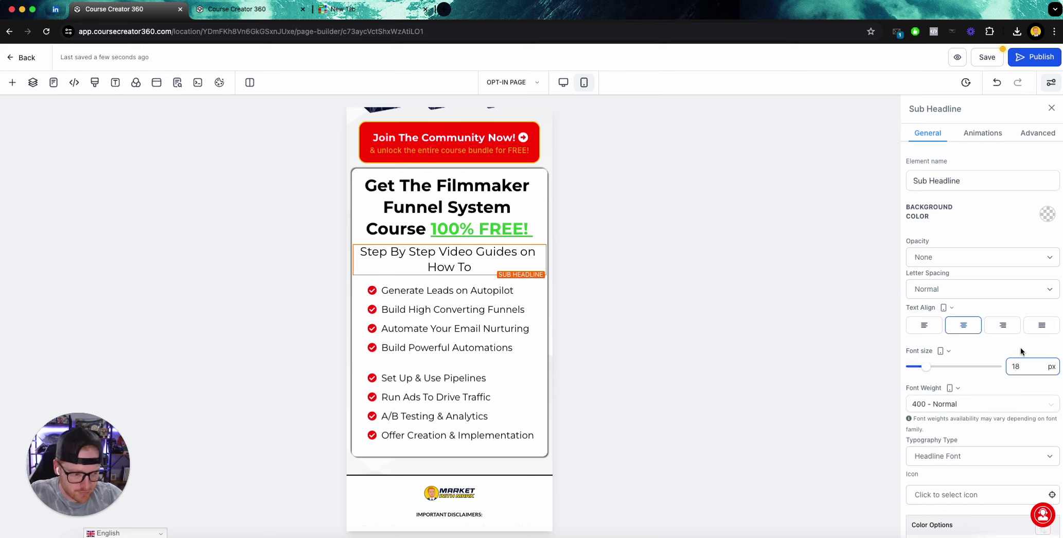
click(960, 350)
Set the mobile font size of both bullet lists in the Filmmaker Funnel System Course box to 15 px.
click(400, 297)
double_click(1015, 367)
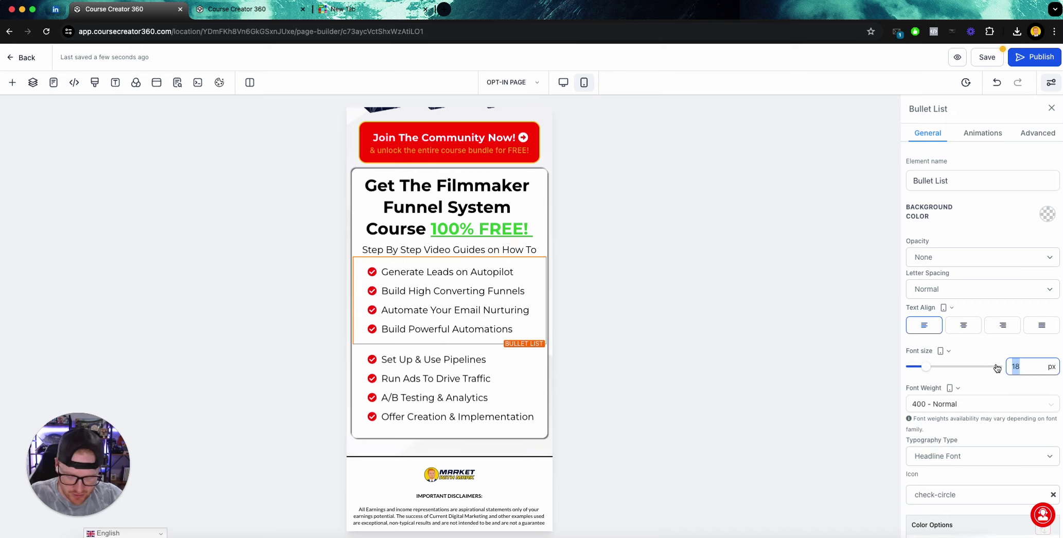
text(15)
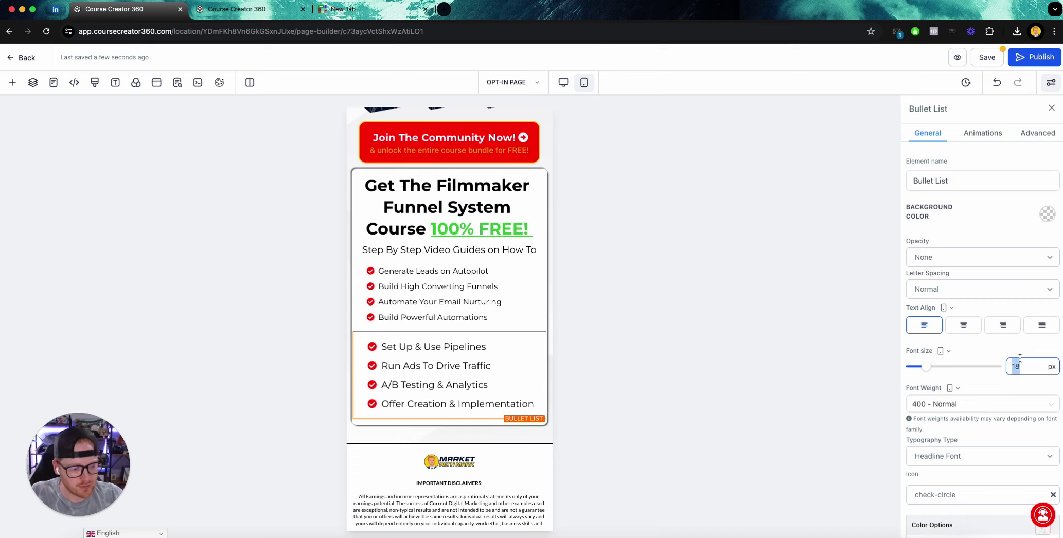
click(507, 268)
Save the opt-in page's mobile changes and switch the page editor to the desktop view.
click(993, 58)
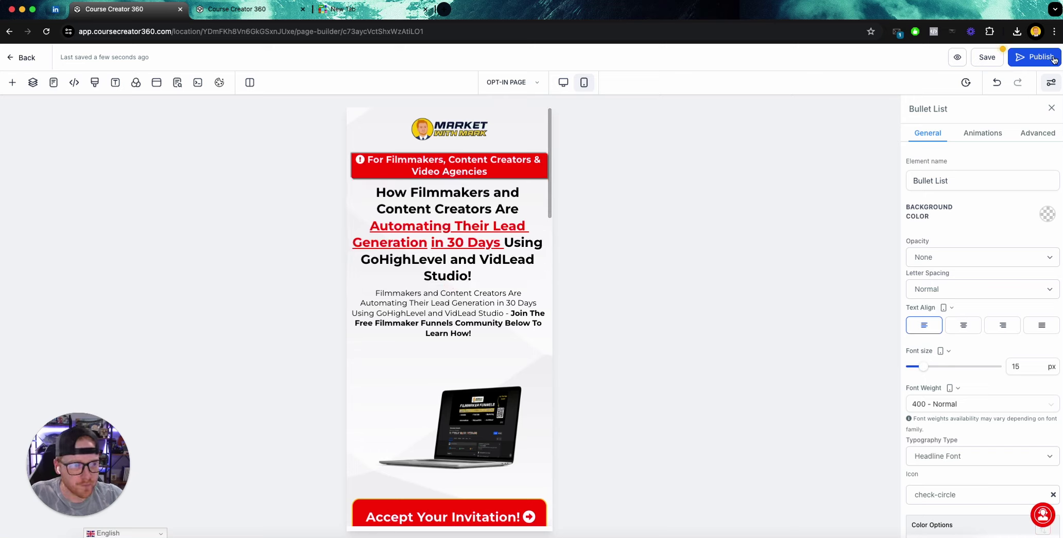
click(989, 58)
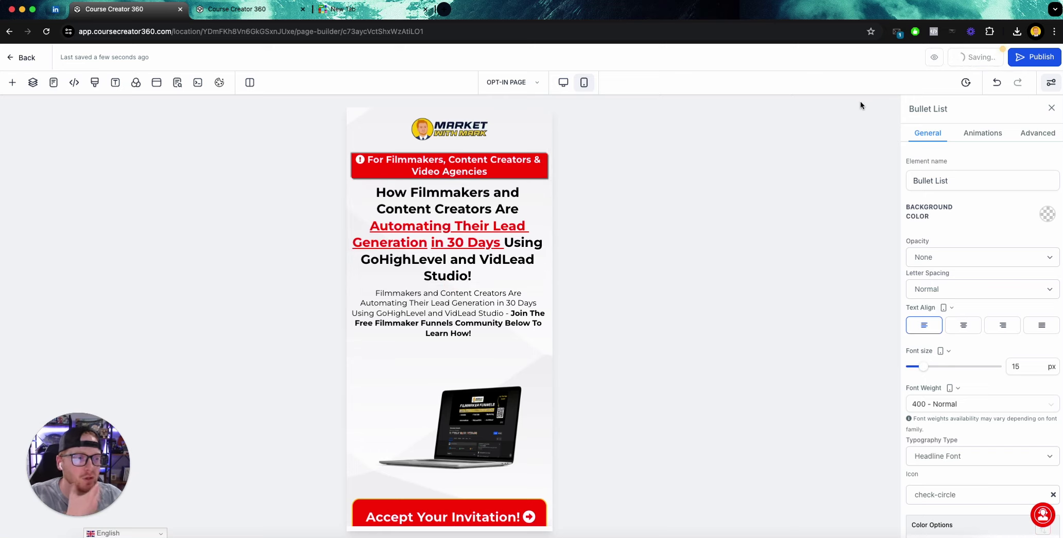
click(563, 85)
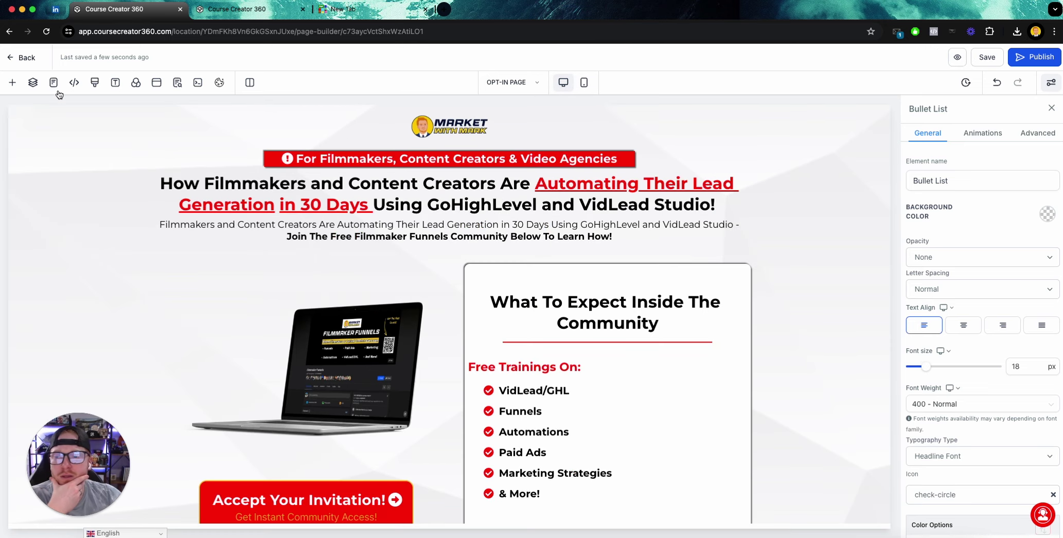
Return to the steps of the FMF Community Funnel and select its THANK YOU PAGE step.
click(15, 61)
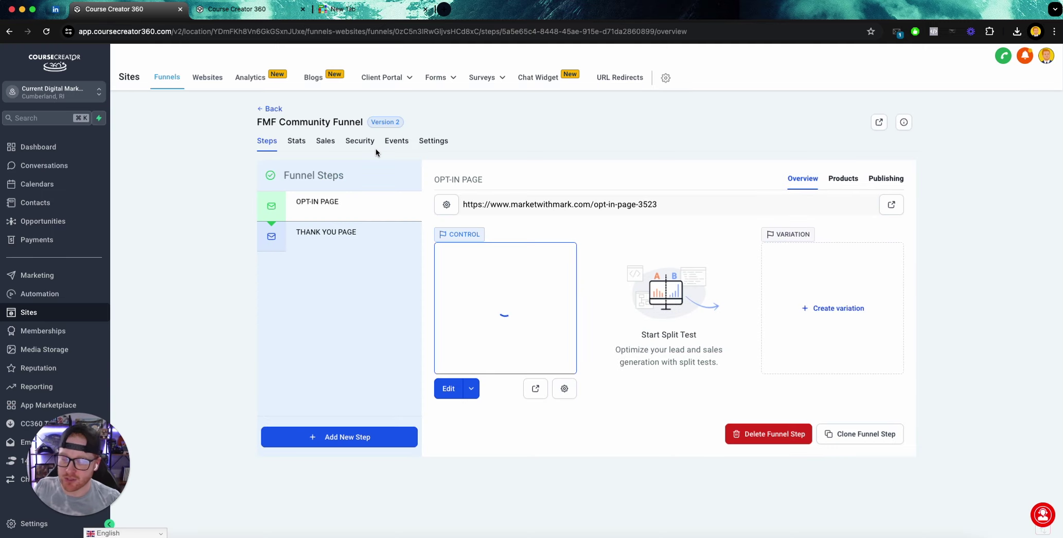
click(329, 242)
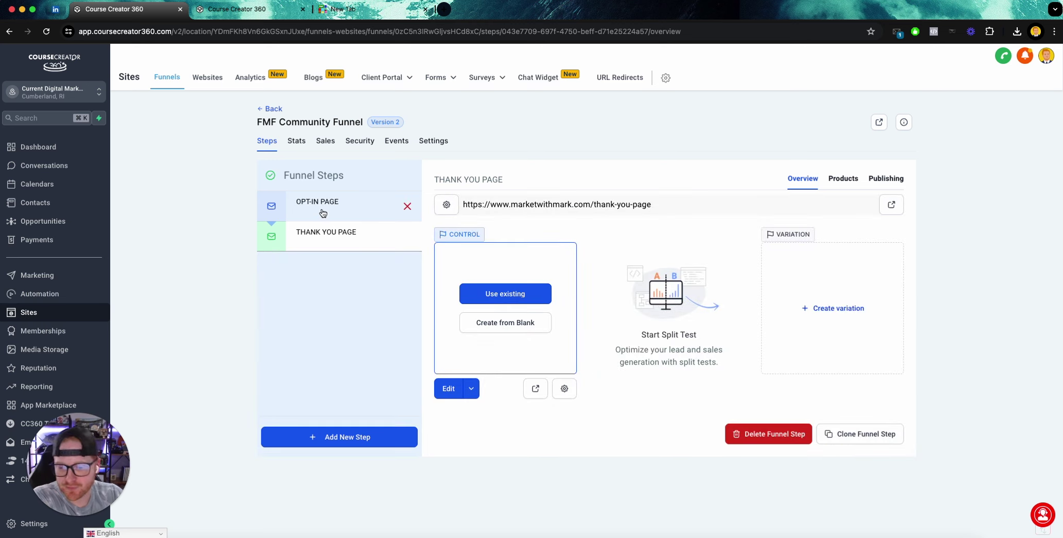
click(510, 294)
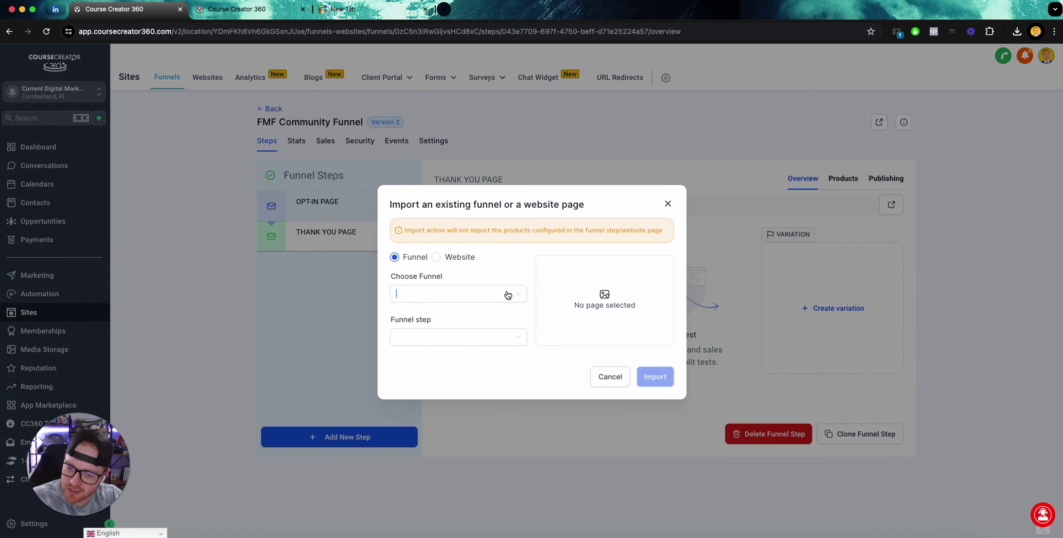
click(506, 295)
click(668, 206)
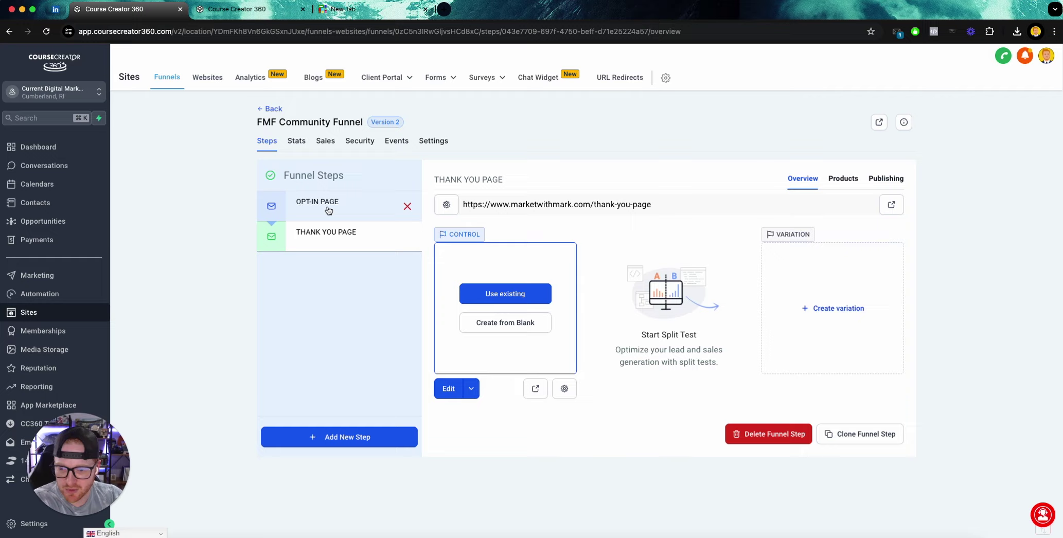
Import the OPT-IN PAGE of the FMF Community Funnel into the THANK YOU PAGE step and open it for editing.
click(508, 293)
click(494, 293)
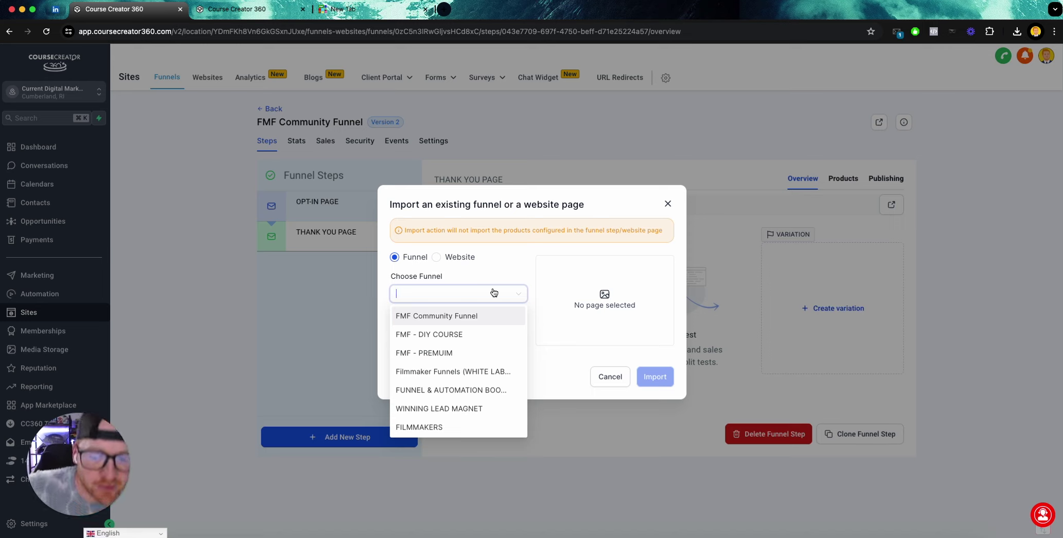
click(411, 316)
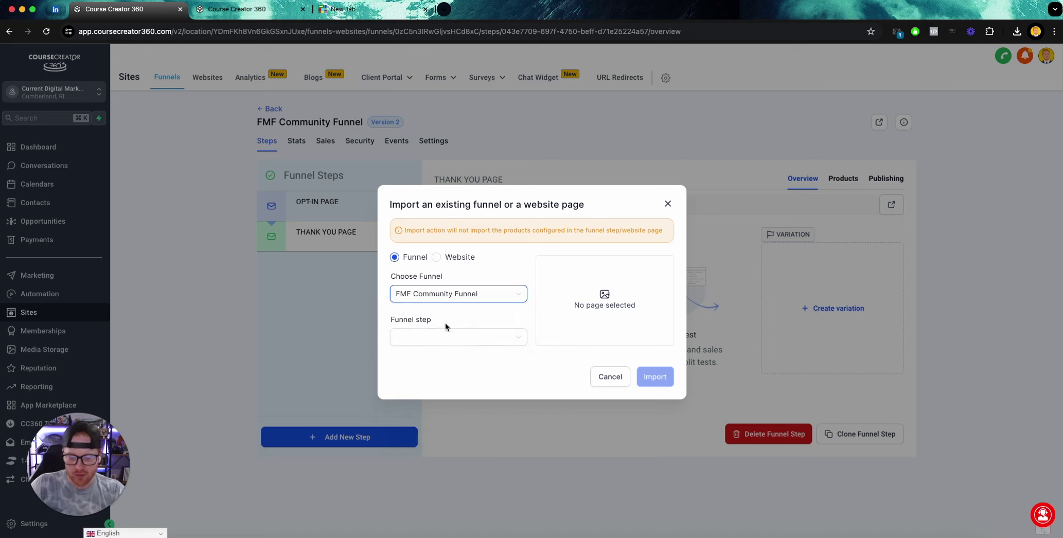
click(448, 341)
click(440, 360)
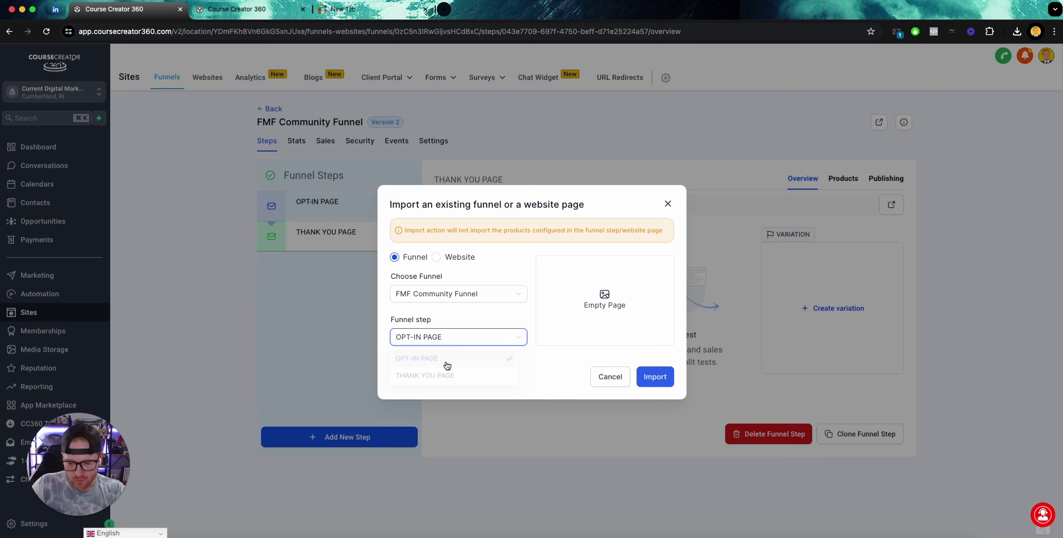
click(653, 376)
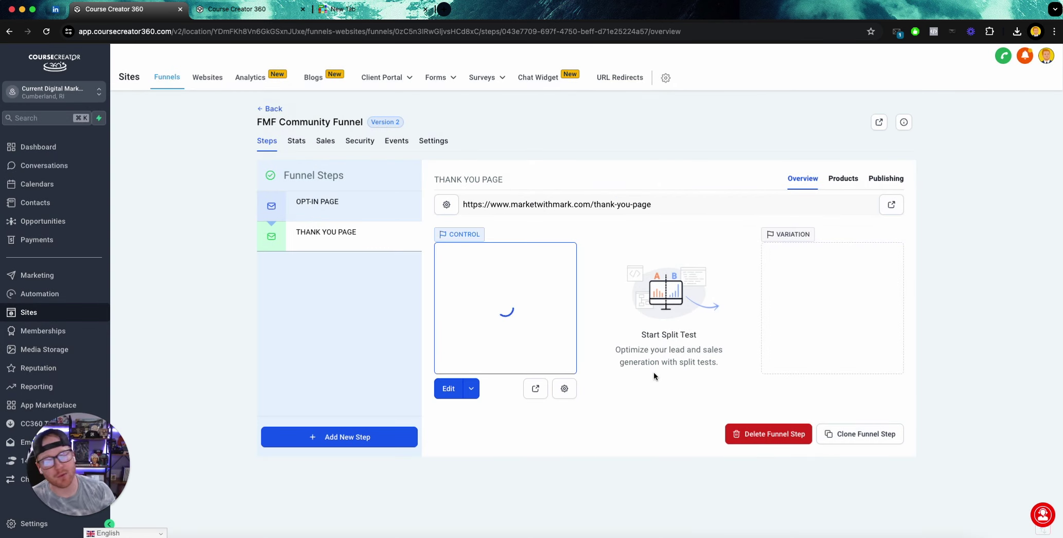
click(454, 394)
click(454, 393)
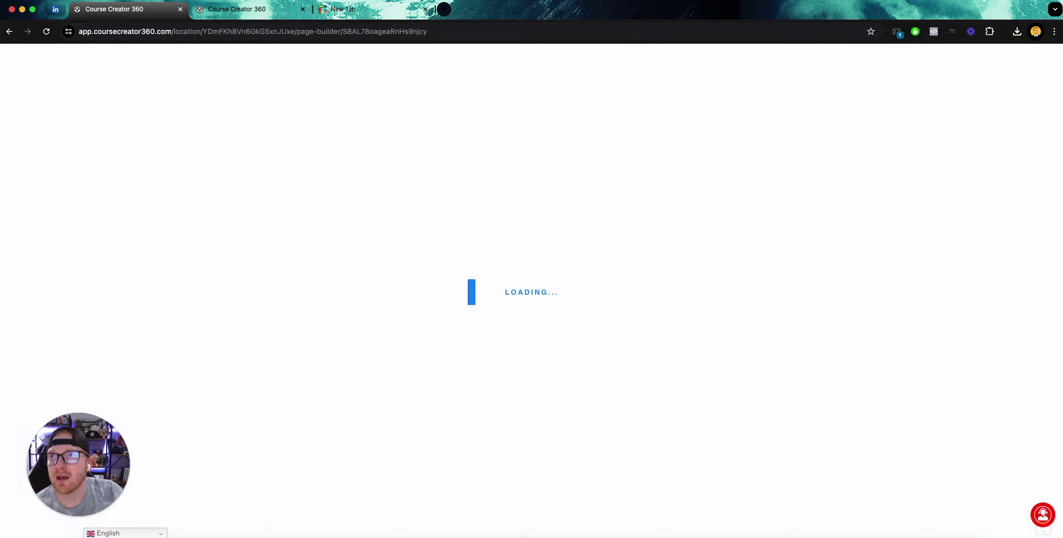
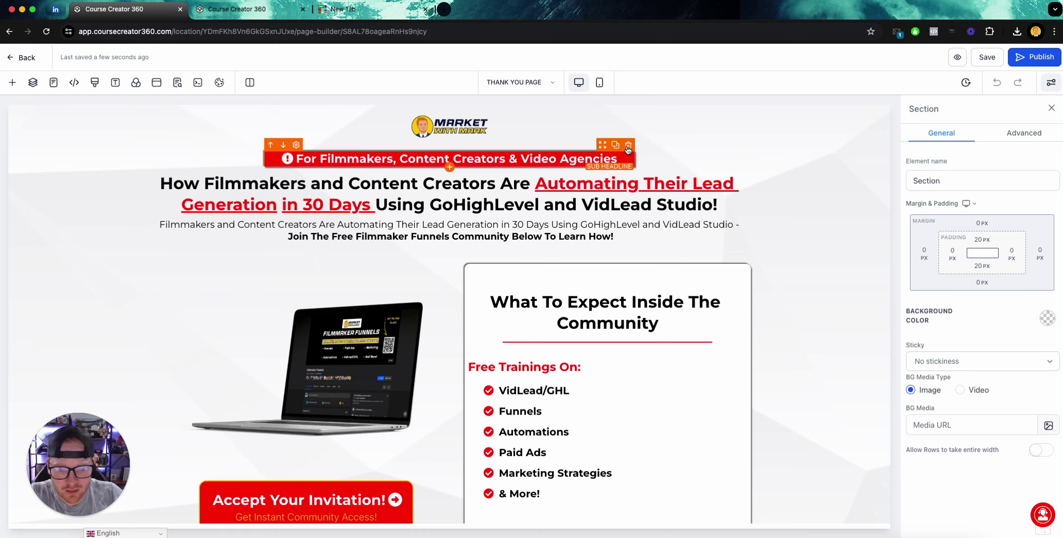
Delete the red banner, the paragraph under the headline, the laptop and community row, the black bio section and the free gift section.
click(629, 149)
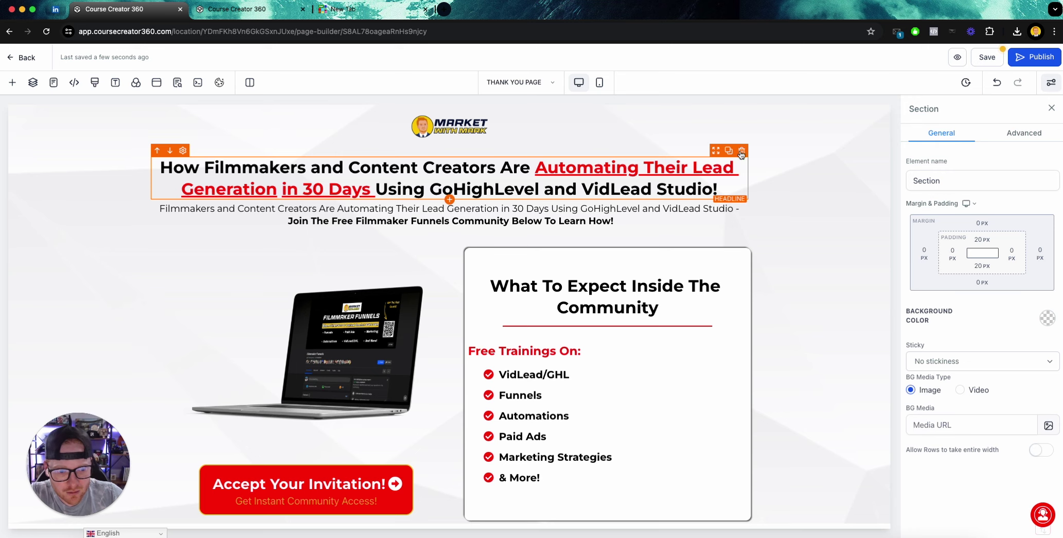
click(741, 201)
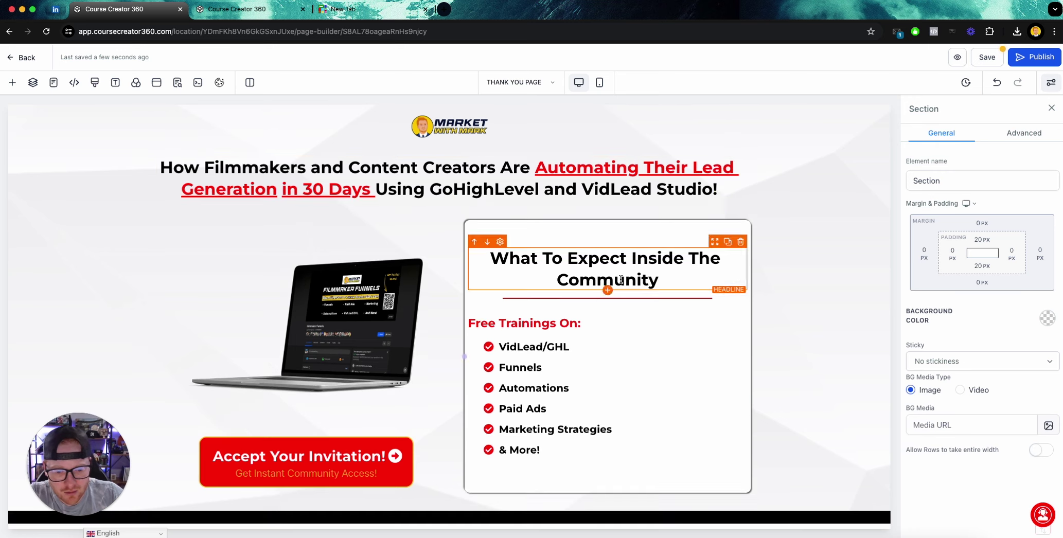
click(745, 210)
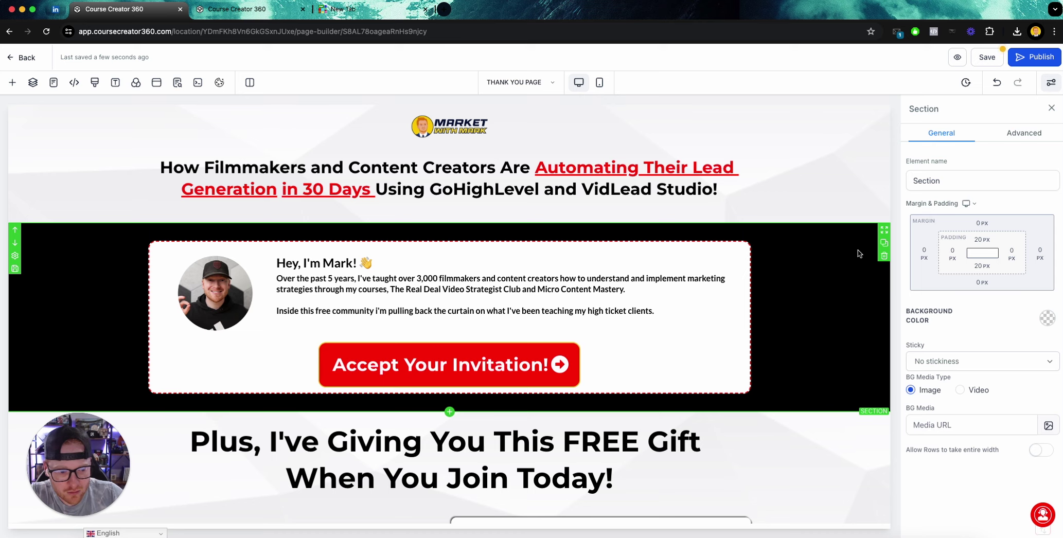
click(885, 257)
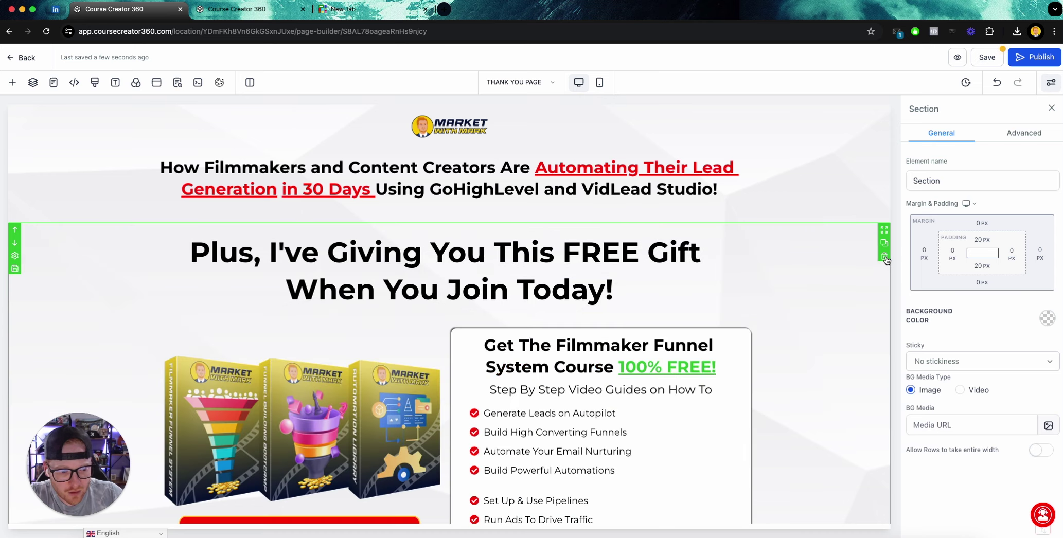
click(885, 258)
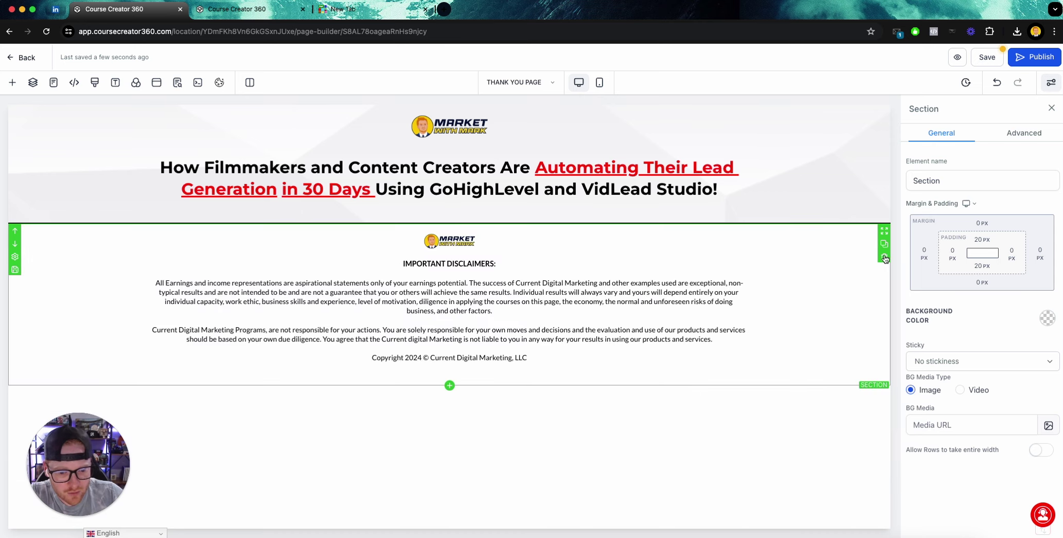
Replace the headline text with "You're 1 Step Away From Joining The Community!".
click(450, 200)
triple_click(397, 179)
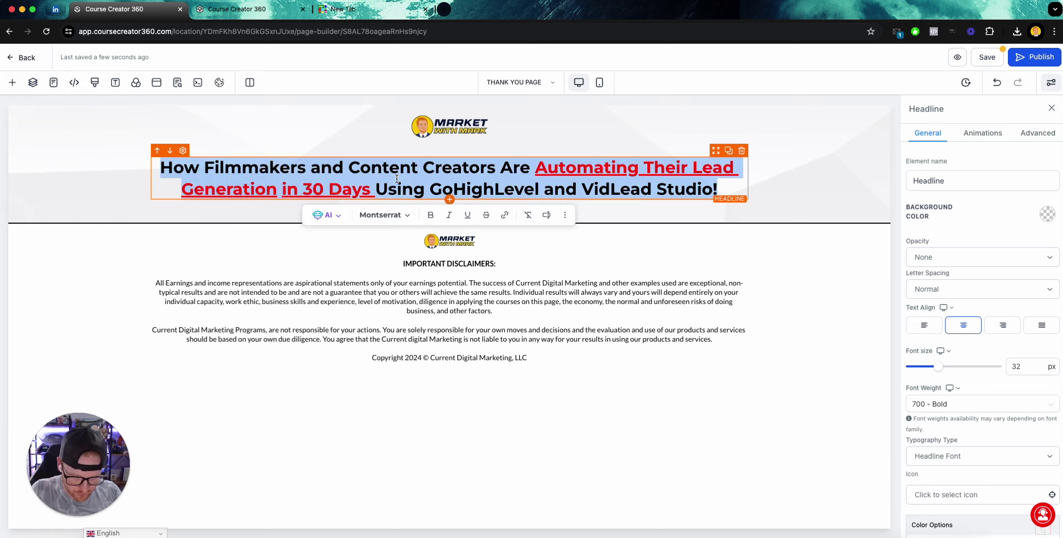
text(You're )
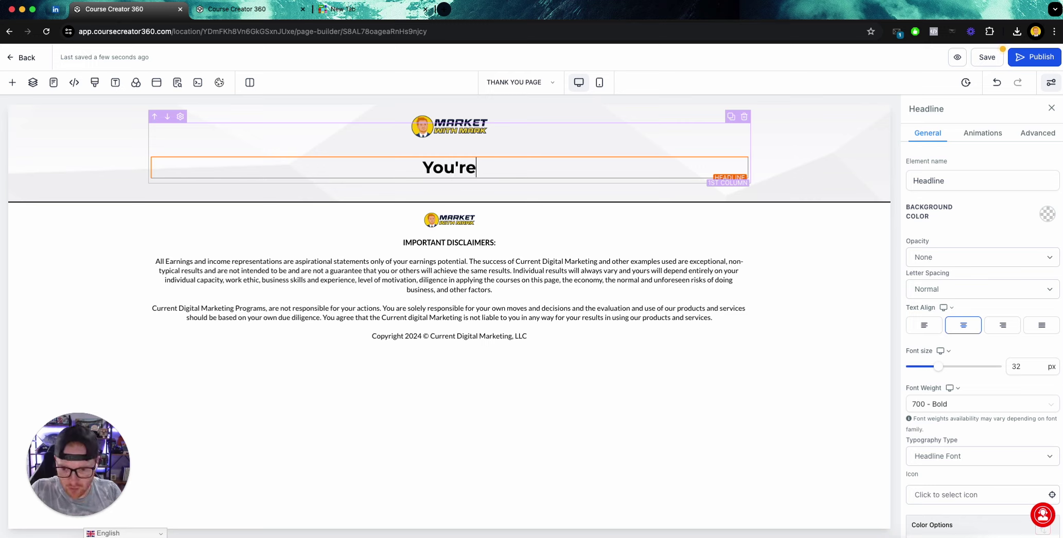
text(1 Step )
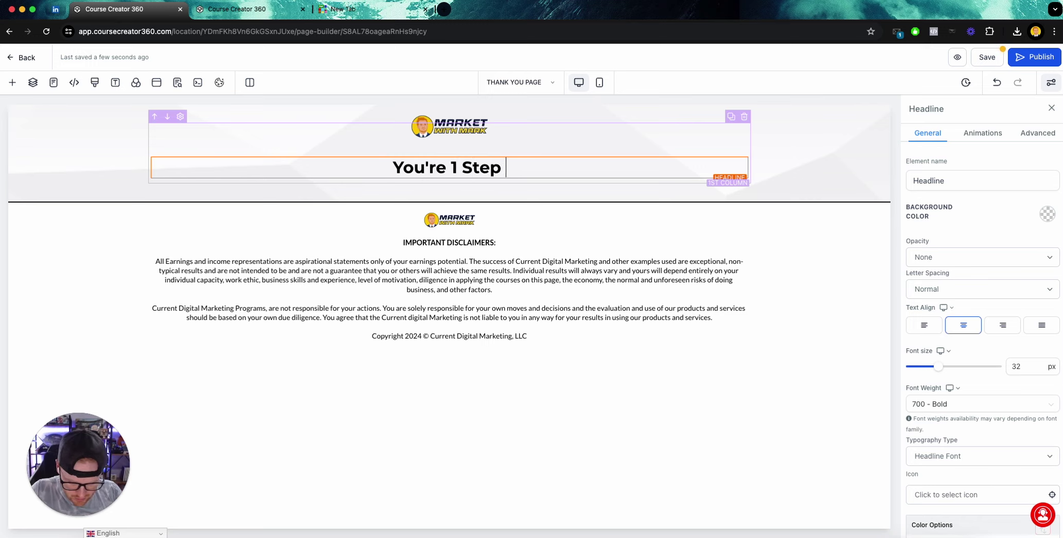
text(Away From Joi)
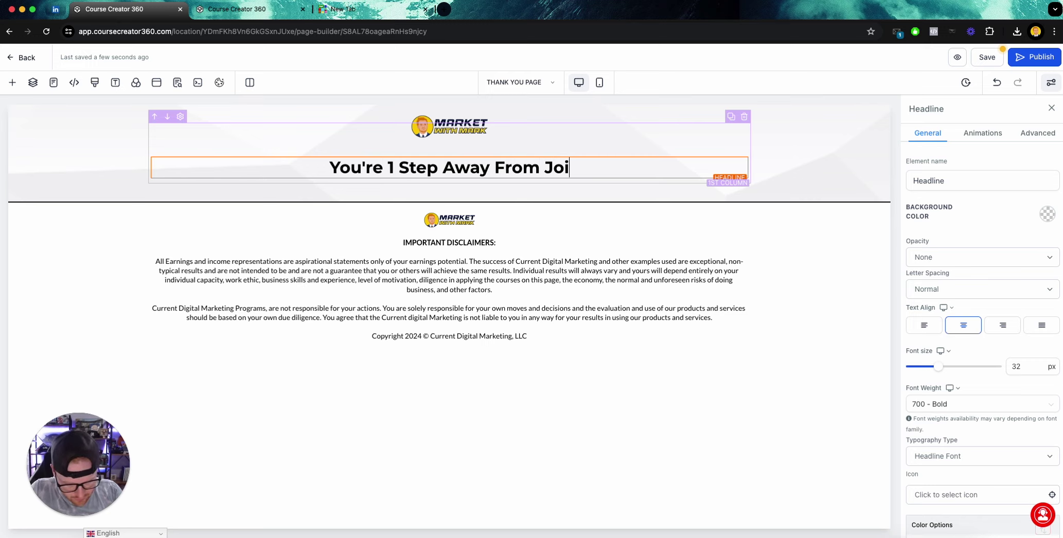
key(BackSpace)
text(ining The)
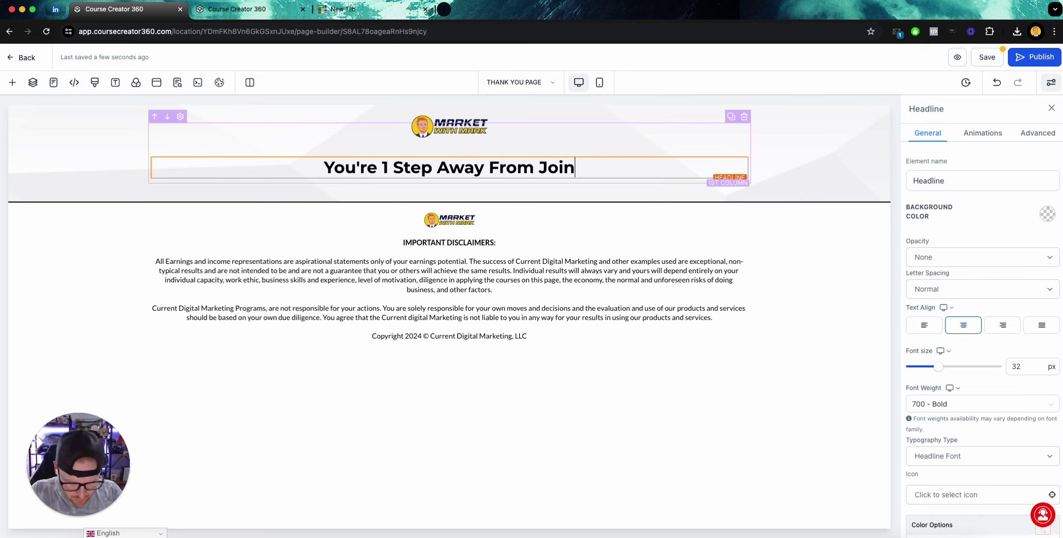
text(mmunity!)
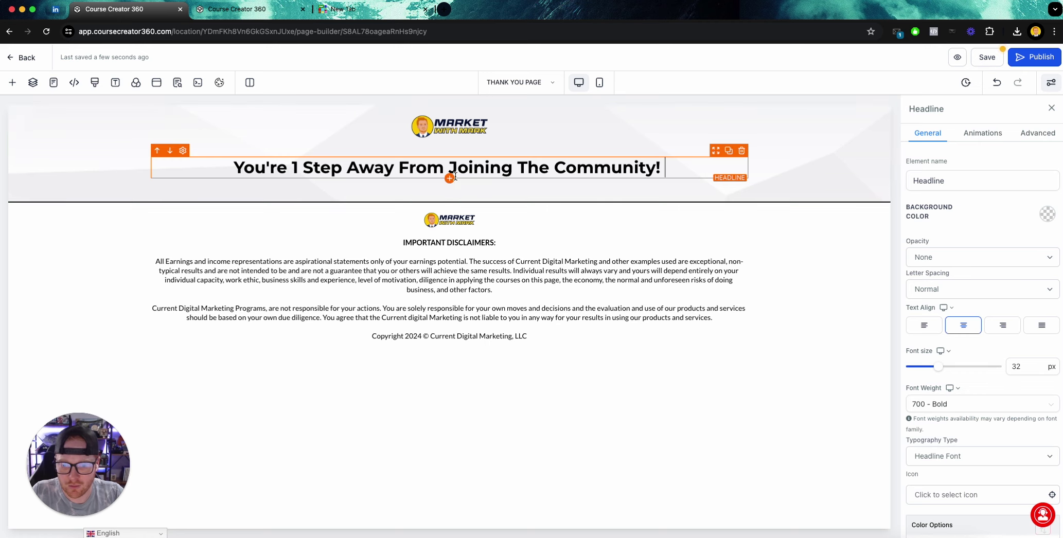
Add a button element directly below the headline and give it the saved bright red background color.
click(450, 179)
drag(142, 334, 514, 183)
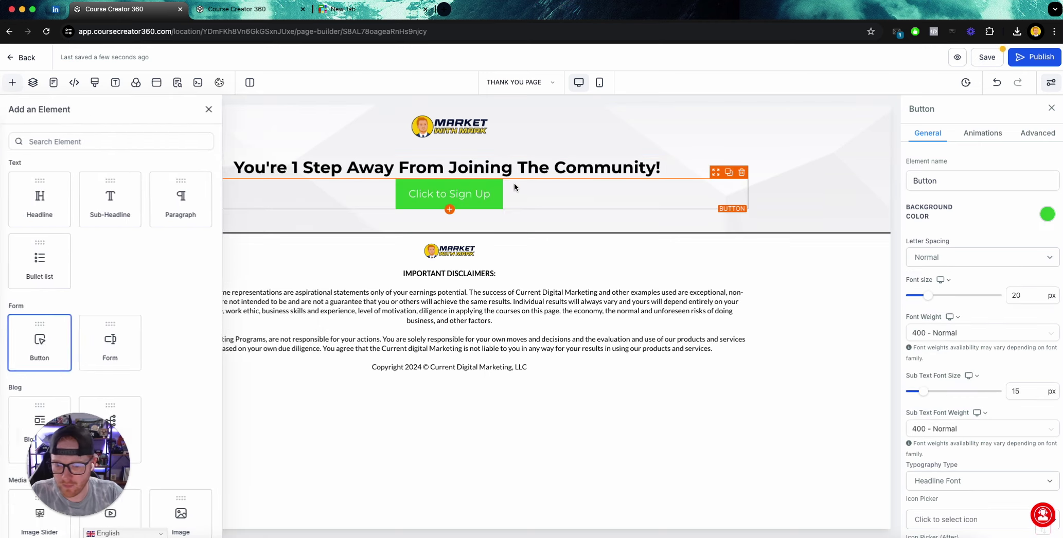
click(1048, 214)
click(973, 281)
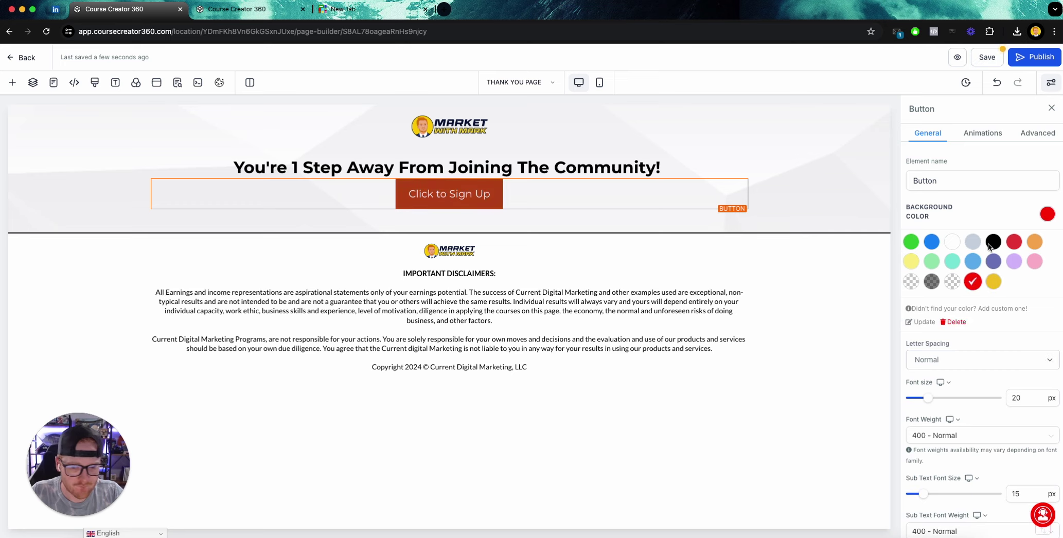
Give the button a full border in the saved golden yellow color with a 15px border radius.
click(1038, 133)
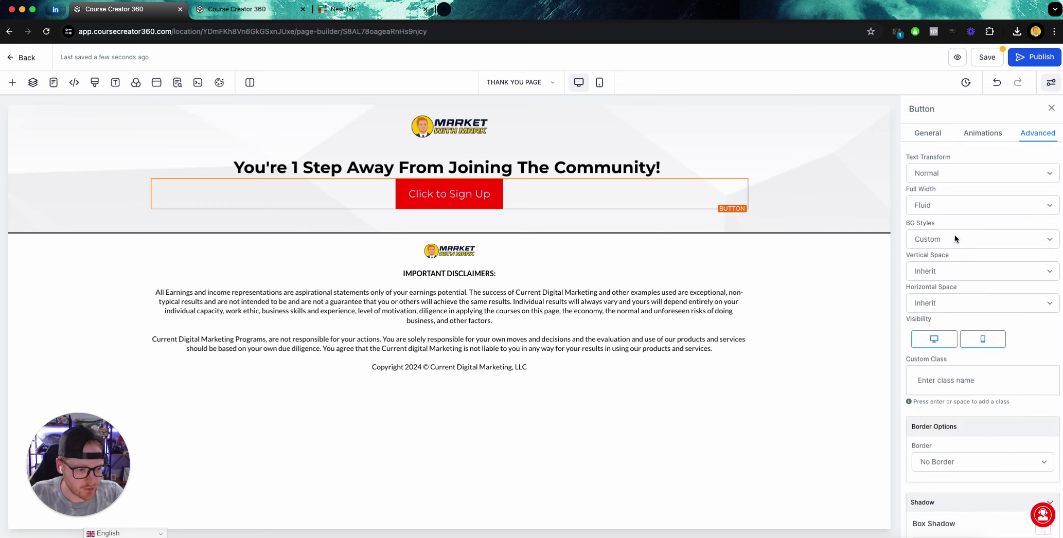
scroll(932, 190, down, 4)
click(945, 369)
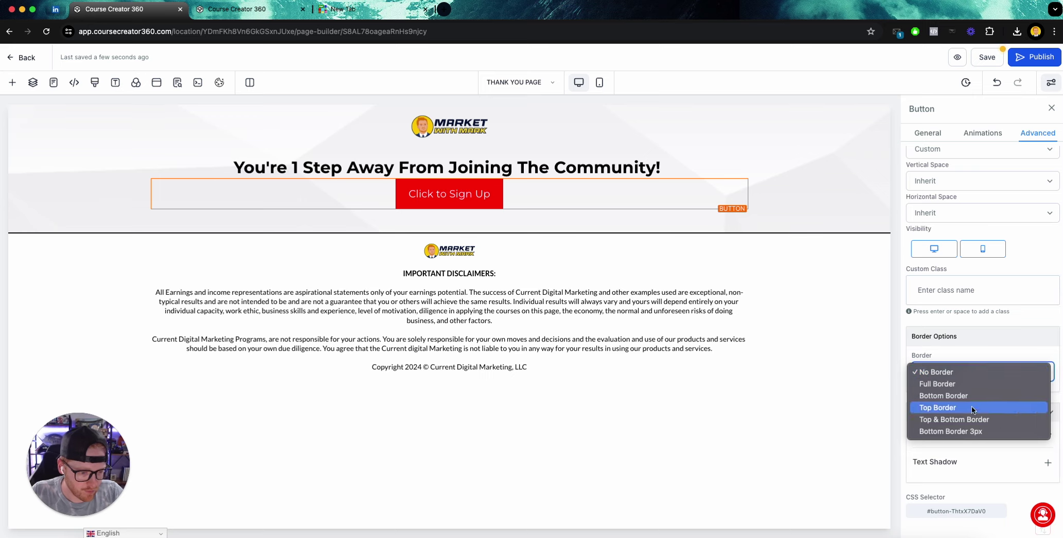
click(953, 384)
scroll(1026, 393, down, 2)
click(1042, 411)
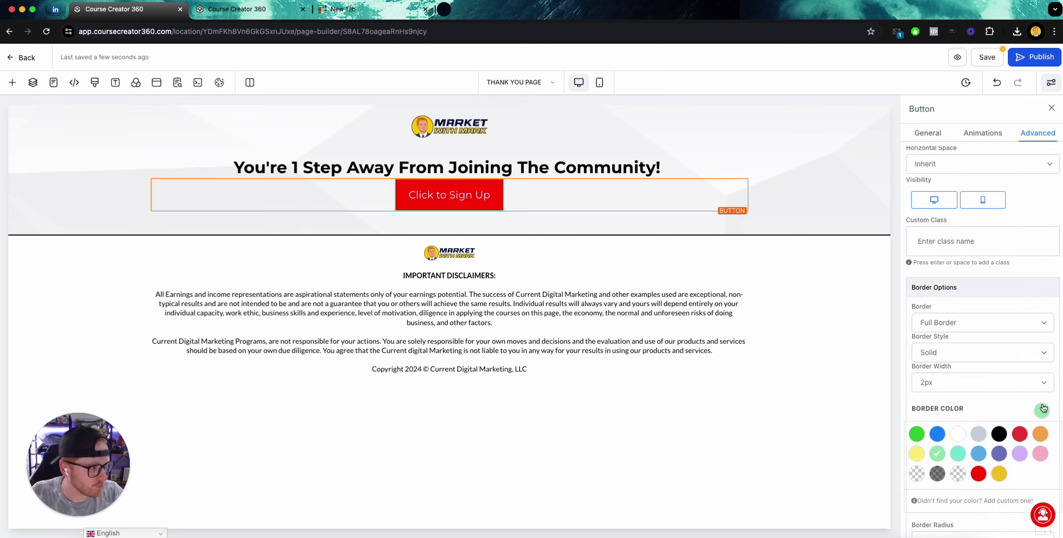
click(1000, 472)
scroll(954, 371, down, 3)
click(954, 392)
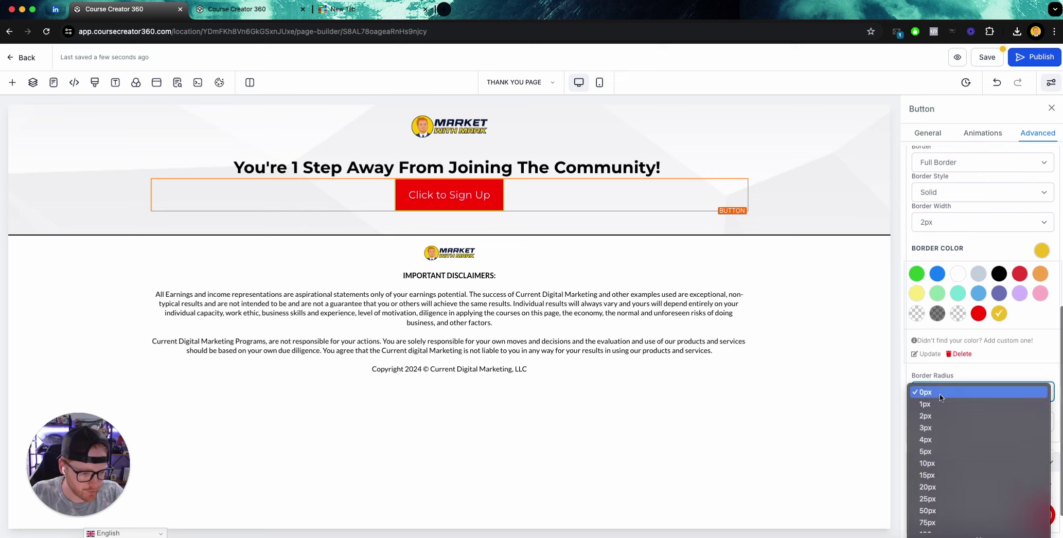
click(970, 475)
Add the arrow-alt-circle-right icon after the button's text and set the button's font weight to 700 - Bold.
click(928, 132)
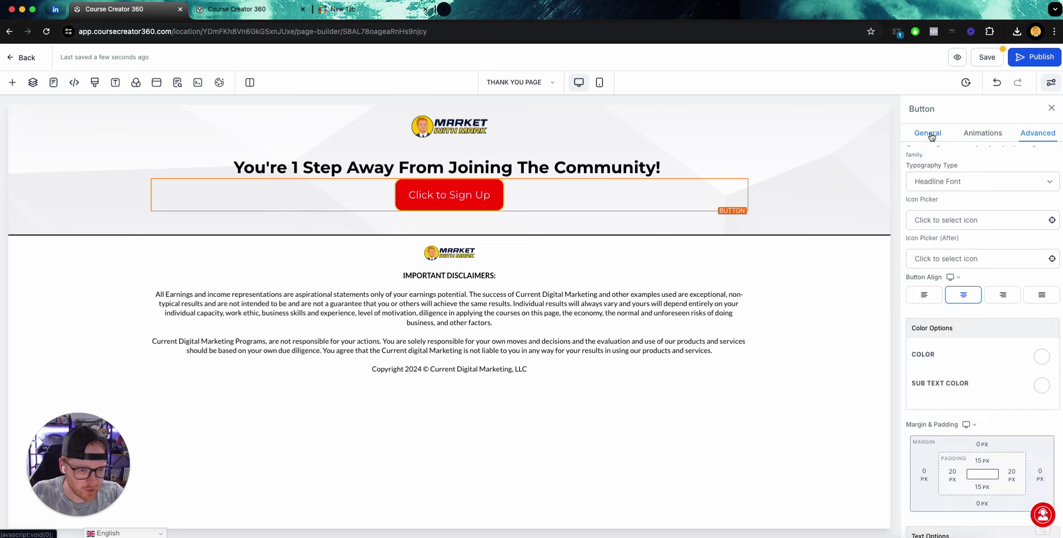
click(981, 258)
click(951, 283)
text(arrow)
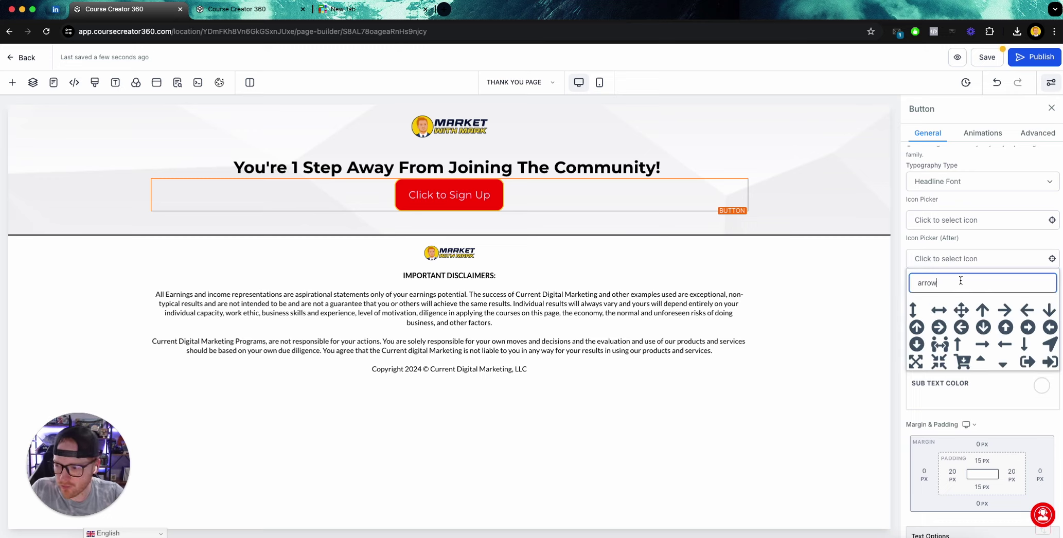
click(1028, 327)
scroll(995, 264, up, 5)
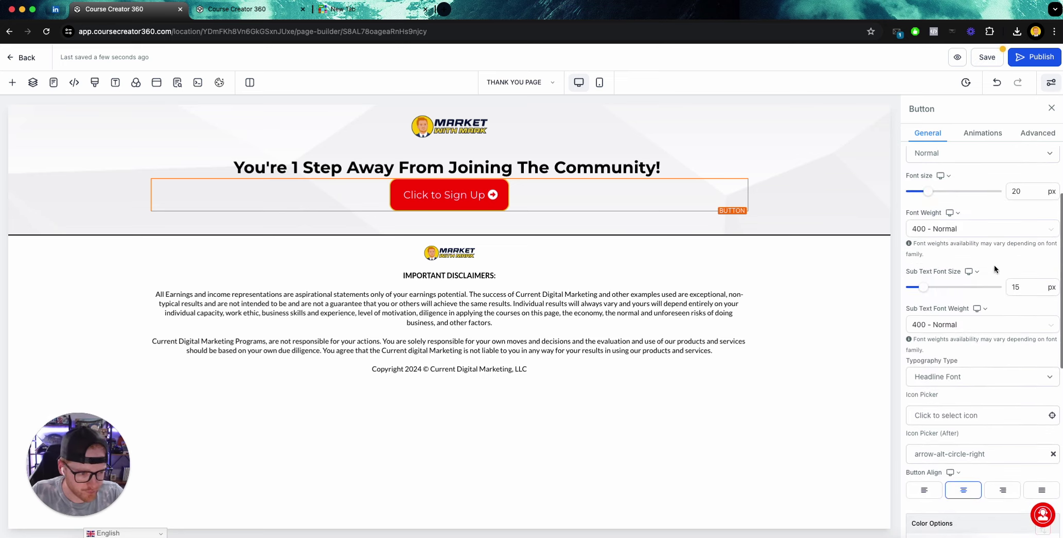
click(967, 228)
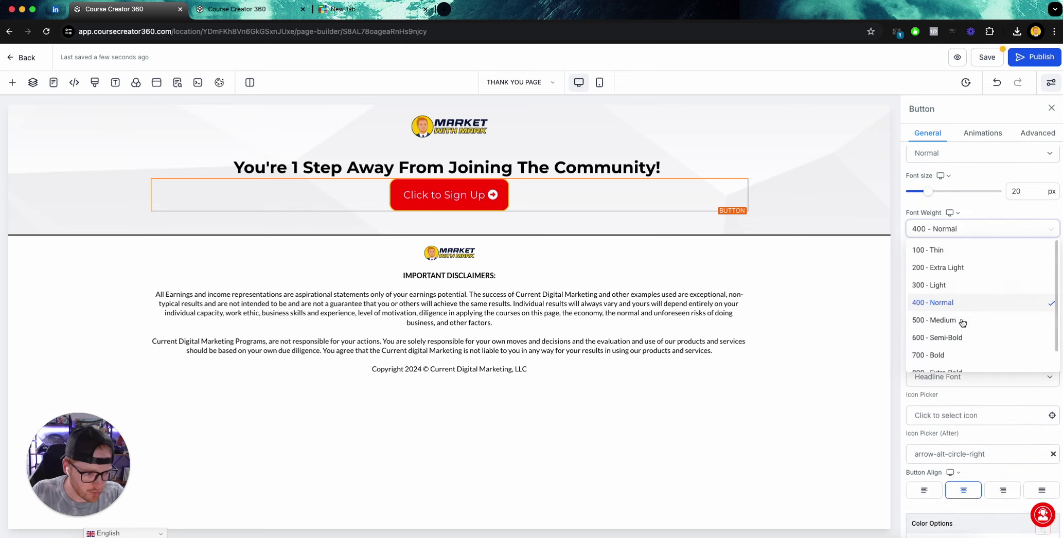
click(944, 341)
Change the button's text to "CLICK HERE TO JOIN!".
scroll(942, 360, down, 10)
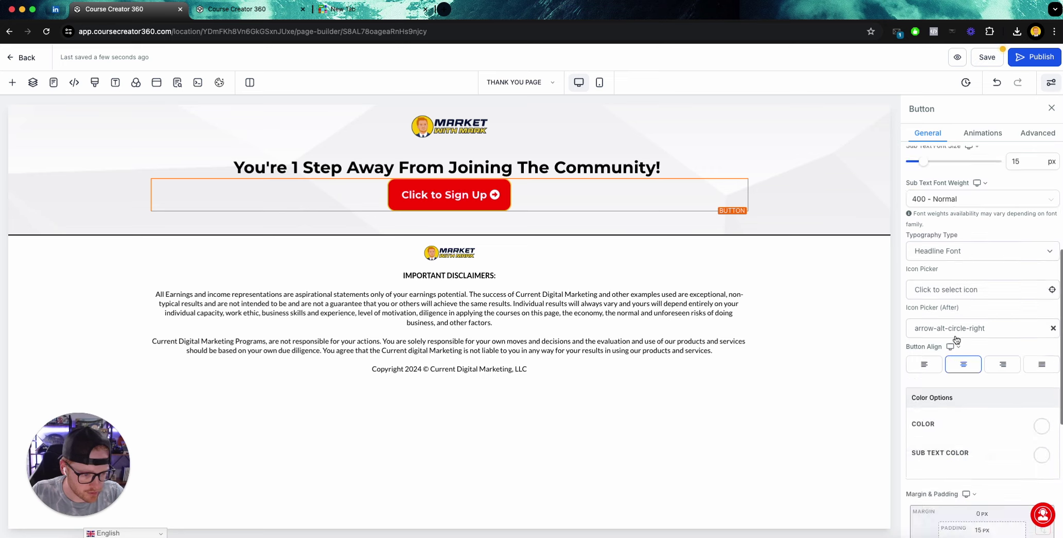
triple_click(934, 377)
text(C)
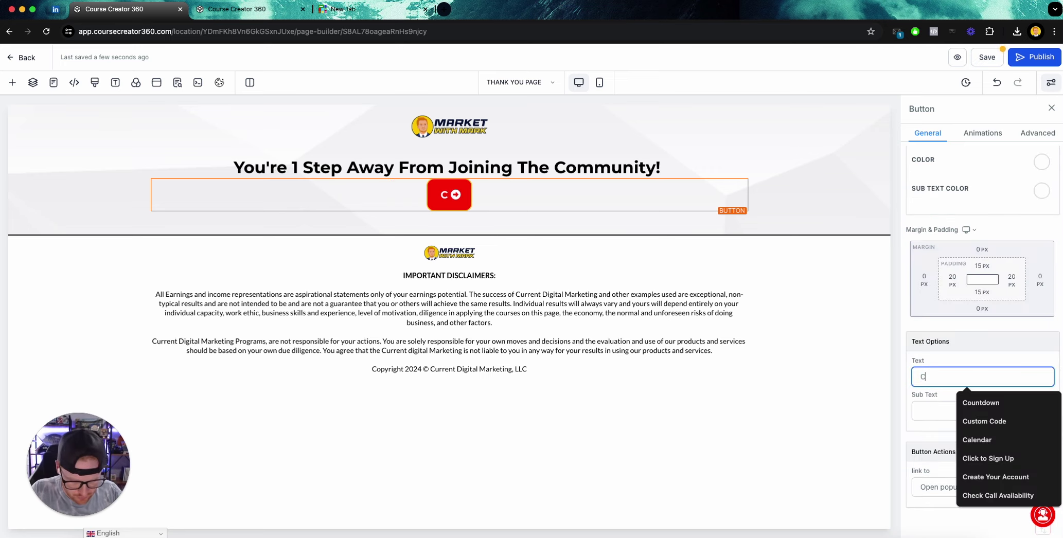
text(LICK HERE TO JOIN!)
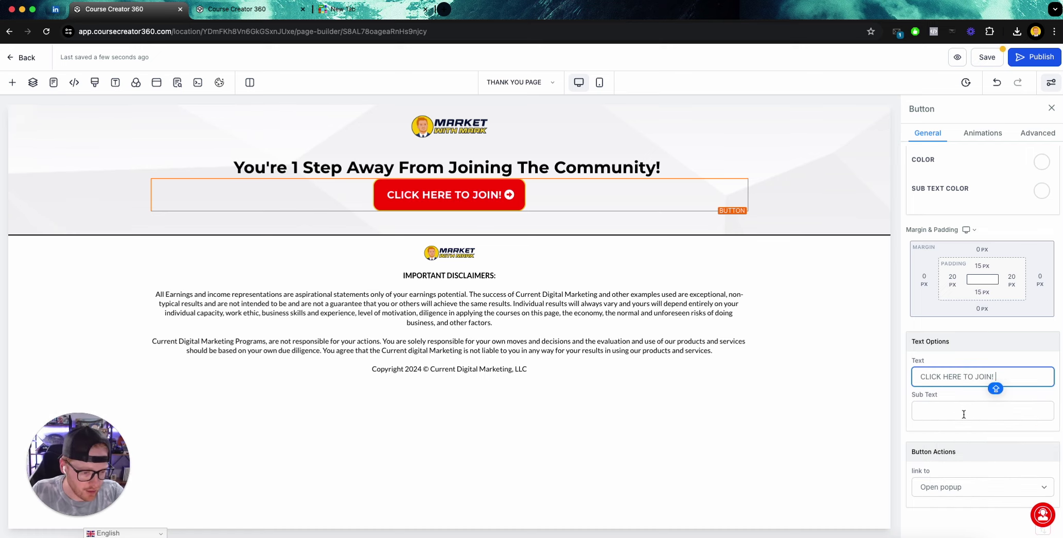
Link the button to a website URL, paste the copied Facebook group address and have it open in a new tab.
click(952, 487)
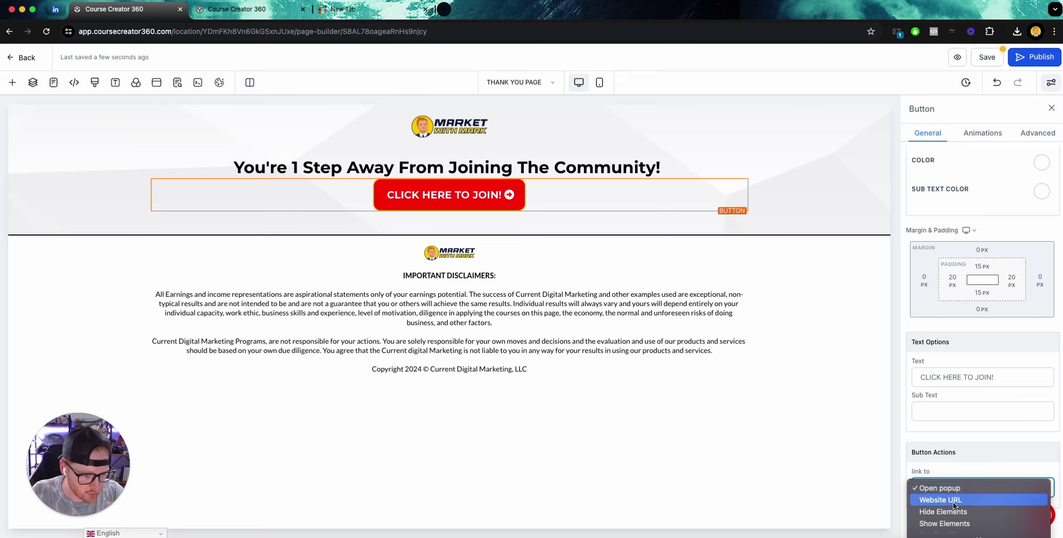
click(954, 500)
key(super+Tab)
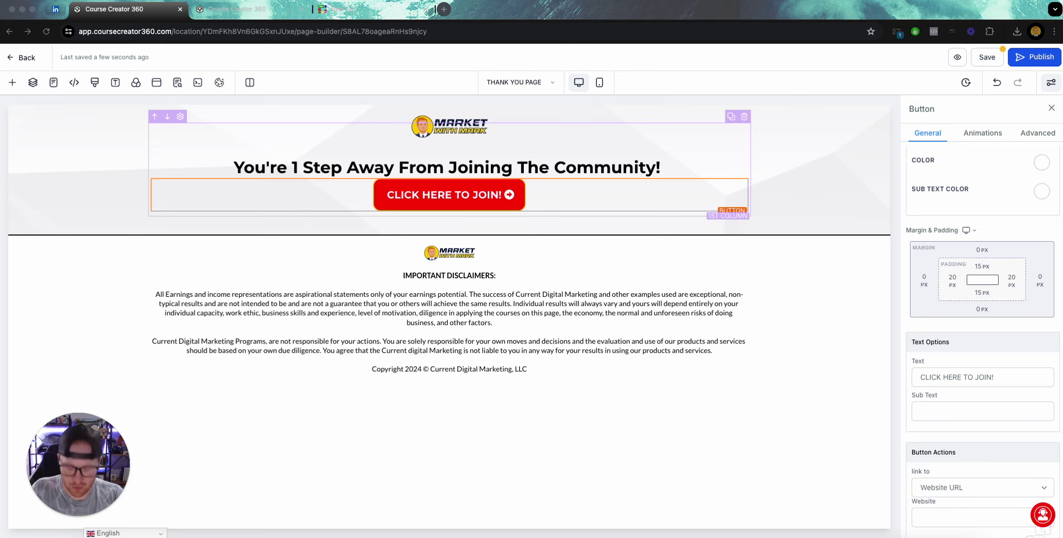
click(967, 516)
right_click(967, 517)
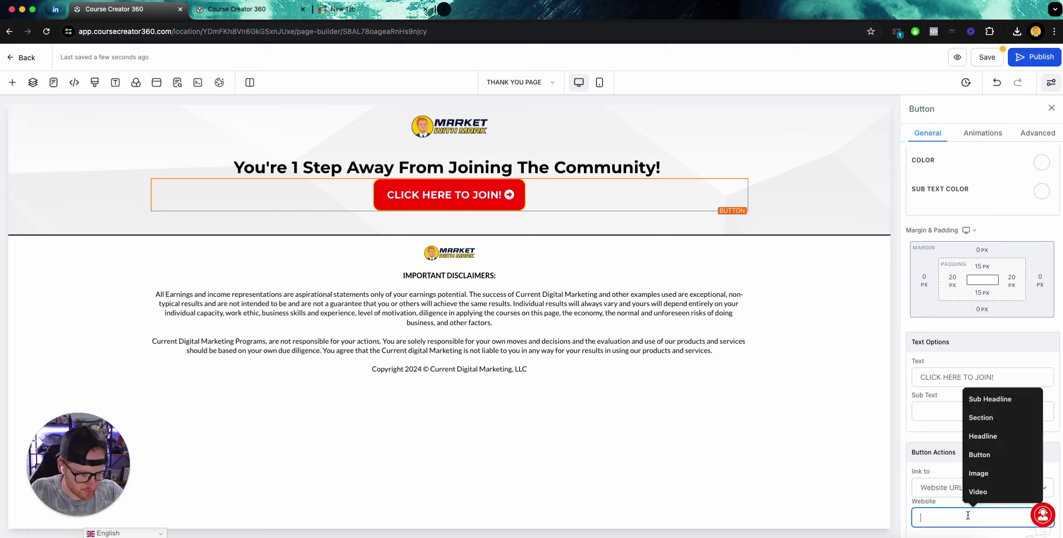
click(947, 478)
click(1035, 488)
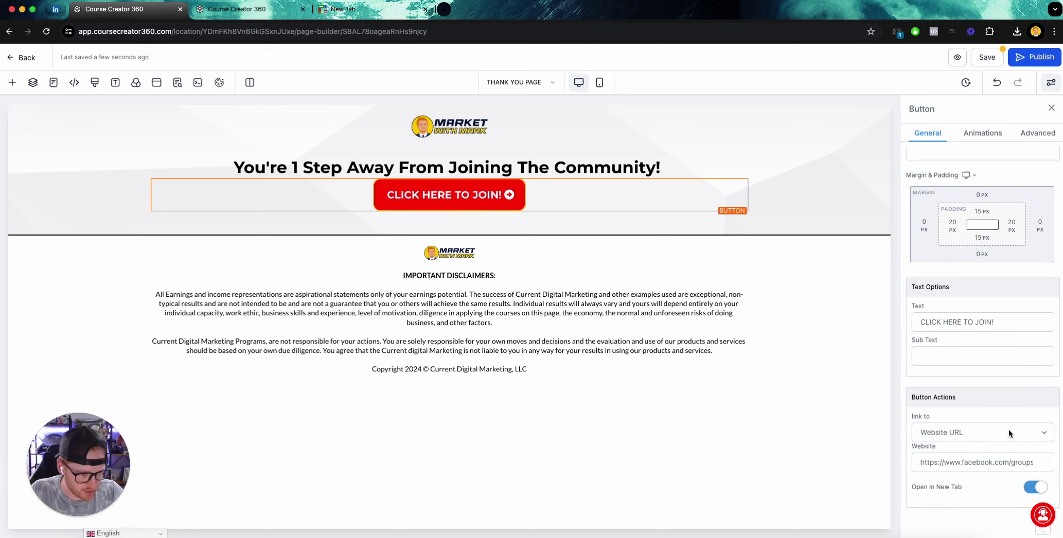
Set the button's top margin to 11 px to space it from the headline.
scroll(1002, 407, up, 10)
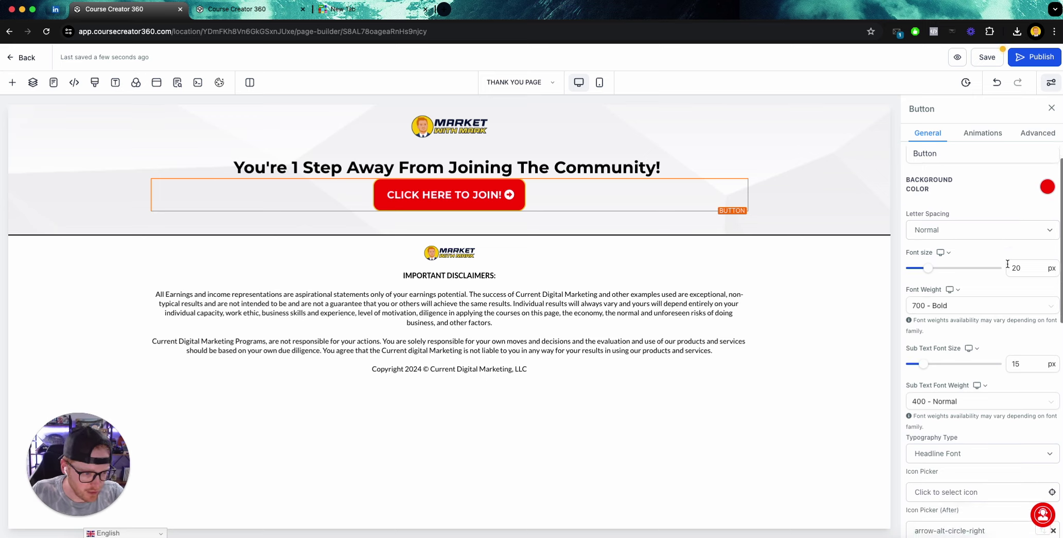
scroll(988, 319, down, 10)
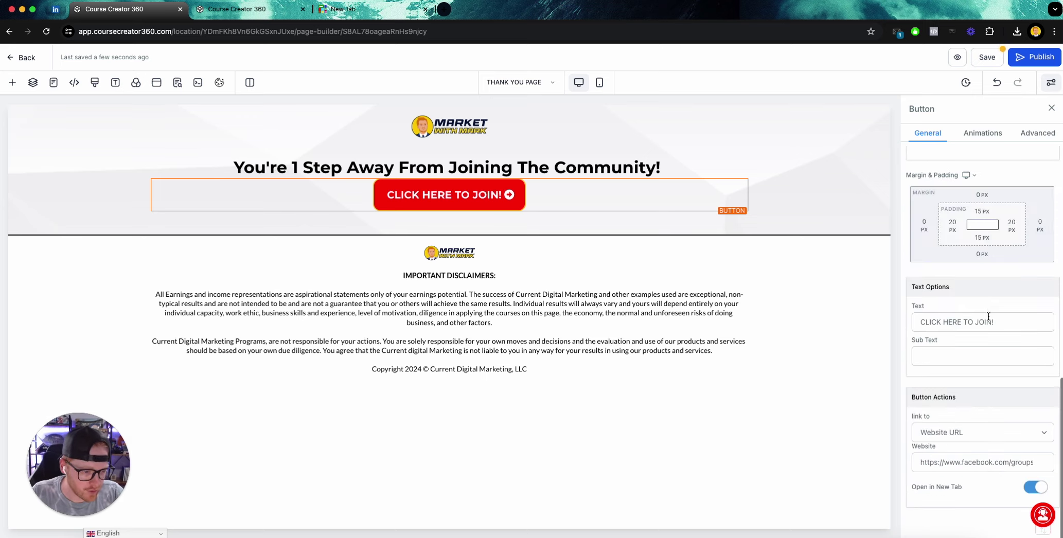
click(983, 195)
drag(908, 219, 961, 223)
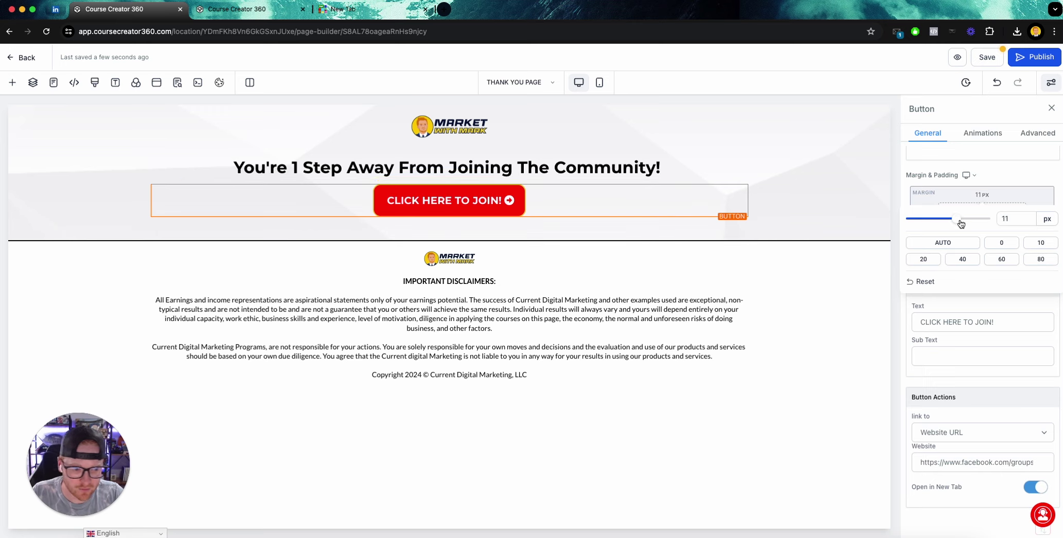
click(993, 319)
Set the join button's font size to 55 px.
scroll(987, 300, up, 10)
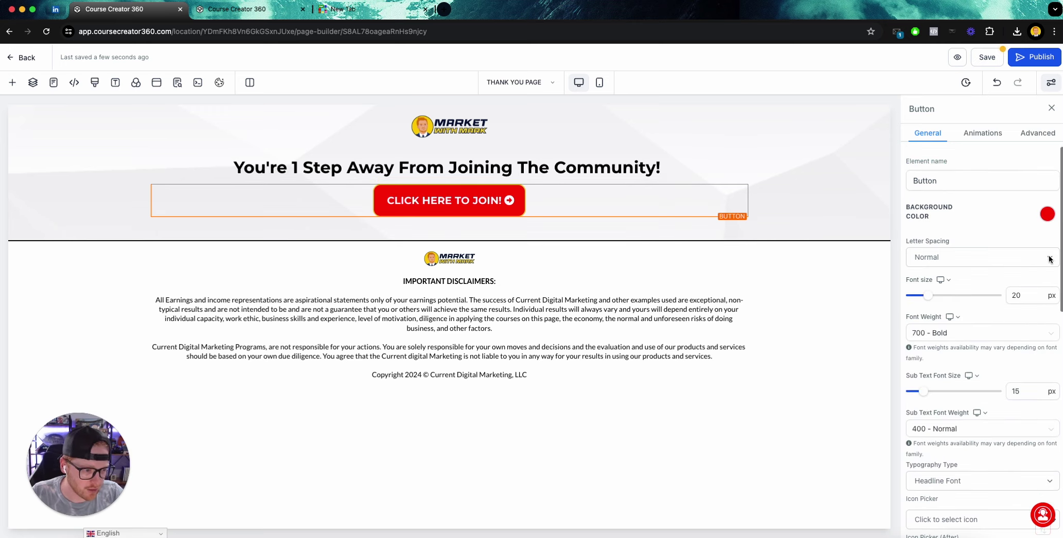
click(1025, 297)
drag(1025, 297, 995, 302)
text(55)
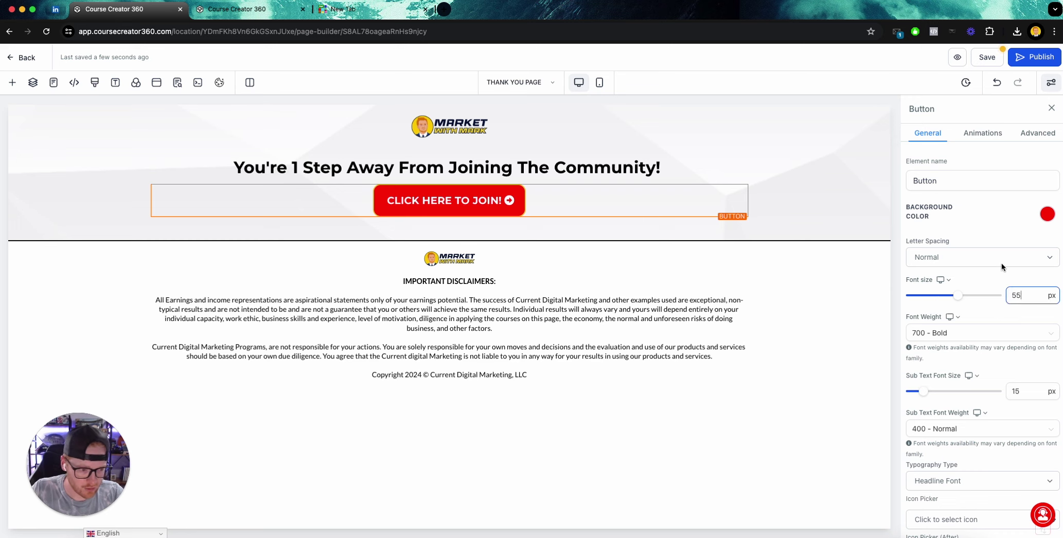
click(1002, 259)
click(990, 238)
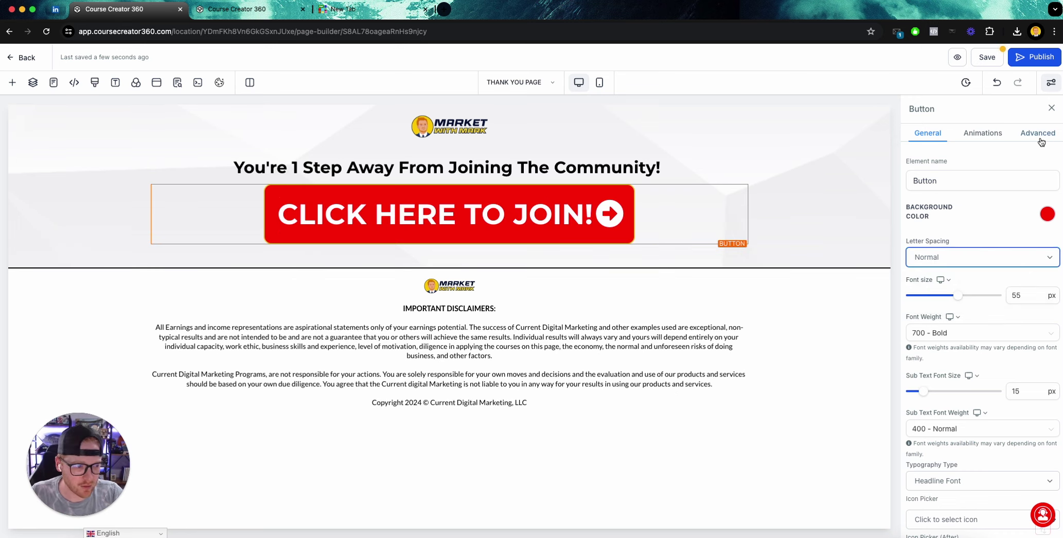
Set the font size of the "You're 1 Step Away From Joining The Community!" headline to 55 px.
click(566, 165)
double_click(567, 165)
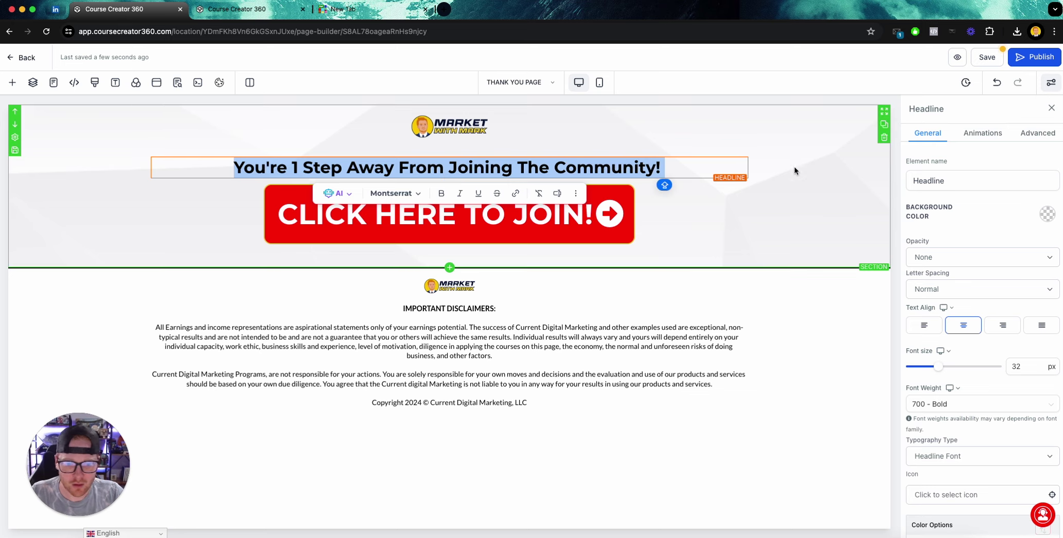
double_click(1016, 366)
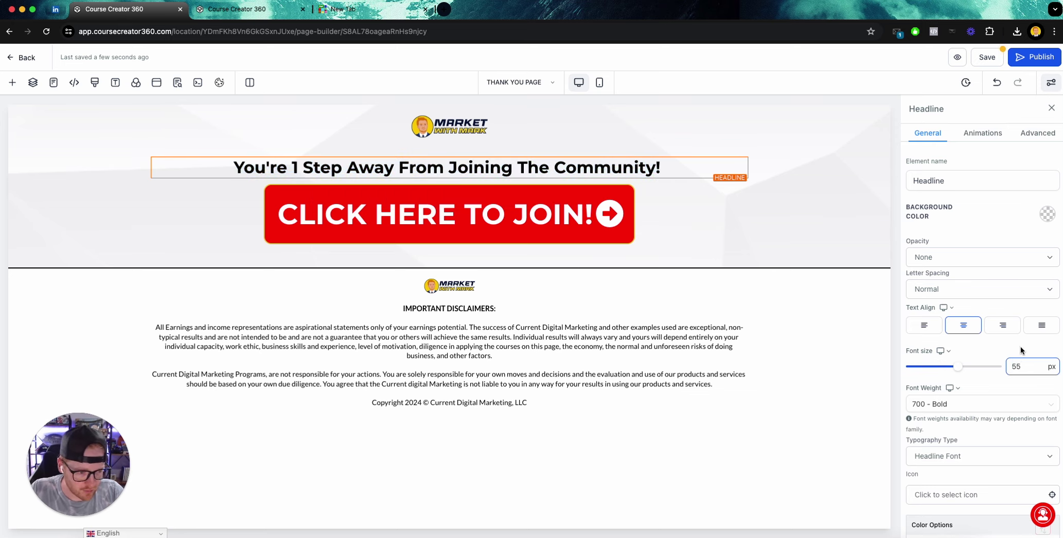
text(55)
click(783, 191)
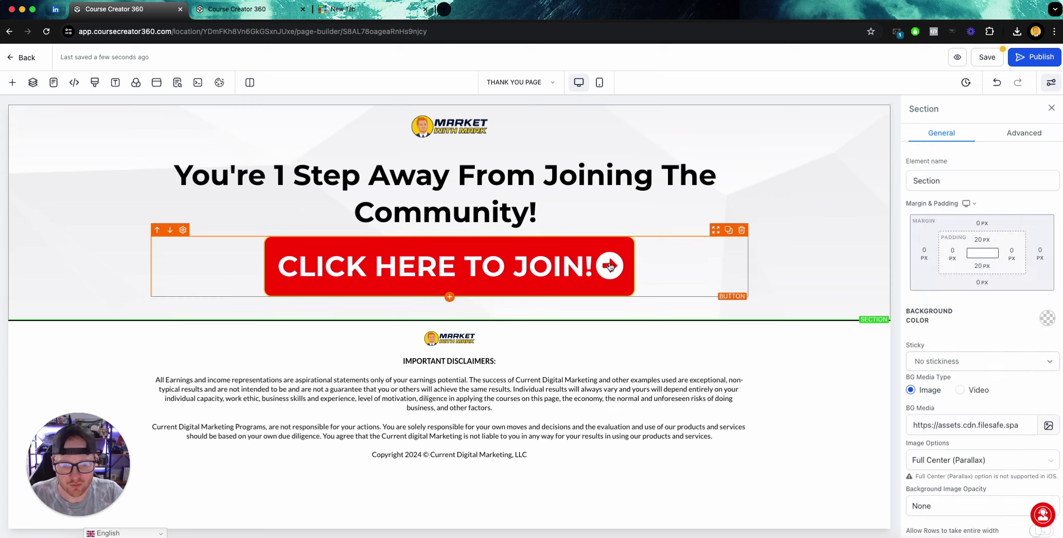
Add a video element below the join button and set its video type to Hosted Video.
click(449, 298)
scroll(206, 360, down, 3)
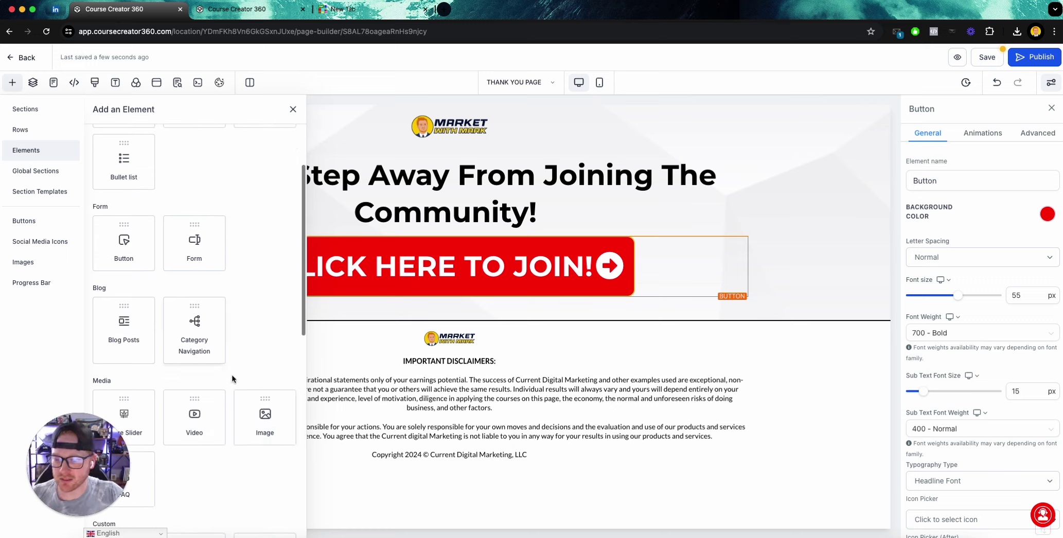
click(205, 415)
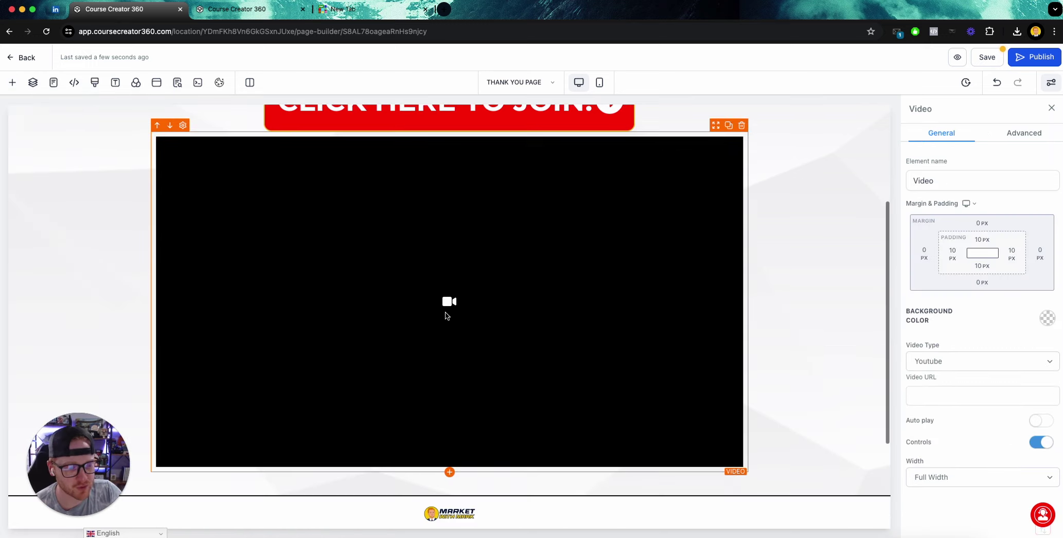
click(957, 362)
click(959, 421)
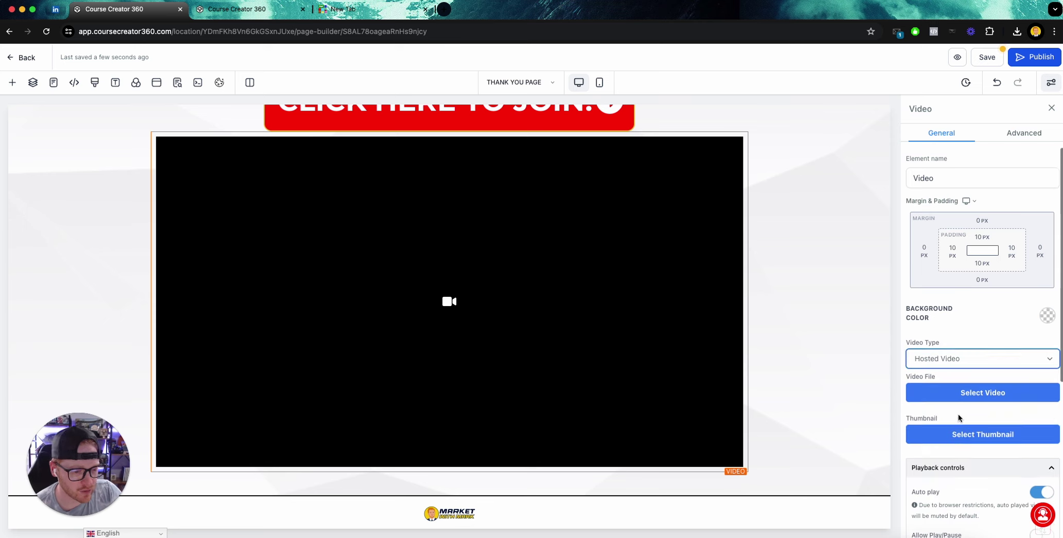
Choose FMf Community - welcome.mov from the FMF Community Funnel media folder as the hosted video's file.
scroll(959, 414, down, 1)
click(981, 360)
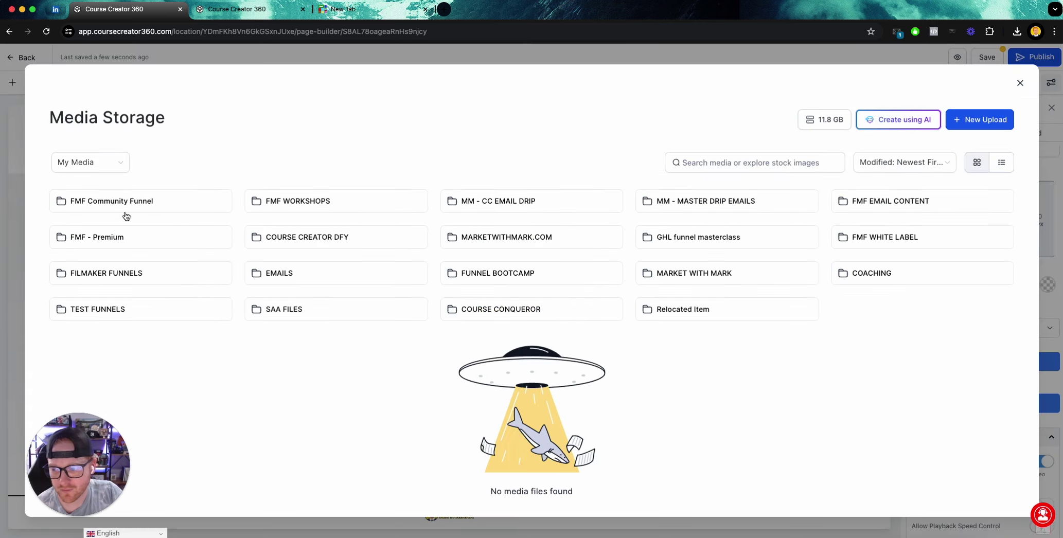
click(131, 212)
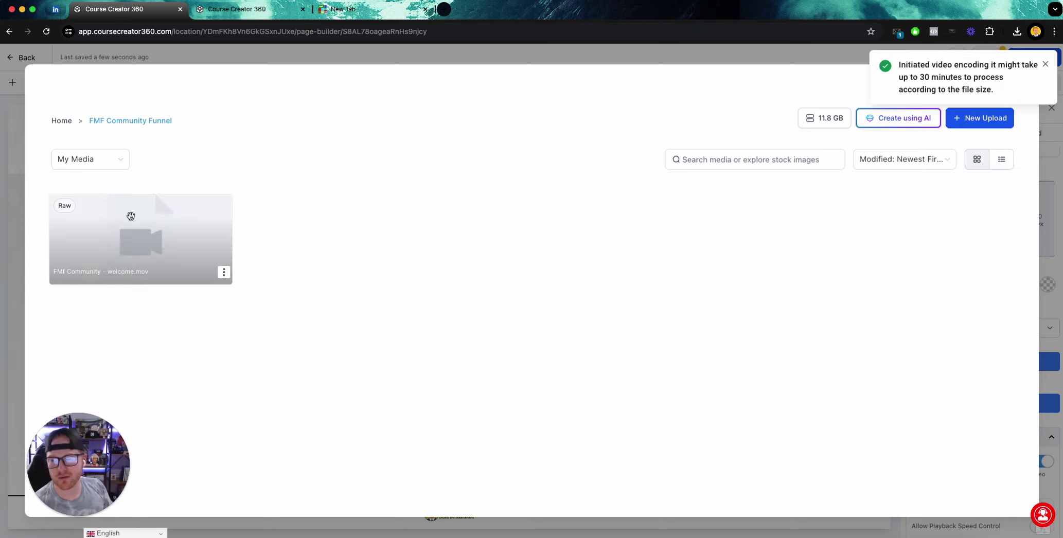
click(131, 216)
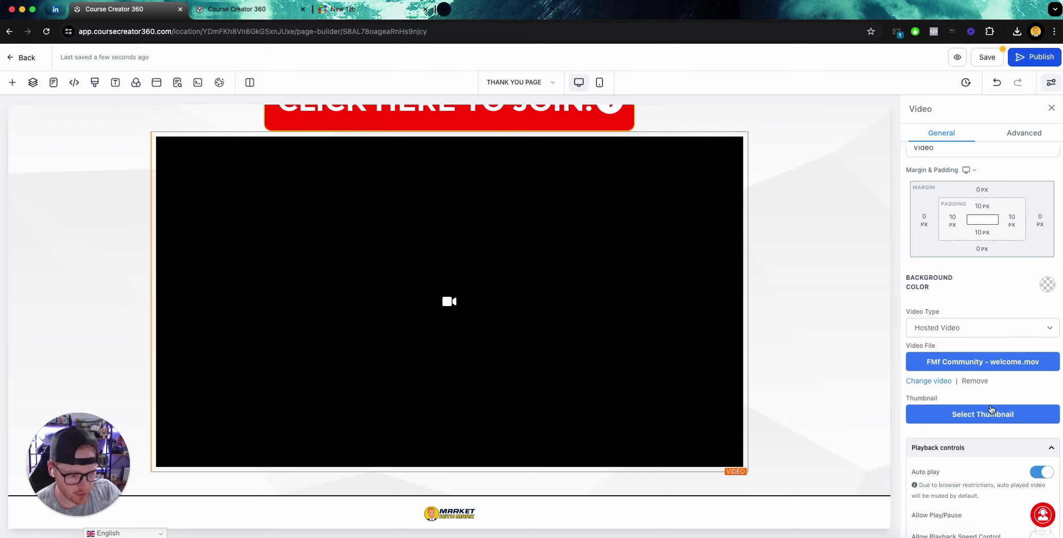
Set fmf c thumbnail.png from the FMF Community Funnel folder as the video's thumbnail and turn off auto play.
click(957, 413)
click(118, 203)
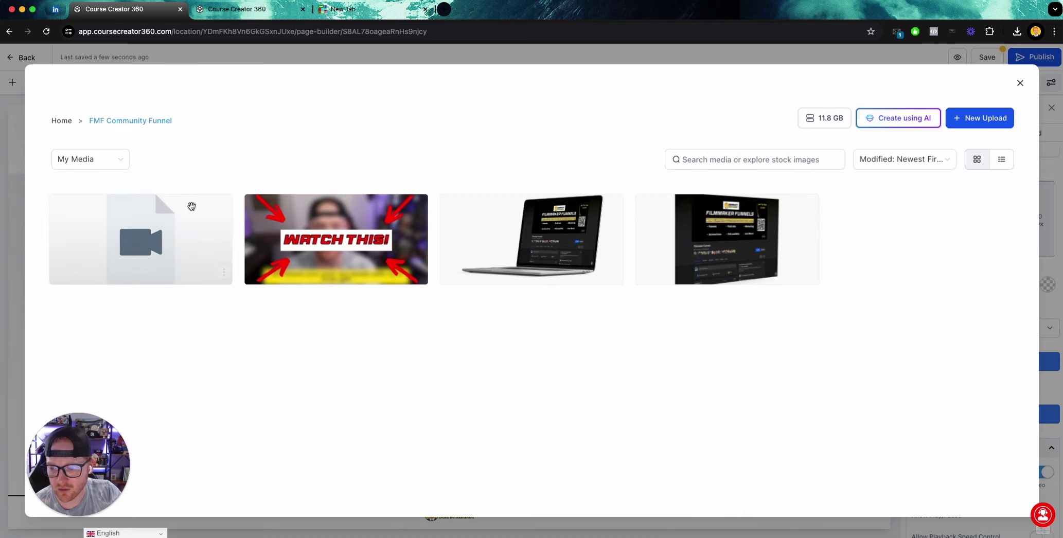
click(350, 240)
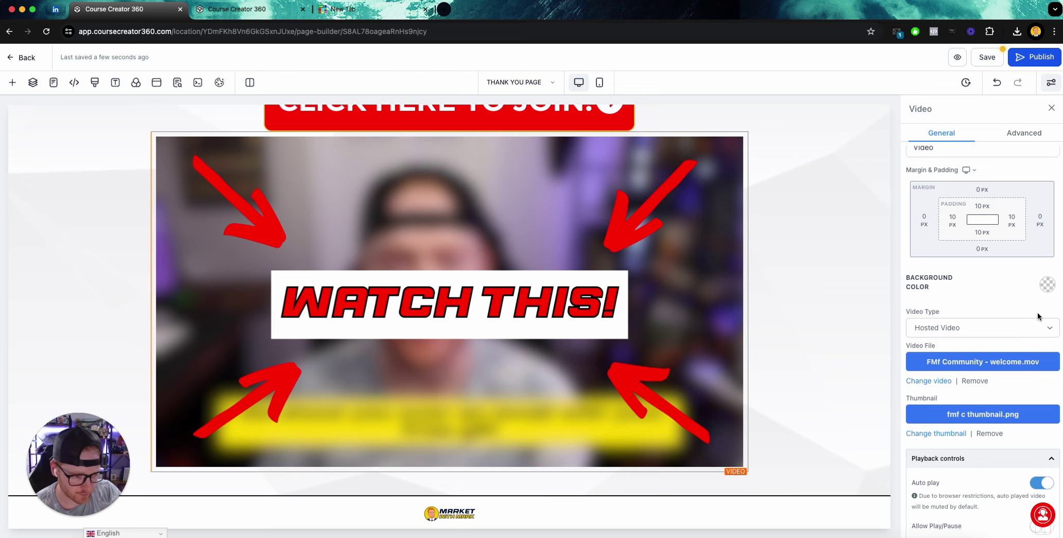
scroll(1037, 312, down, 2)
click(1042, 386)
Review the thank-you page layout from the headline and join button through the video to the footer disclaimers.
scroll(752, 299, down, 2)
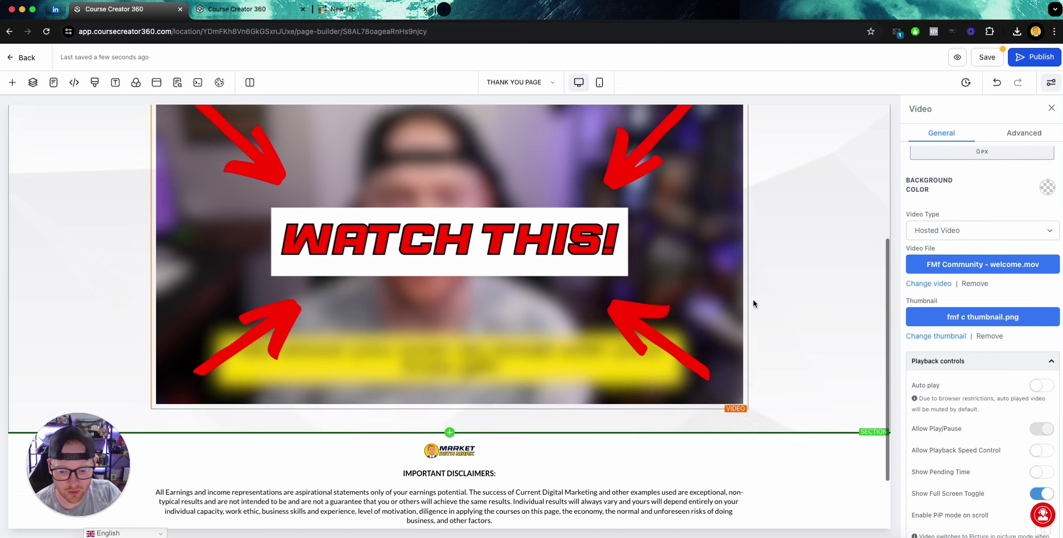
scroll(751, 300, up, 5)
scroll(753, 302, down, 2)
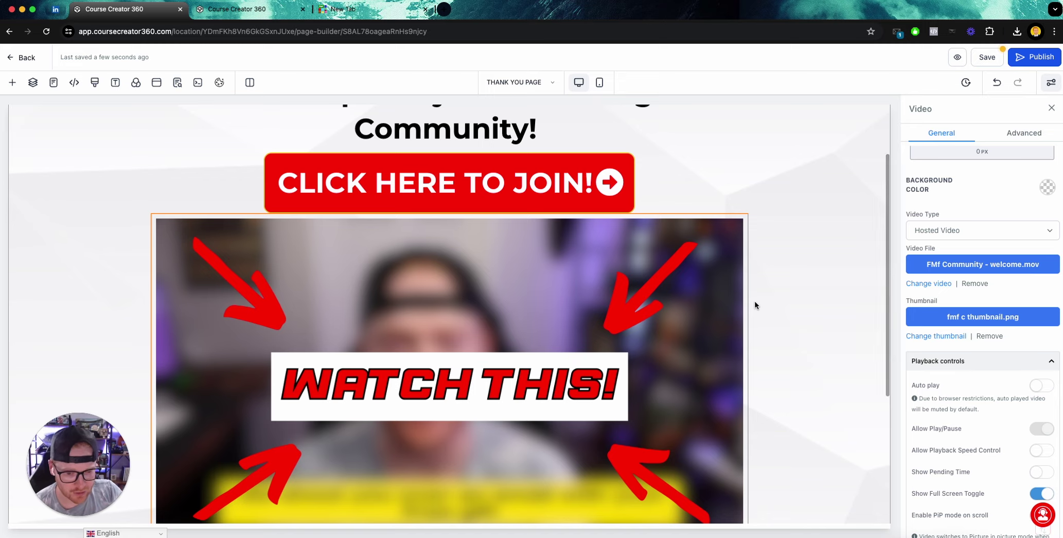
scroll(755, 300, down, 4)
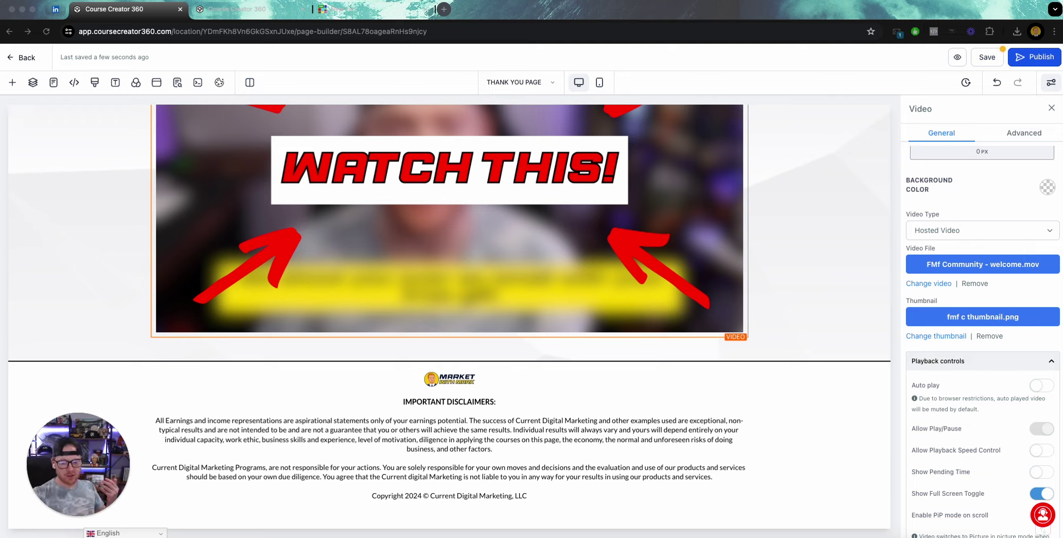
scroll(492, 165, up, 6)
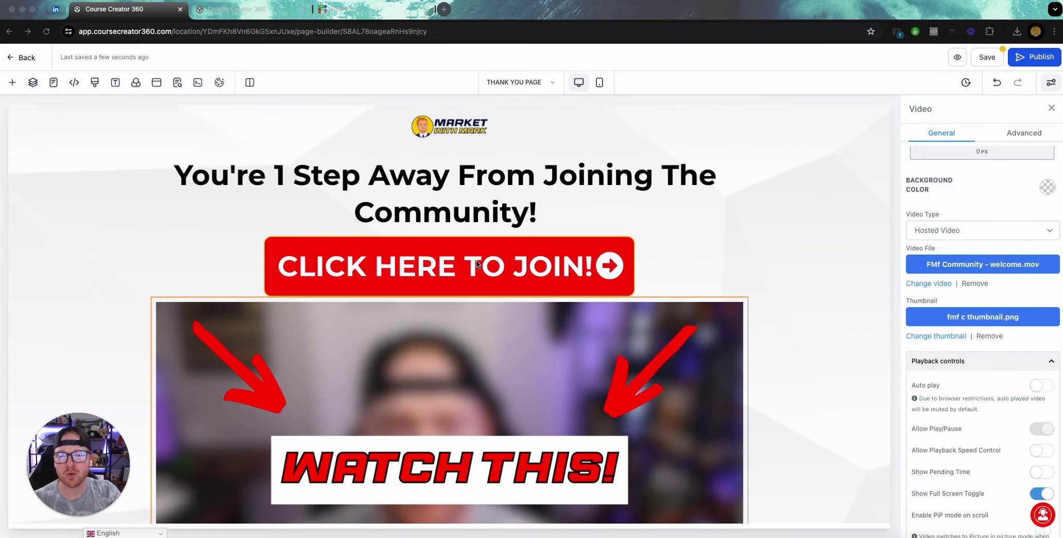
scroll(476, 264, down, 3)
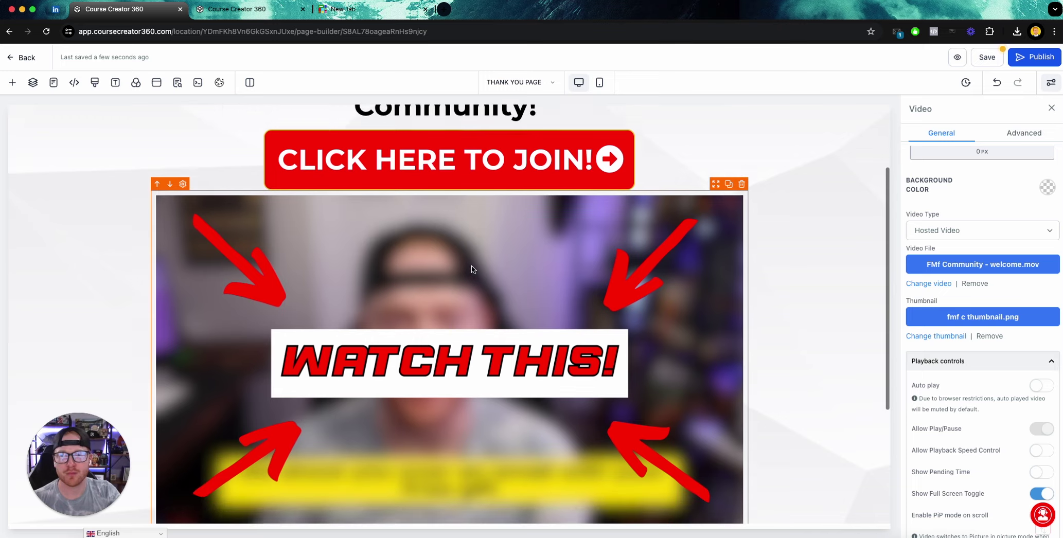
scroll(472, 270, down, 1)
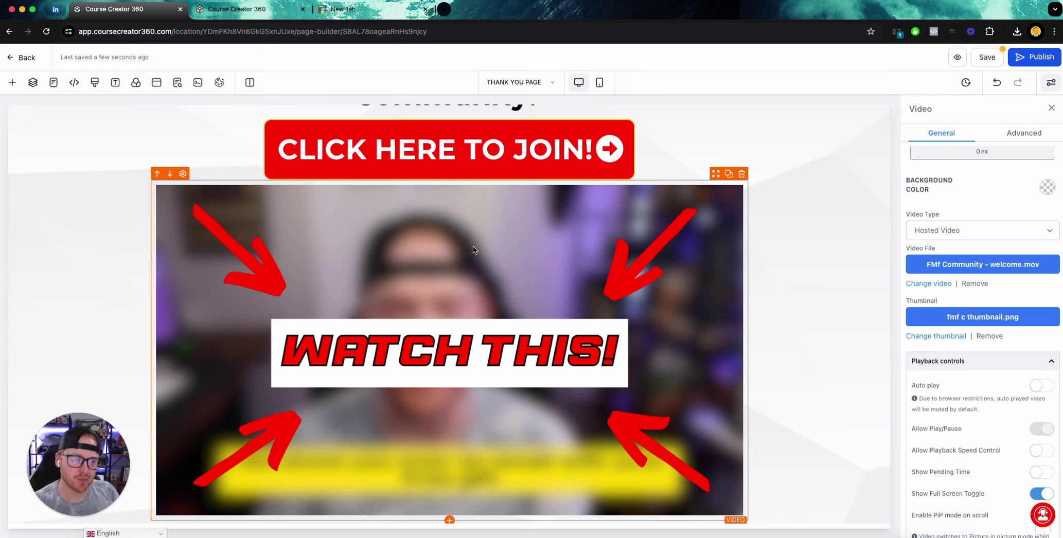
scroll(500, 234, up, 2)
scroll(496, 269, down, 6)
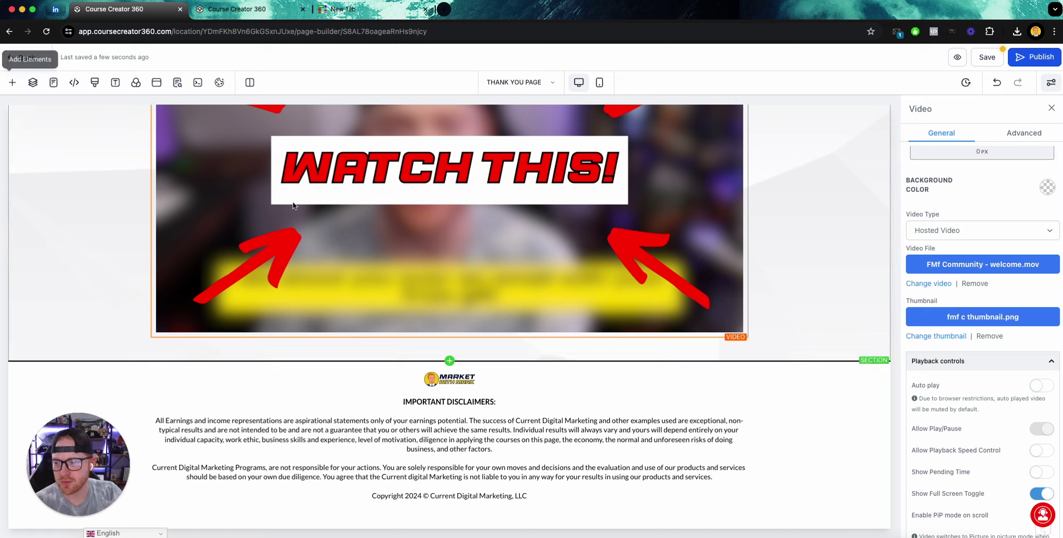
Add a one-column row below the video and give its column a light blue-gray background.
click(12, 82)
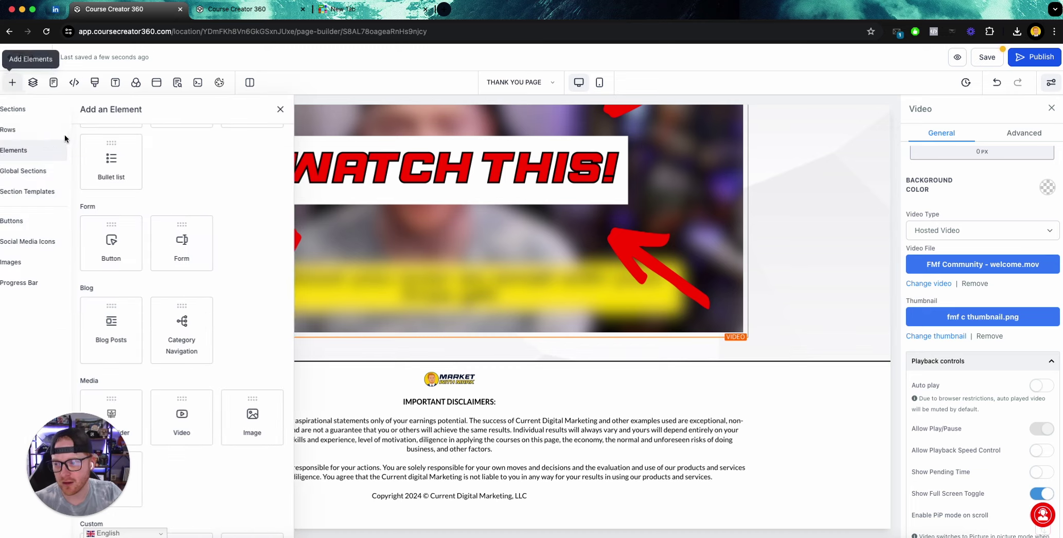
click(64, 135)
drag(143, 159, 470, 363)
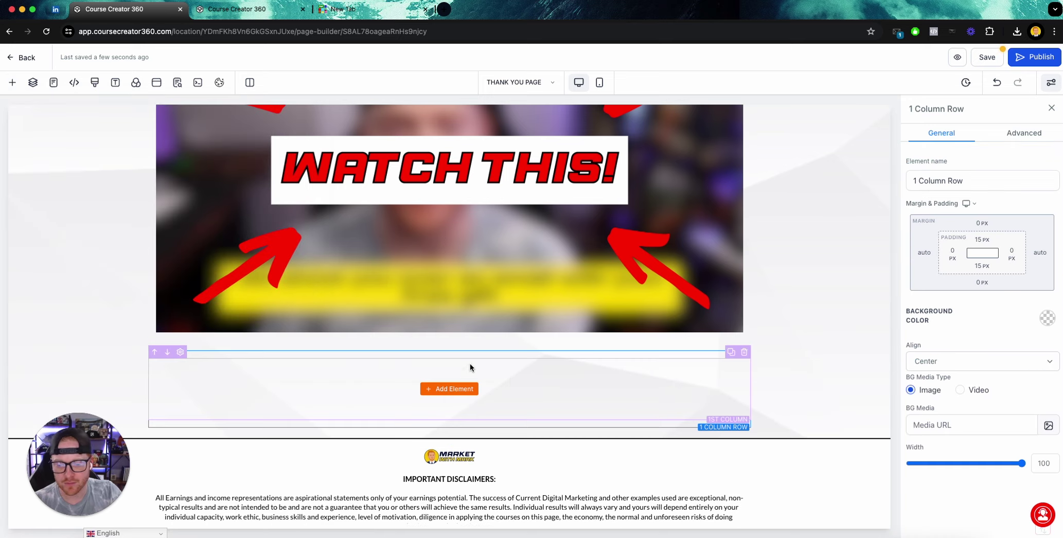
click(471, 363)
click(1049, 319)
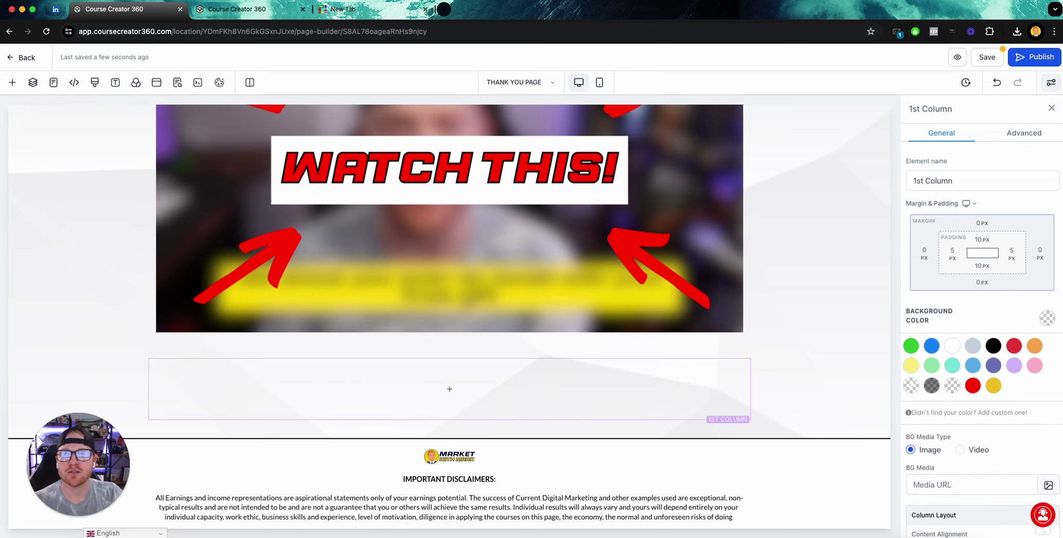
click(973, 345)
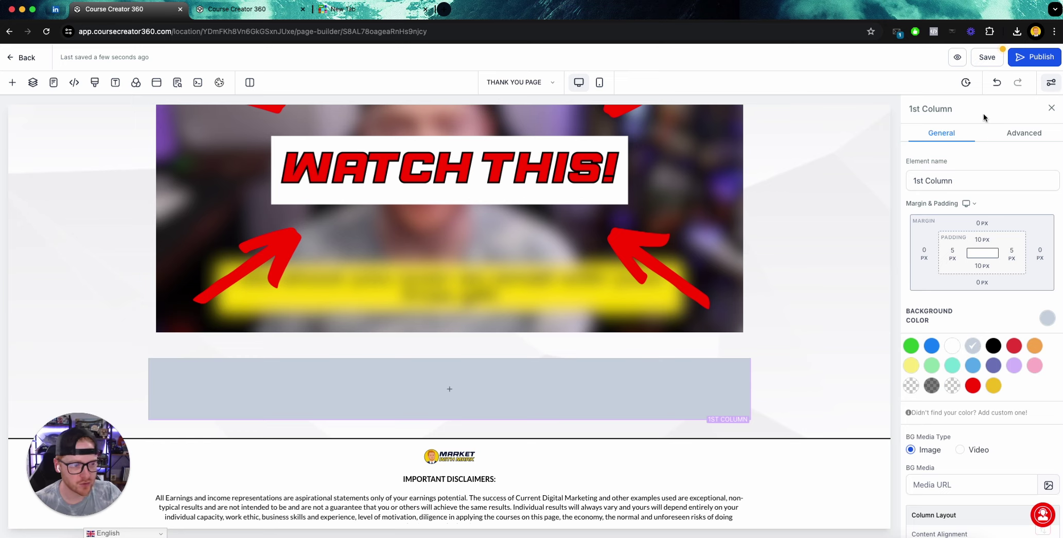
Add two outer box shadows to the column, one at 2px 2px 2px 0px and one at -2px -2px 2px 0px.
click(1030, 137)
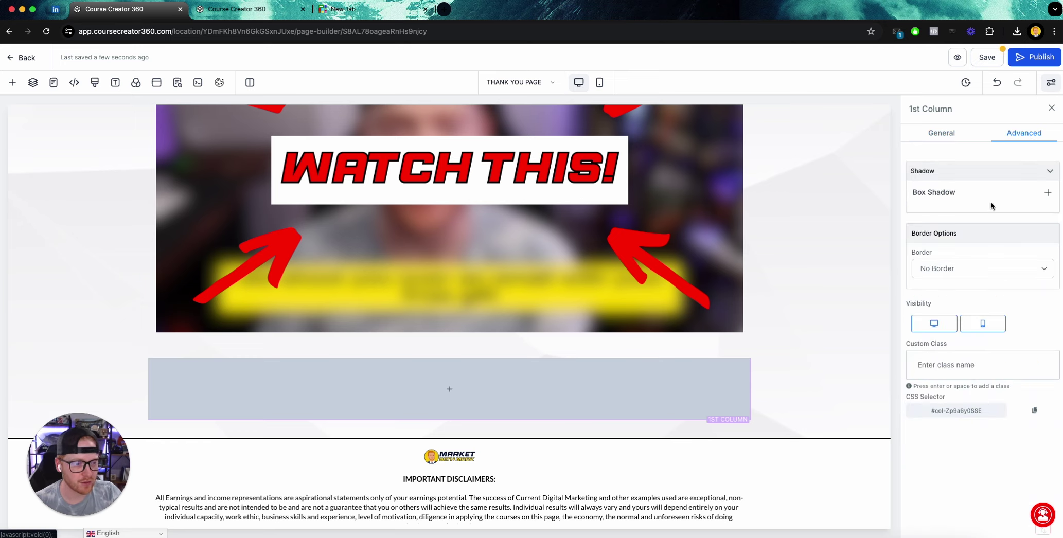
click(1054, 193)
click(1052, 193)
click(978, 246)
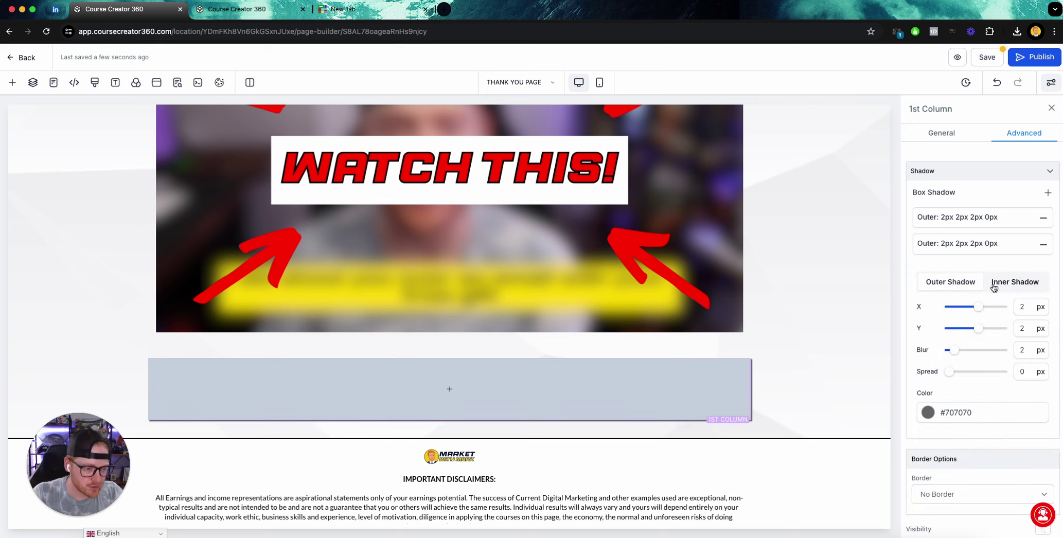
click(1021, 306)
text(-)
click(1021, 331)
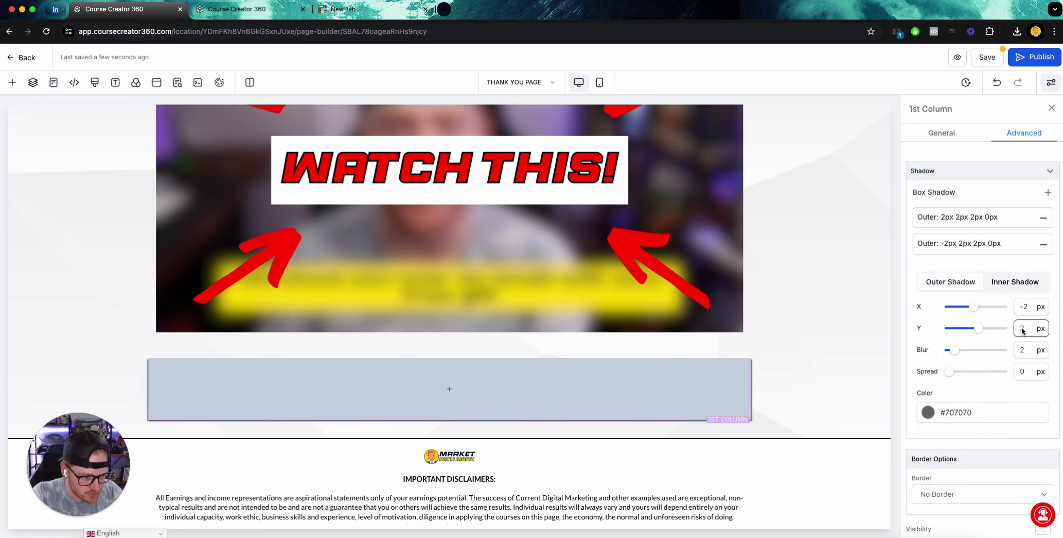
text(-)
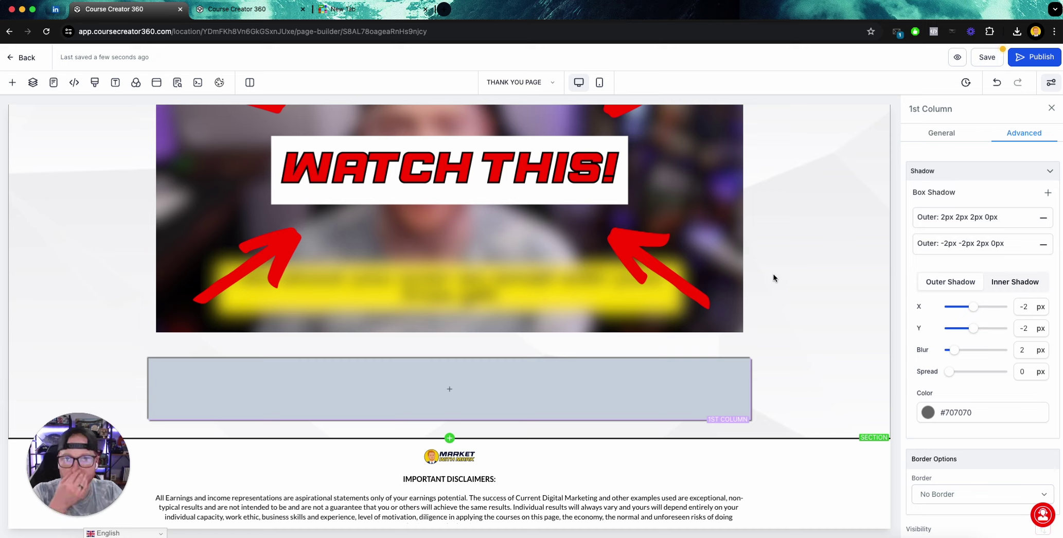
Add a headline inside the gray column reading "TLDR: Please Take Note of The Info Below".
click(449, 390)
click(120, 201)
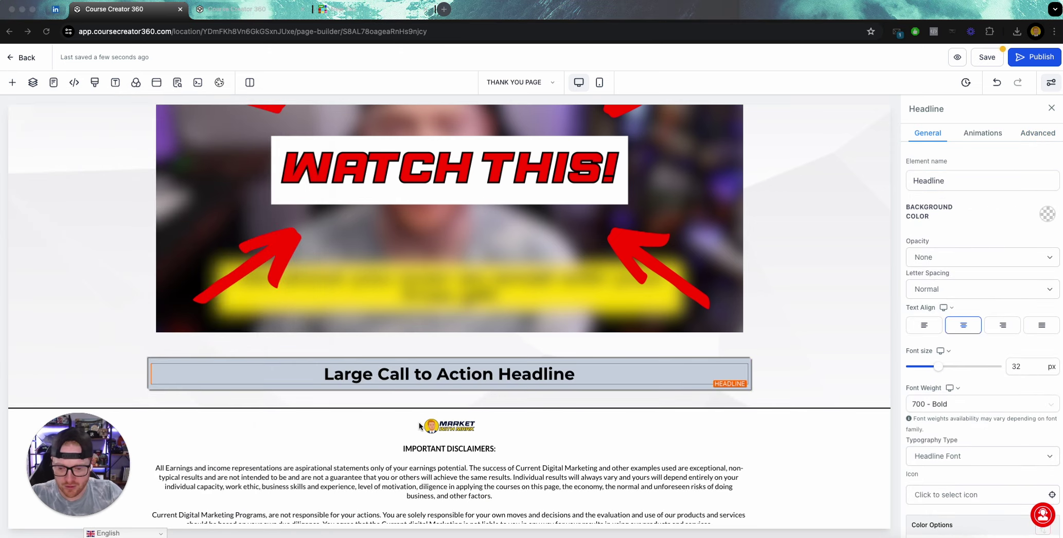
triple_click(422, 374)
text(TLDR: Please Take Note of The Info Below)
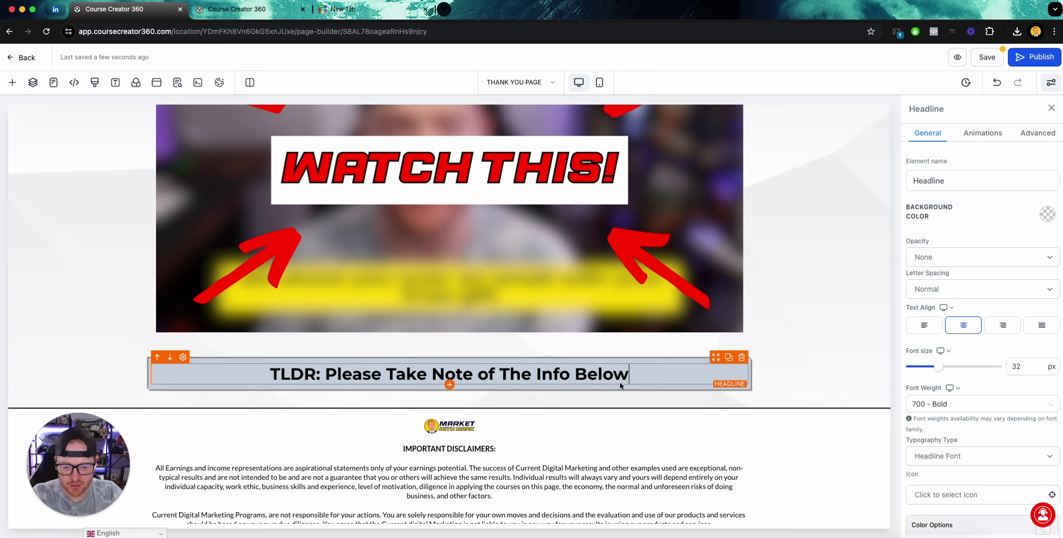
Add a bullet list below the TLDR headline and paste in the three notes on login email, second email and video.
click(12, 84)
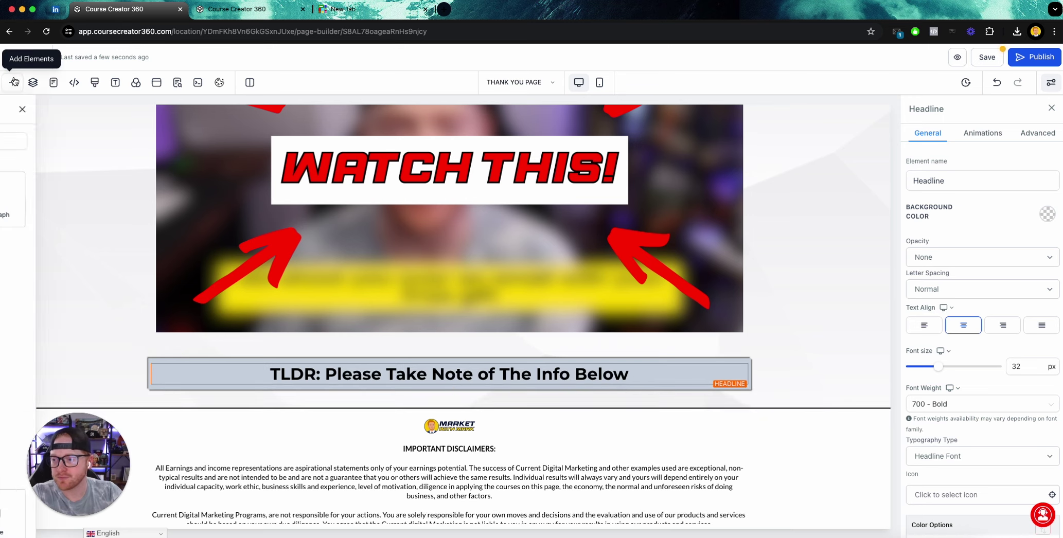
drag(114, 260, 397, 387)
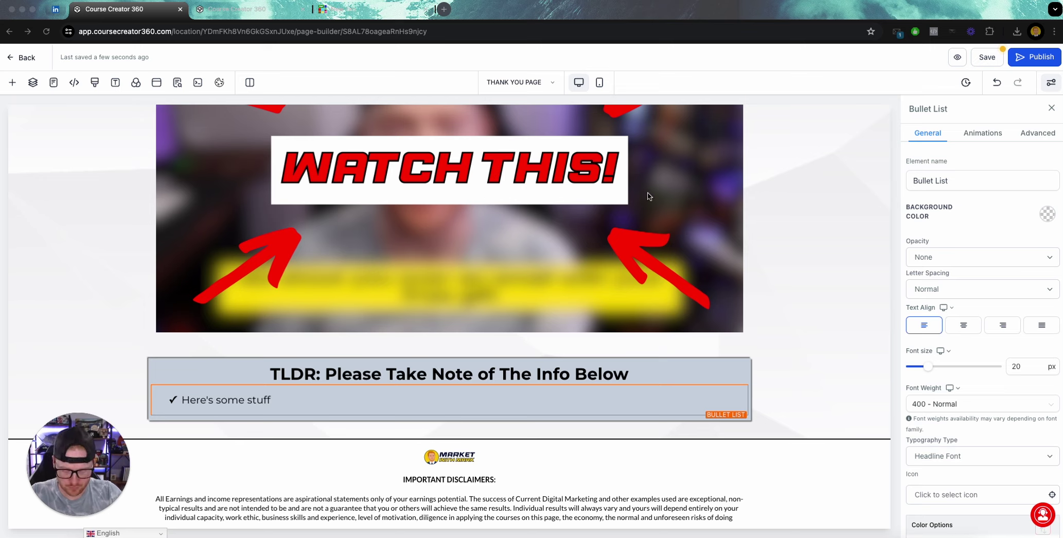
click(290, 400)
triple_click(291, 400)
key(super+v)
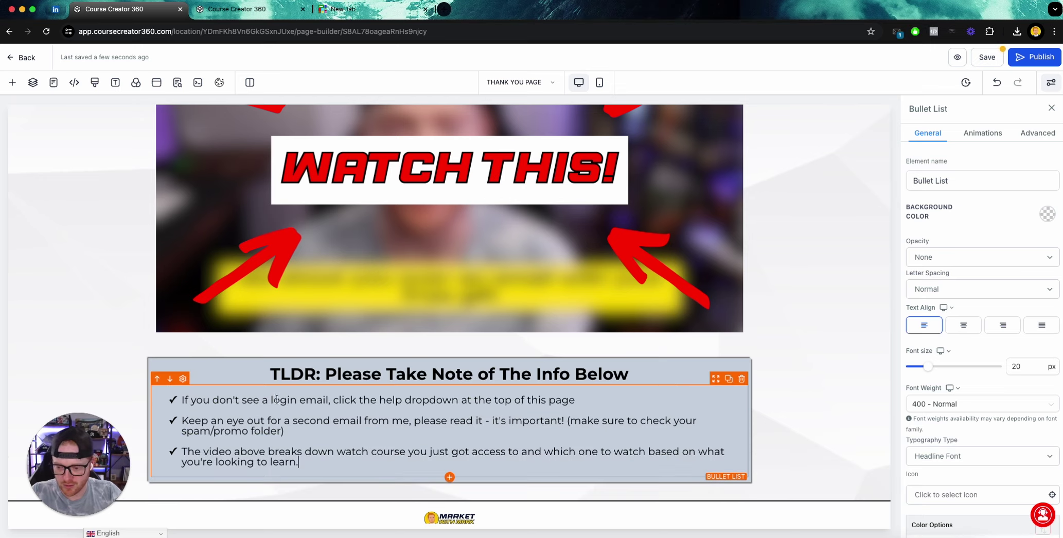
Set the bullet list's icon color to yellow.
scroll(881, 384, down, 1)
scroll(987, 330, down, 5)
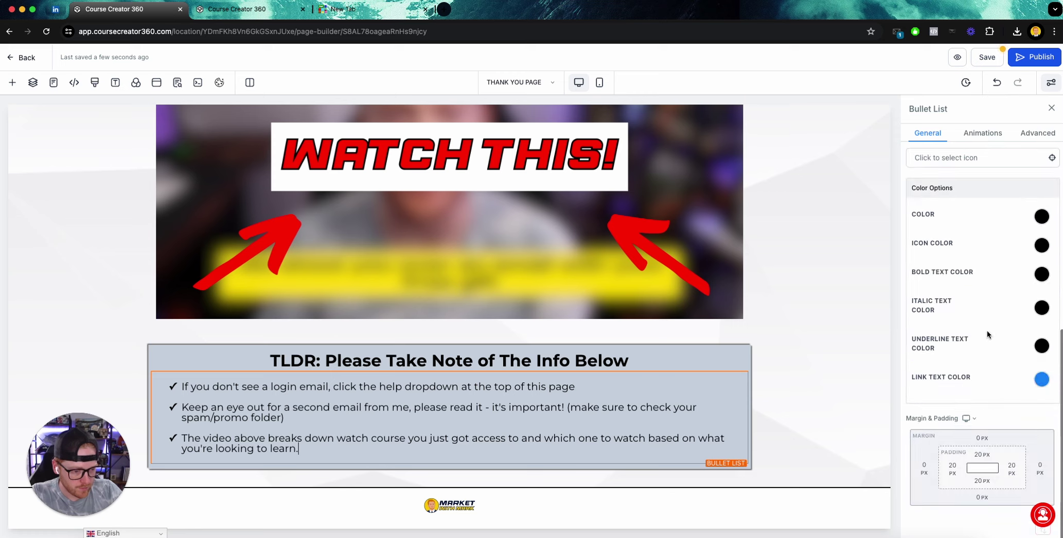
scroll(1038, 247, up, 1)
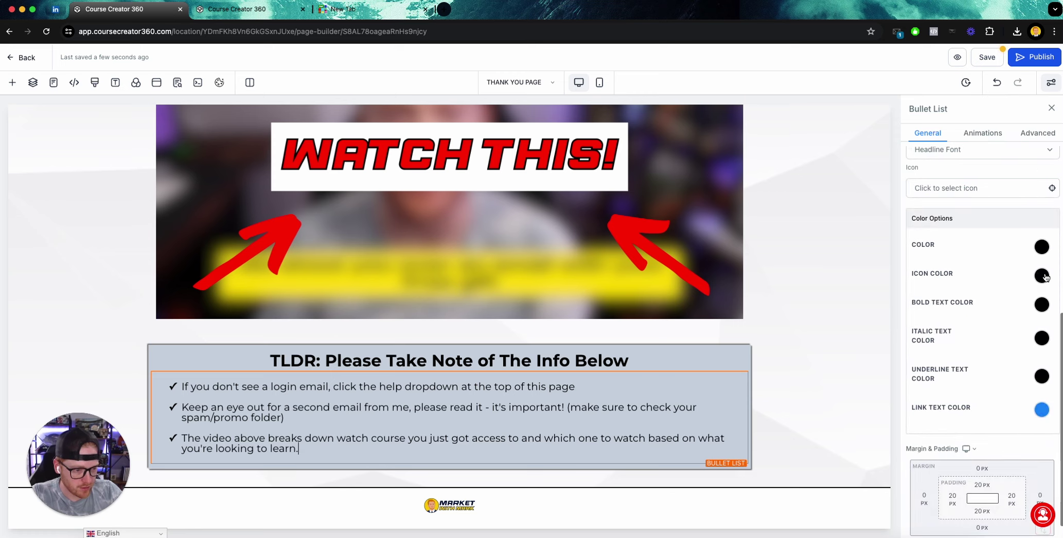
click(1042, 276)
click(999, 338)
Change the bullet list's icon to arrow-alt-circle-right and set the icon color to red.
click(943, 190)
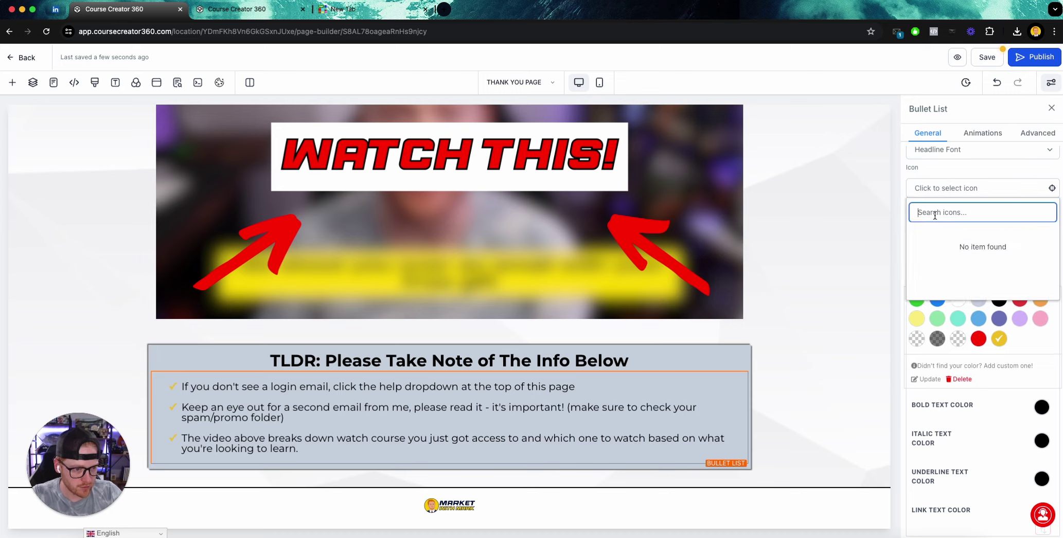
text(ARROW)
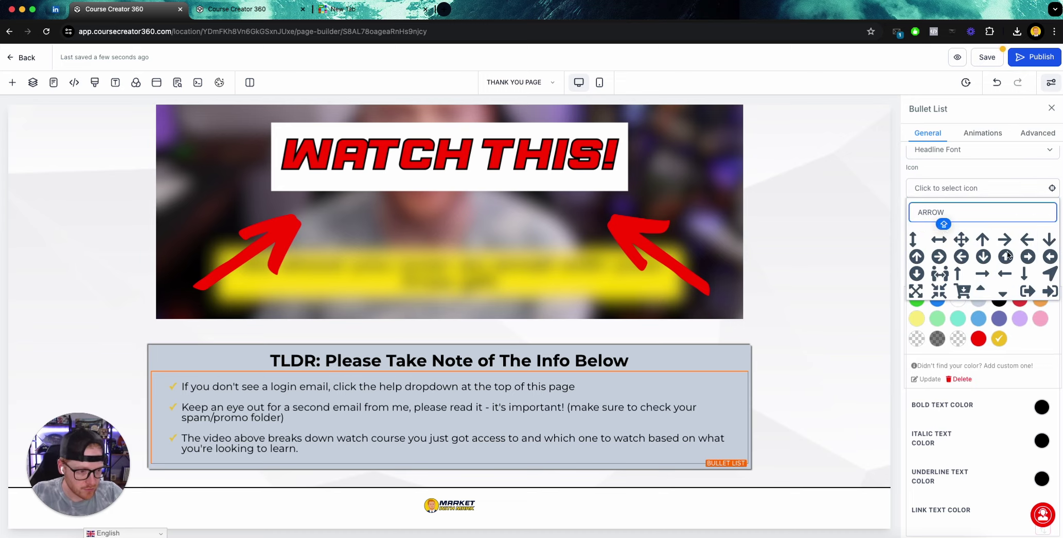
click(1027, 256)
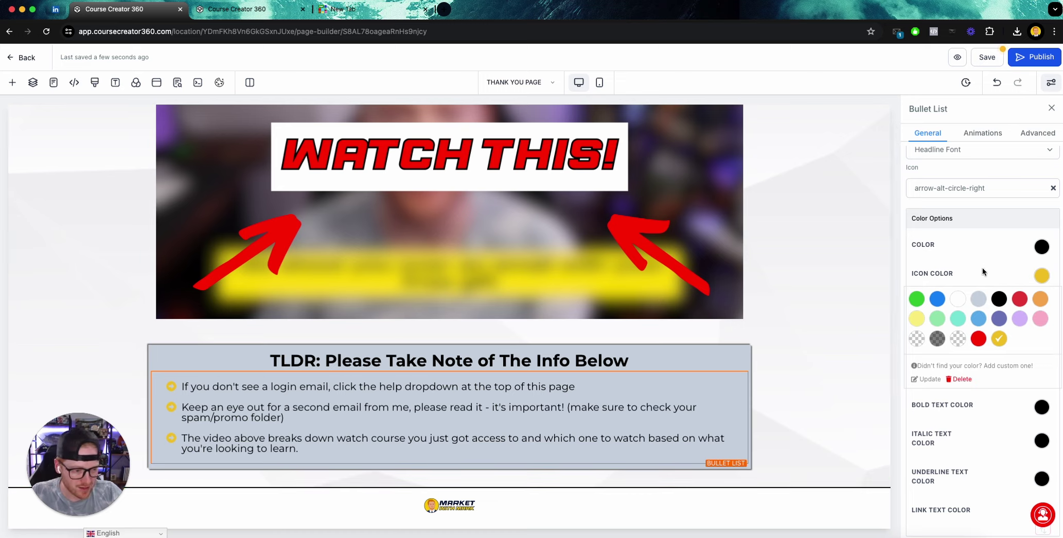
scroll(983, 268, down, 4)
scroll(1004, 337, up, 2)
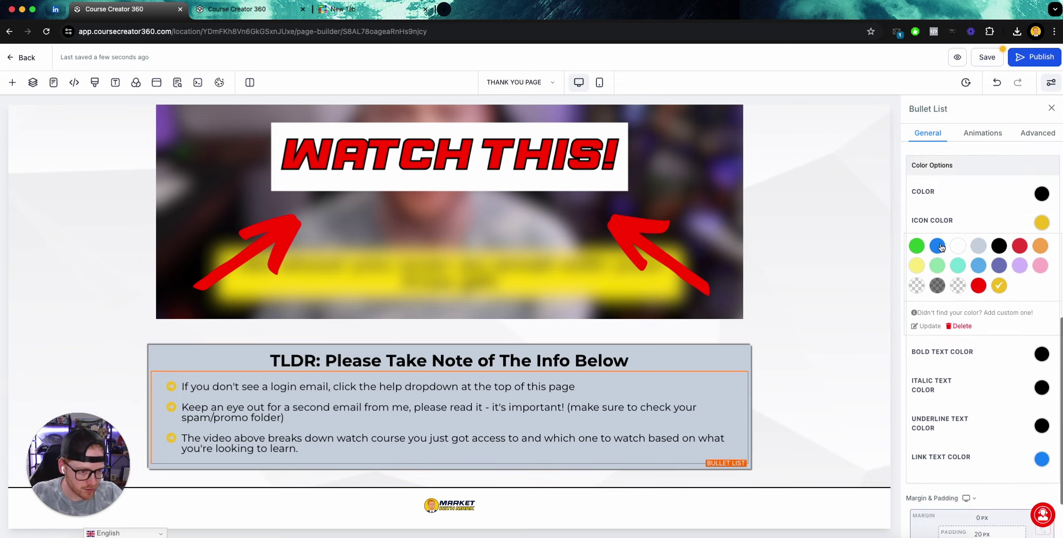
click(978, 285)
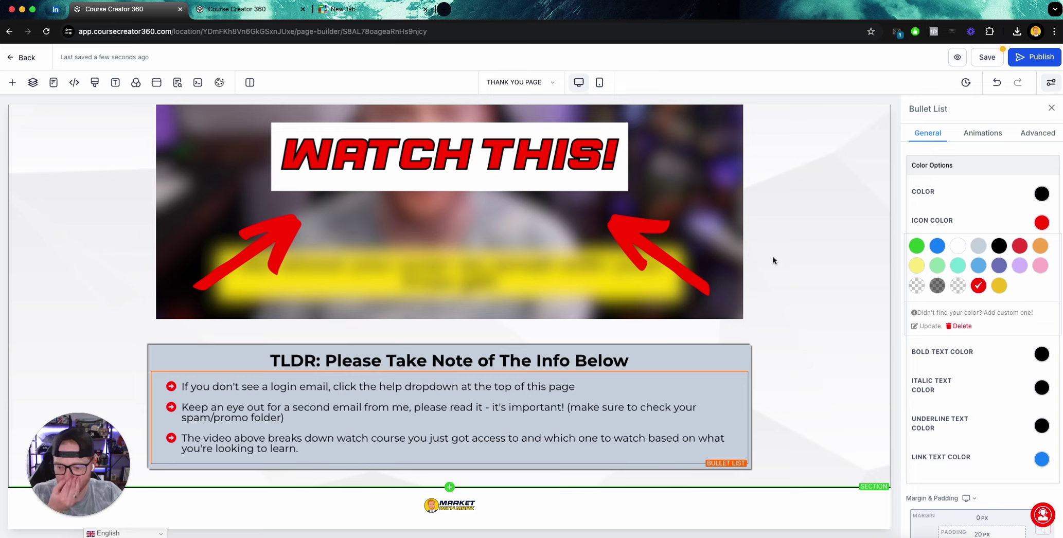
Add a sub-headline between the TLDR headline and the bullet list in the gray column.
click(12, 82)
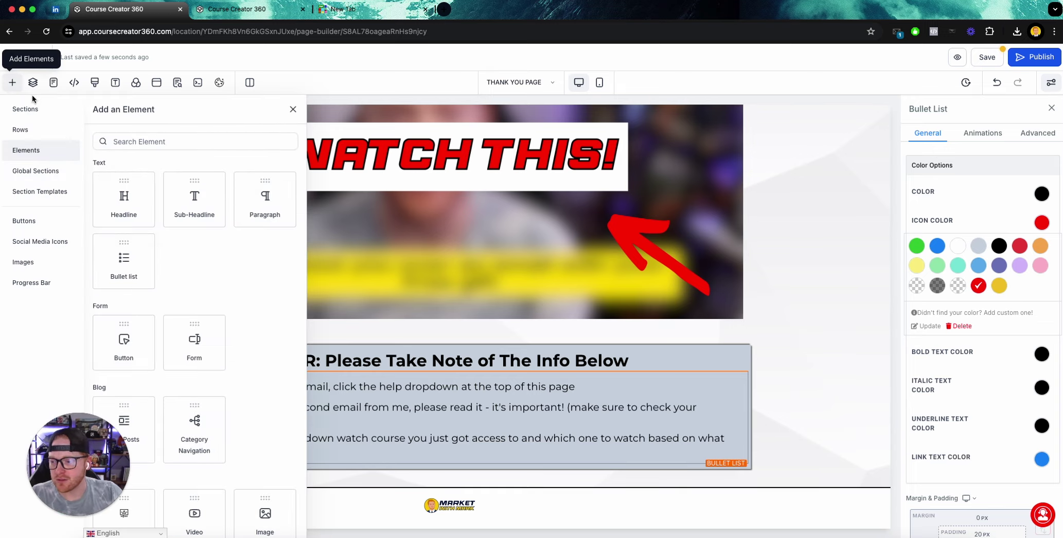
drag(194, 199, 378, 418)
triple_click(385, 379)
click(547, 377)
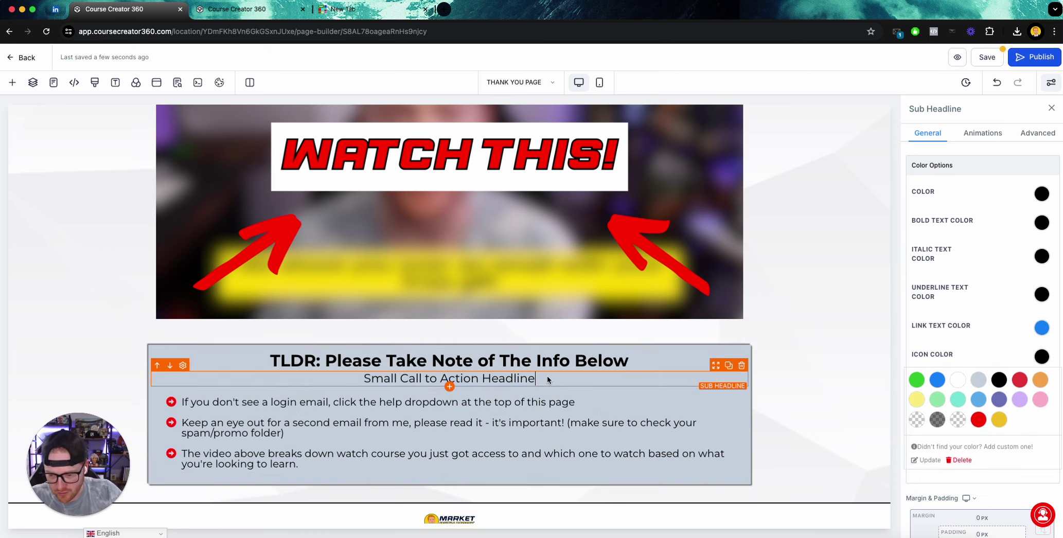
Replace the sub-headline text with "I sent your free bonus courses your way! If you don't see your login email, follow the instructions below!".
triple_click(409, 380)
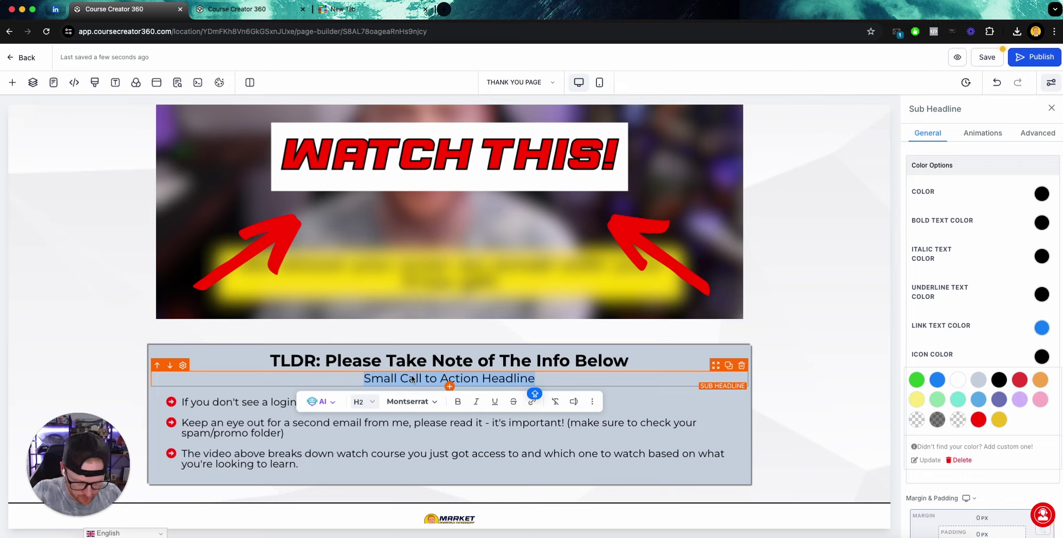
key(BackSpace)
text(I sent you)
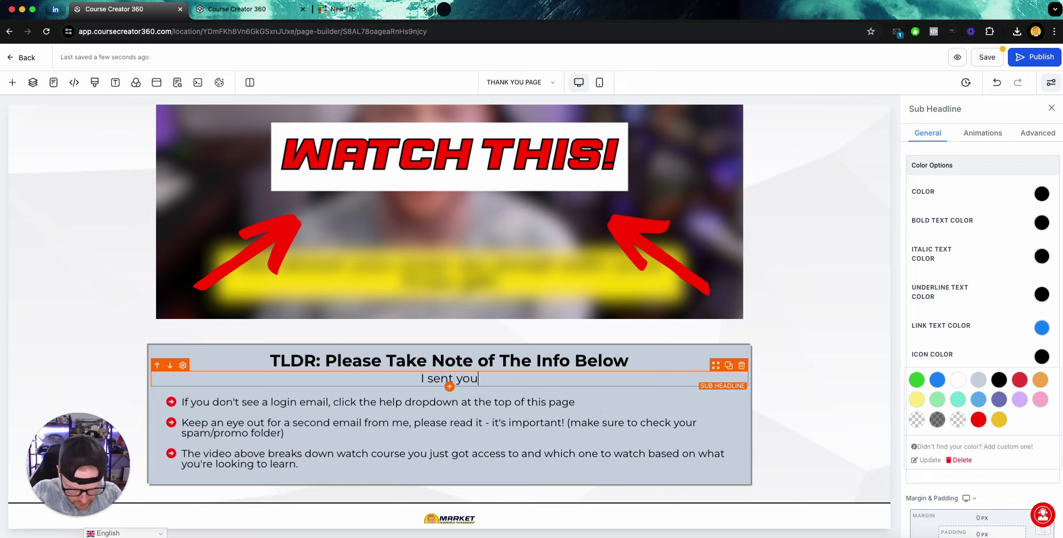
text(r free bono)
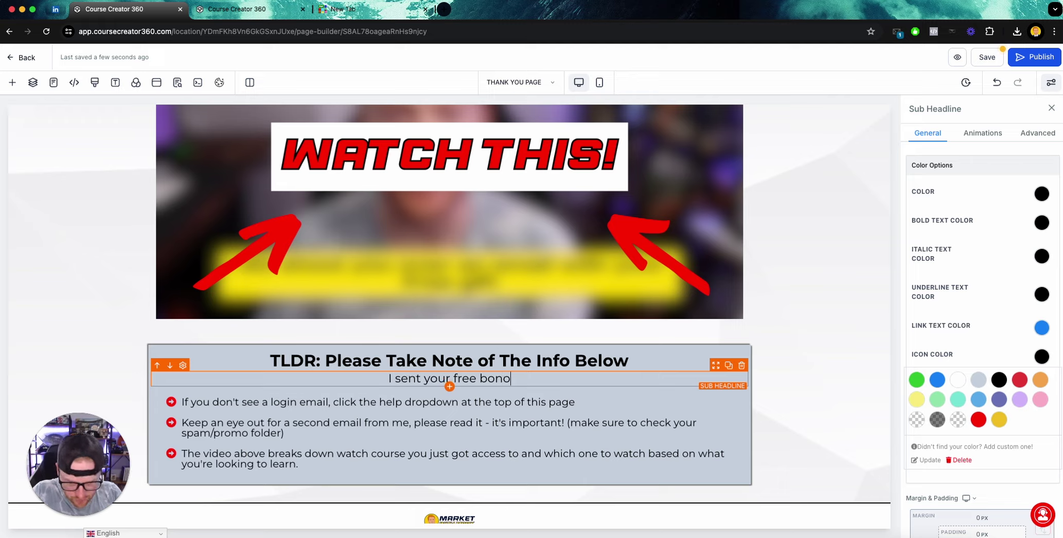
key(BackSpace)
text(us course)
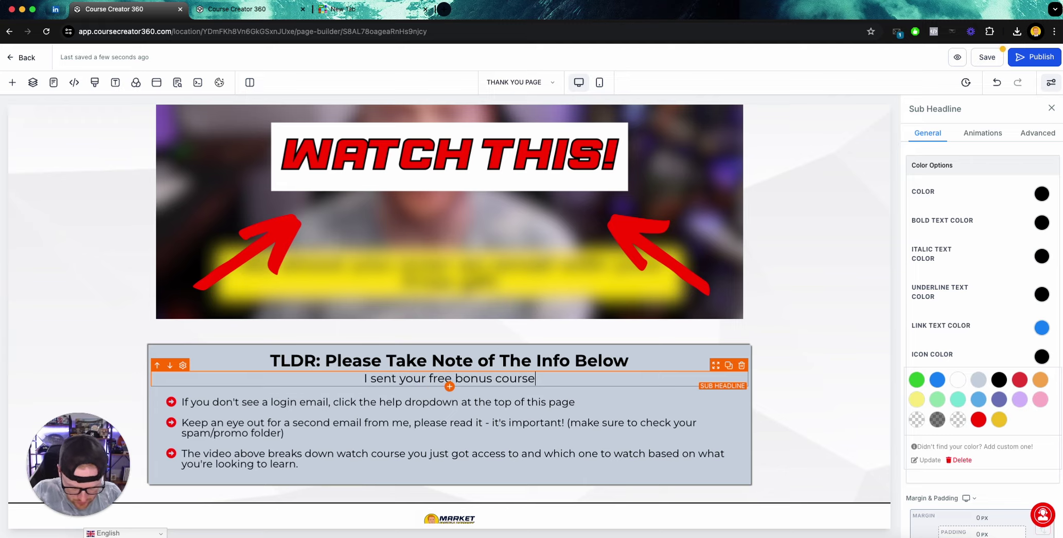
text(s your way! I)
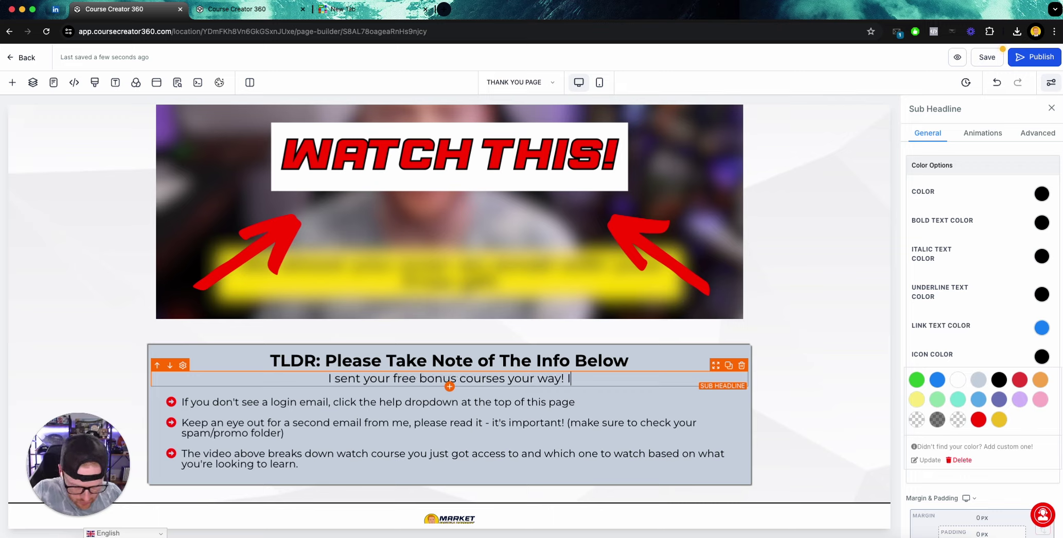
text(f you don')
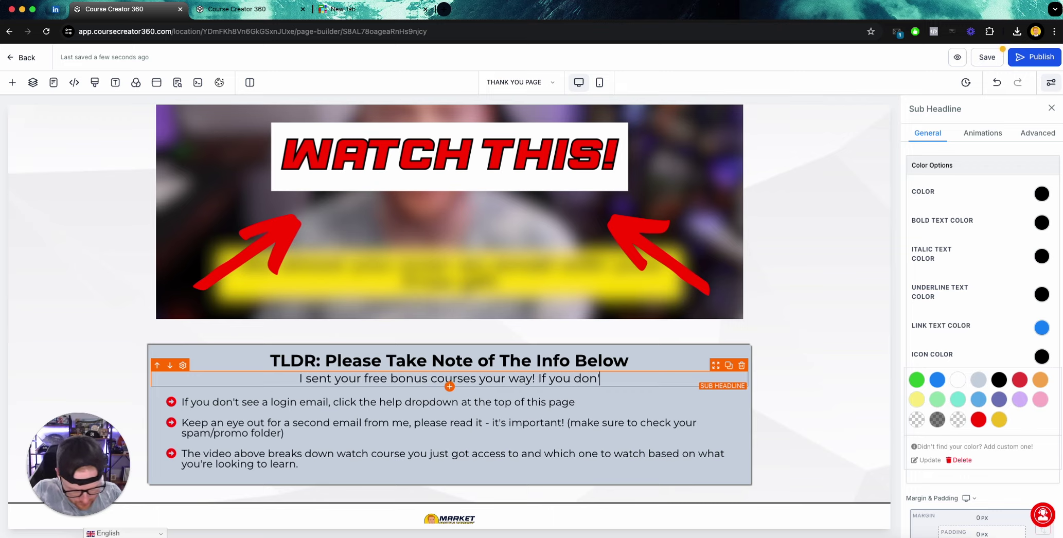
text(t see your logi)
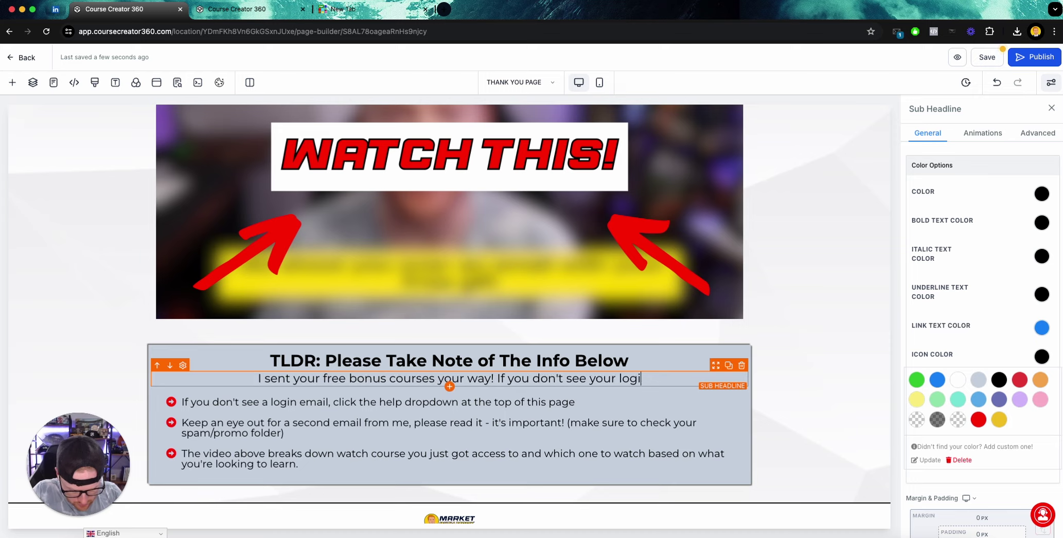
text(n email, f)
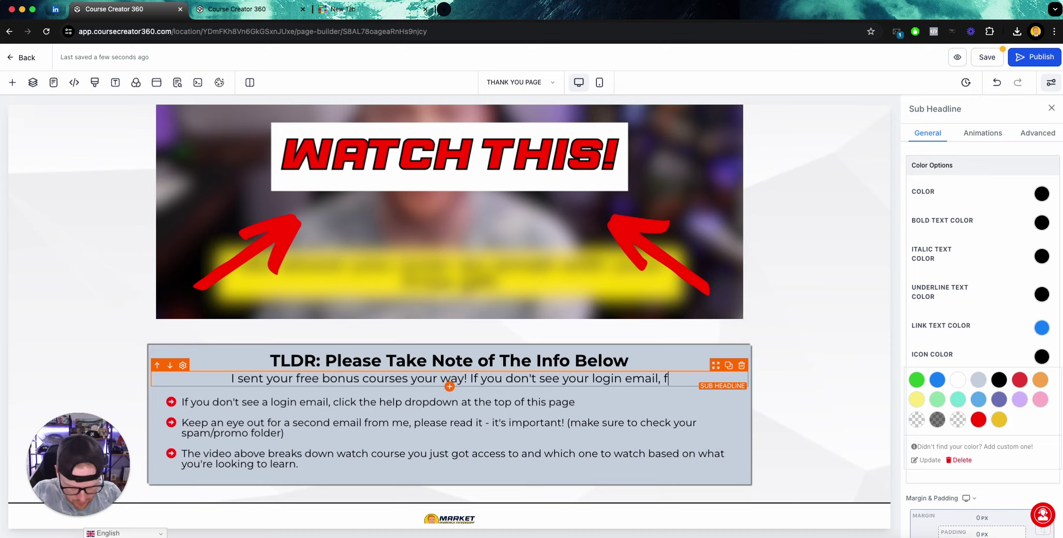
text(ollow the in)
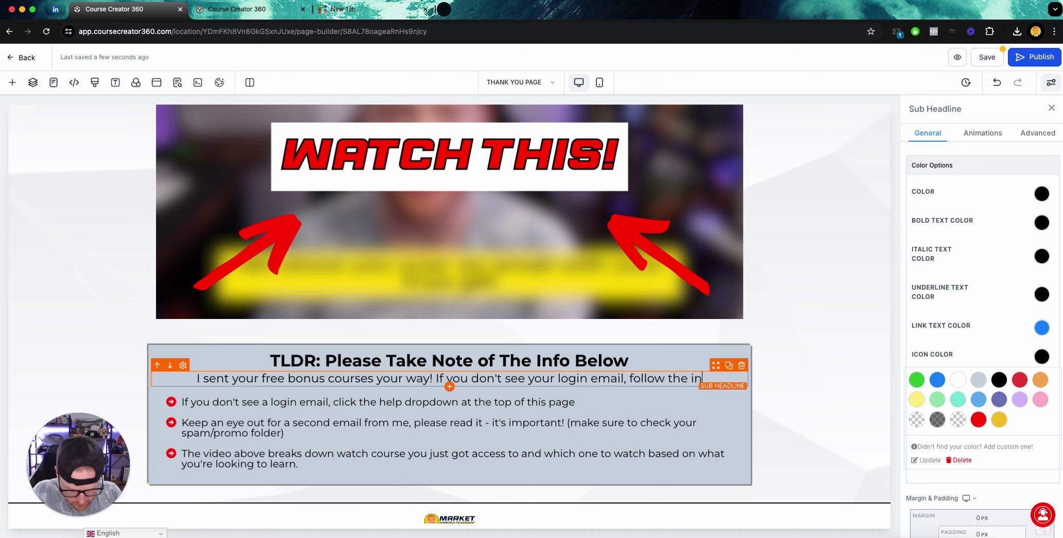
text(structions below)
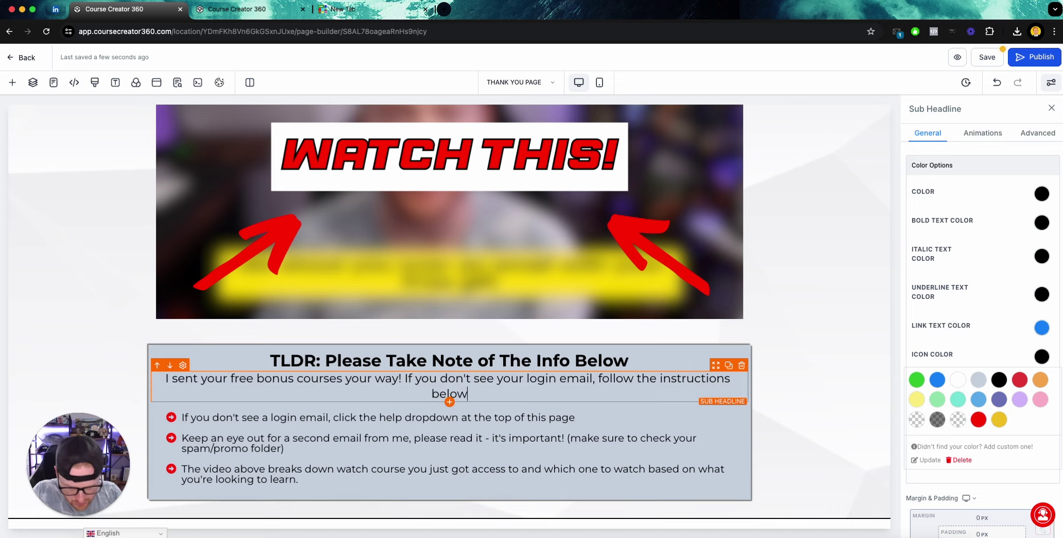
text(!)
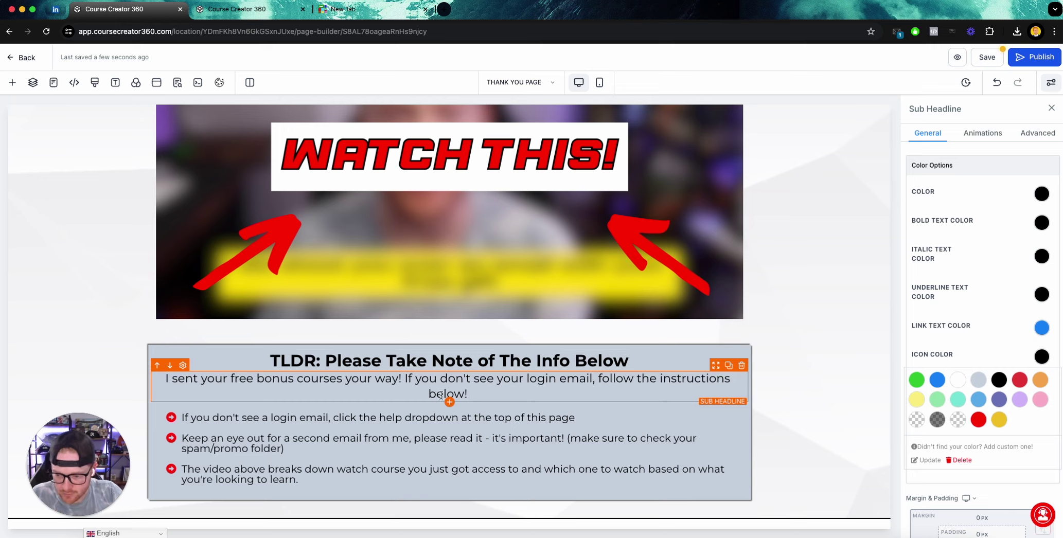
Save the thank-you page and open its SEO meta data.
scroll(557, 410, up, 5)
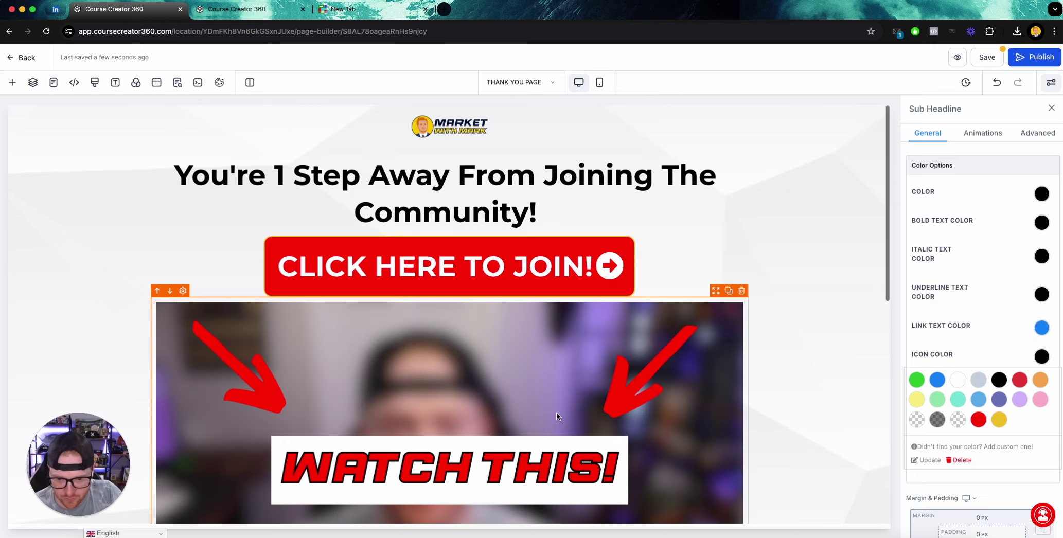
click(227, 12)
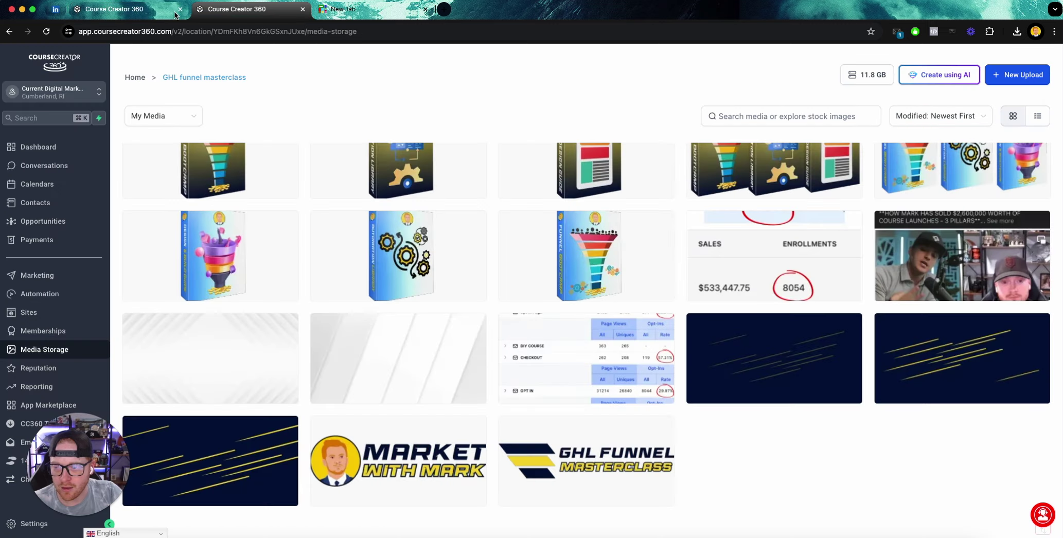
click(129, 9)
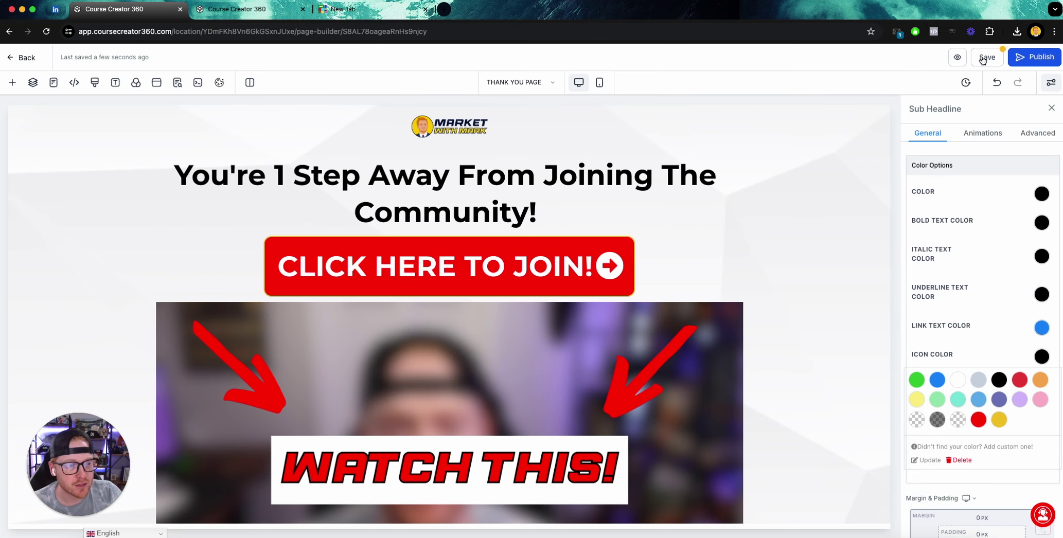
click(177, 83)
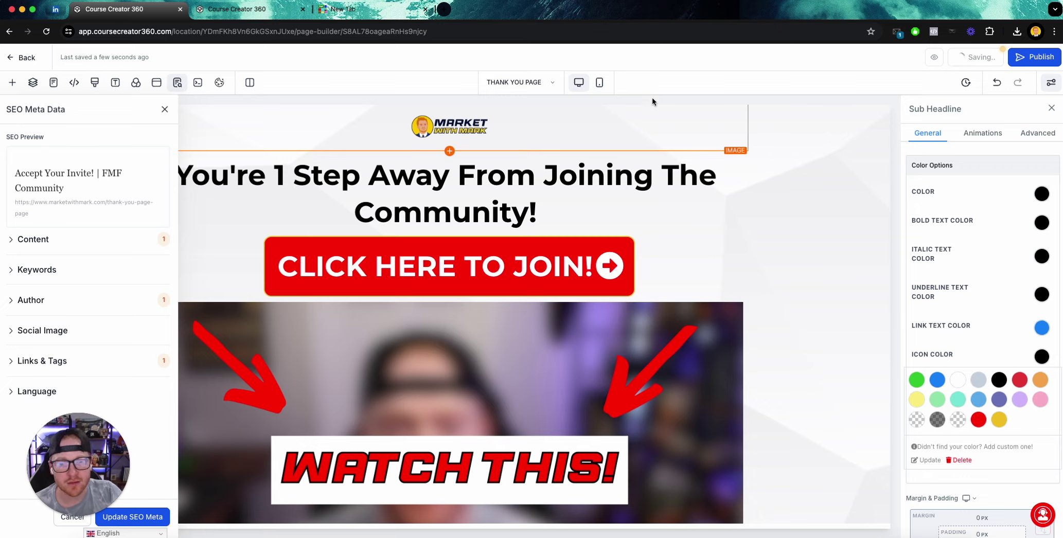
Open the THANK YOU step of the FMF - DIY COURSE funnel from the FMF folder in the page editor.
click(250, 10)
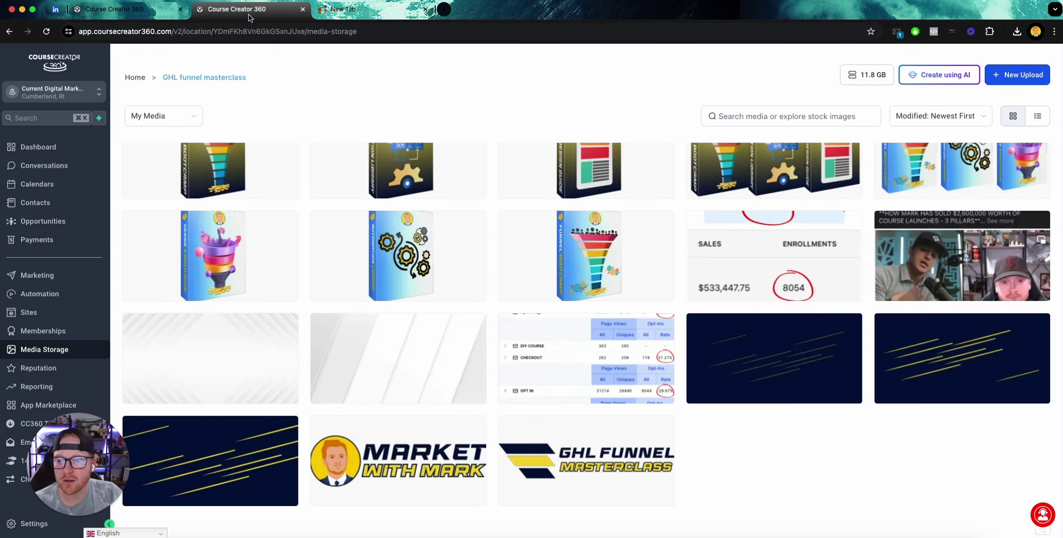
click(31, 312)
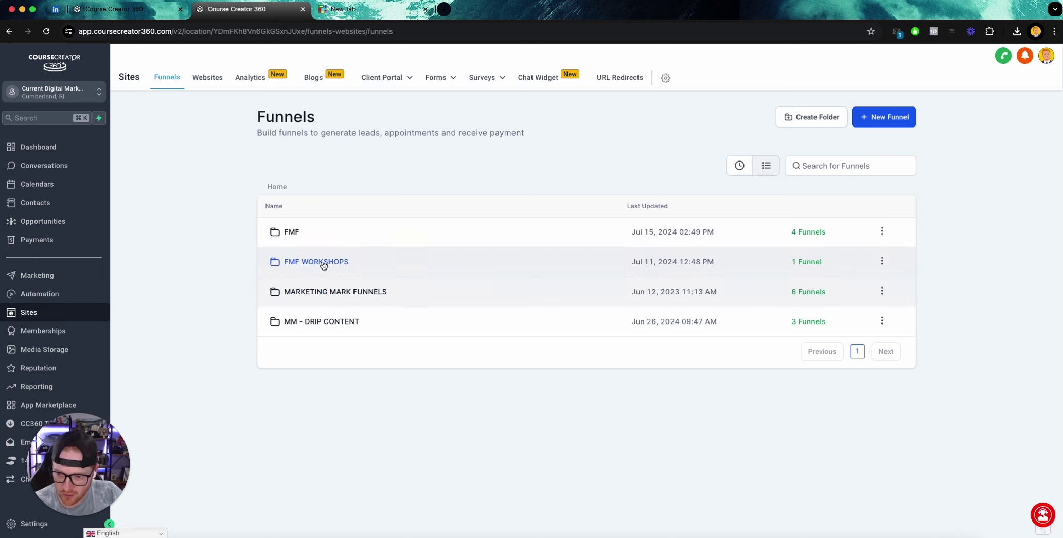
click(286, 231)
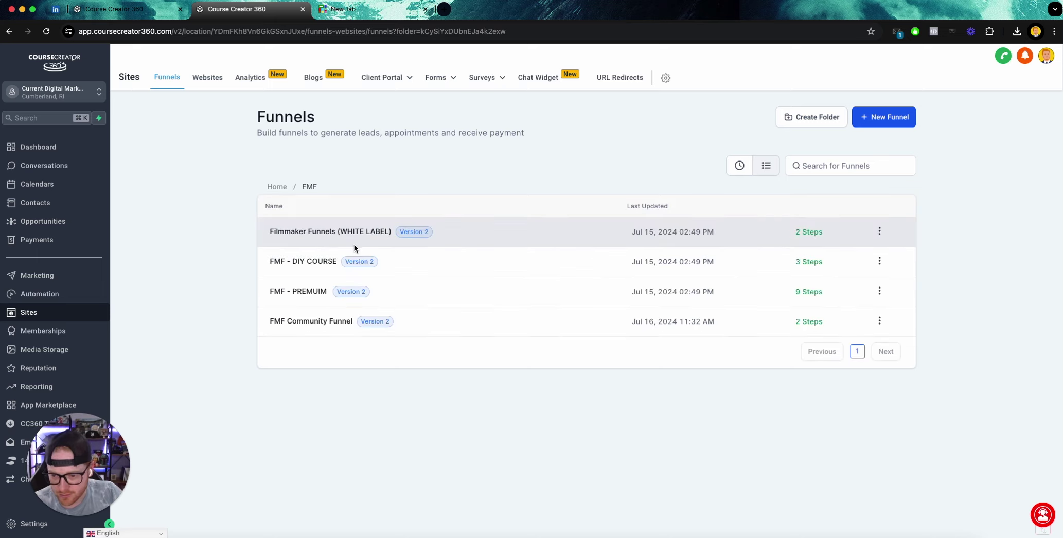
click(306, 262)
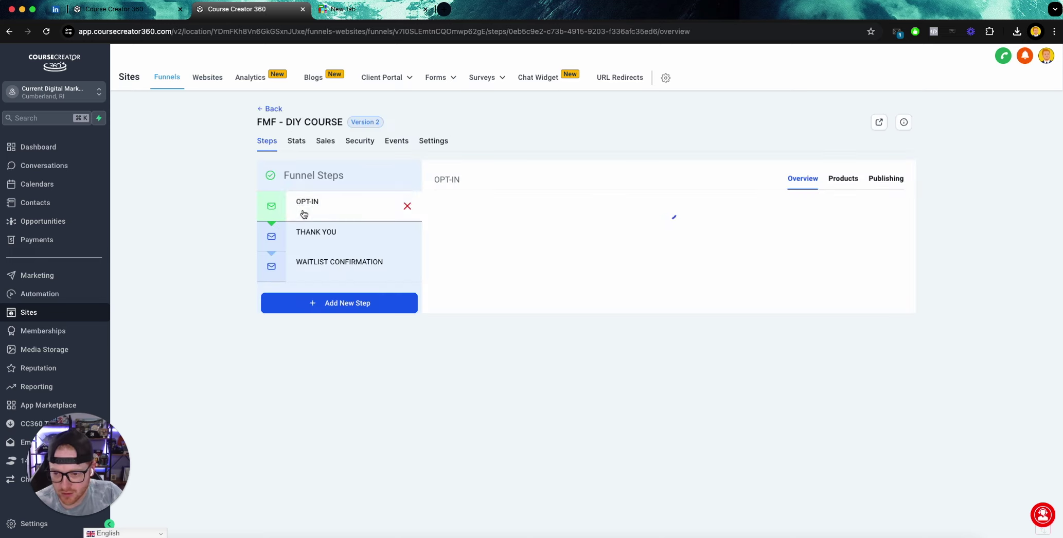
click(319, 232)
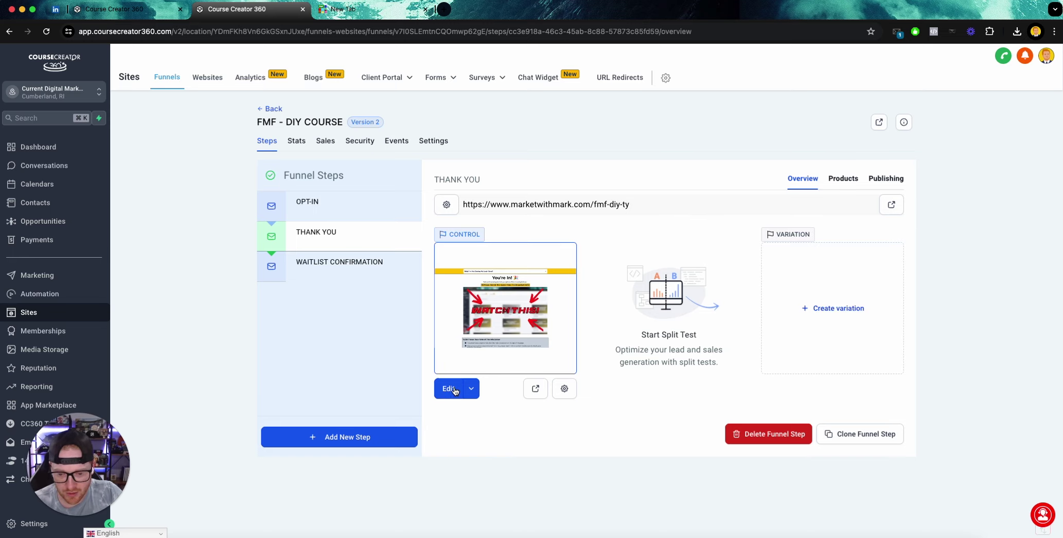
click(455, 392)
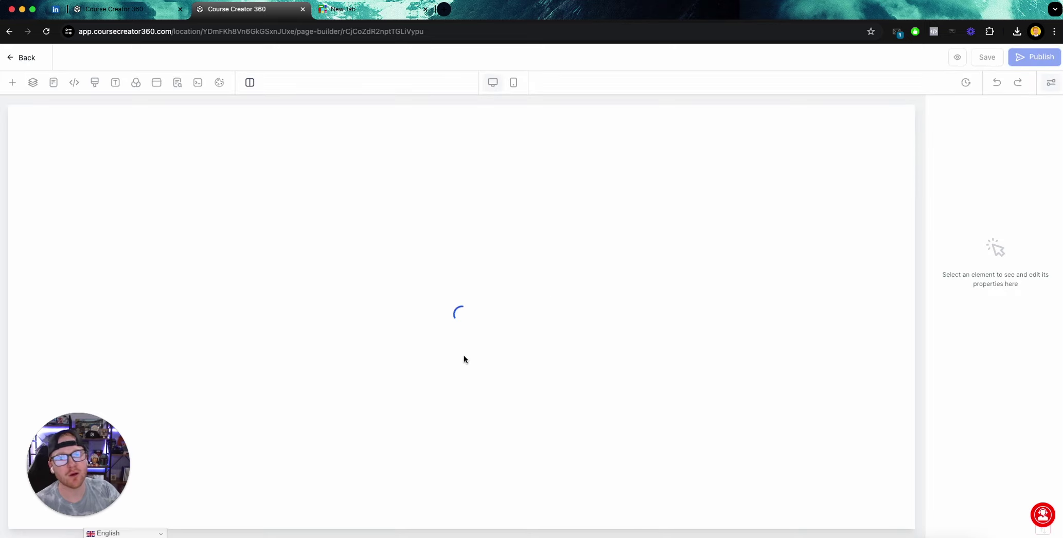
Set up the yellow login-email help section as a Template asset named "Help Dropdown".
click(377, 154)
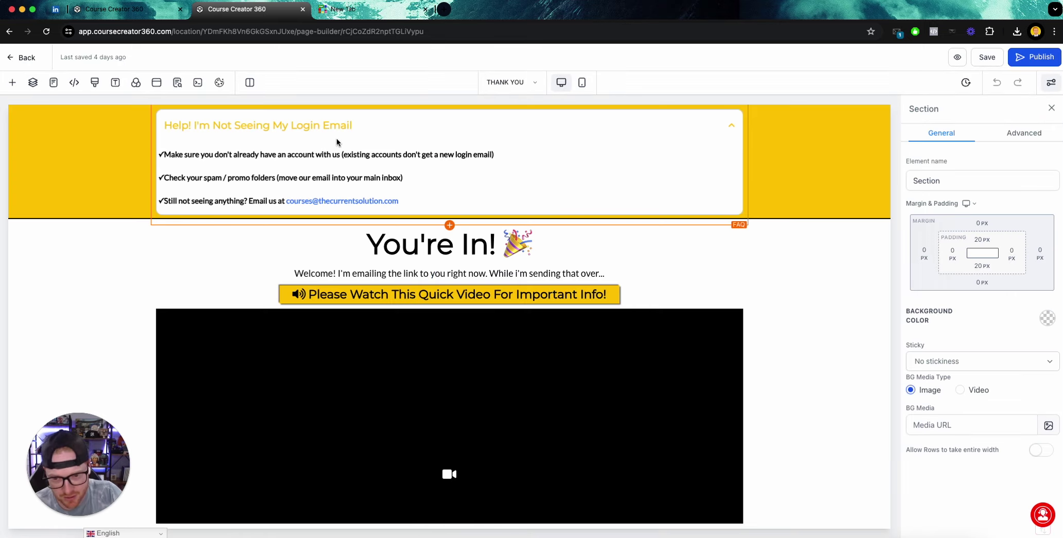
click(20, 145)
click(496, 289)
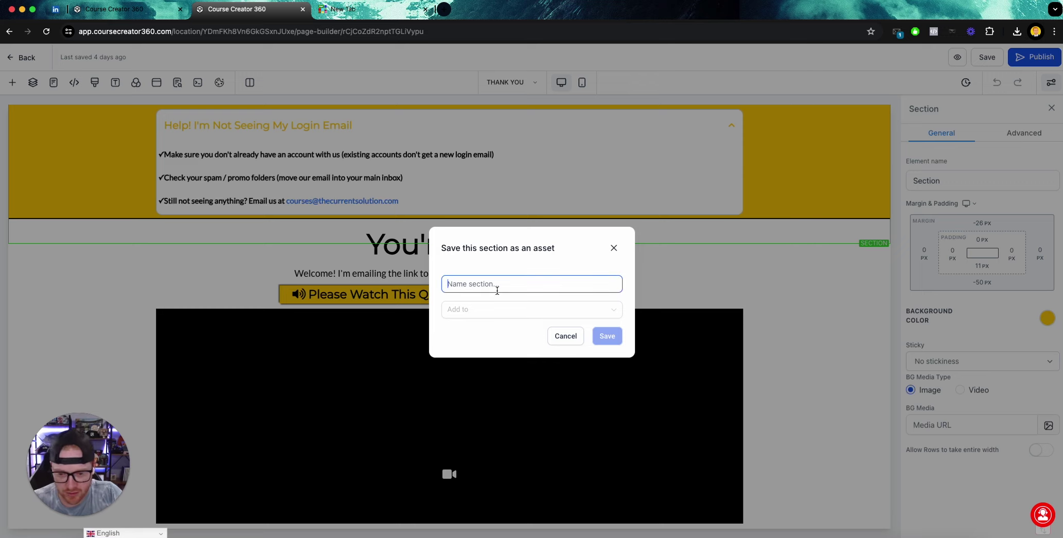
text(Help Dropdown)
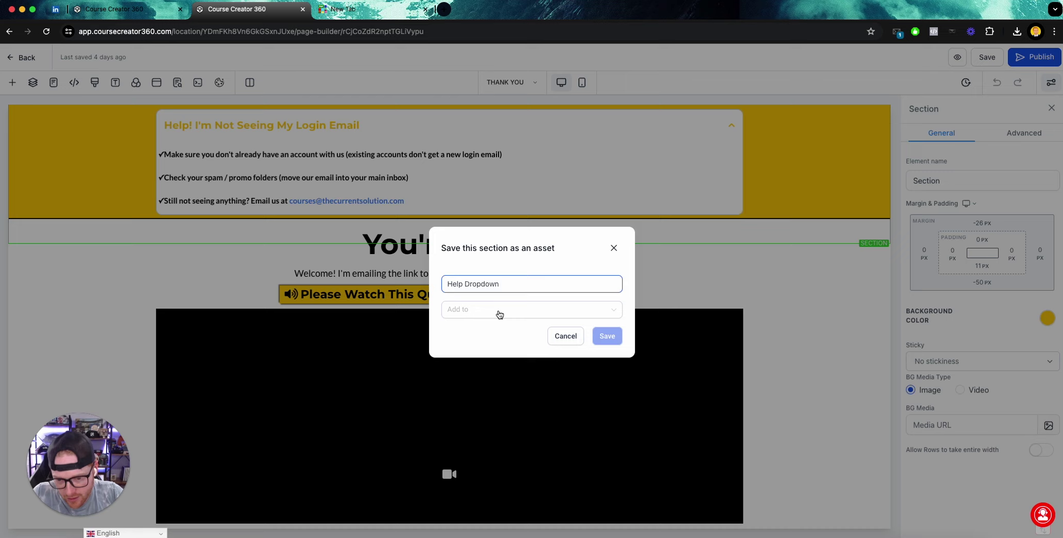
click(499, 314)
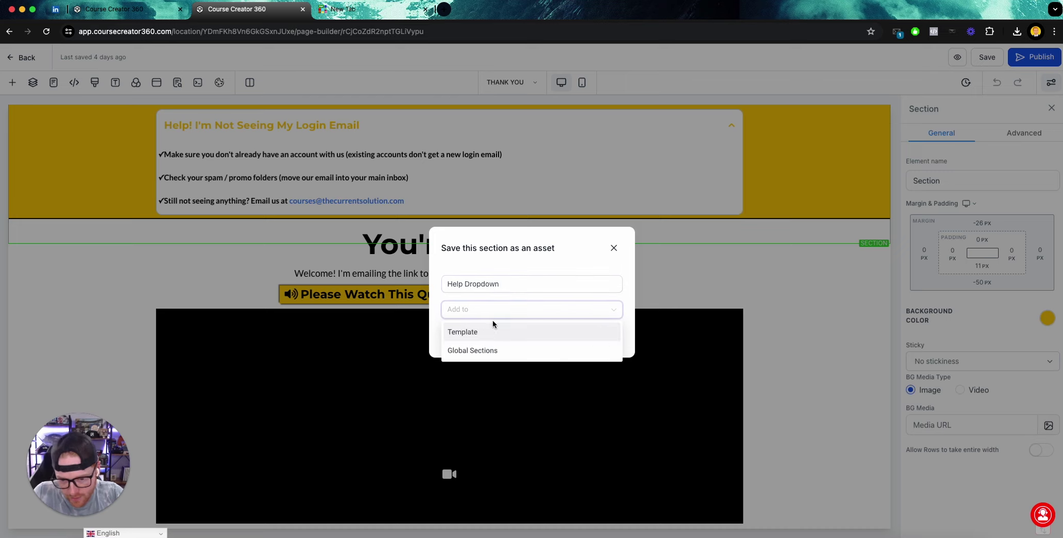
click(489, 330)
Change the asset name to "MM Help Dropdown", copy the name, and save the section template.
triple_click(511, 288)
click(457, 283)
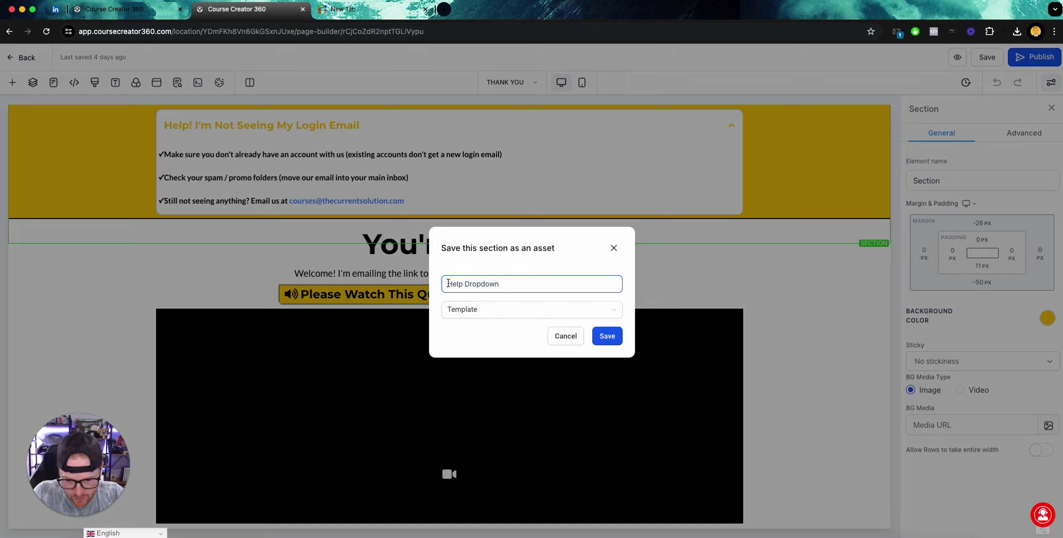
triple_click(452, 282)
click(445, 282)
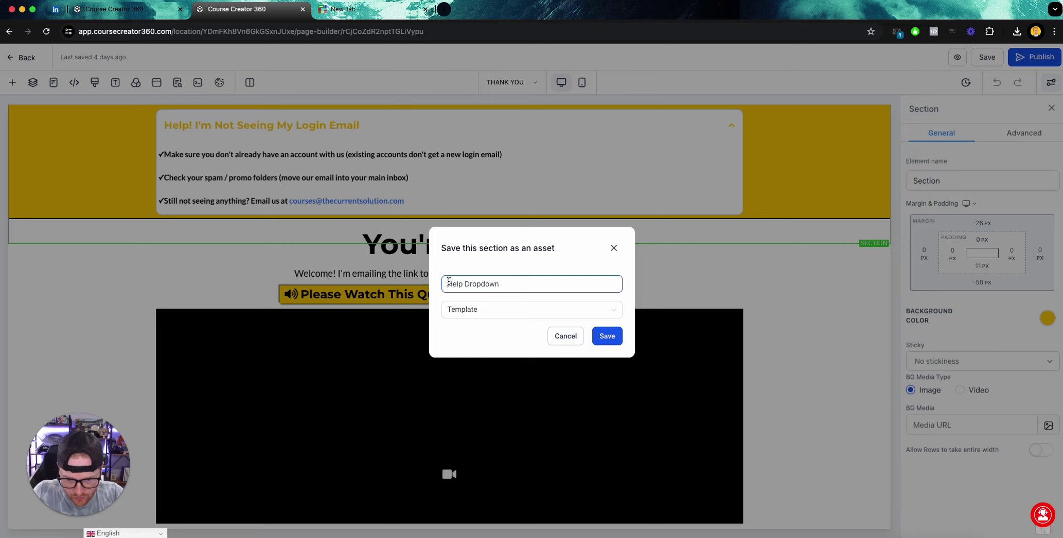
text(MM)
triple_click(463, 282)
key(super+c)
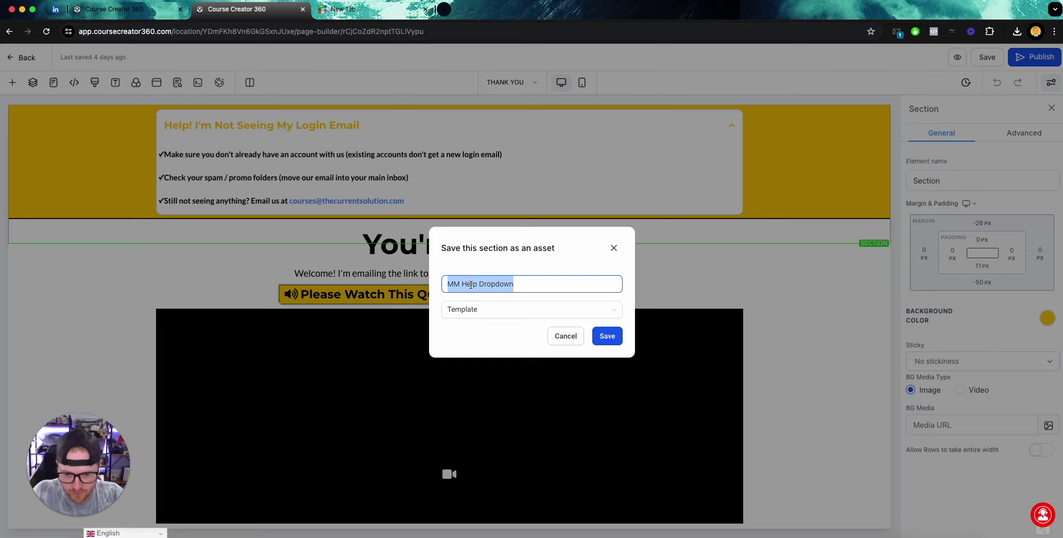
click(607, 337)
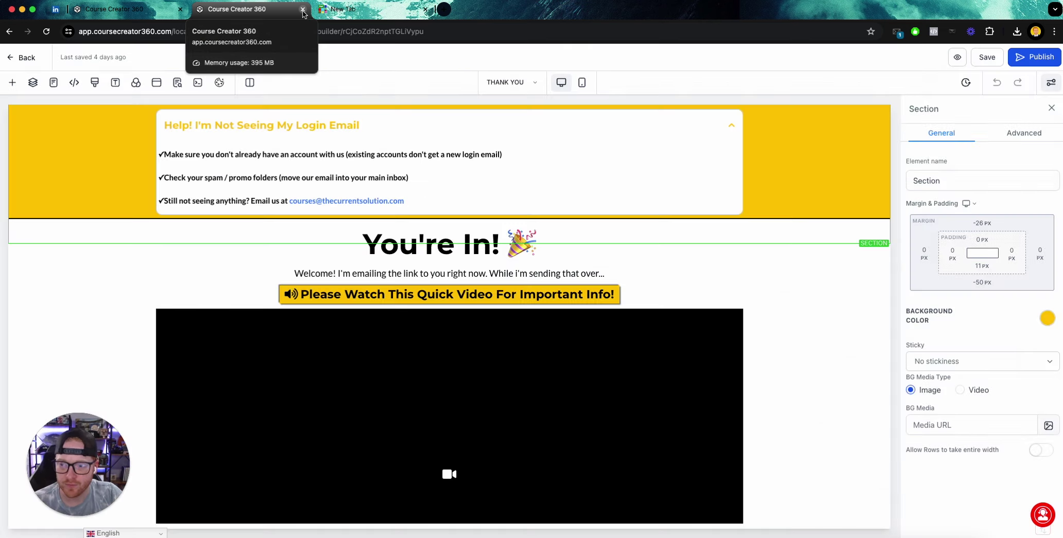
Close the DIY course page and insert the "MM Help Dropdown" section template above the logo on the community thank-you page.
click(304, 9)
click(115, 9)
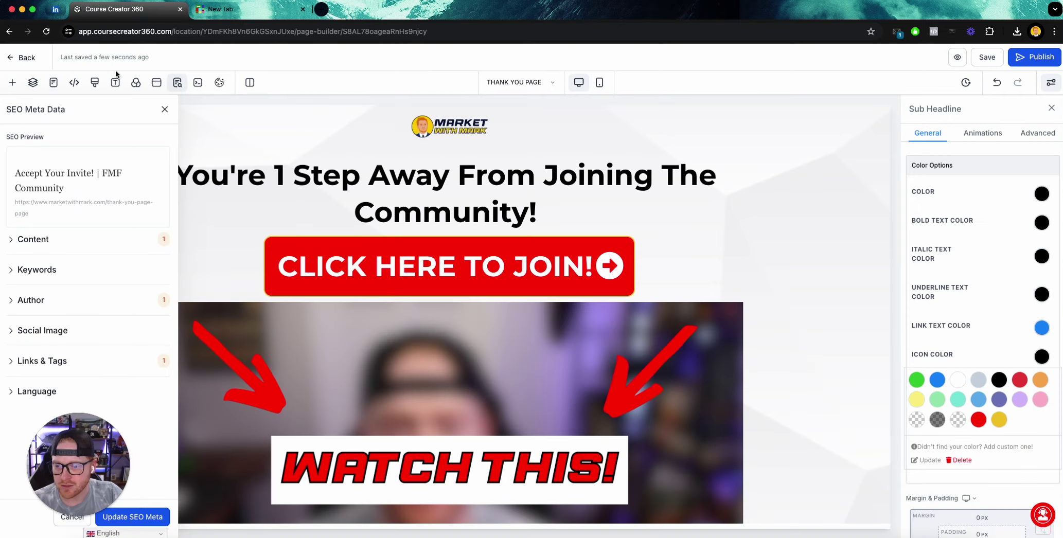
click(165, 109)
click(12, 82)
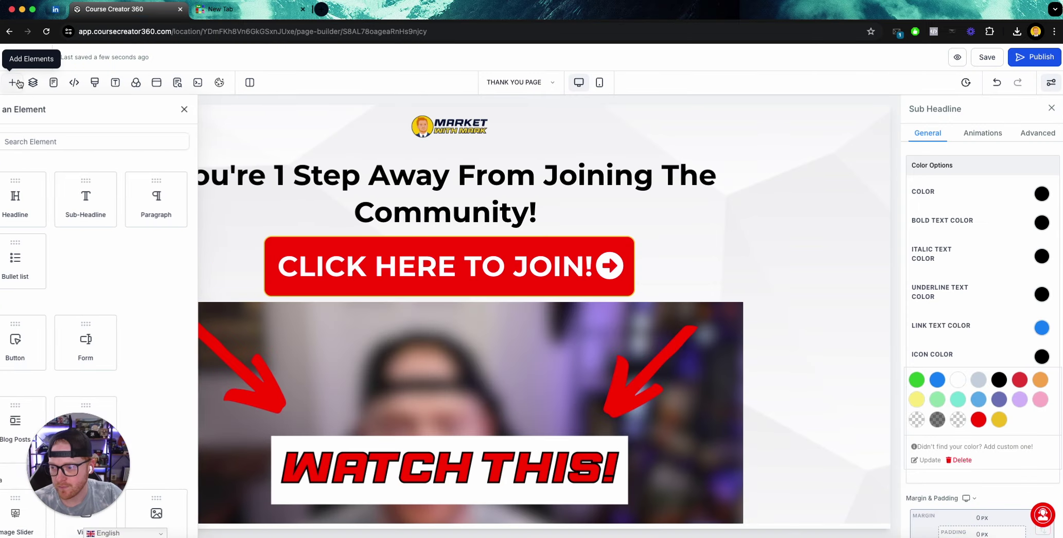
click(61, 191)
click(146, 142)
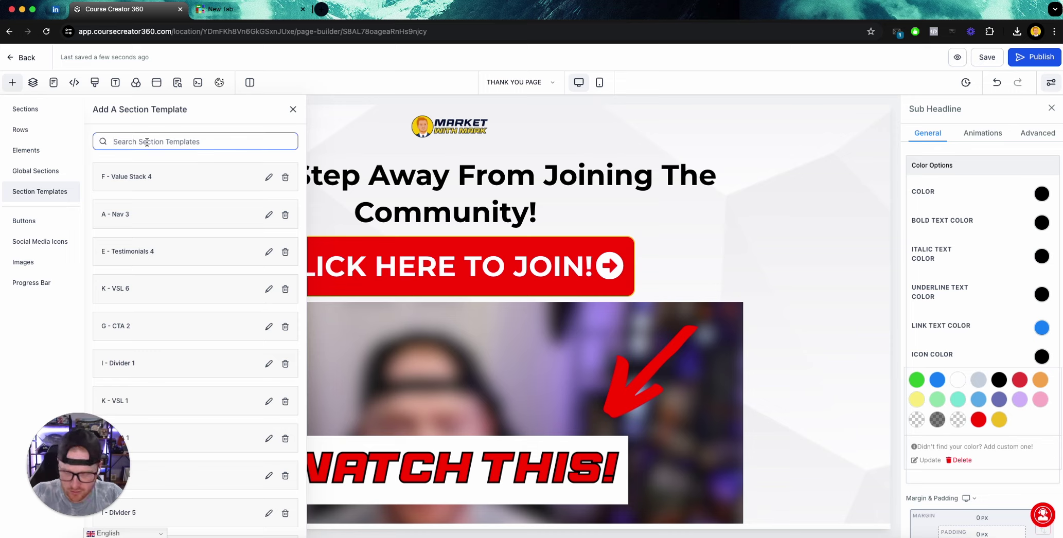
key(super+v)
drag(213, 175, 384, 106)
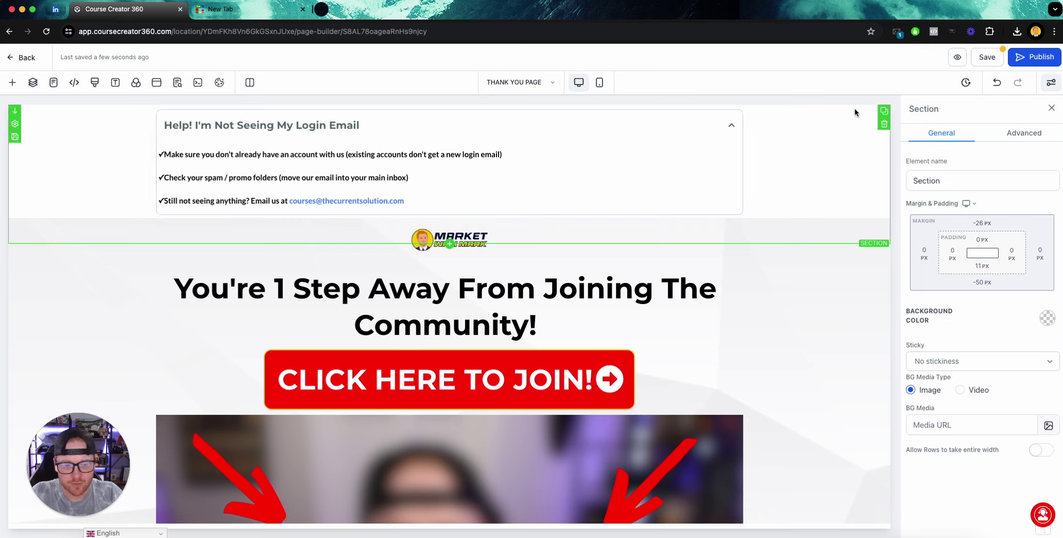
Save the page and give the login help dropdown section a yellow background.
click(986, 57)
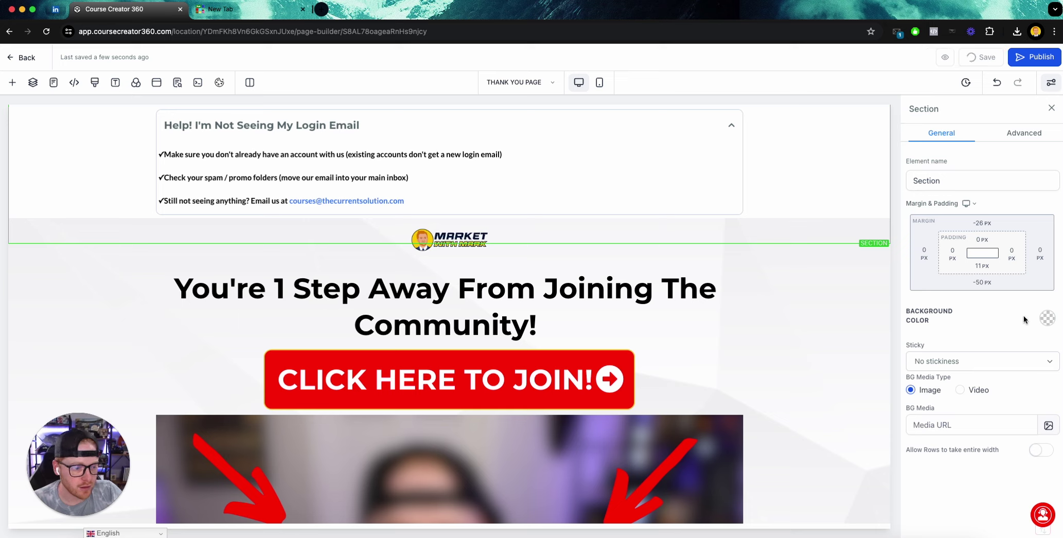
click(1047, 318)
click(994, 386)
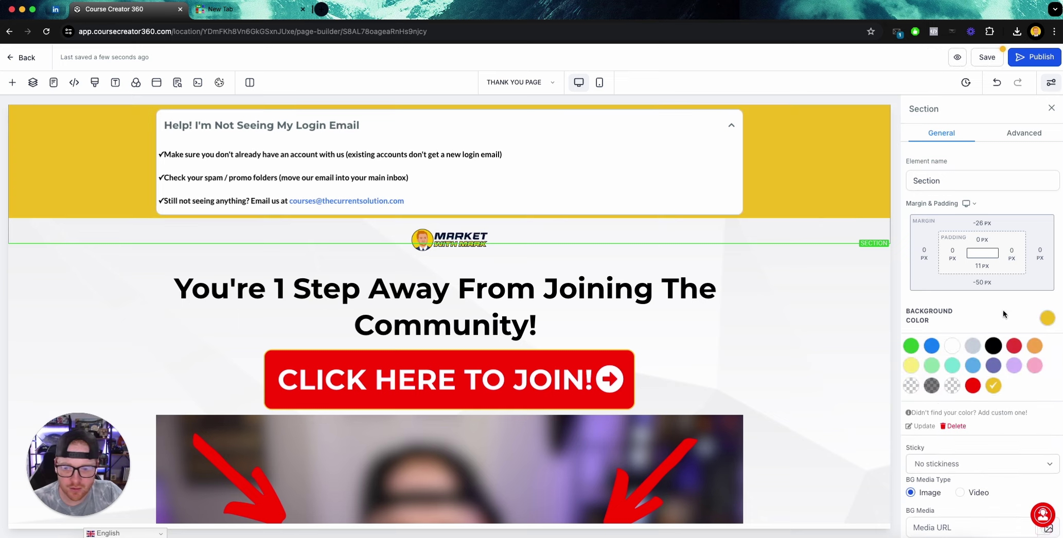
click(1025, 132)
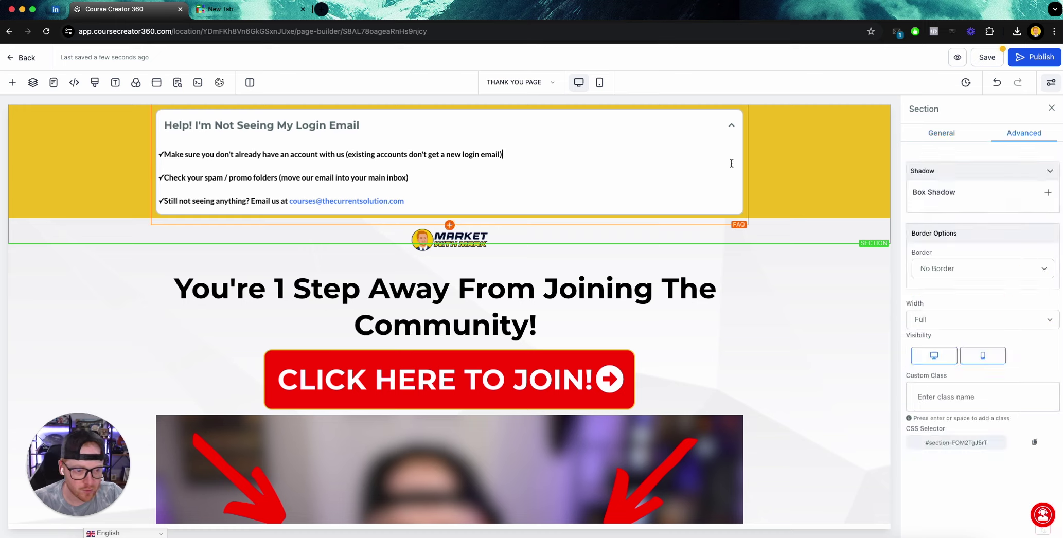
Set the open title text color of the login help FAQ to the same yellow.
click(720, 219)
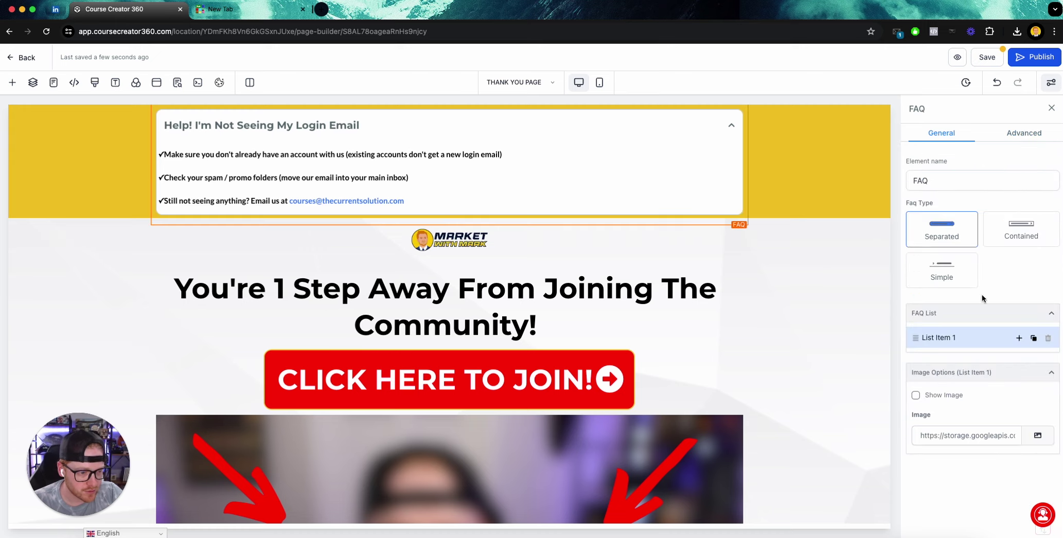
click(1024, 133)
scroll(1027, 356, down, 6)
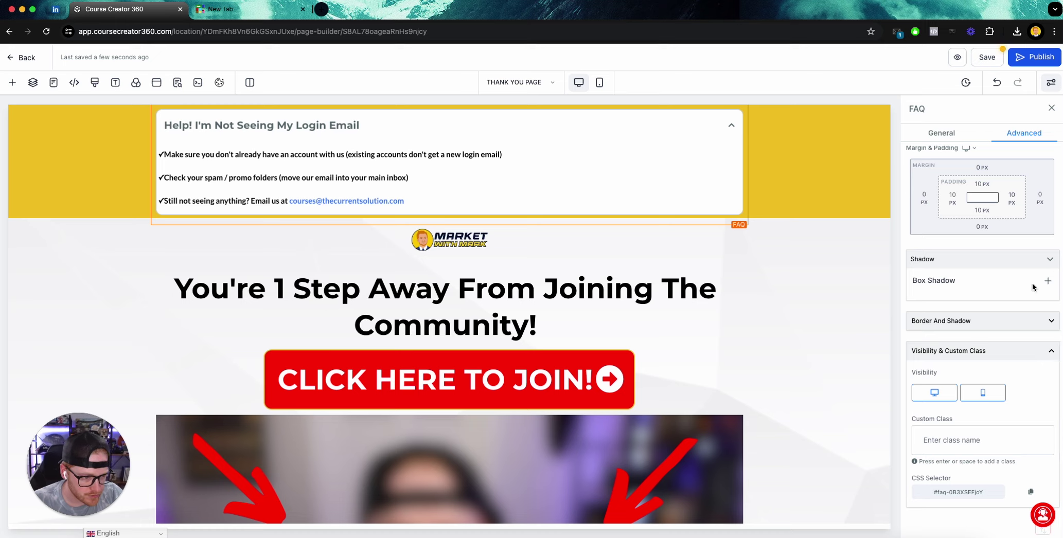
scroll(1019, 327, up, 5)
click(982, 273)
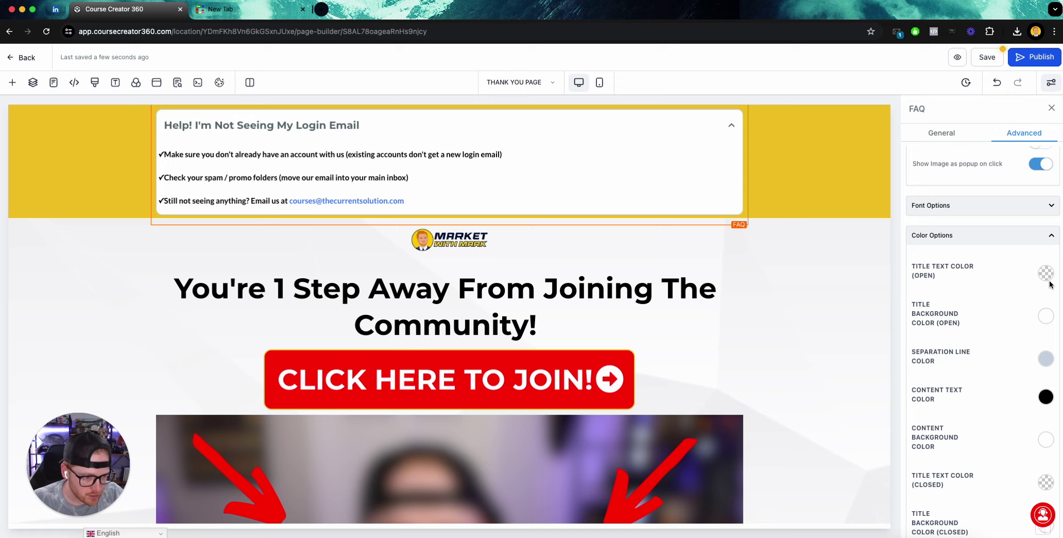
click(1048, 280)
click(998, 343)
scroll(1028, 375, down, 5)
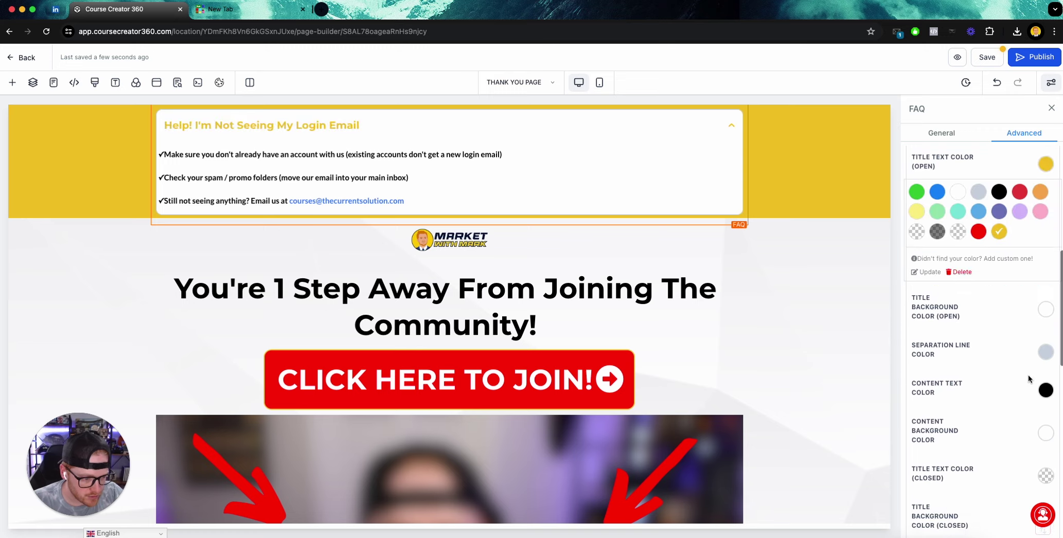
Change the login help FAQ's open title text color to black.
scroll(1040, 370, down, 3)
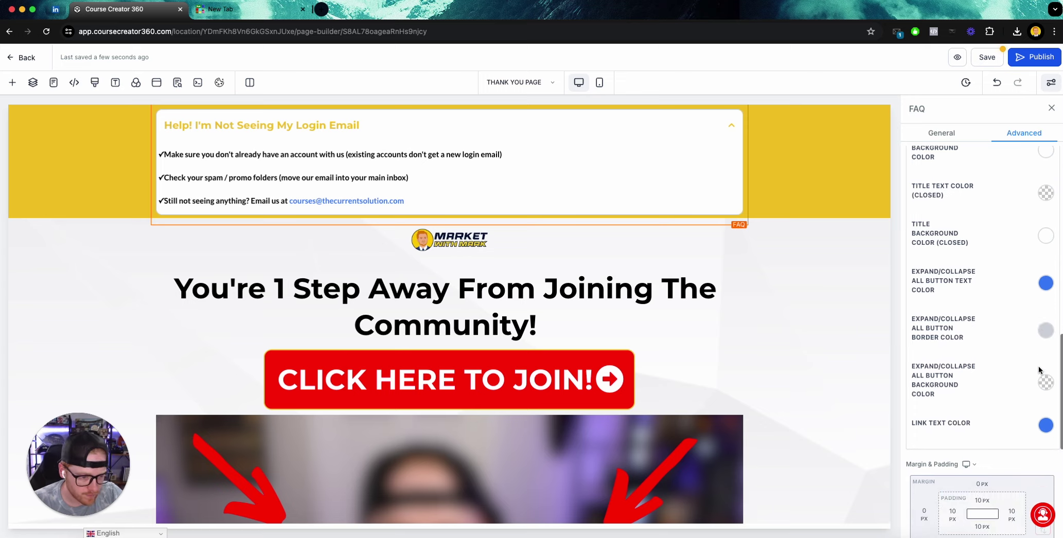
scroll(1038, 371, up, 5)
scroll(1039, 367, up, 6)
scroll(1037, 288, down, 2)
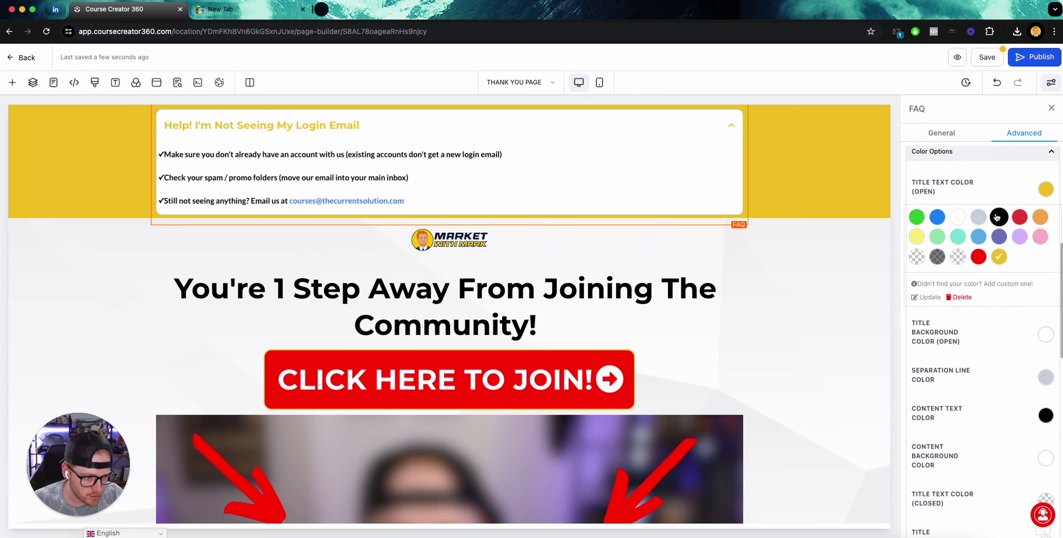
click(998, 218)
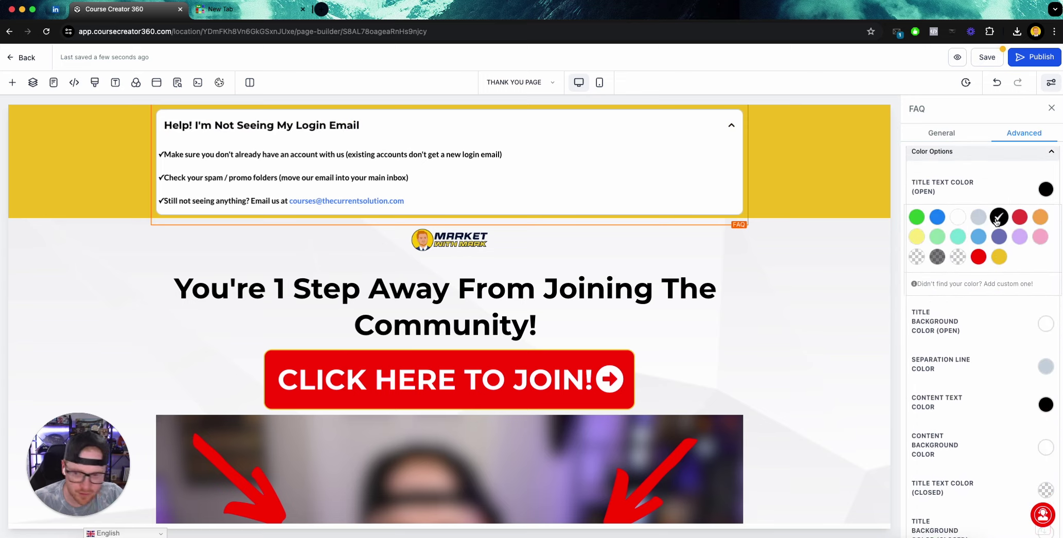
Save the page and preview it, expanding and collapsing the help dropdown and checking the video and TLDR box.
click(974, 59)
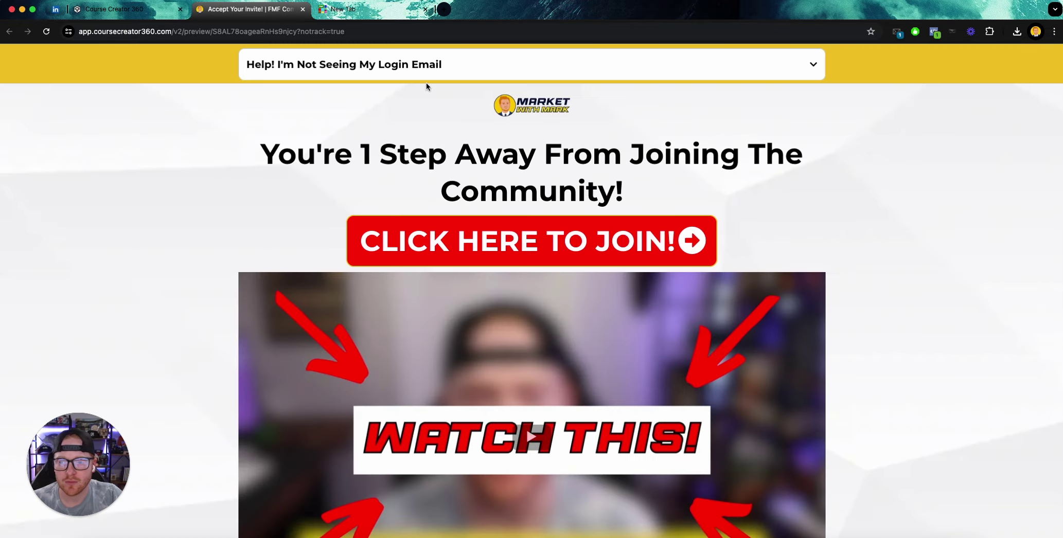
click(563, 79)
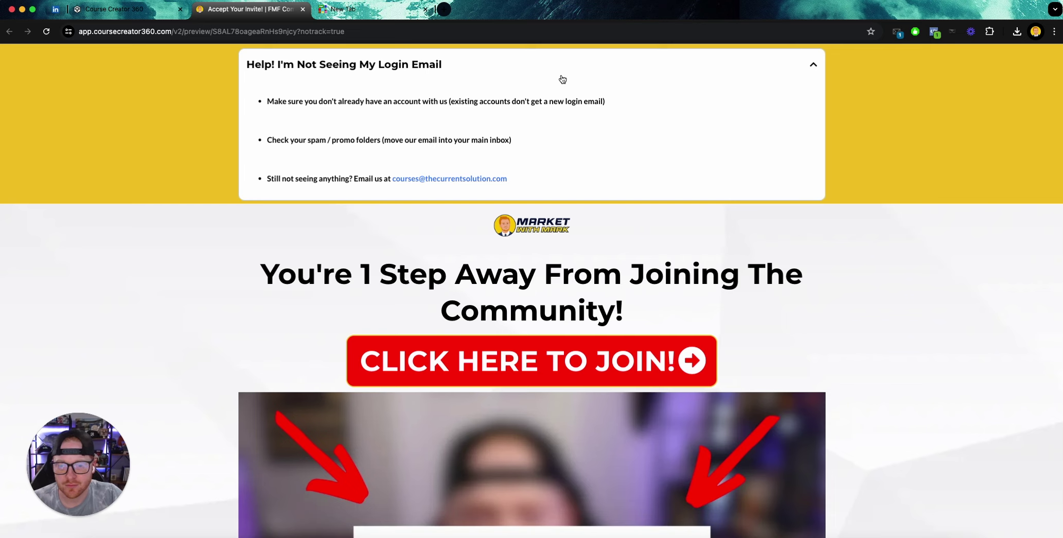
click(563, 79)
scroll(761, 164, down, 3)
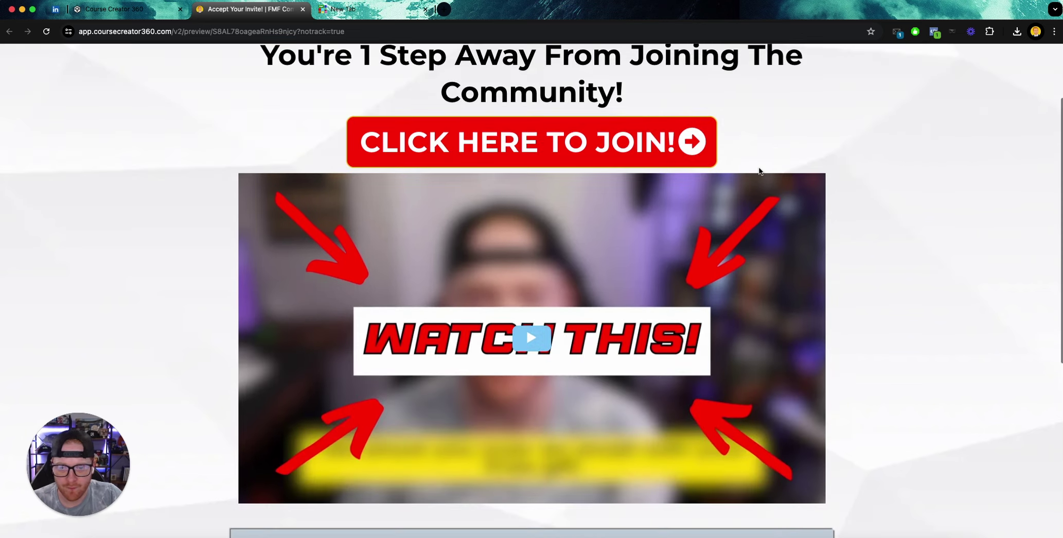
scroll(760, 169, up, 1)
scroll(759, 168, down, 7)
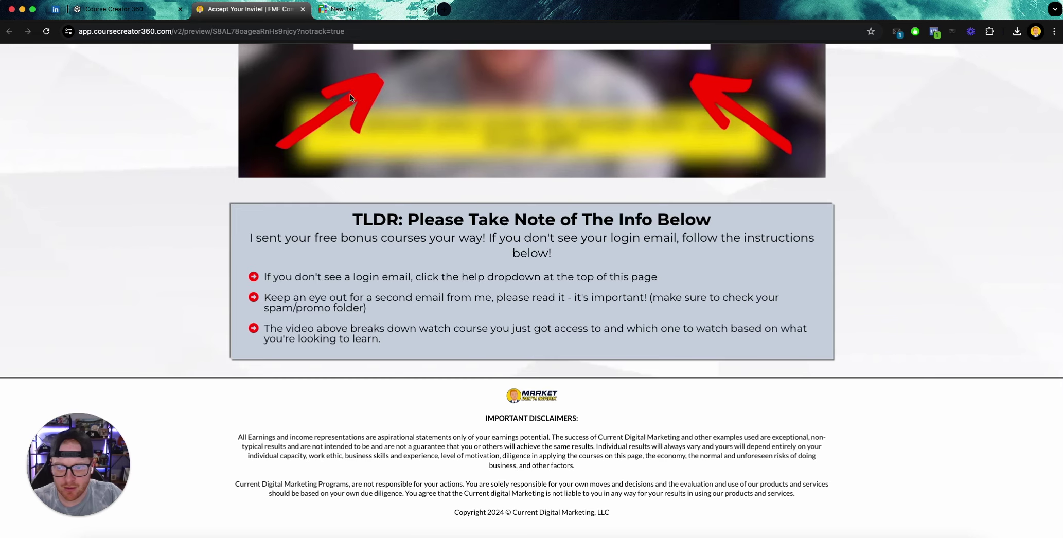
mouse_move(303, 47)
click(701, 100)
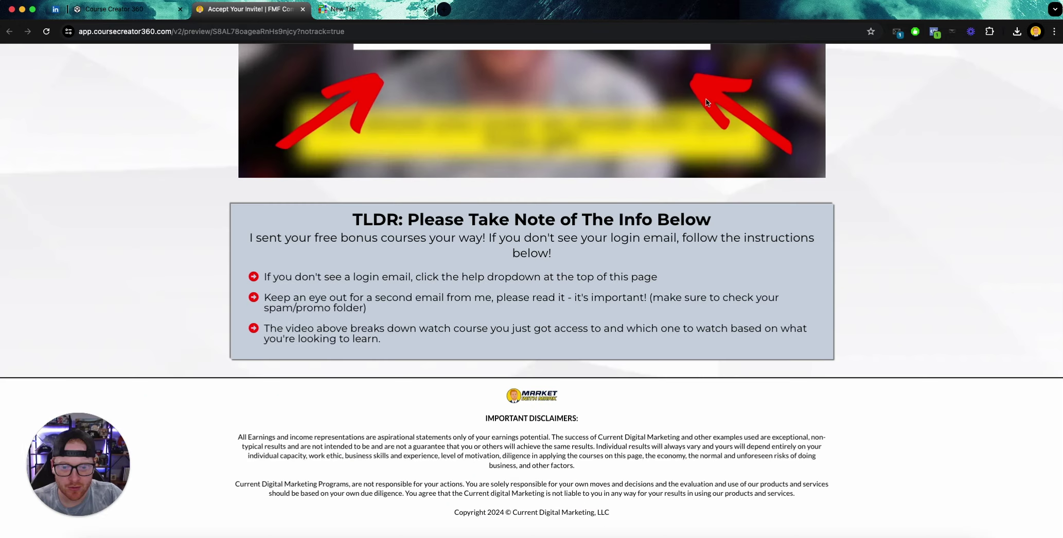
scroll(552, 129, down, 1)
scroll(552, 129, up, 15)
Close the preview and delete the yellow login help section above the logo.
click(305, 9)
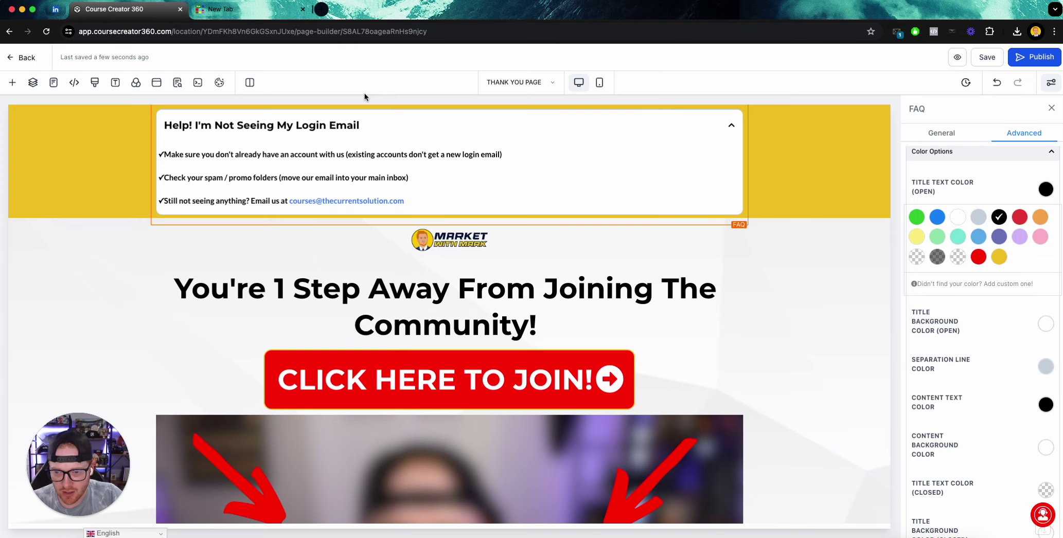
click(856, 144)
click(885, 126)
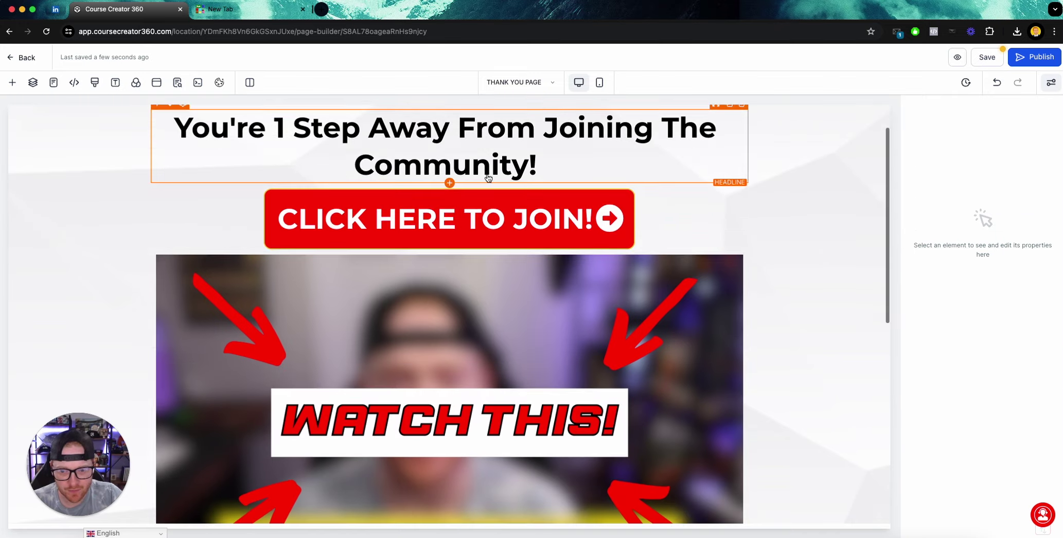
Reword the first TLDR bullet to "If you don't see a login email, click the help dropdown below".
scroll(486, 175, down, 10)
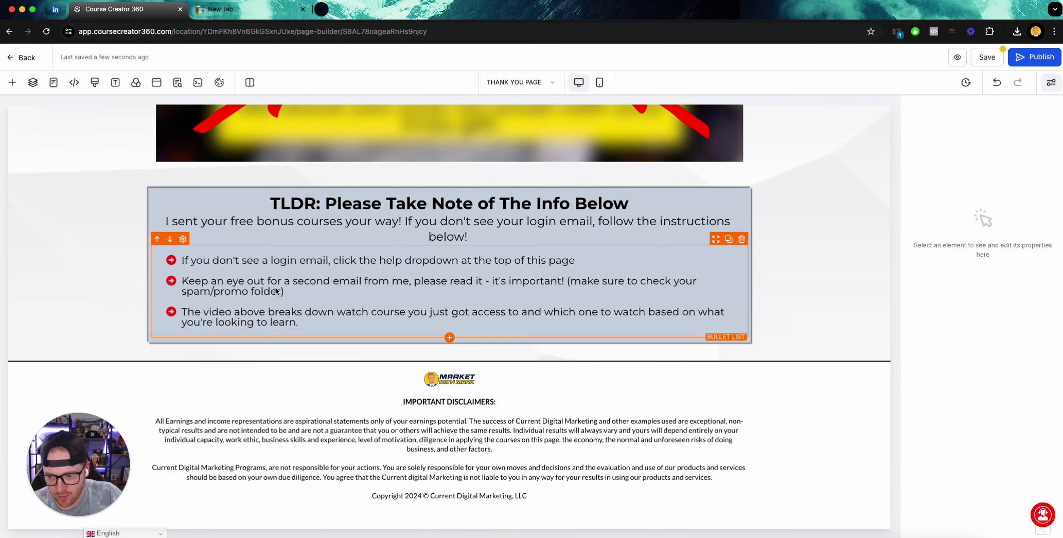
click(446, 265)
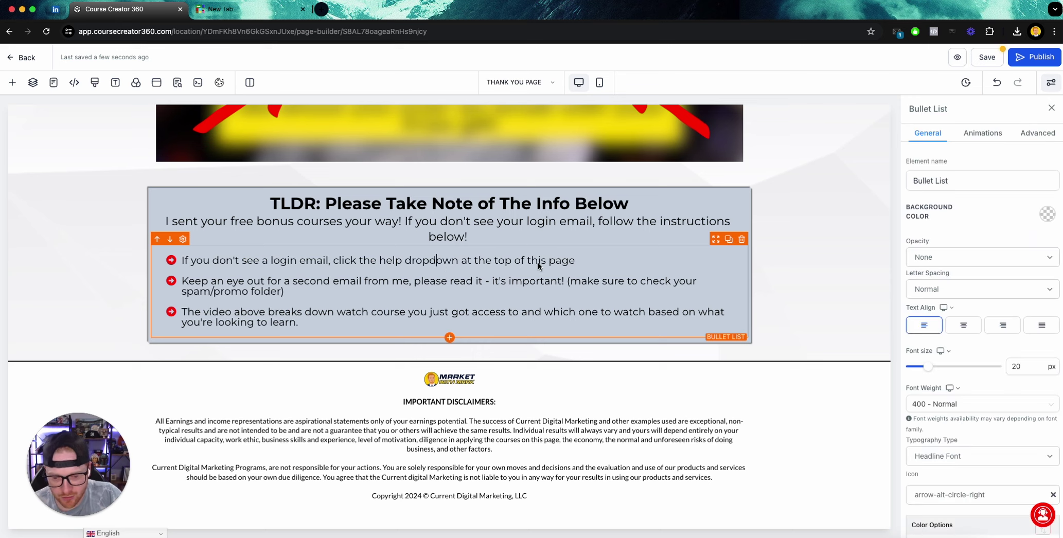
double_click(496, 261)
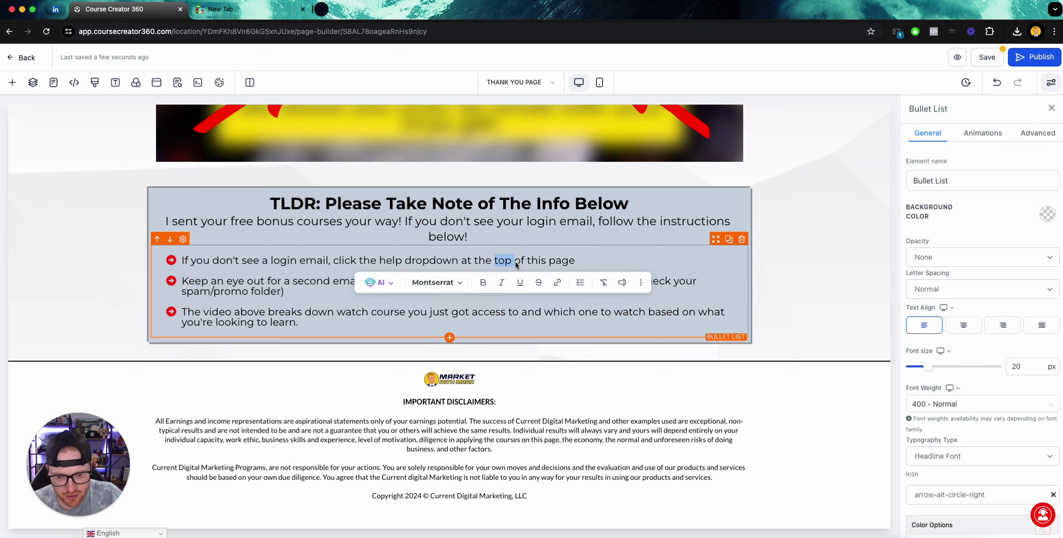
click(577, 261)
drag(577, 261, 464, 261)
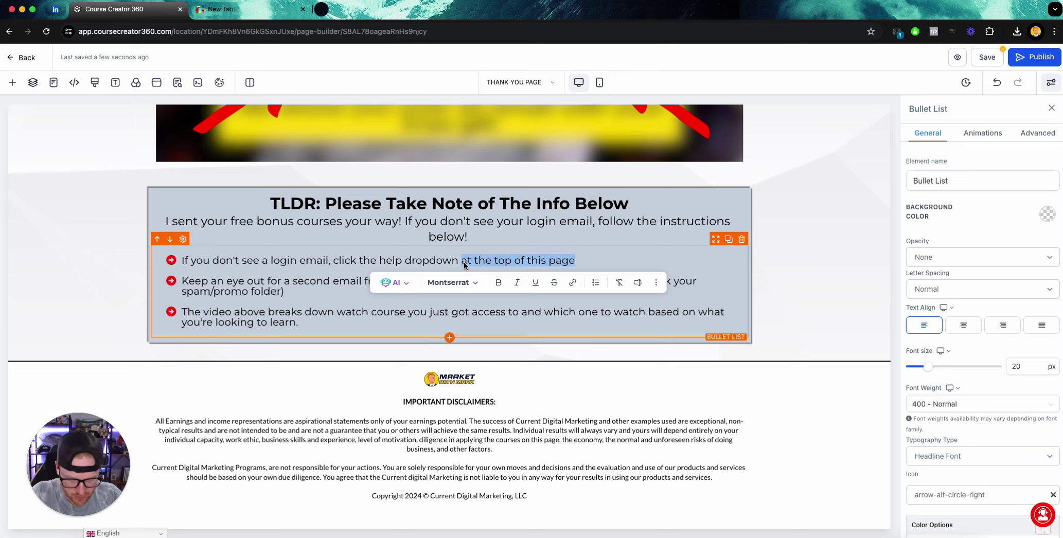
text(below)
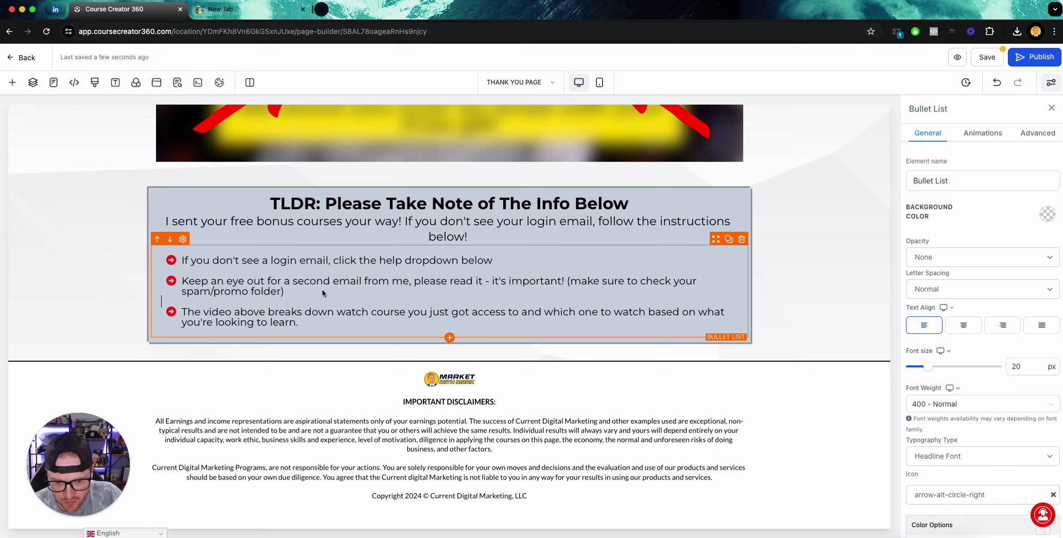
Delete the third TLDR bullet about the video above.
triple_click(316, 324)
key(BackSpace)
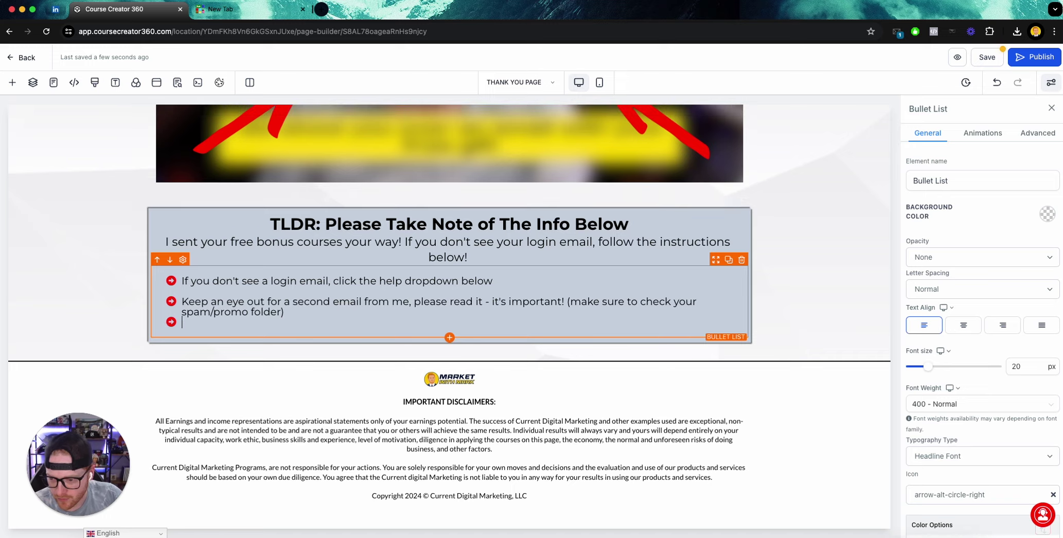
key(BackSpace)
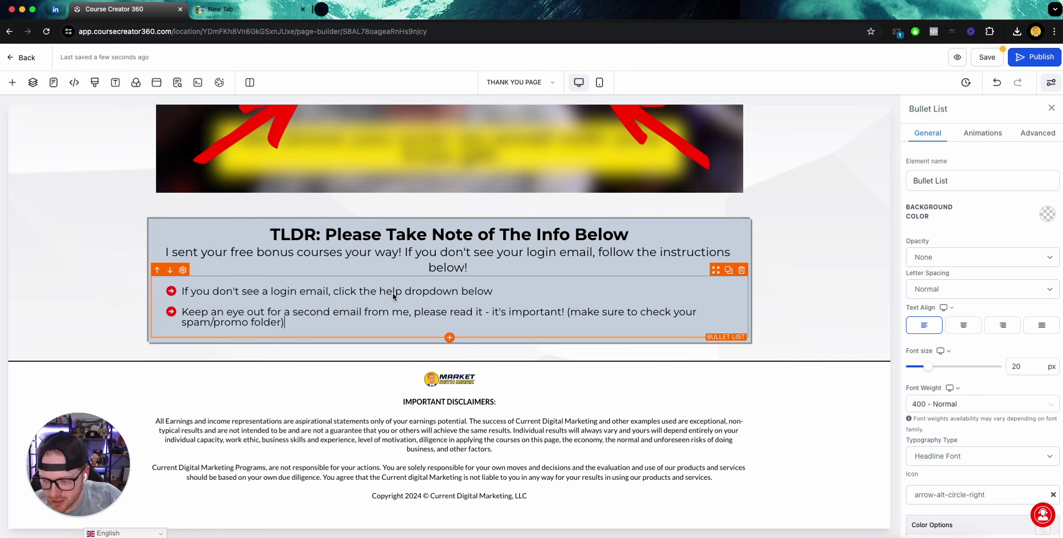
Set the font size of the sub headline in the TLDR box to 18 px.
click(453, 208)
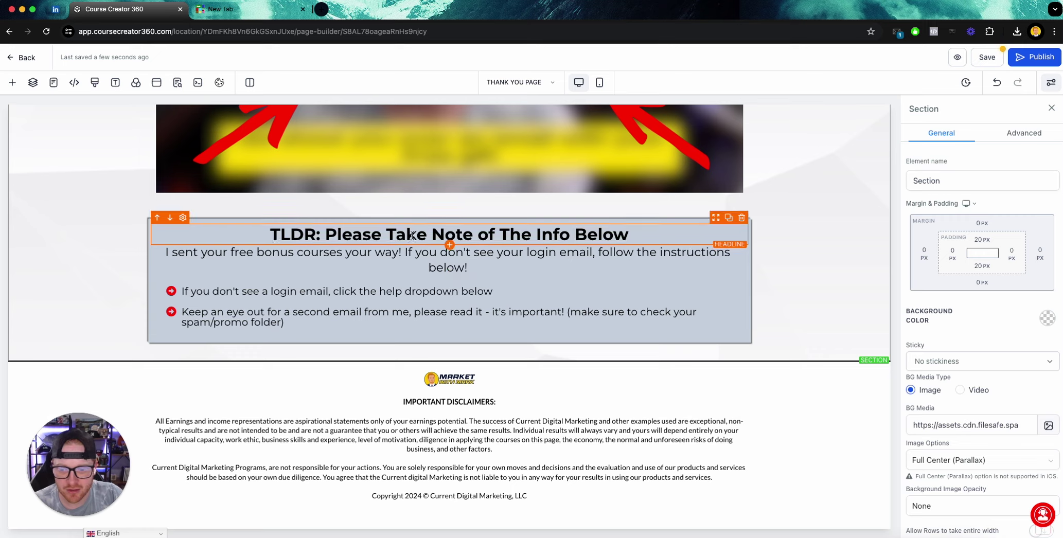
click(374, 262)
double_click(1010, 363)
text(18)
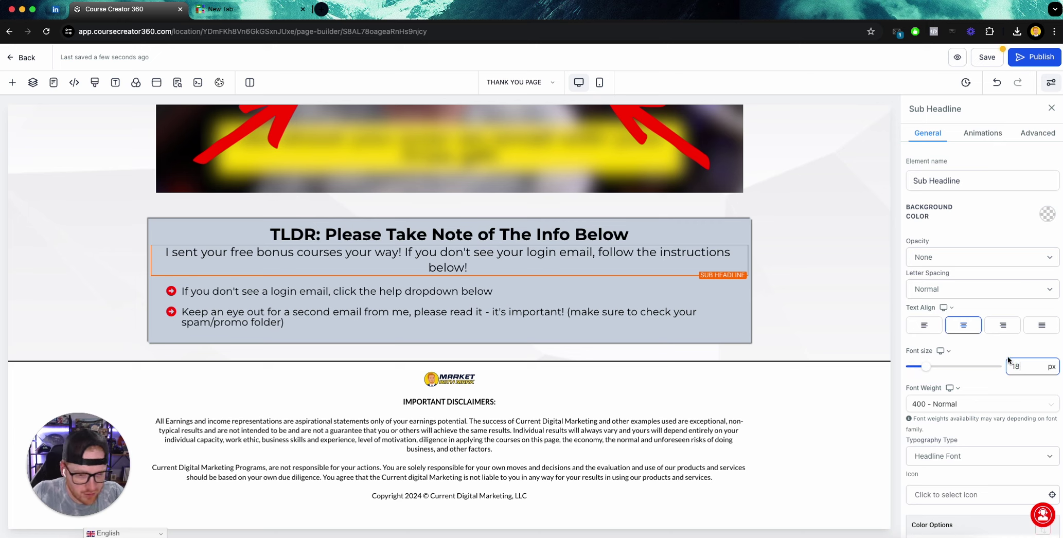
key(Return)
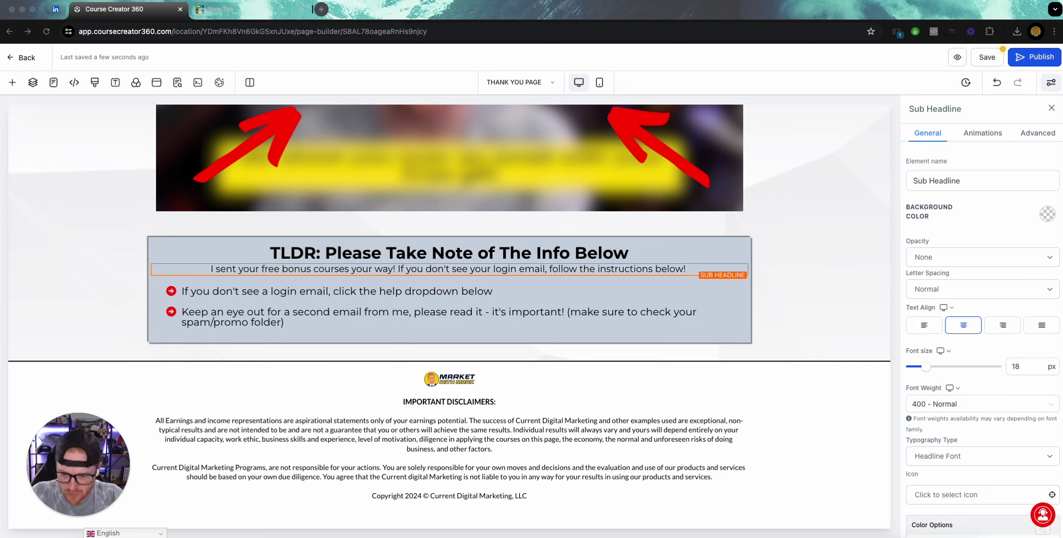
Replace the TLDR bullets with the three copied login help instructions, joining the support email onto the "Still not seeing anything?" line.
drag(286, 312, 183, 289)
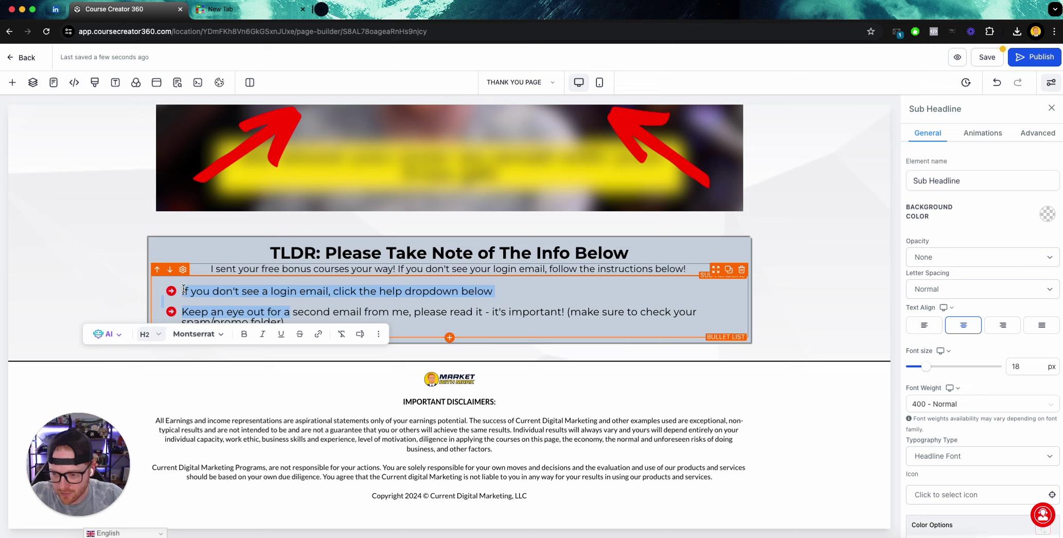
click(307, 338)
drag(285, 323, 178, 290)
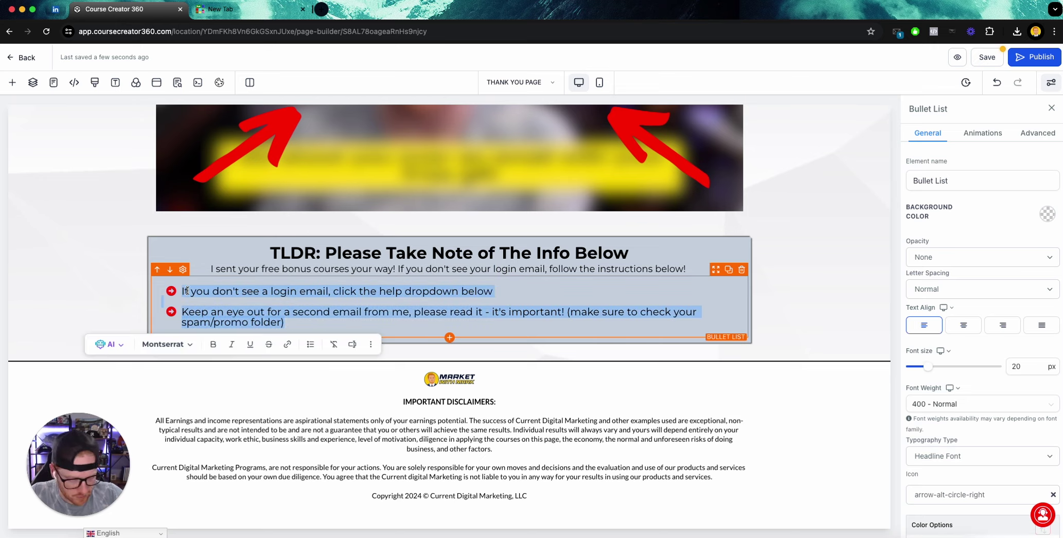
key(super+v)
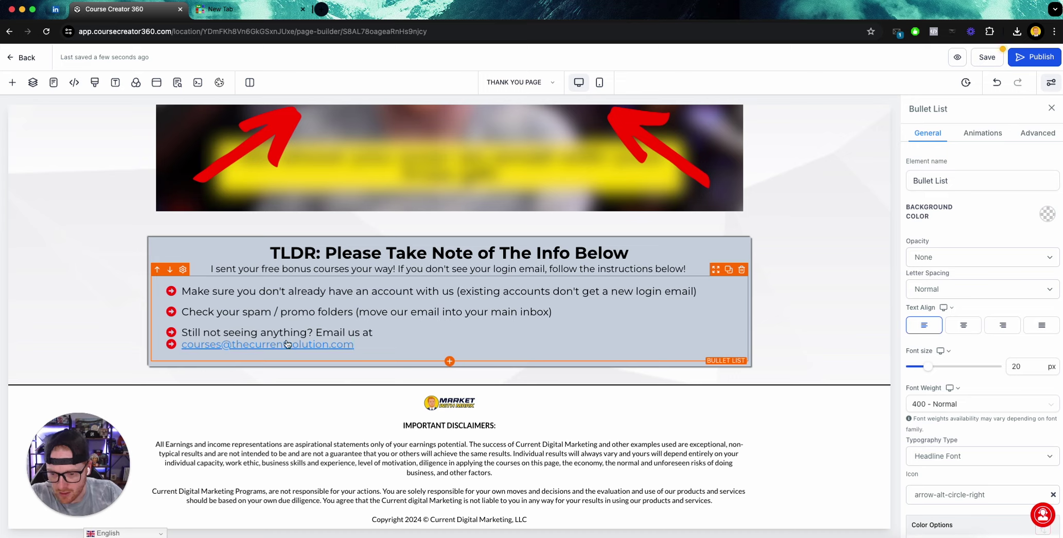
click(183, 344)
key(BackSpace)
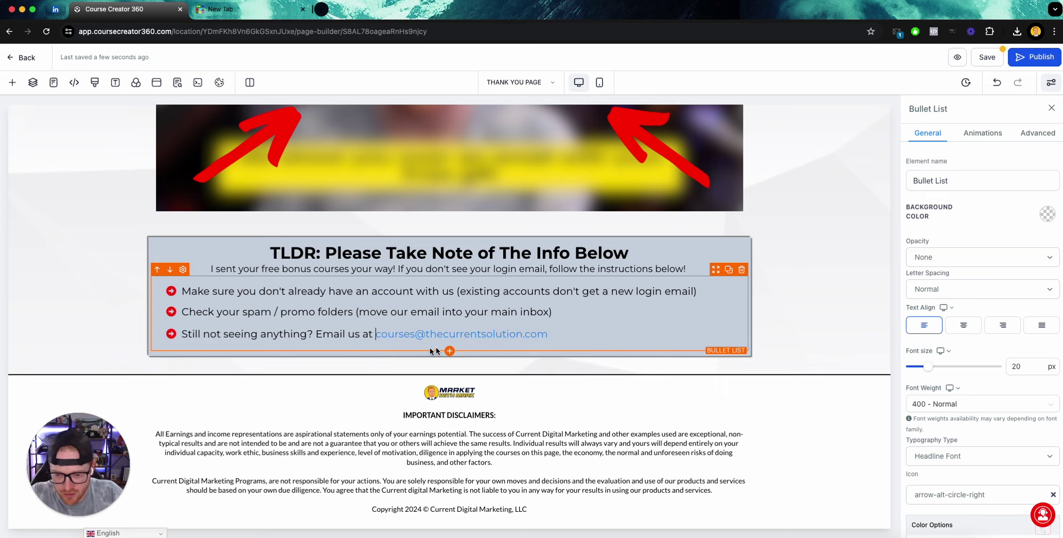
Save the thank-you page and look over its full layout from the logo to the TLDR box.
click(776, 285)
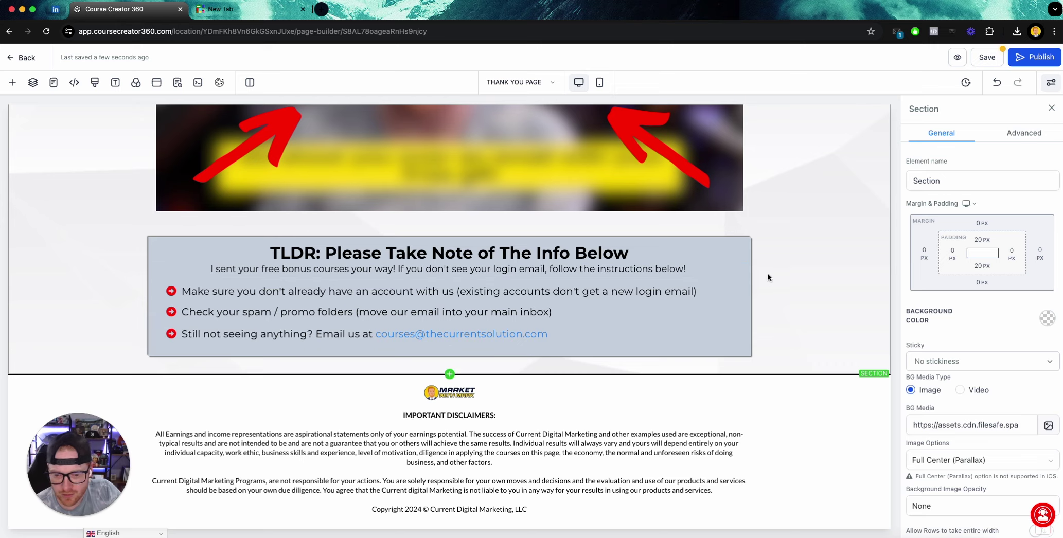
click(988, 57)
scroll(746, 232, up, 4)
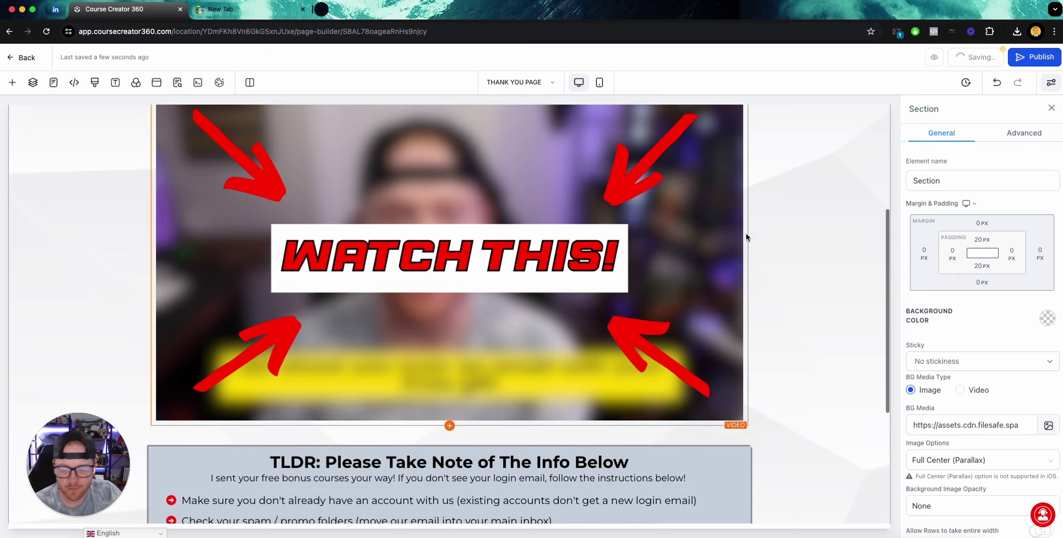
scroll(744, 227, down, 4)
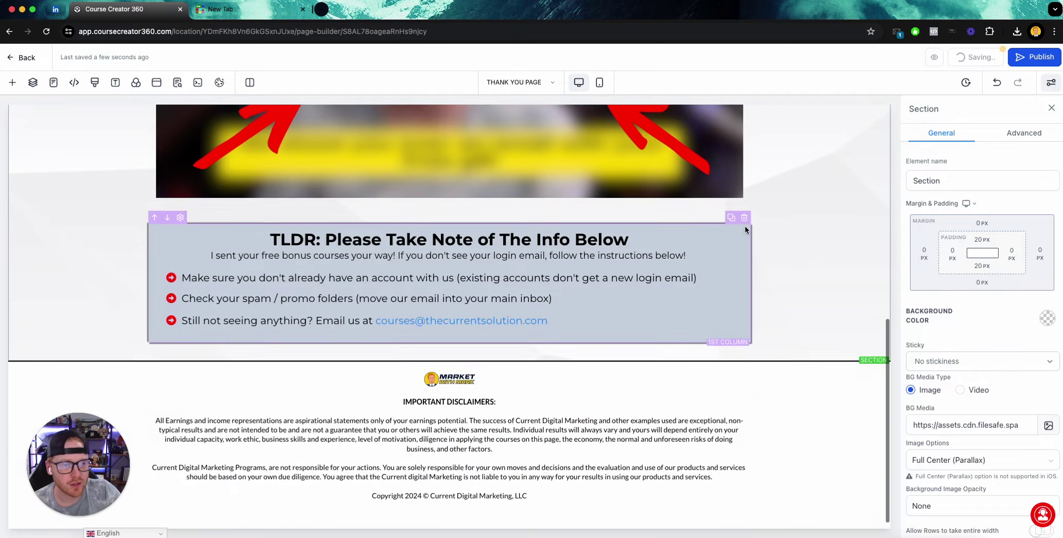
scroll(745, 225, up, 8)
scroll(741, 229, down, 8)
scroll(349, 281, up, 8)
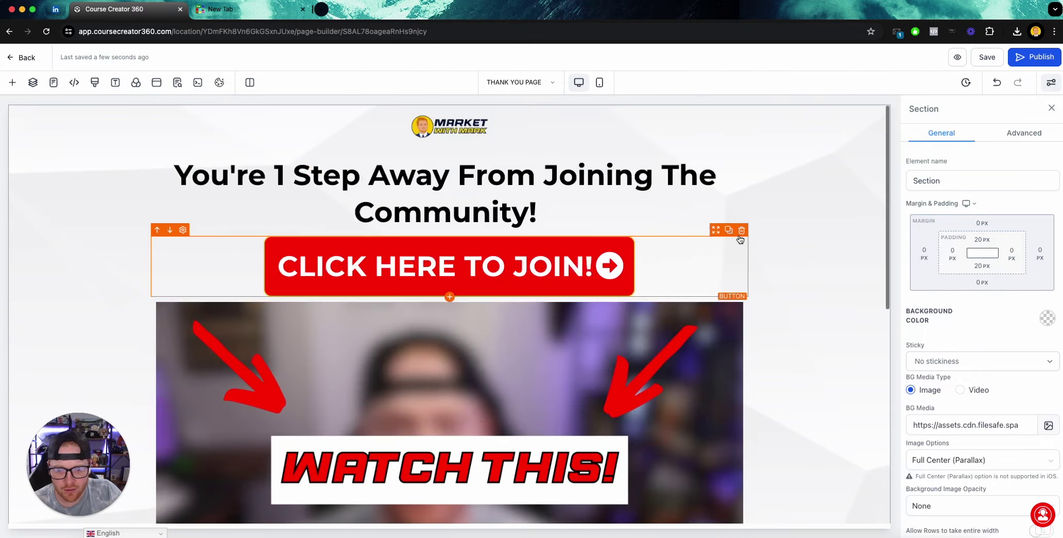
Switch the thank-you page to the mobile layout and set the join button's font size to 25 px.
scroll(349, 281, down, 8)
scroll(349, 281, up, 8)
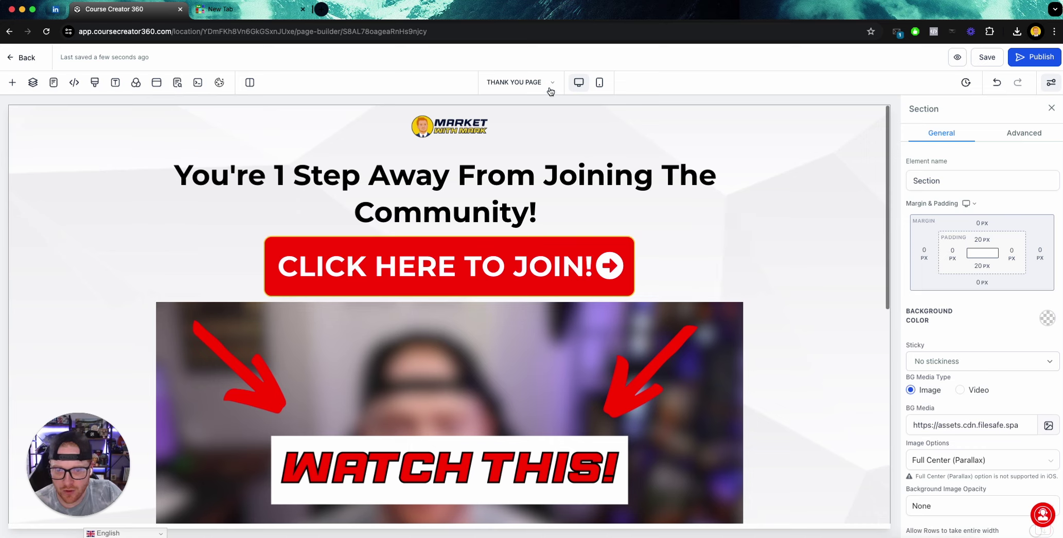
click(600, 82)
click(457, 175)
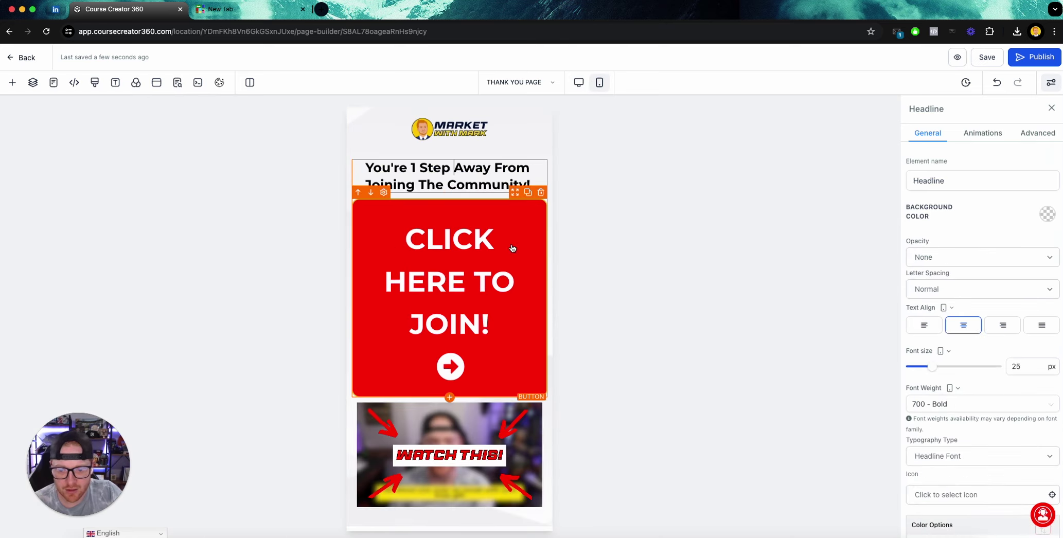
click(497, 342)
drag(1031, 289, 989, 298)
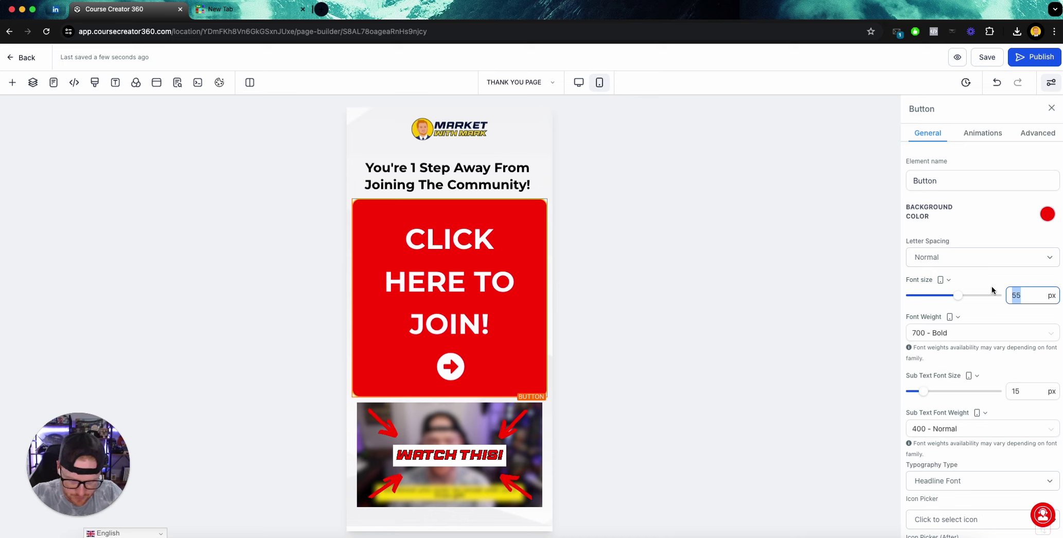
text(20)
click(972, 270)
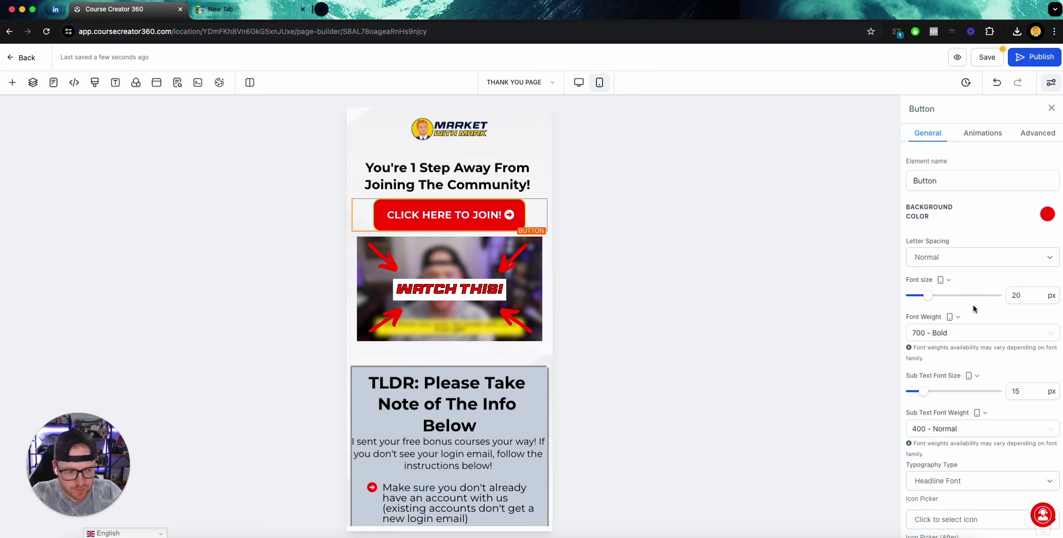
drag(1031, 296, 1002, 296)
text(30)
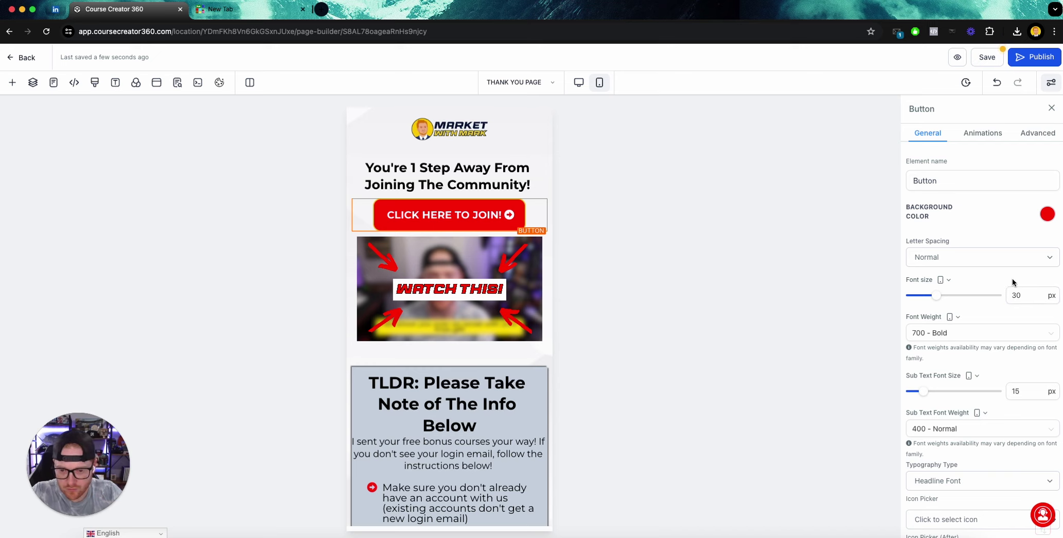
text(25)
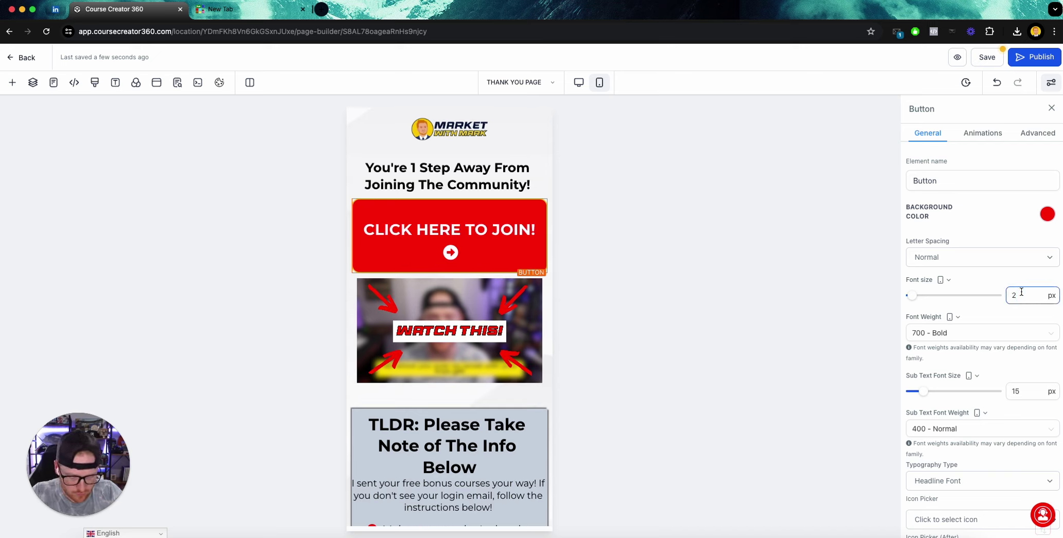
click(1017, 271)
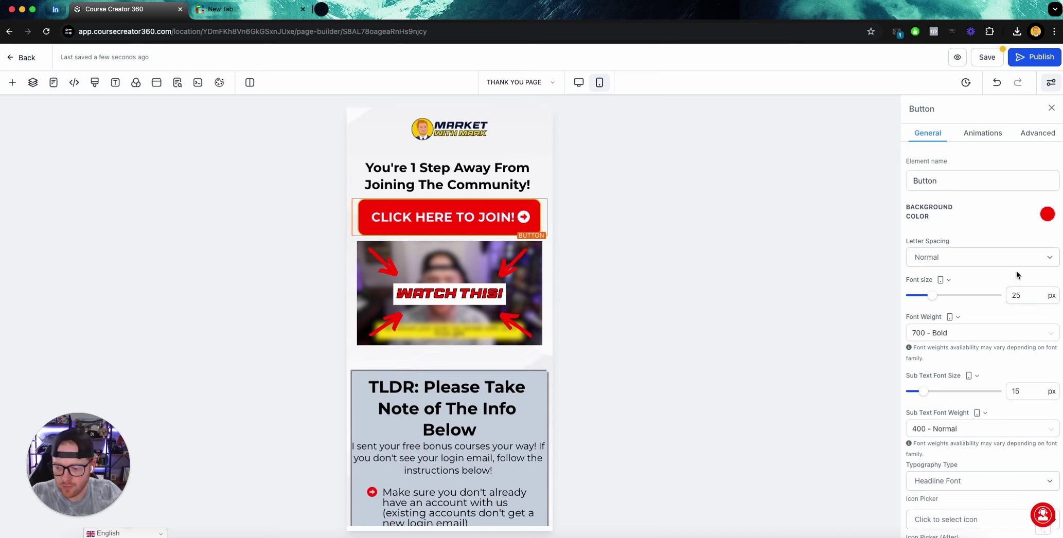
Set the mobile font size of the TLDR headline to 20 px.
click(435, 182)
scroll(484, 311, down, 2)
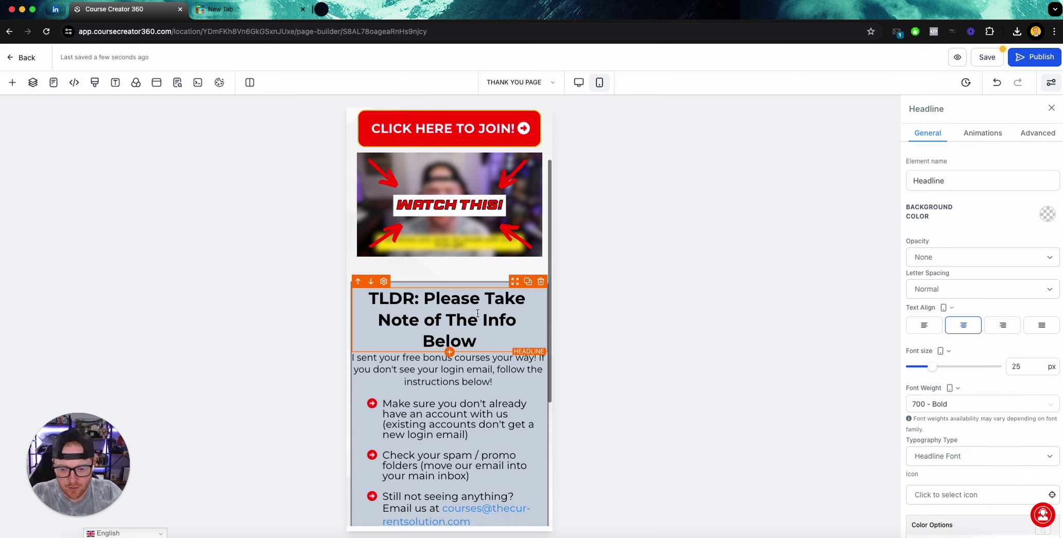
double_click(1018, 366)
text(20)
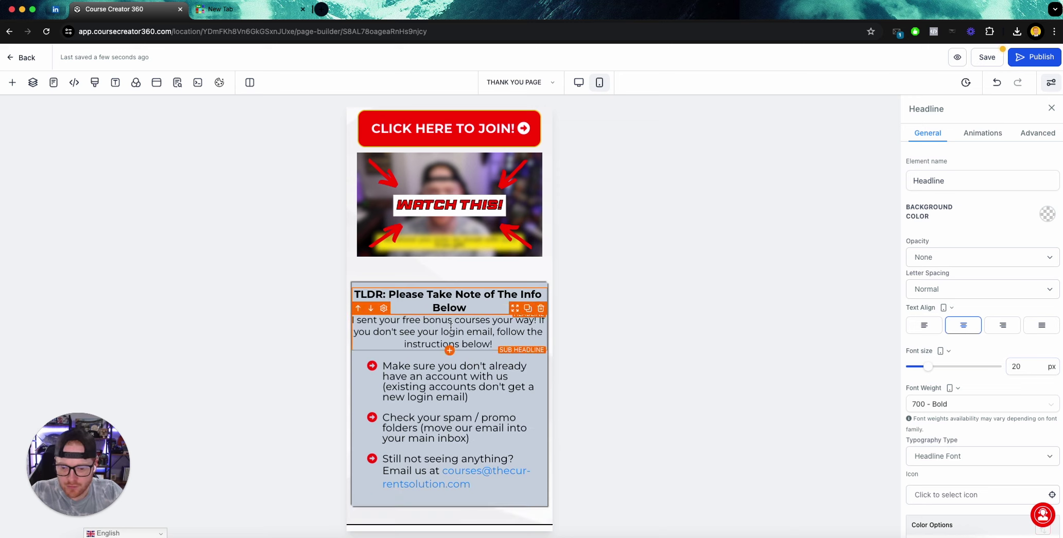
Set the mobile font size of the TLDR sub headline and the bullet list to 15 px each.
click(448, 332)
double_click(1016, 367)
text(15)
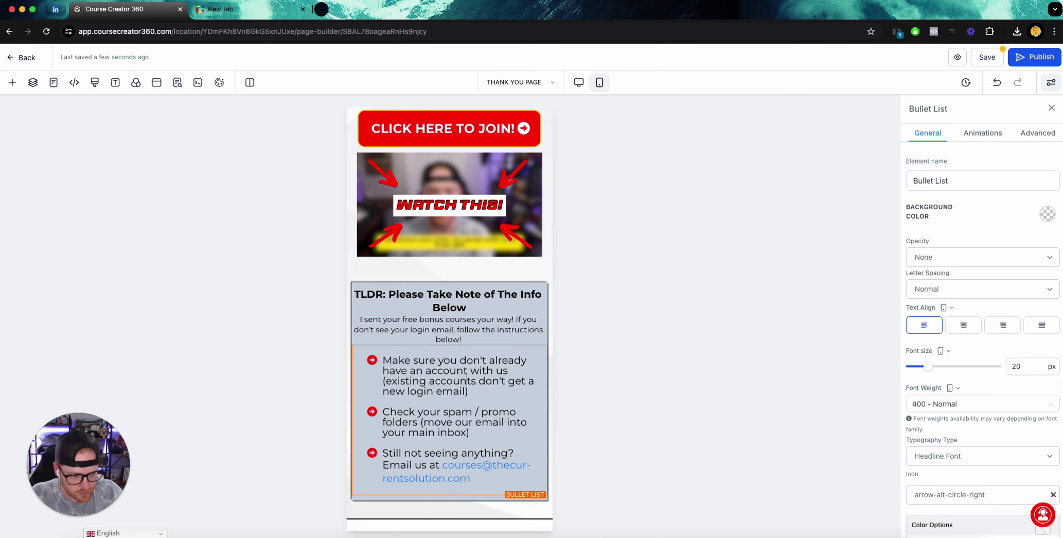
double_click(1042, 369)
text(15)
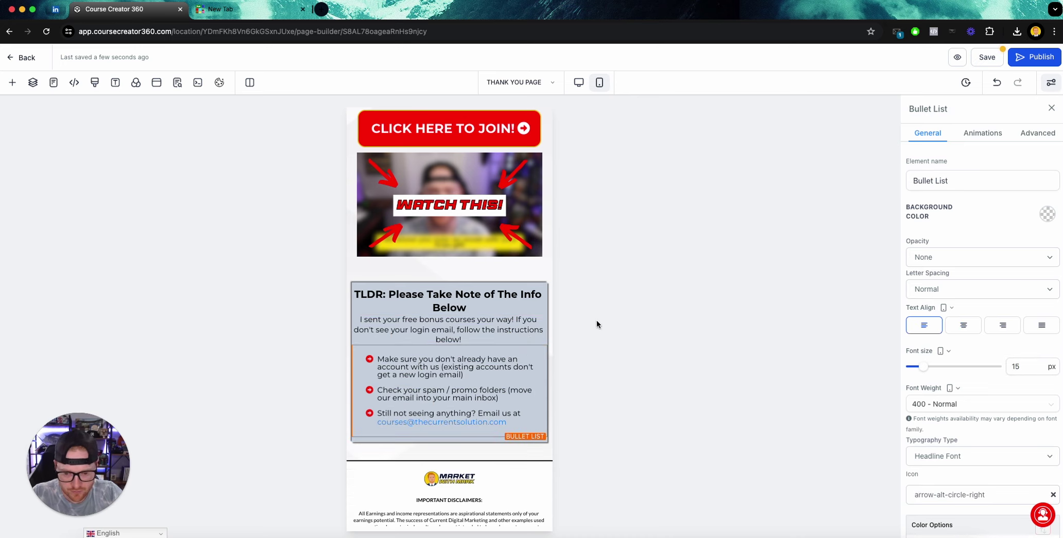
Set the TLDR headline's mobile font size to 18 px, restore the desktop layout and return to the funnel steps.
click(530, 307)
double_click(1018, 367)
text(18)
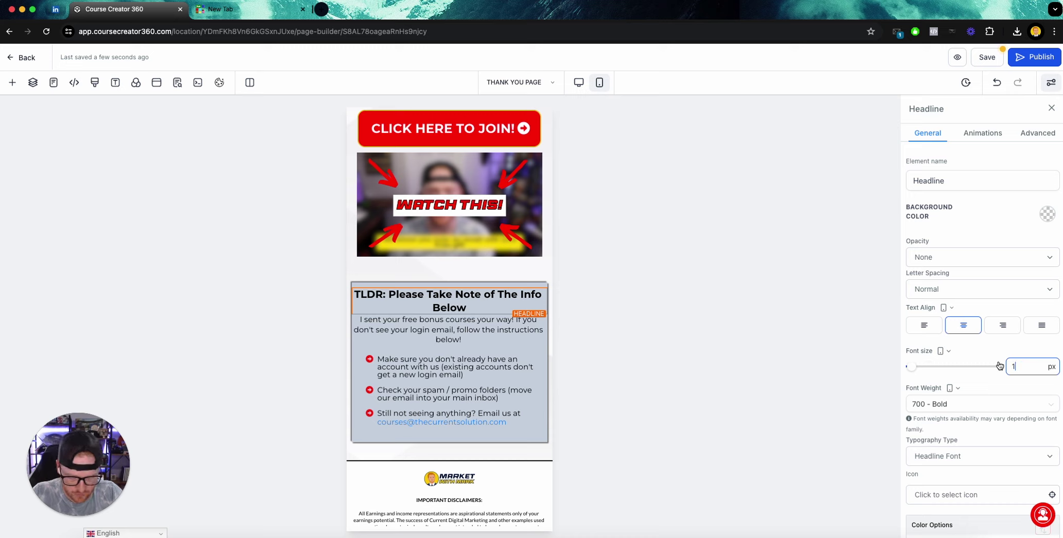
click(1002, 346)
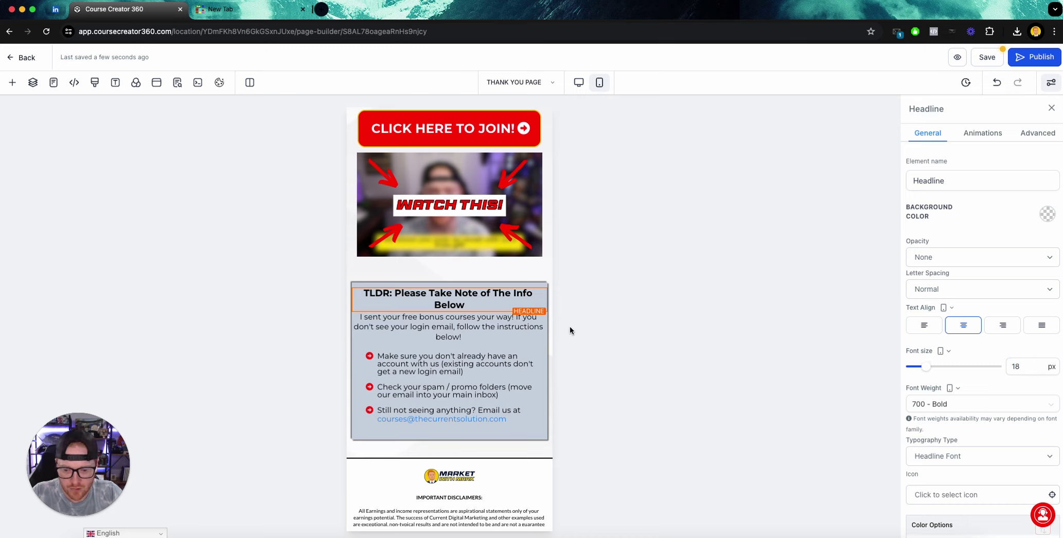
scroll(570, 330, up, 4)
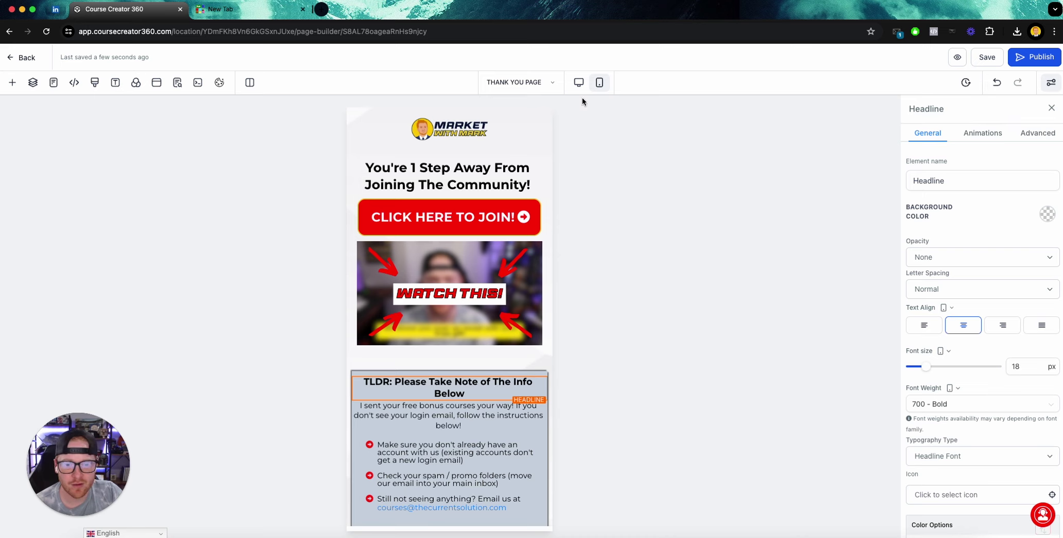
click(579, 82)
click(10, 63)
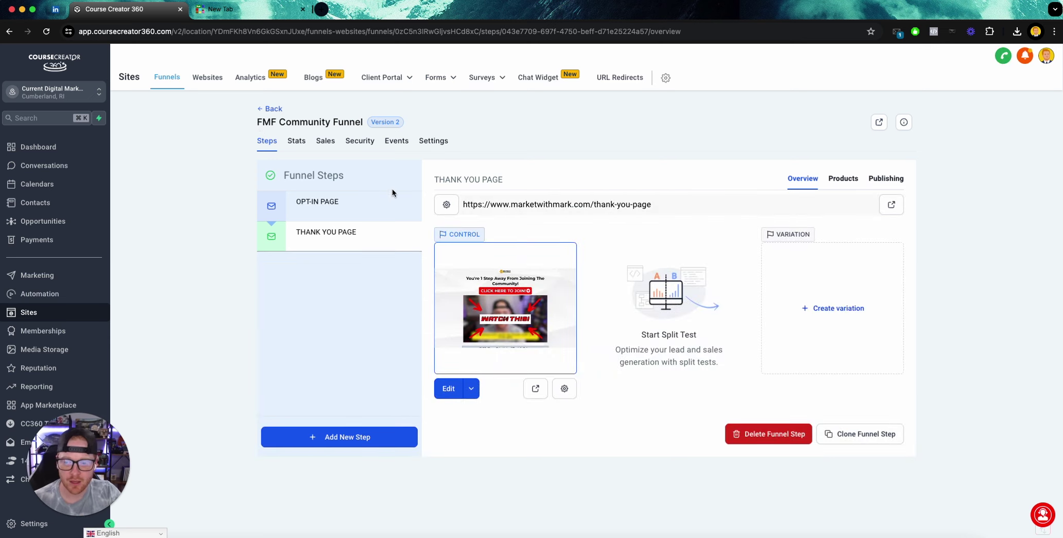
Set the opt-in page's step URL to /fmf-community-invite, copy that path and update the step.
click(328, 205)
click(887, 179)
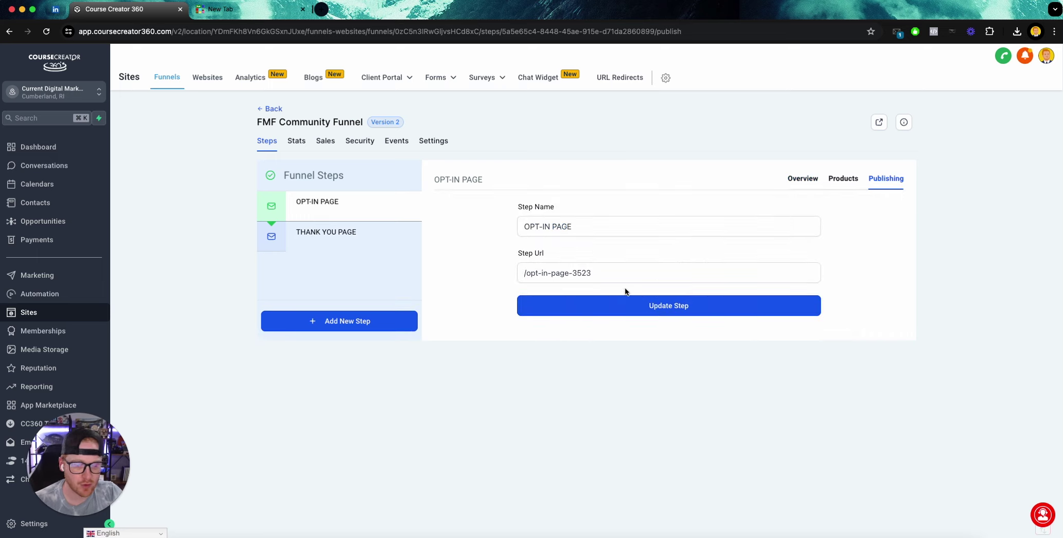
drag(591, 273, 525, 274)
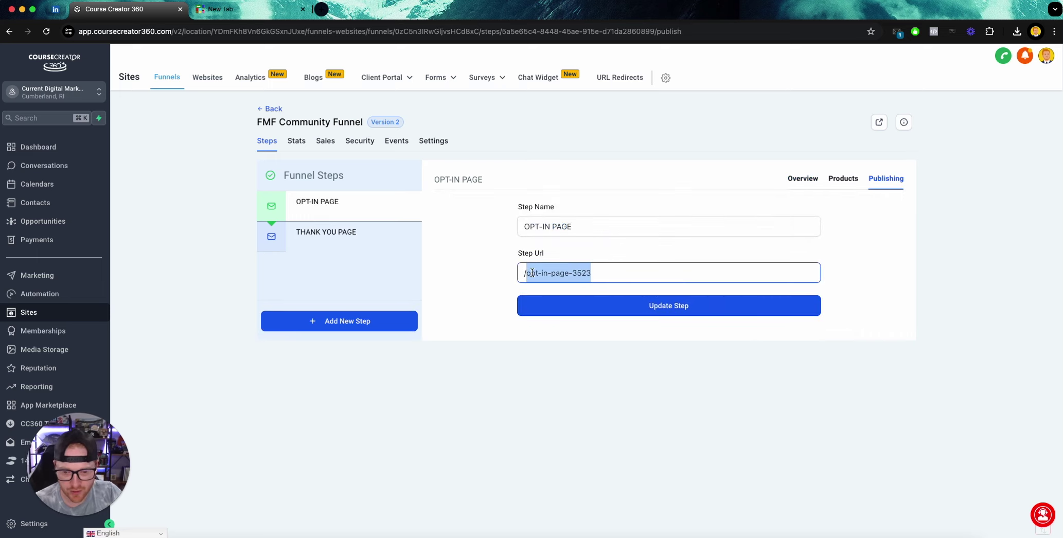
text(fmf-community-)
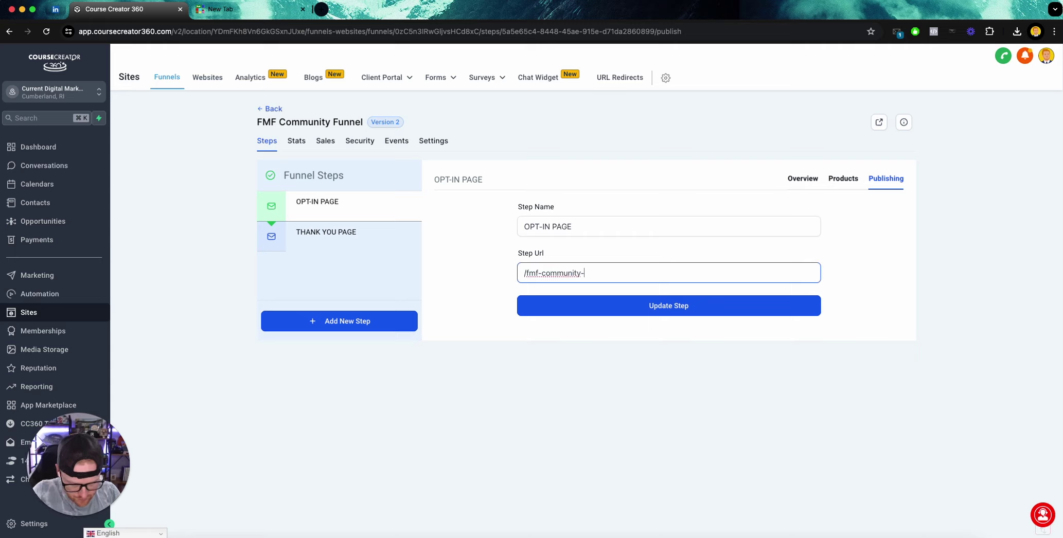
key(alt+shift+Left)
key(alt+shift+Left)
key(alt+shift+Left)
key(ctrl+c)
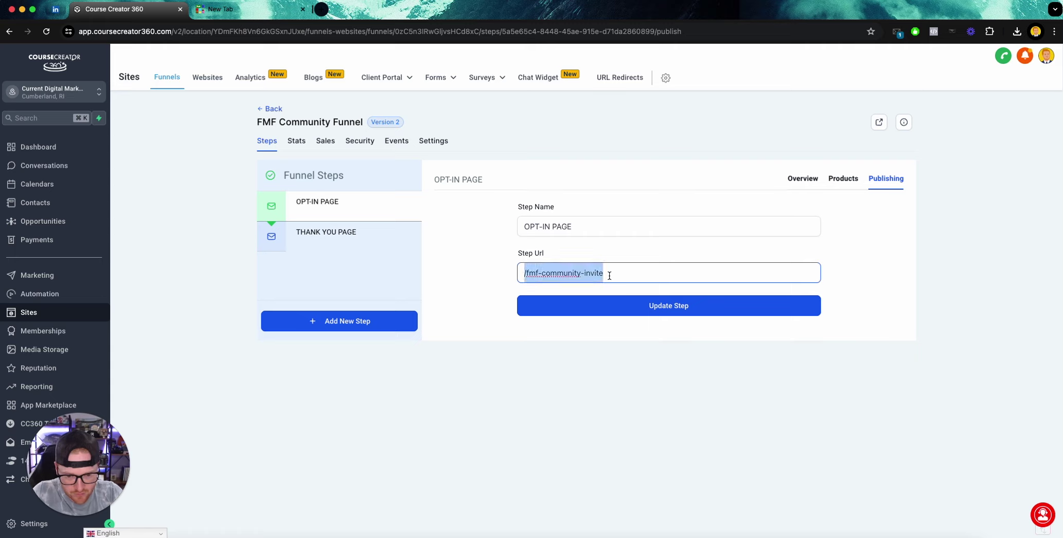
click(659, 306)
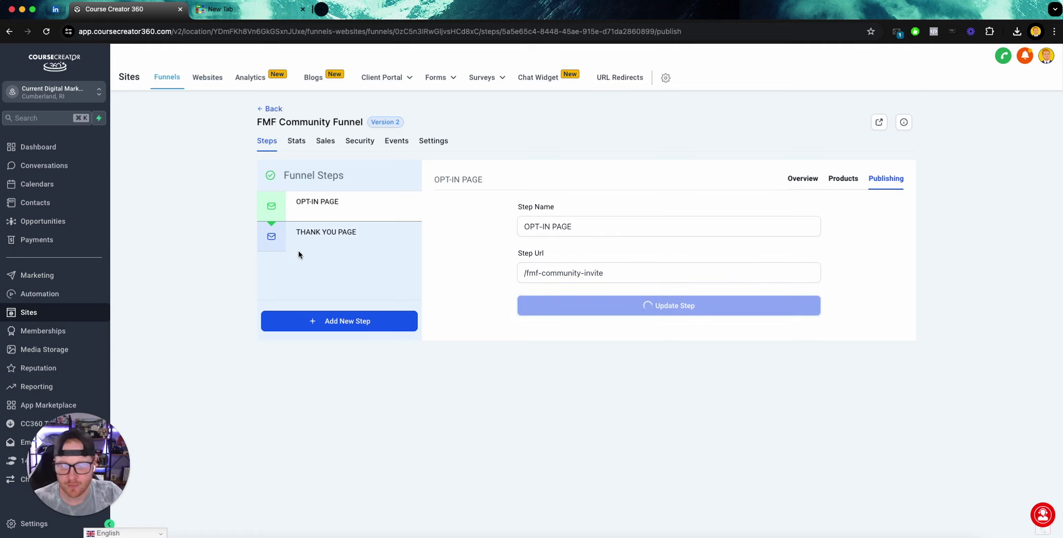
Set the thank-you page's step URL to /fmf-community-ty, reusing the copied path, and update the step.
mouse_move(298, 252)
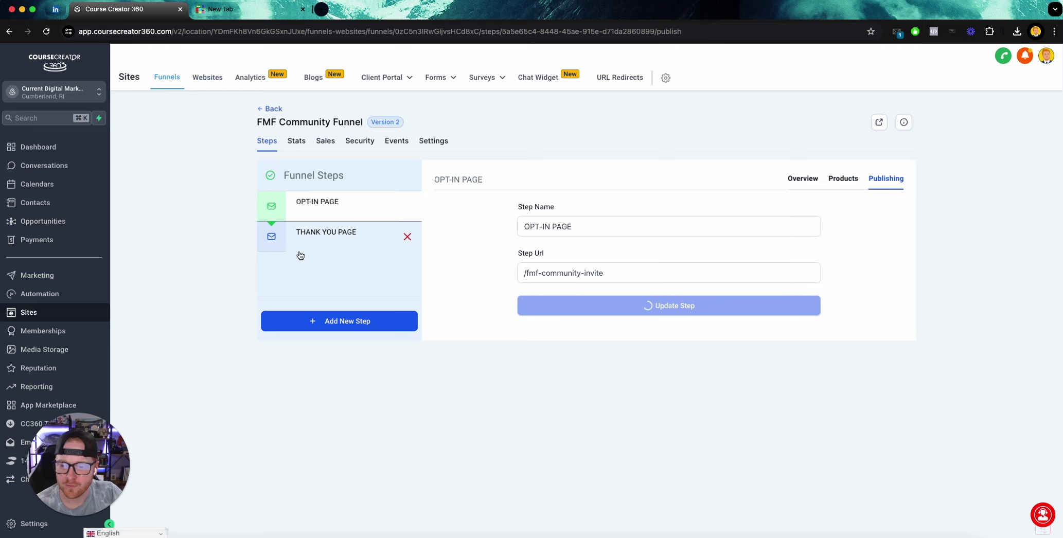
click(331, 239)
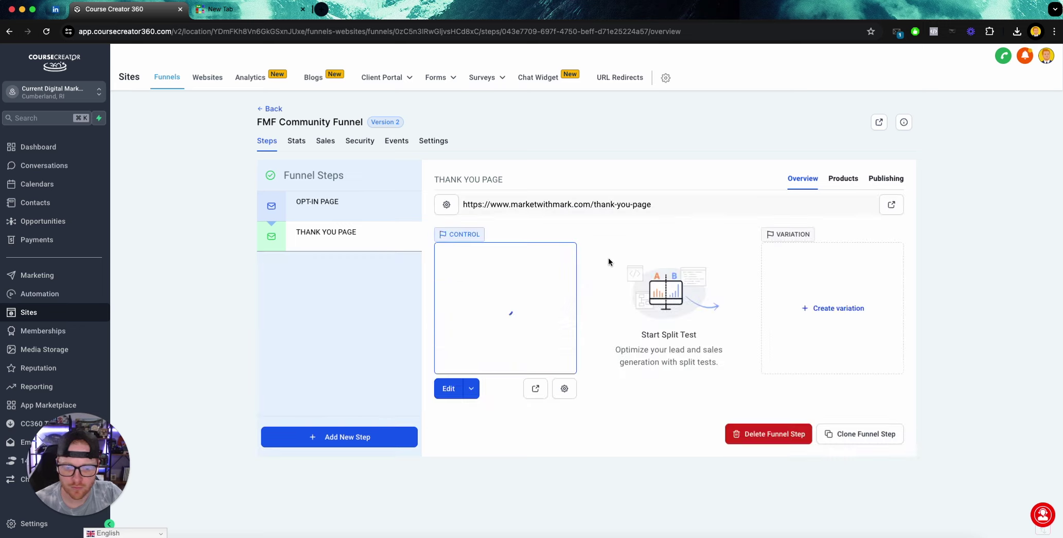
click(886, 178)
drag(622, 273, 480, 273)
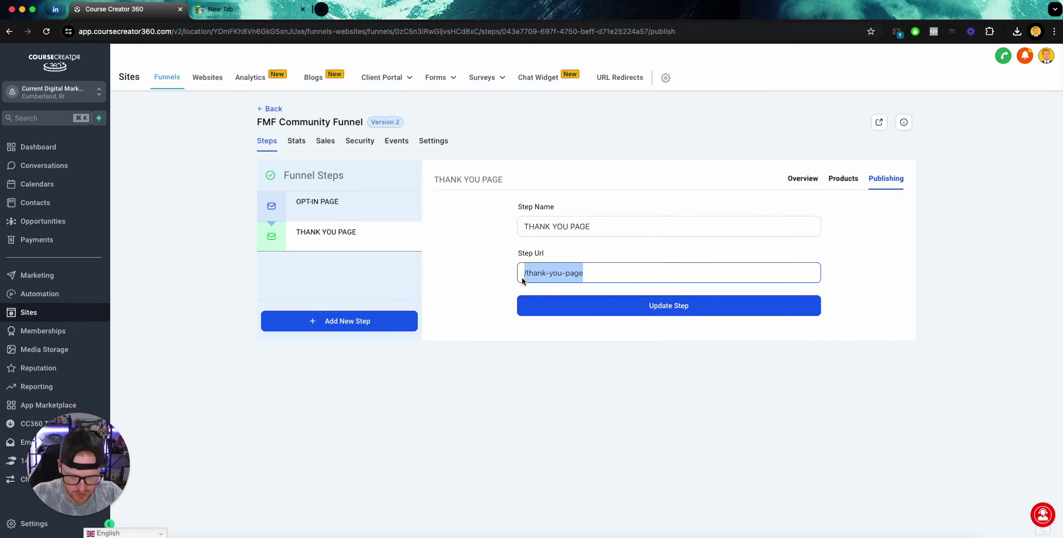
key(ctrl+v)
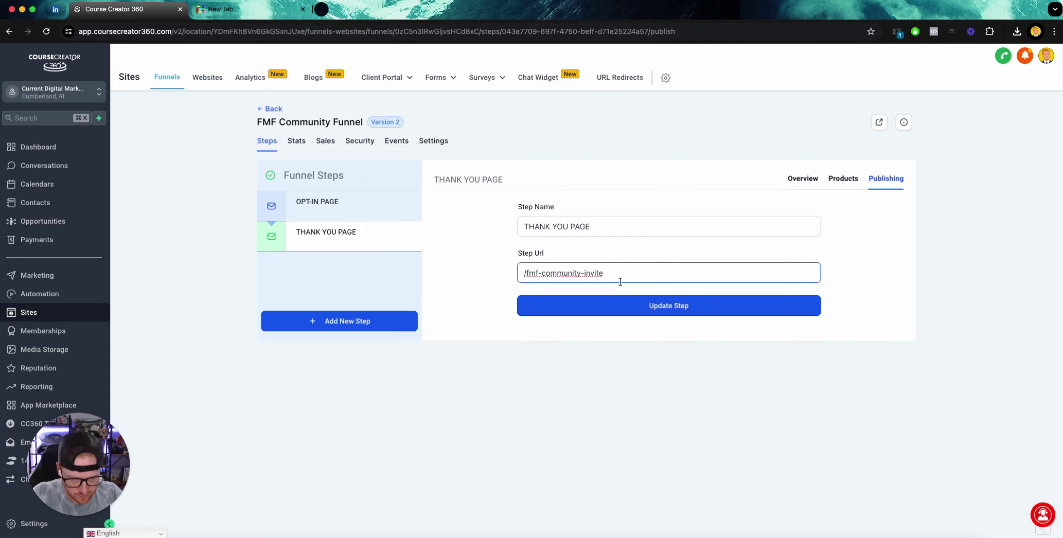
key(BackSpace)
key(BackSpace)
key(BackSpace)
text(ty)
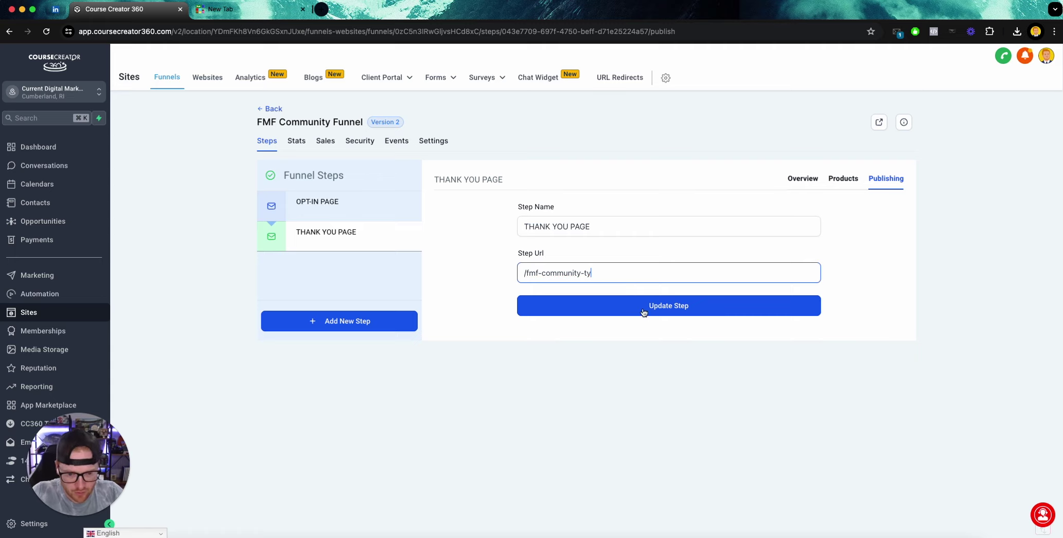
click(646, 309)
Open the opt-in page's live URL in a new browser tab, check the page and close the tab.
mouse_move(334, 199)
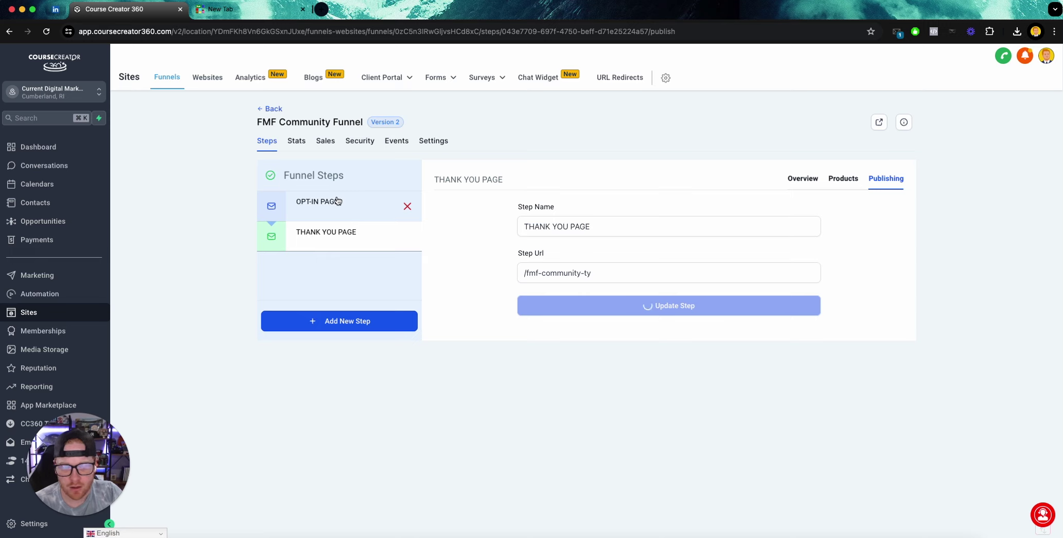
click(335, 202)
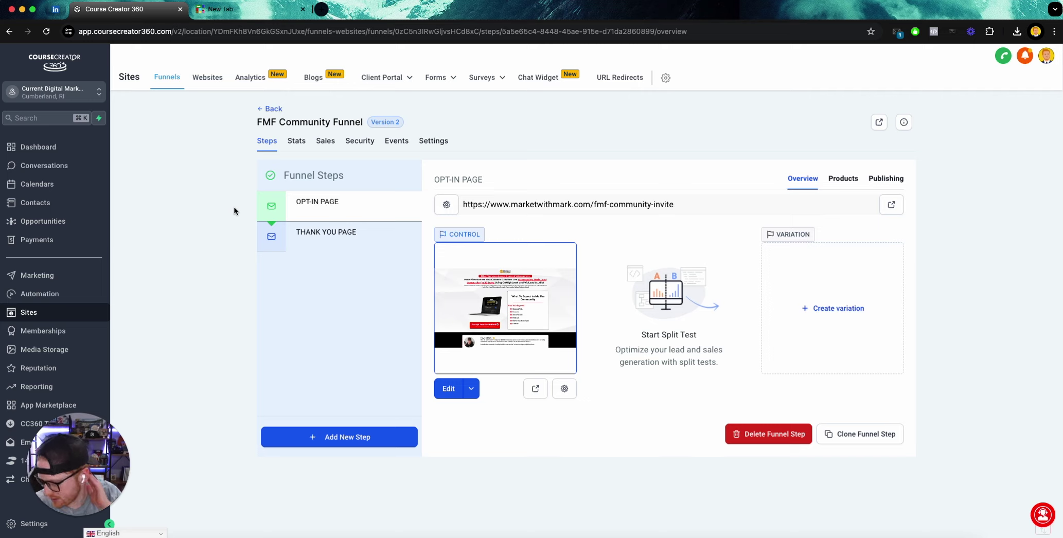
triple_click(540, 200)
key(super+c)
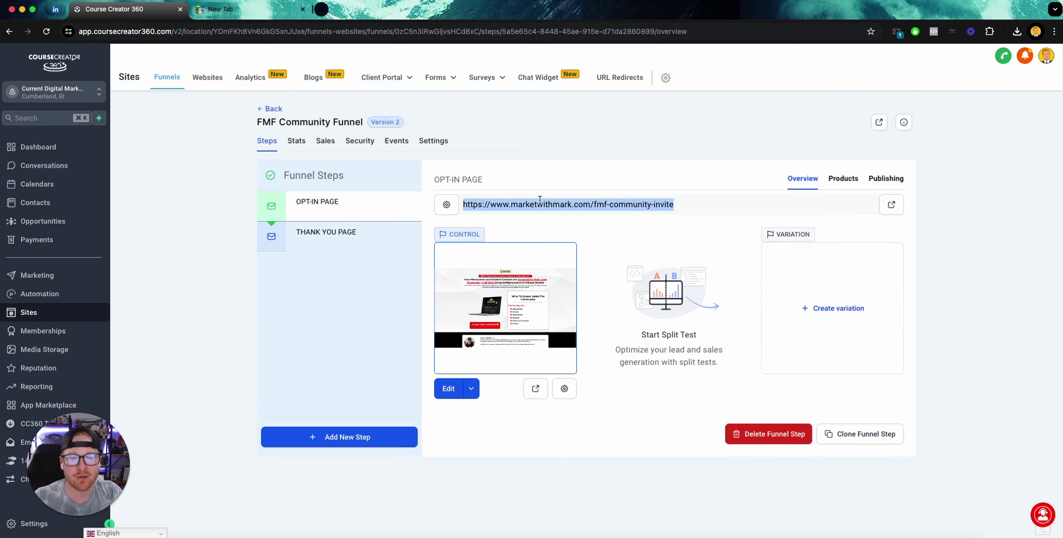
click(322, 9)
key(super+v)
key(Return)
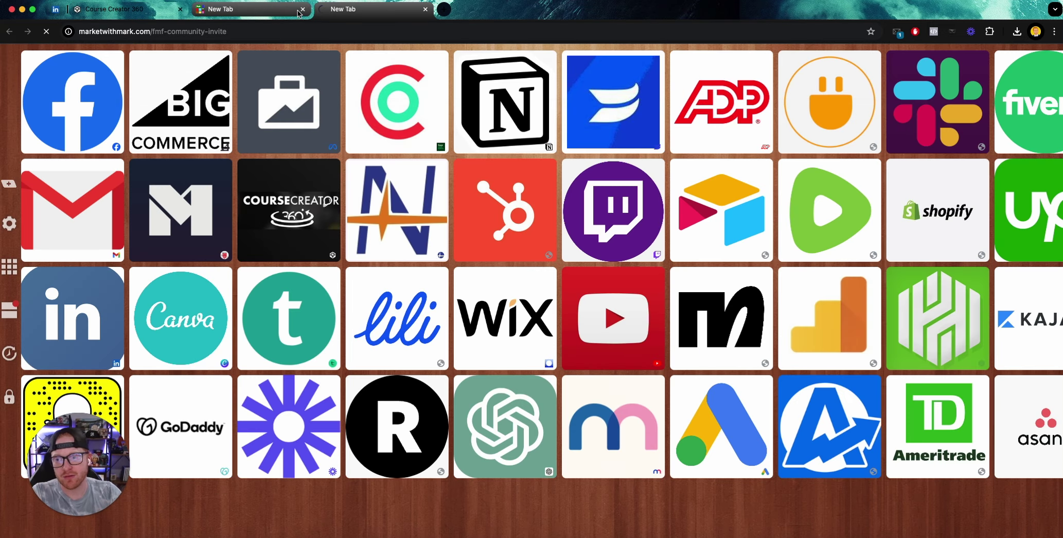
click(302, 10)
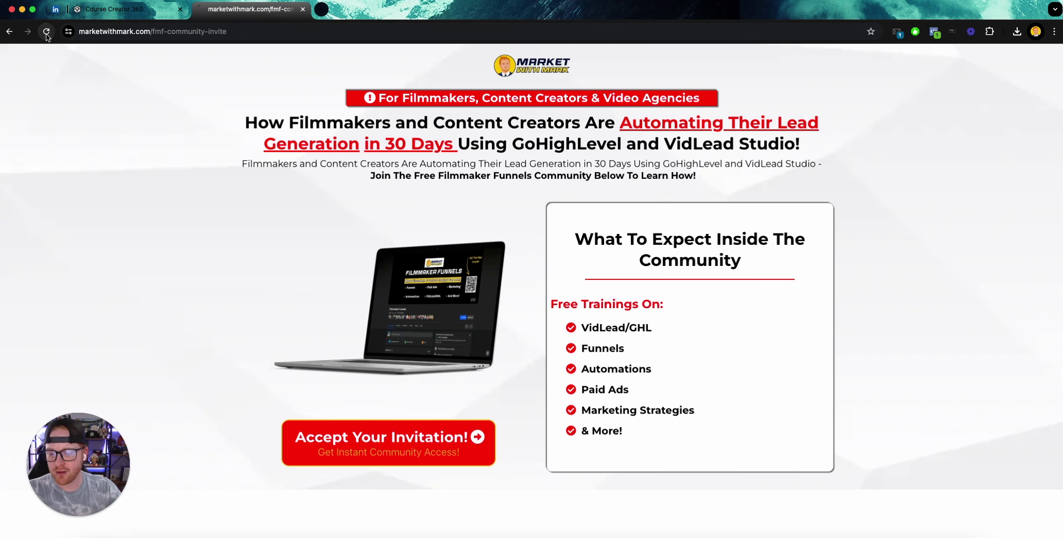
click(302, 9)
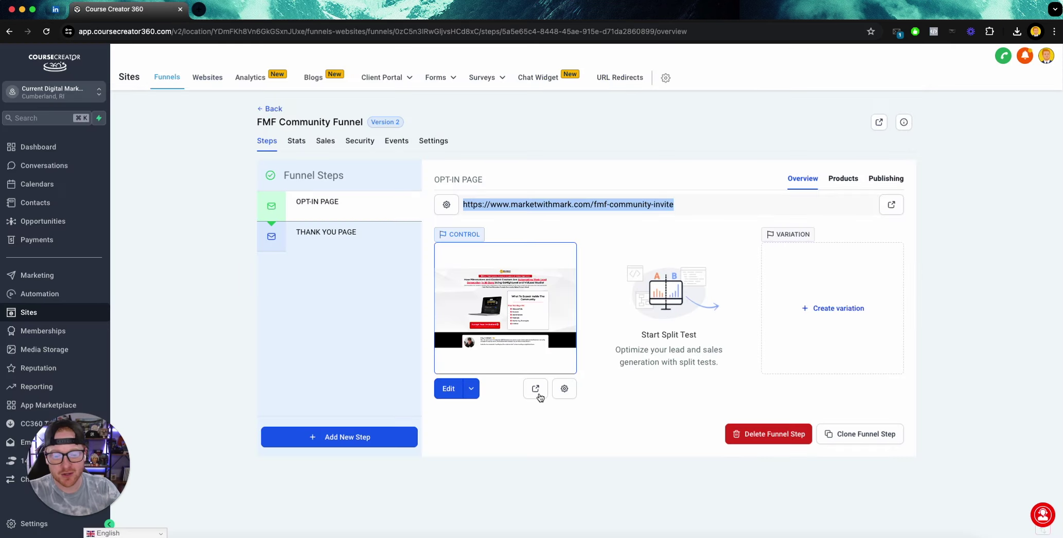
Open the opt-in page in the editor and publish it, and do the same for the thank-you page.
click(448, 396)
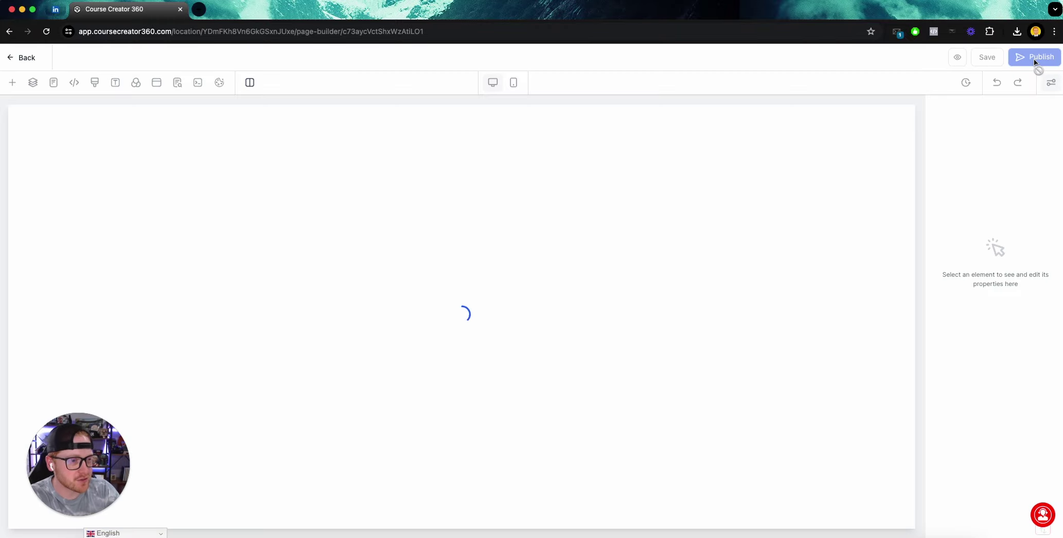
click(1037, 57)
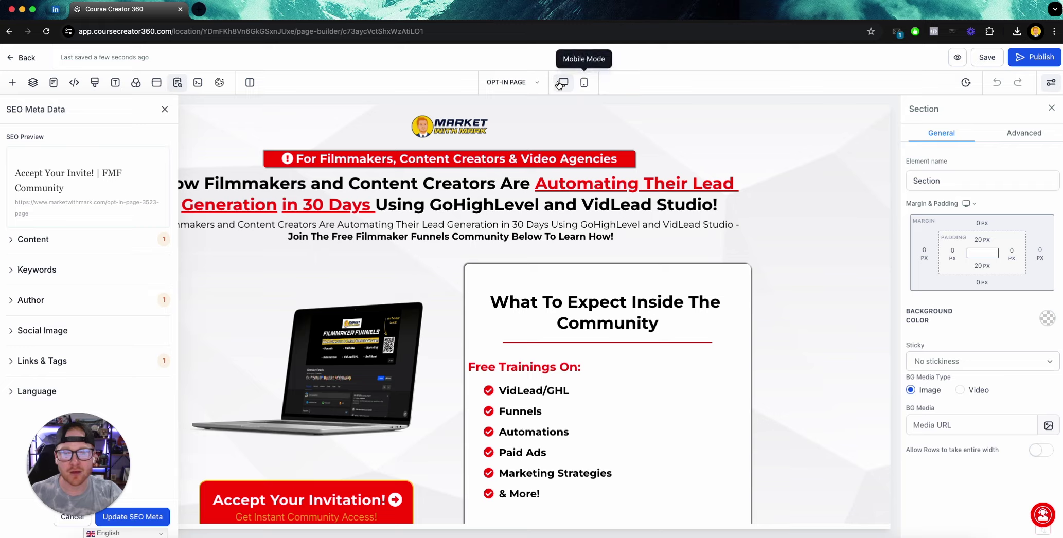
click(510, 82)
click(85, 175)
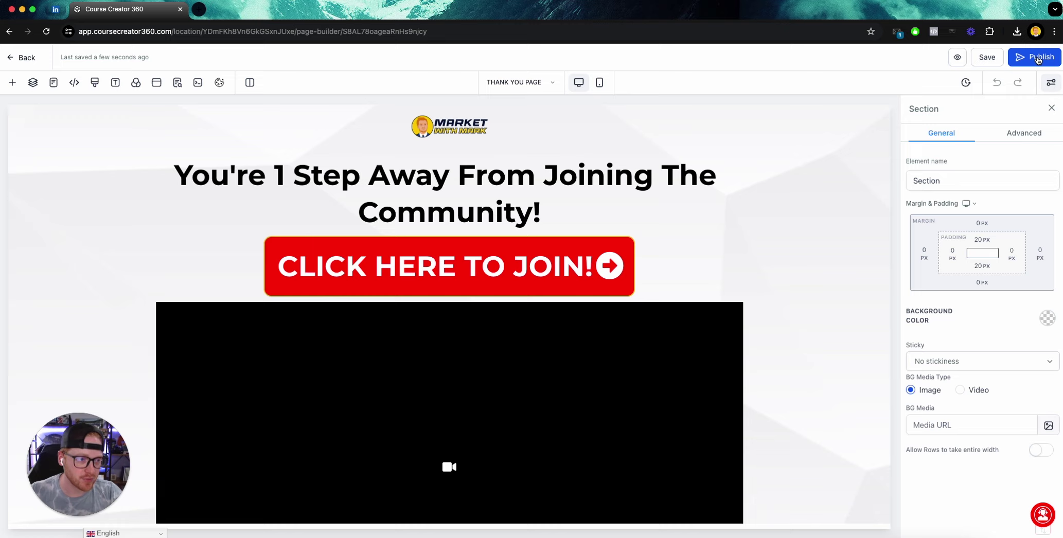
click(1038, 58)
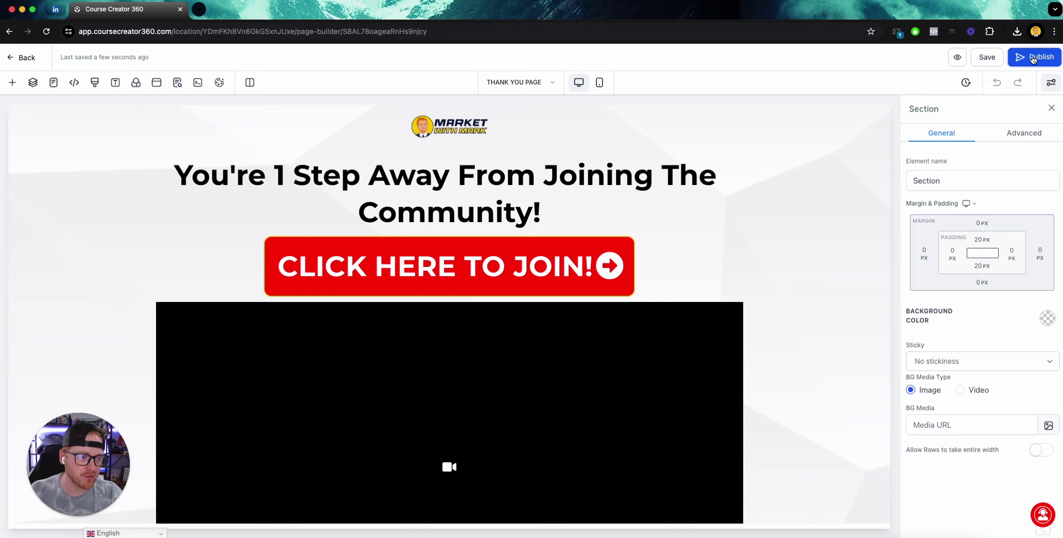
Leave the page editor, load the copied opt-in page URL ending in /fmf-community-invite in a new browser tab and reload it.
click(24, 60)
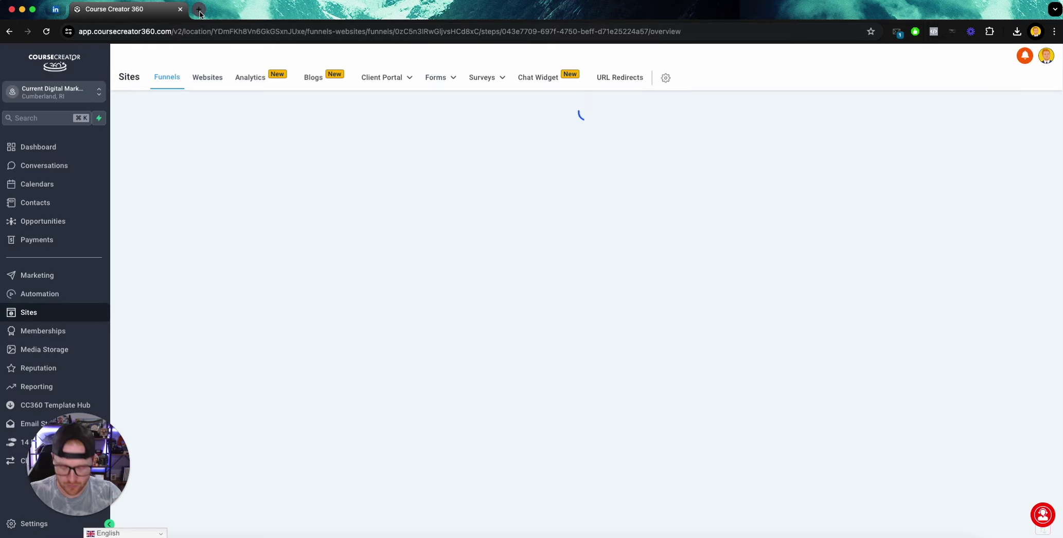
click(199, 9)
key(super+v)
key(Return)
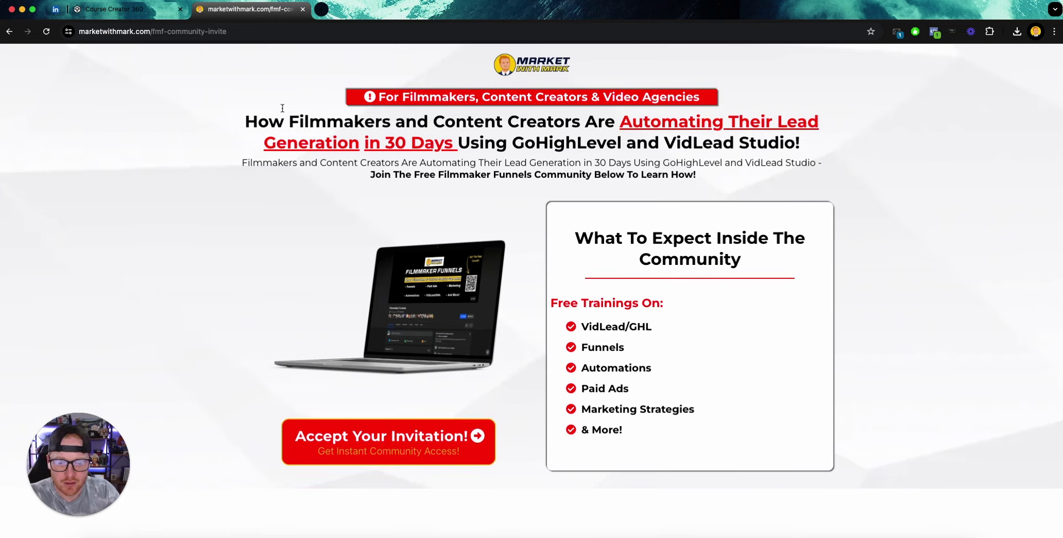
click(46, 32)
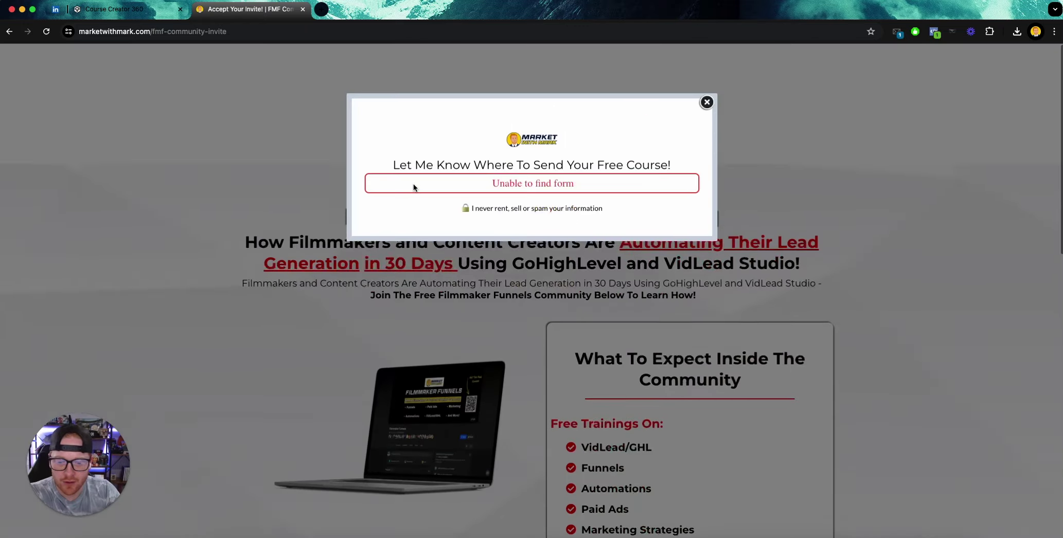
Dismiss the free-course popup on the live opt-in page, review the page down to the disclaimers, and close the tab.
click(707, 103)
scroll(509, 210, down, 15)
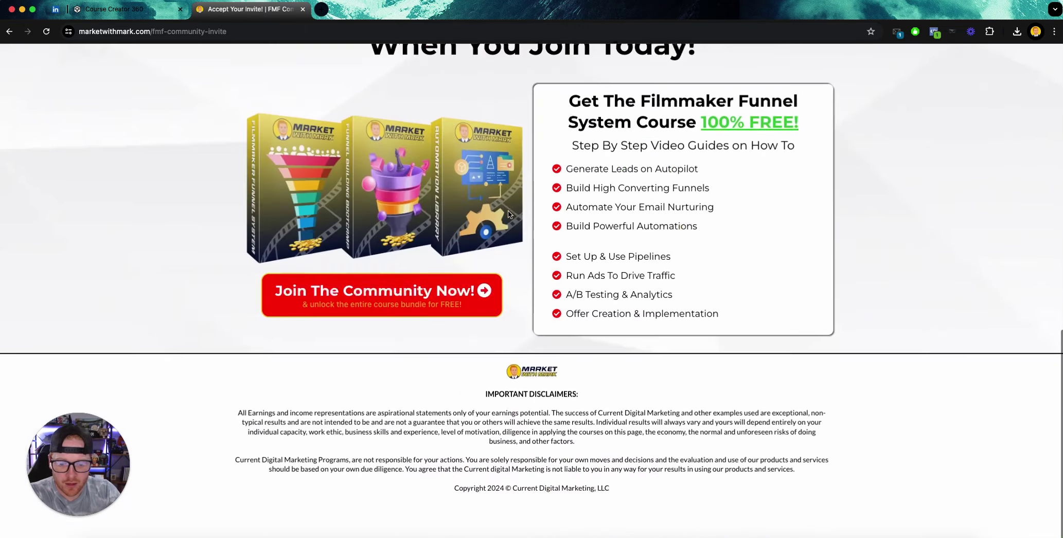
scroll(510, 209, up, 2)
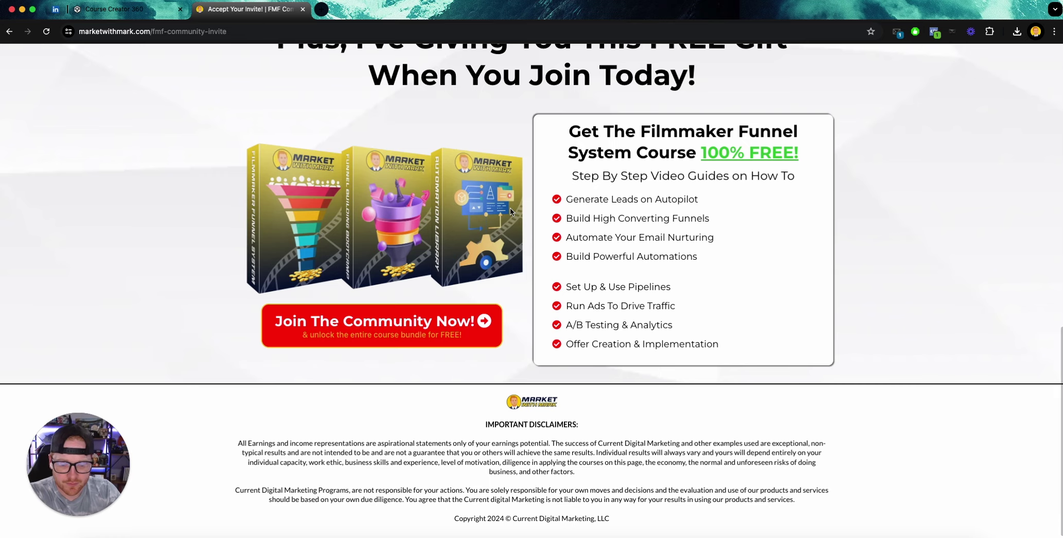
scroll(510, 208, up, 3)
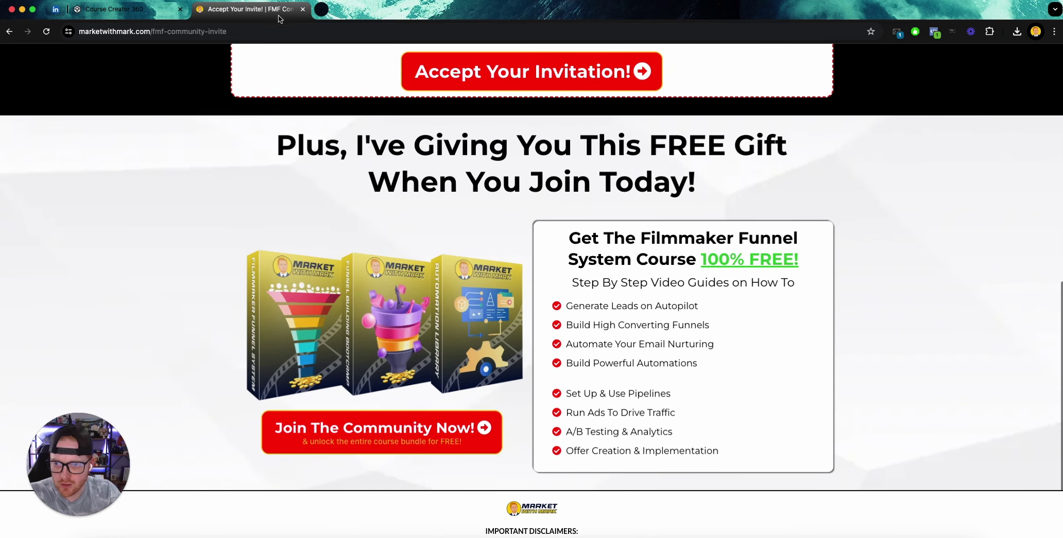
click(304, 9)
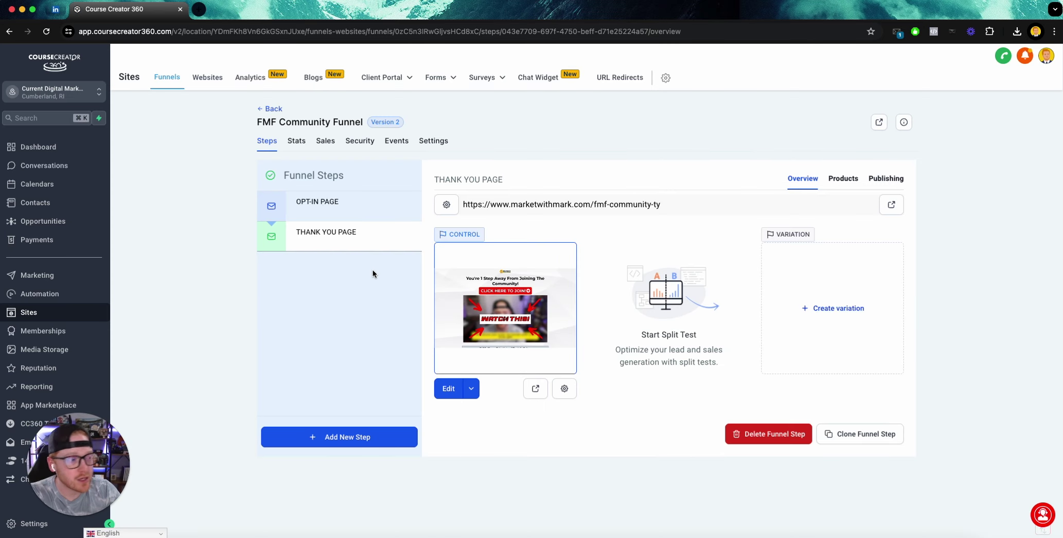